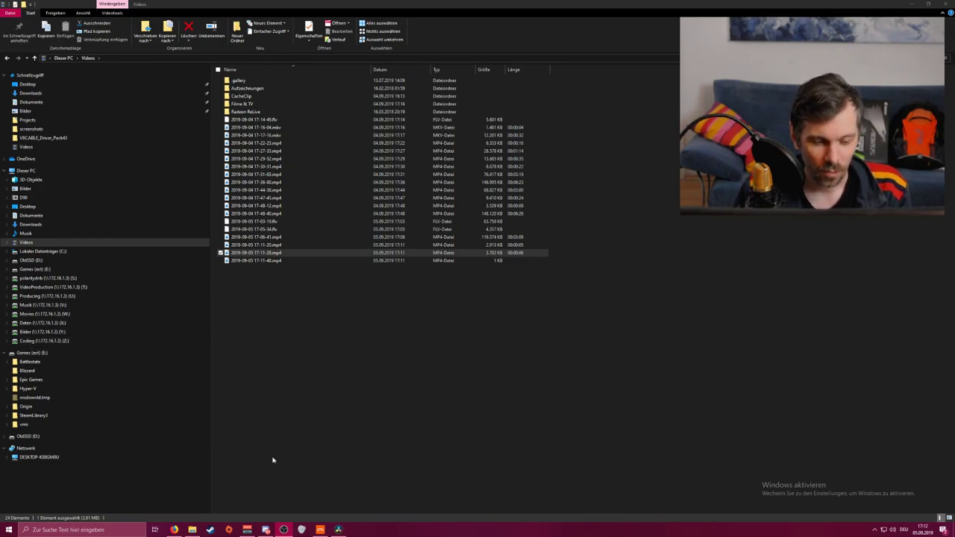
Bring up the VoiceMeeter Banana mixer and reposition its window over the file list
click(247, 529)
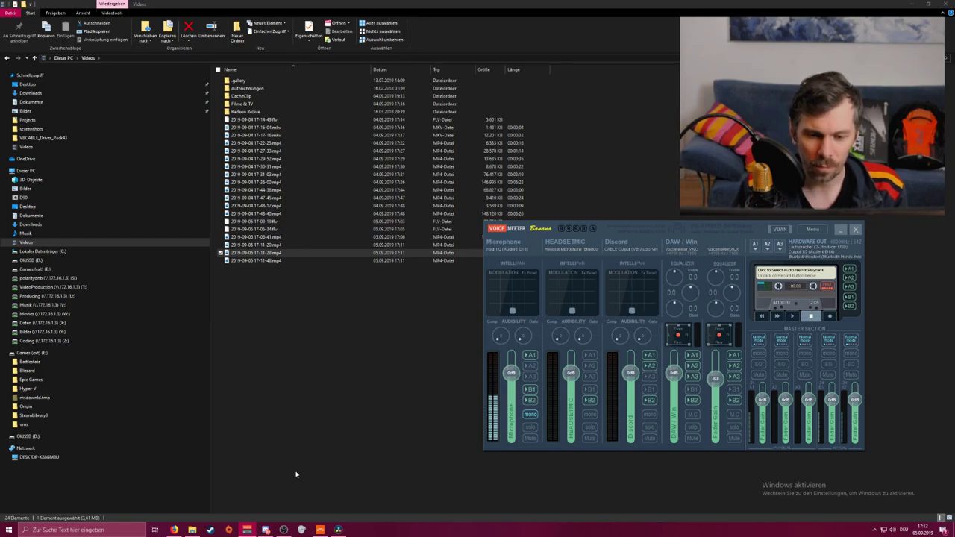
drag(630, 230, 606, 207)
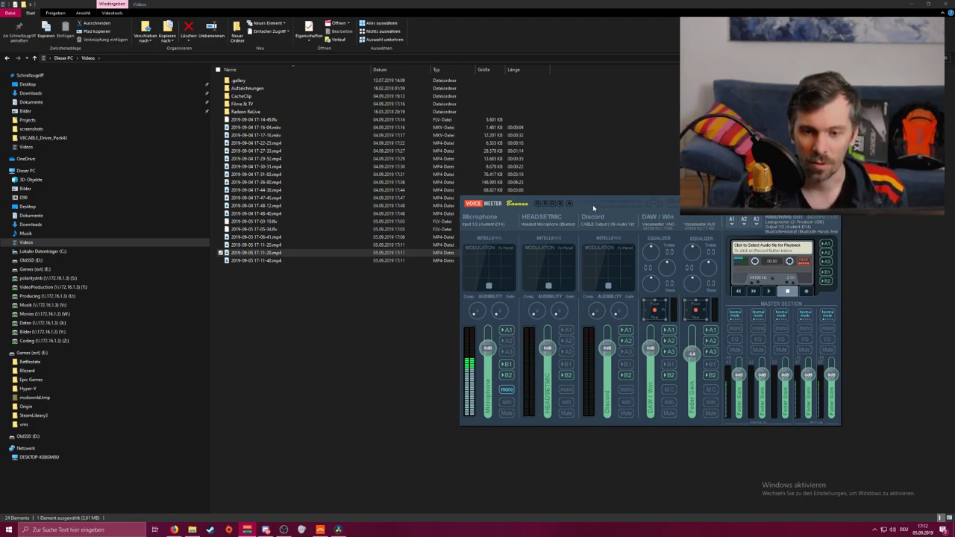
drag(597, 204, 590, 206)
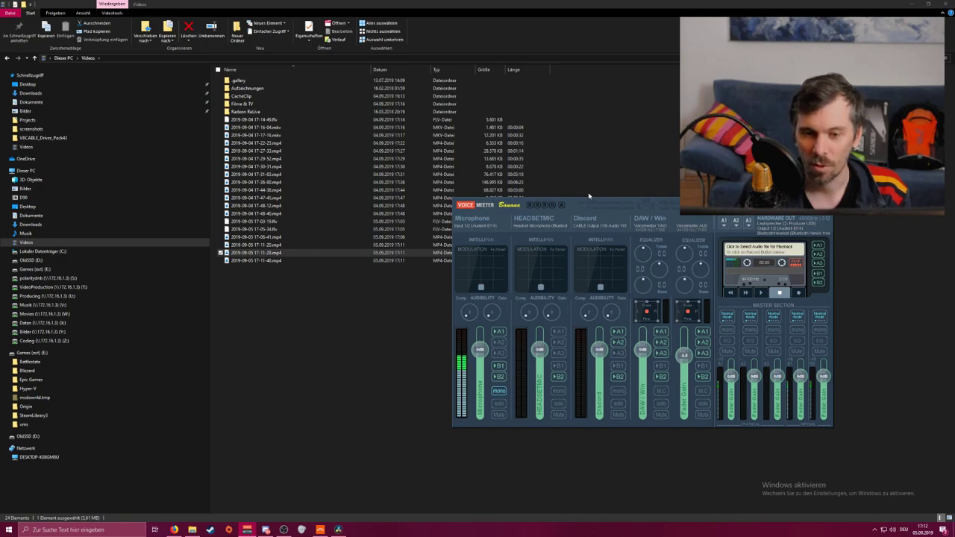
drag(584, 201, 569, 199)
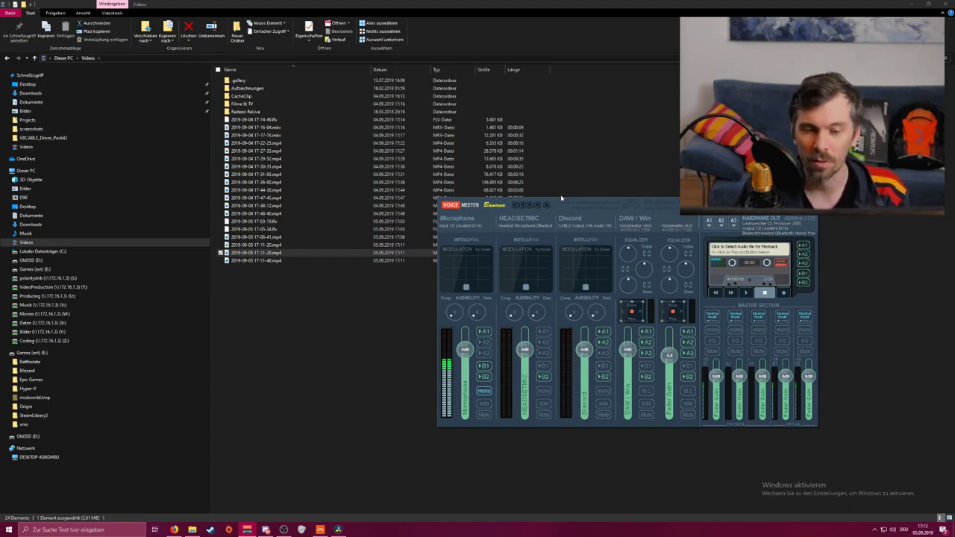
drag(561, 198, 576, 224)
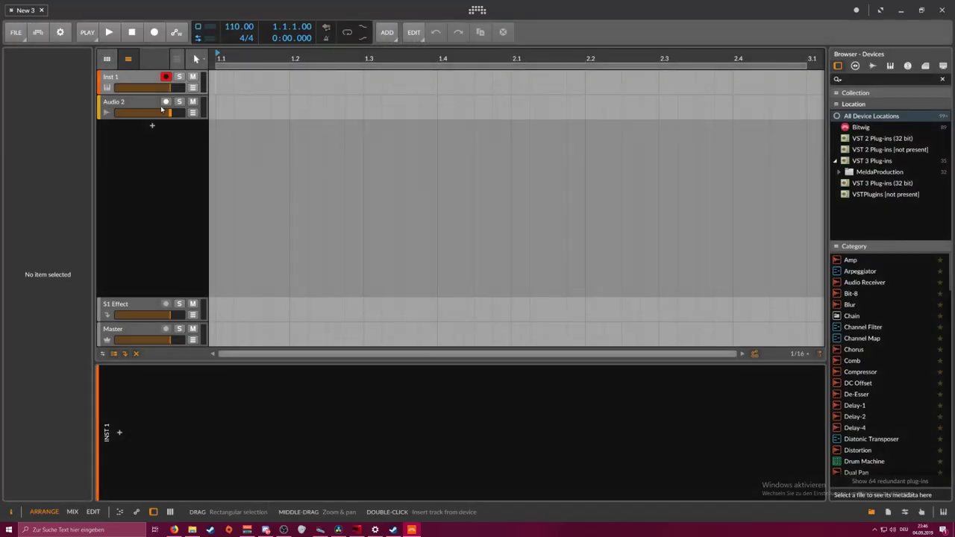
Delete the Audio 2 track in Bitwig Studio and add a Poly Grid device to the Inst 1 track
click(226, 104)
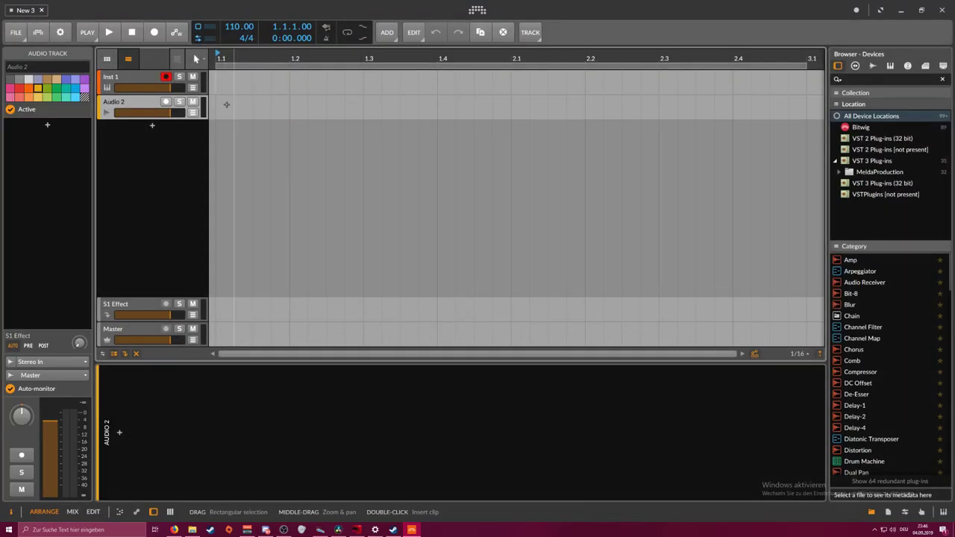
key(Delete)
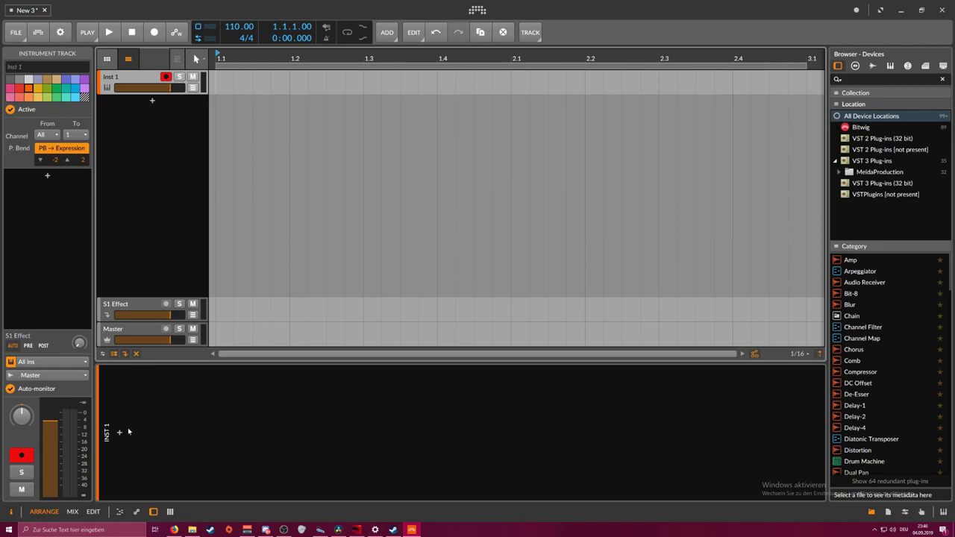
click(119, 432)
text(g)
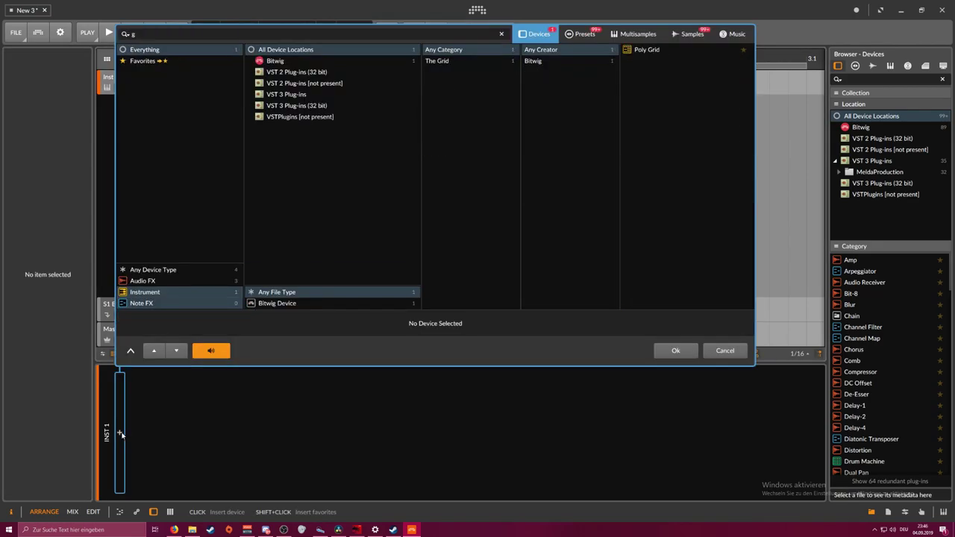
key(Return)
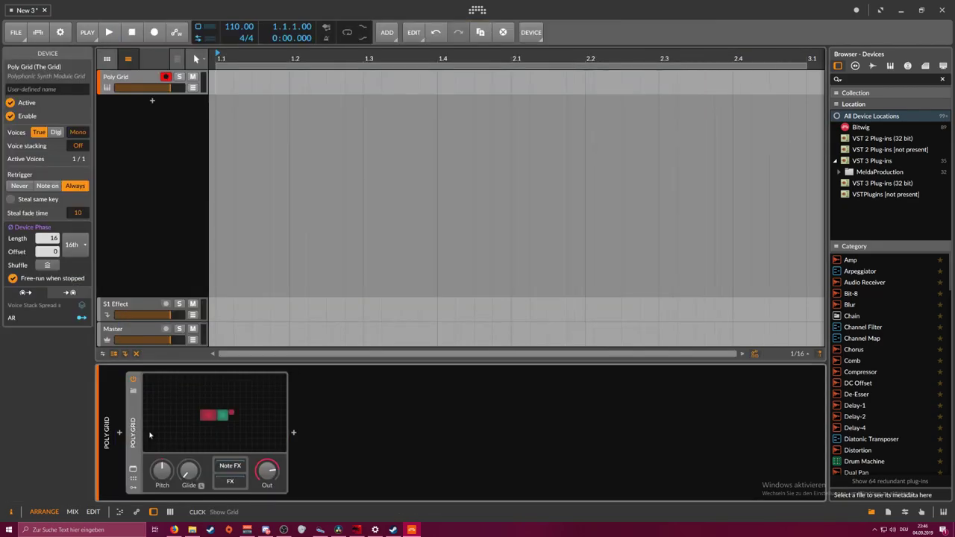
Open the Poly Grid patch for editing and add a Gates and a Pitches data module stacked above the Triangle oscillator
click(219, 416)
click(156, 512)
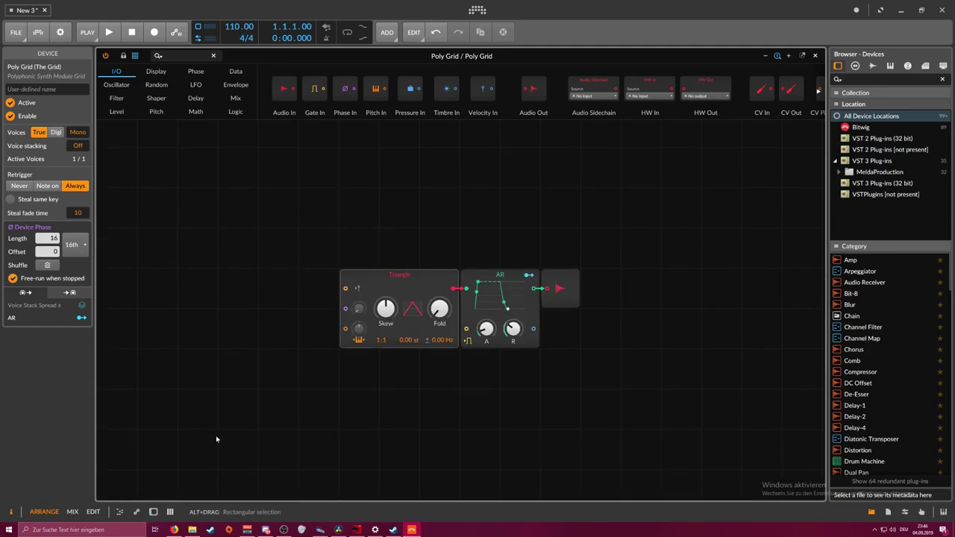
click(156, 72)
click(196, 72)
click(234, 72)
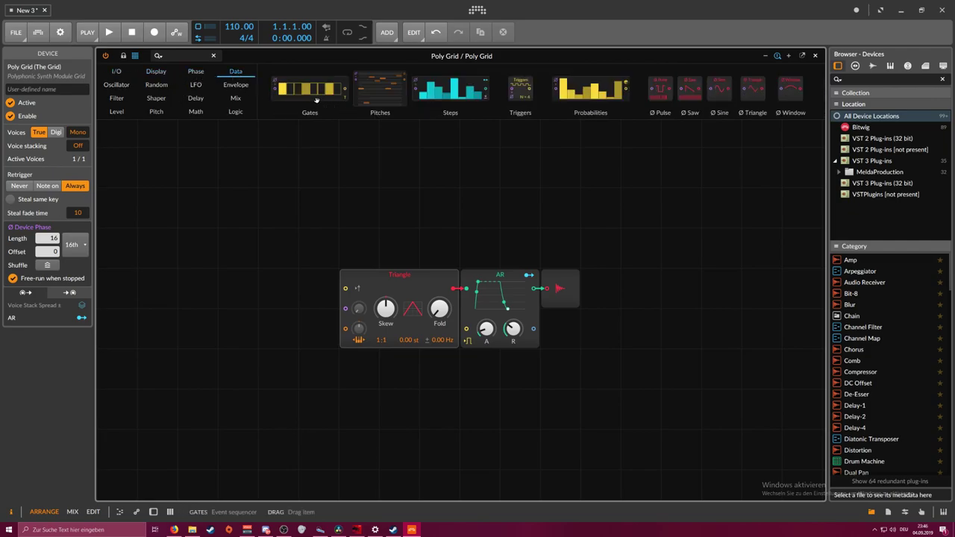
drag(317, 100, 277, 168)
mouse_move(380, 90)
mouse_down()
mouse_move(400, 153)
mouse_move(258, 247)
mouse_move(309, 240)
mouse_move(323, 220)
mouse_up()
Activate all eight steps of the Gates sequencer and set the Pitches module's step count to 16
click(248, 170)
click(284, 168)
click(296, 168)
click(320, 167)
click(331, 221)
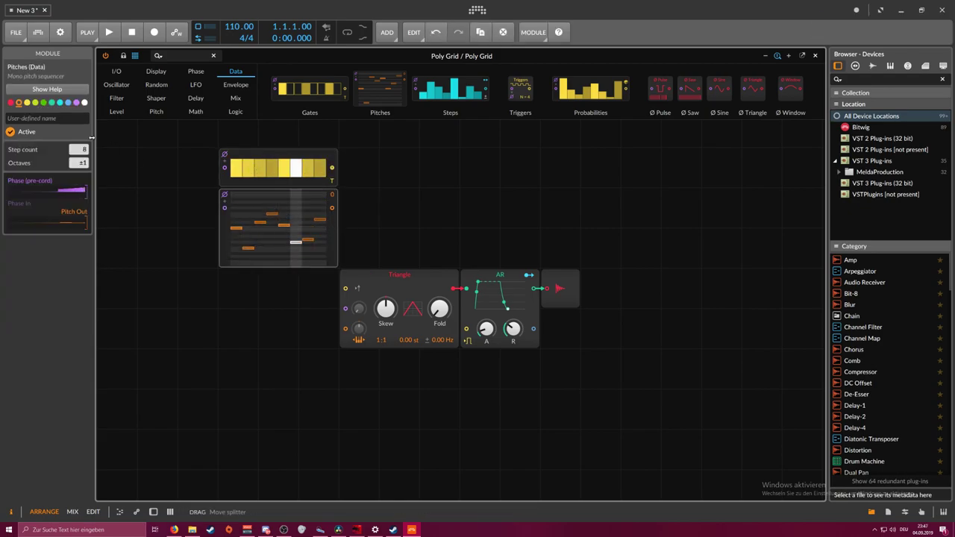
drag(80, 150, 80, 118)
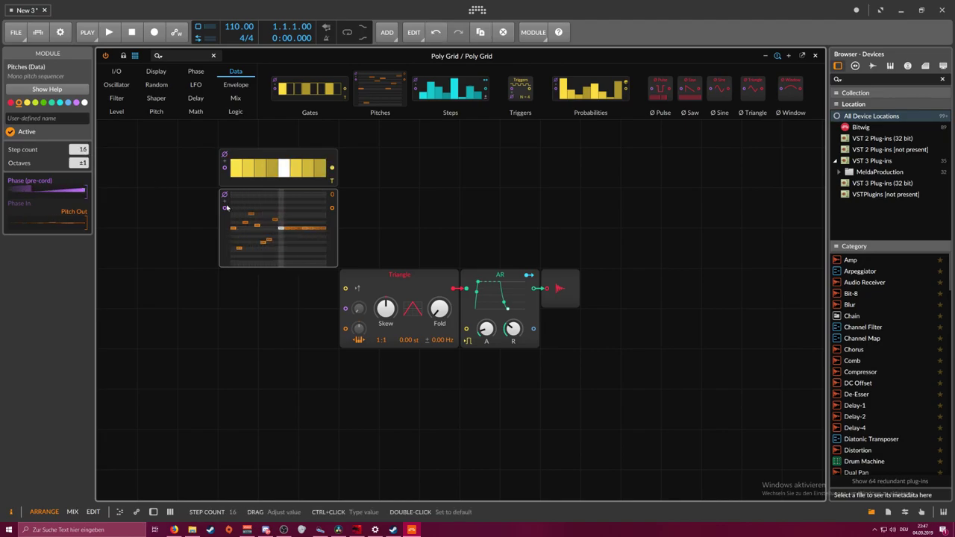
Draw a varied melody across the Pitches steps and move both sequencer modules further away from the Triangle oscillator
drag(233, 225, 257, 202)
mouse_move(263, 242)
mouse_down()
mouse_move(288, 205)
mouse_move(323, 205)
mouse_move(302, 235)
mouse_move(320, 238)
mouse_move(255, 212)
mouse_move(245, 259)
mouse_move(306, 225)
mouse_move(348, 218)
mouse_move(256, 243)
mouse_up()
mouse_move(244, 208)
mouse_down()
mouse_move(304, 245)
mouse_move(276, 213)
mouse_move(241, 244)
mouse_move(330, 227)
mouse_move(291, 273)
mouse_move(252, 231)
mouse_up()
drag(338, 177, 258, 177)
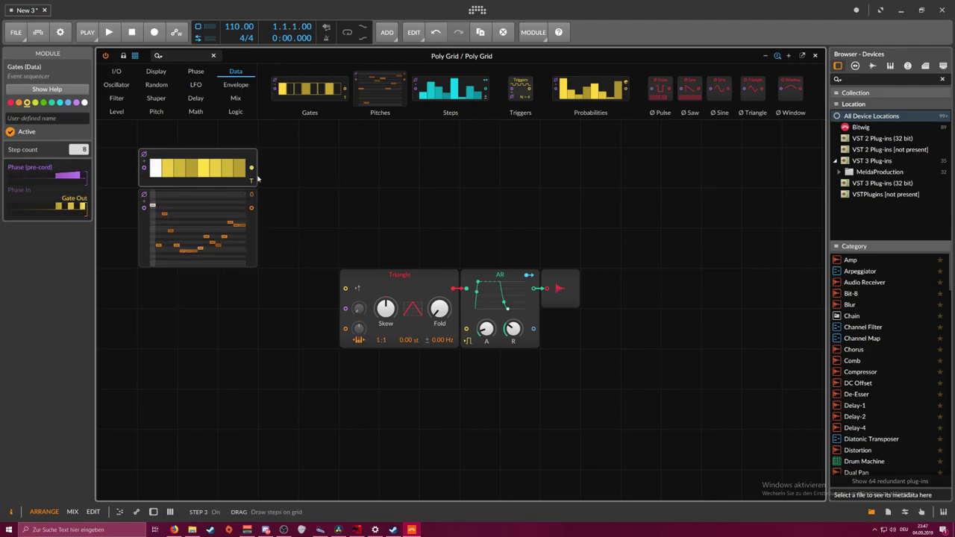
Add a Ø Scaler module ahead of the sequencers and connect its phase output to both Gates and Pitches
click(175, 58)
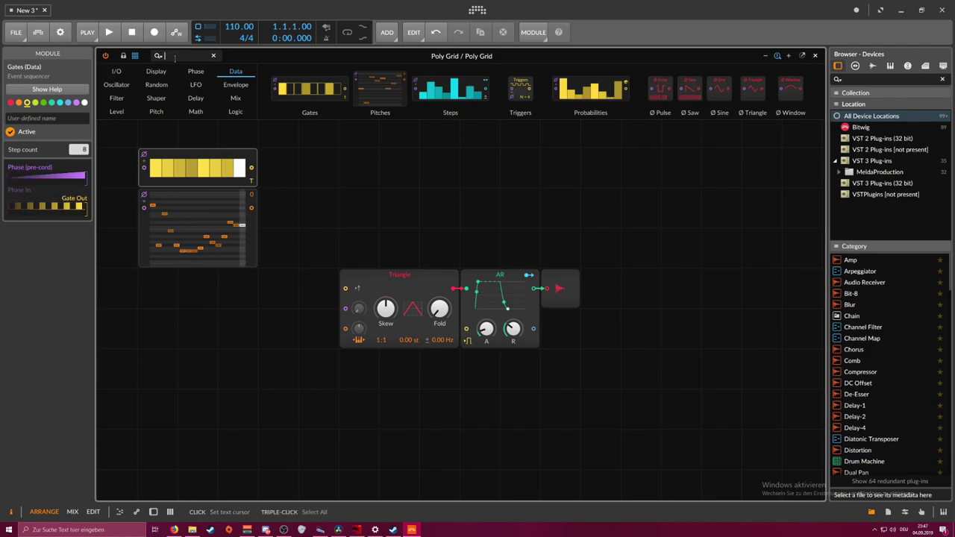
text(scaler)
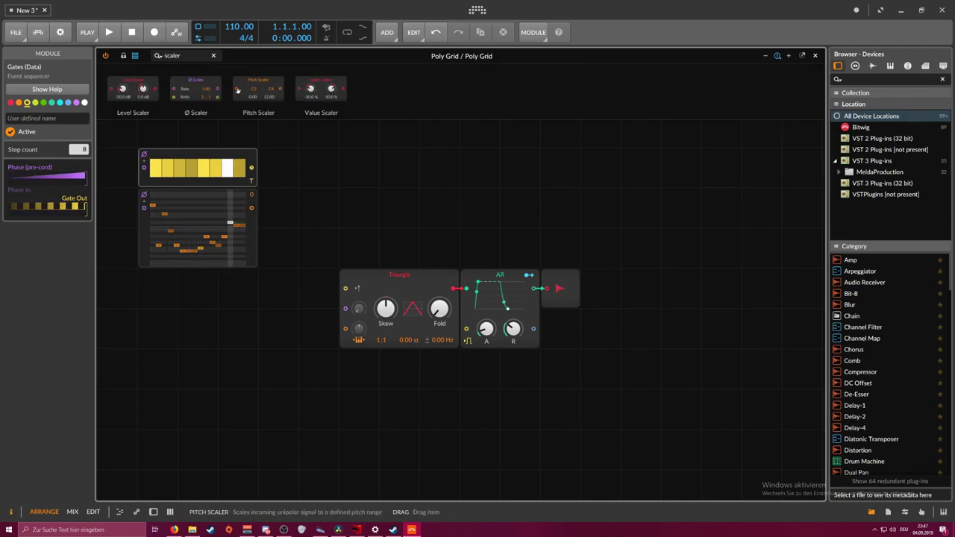
drag(196, 89, 274, 167)
drag(180, 169, 273, 206)
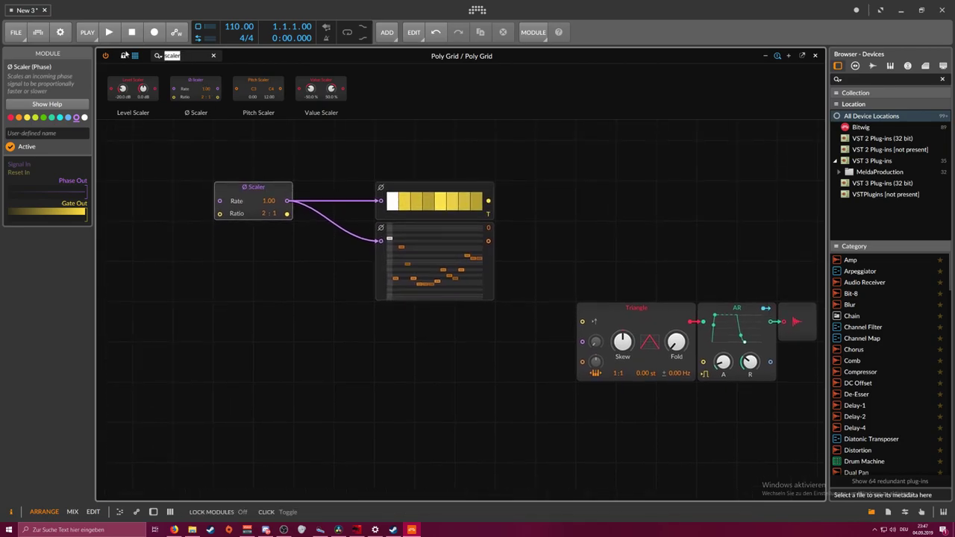
Add a Phase In module feeding the Ø Scaler and set the scaler's ratio to 1:8
text(phase)
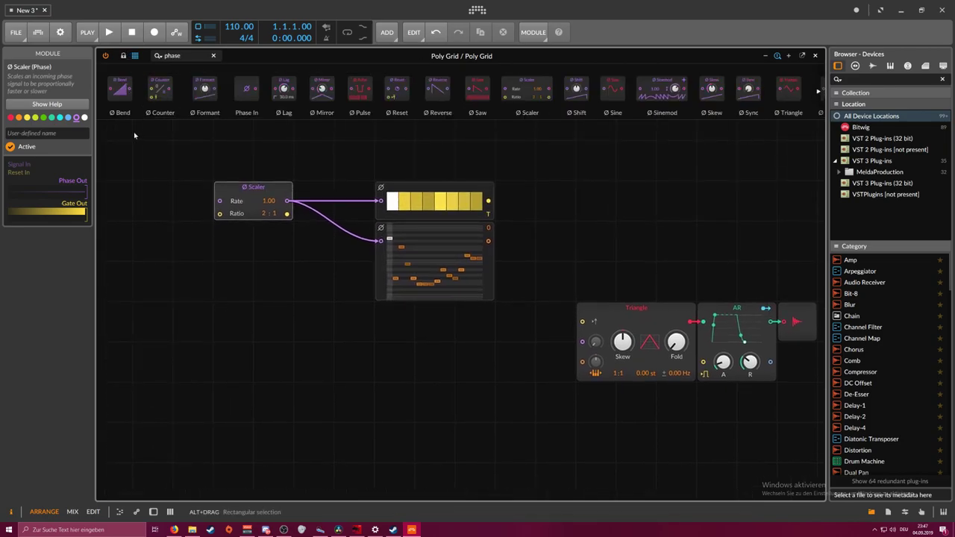
drag(247, 89, 193, 200)
drag(318, 155, 275, 146)
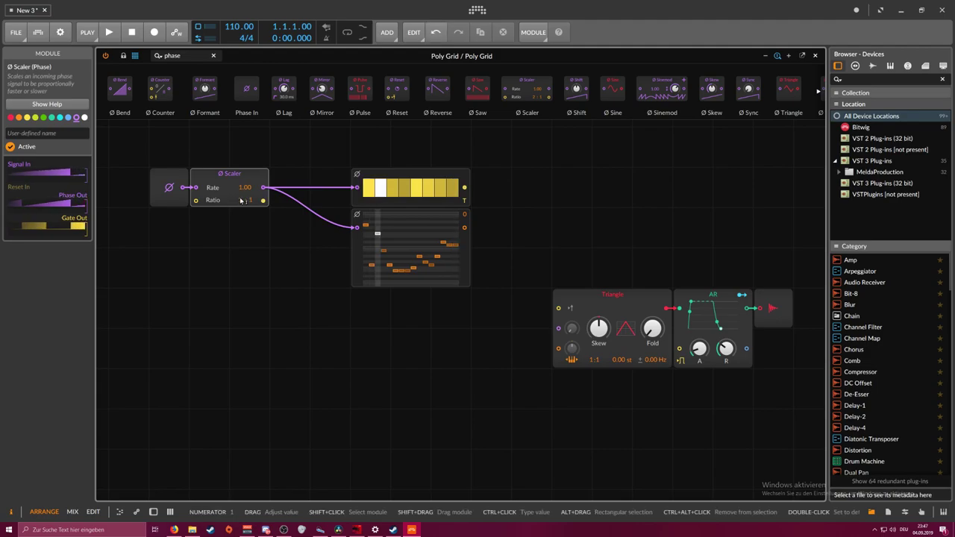
drag(250, 203, 250, 174)
drag(326, 159, 269, 153)
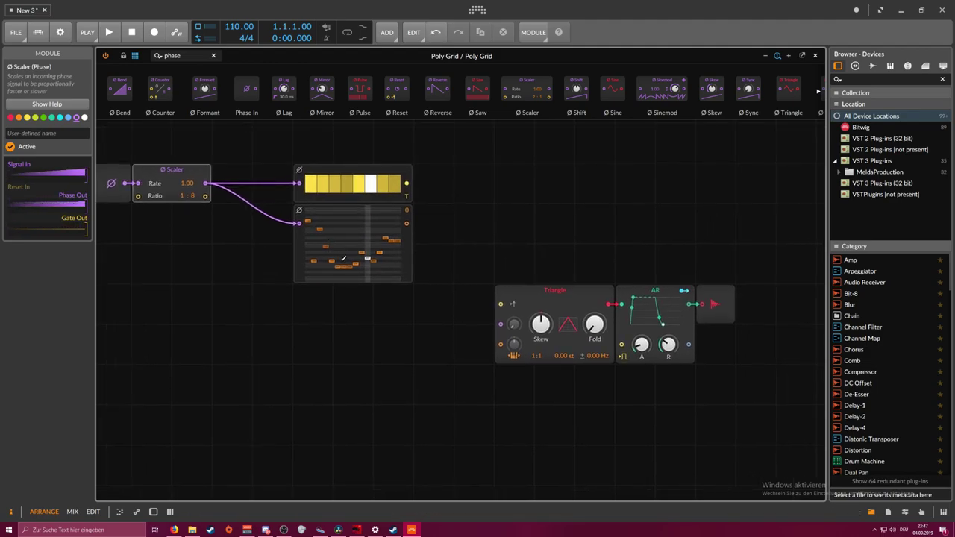
Replace the Triangle oscillator with a Sine oscillator and the AR envelope with an ADSR envelope
right_click(553, 297)
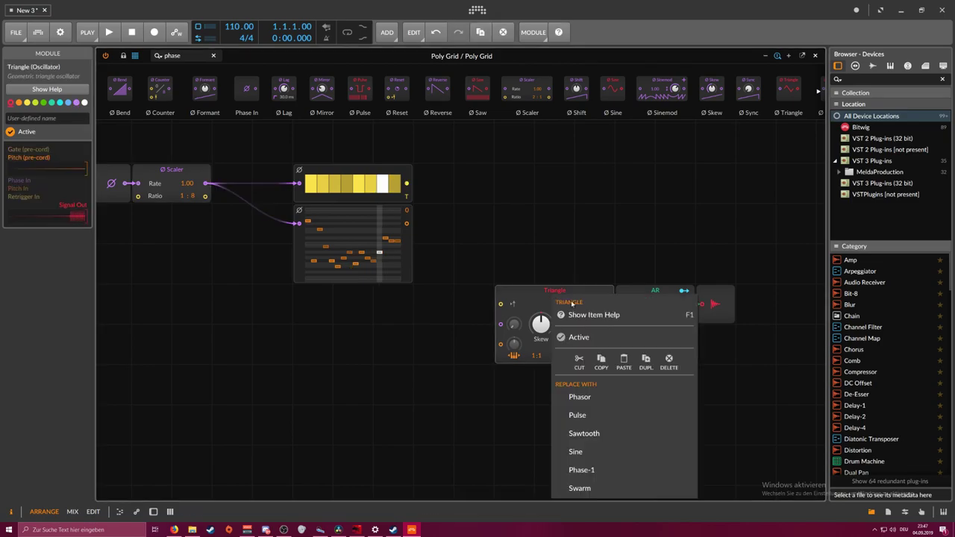
click(586, 452)
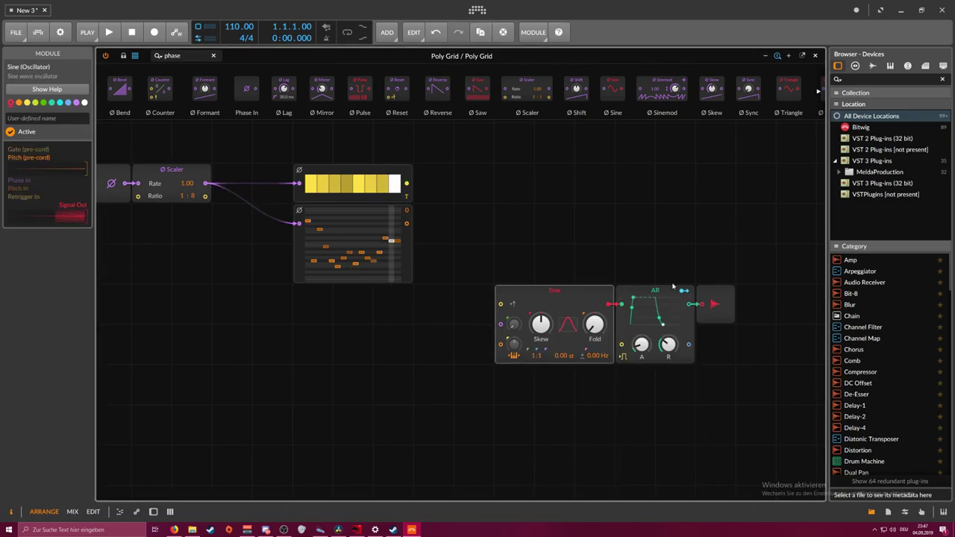
right_click(651, 294)
click(685, 394)
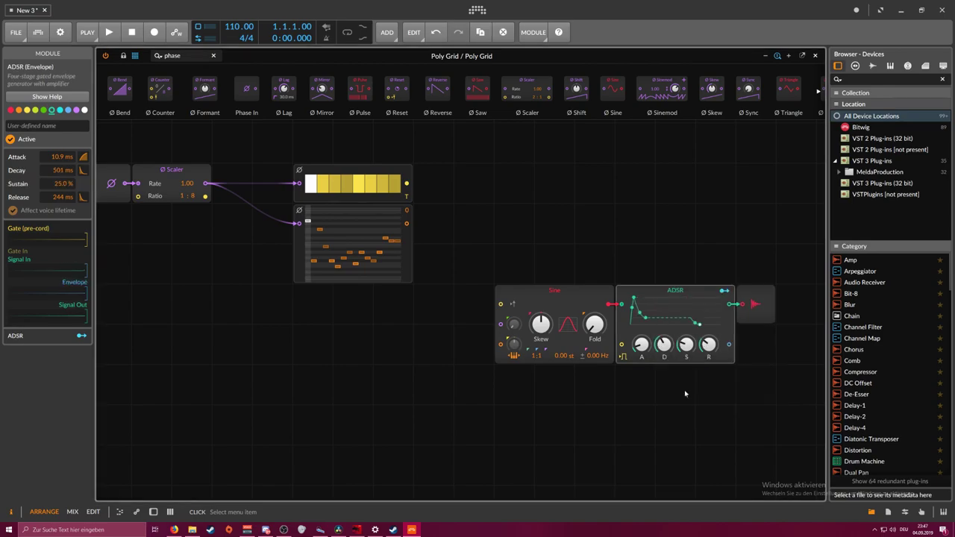
Set the ADSR attack to 20.8 ms and its decay, sustain and release to zero, and set Pitches step 16 to 2.00 st
drag(664, 344, 664, 418)
drag(687, 344, 686, 403)
drag(709, 344, 709, 411)
drag(641, 344, 642, 338)
click(399, 234)
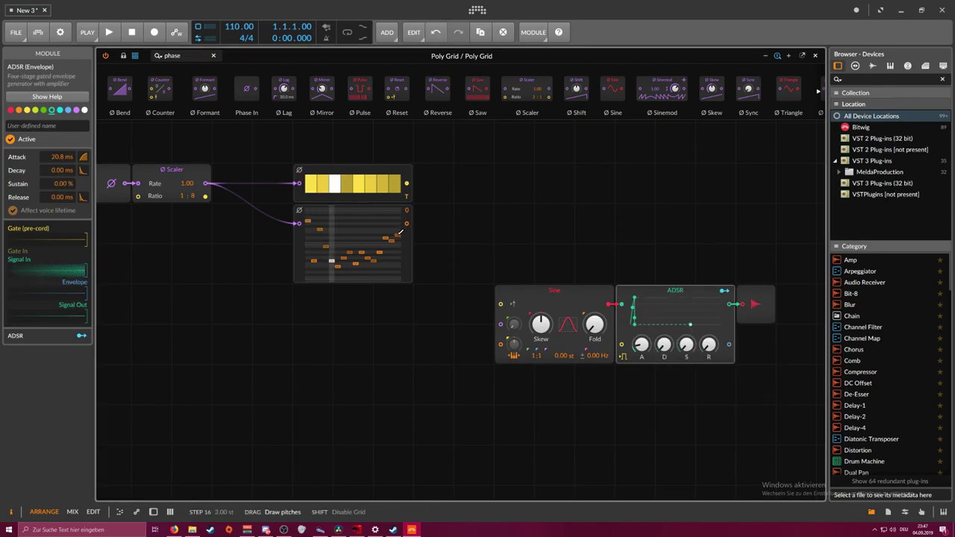
Find the Pitch Quantize module and attach it to the output of the Pitches sequencer
click(138, 57)
text(p)
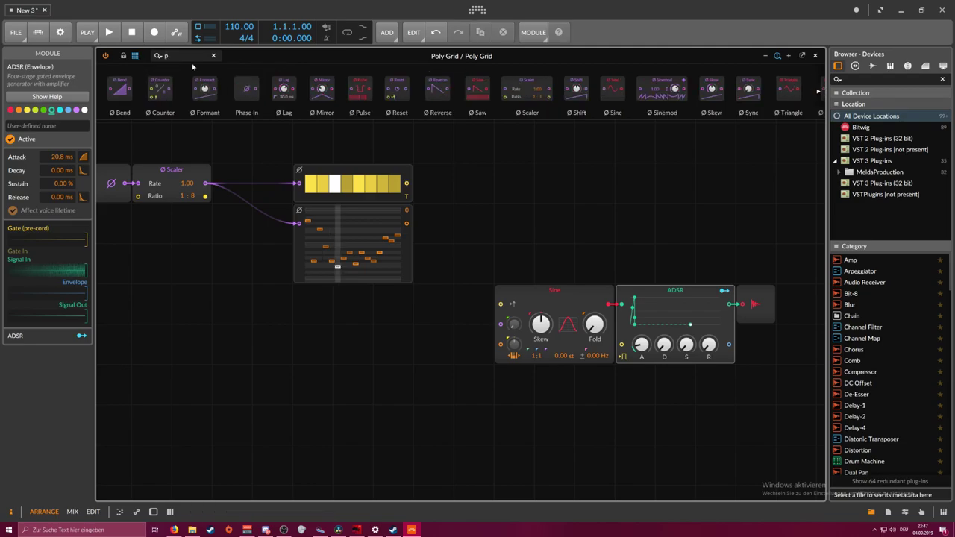
text(i)
drag(171, 84, 435, 210)
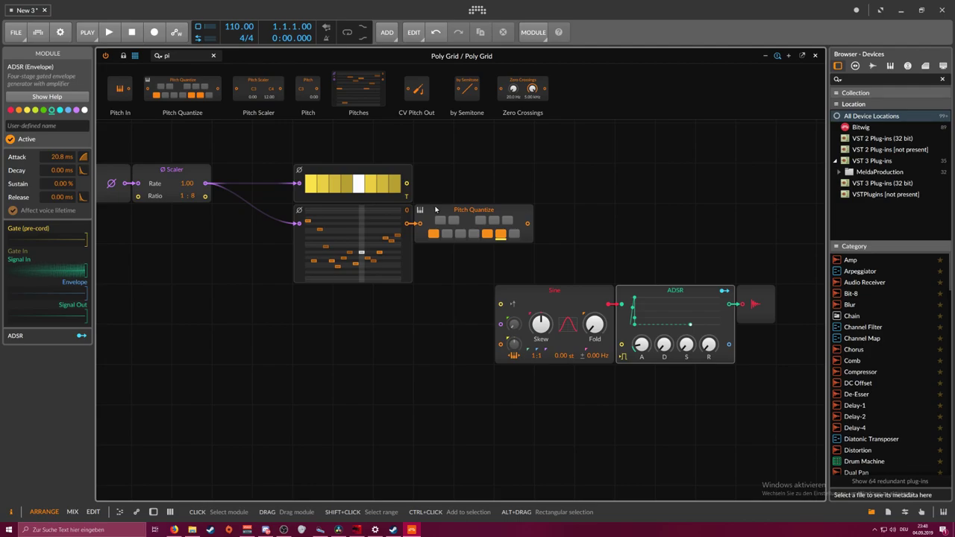
Restrict Pitch Quantize to the five black keys plus F, switching off its other notes
click(433, 233)
click(440, 220)
click(454, 220)
click(487, 234)
click(501, 234)
click(507, 221)
click(494, 221)
click(481, 221)
click(476, 234)
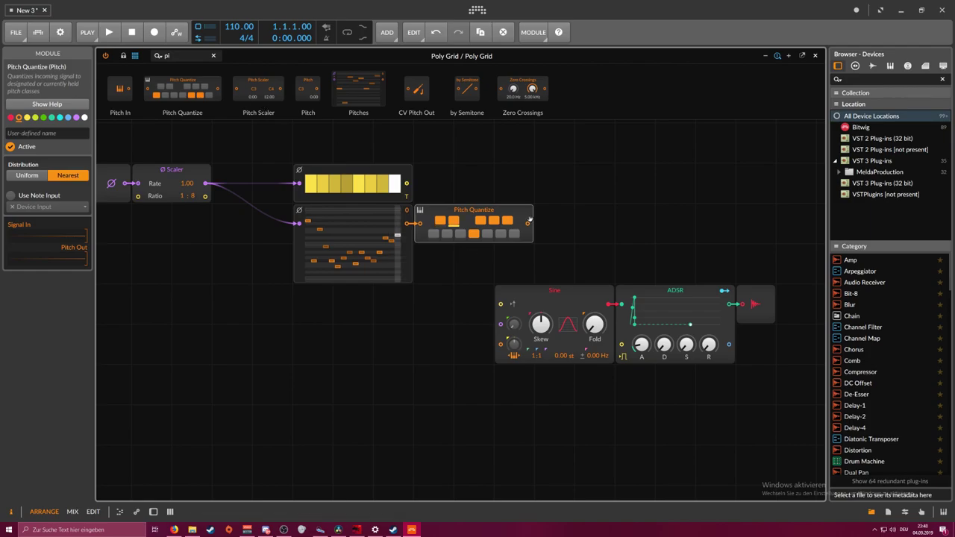
Connect the Pitch Quantize output to the Sine oscillator's pitch input and the Gates output to the ADSR's gate input
drag(552, 237, 500, 344)
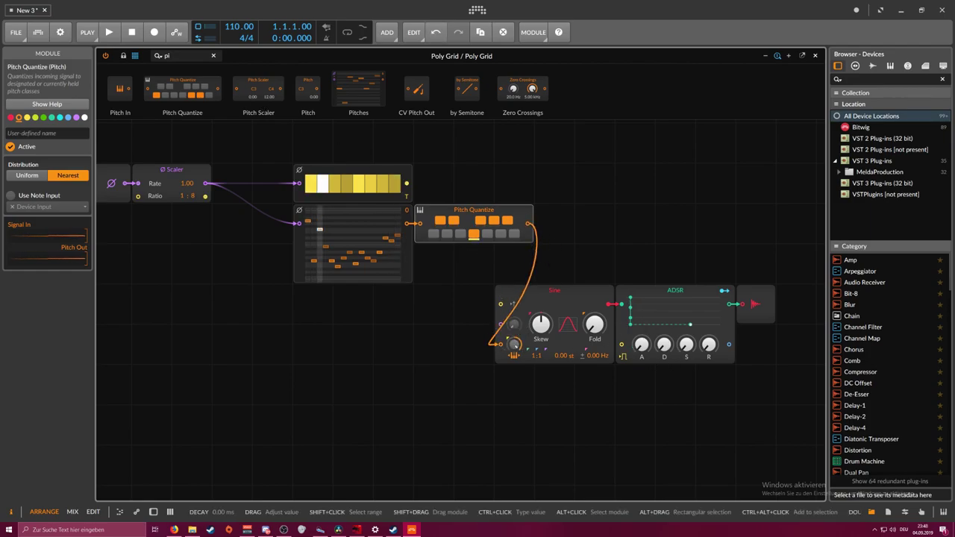
drag(406, 184, 663, 351)
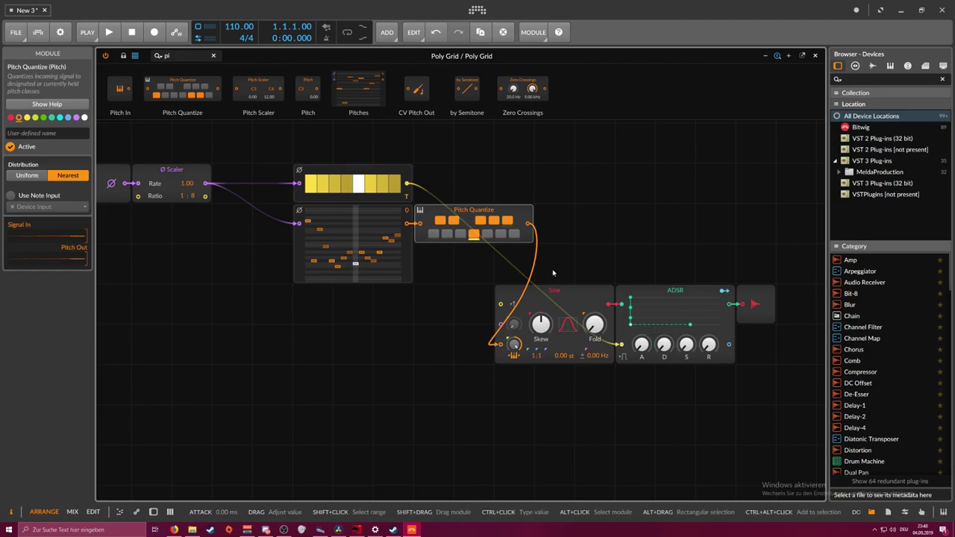
Insert a Gain - Vol module set to -17.0 dB between the ADSR and the output, and slightly raise the ADSR decay
drag(177, 57, 148, 55)
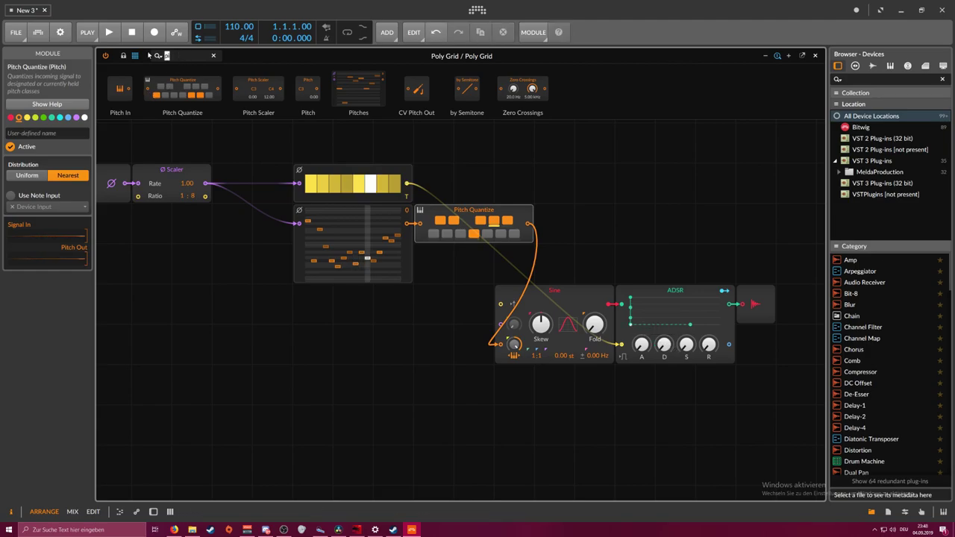
text(level)
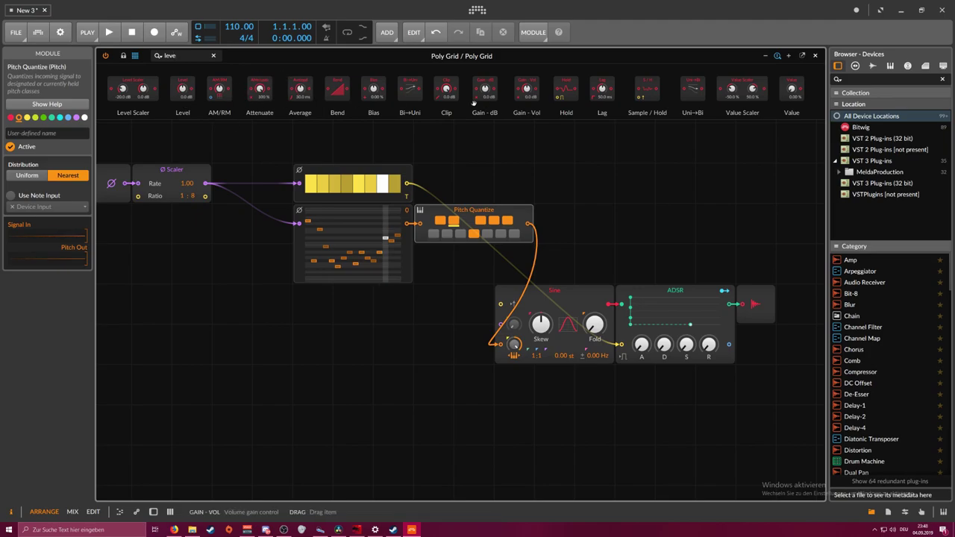
drag(515, 93, 738, 288)
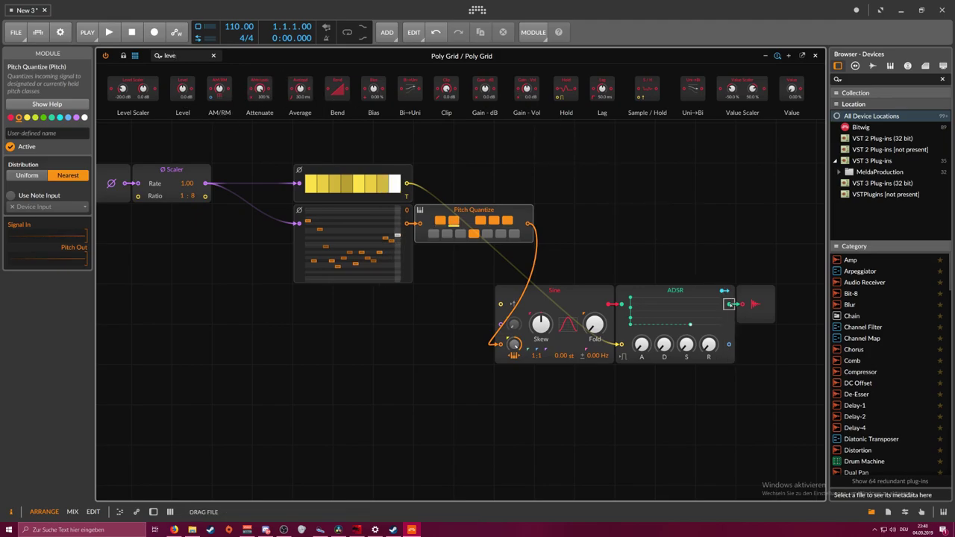
drag(664, 344, 664, 337)
drag(756, 305, 756, 288)
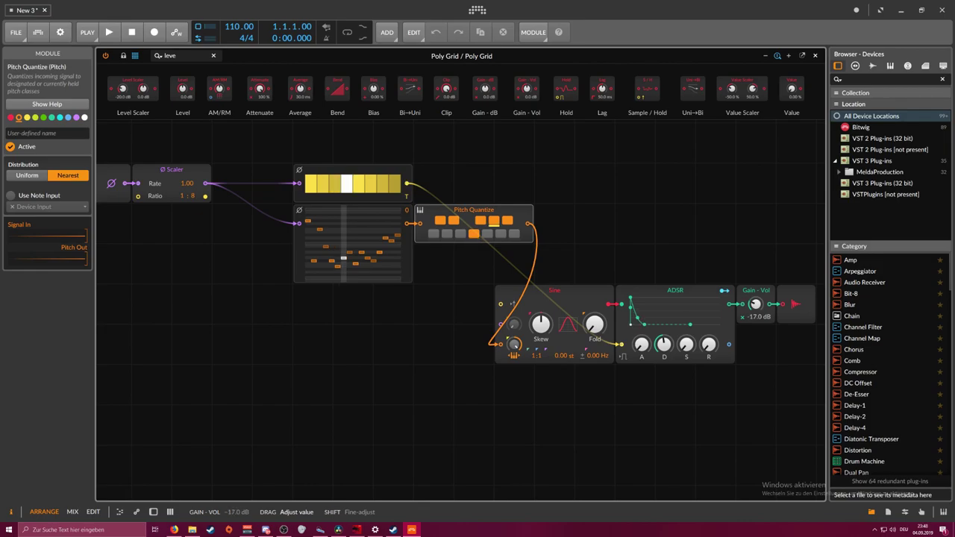
Move the Phase In and Ø Scaler modules right next to the sequencers and set the scaler's ratio to 1:4
drag(451, 364, 504, 384)
drag(284, 258, 258, 229)
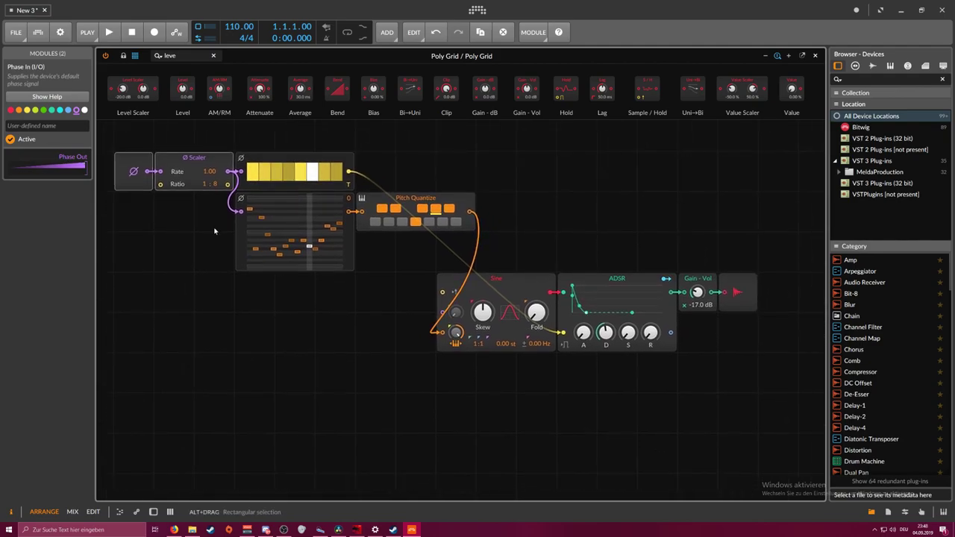
drag(579, 249, 535, 265)
drag(563, 350, 564, 353)
drag(436, 233, 501, 237)
drag(238, 205, 238, 219)
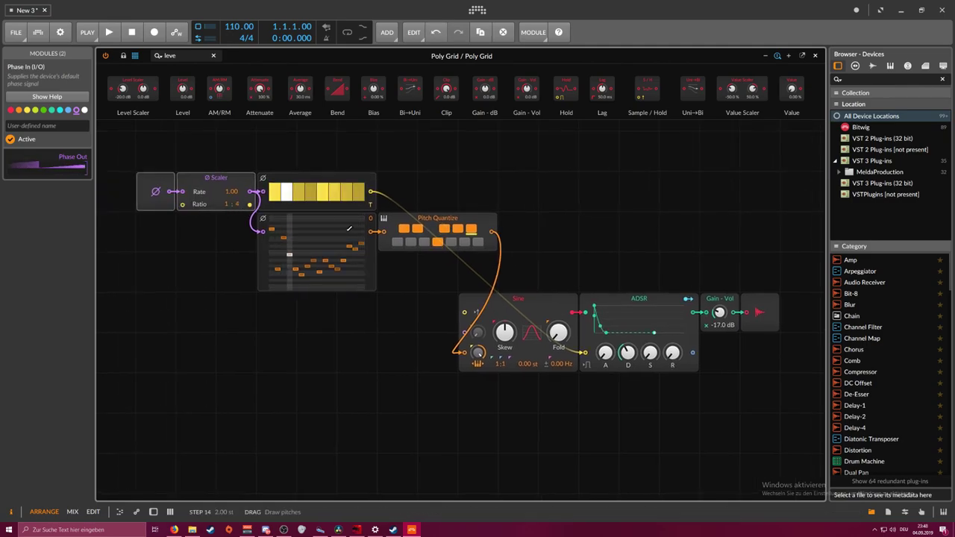
Lower Gain - Vol to -19.1 dB and move the Sine and ADSR modules together to directly beneath Pitch Quantize
drag(520, 265, 416, 248)
drag(616, 295, 615, 300)
click(599, 264)
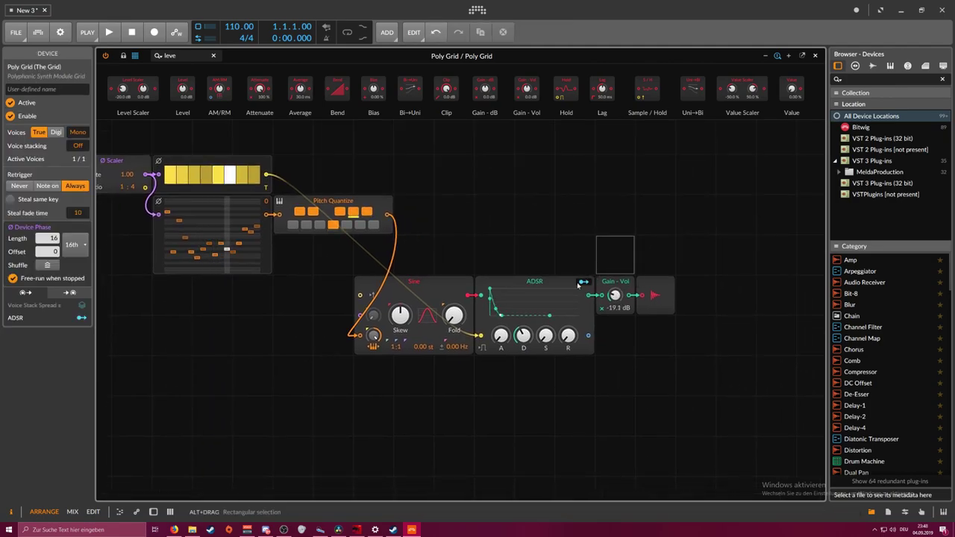
drag(560, 375, 360, 279)
click(440, 253)
drag(497, 366, 345, 284)
click(372, 255)
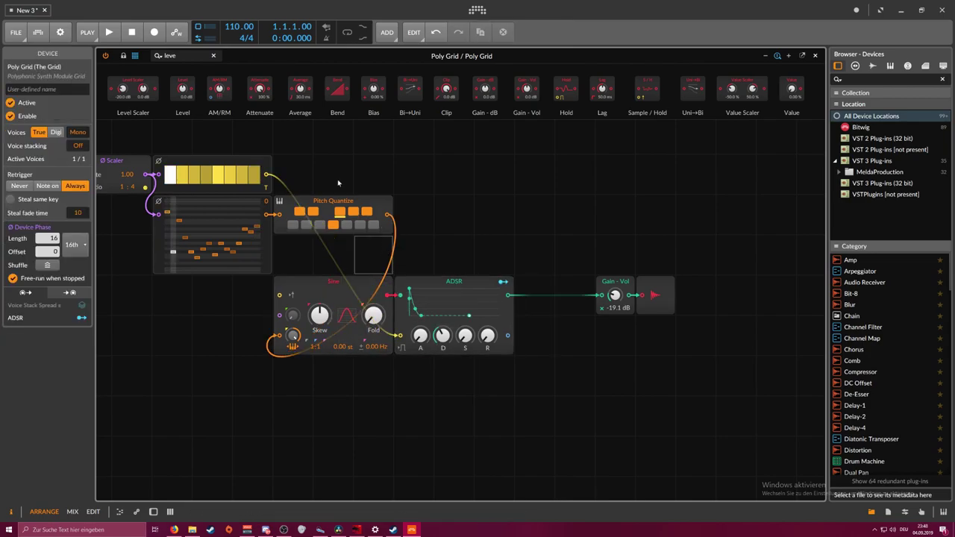
Add a Stereo Split and a Stereo Merge above the ADSR and connect the ADSR output to the Stereo Split input
drag(189, 57, 127, 53)
text(ste)
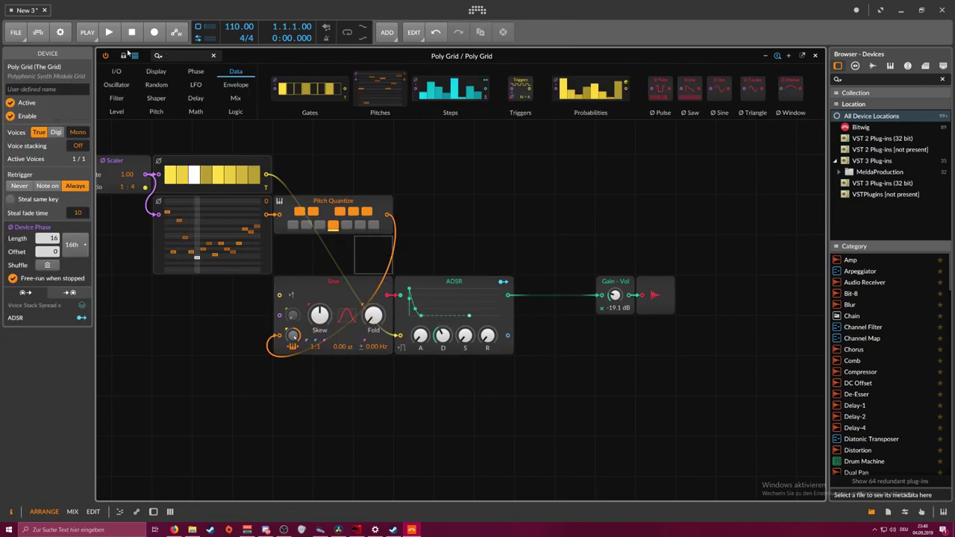
text(reo)
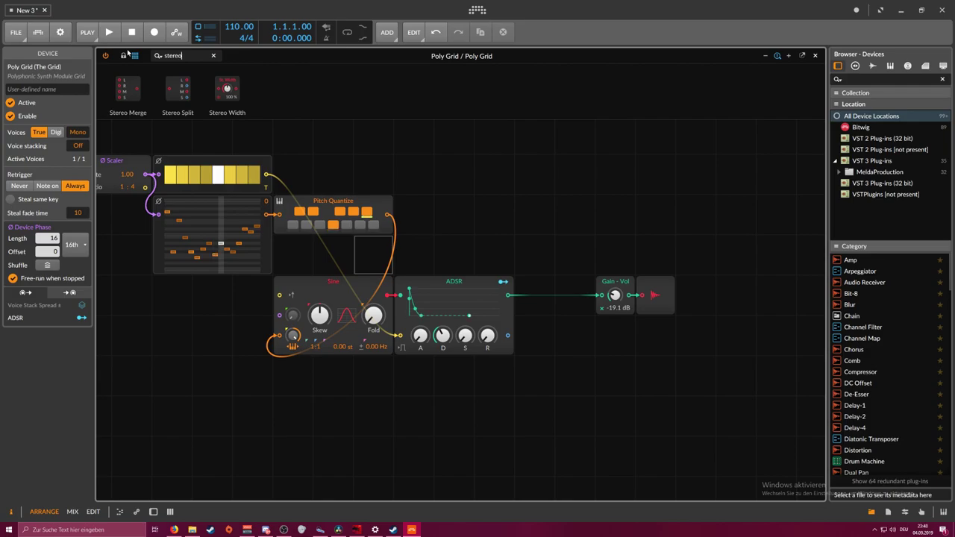
drag(178, 88, 450, 170)
drag(128, 90, 524, 173)
drag(439, 175, 508, 295)
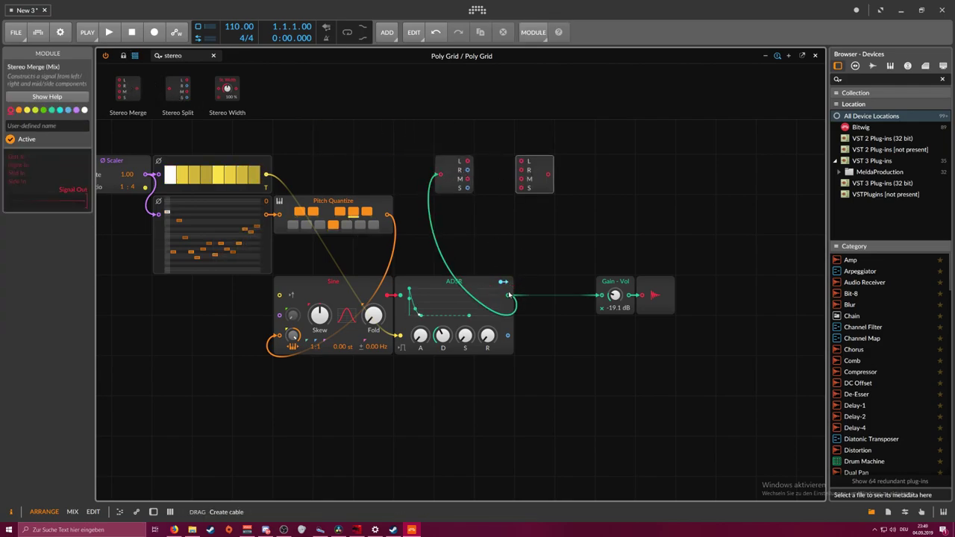
click(492, 173)
Copy the Gain - Vol and output modules beside Stereo Merge, connect the merge output to them, and set the copied gain to -24.3 dB
drag(705, 286, 605, 277)
key(ctrl+c)
click(608, 179)
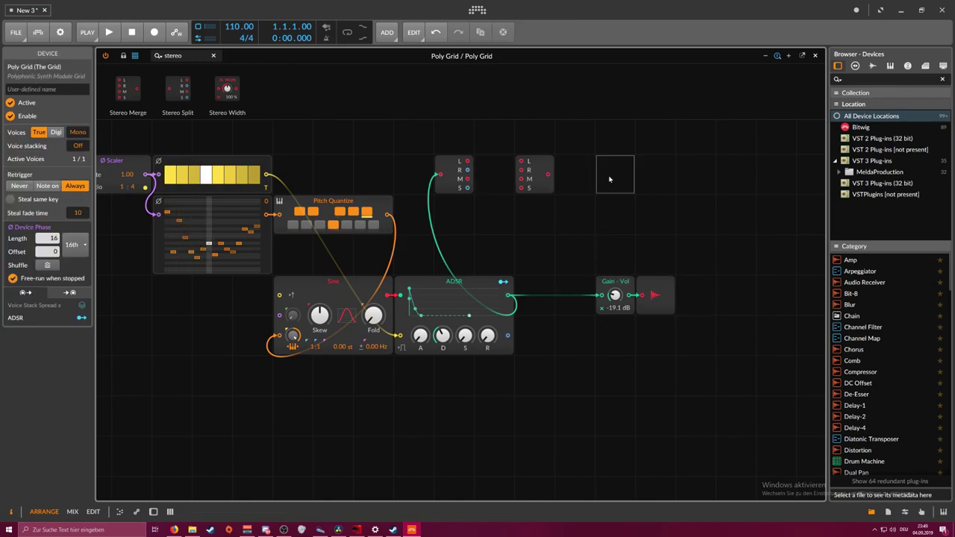
key(ctrl+v)
drag(550, 176, 615, 184)
click(529, 200)
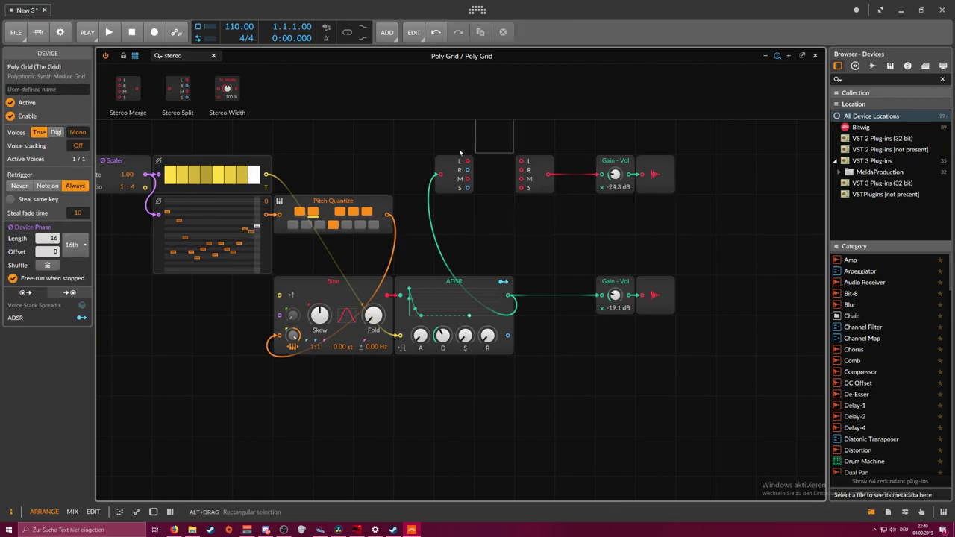
Add an All-pass module fed by the Stereo Split's L output and place it directly above and beside the splitter
click(191, 57)
text(all)
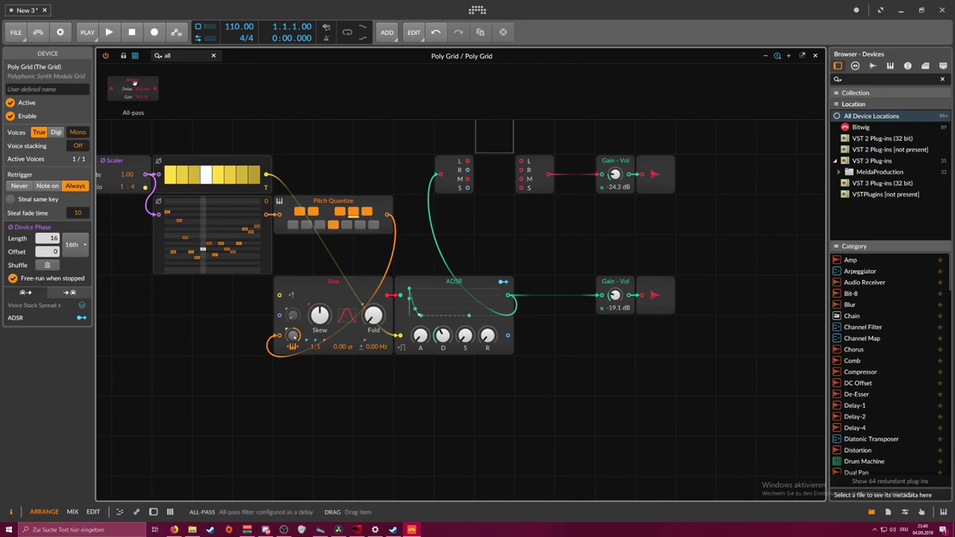
drag(135, 89, 494, 174)
drag(446, 183, 325, 140)
mouse_move(489, 164)
mouse_down()
mouse_move(448, 128)
mouse_move(485, 162)
mouse_up()
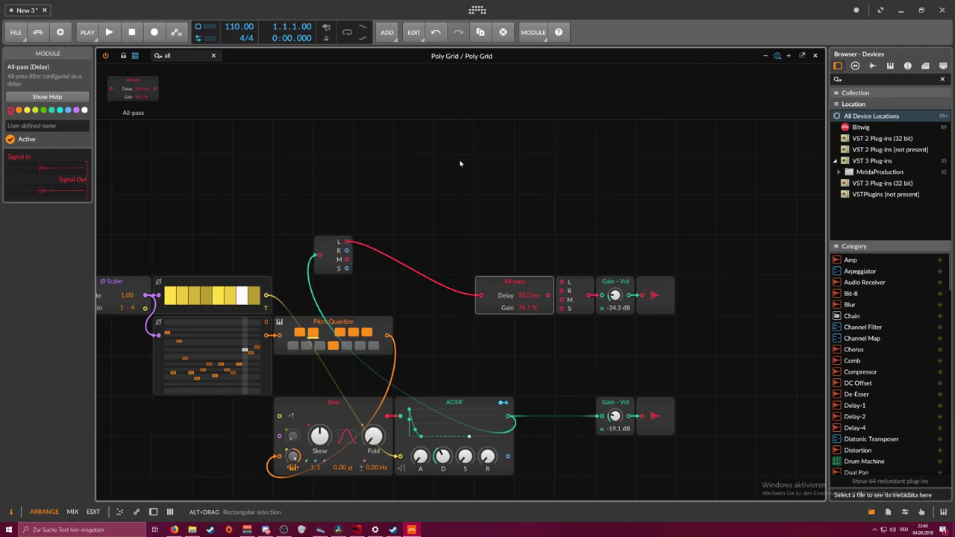
drag(515, 284, 394, 206)
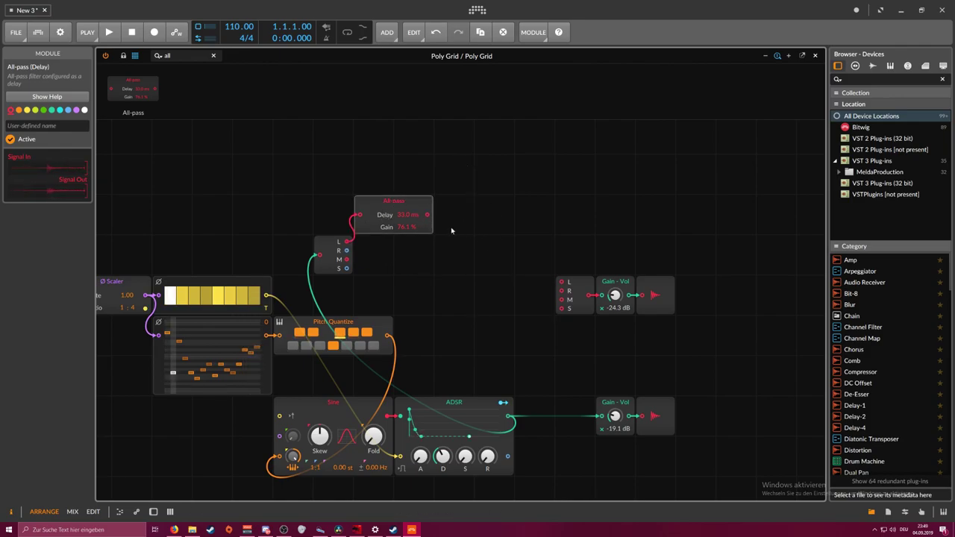
Connect the All-pass output to Stereo Merge's L input and align the merge, gain and output modules with the Stereo Split row
drag(597, 310, 516, 229)
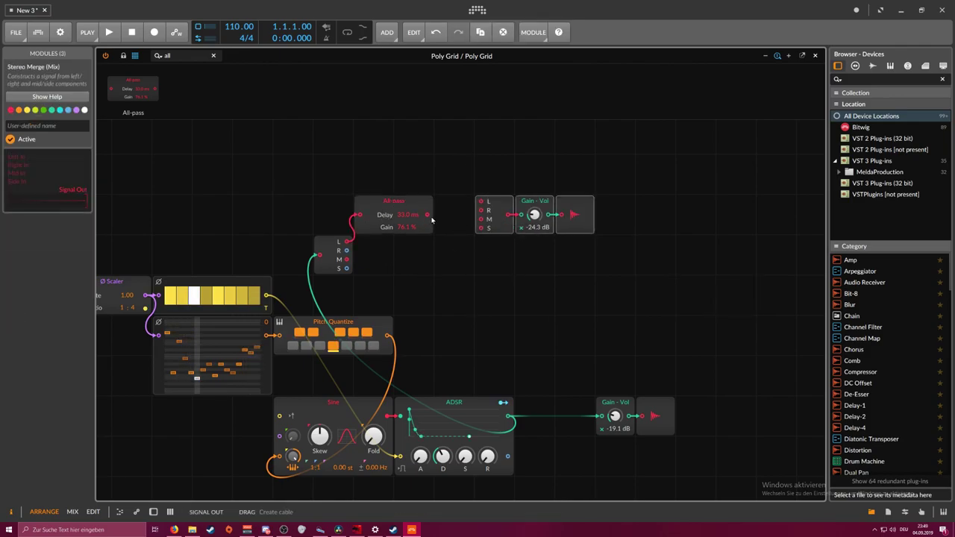
drag(429, 216, 484, 202)
drag(639, 243, 511, 212)
click(600, 239)
mouse_move(632, 243)
mouse_down()
mouse_move(507, 224)
mouse_move(512, 268)
mouse_move(507, 220)
mouse_move(498, 217)
mouse_up()
drag(501, 222, 503, 261)
Set the All-pass delay to 132 ms and duplicate the module below it, between the R ports of Stereo Split and Stereo Merge
drag(408, 215, 408, 191)
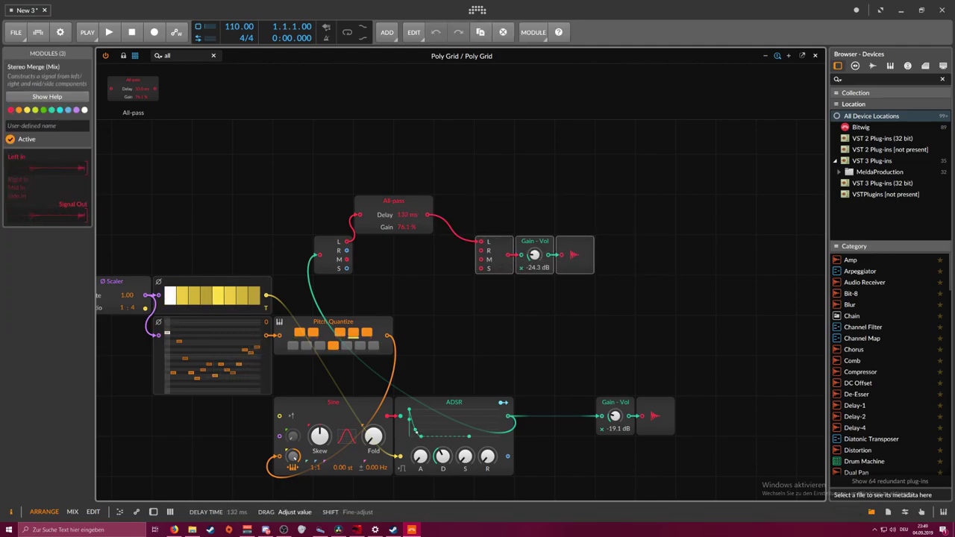
click(402, 206)
click(446, 191)
click(410, 202)
click(377, 267)
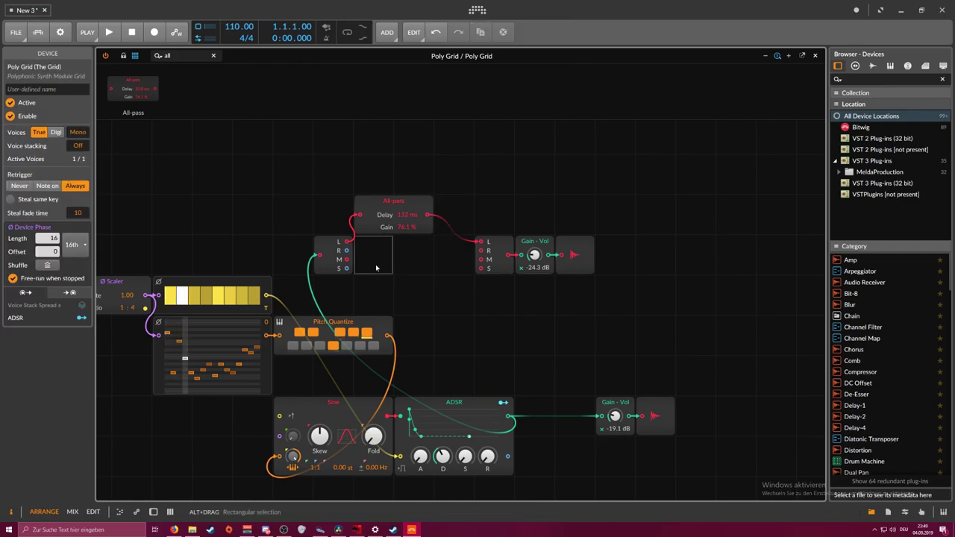
key(ctrl+v)
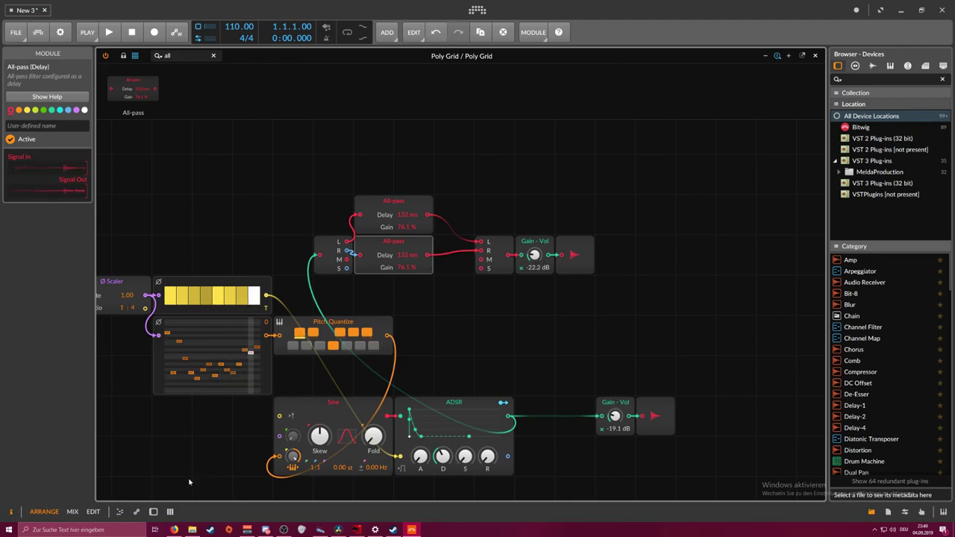
Show the Poly Grid device with its modulator slots and add a Random modulator
click(155, 512)
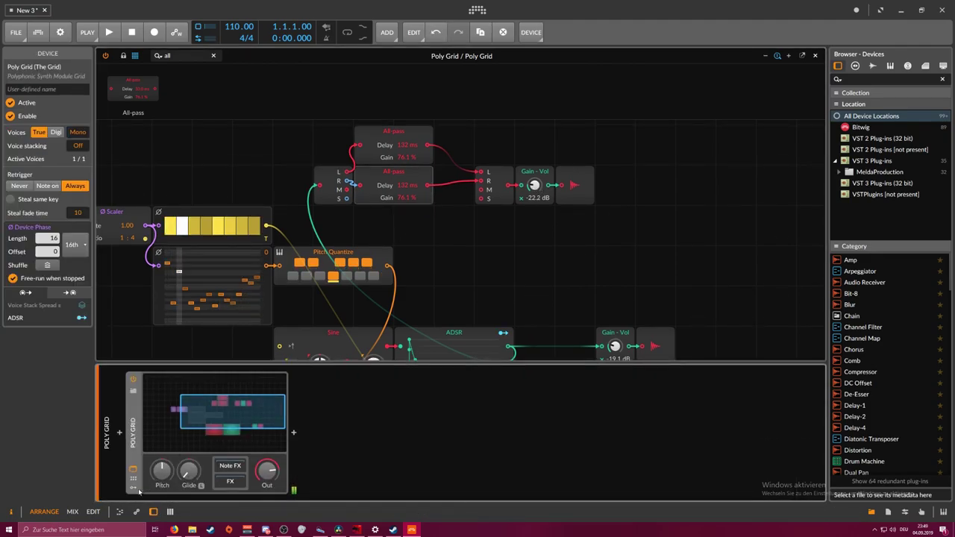
click(133, 469)
click(150, 394)
text(ra)
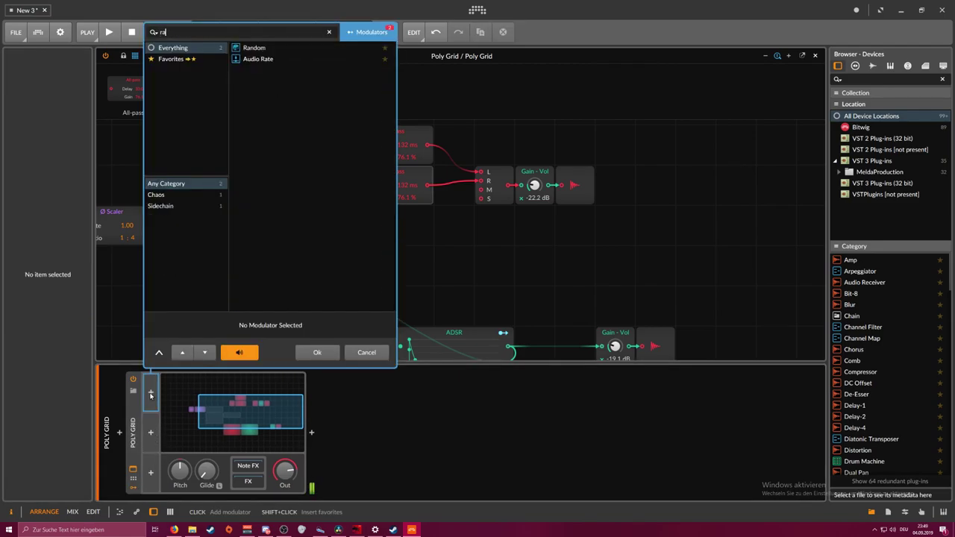
key(Return)
click(164, 400)
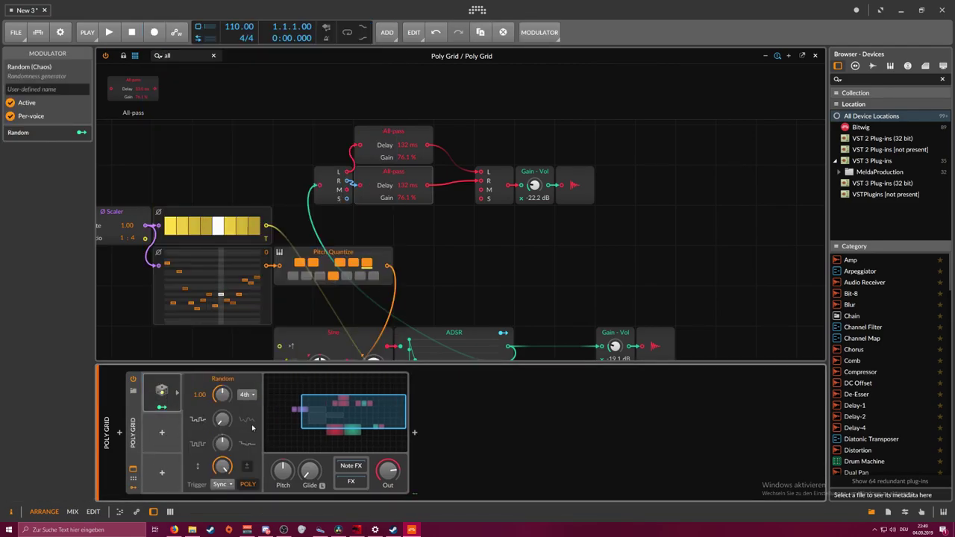
Set the Random modulator's rate unit to Hz, smoothing to maximum, trigger mode to Free and output to bipolar
click(252, 395)
click(247, 409)
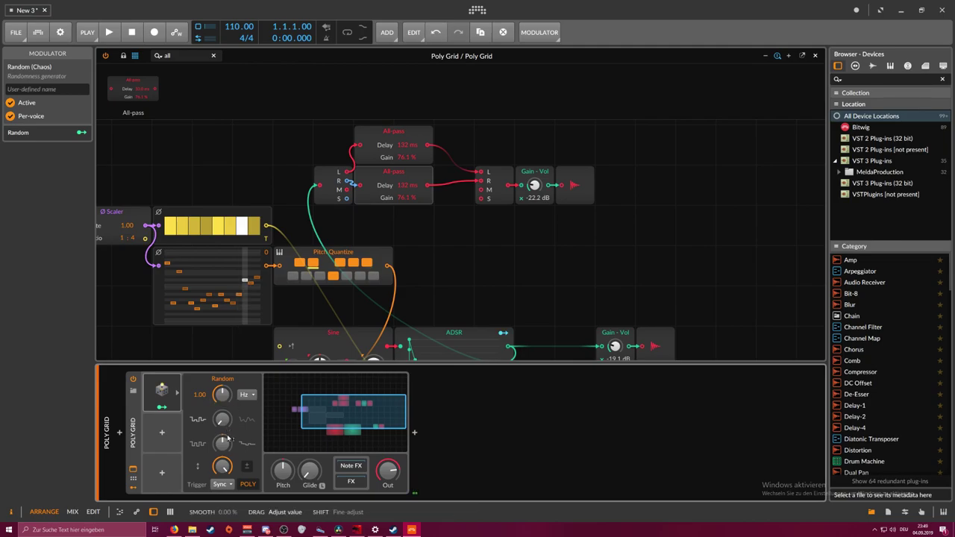
drag(228, 421, 228, 419)
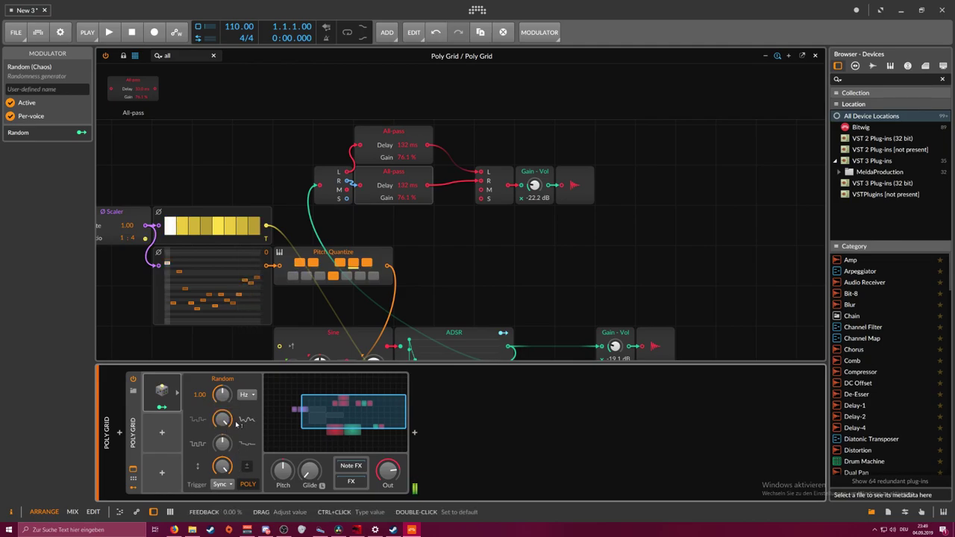
click(248, 485)
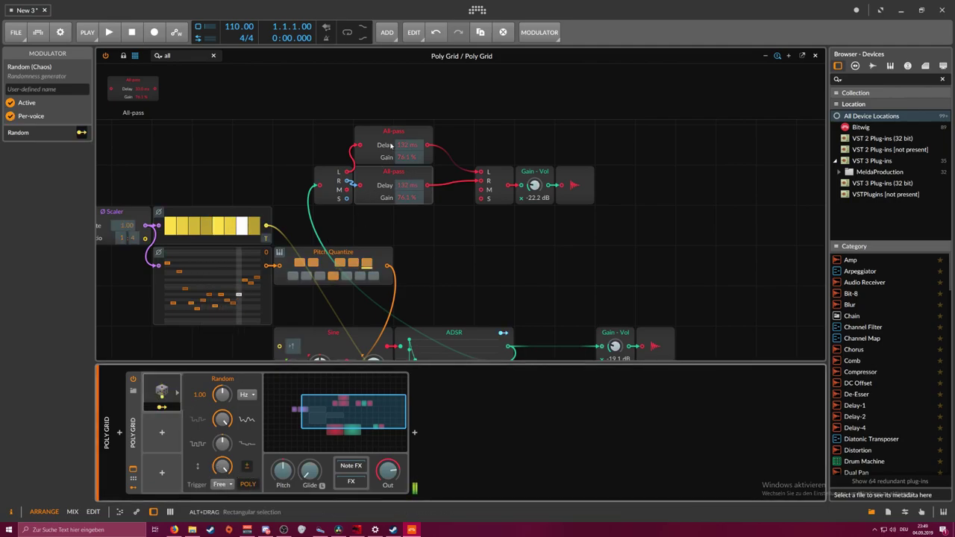
Map Random to the upper All-pass delay time with an amount of 0.099 and slow its rate to 0.10 Hz
drag(409, 145, 409, 144)
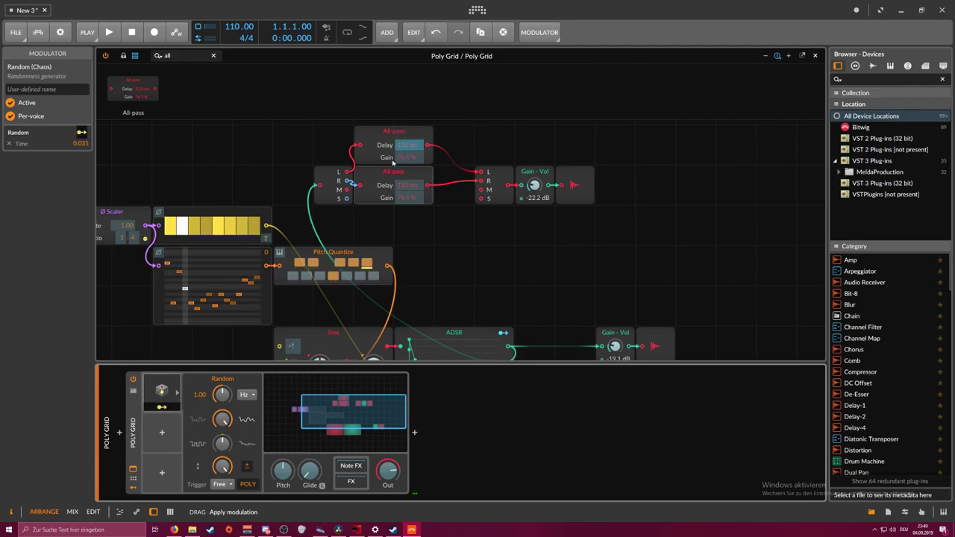
drag(226, 402, 226, 423)
drag(412, 146, 412, 145)
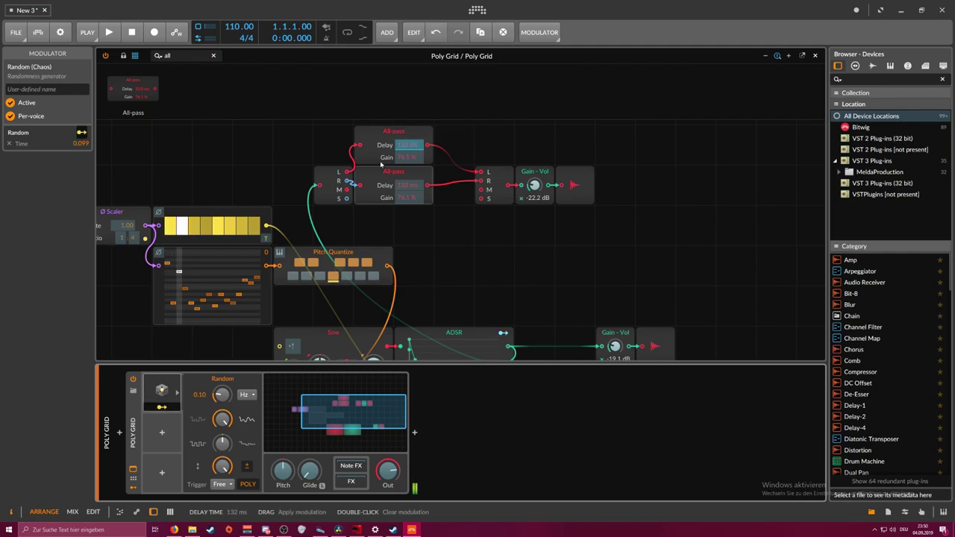
Duplicate the Random modulator and map the copy to the lower All-pass delay time with an amount of 0.090
right_click(164, 390)
click(261, 446)
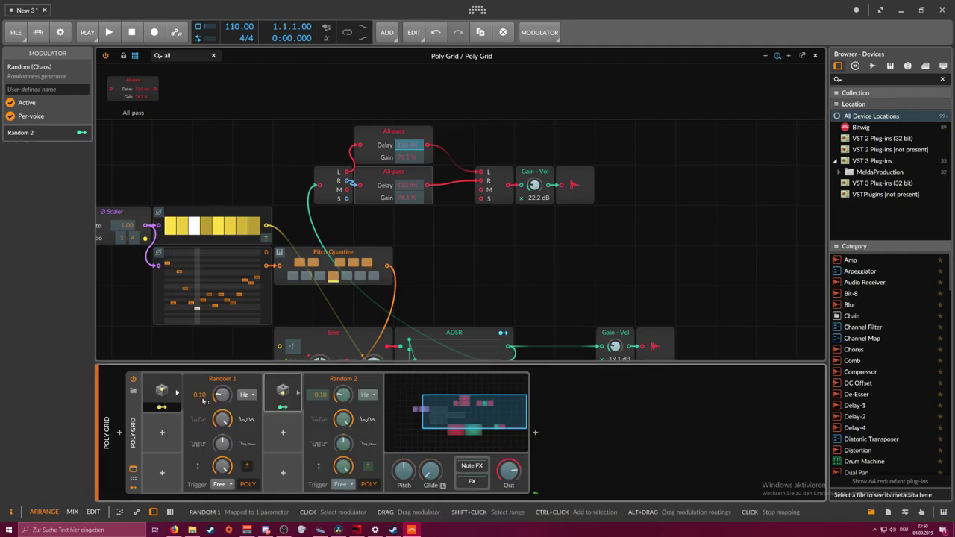
mouse_move(412, 186)
mouse_down()
mouse_move(412, 172)
mouse_move(407, 188)
mouse_up()
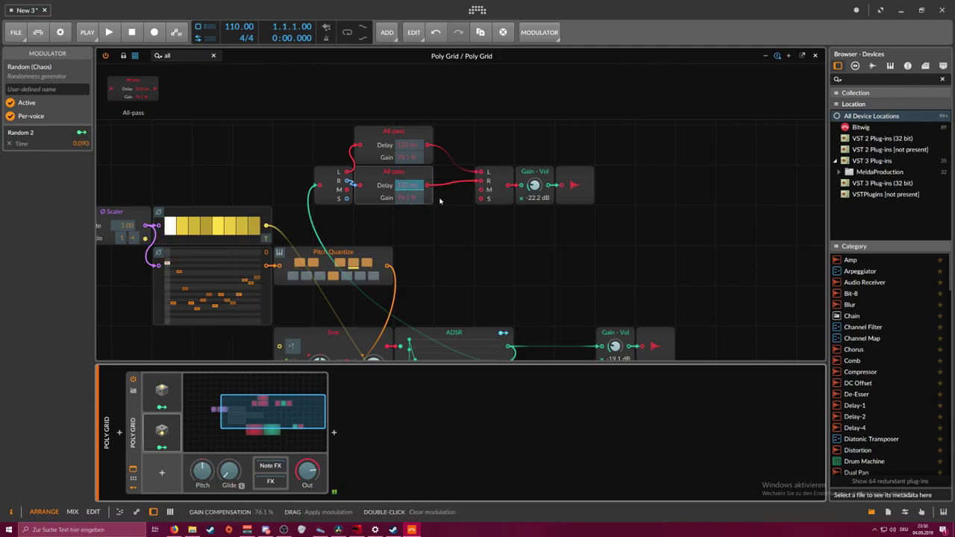
Move Stereo Merge, its Gain - Vol and the output to the right to make room for two more All-pass modules
click(578, 224)
drag(618, 206, 497, 173)
drag(506, 178, 587, 180)
Duplicate both All-pass modules, chain the copies after the originals, and connect their outputs to Stereo Merge's L and R inputs
drag(406, 226, 383, 142)
key(ctrl+d)
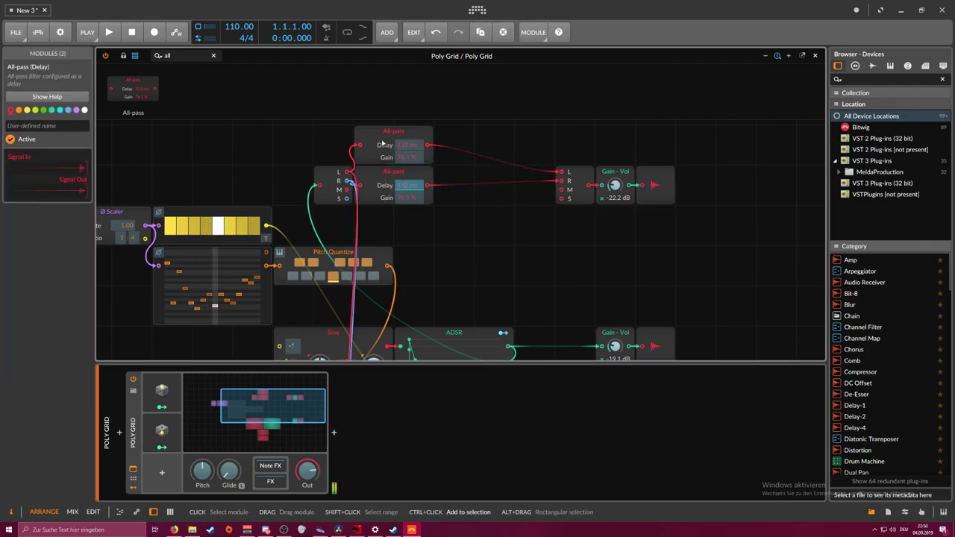
scroll(395, 152, down, 2)
scroll(399, 159, up, 5)
scroll(399, 164, down, 2)
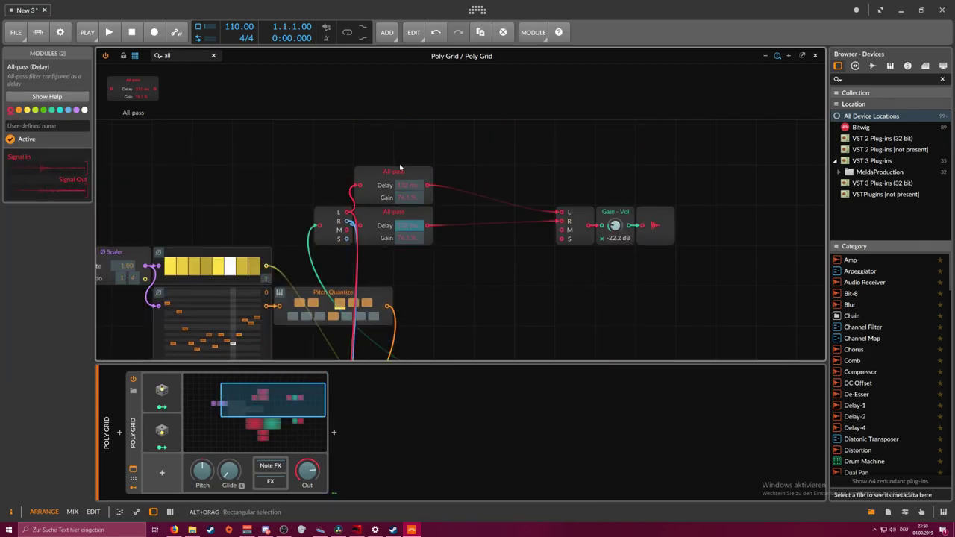
drag(442, 273, 443, 187)
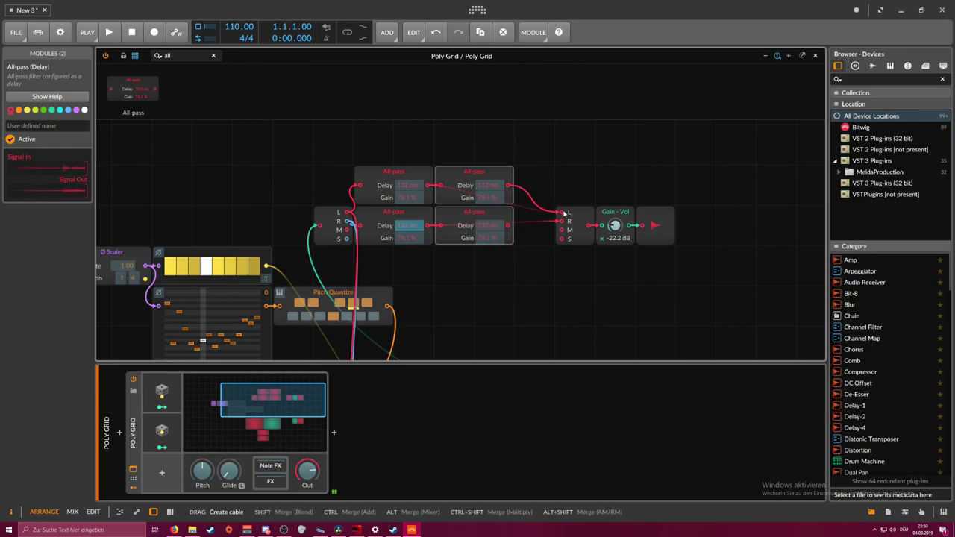
drag(432, 226, 558, 224)
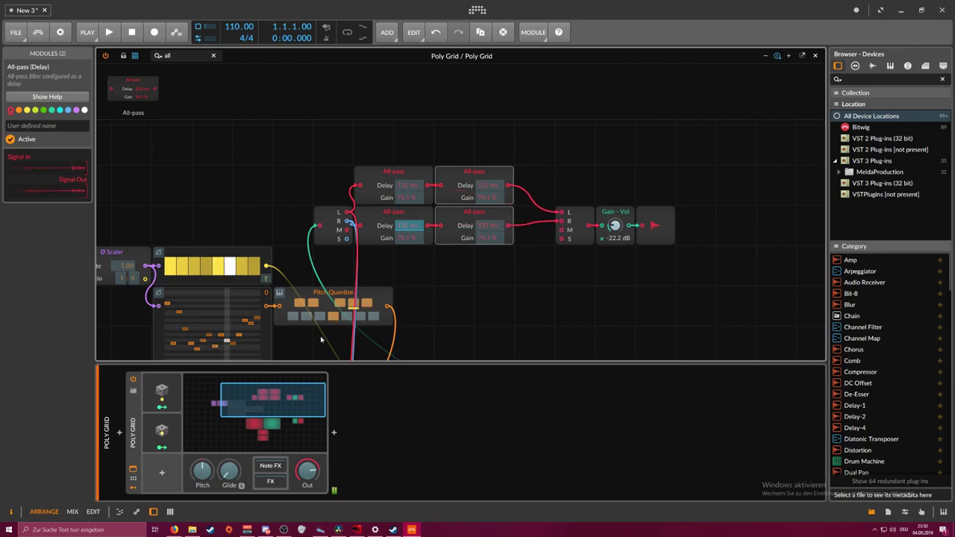
Duplicate the second Random modulator and map the copy to the delay time of the lower second-stage All-pass
click(161, 431)
key(ctrl+d)
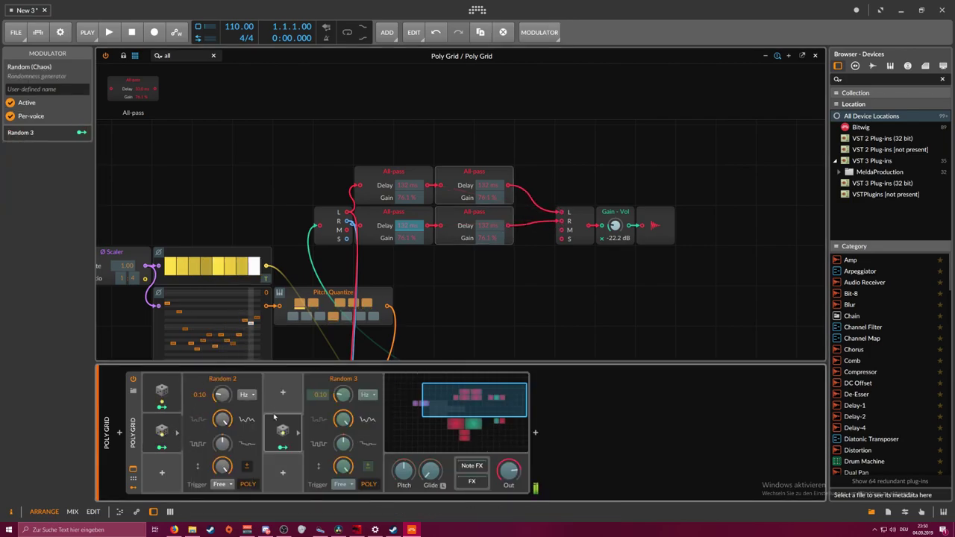
click(284, 448)
drag(489, 226, 488, 223)
Map another Random copy to the upper second-stage All-pass delay at 0.139, and set the second-stage delays to 46.3 ms (upper) and 10.0 ms (lower)
drag(284, 428, 212, 388)
click(212, 388)
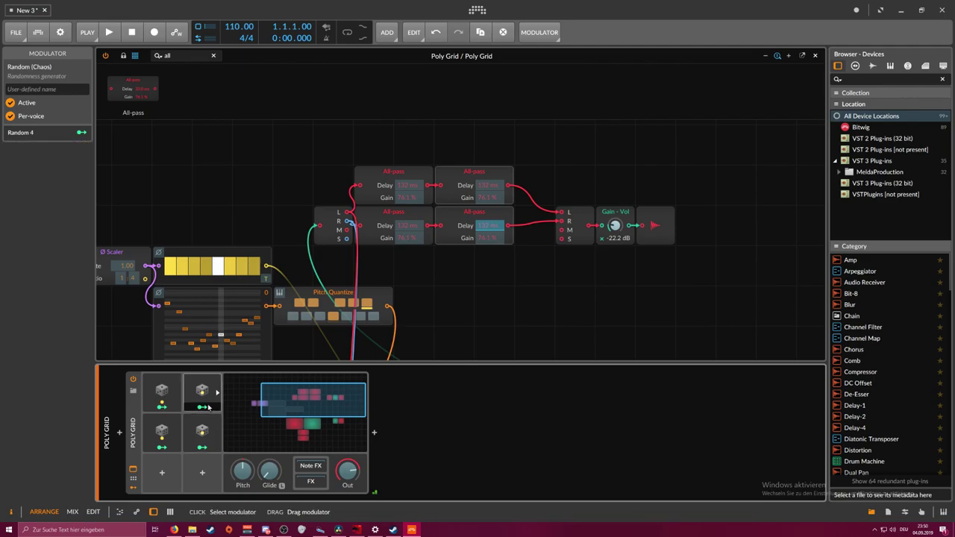
click(202, 406)
drag(489, 187, 486, 226)
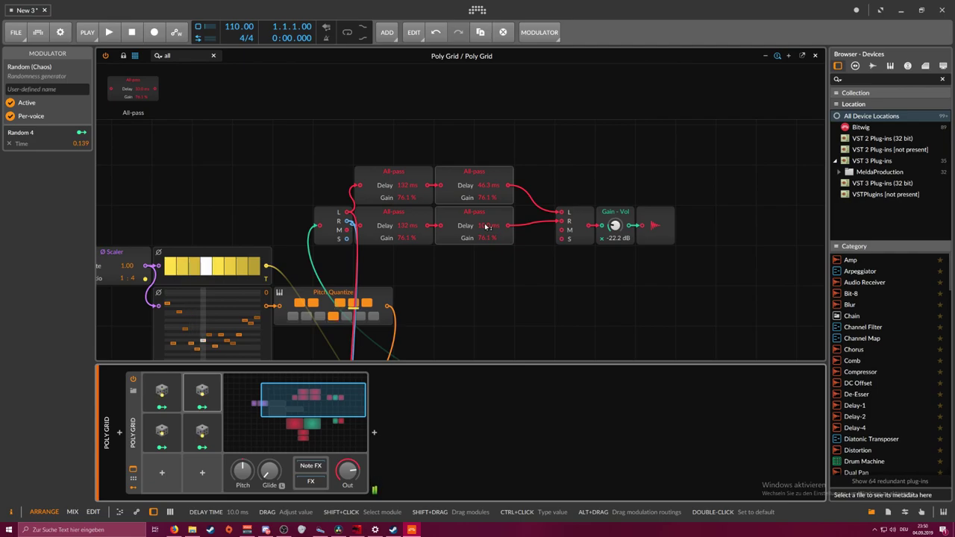
Move Stereo Merge, Gain - Vol and the output up one row and further right, away from the All-pass modules
drag(729, 255, 570, 188)
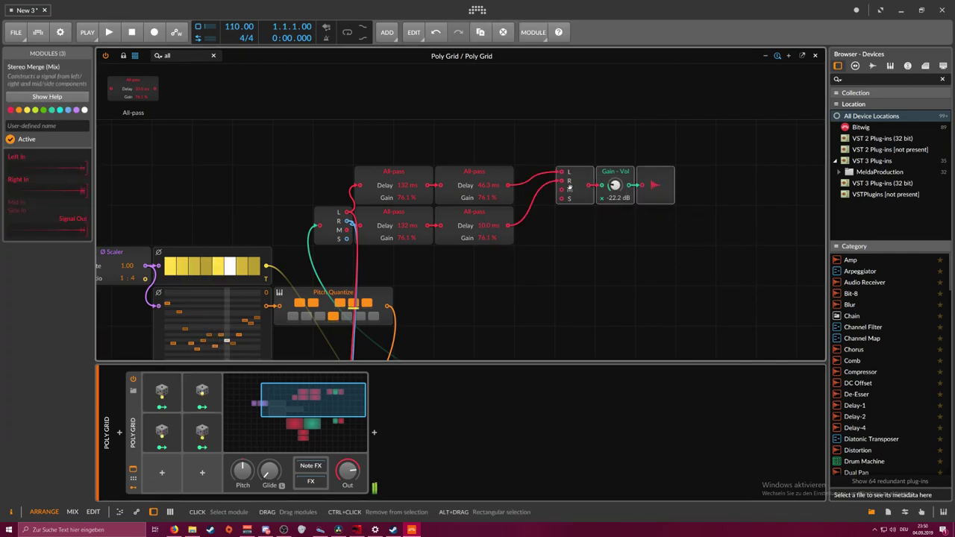
drag(700, 226, 519, 184)
drag(579, 192, 640, 206)
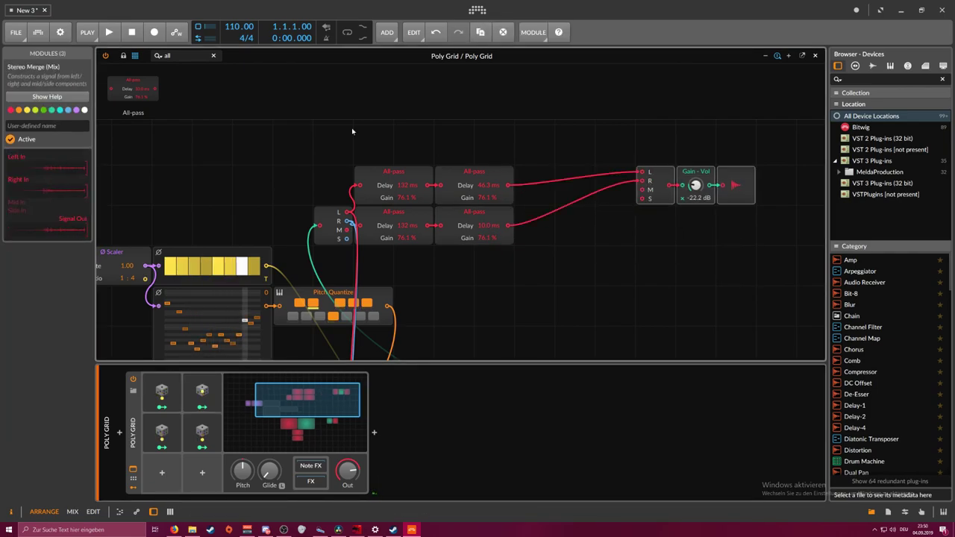
Place Stereo Merge right beside the second-stage All-pass modules and insert a Mod Delay between it and Gain - Vol
drag(175, 57, 643, 232)
text(mod)
drag(657, 179, 534, 181)
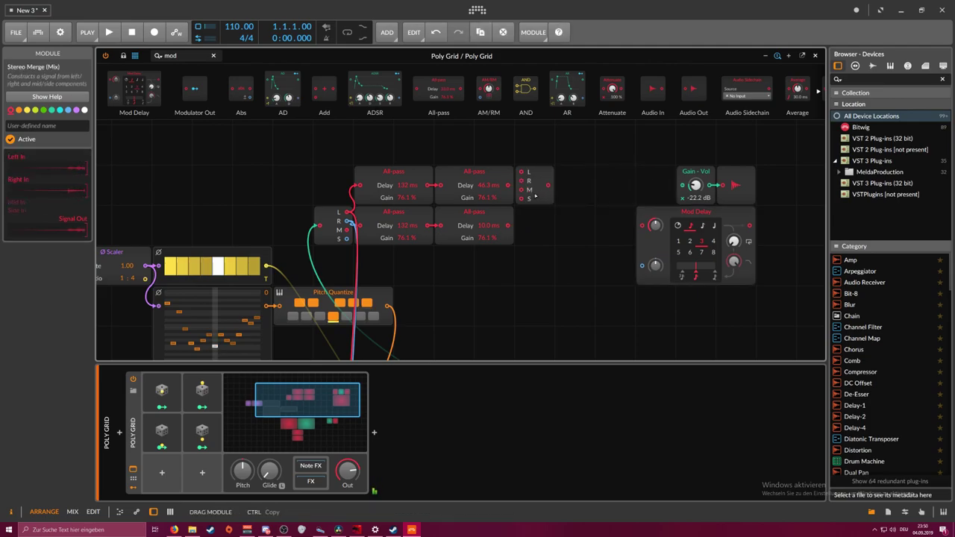
drag(696, 212, 614, 172)
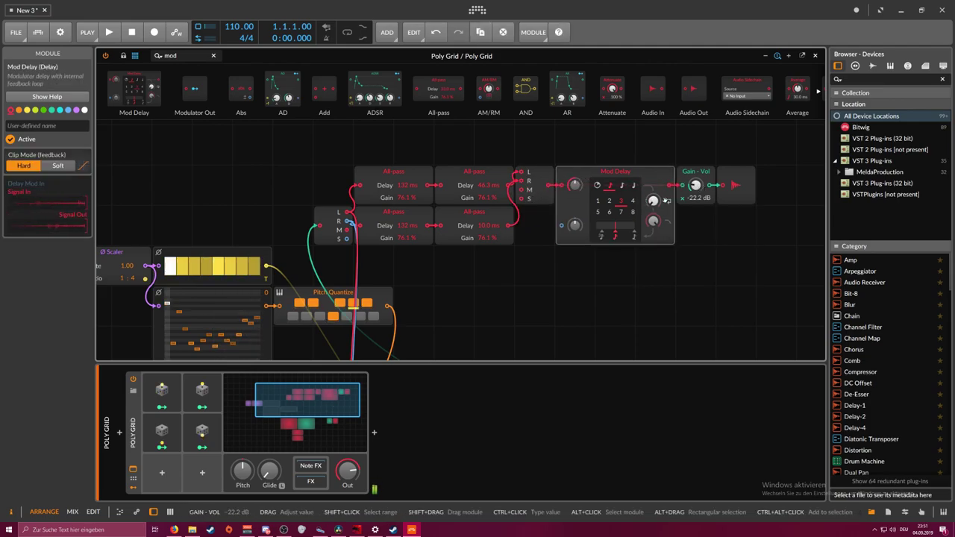
Set the Mod Delay's time to 1 and adjust its feedback amount
drag(661, 216, 653, 200)
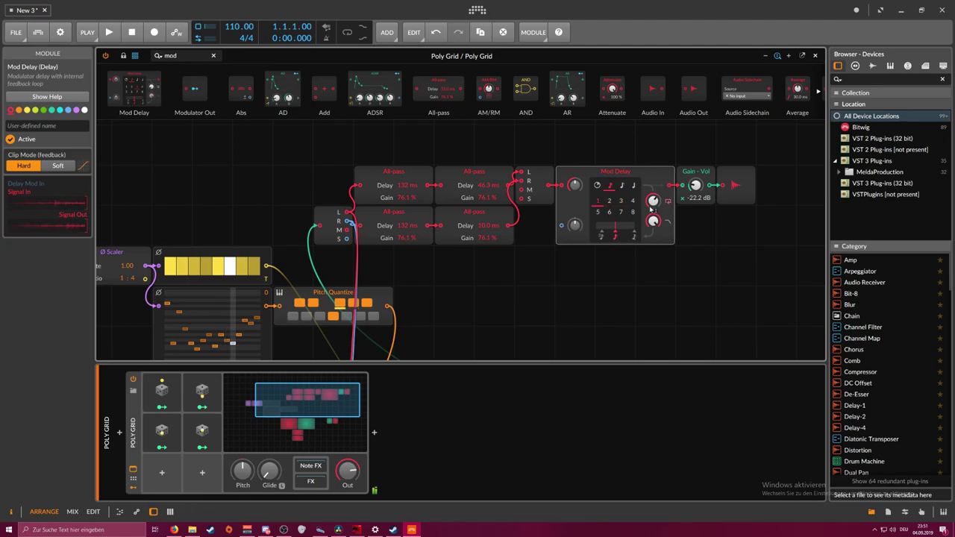
drag(502, 276, 590, 150)
drag(508, 301, 508, 287)
drag(527, 194, 593, 208)
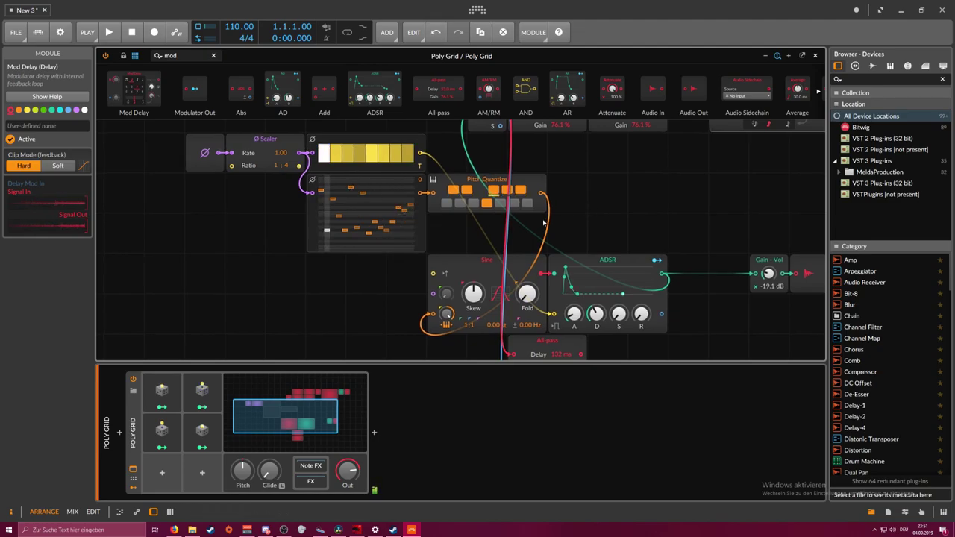
Set the dry path's Gain - Vol to -13.9 dB and the effect path's to -29.7 dB, and turn the device output fully down
drag(579, 209, 587, 222)
drag(294, 211, 267, 200)
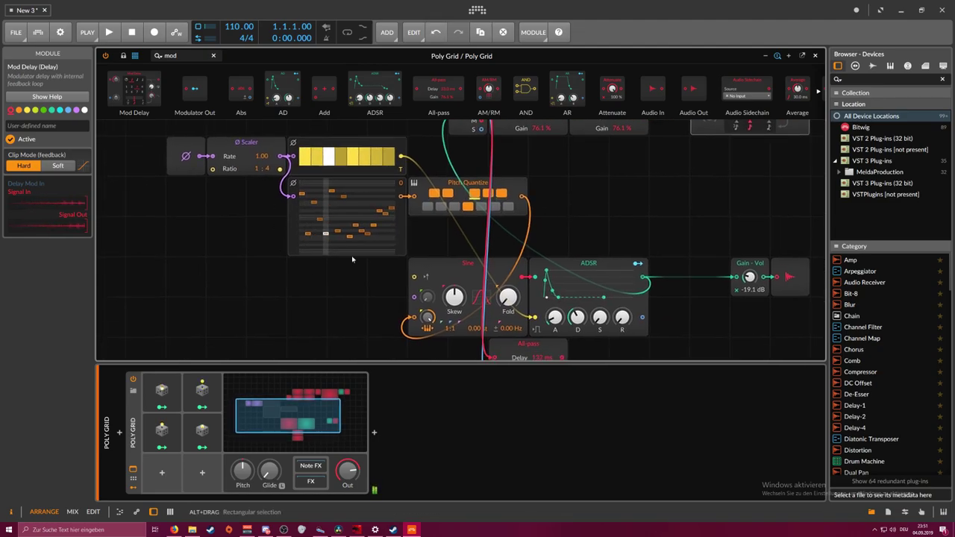
click(766, 56)
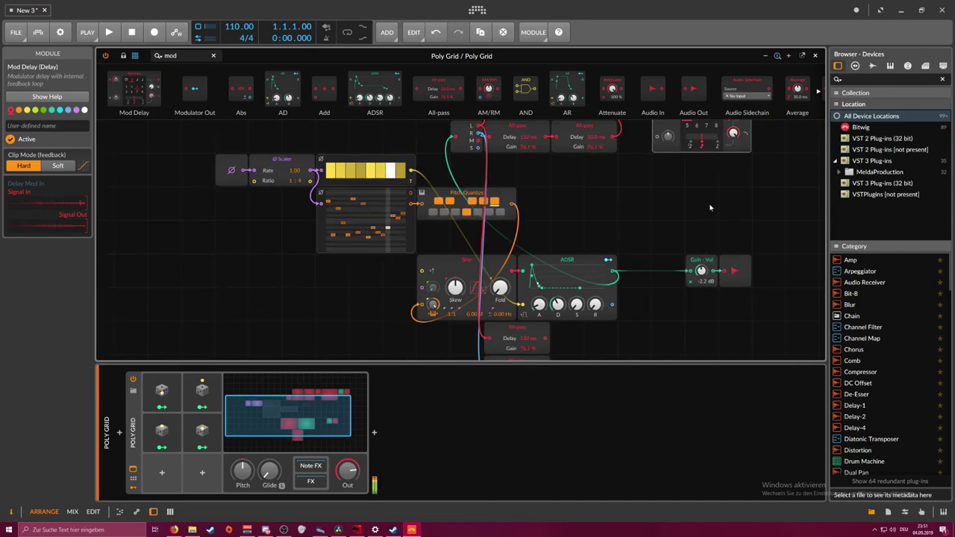
drag(711, 207, 688, 217)
drag(681, 279, 682, 285)
drag(687, 217, 643, 265)
drag(708, 162, 709, 173)
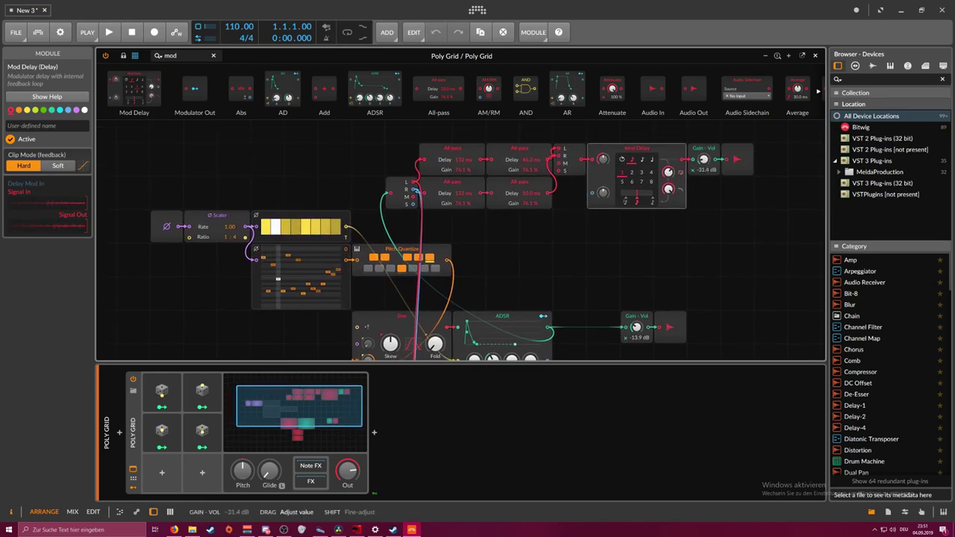
drag(689, 238, 723, 227)
drag(347, 470, 348, 522)
Copy the Scaler, Gates and Pitches modules together and paste them in the empty grid area below the patch
drag(260, 251, 245, 224)
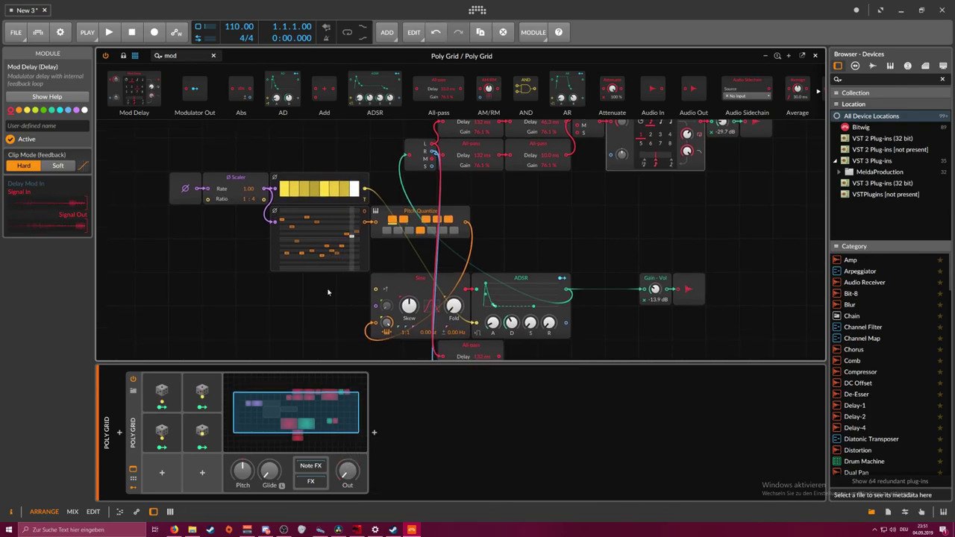
mouse_move(325, 293)
mouse_down()
mouse_move(320, 255)
mouse_move(346, 264)
mouse_move(280, 152)
mouse_move(229, 137)
mouse_up()
scroll(261, 241, up, 2)
scroll(262, 241, down, 2)
key(ctrl+x)
scroll(262, 242, down, 4)
click(239, 250)
key(ctrl+v)
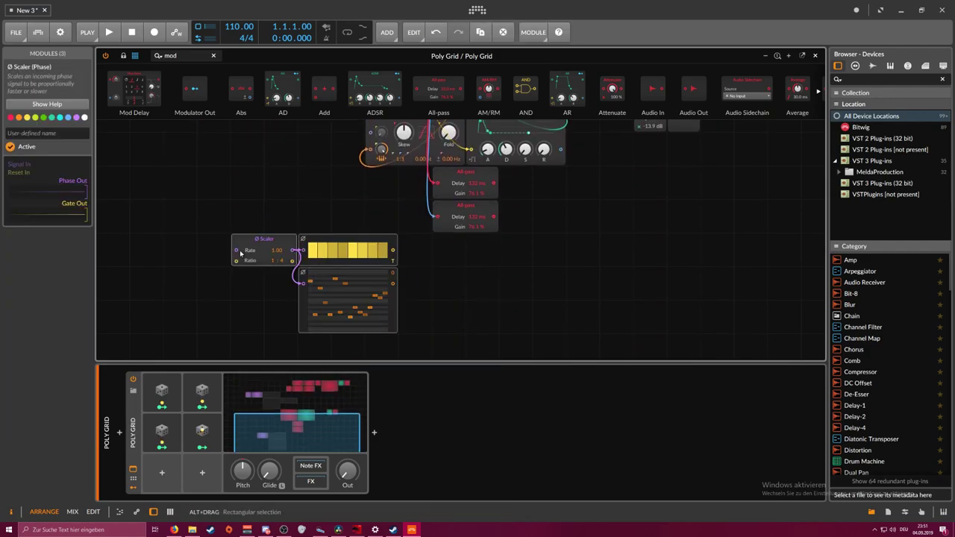
Patch the phase source module's output into the phase input of the copied Scaler
scroll(265, 239, down, 1)
scroll(266, 238, up, 3)
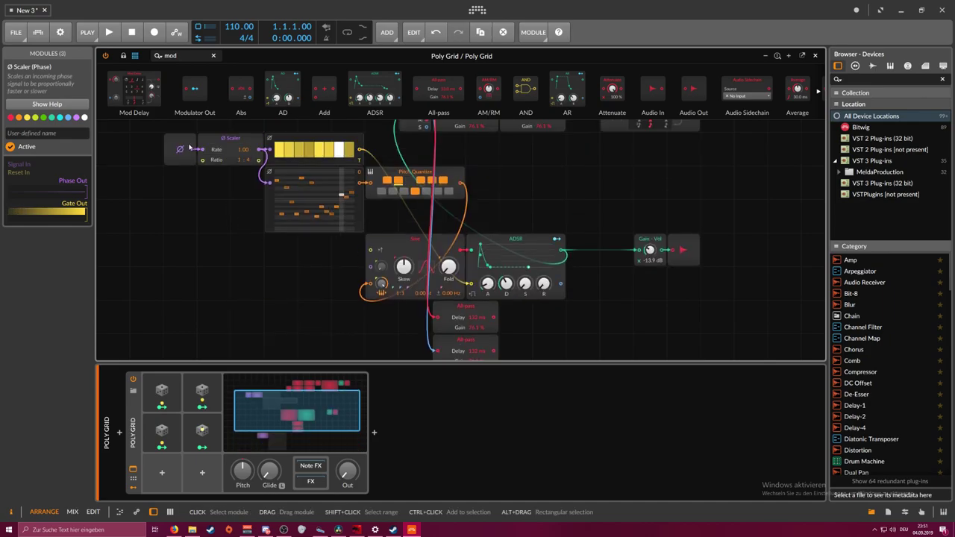
scroll(221, 191, down, 2)
scroll(221, 191, up, 3)
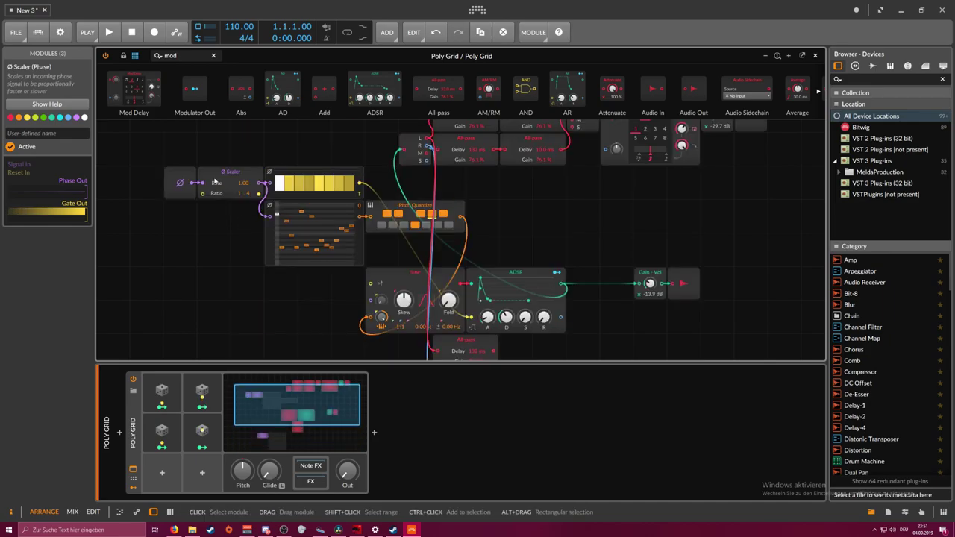
drag(193, 182, 235, 270)
Decrease the GUI scaling by two levels and fit the whole patch in the grid view
click(765, 56)
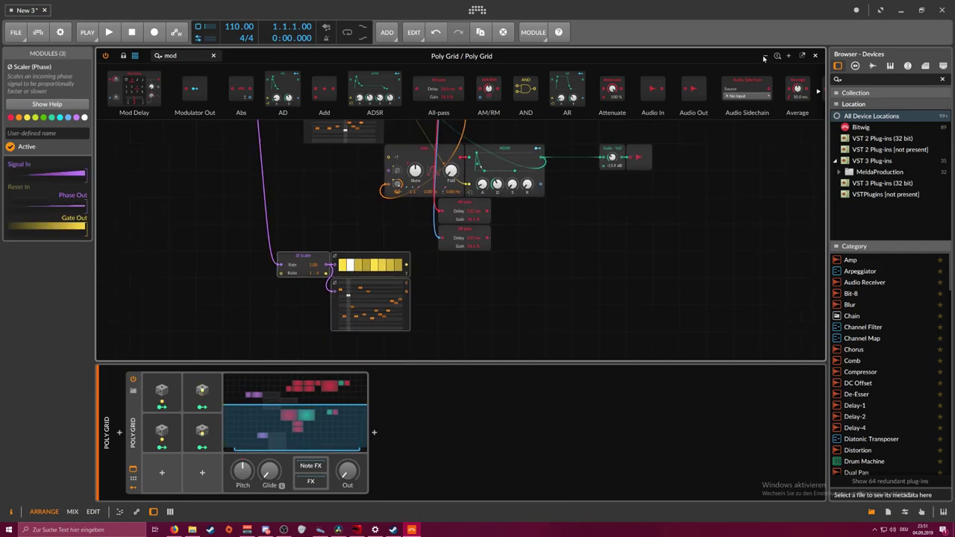
click(476, 9)
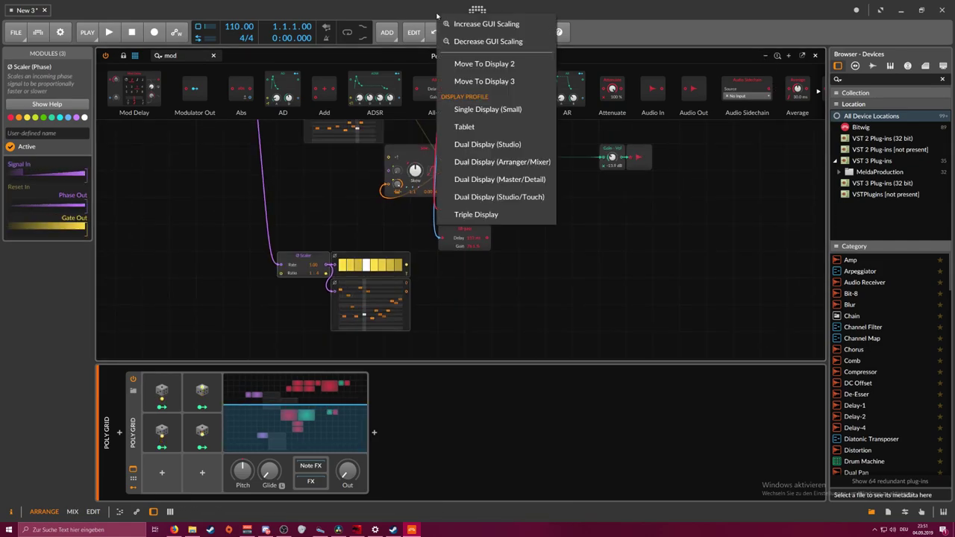
click(456, 38)
click(412, 14)
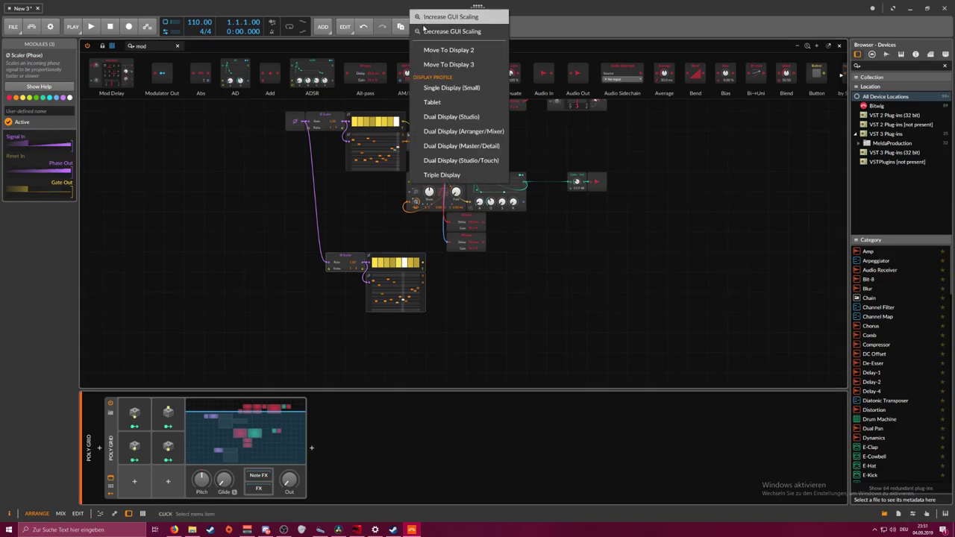
click(427, 31)
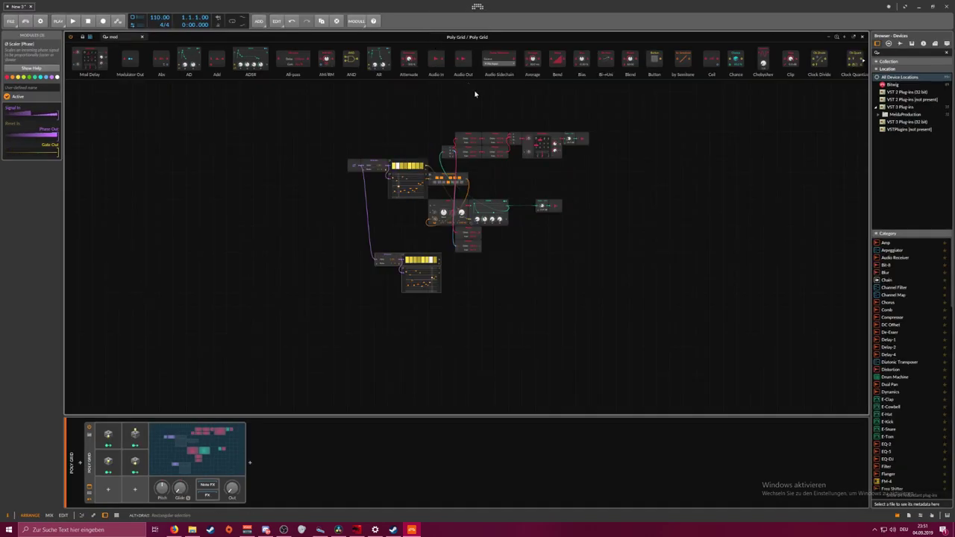
click(845, 38)
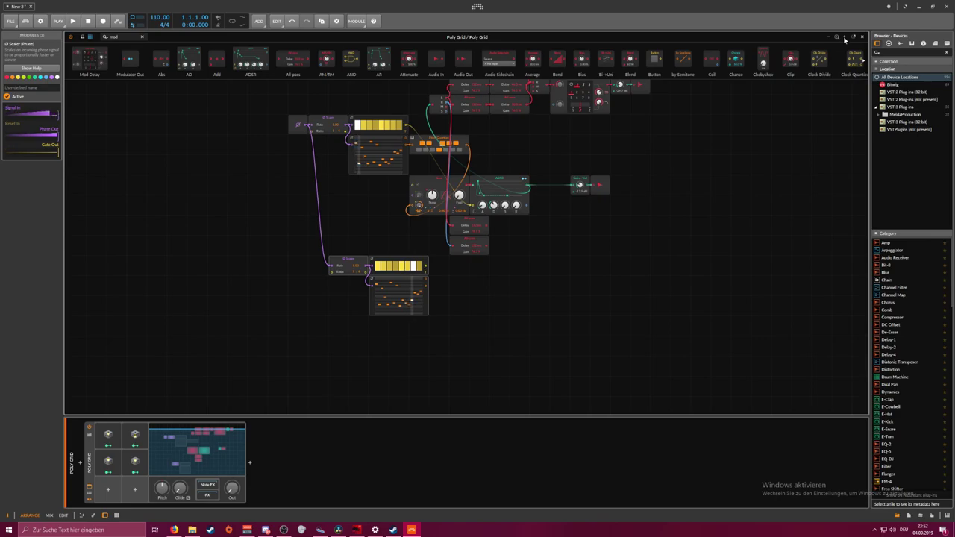
click(846, 39)
click(832, 38)
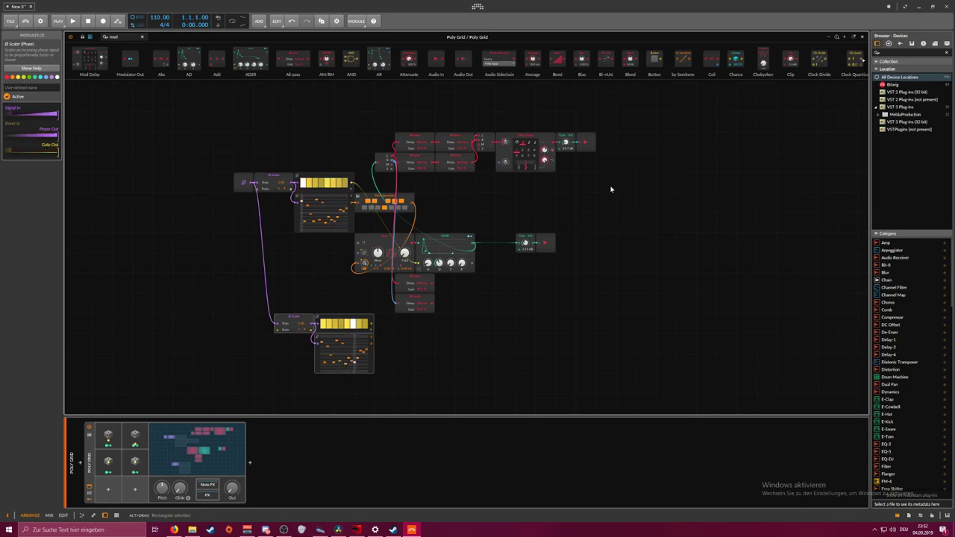
drag(610, 190, 648, 183)
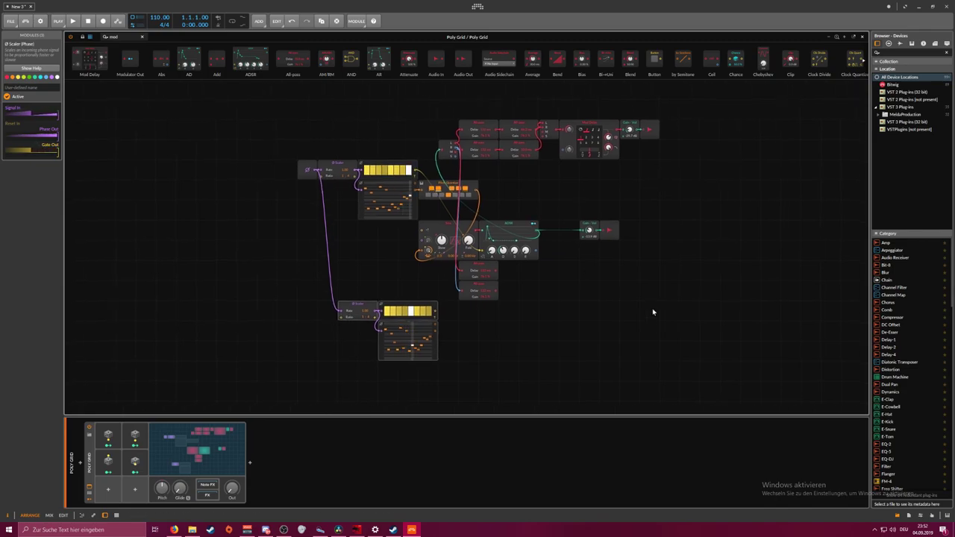
Select the copied Scaler, Gates and Pitches group and move it further left, clear of the All-pass modules
click(433, 278)
drag(550, 286, 456, 233)
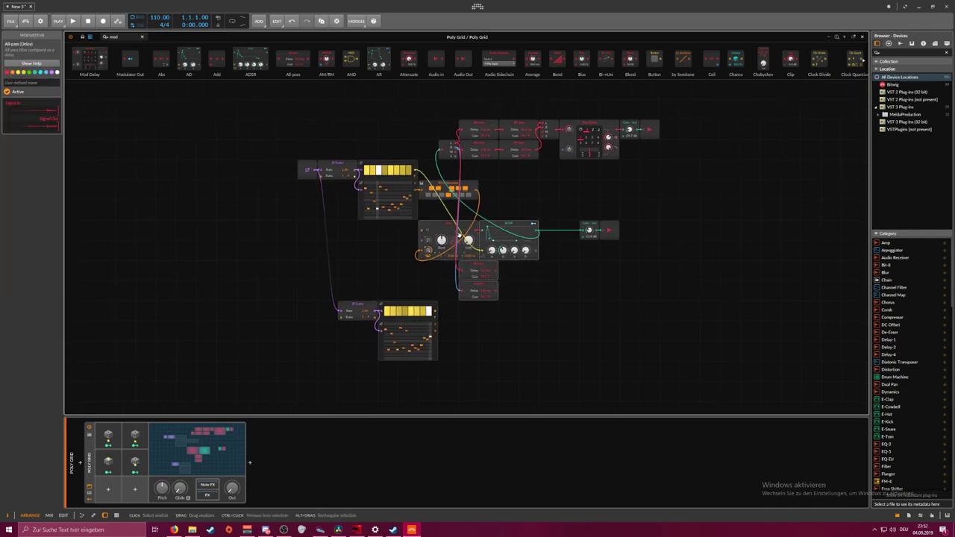
click(563, 301)
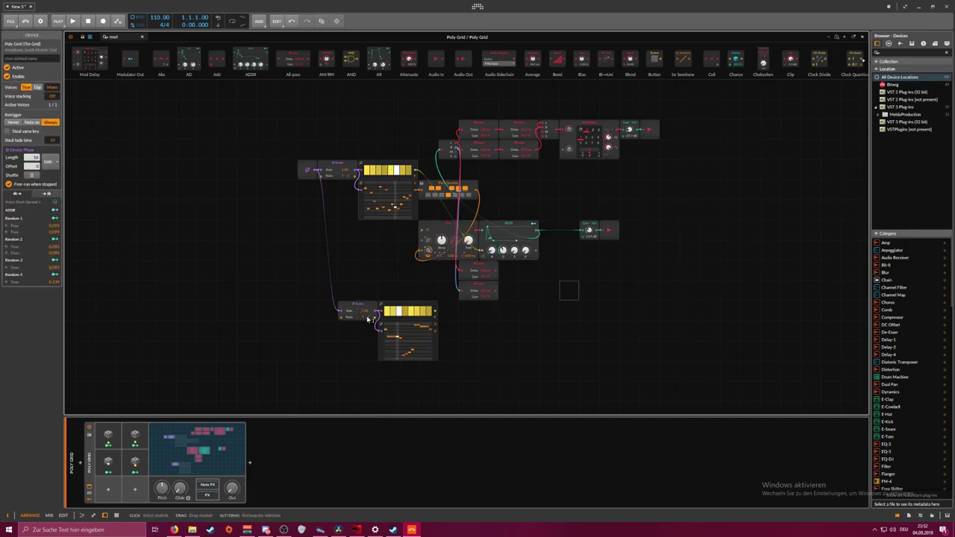
drag(469, 337, 358, 305)
drag(359, 305, 306, 304)
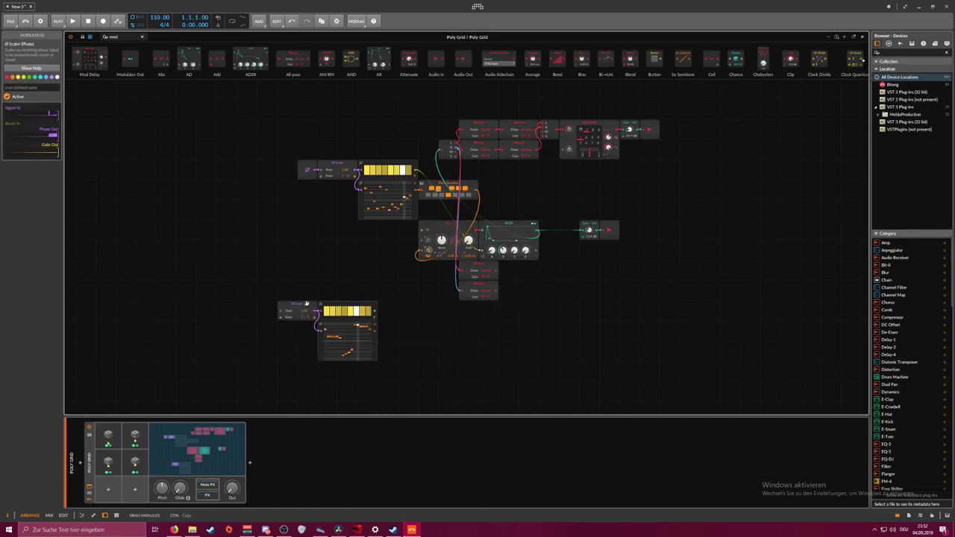
Insert a Sum module above the copied sequencer group, feeding the Sine oscillator's pitch input
click(388, 270)
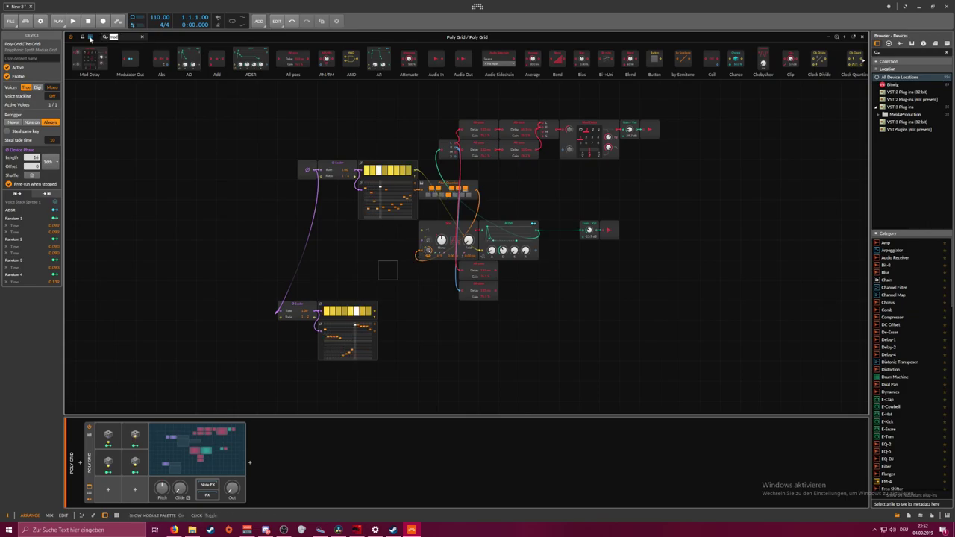
key(BackSpace)
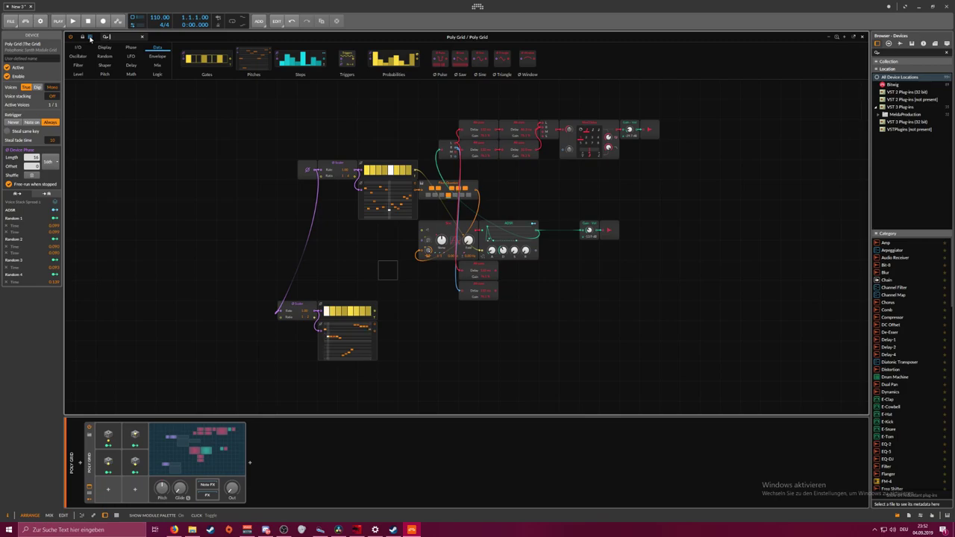
text(sum)
drag(82, 59, 423, 252)
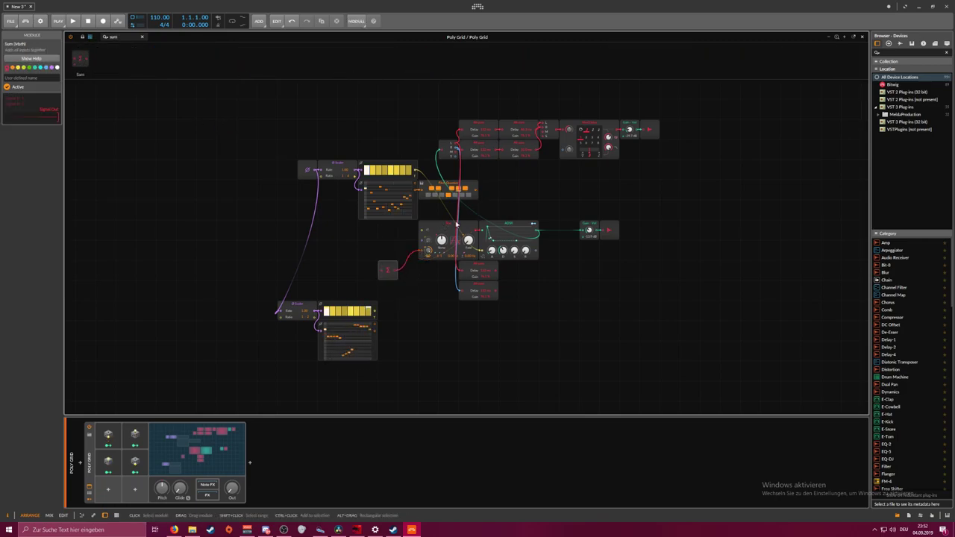
Patch the Pitch Quantize output and the copied Gates output into the Sum, and set the device output to -17.2 dB
drag(476, 191, 380, 272)
drag(381, 309, 386, 275)
drag(232, 488, 232, 468)
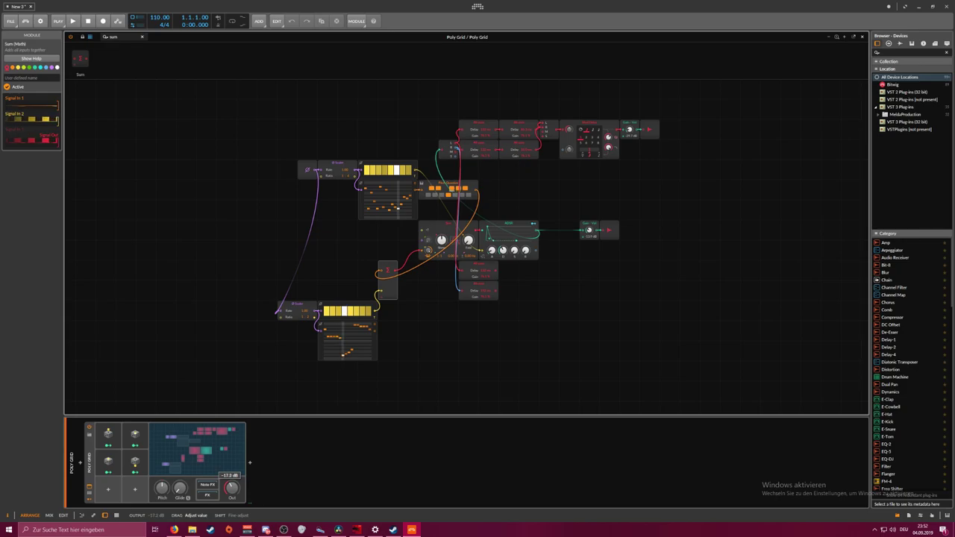
Redraw the copied Pitches pattern and route it through a duplicate of Pitch Quantize into the Sum's second input
drag(328, 335, 336, 341)
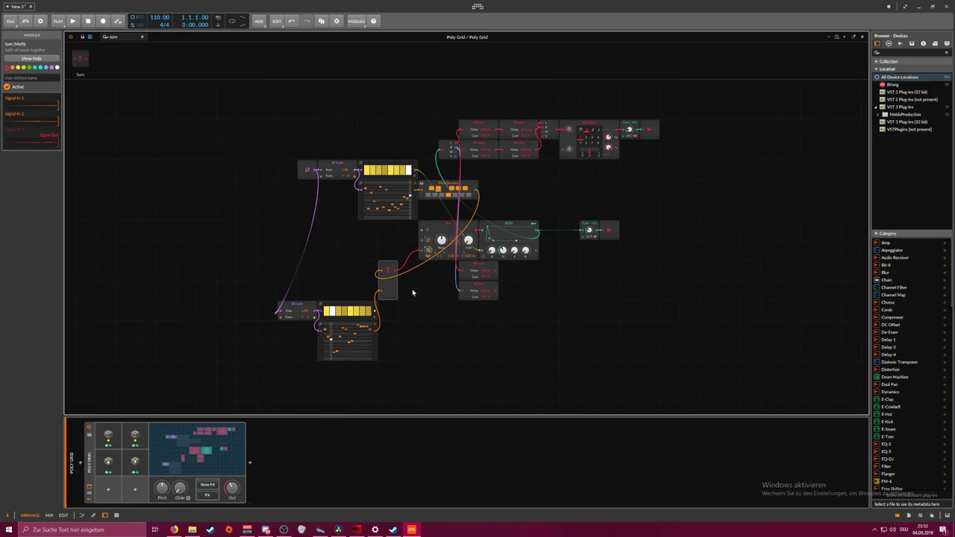
click(445, 183)
key(ctrl+c)
click(388, 330)
key(ctrl+v)
drag(376, 330, 382, 290)
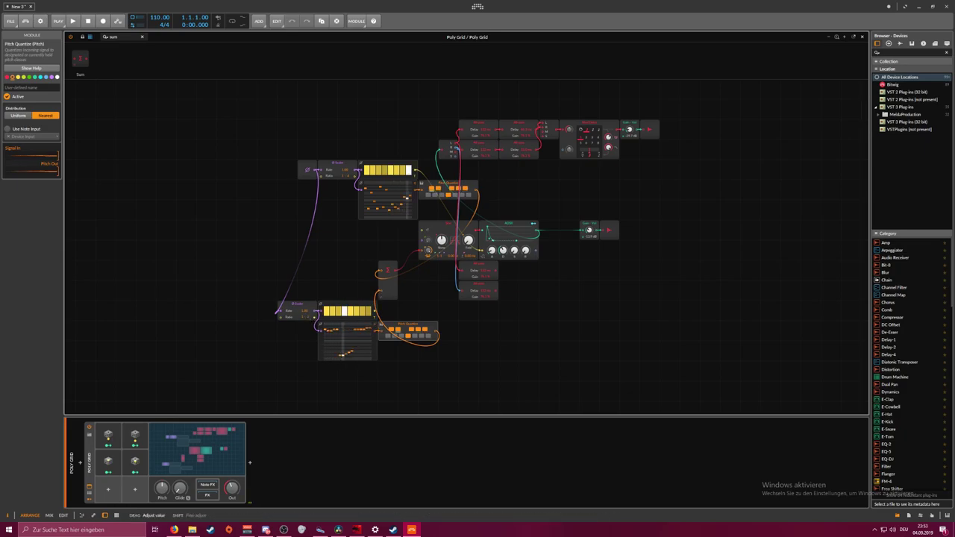
drag(367, 328, 344, 330)
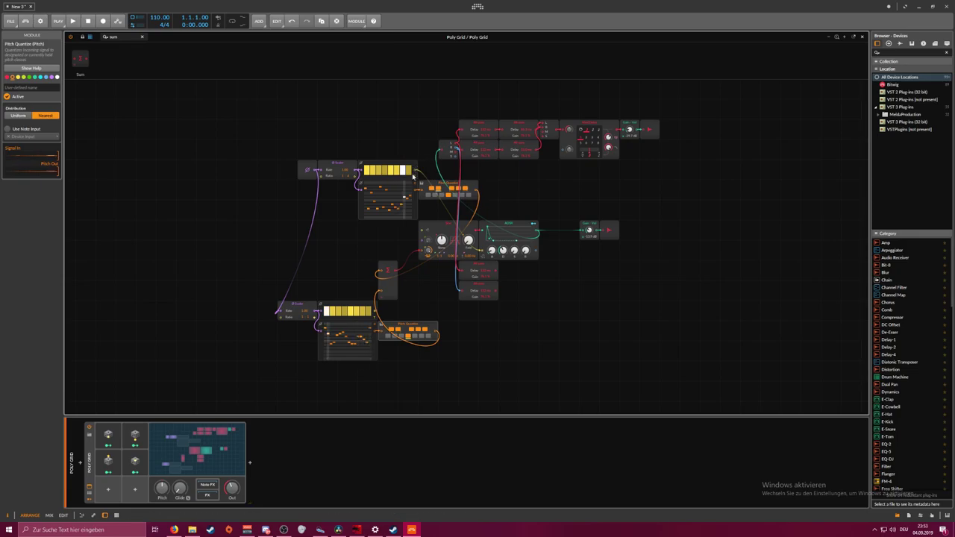
Add a copy of the Sum that combines both Gates outputs to trigger the ADSR, placed just below the Sine
click(389, 270)
click(504, 306)
key(ctrl+v)
drag(416, 170, 503, 312)
drag(374, 314, 504, 318)
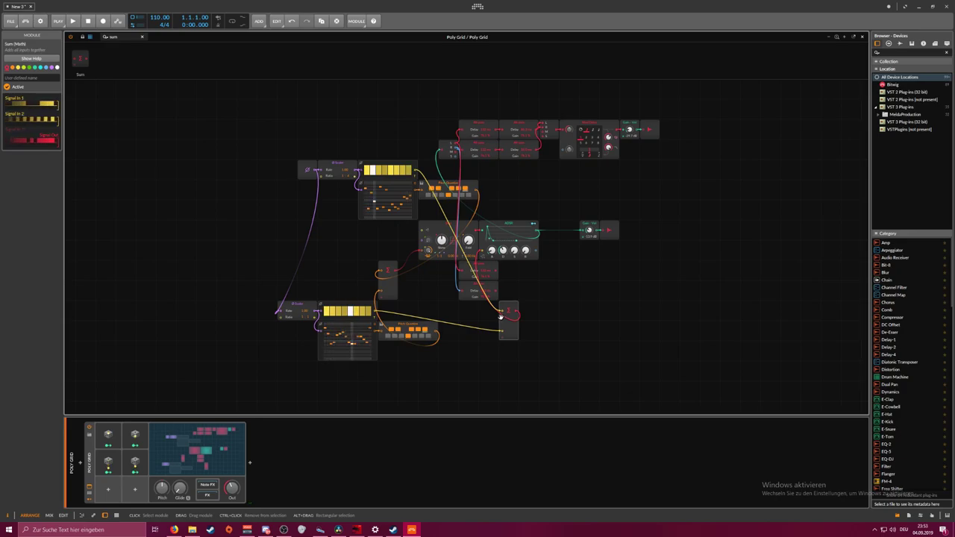
drag(500, 316, 419, 275)
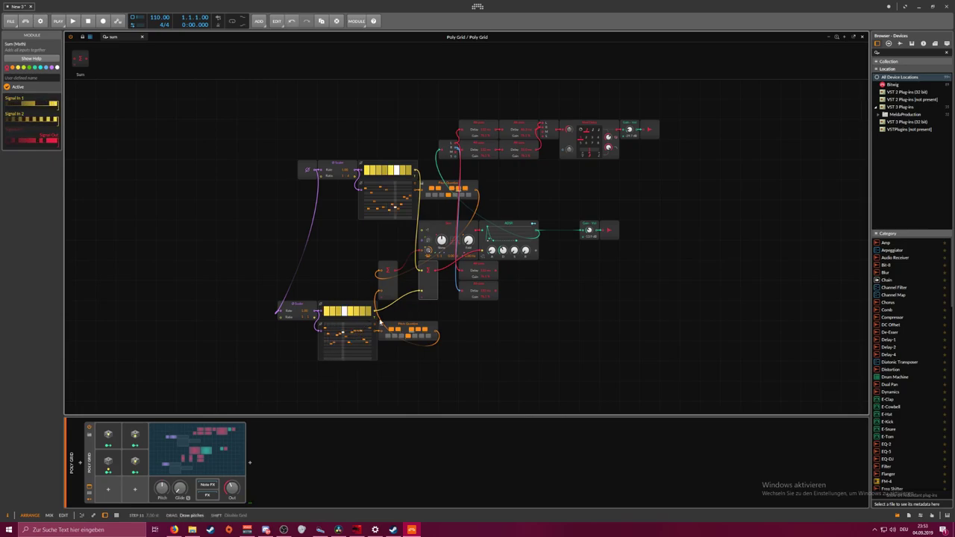
Fine-tune the ADSR's attack and decay and the dry path's Gain - Vol level
mouse_move(503, 250)
drag(503, 250, 503, 254)
mouse_move(492, 251)
mouse_down()
mouse_move(491, 261)
mouse_move(502, 236)
mouse_move(502, 245)
mouse_up()
drag(590, 231, 589, 226)
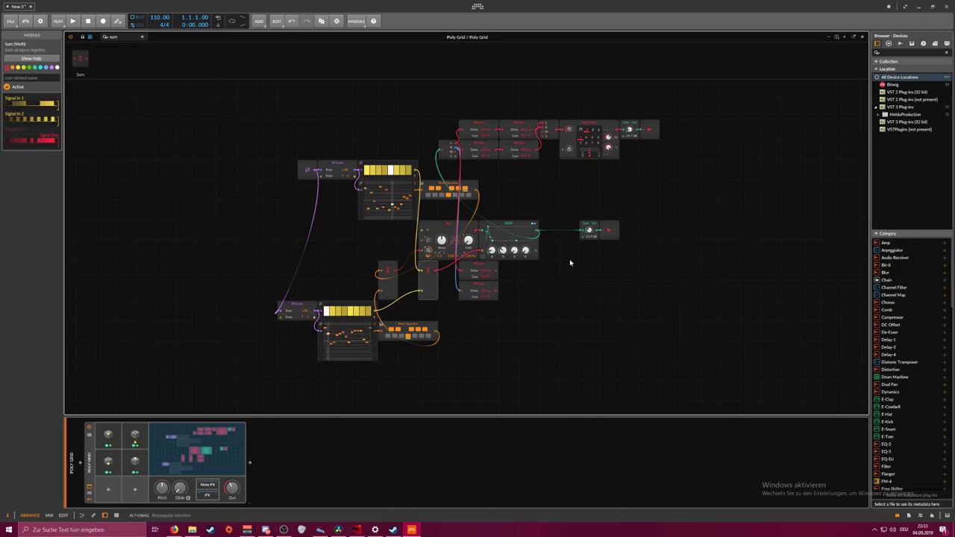
Set the step count of the lower Gates module to 3
drag(547, 204, 567, 188)
drag(565, 243, 561, 254)
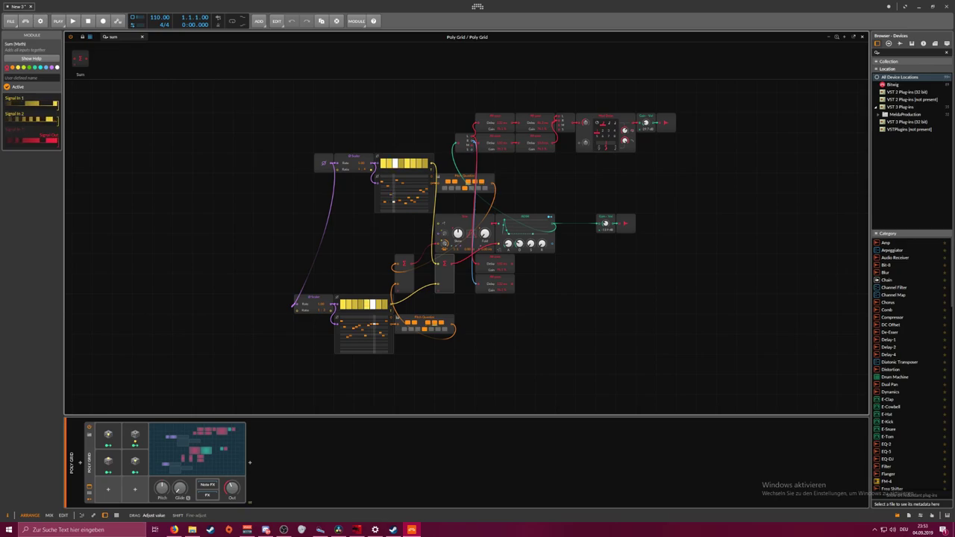
click(363, 298)
drag(52, 98, 52, 103)
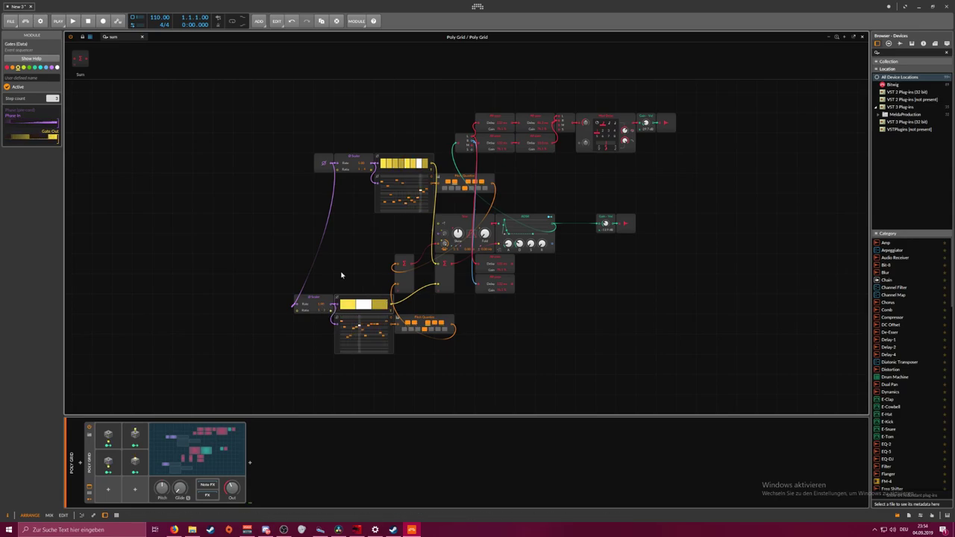
Insert a Dice module above the lower Gates and trigger it from that module's gate output
drag(121, 37, 362, 265)
text(dic)
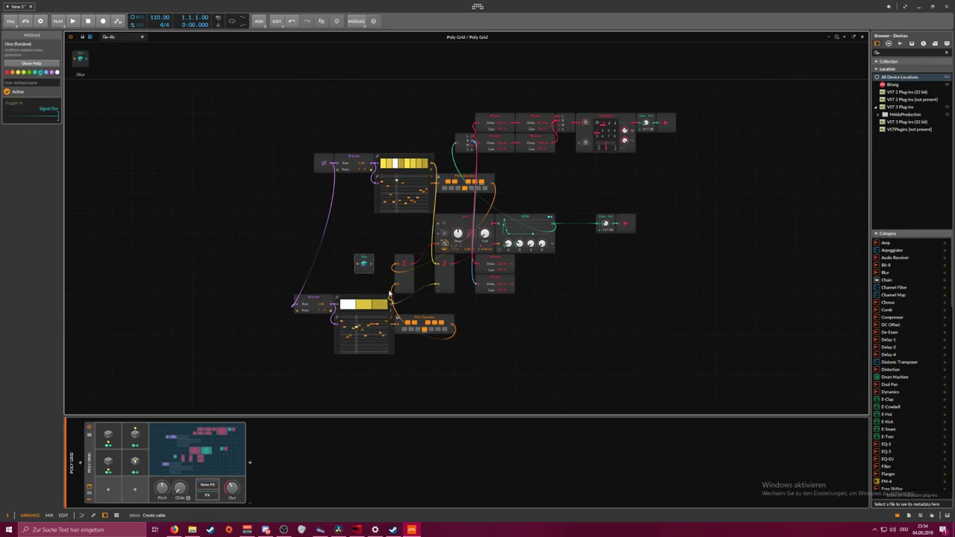
click(345, 234)
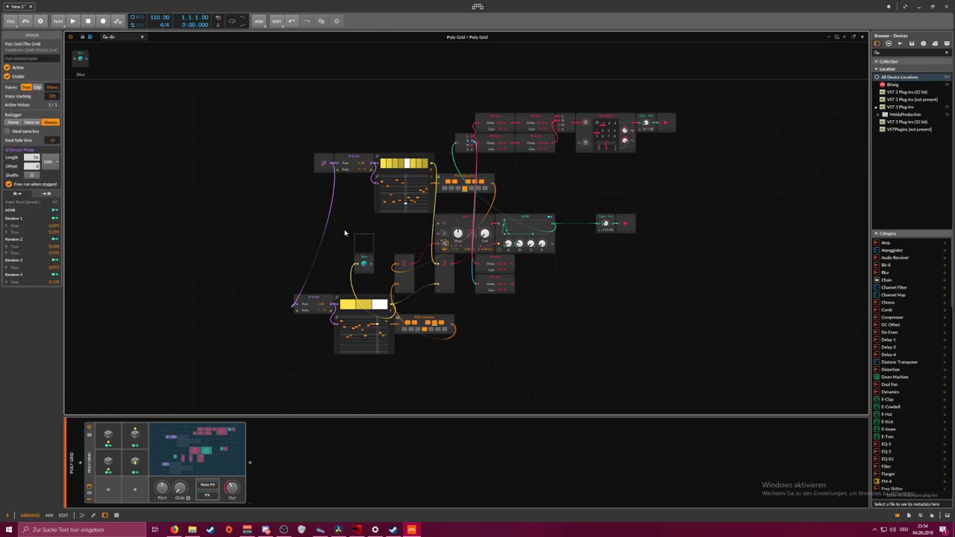
Add a Modulator Out directly after the Dice so it receives the random signal
double_click(119, 36)
text(mod)
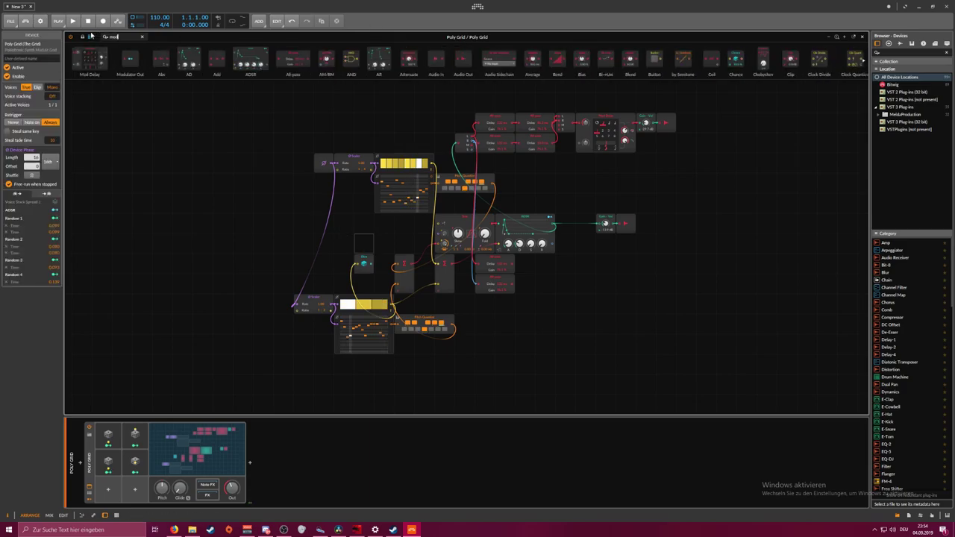
drag(144, 67, 384, 264)
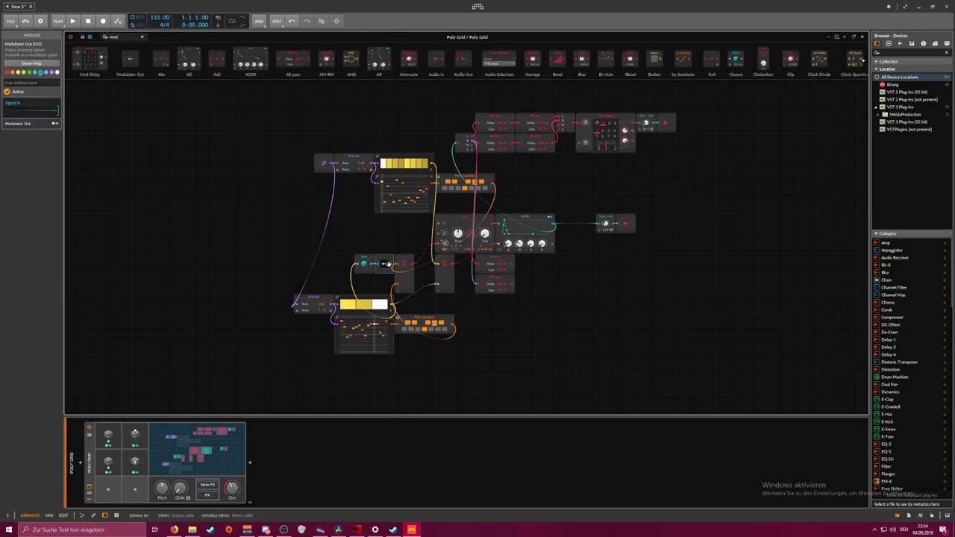
Modulate the Sine oscillator's skew by 0.160 from the Modulator Out and redraw the lower Pitches sequence
drag(458, 233, 457, 225)
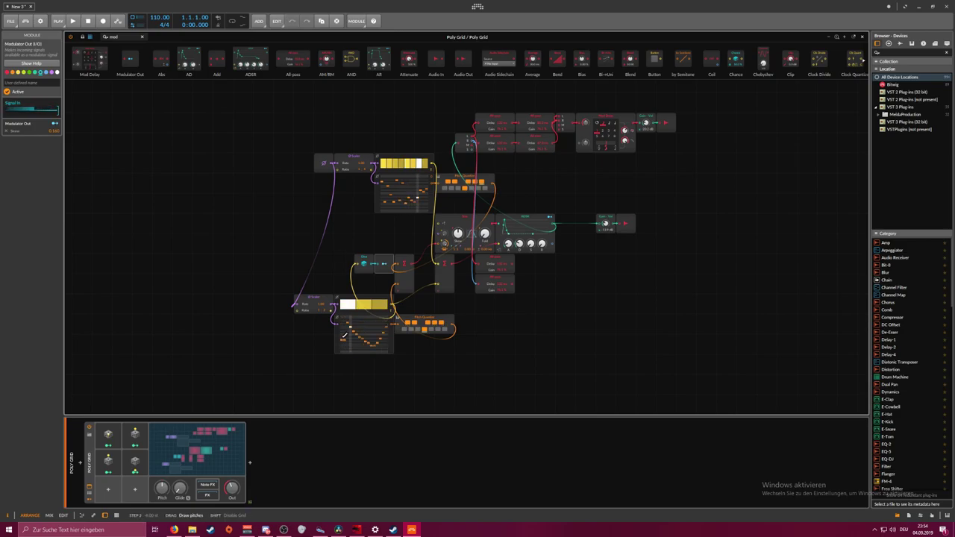
mouse_move(341, 339)
mouse_down()
mouse_move(359, 322)
mouse_move(391, 341)
mouse_up()
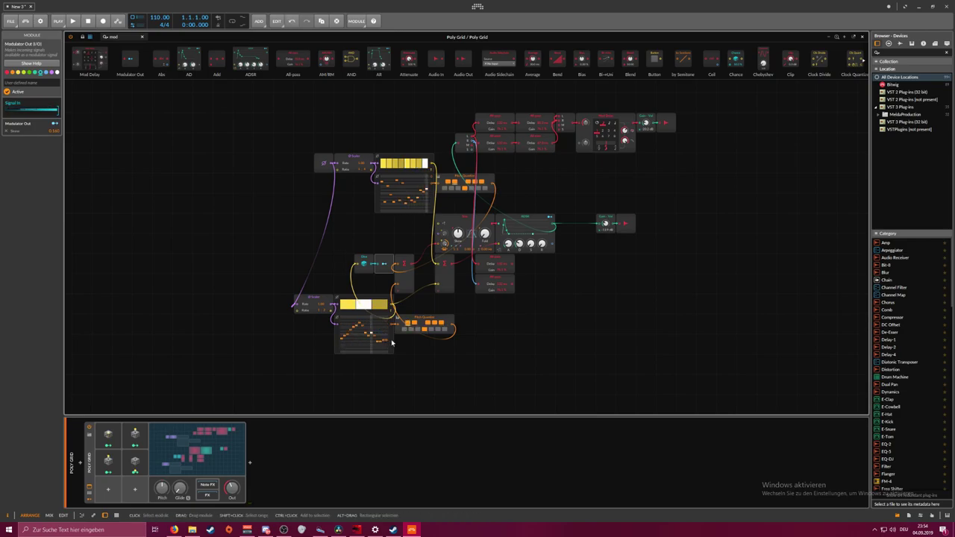
Duplicate the Sine oscillator and its ADSR side by side into the empty area below the patch
click(478, 221)
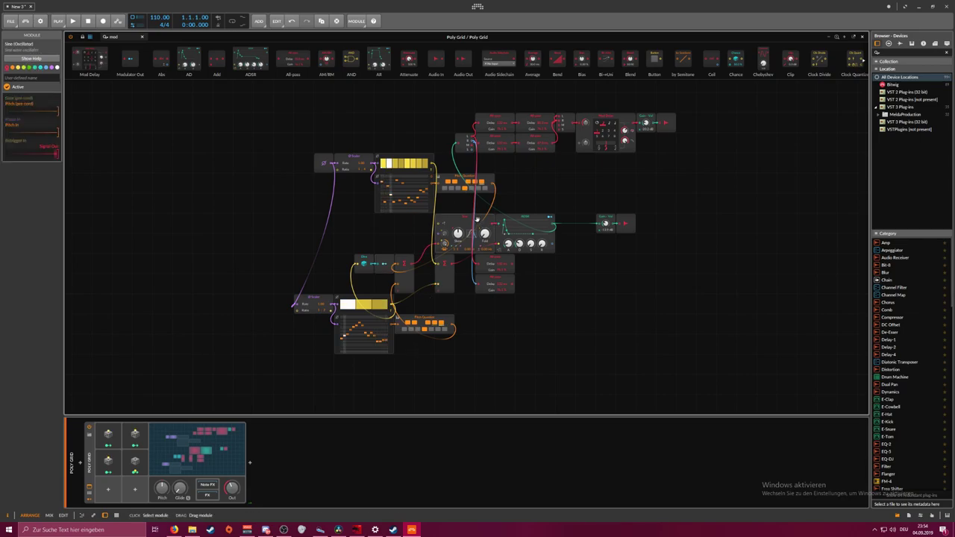
click(480, 355)
key(ctrl+v)
scroll(502, 323, up, 1)
scroll(510, 316, down, 2)
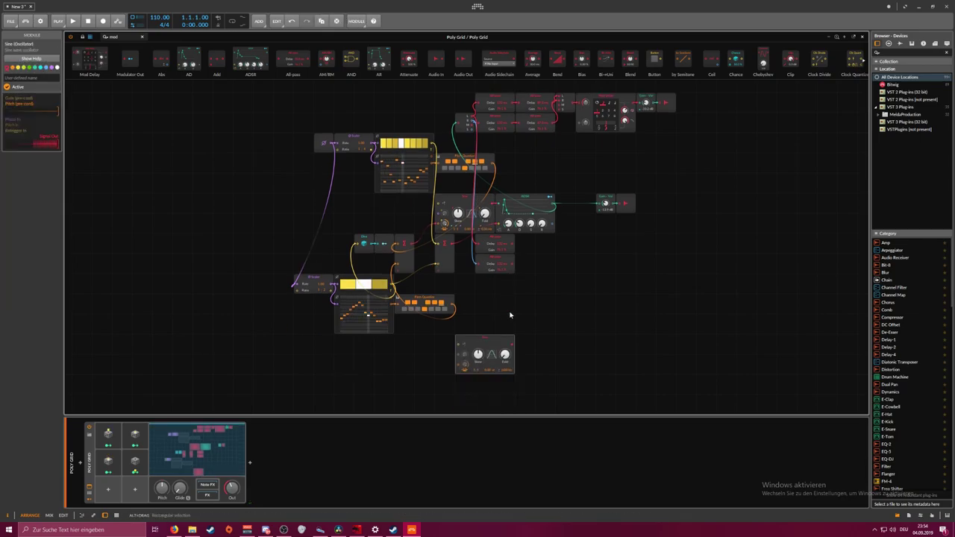
click(518, 173)
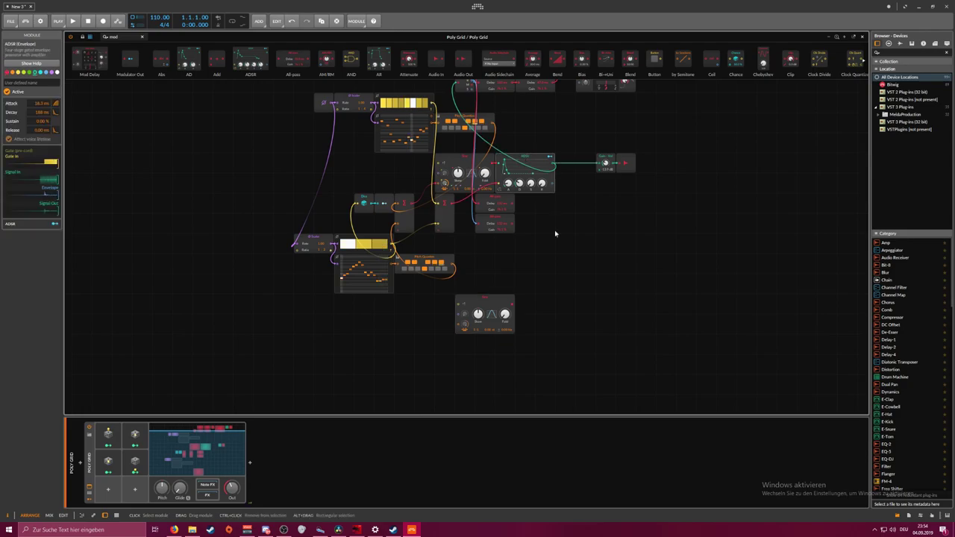
click(536, 322)
key(ctrl+v)
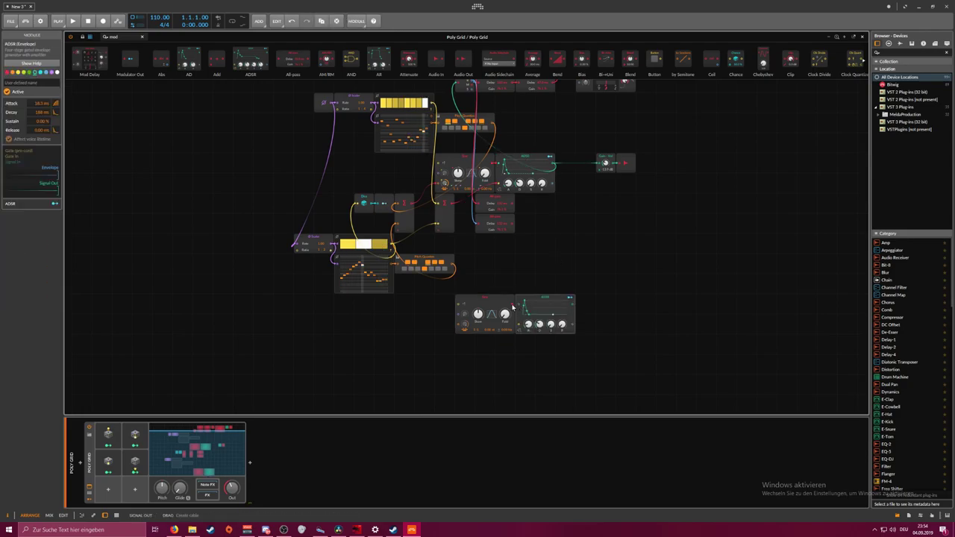
Duplicate the dry path's Gain - Vol and Audio Out beside the copied ADSR and connect the ADSR's output to the Gain
click(605, 163)
click(608, 304)
key(ctrl+v)
drag(573, 305, 600, 305)
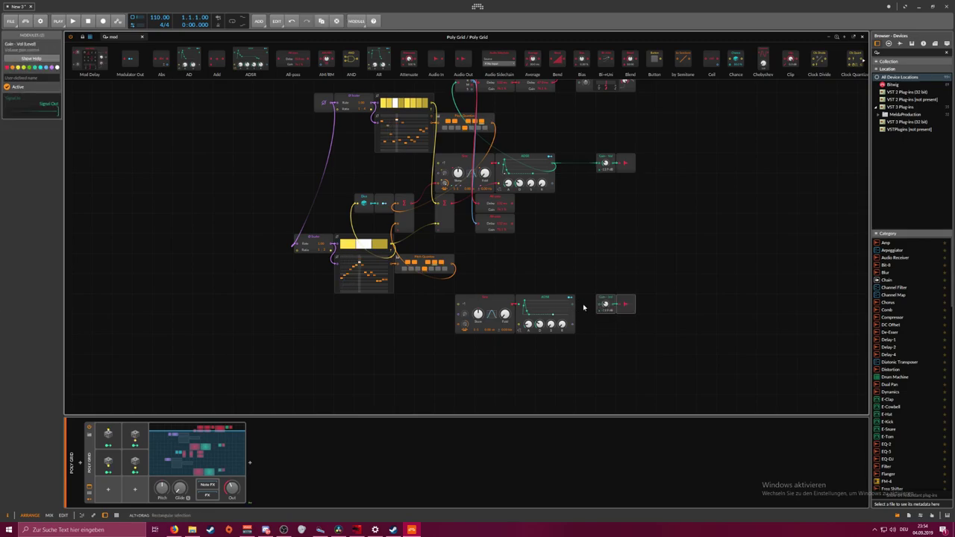
click(512, 269)
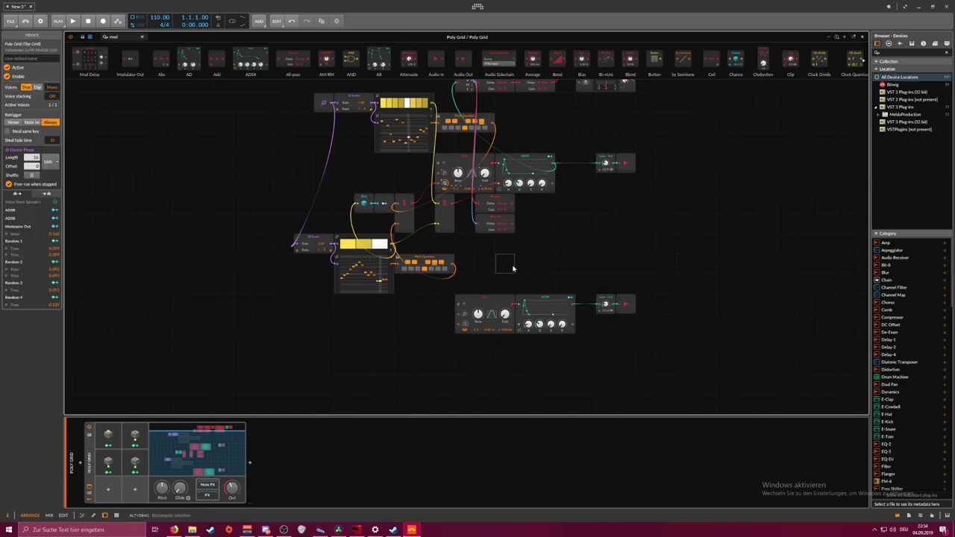
Duplicate the lower phase Scaler, Gates, Pitches and Pitch Quantizer group directly below the original
drag(435, 297, 314, 248)
key(ctrl+c)
click(301, 325)
key(ctrl+v)
scroll(300, 149, down, 1)
scroll(300, 143, up, 1)
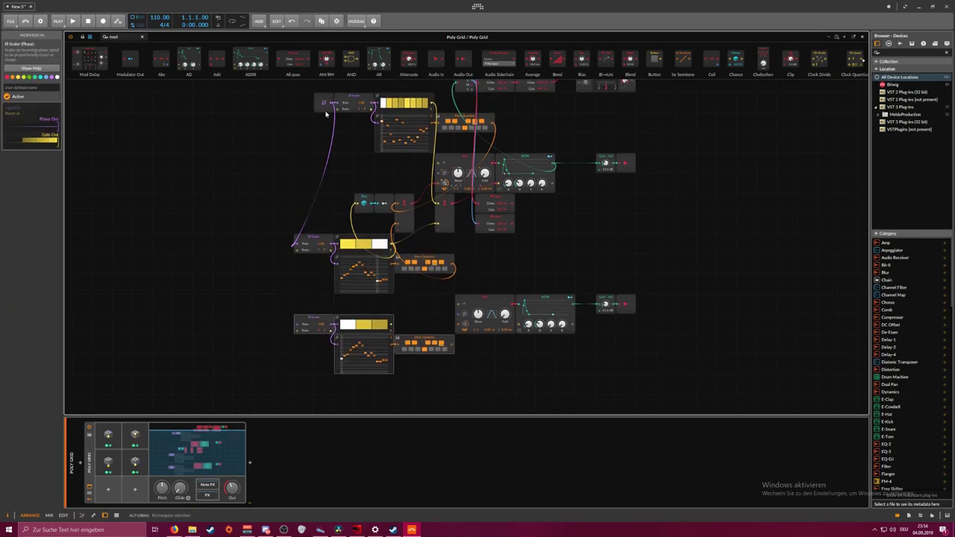
Wire the copied sequencer from the main phase source to the copied Sine and ADSR, and set its Gates to 4 steps
drag(322, 184, 296, 325)
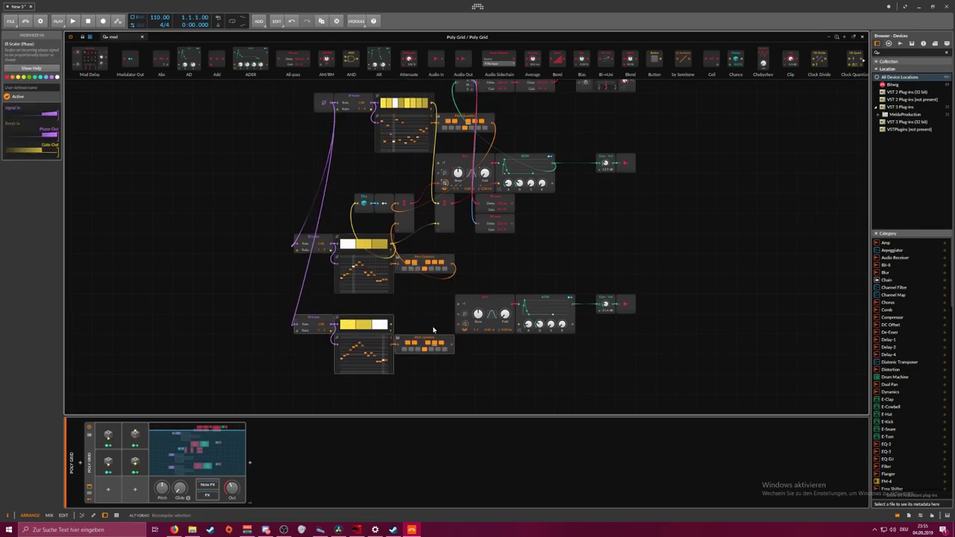
drag(388, 322, 526, 324)
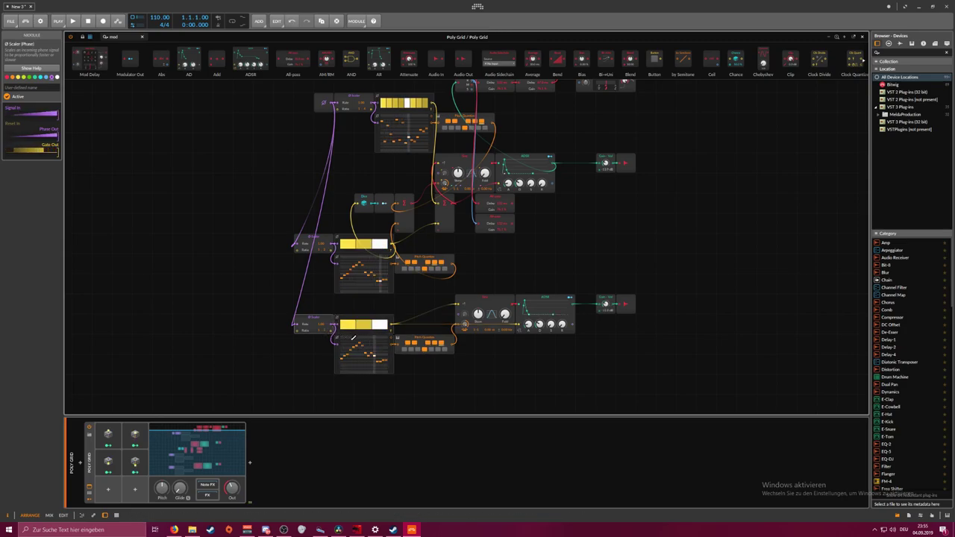
click(363, 325)
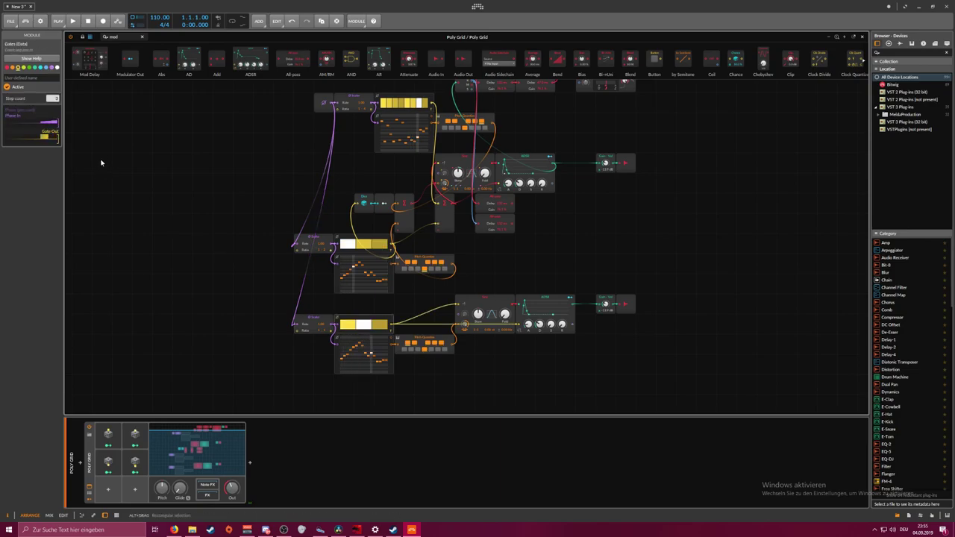
scroll(57, 103, up, 1)
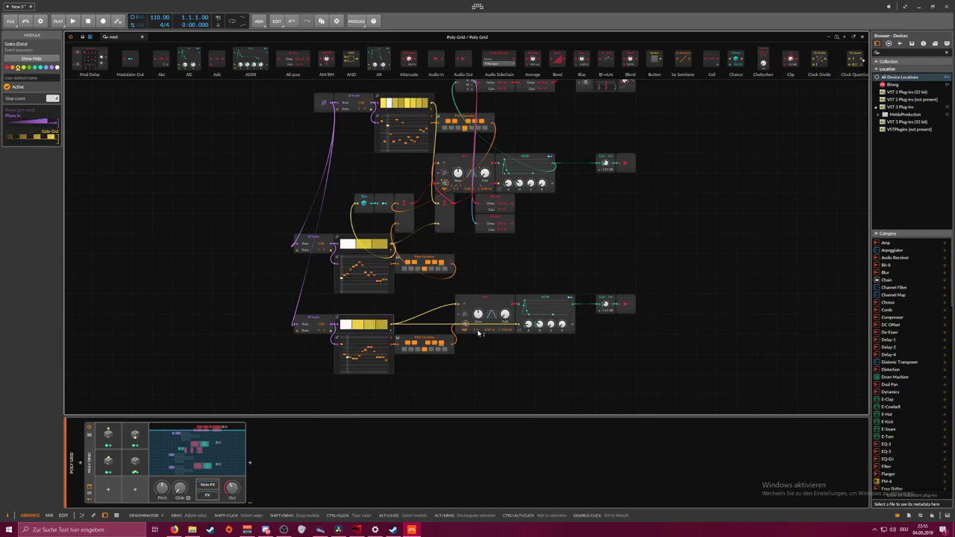
Redraw the bottom Pitches sequence as a flat line and fine-tune the copied ADSR's decay
drag(540, 325, 540, 321)
drag(345, 352, 380, 346)
drag(539, 324, 540, 298)
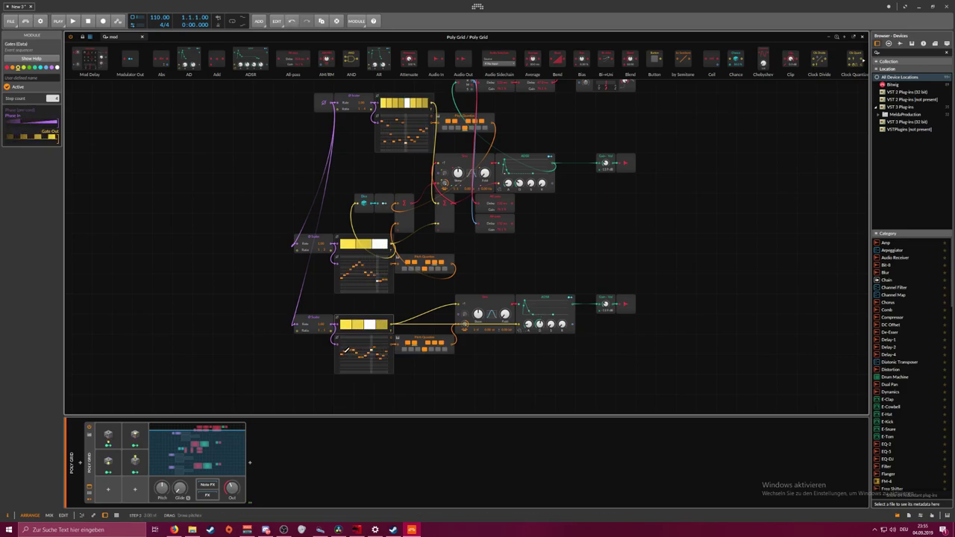
drag(357, 347, 389, 348)
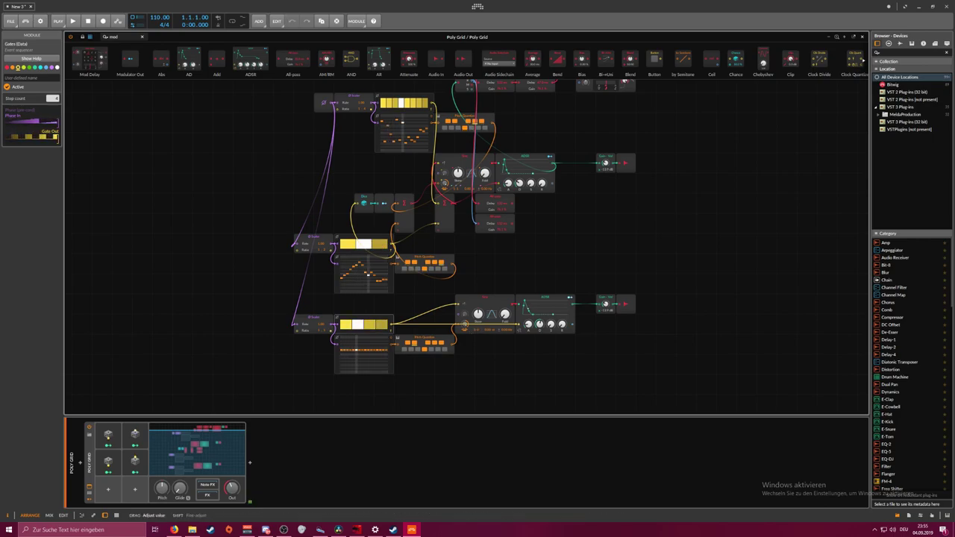
drag(539, 327, 539, 328)
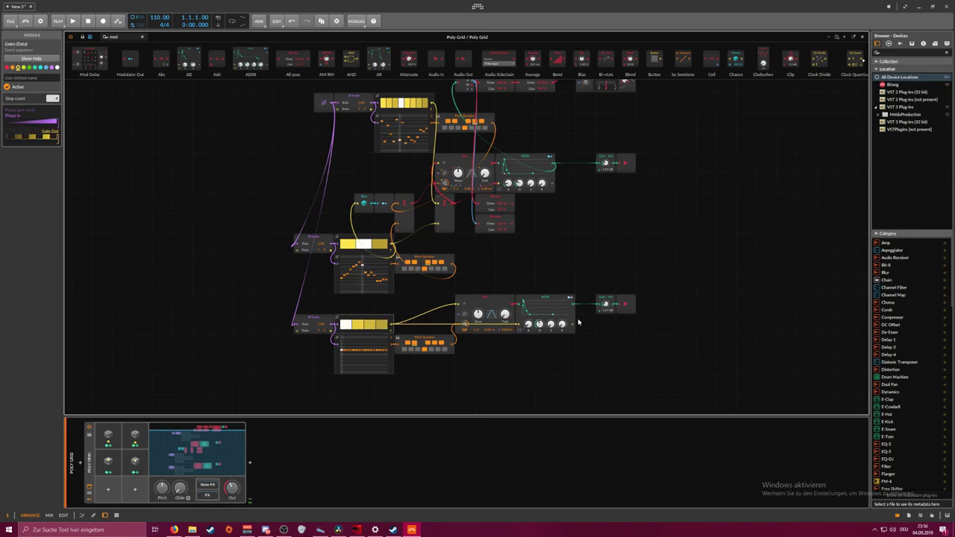
Insert a simple Low-pass filter between the copied ADSR and its Gain - Vol
drag(119, 37, 79, 39)
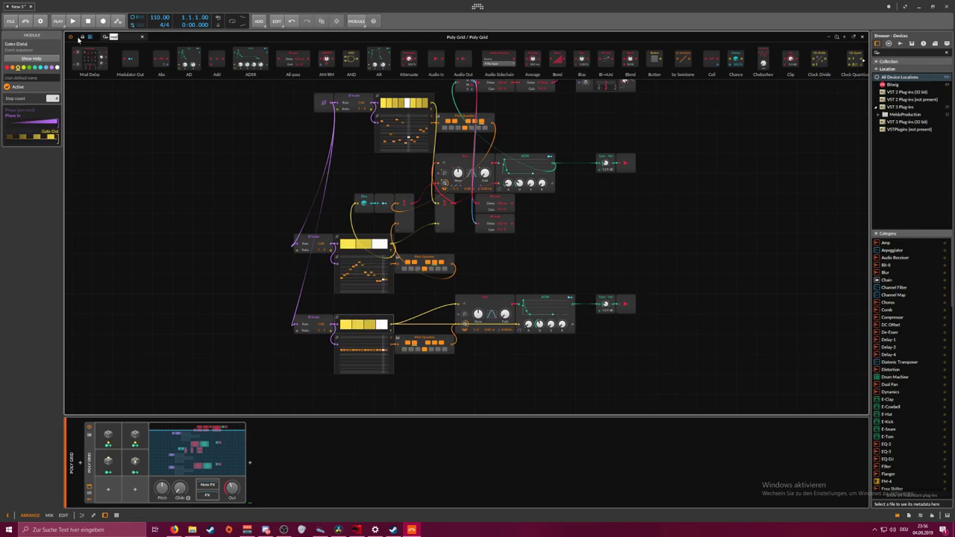
text(lp)
key(BackSpace)
text(ow)
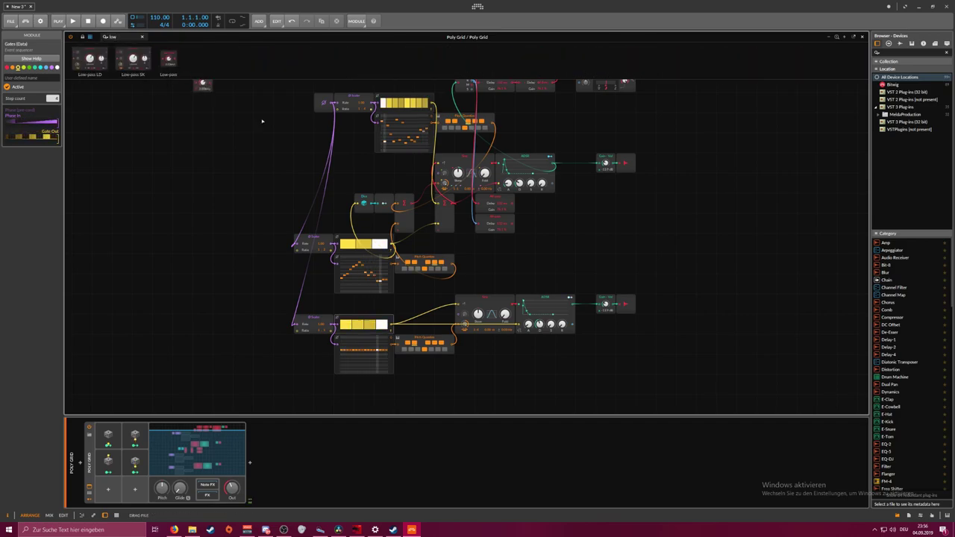
mouse_move(573, 305)
mouse_down()
mouse_move(587, 303)
mouse_move(587, 316)
mouse_up()
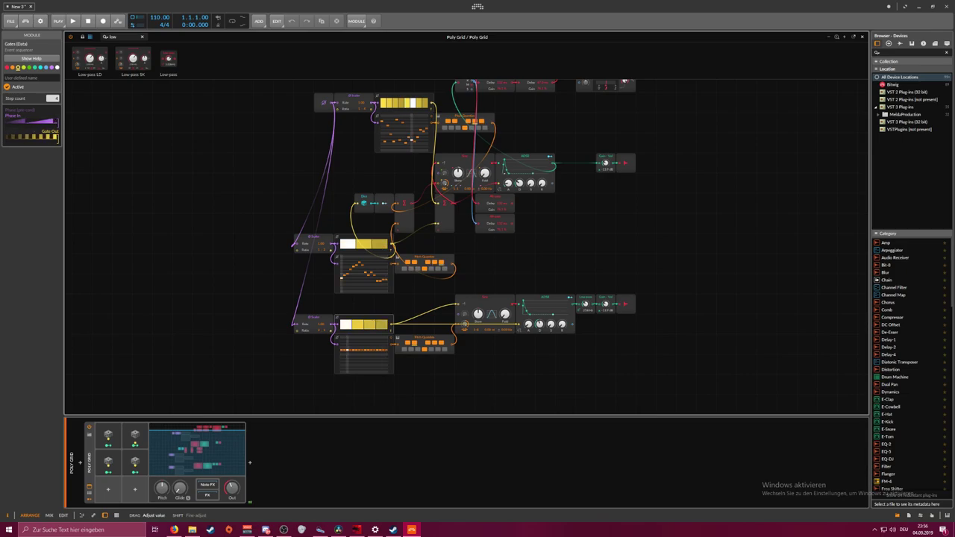
Duplicate the upper All-pass and Mod Delay chain beneath the dry output and feed it from the original ADSR
drag(337, 310, 239, 322)
click(446, 296)
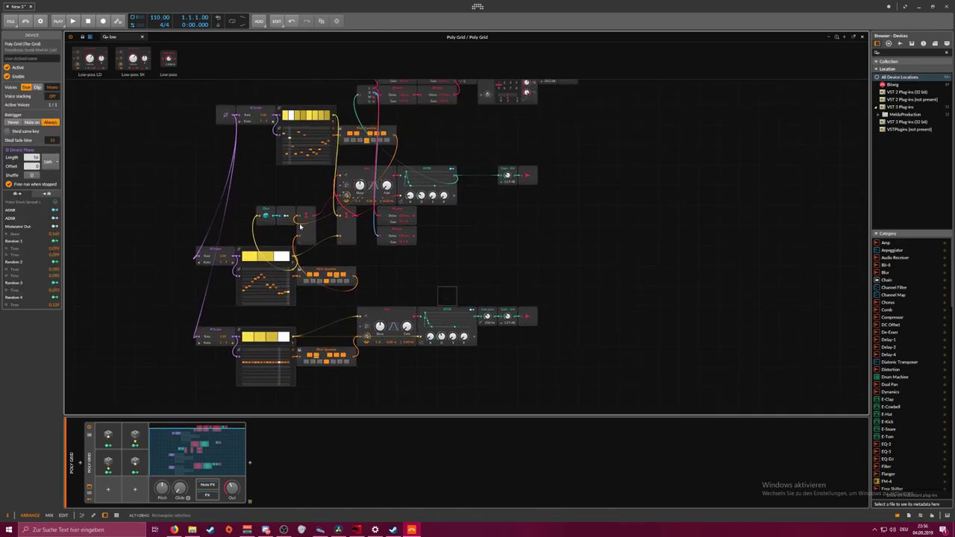
drag(123, 38, 94, 39)
key(BackSpace)
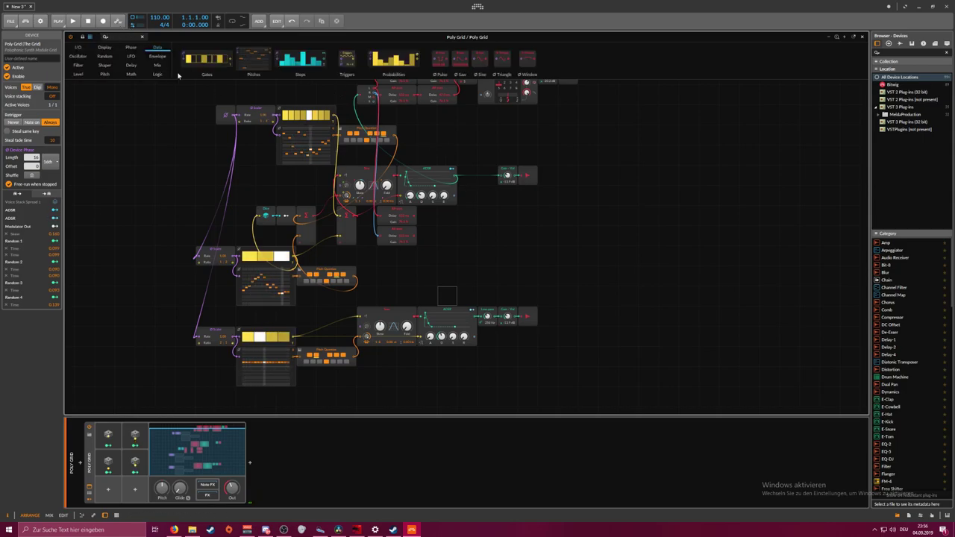
scroll(502, 139, up, 1)
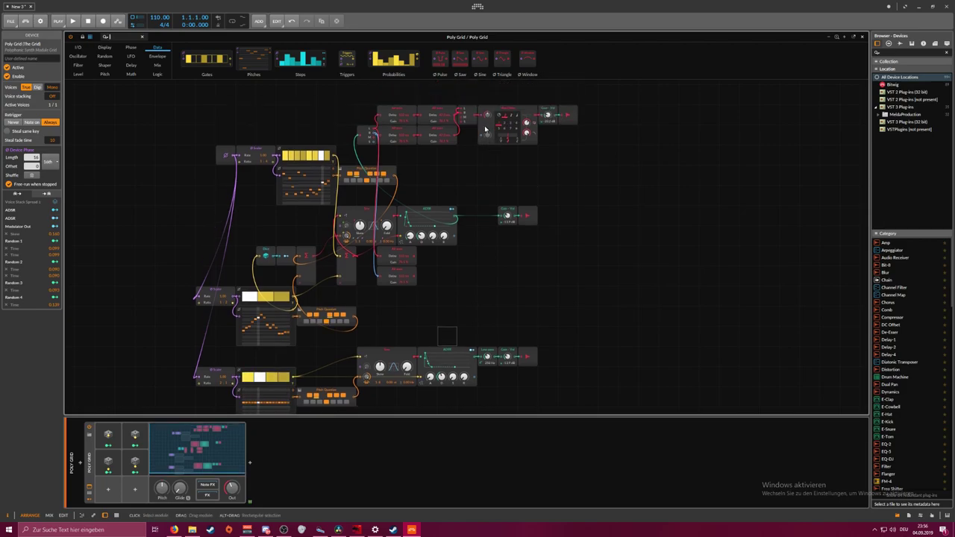
drag(588, 152, 363, 109)
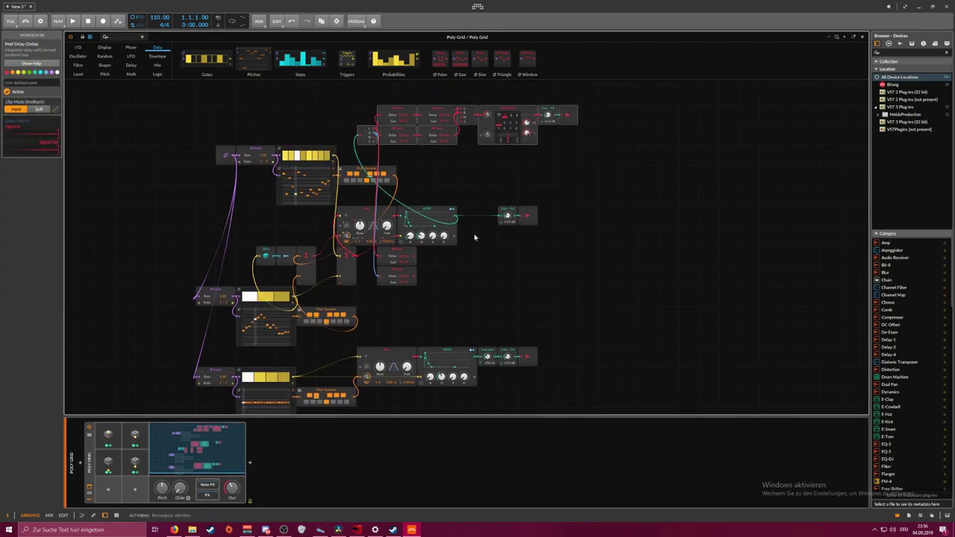
click(468, 277)
key(ctrl+v)
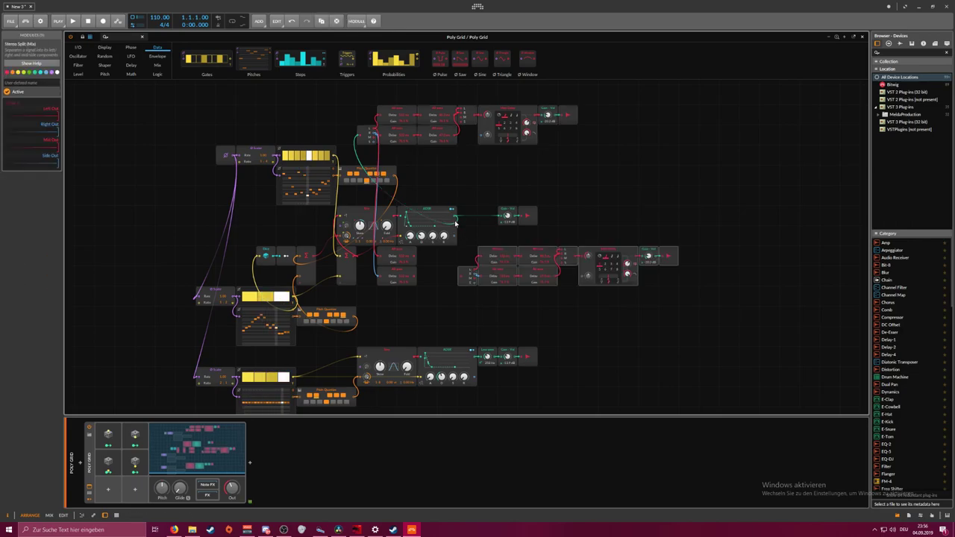
drag(456, 218, 463, 275)
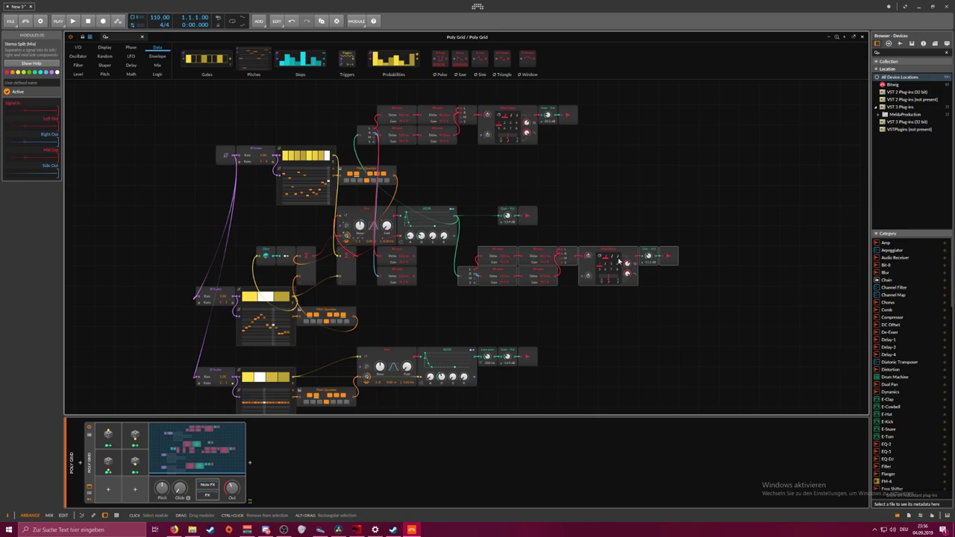
Move the copied chain's Gain and Audio Out aside, duplicate its effects once more and feed them from the first copied Mod Delay
click(579, 254)
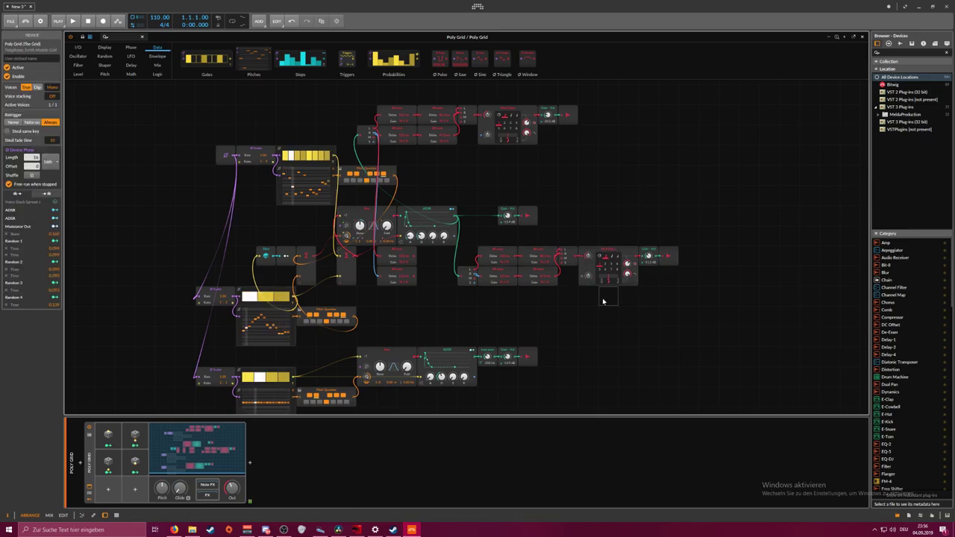
click(648, 253)
drag(647, 253, 749, 252)
drag(629, 301, 492, 252)
drag(623, 296, 468, 245)
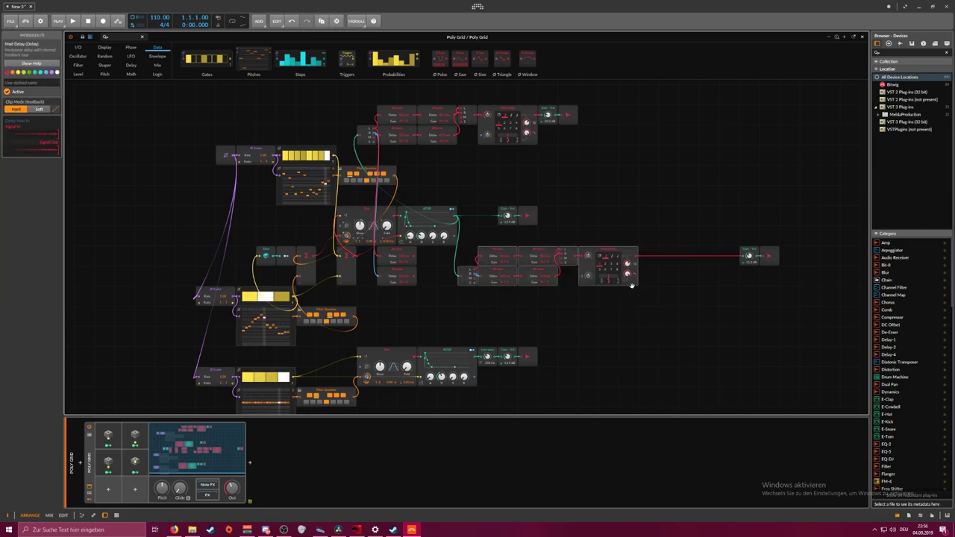
key(ctrl+v)
drag(637, 256, 663, 277)
Reposition the Gain and Audio Out near the second effects copy and route its Mod Delay output into the Gain
drag(704, 301, 462, 299)
click(527, 254)
drag(527, 254, 673, 211)
mouse_move(566, 257)
mouse_down()
mouse_move(590, 217)
mouse_move(697, 222)
mouse_move(680, 226)
mouse_up()
drag(638, 256, 665, 218)
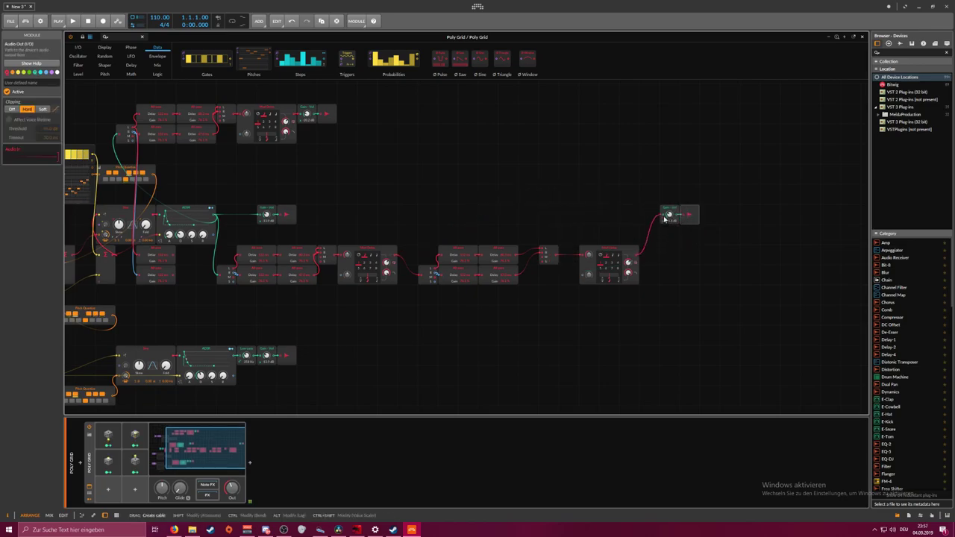
Switch the last Mod Delay to millisecond timing and move it and its Gain and Audio Out tightly against the Stereo Merge
click(602, 258)
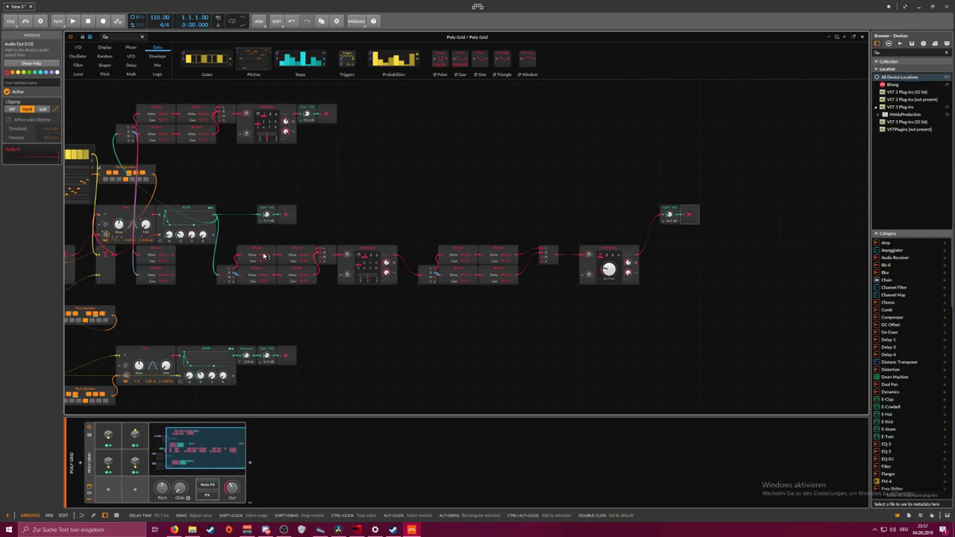
drag(286, 235, 319, 238)
click(587, 235)
drag(673, 296, 564, 257)
drag(673, 296, 584, 252)
drag(737, 229, 638, 251)
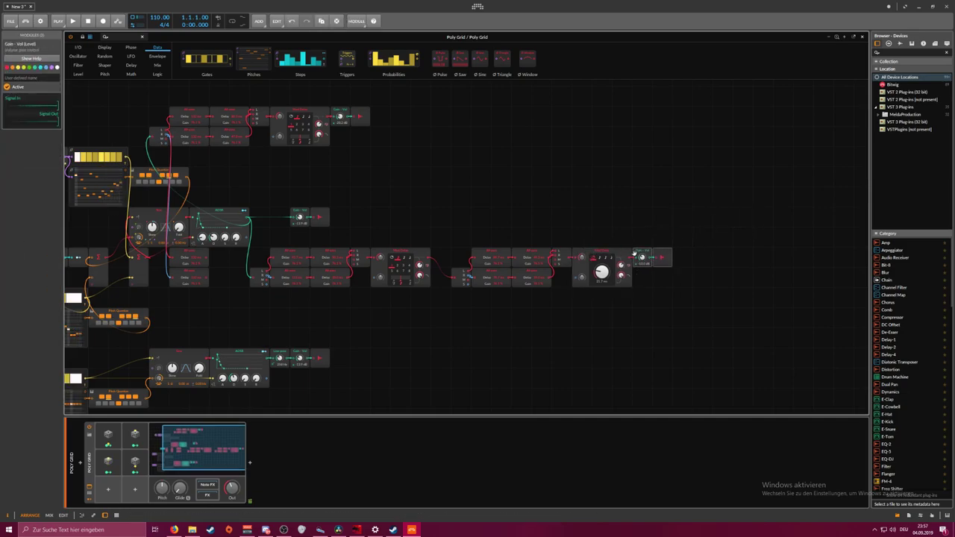
Add a Noise generator and an SVF filter in the empty area above the patch
drag(547, 228, 685, 188)
mouse_move(362, 286)
mouse_down()
mouse_move(382, 335)
mouse_move(385, 383)
mouse_up()
drag(418, 234, 468, 271)
click(330, 170)
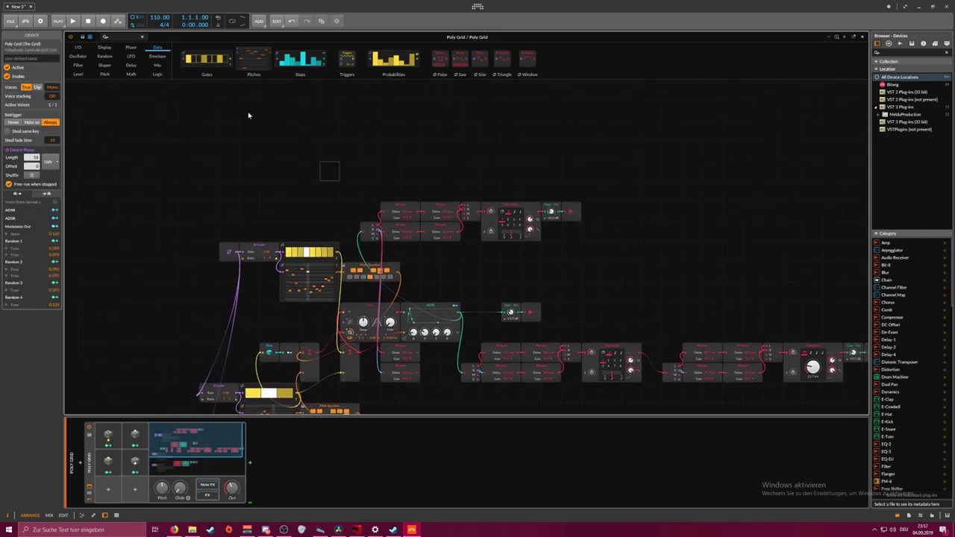
click(124, 36)
text(noise)
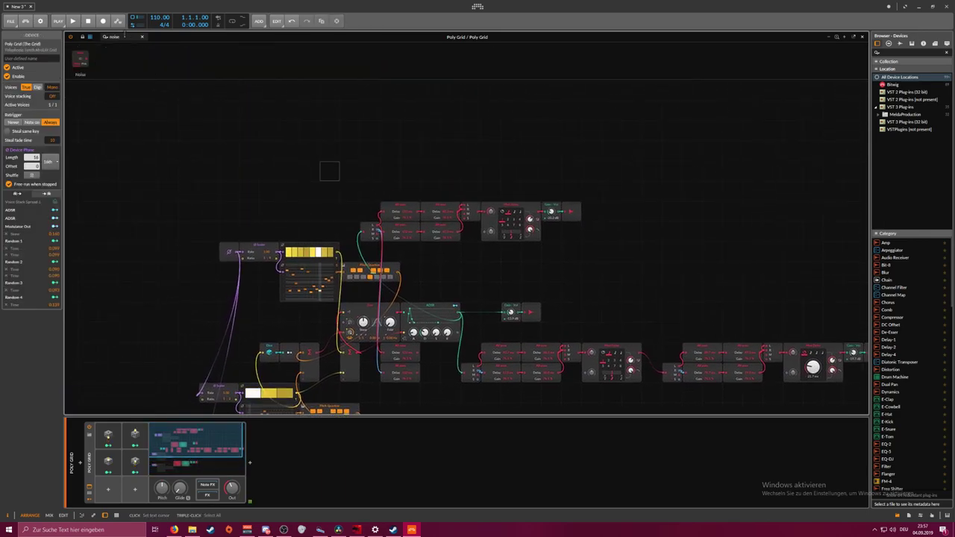
drag(151, 93, 211, 150)
click(250, 131)
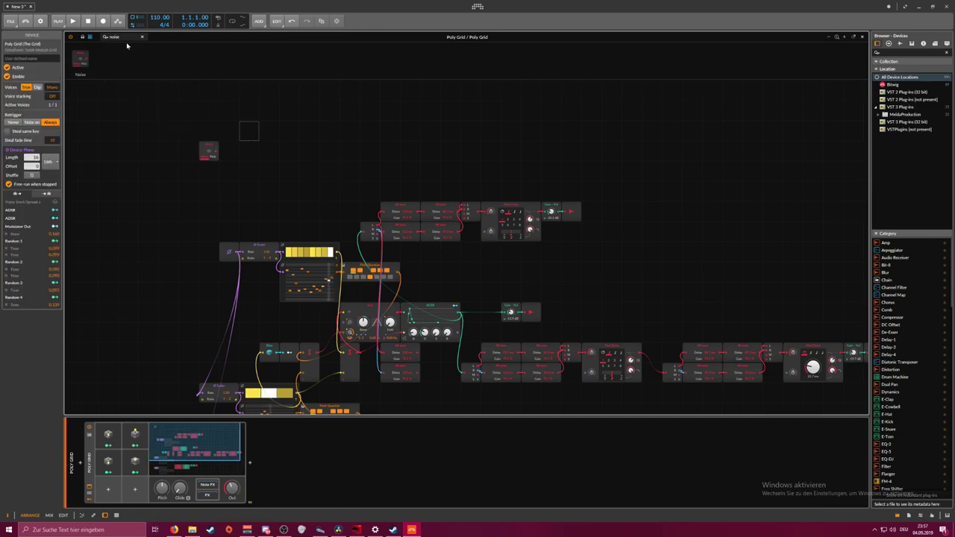
text(sv)
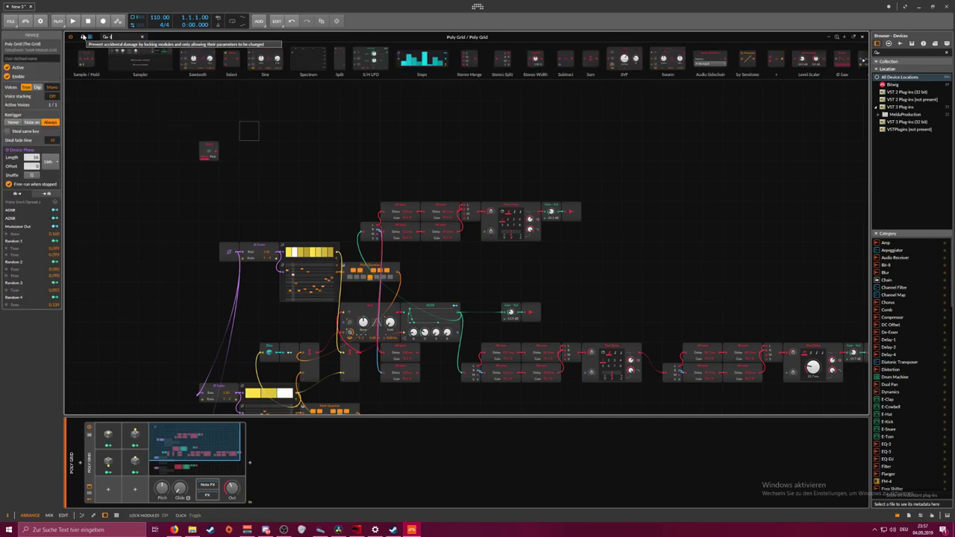
drag(90, 59, 309, 160)
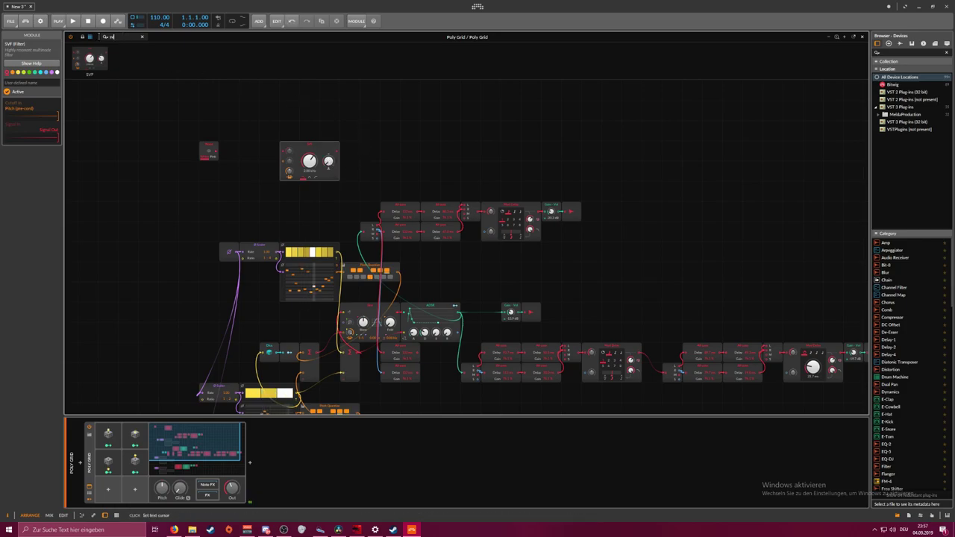
Add a Gain - Vol module after the SVF filter and an Audio Out behind it
text(Vol)
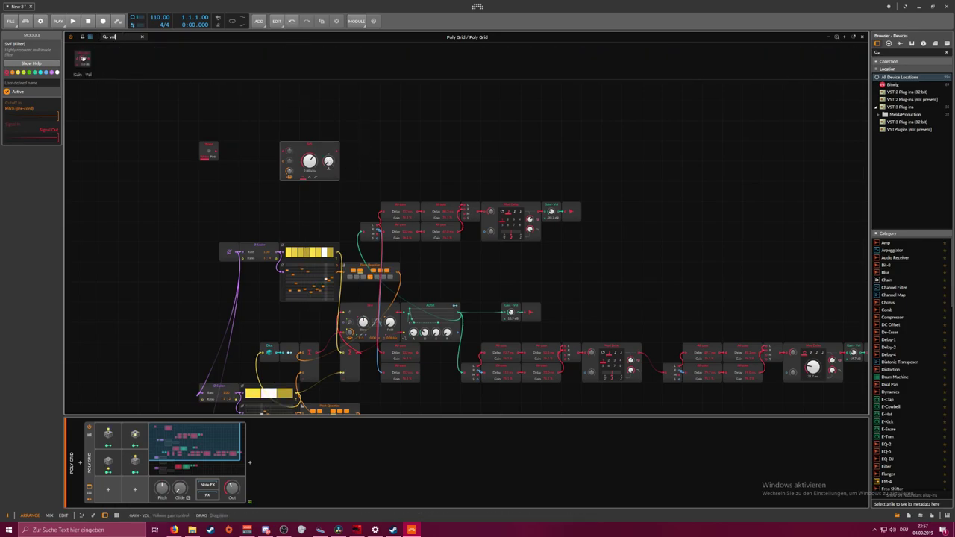
drag(83, 59, 348, 151)
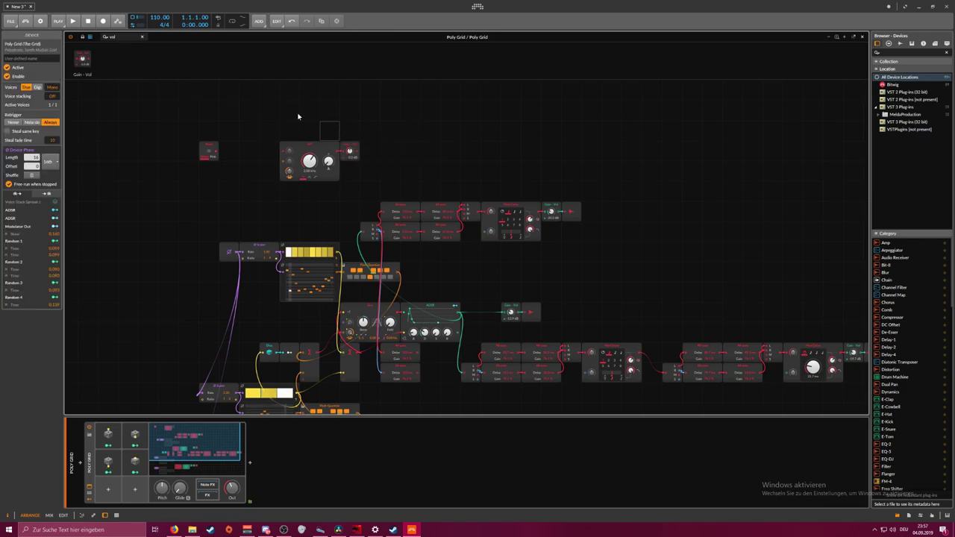
text(out)
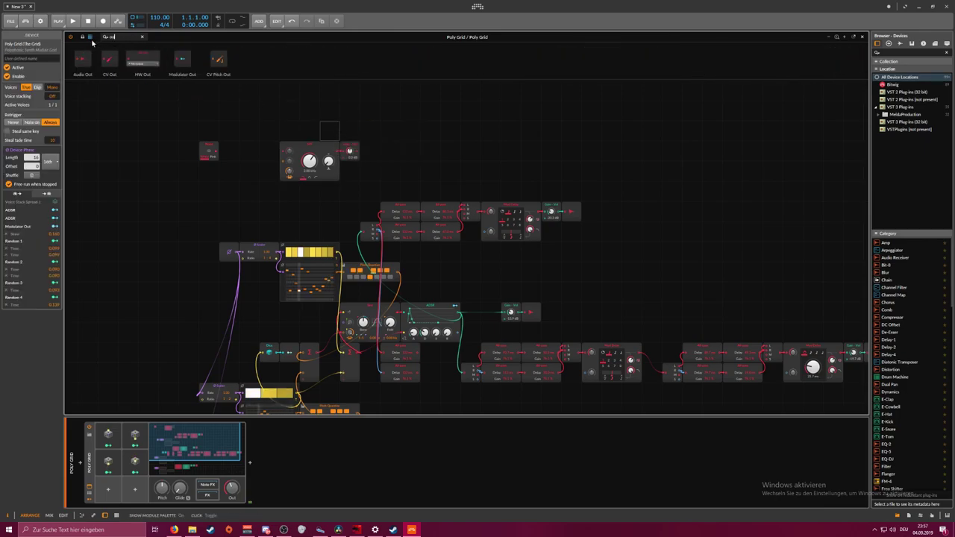
drag(135, 72, 350, 151)
Connect the Noise output to the SVF's signal input and set the filter's resonance to 79 %
drag(214, 151, 290, 151)
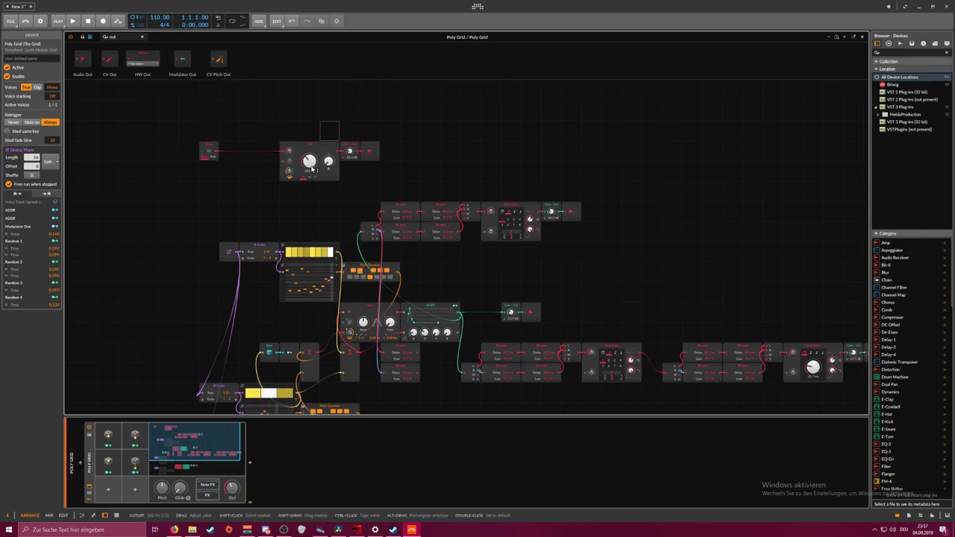
mouse_move(328, 159)
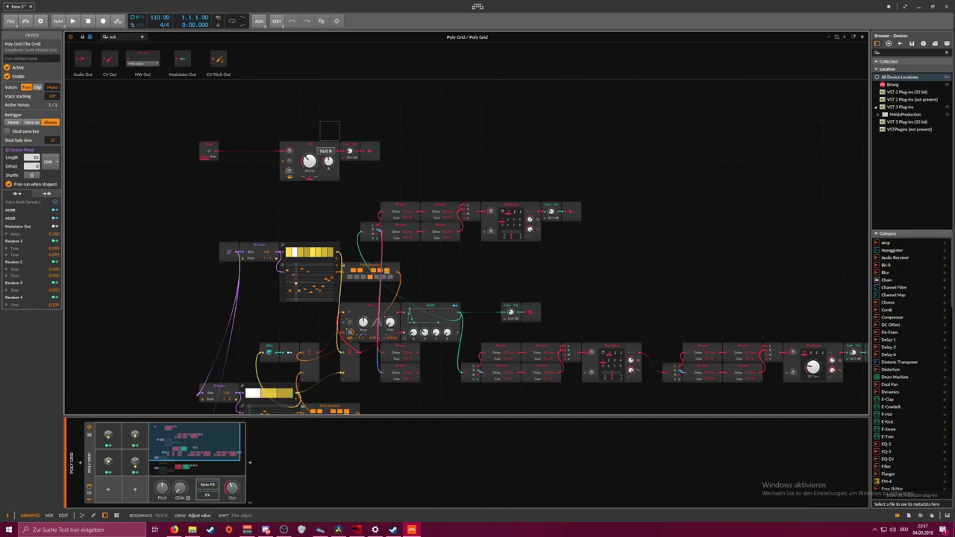
drag(328, 160, 329, 156)
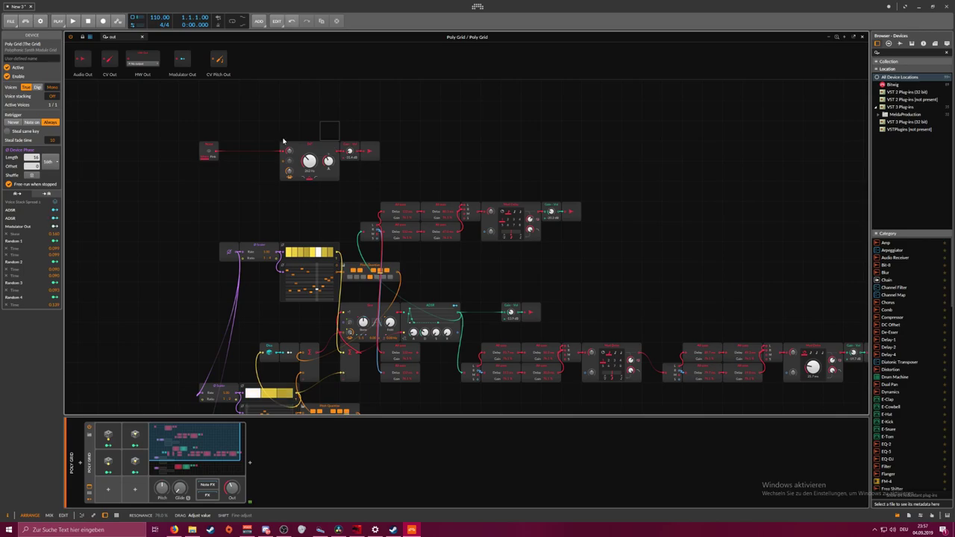
Add a Pitch module below the Noise feeding the SVF's pitch input, and tune its pitch and the filter's resonance
click(87, 37)
text(pitch)
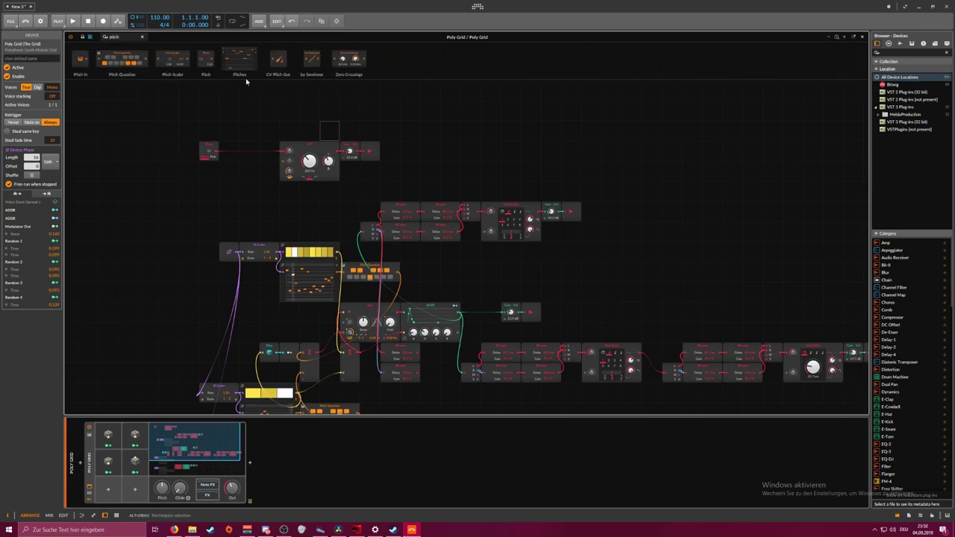
mouse_move(206, 61)
mouse_down()
mouse_move(229, 171)
mouse_move(290, 161)
mouse_up()
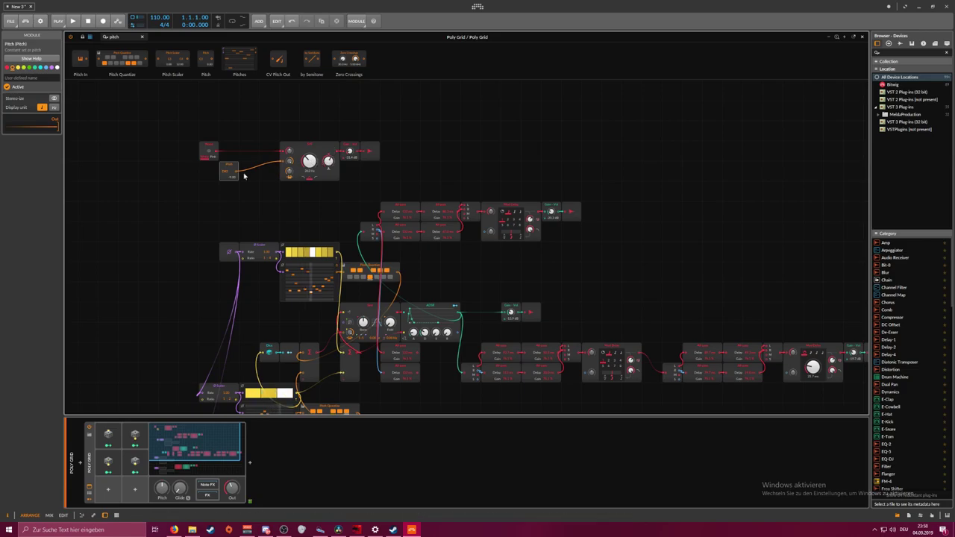
drag(226, 172, 226, 180)
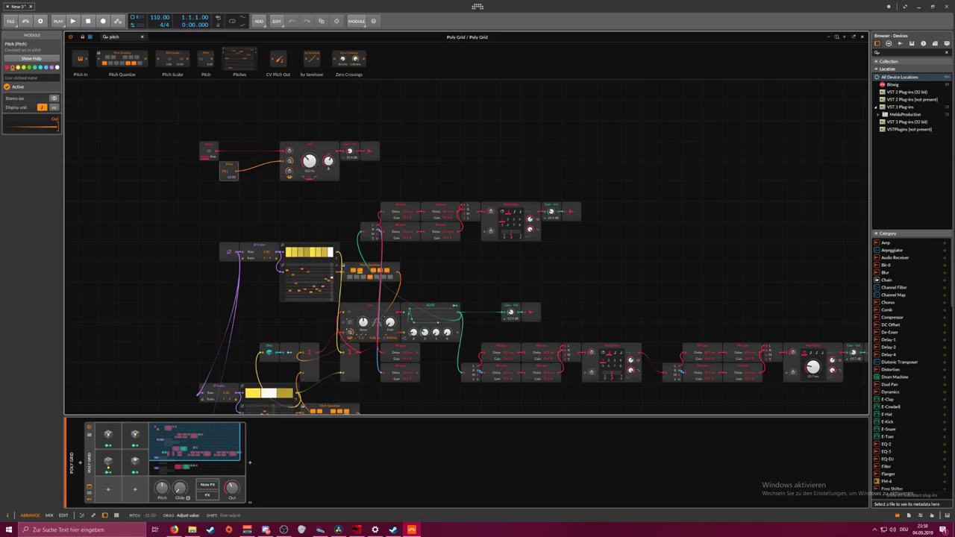
drag(328, 163, 328, 161)
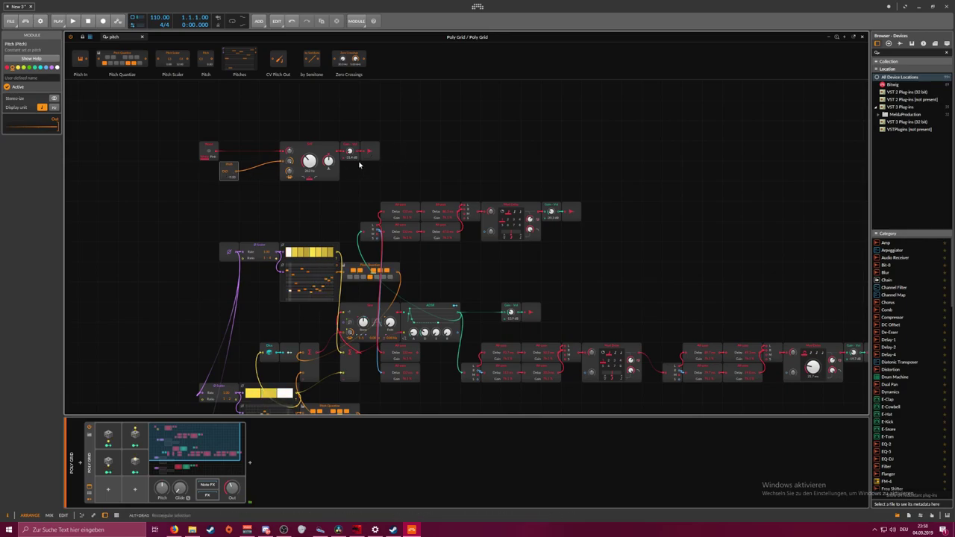
drag(328, 161, 329, 158)
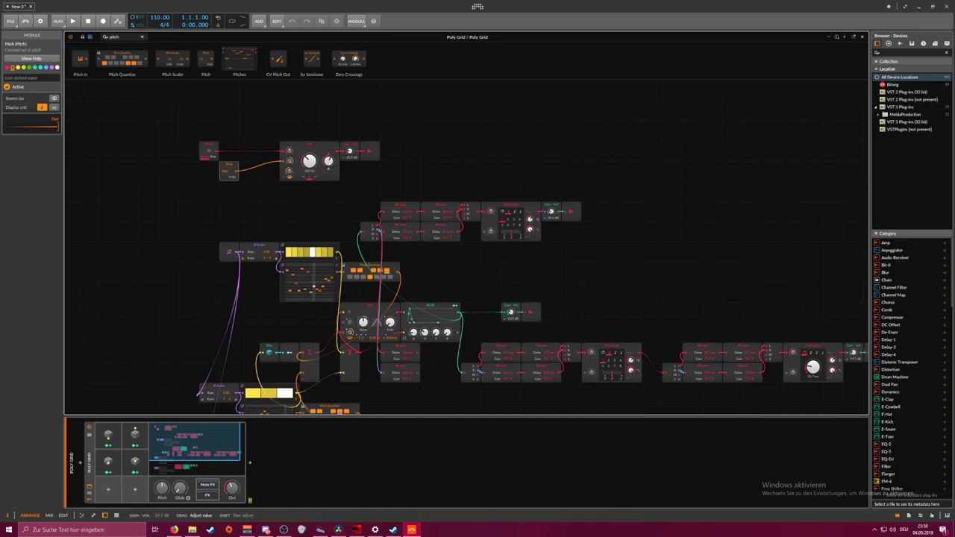
Add a Reverb after the Poly Grid, setting its late decay time to 9.12 s and raising its width
click(250, 462)
text(rb (Rev)
key(Down)
key(Return)
drag(348, 480, 349, 471)
drag(417, 488, 417, 455)
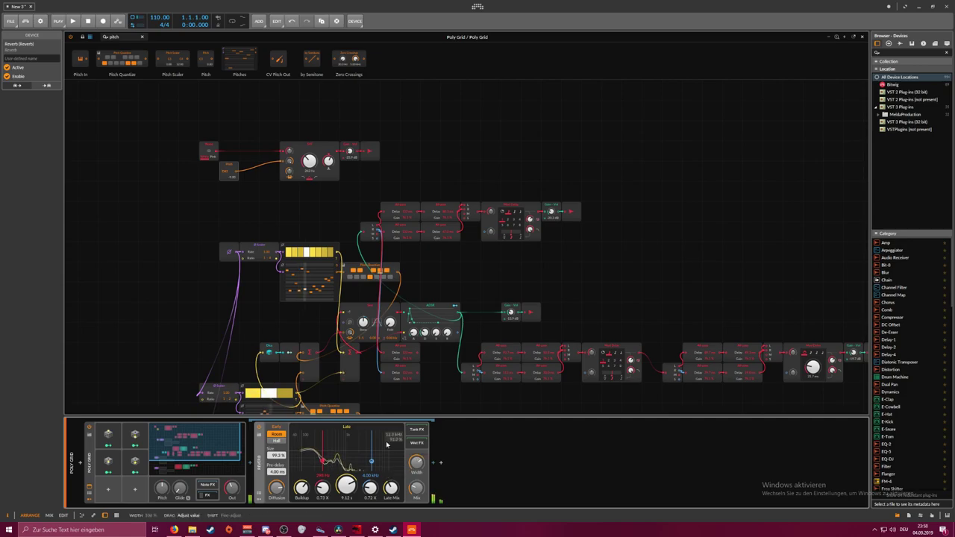
Lower the Pitch module feeding the noise filter and raise the SVF's resonance to 113 %
click(310, 161)
drag(328, 161, 328, 163)
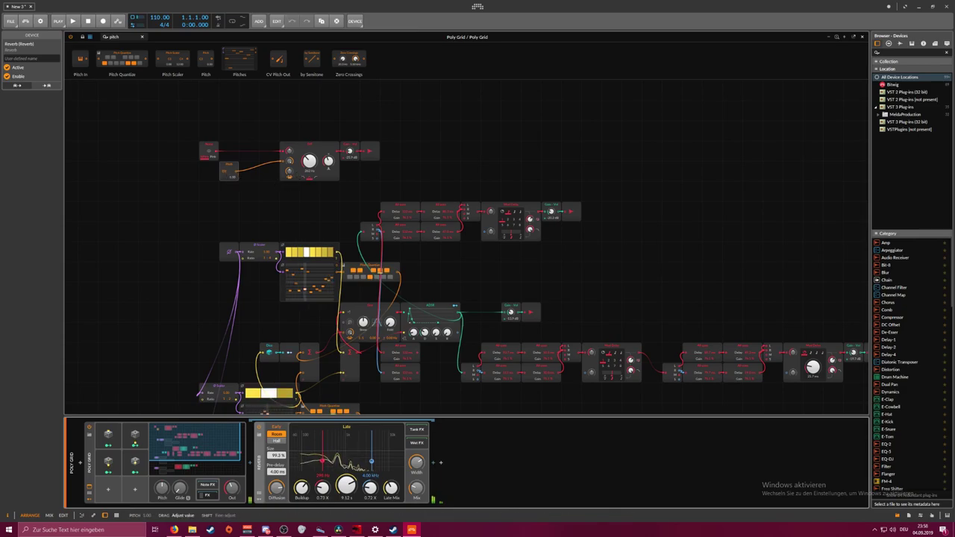
drag(328, 162, 328, 162)
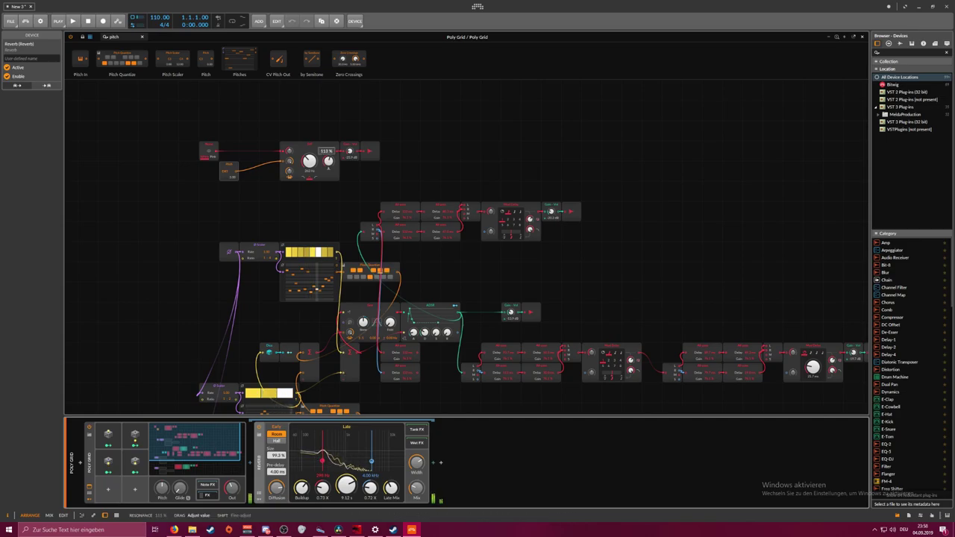
drag(227, 173, 227, 184)
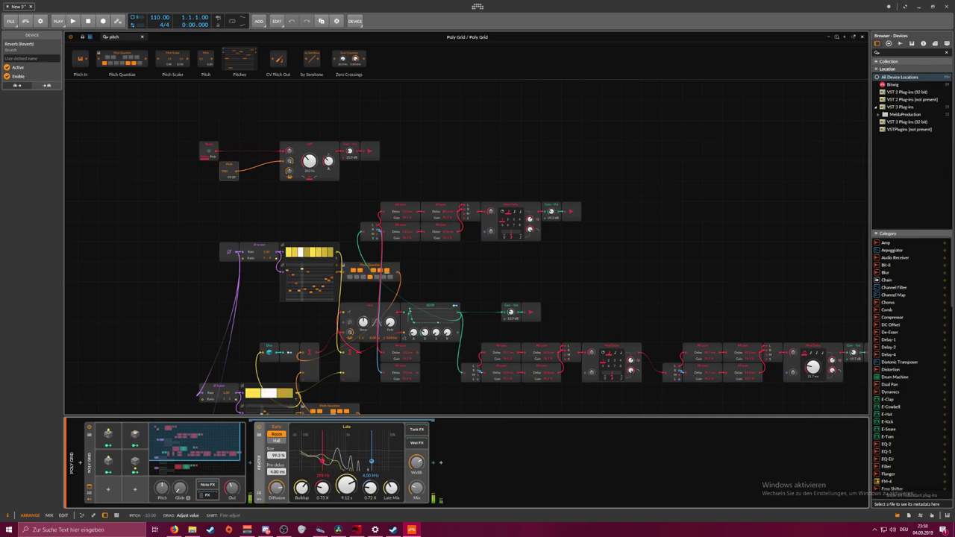
drag(329, 162, 328, 153)
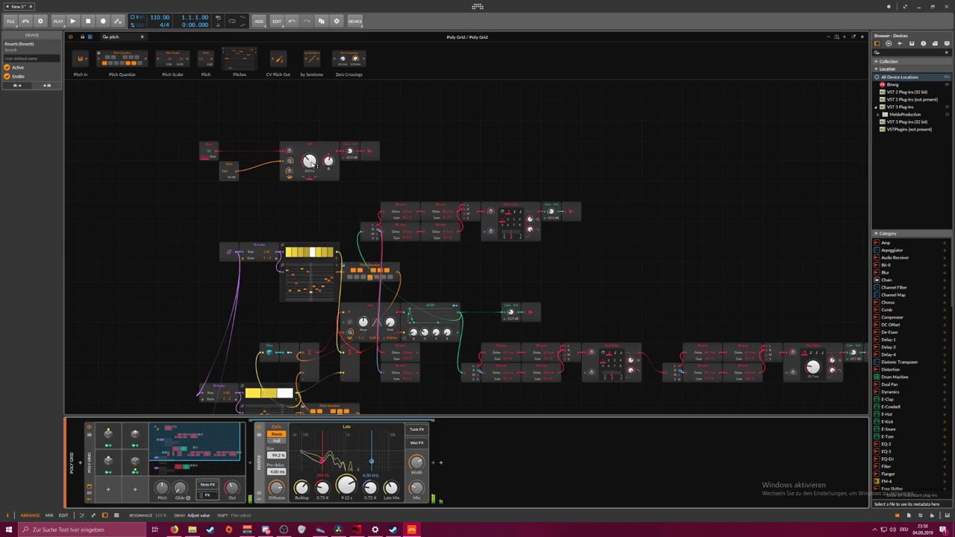
mouse_move(329, 161)
mouse_down()
mouse_move(328, 173)
mouse_move(335, 154)
mouse_up()
Clear the module search and insert a Wavefolder from the Shaper category between the noise SVF and its Gain
drag(136, 39, 83, 37)
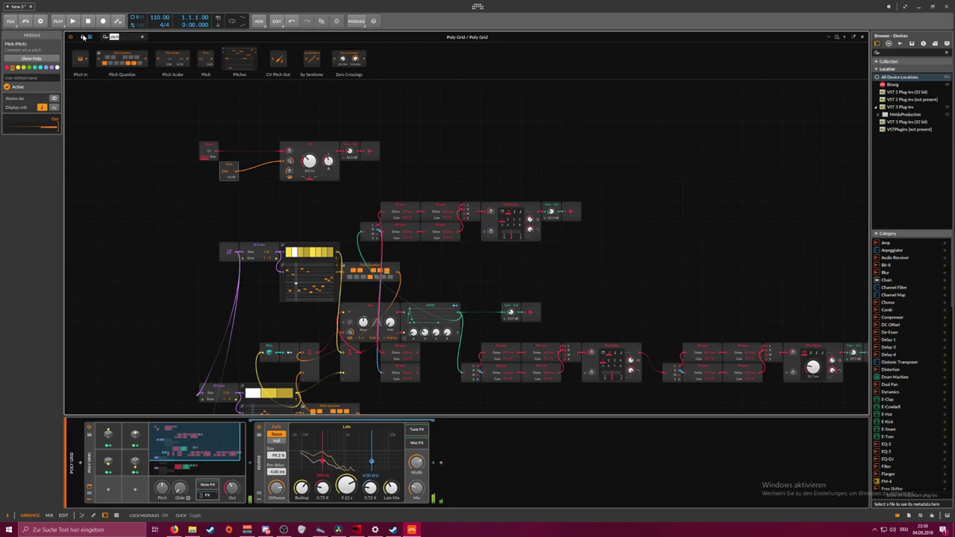
key(BackSpace)
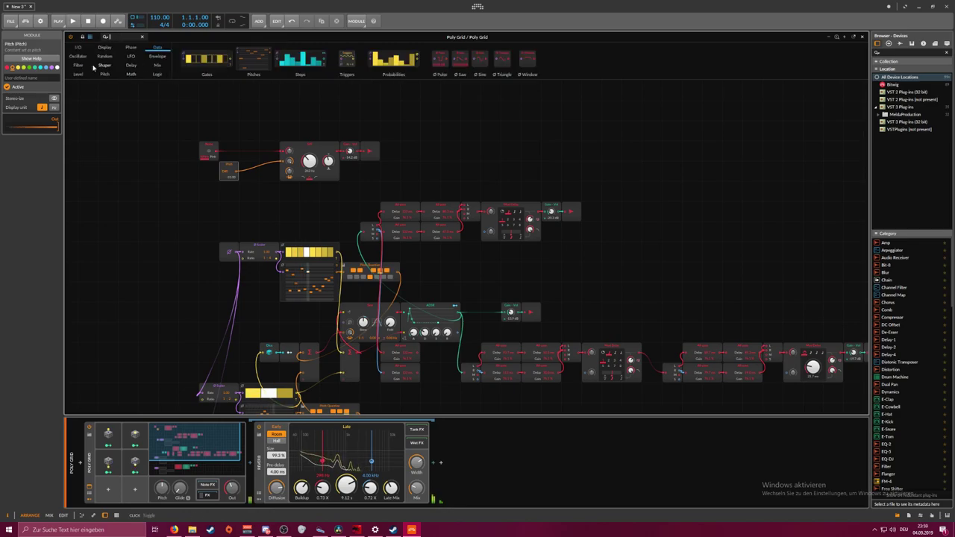
click(131, 47)
click(154, 48)
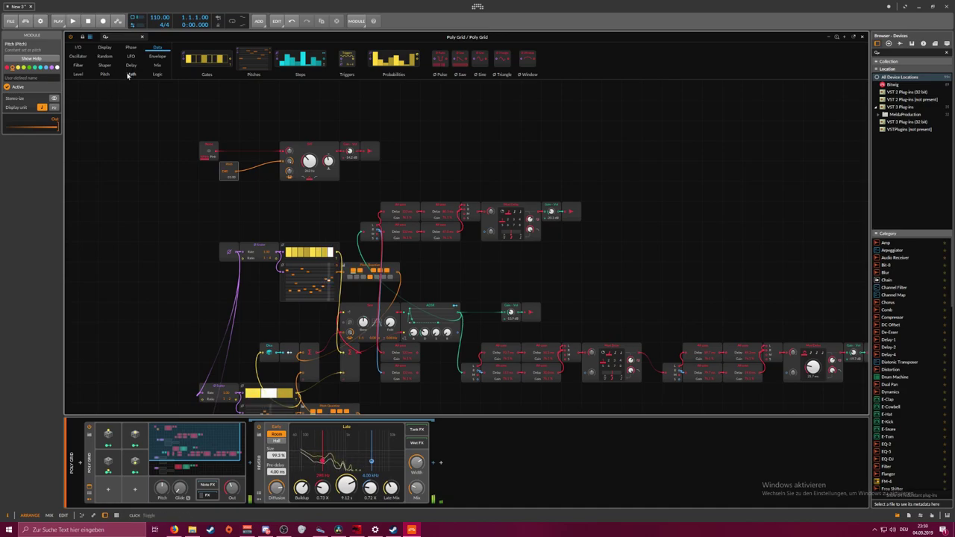
click(104, 65)
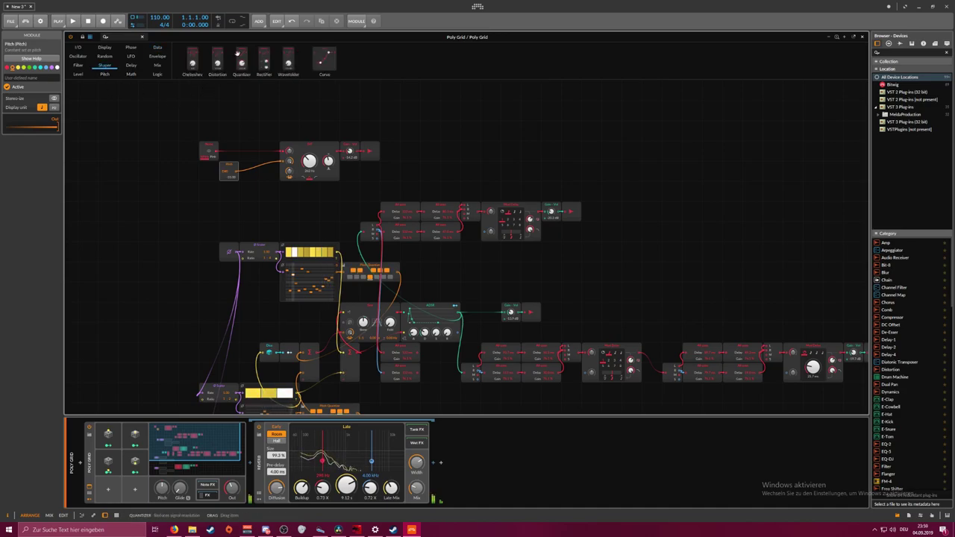
drag(289, 53, 349, 140)
Rebalance the noise chain's Gain to -9.7 dB, and switch the SVF to low-pass with less resonance
drag(370, 151, 349, 159)
drag(369, 153, 328, 166)
click(304, 177)
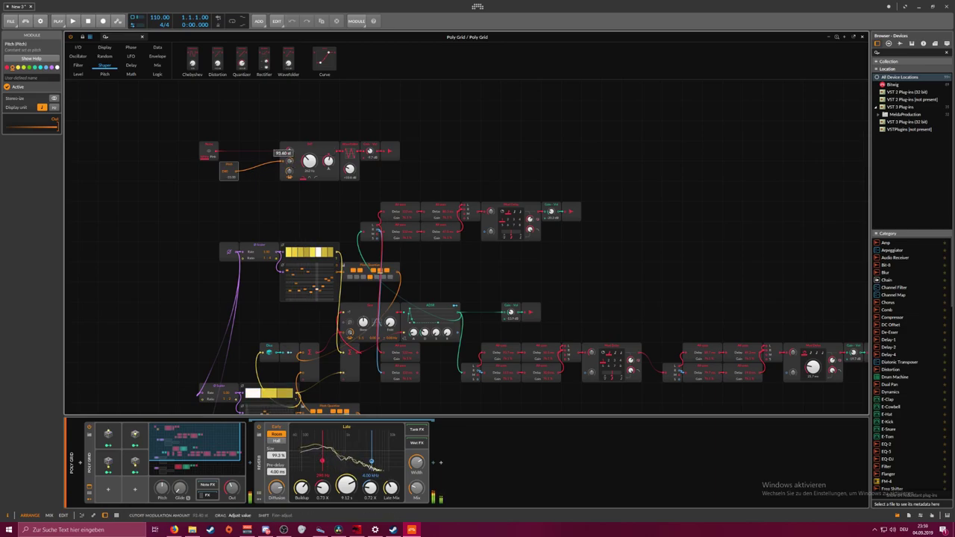
drag(328, 161, 332, 169)
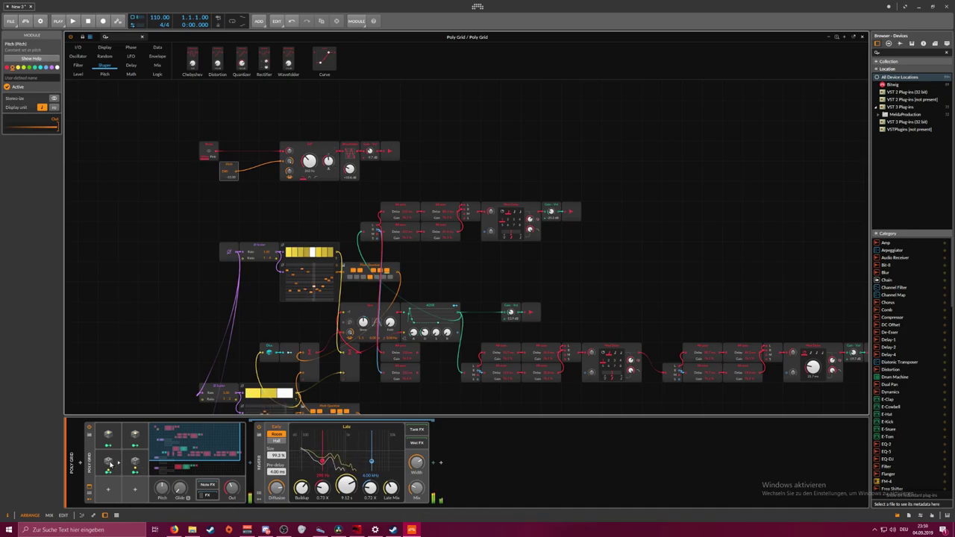
Add another Random modulator to the Poly Grid and map it to the noise SVF's resonance
click(110, 486)
drag(110, 486, 111, 489)
click(110, 498)
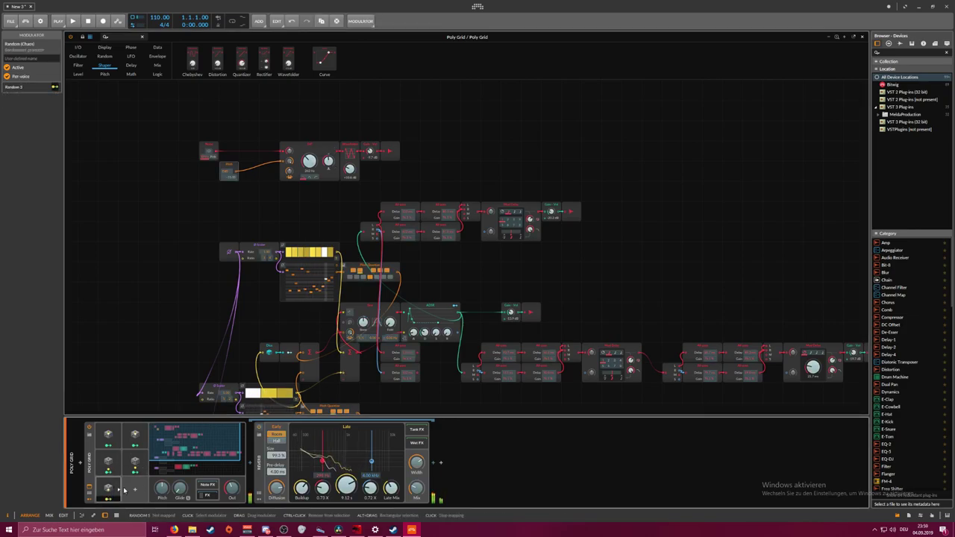
drag(330, 167, 330, 164)
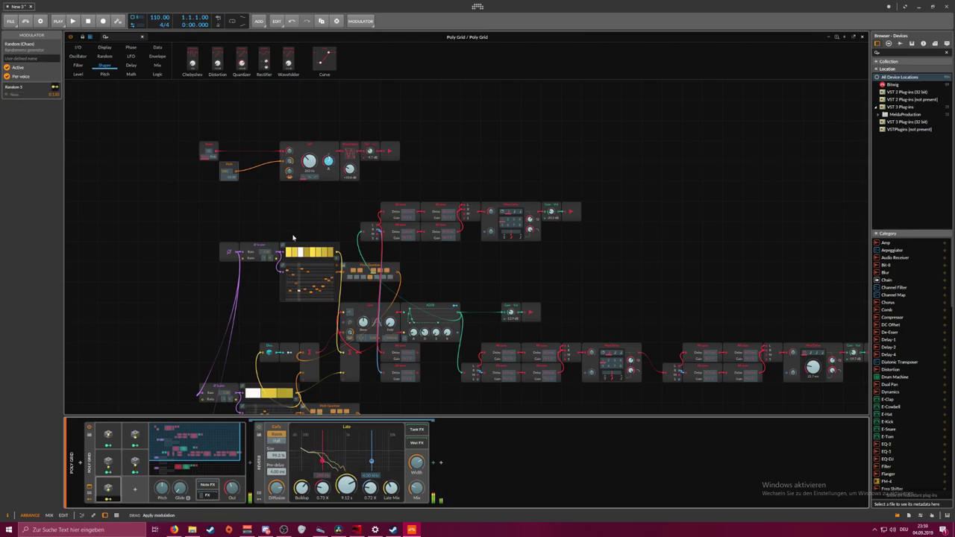
Set the new Random modulator's rate to 0.52 Hz and fine-tune its modulation of the SVF's resonance
click(118, 489)
drag(153, 439, 153, 427)
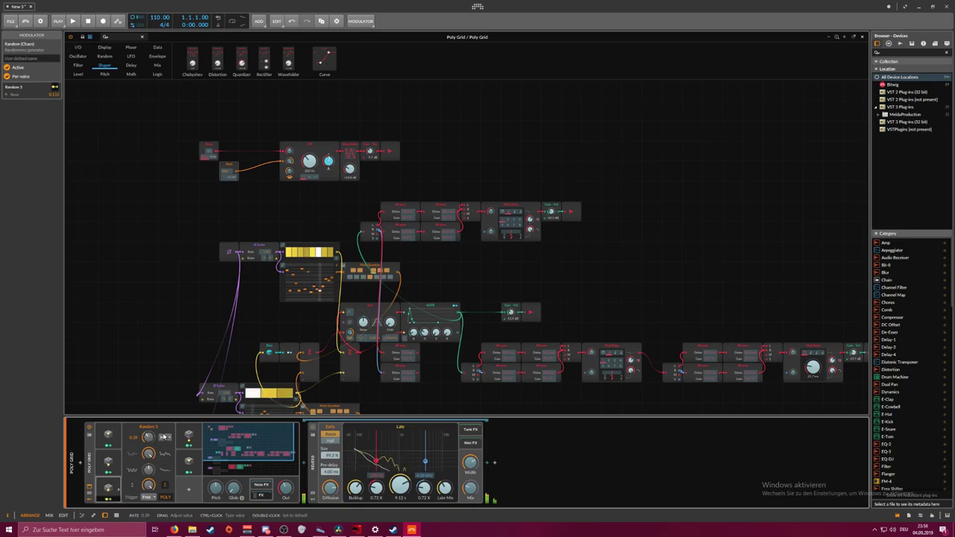
mouse_move(149, 437)
mouse_down()
mouse_move(149, 422)
mouse_move(149, 442)
mouse_up()
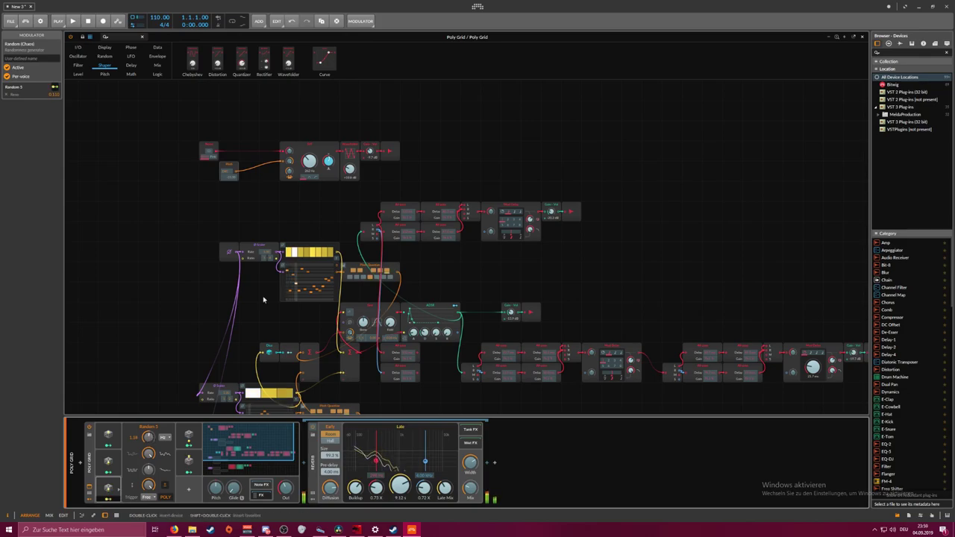
drag(328, 161, 328, 161)
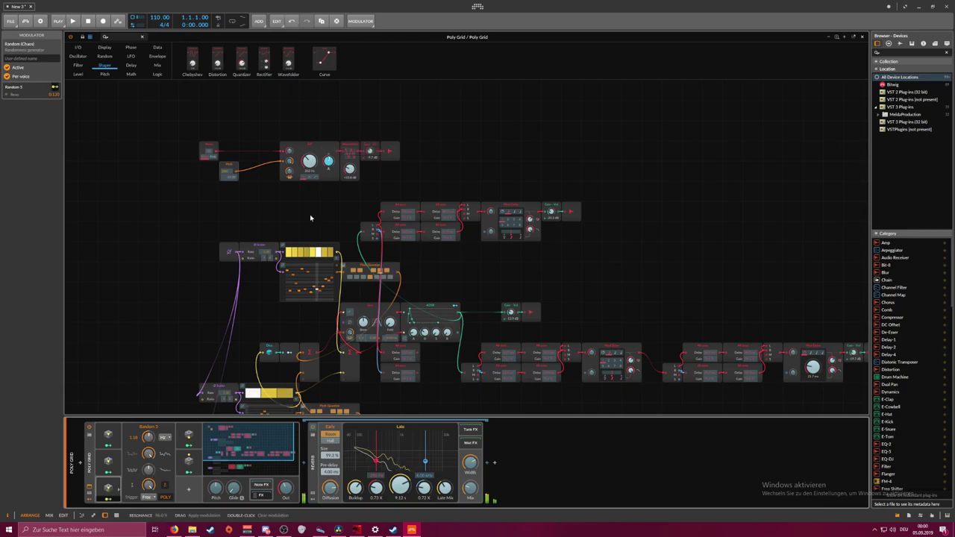
drag(148, 438, 149, 455)
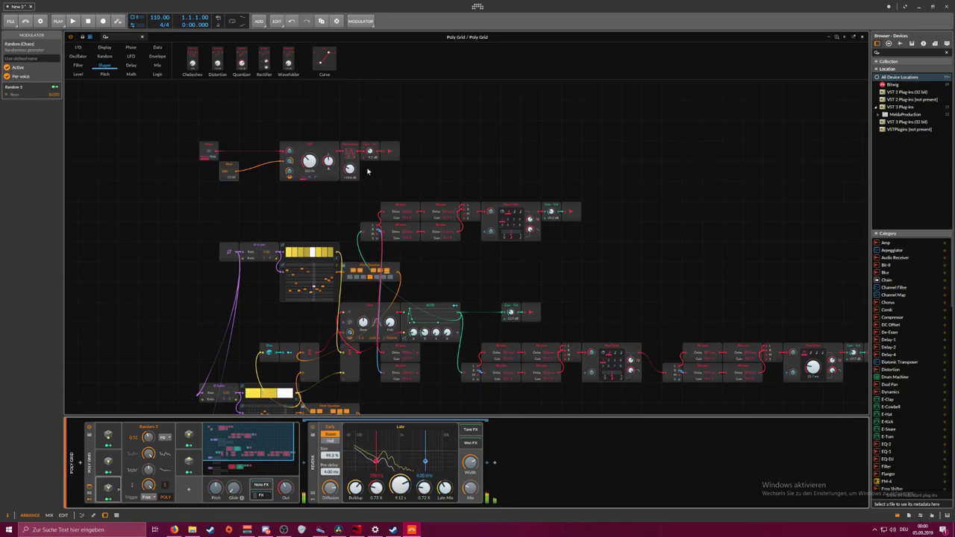
Lower the level of the Gain at the end of the noise chain
drag(370, 152, 370, 159)
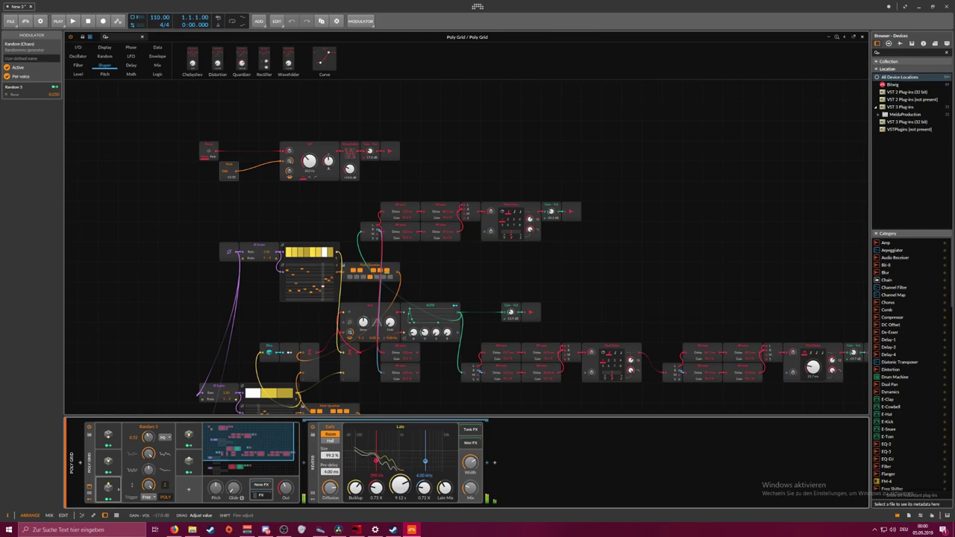
drag(370, 151, 371, 154)
Switch the uppermost effects chain's Mod Delay to free time mode and set its delay time to 1.00 s
drag(454, 179, 357, 109)
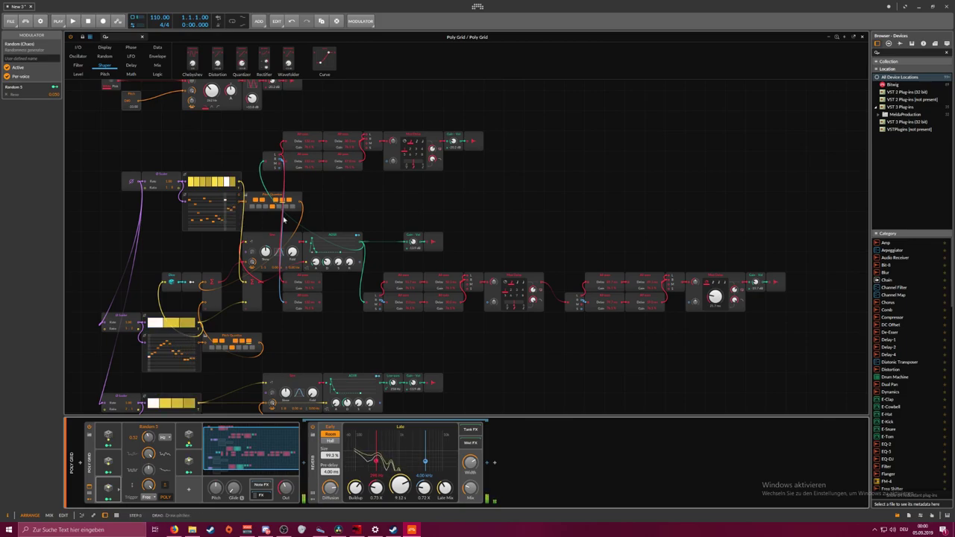
mouse_move(328, 215)
mouse_down()
mouse_move(337, 214)
mouse_move(326, 220)
mouse_up()
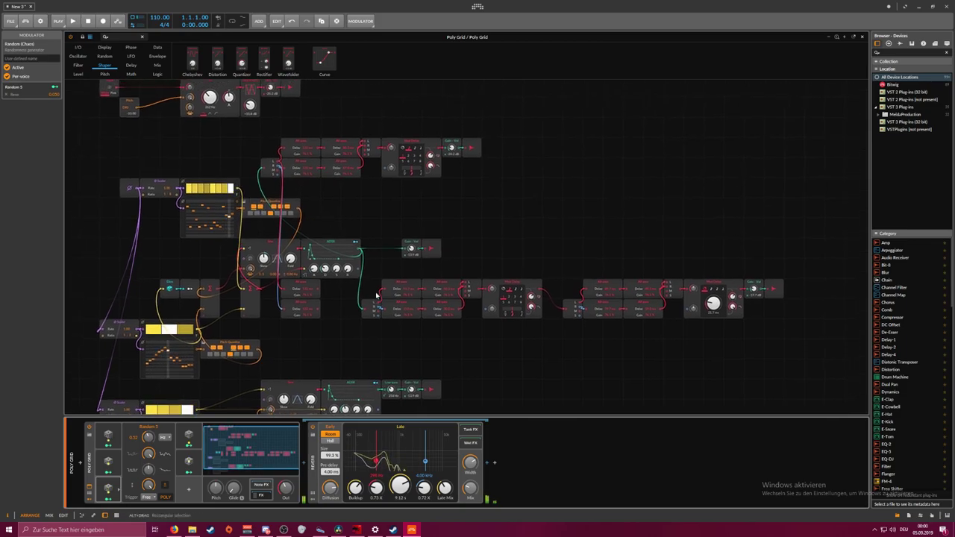
drag(431, 166, 430, 181)
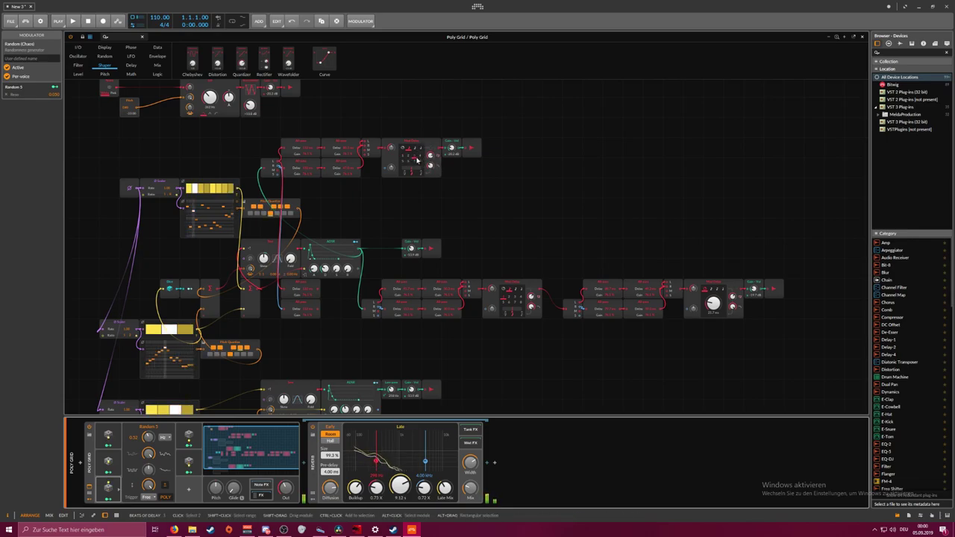
click(403, 149)
drag(412, 162, 412, 160)
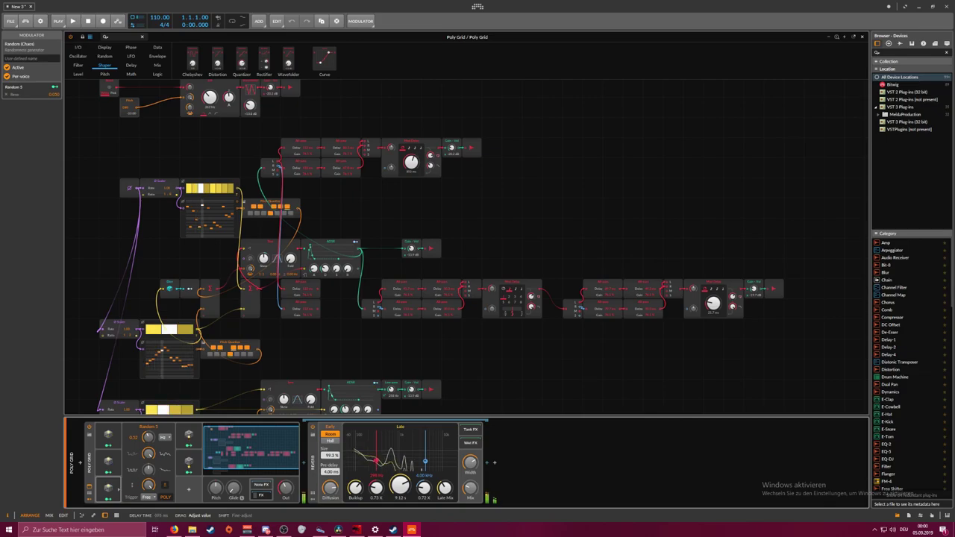
drag(412, 160, 412, 164)
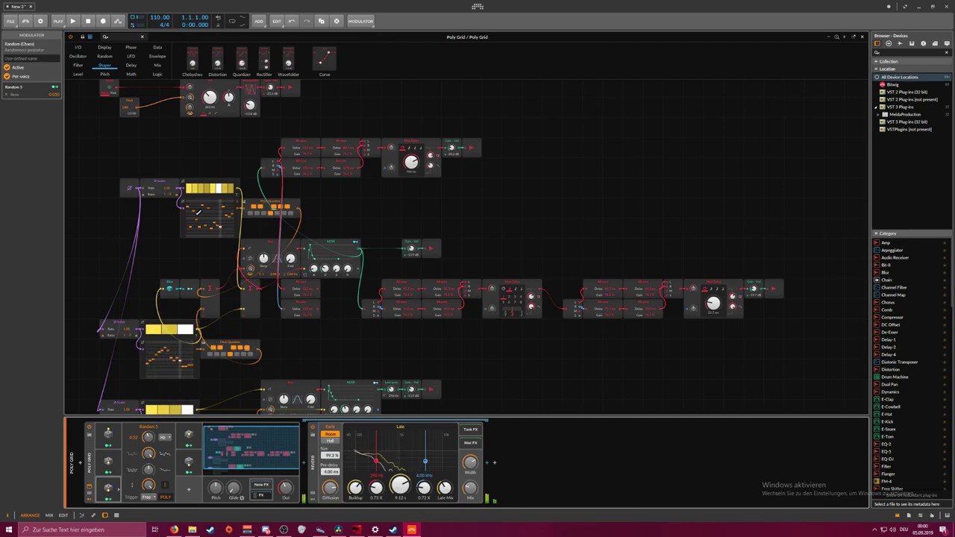
click(272, 209)
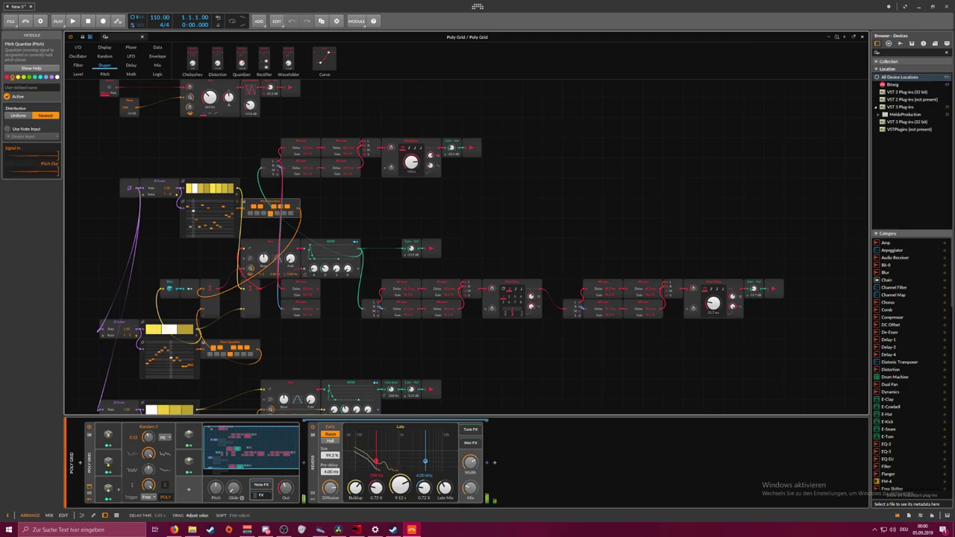
Shorten the uppermost effects chain's Mod Delay time and close the Random modulator's detailed settings
drag(411, 162, 411, 170)
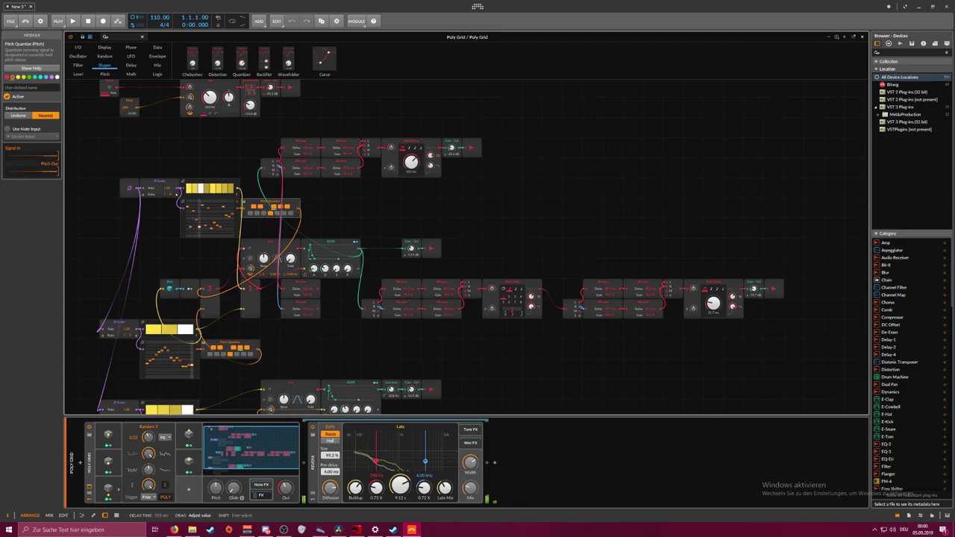
drag(411, 162, 411, 163)
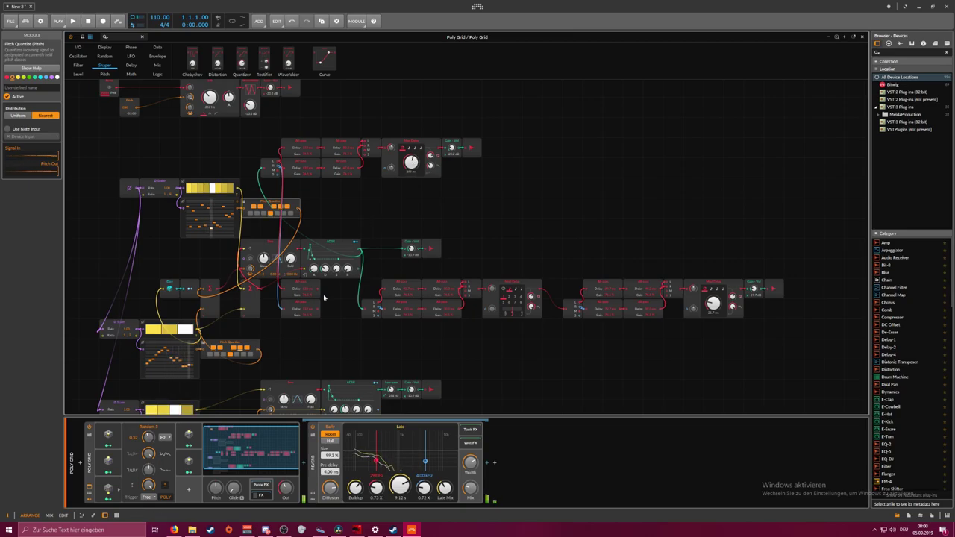
click(127, 472)
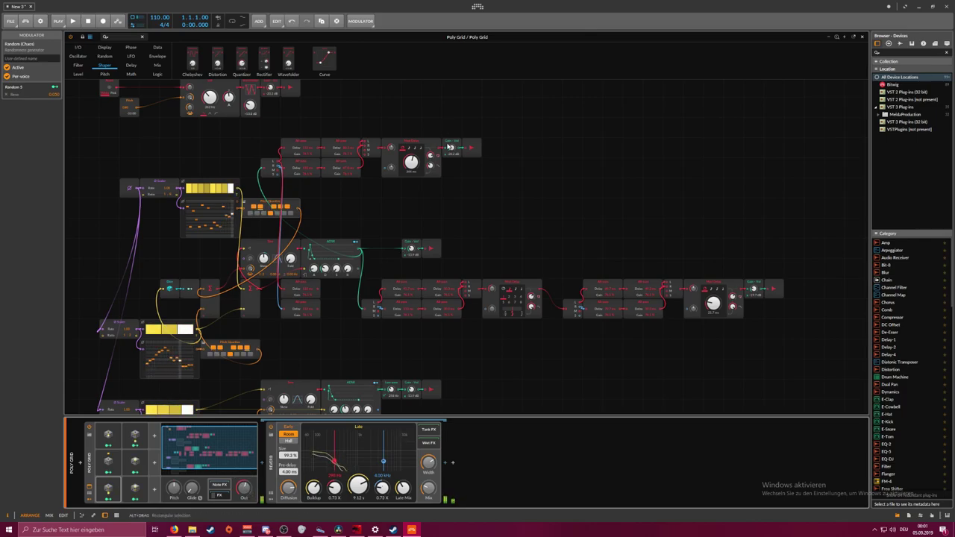
key(alt+Tab)
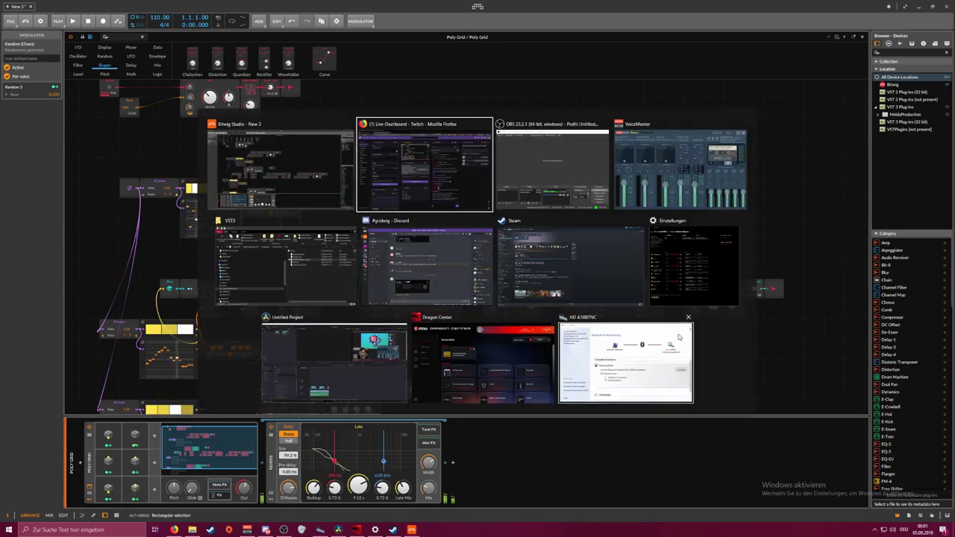
key(Tab)
key(Tab)
key(Escape)
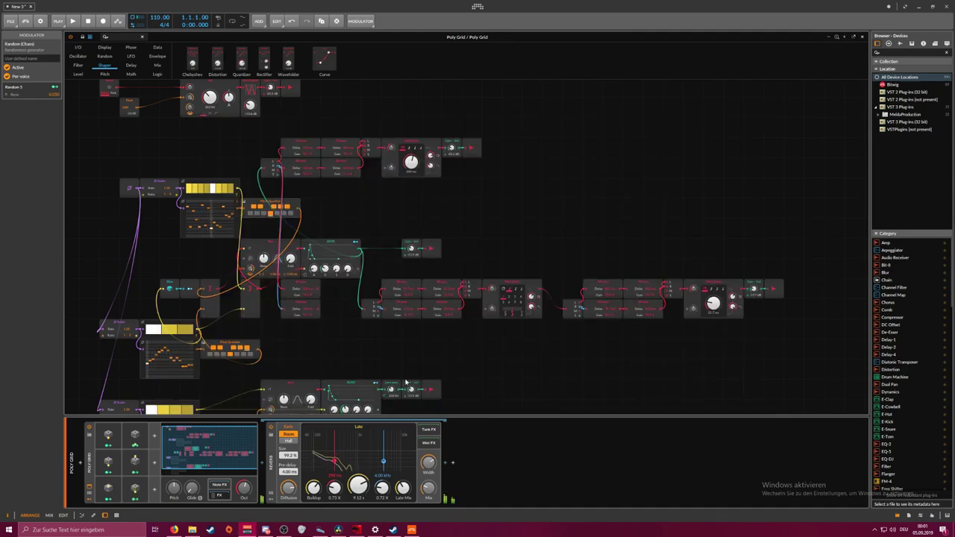
Adjust the Poly Grid's output level and fine-tune the uppermost Mod Delay's delay time
drag(244, 488, 244, 485)
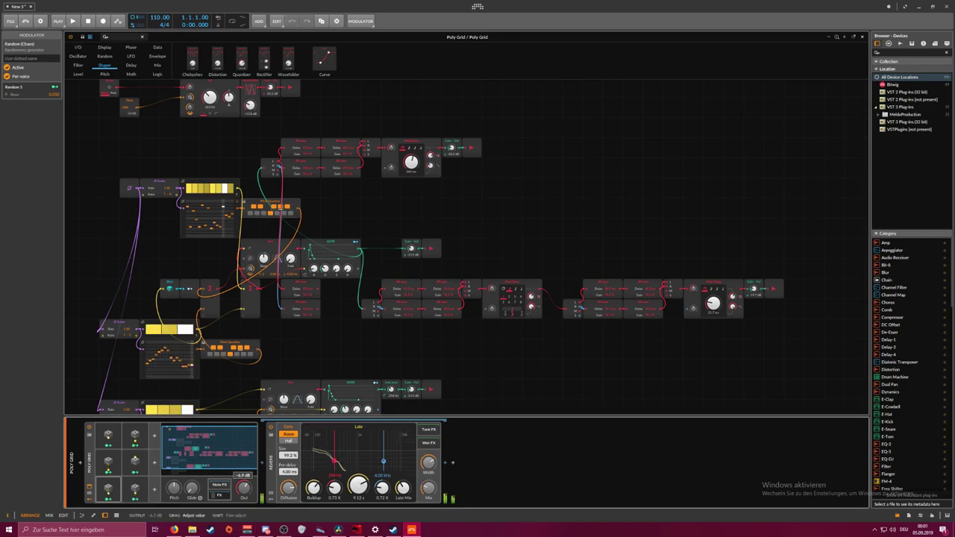
mouse_move(411, 162)
mouse_down()
mouse_move(411, 151)
mouse_move(411, 163)
mouse_up()
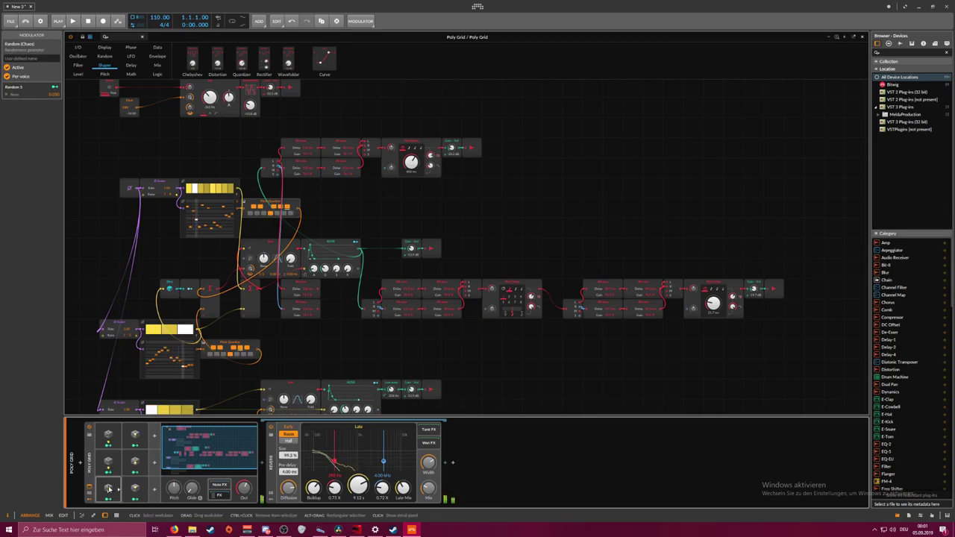
Duplicate the Random modulator and map the copy to the uppermost Mod Delay's delay time
drag(135, 489, 162, 489)
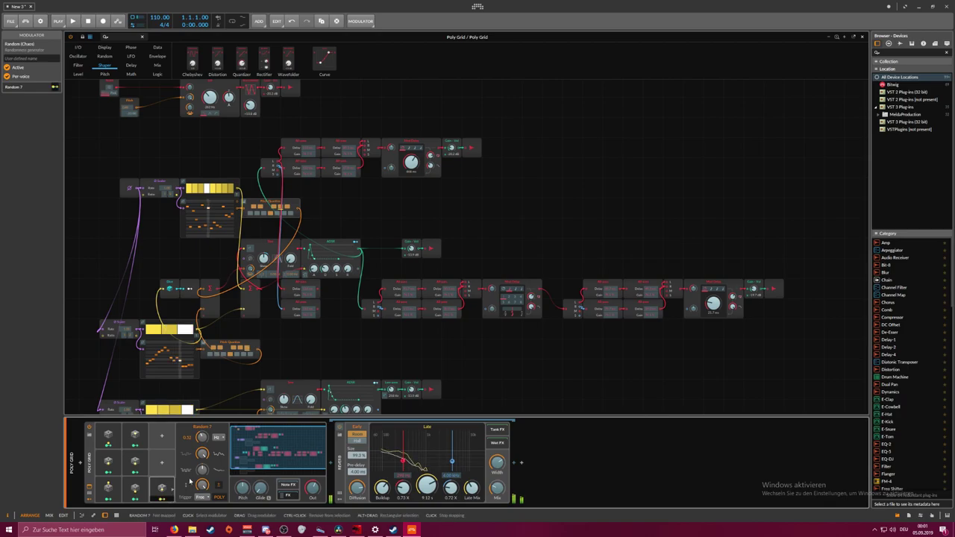
drag(411, 162, 411, 155)
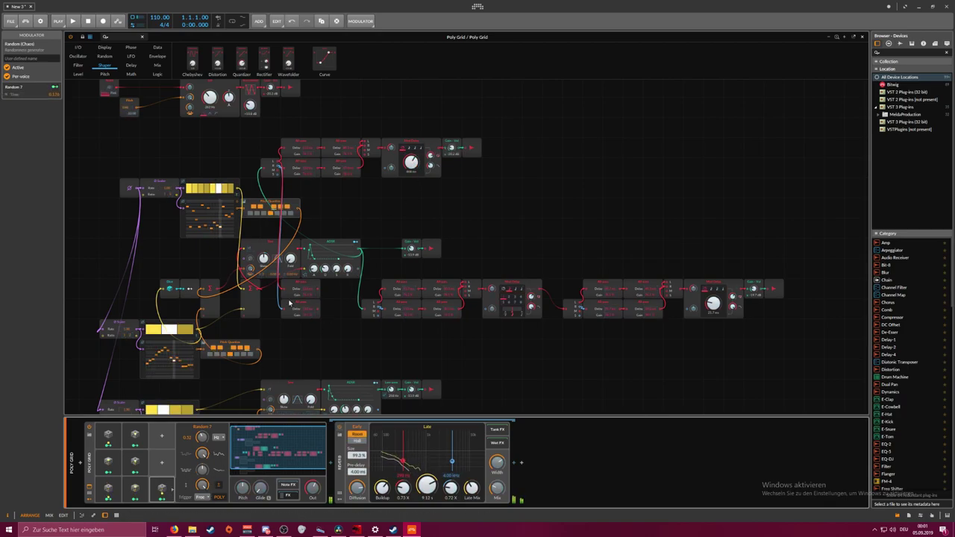
drag(431, 156, 430, 177)
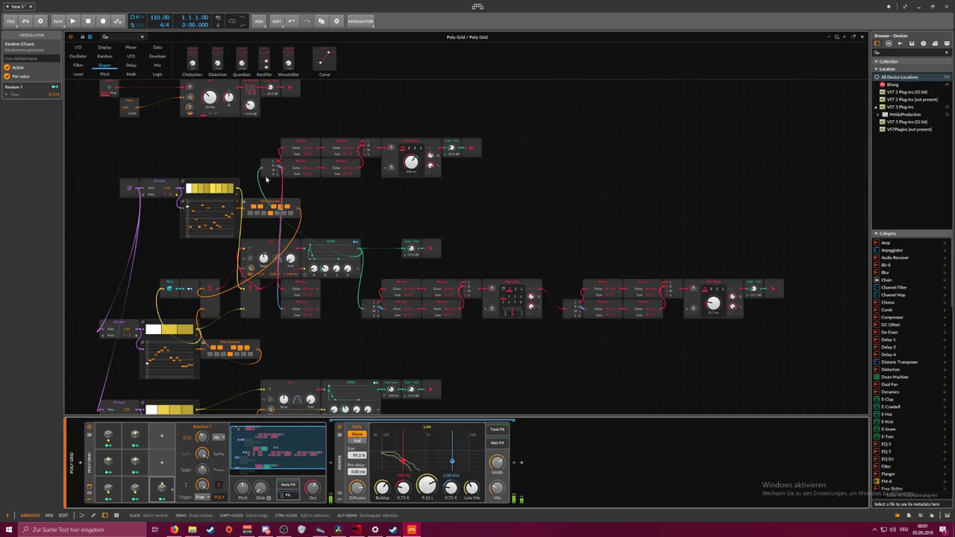
Duplicate the Random modulator again and map the copy to the uppermost Ø Scaler's Rate with an amount of 4.000
drag(170, 193, 169, 192)
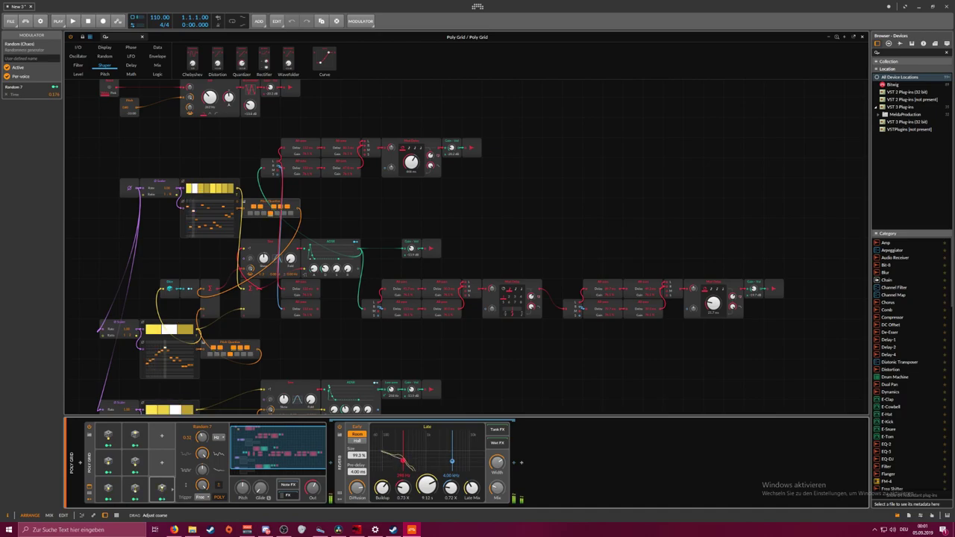
drag(162, 486, 161, 465)
click(162, 472)
drag(167, 188, 166, 146)
click(165, 462)
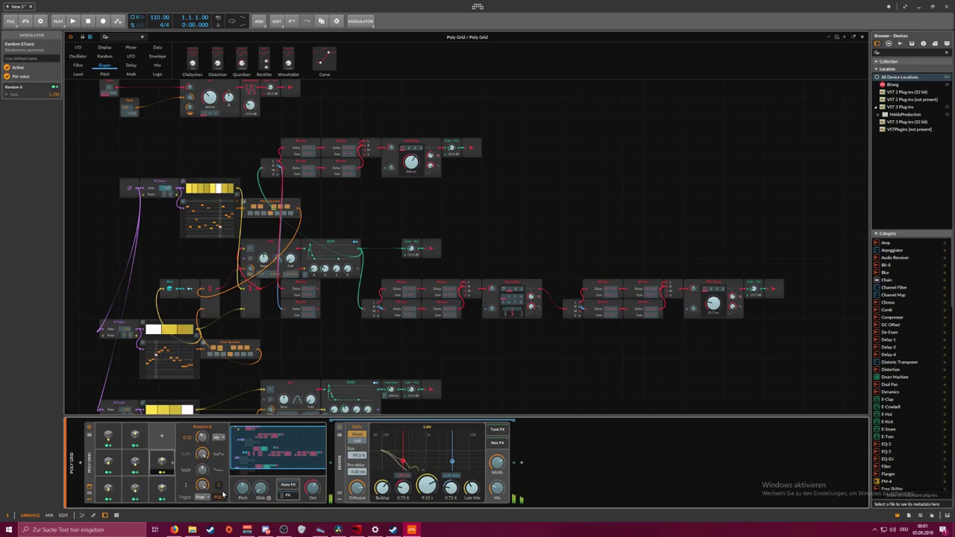
drag(165, 189, 165, 134)
drag(165, 188, 165, 187)
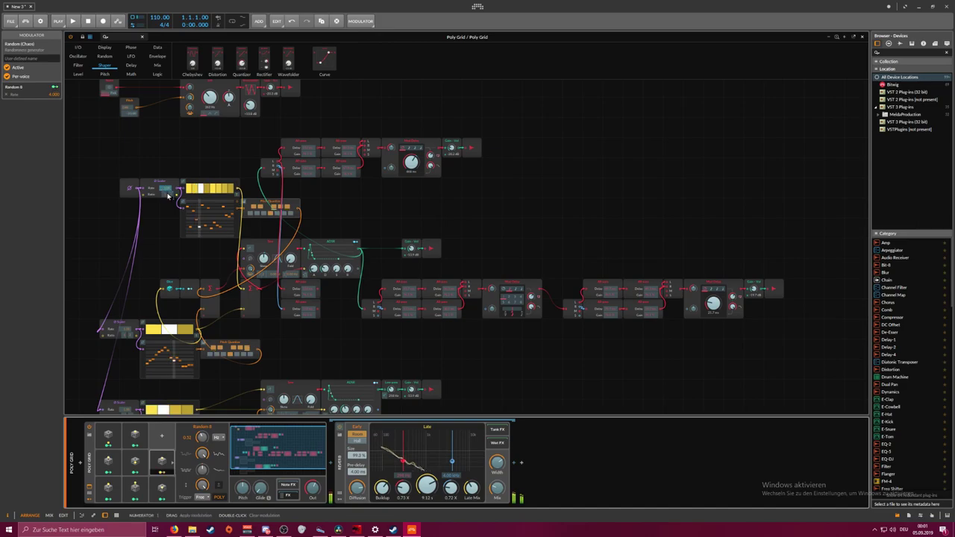
Add another Random modulator copy, map it to the upper Sine oscillator's ratio numerator, and set its rate to 1.00 Hz
drag(167, 467, 162, 435)
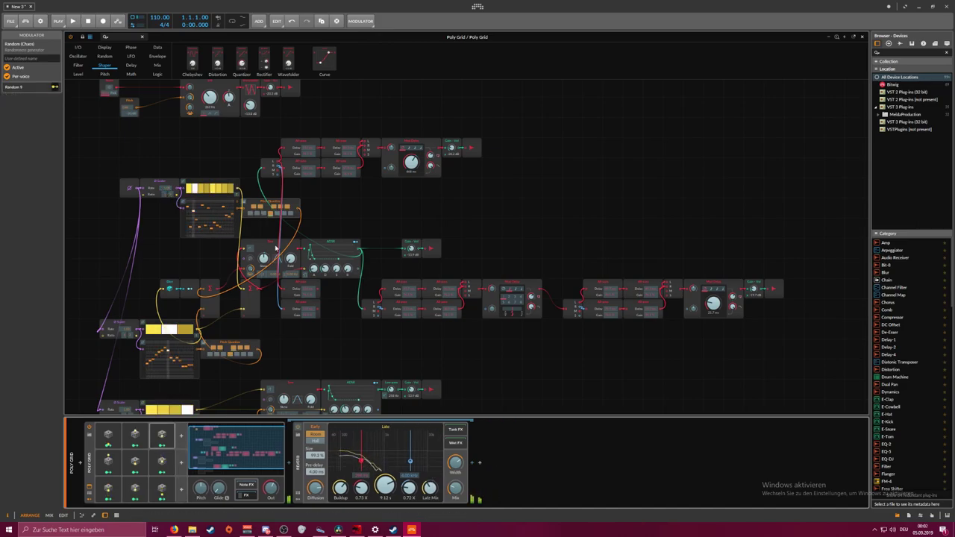
drag(274, 274, 274, 271)
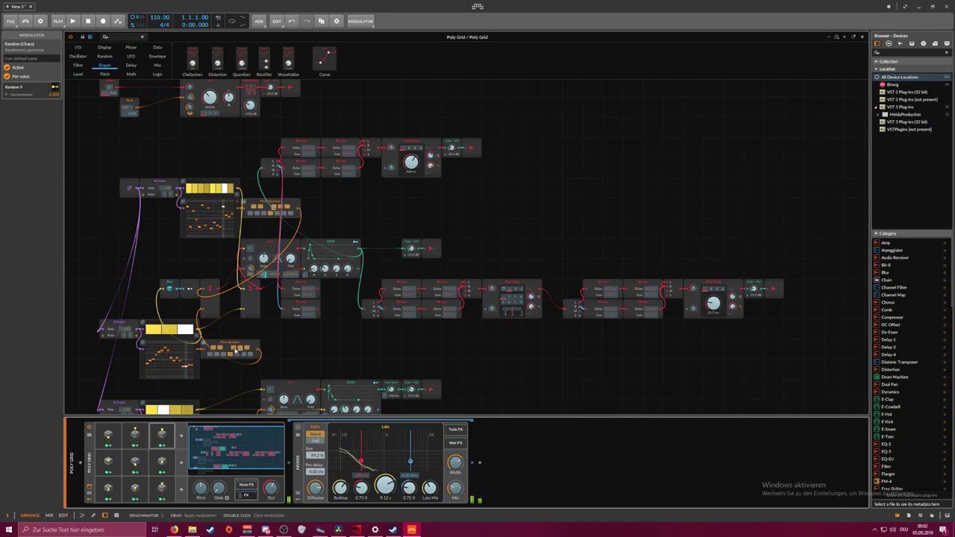
click(168, 432)
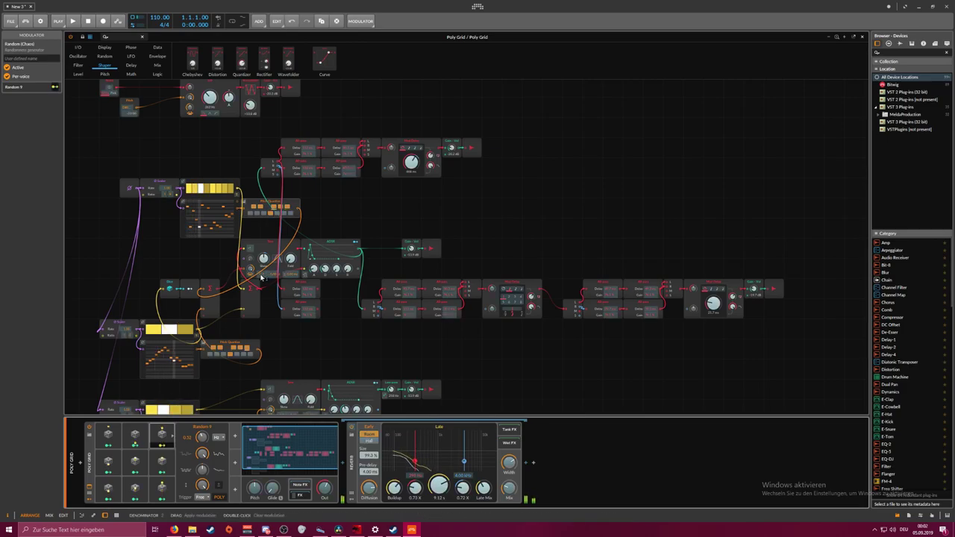
drag(261, 277, 261, 269)
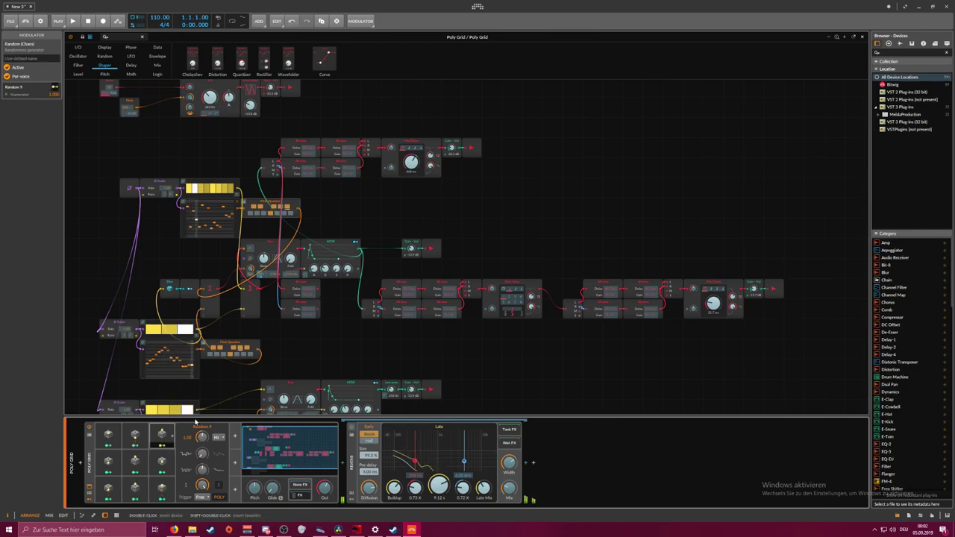
Find the Swarm oscillator and place it above the noise chain
drag(343, 330, 407, 361)
drag(405, 252, 460, 297)
click(110, 36)
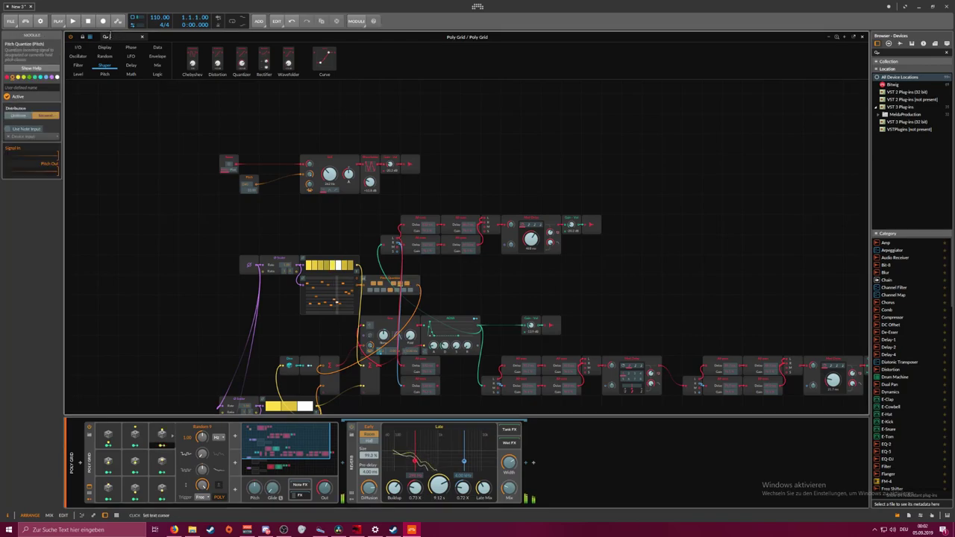
text(saw)
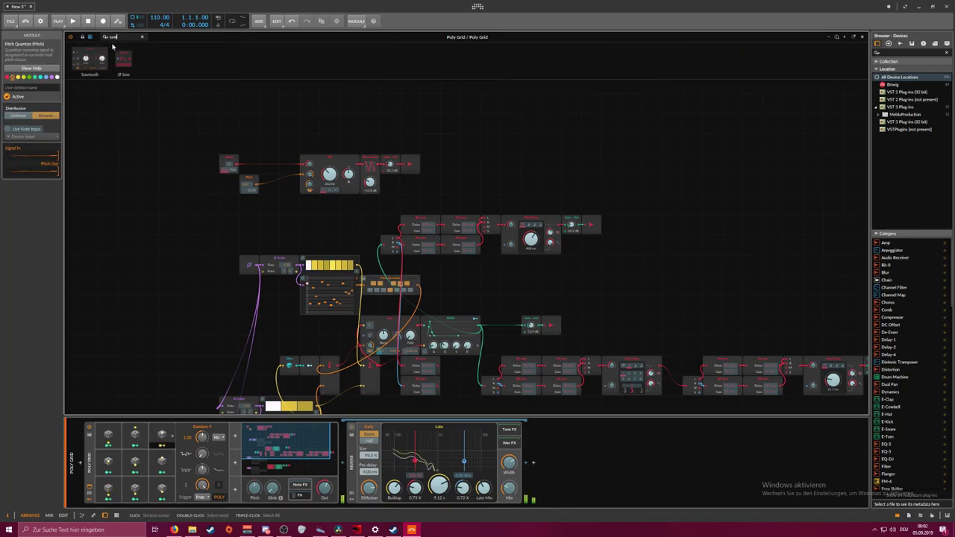
text(swar)
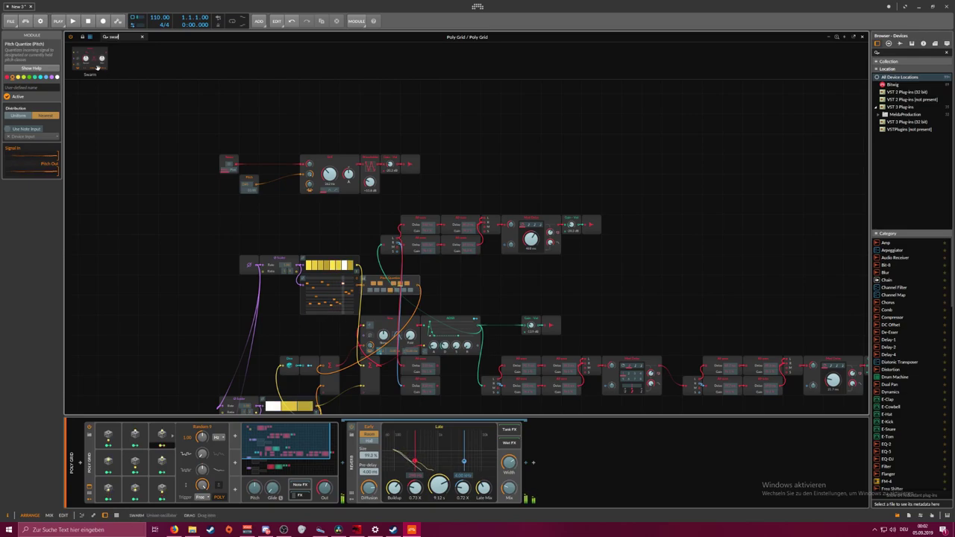
mouse_move(90, 60)
mouse_down()
mouse_move(272, 138)
mouse_move(307, 104)
mouse_move(314, 117)
mouse_up()
Place a copy of the noise chain's Pitch module beside the Swarm oscillator and leave modulation mapping mode
drag(278, 156, 254, 181)
click(258, 124)
key(ctrl+v)
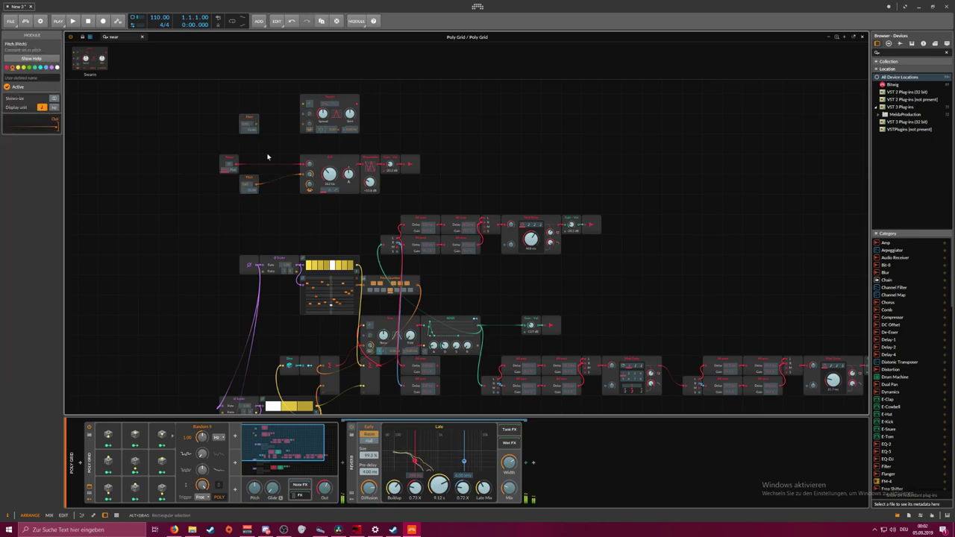
click(163, 437)
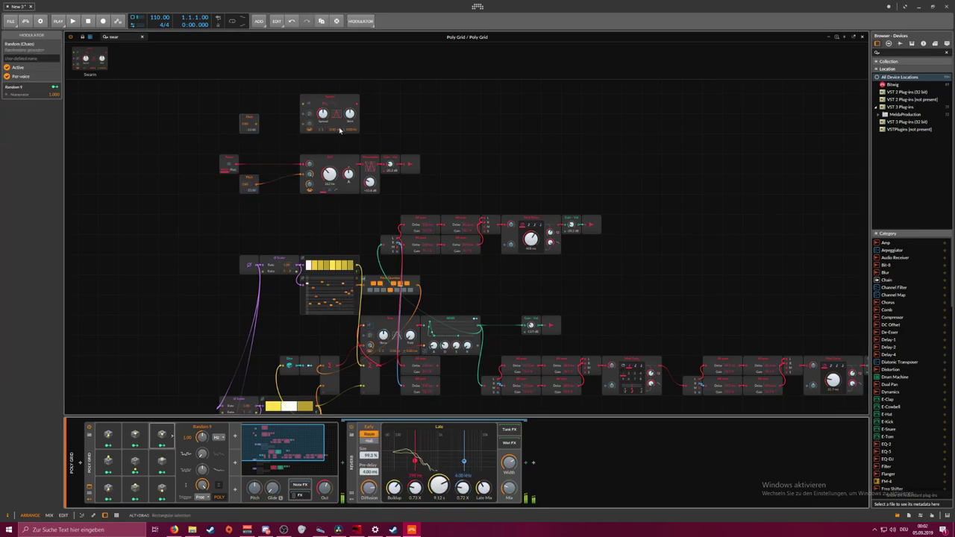
Copy the noise chain's Gain and audio output modules behind the Swarm oscillator and raise the copied Gain's level
click(410, 161)
key(ctrl+c)
click(386, 118)
key(ctrl+v)
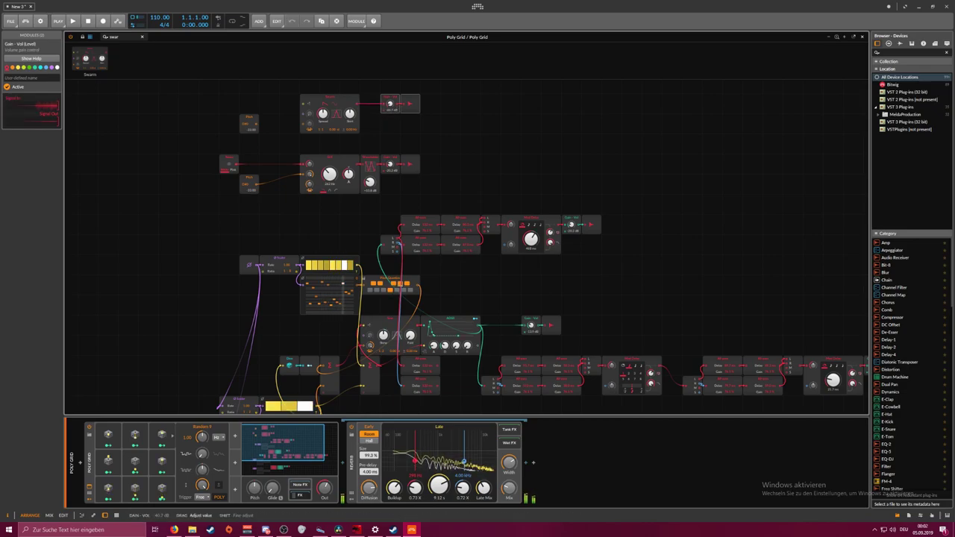
drag(391, 105, 390, 101)
Find the filter modules and insert an SVF between the Swarm oscillator and its Gain
click(114, 36)
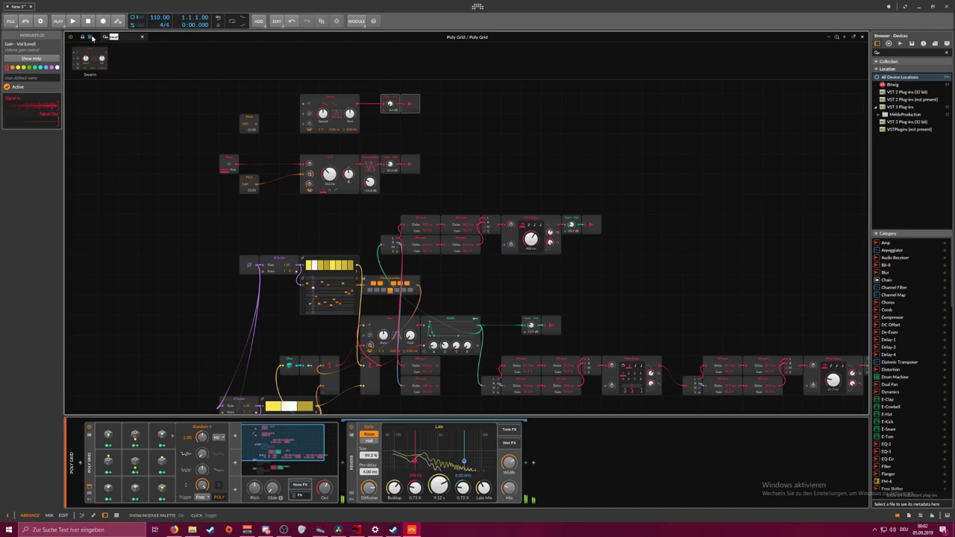
text(filter)
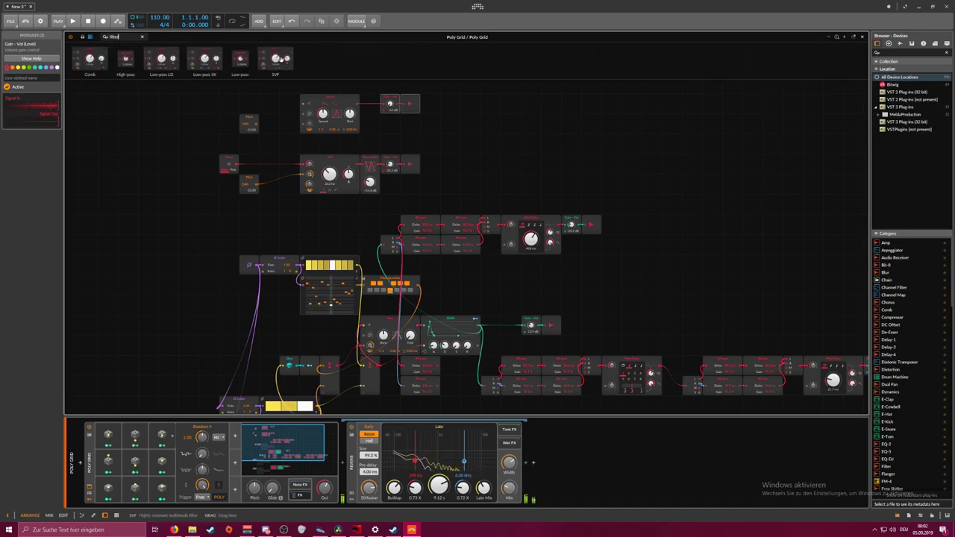
drag(349, 103, 431, 95)
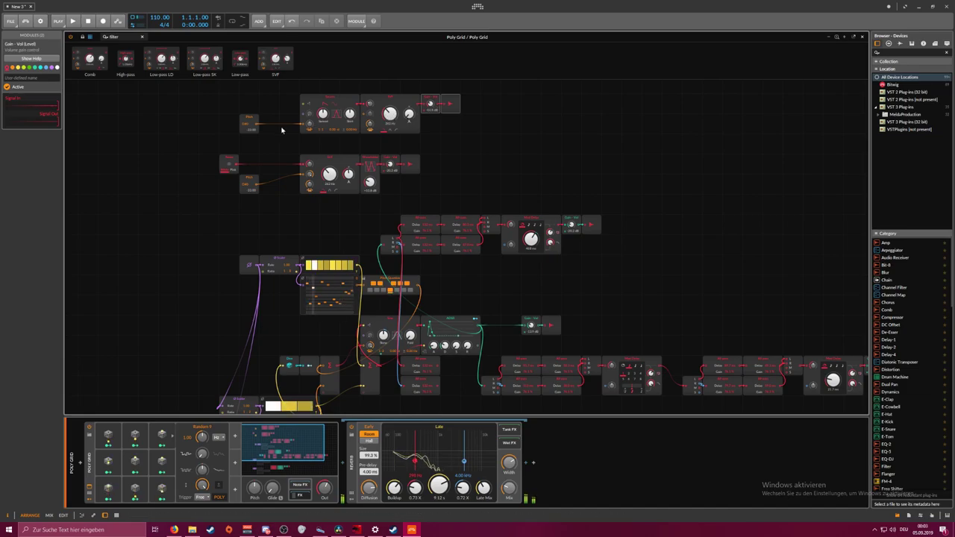
Adjust the Swarm's pitch input, the value of its Pitch module, and the level of the Gain after its SVF
drag(311, 127, 311, 149)
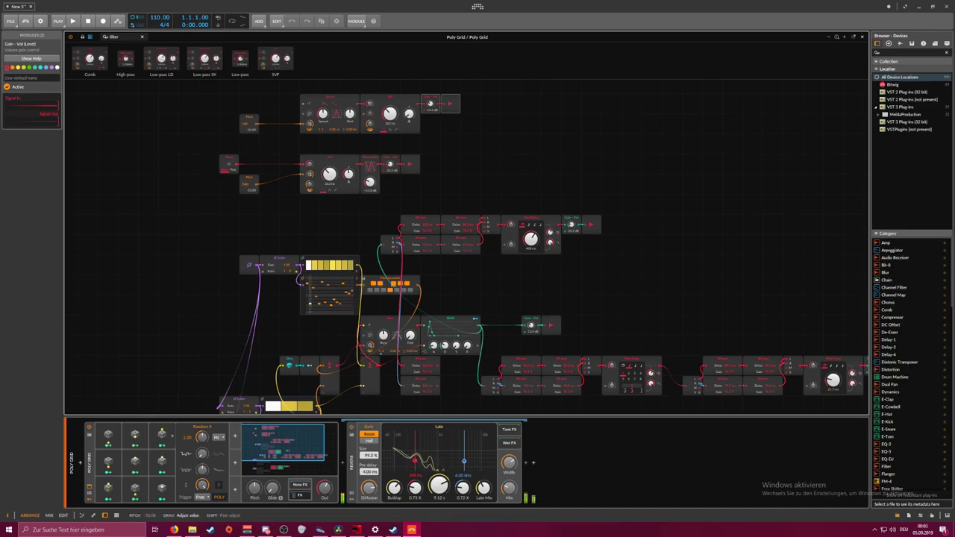
drag(248, 124, 248, 118)
mouse_move(430, 105)
mouse_down()
mouse_move(430, 92)
mouse_move(431, 104)
mouse_up()
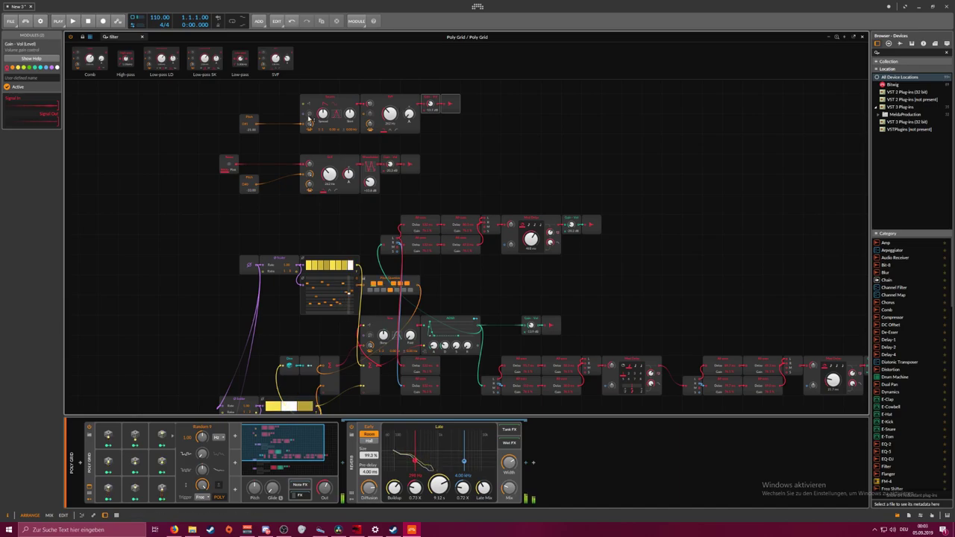
drag(244, 127, 244, 126)
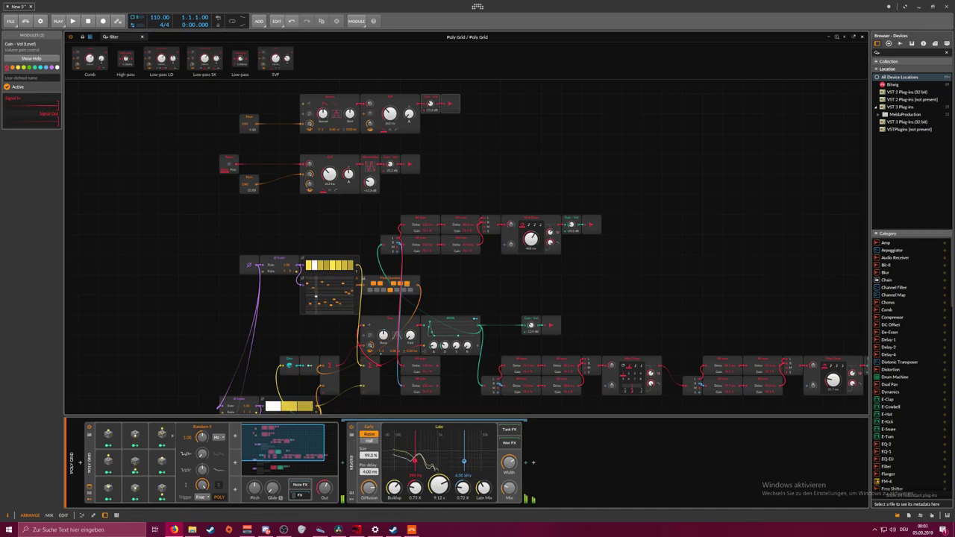
Adjust the Swarm chain's SVF resonance, reduce the Swarm's Spread, and retune its Pitch module
drag(408, 113, 408, 113)
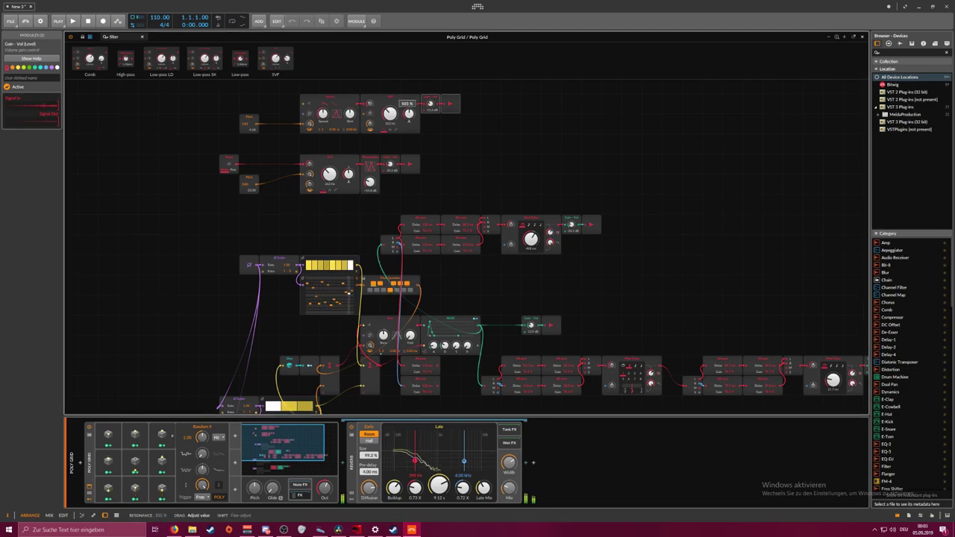
drag(323, 113, 322, 113)
drag(251, 129, 252, 130)
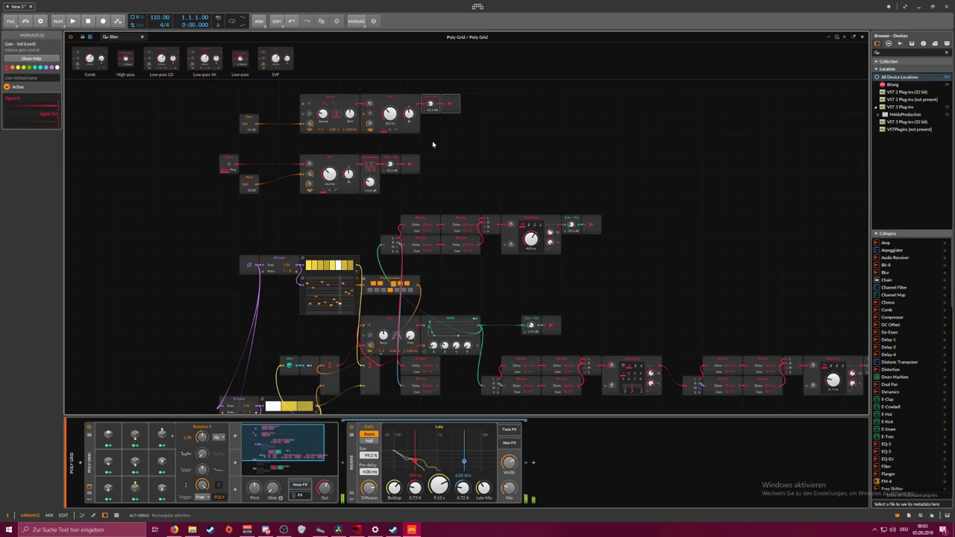
Shorten the uppermost effects chain's Mod Delay time and close the Poly Grid editor
drag(530, 238, 530, 260)
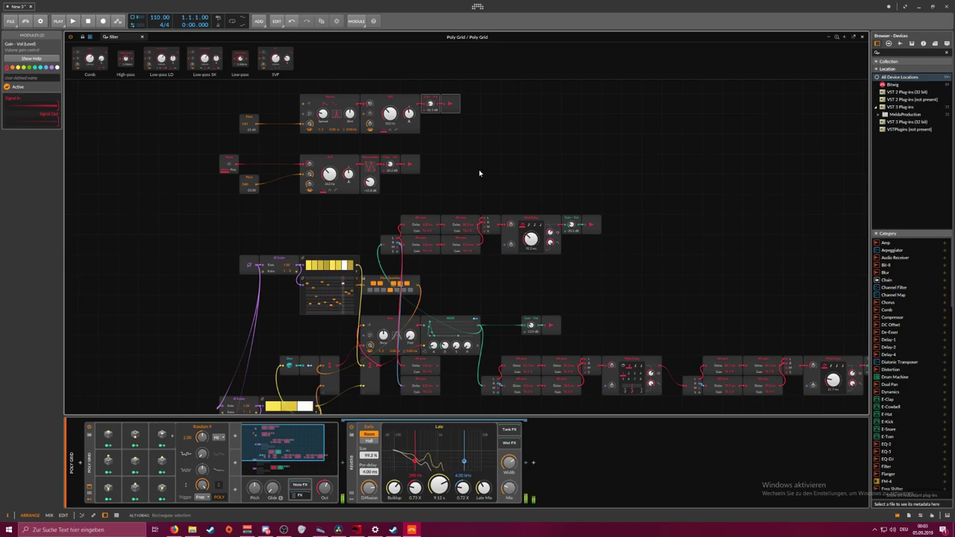
drag(480, 172, 536, 203)
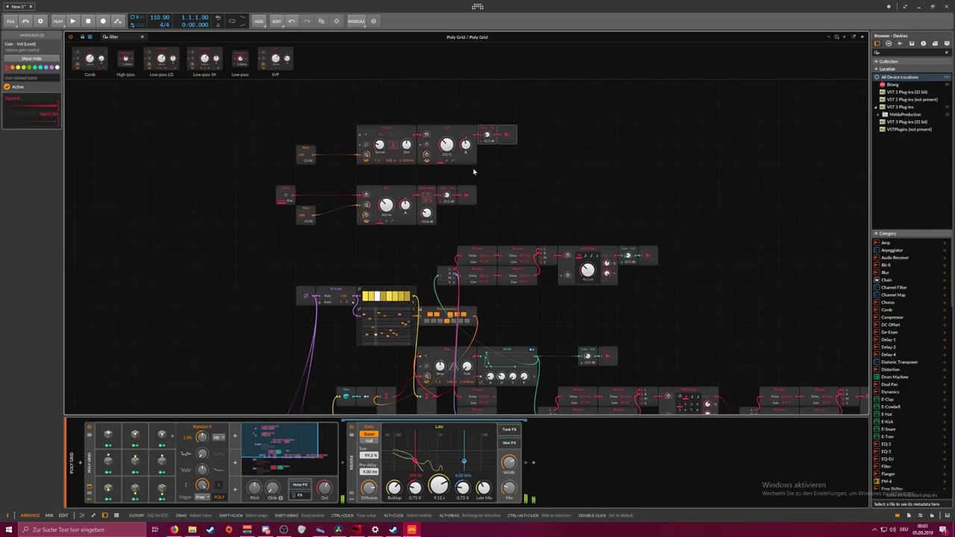
scroll(518, 169, down, 4)
scroll(525, 125, down, 3)
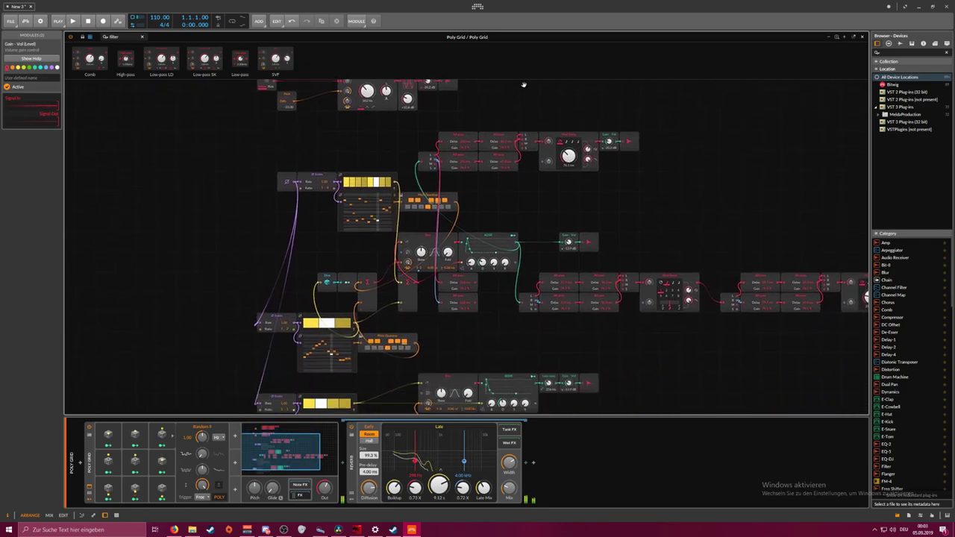
click(862, 36)
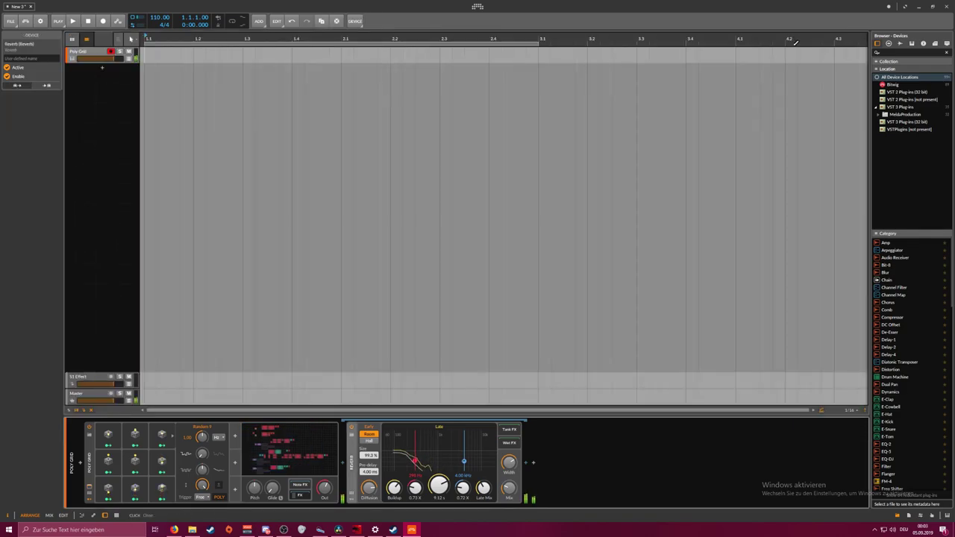
Add a second instrument track loaded with the Polysynth device and select that track
click(119, 72)
click(105, 68)
text(poly)
key(Down)
key(Down)
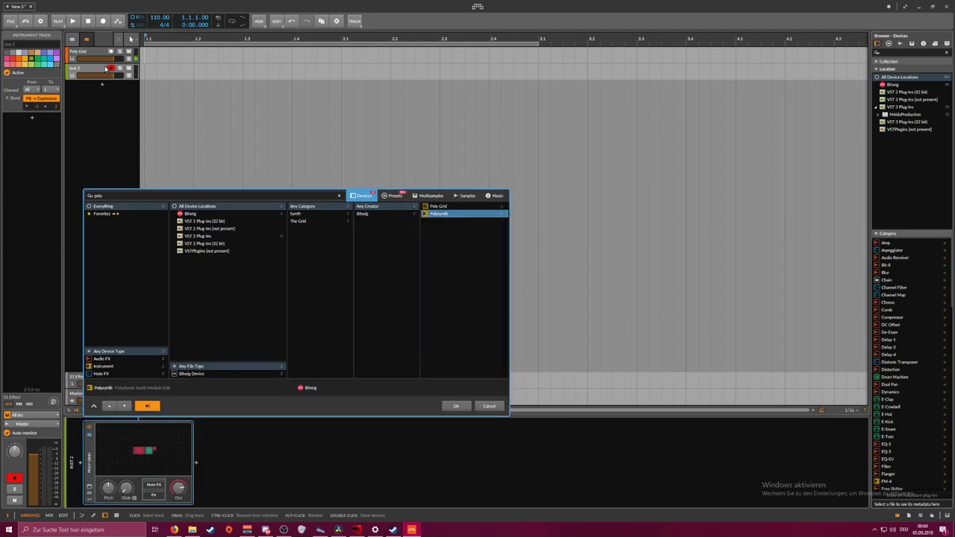
key(Return)
key(Up)
click(104, 68)
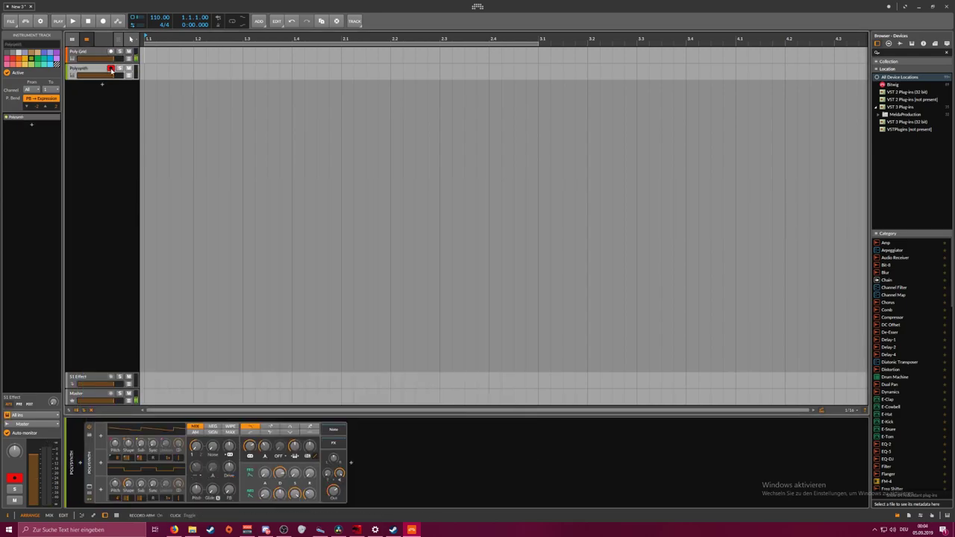
Lower the Polysynth's output level and filter cutoff, and change the unison voice count of its first oscillator
drag(334, 491, 333, 512)
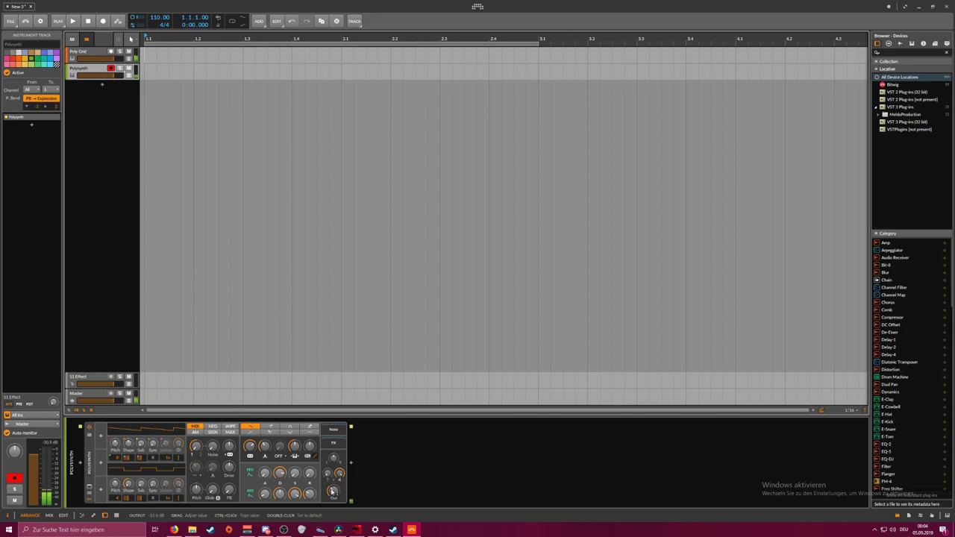
drag(333, 491, 333, 492)
drag(166, 458, 167, 453)
drag(250, 446, 250, 463)
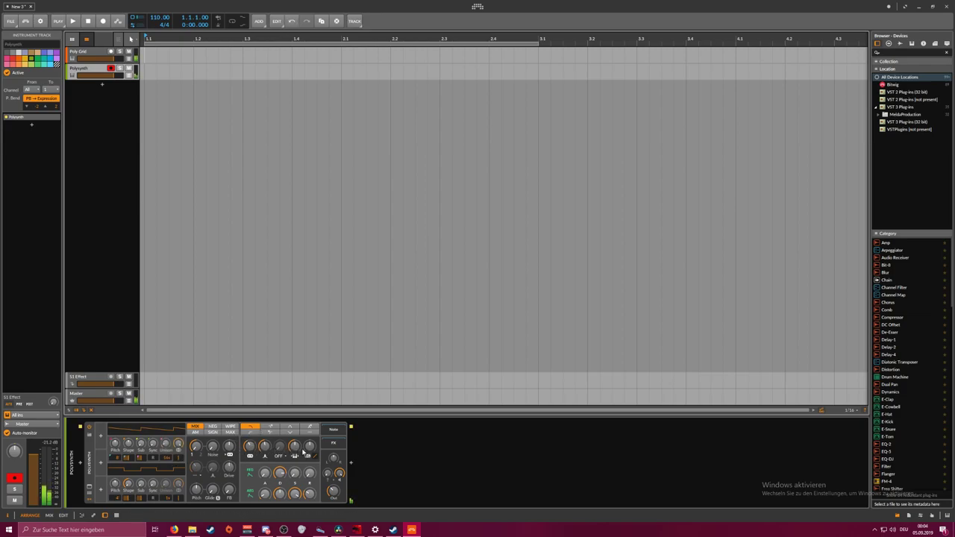
Insert the Kitschverb FX Grid preset after the Polysynth
click(351, 464)
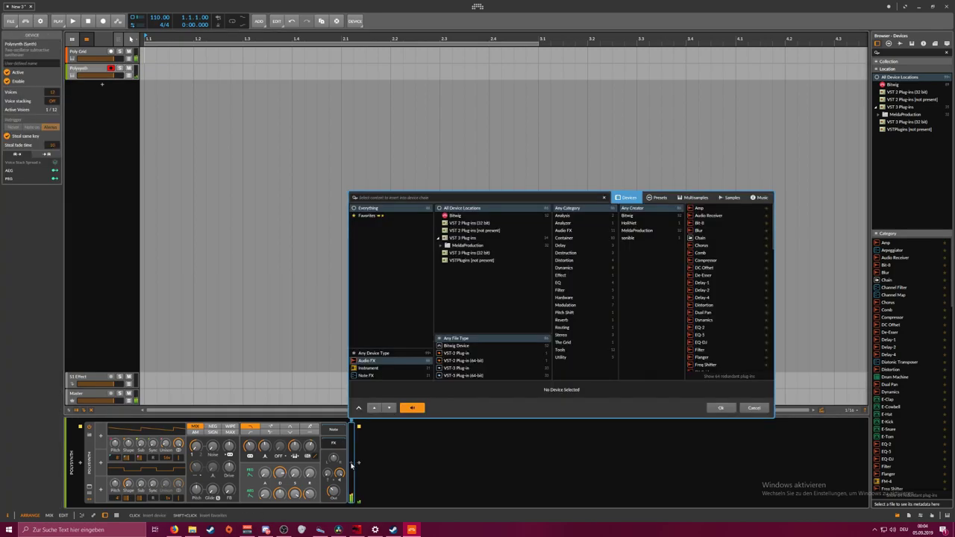
text(k)
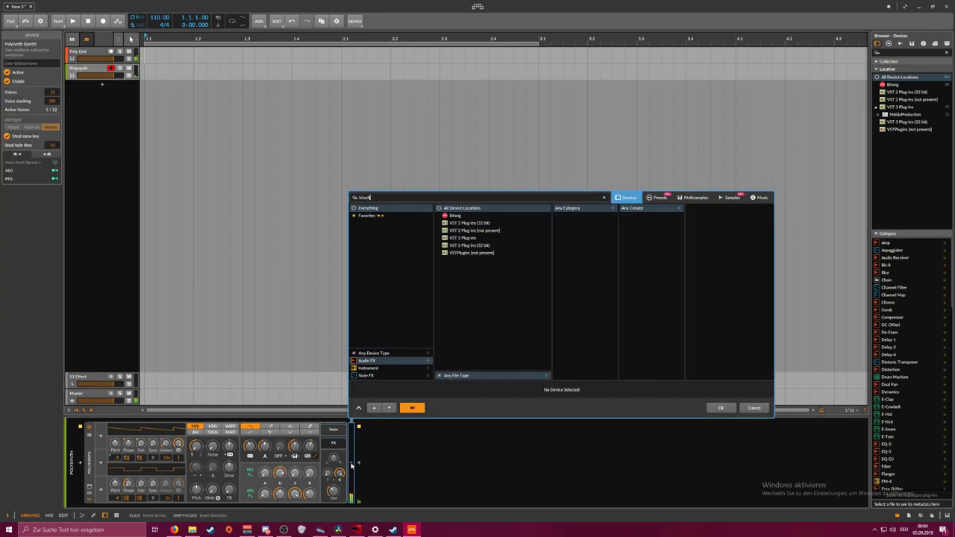
text(itsch)
click(660, 197)
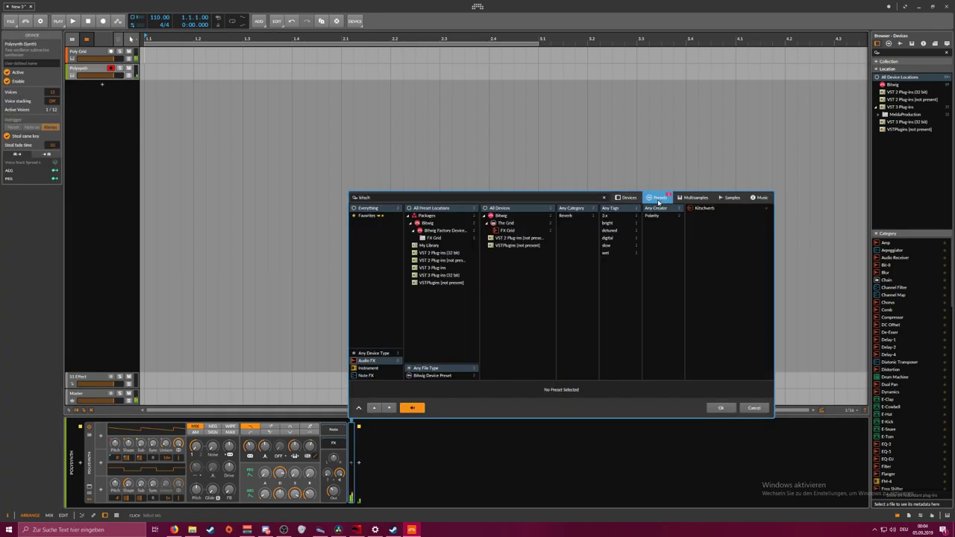
double_click(703, 208)
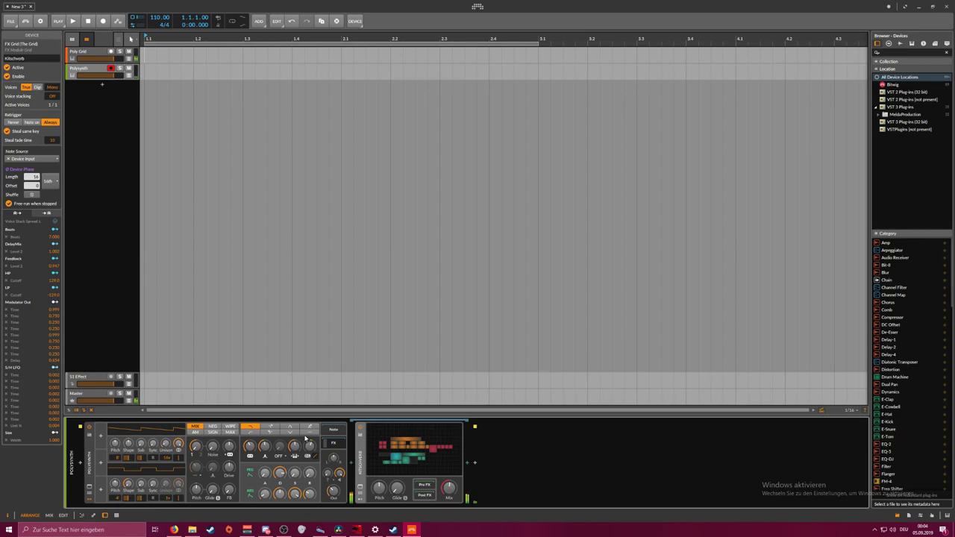
Lengthen the Polysynth's amp and filter envelope times, and raise the unison detune of its first oscillator
drag(265, 494, 265, 485)
drag(265, 474, 265, 468)
drag(165, 445, 165, 443)
drag(265, 475, 281, 486)
drag(310, 493, 310, 485)
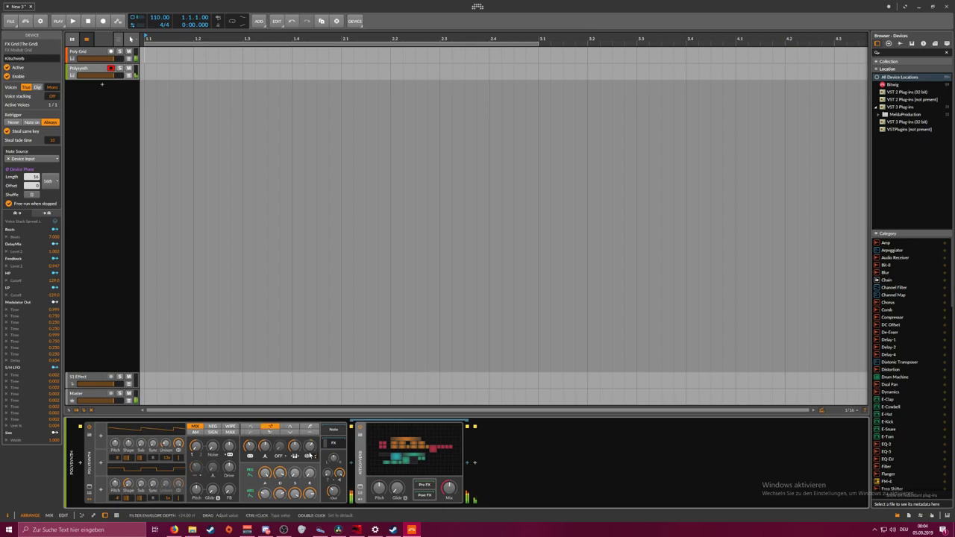
Fine-tune the Polysynth's output section, filter cutoff and filter envelope depth
drag(338, 473, 339, 472)
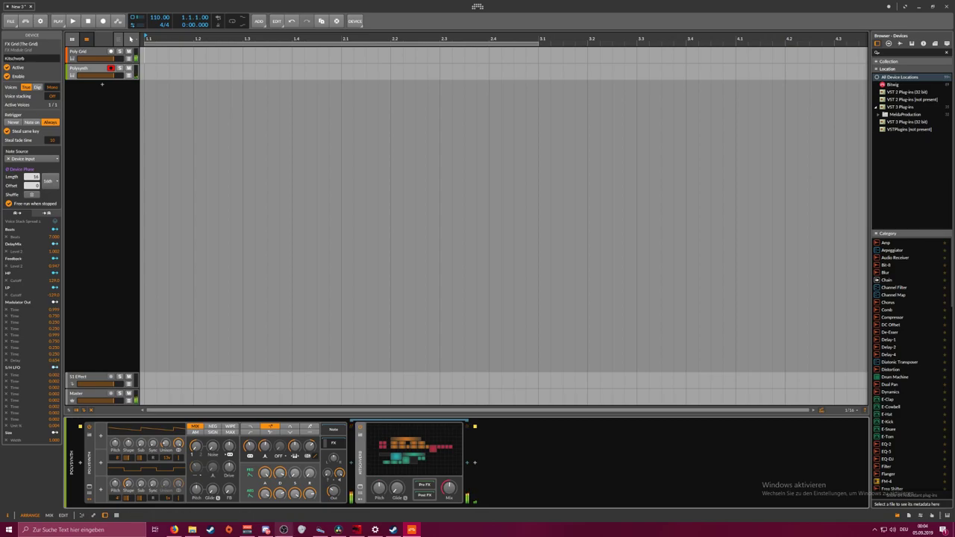
drag(333, 493, 333, 481)
drag(250, 449, 250, 448)
drag(309, 448, 310, 444)
Set the Kitschverb mix to 56 %, show its macro controls, and balance the Polysynth's output level against it
drag(448, 487, 449, 485)
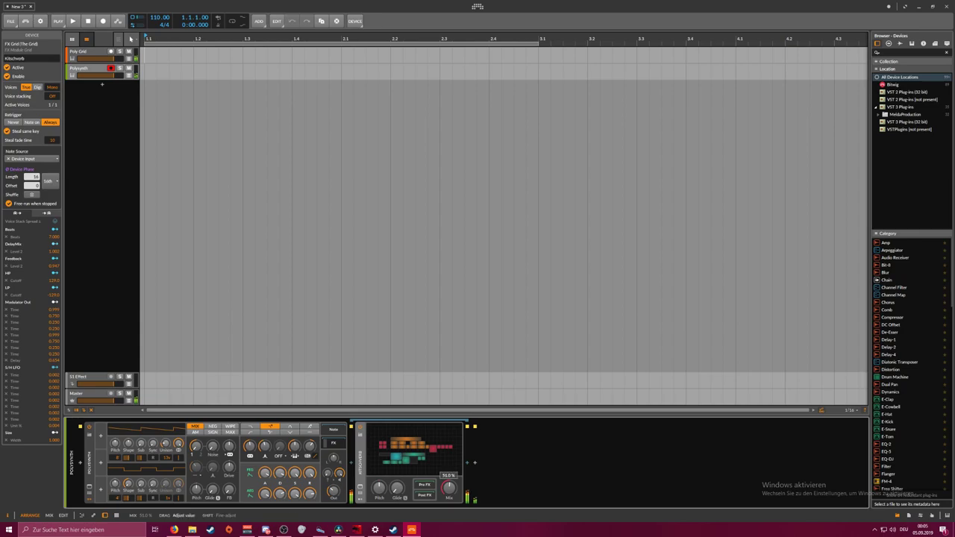
click(362, 500)
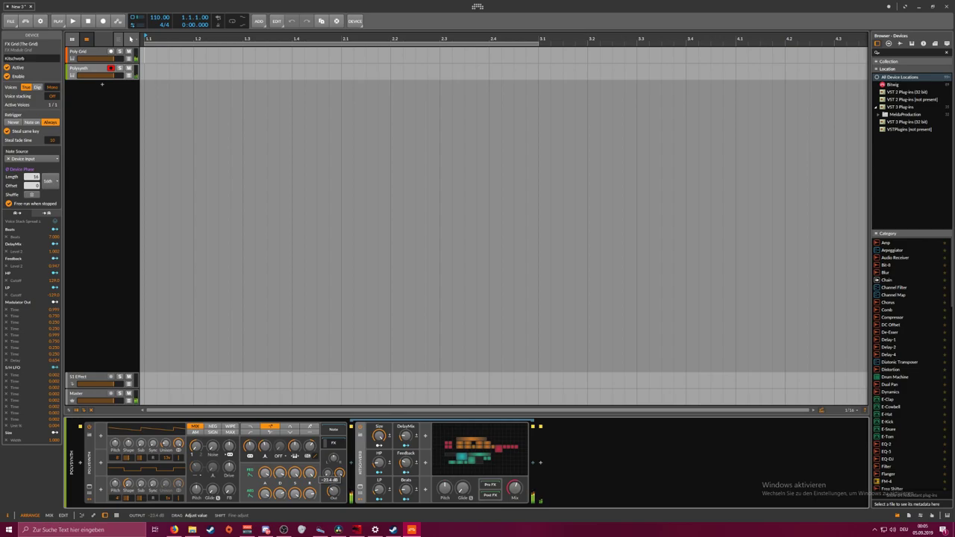
drag(337, 492, 338, 493)
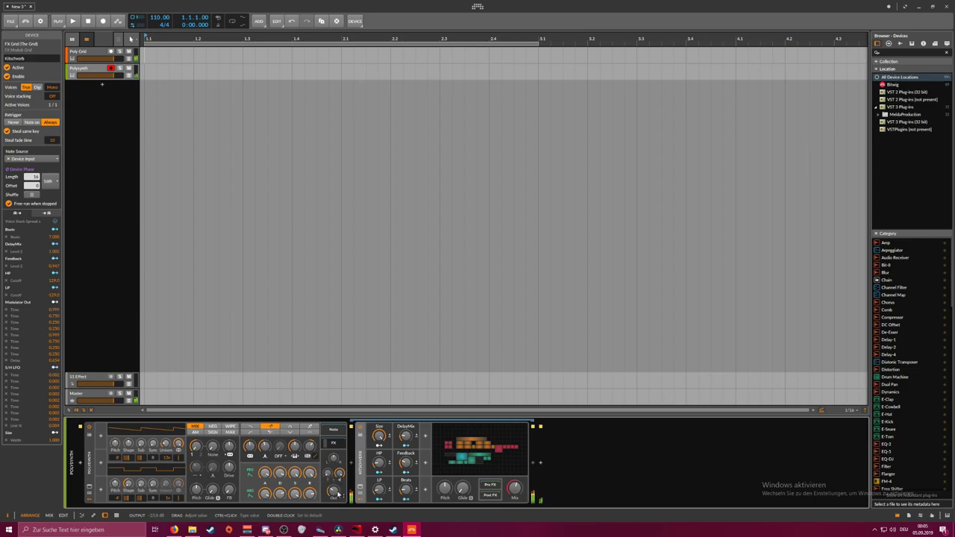
drag(514, 489, 523, 490)
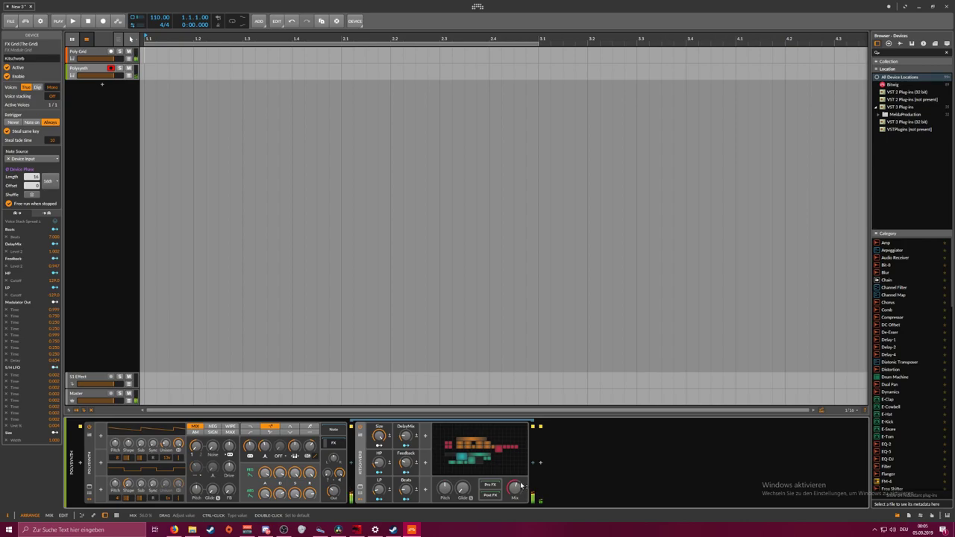
drag(334, 492, 334, 490)
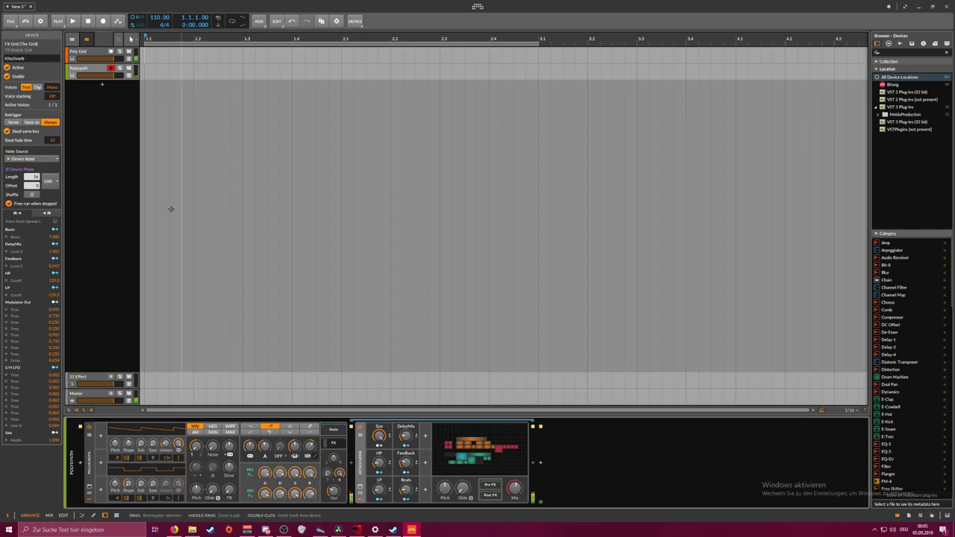
Select the Poly Grid track and trim the Poly Grid device's output level
key(Up)
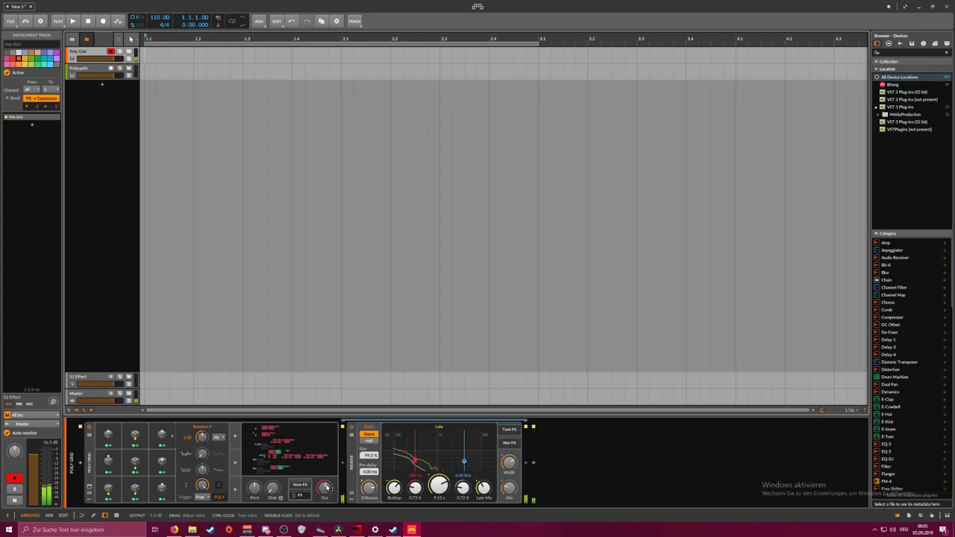
key(alt+Tab)
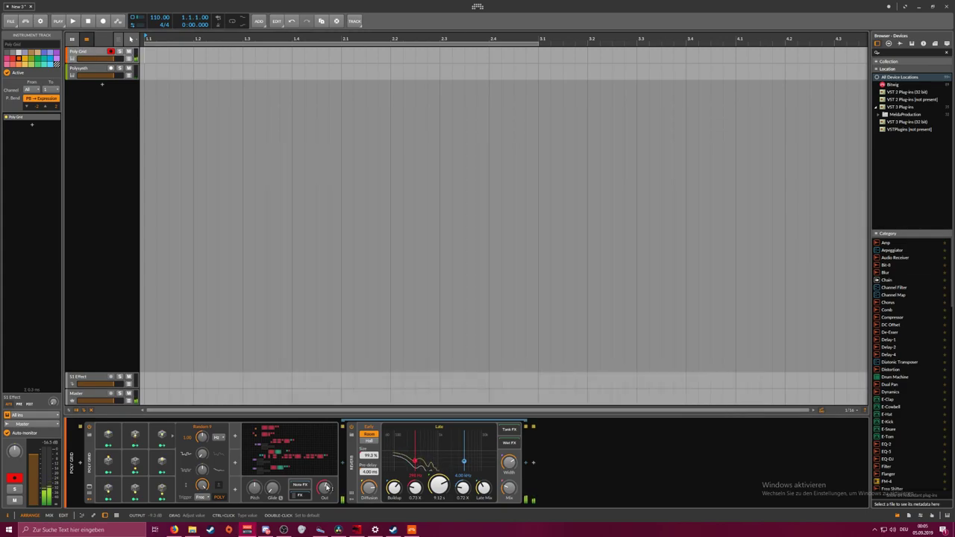
drag(325, 488, 325, 489)
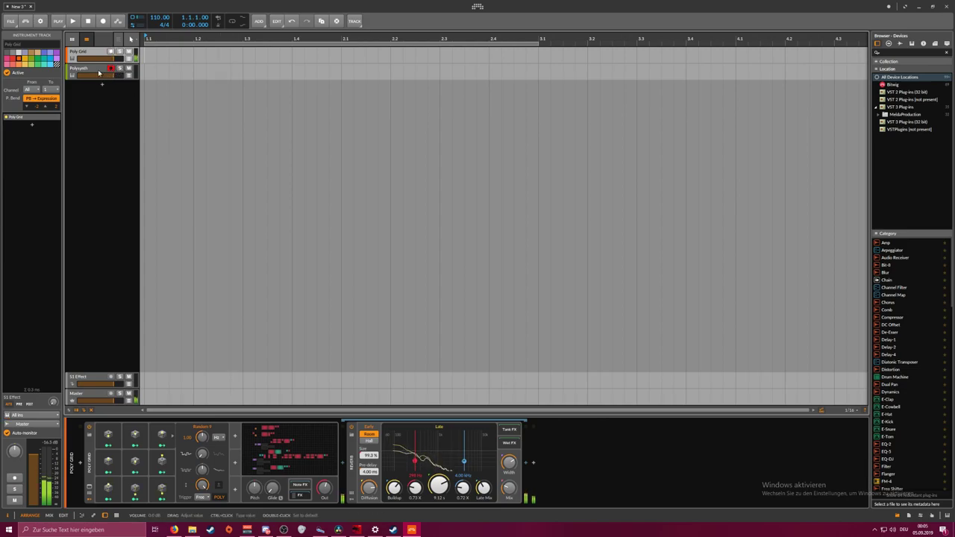
Switch back and forth between the Poly Grid and Polysynth tracks to check which one is record-armed
click(100, 69)
click(100, 53)
click(100, 68)
click(100, 53)
click(100, 69)
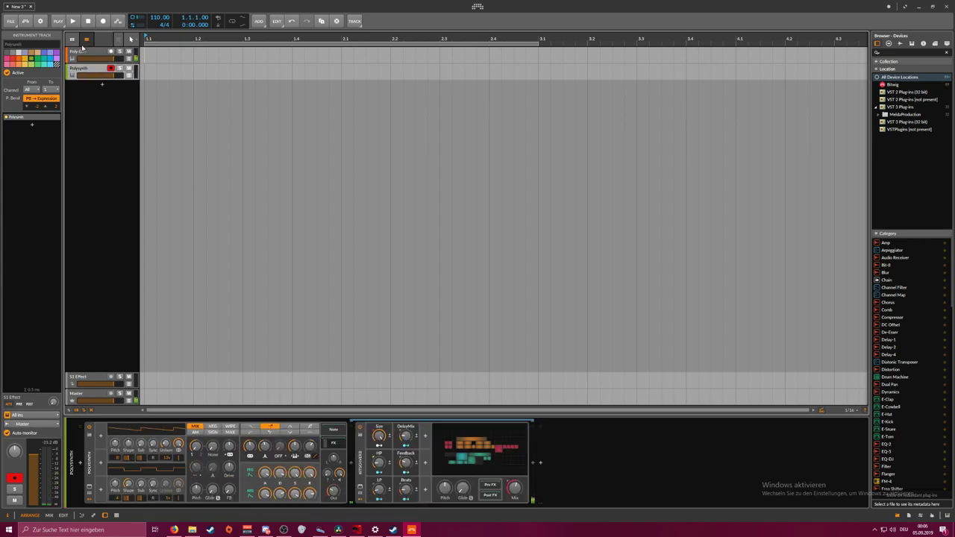
click(91, 49)
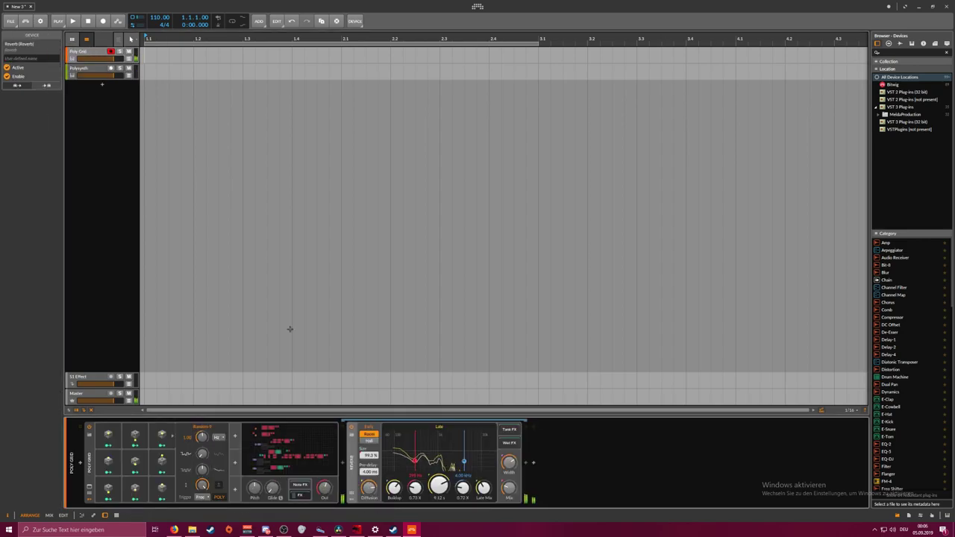
Open the Poly Grid editor, start playback, look over the sequenced melody chains, and close the editor
click(292, 450)
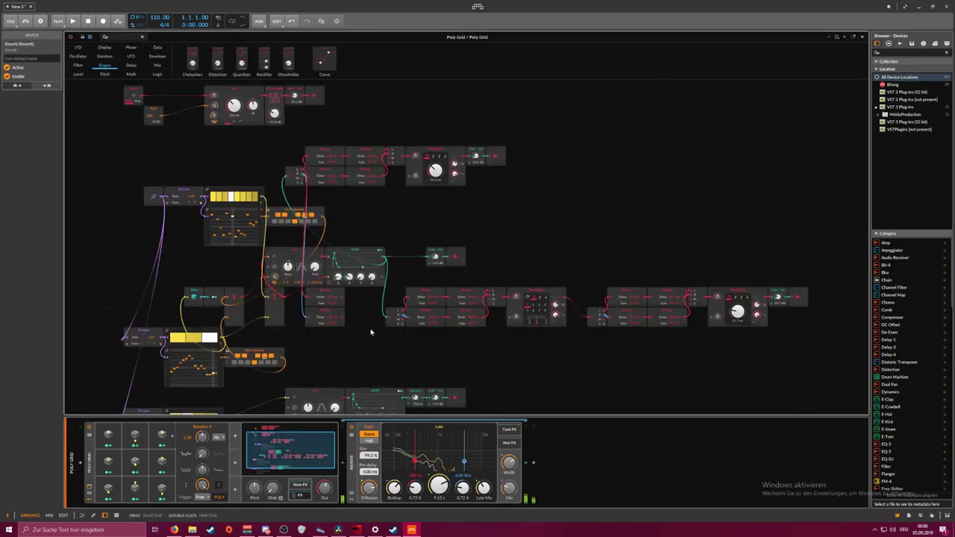
click(73, 21)
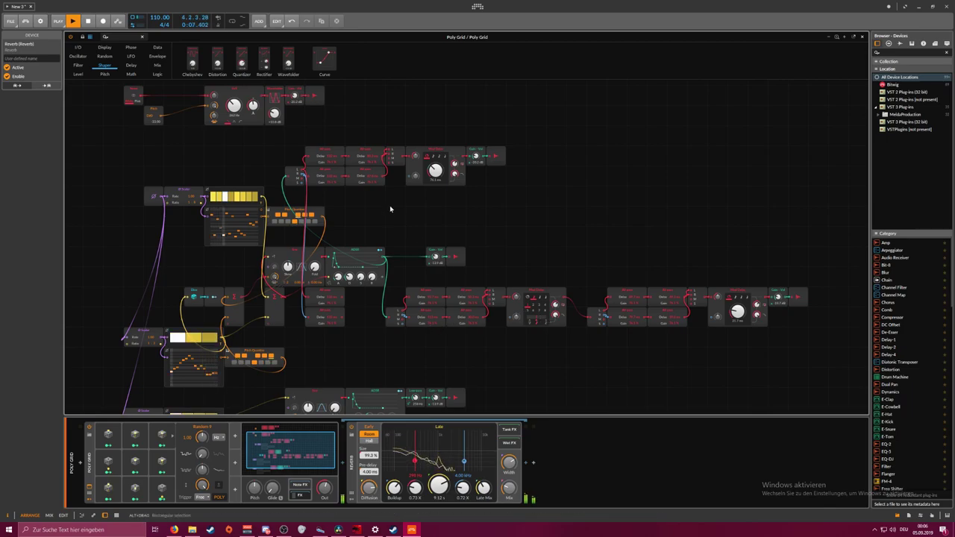
drag(377, 220, 392, 165)
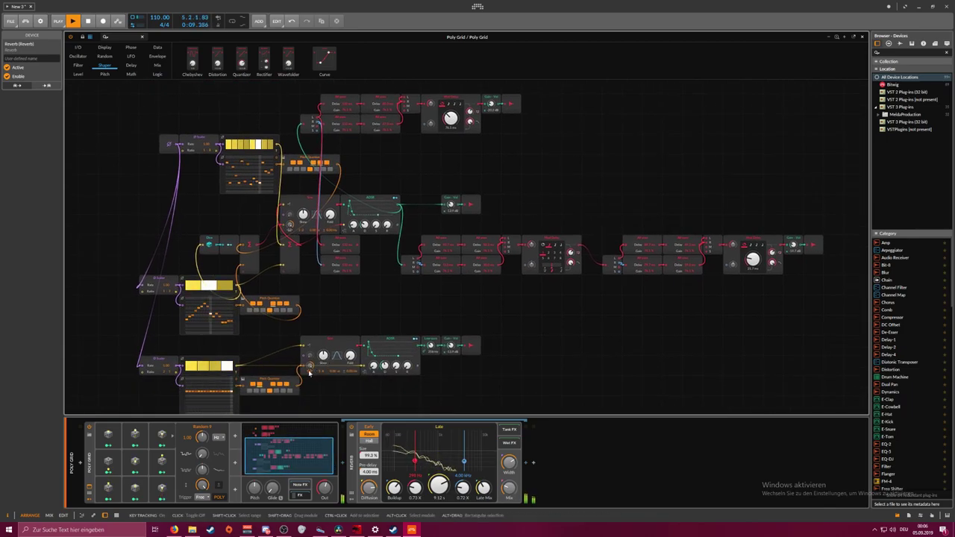
drag(332, 328, 368, 364)
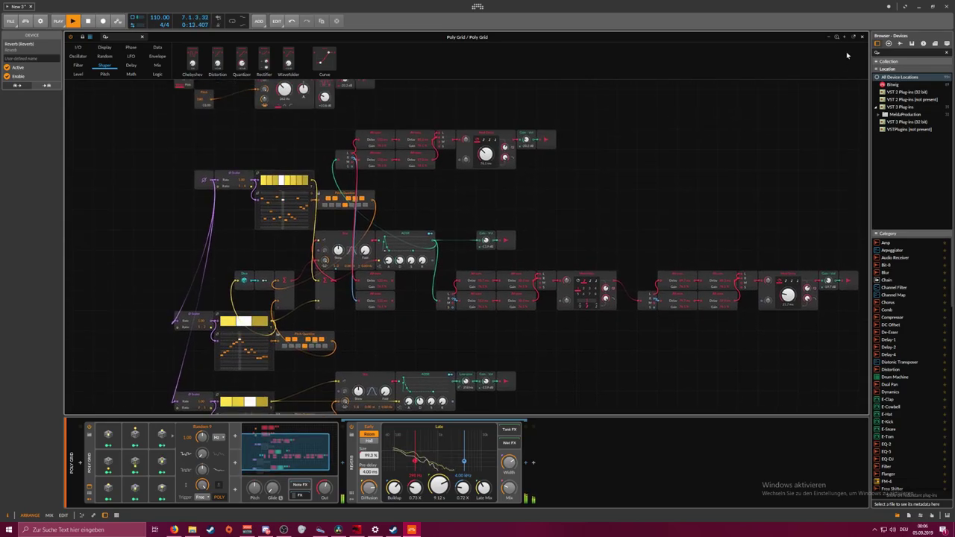
click(864, 37)
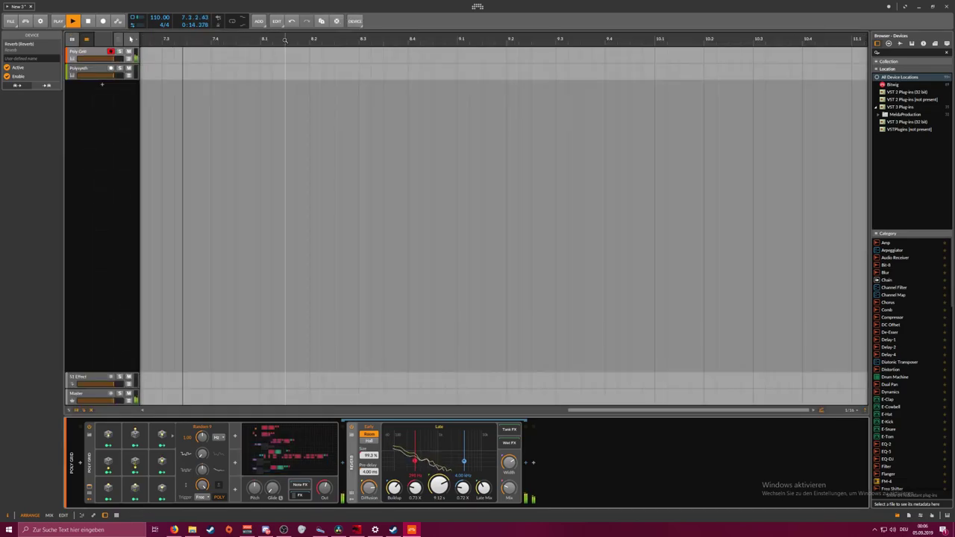
Select the Polysynth track and turn off auto-arm for instrument tracks in the Recording settings
click(105, 70)
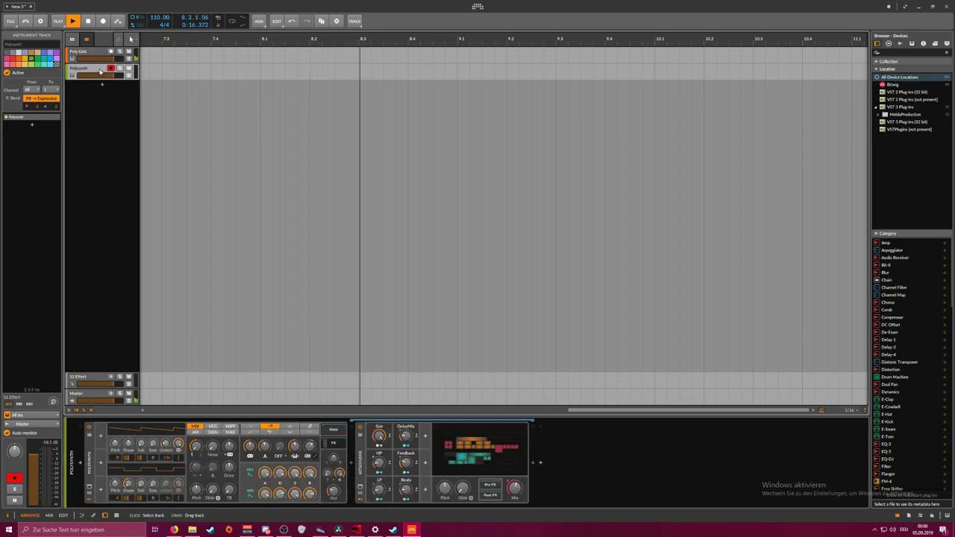
click(26, 22)
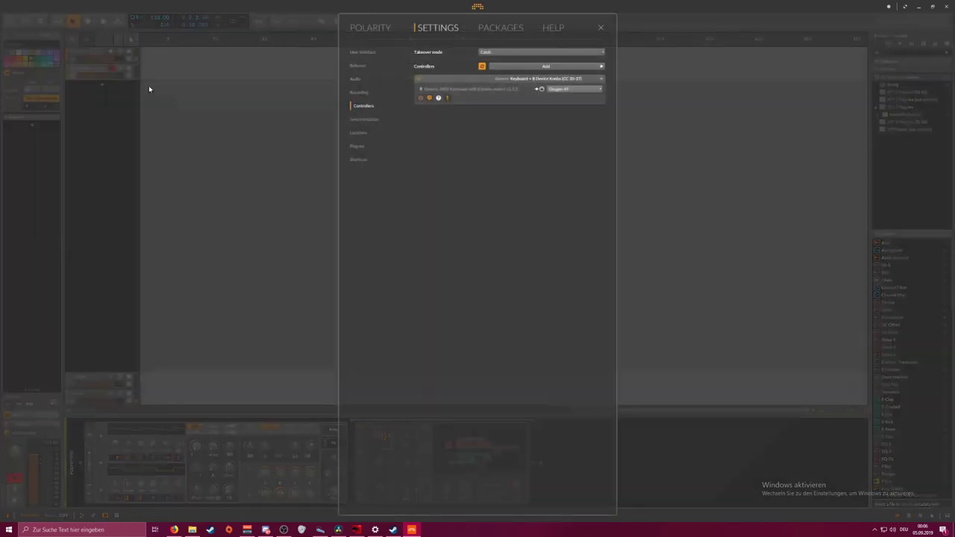
click(360, 67)
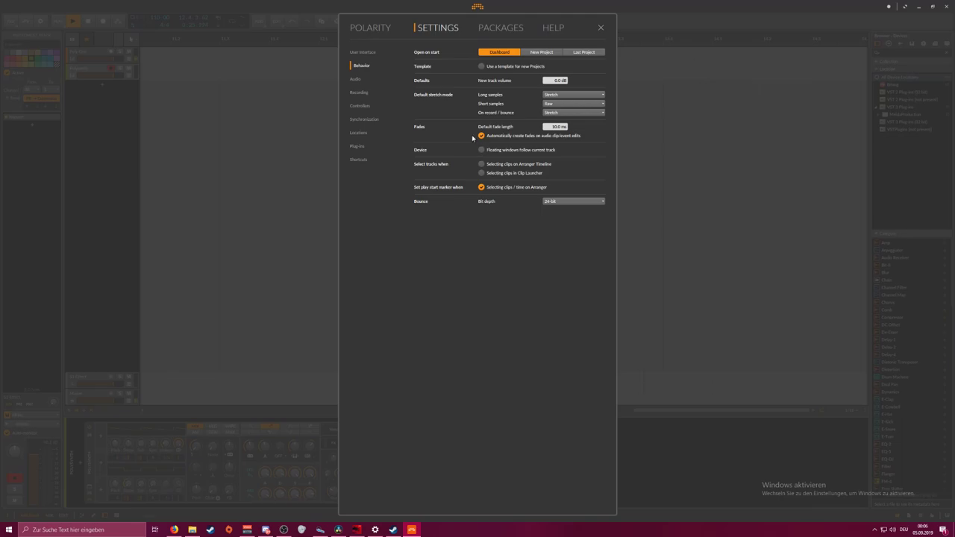
click(356, 79)
click(361, 92)
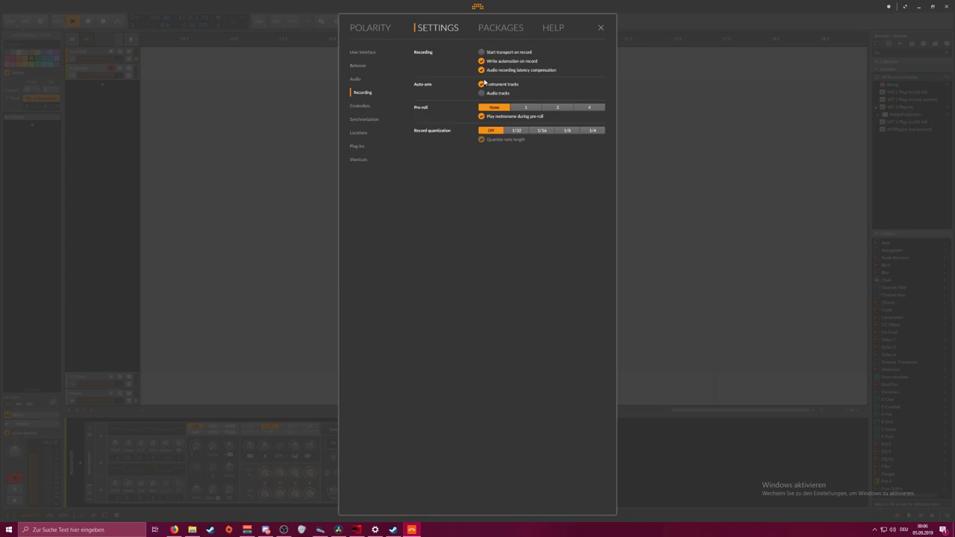
click(597, 28)
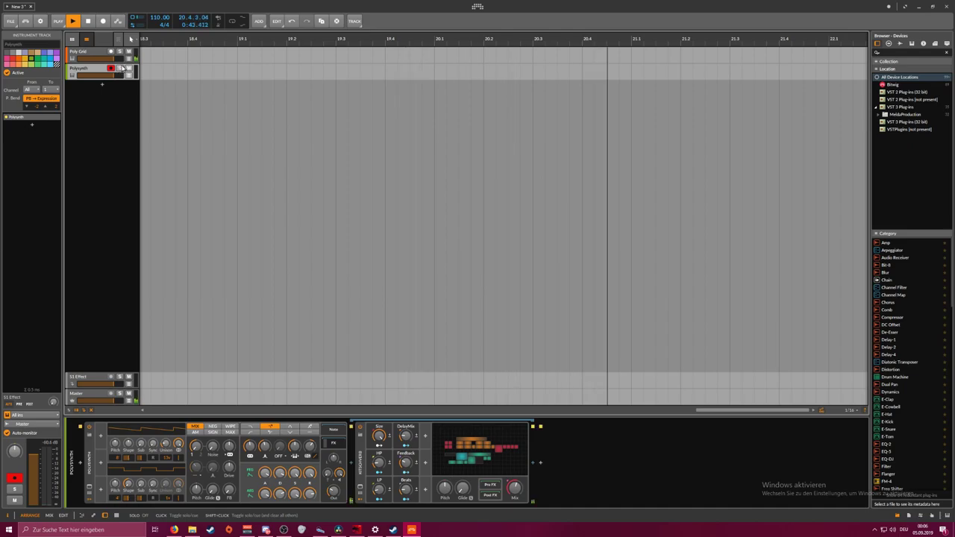
Open the Poly Grid track's patch during playback and examine its Swarm, noise and delay chains before closing the editor
click(96, 52)
double_click(293, 438)
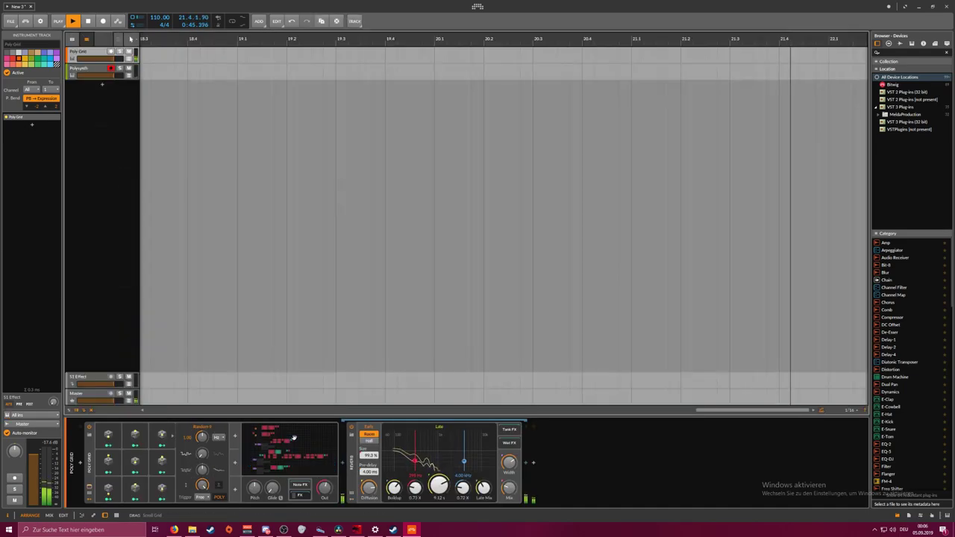
click(293, 439)
drag(265, 172, 367, 215)
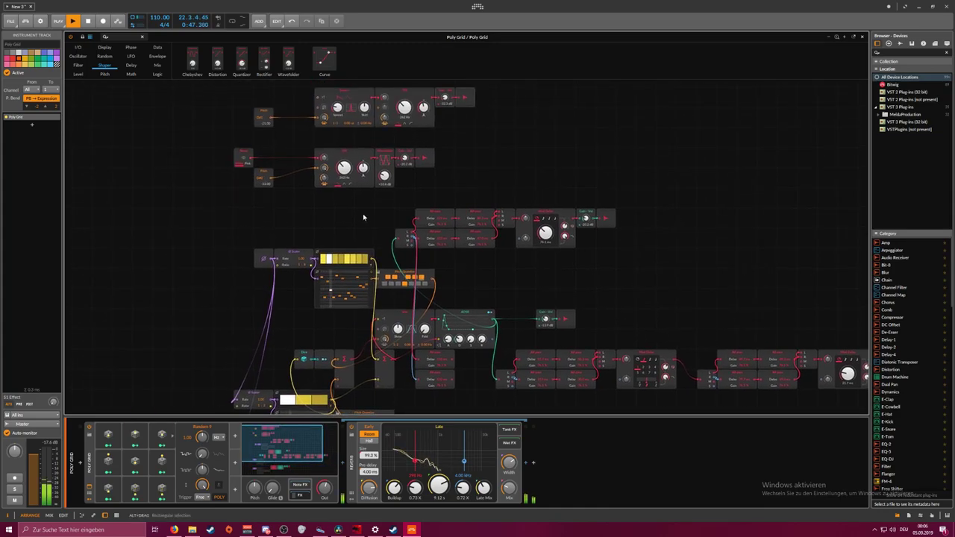
click(348, 168)
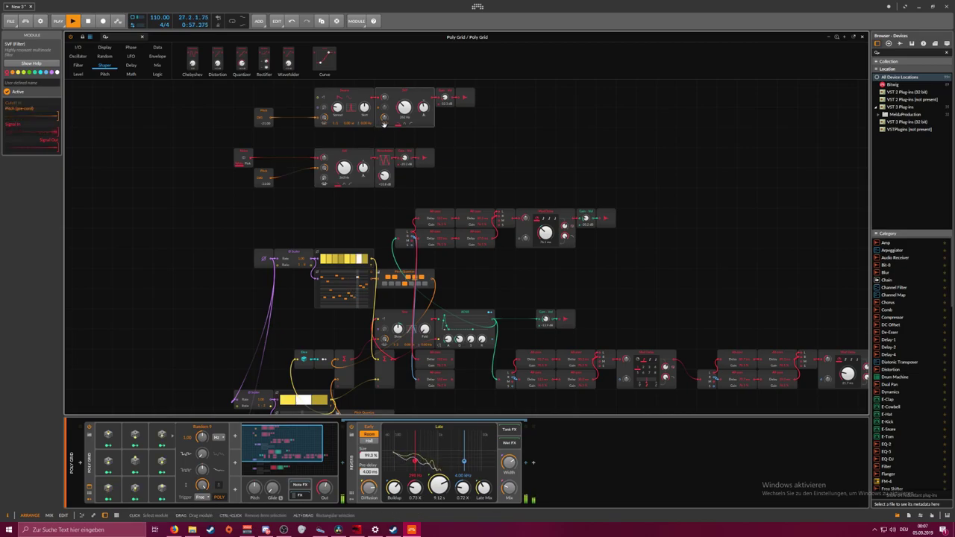
drag(629, 245, 586, 170)
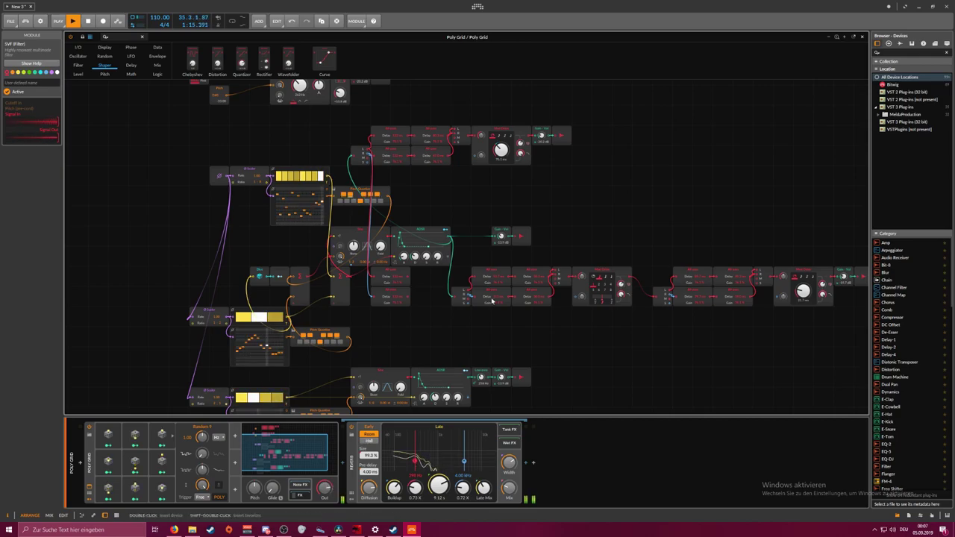
click(863, 36)
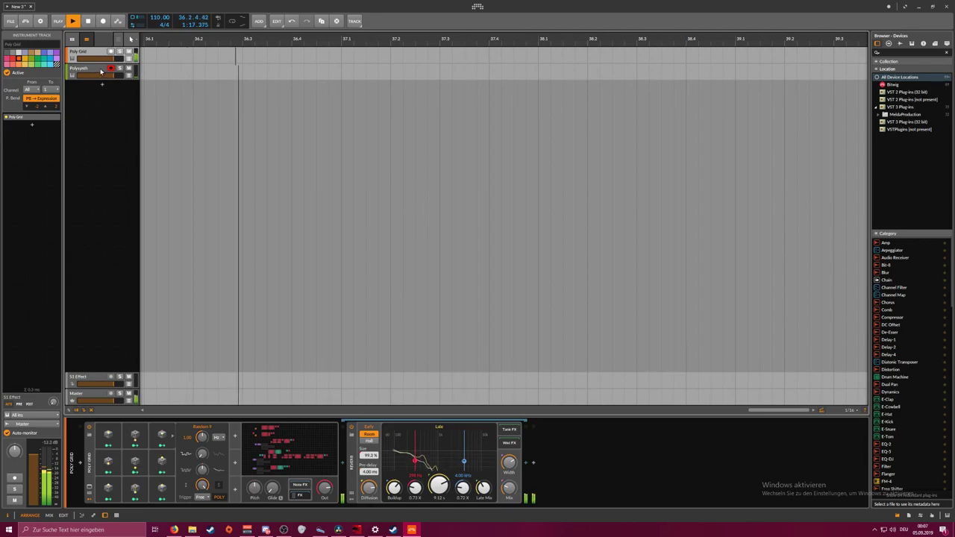
Select the Polysynth track and stop the running playback
click(115, 75)
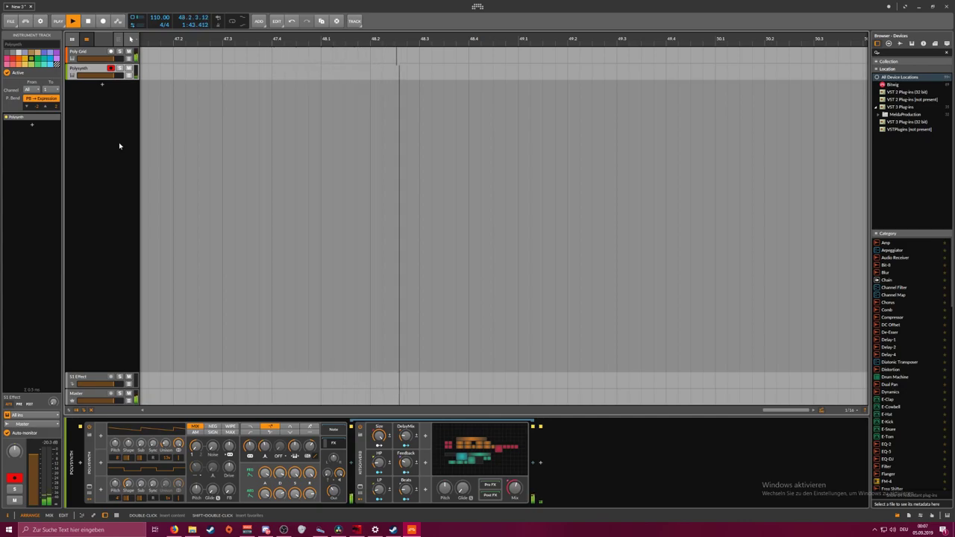
drag(171, 39, 357, 34)
click(89, 21)
drag(150, 37, 274, 38)
mouse_move(173, 37)
mouse_down()
mouse_move(165, 50)
mouse_move(187, 64)
mouse_move(170, 35)
mouse_up()
double_click(150, 67)
click(147, 39)
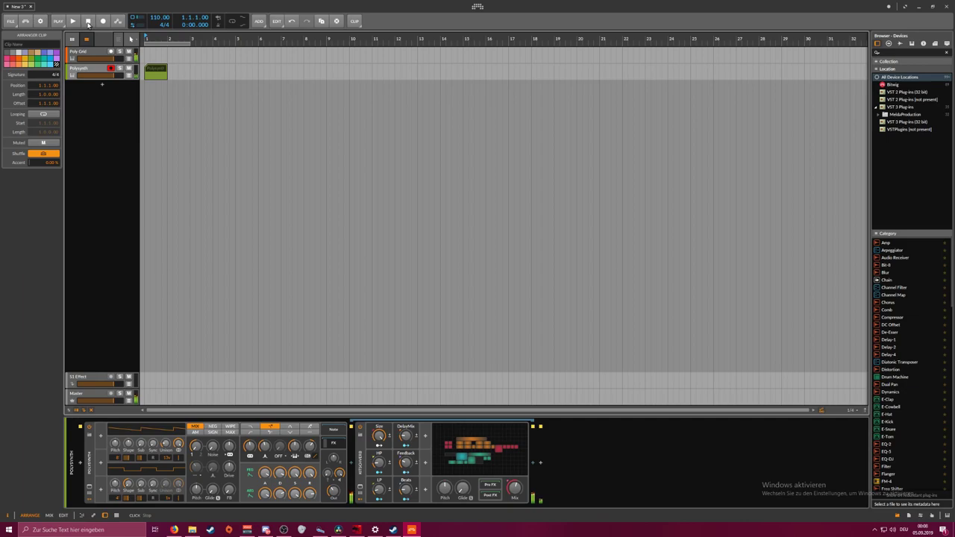
key(Delete)
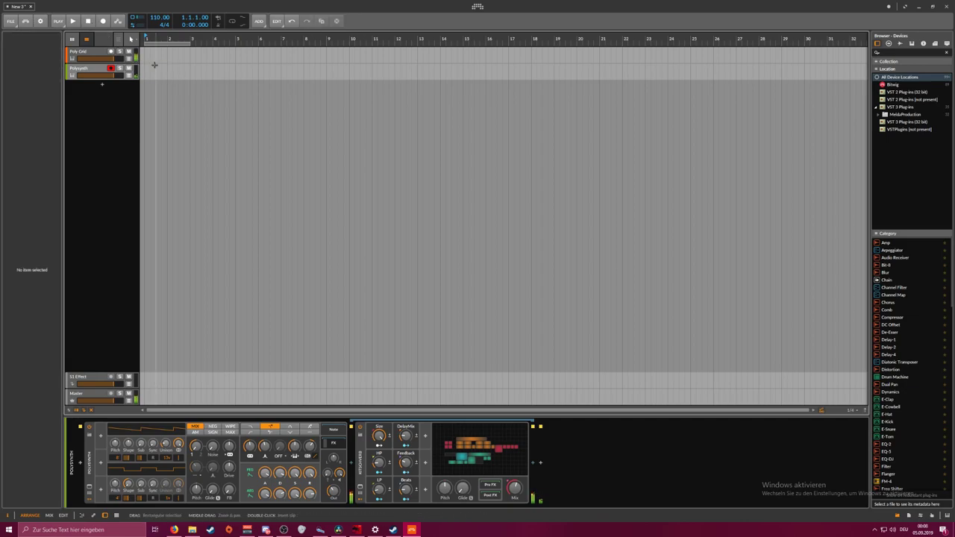
Record a performance on the Polysynth track from bar 1 for about 38 bars, ending with recording switched off
click(74, 22)
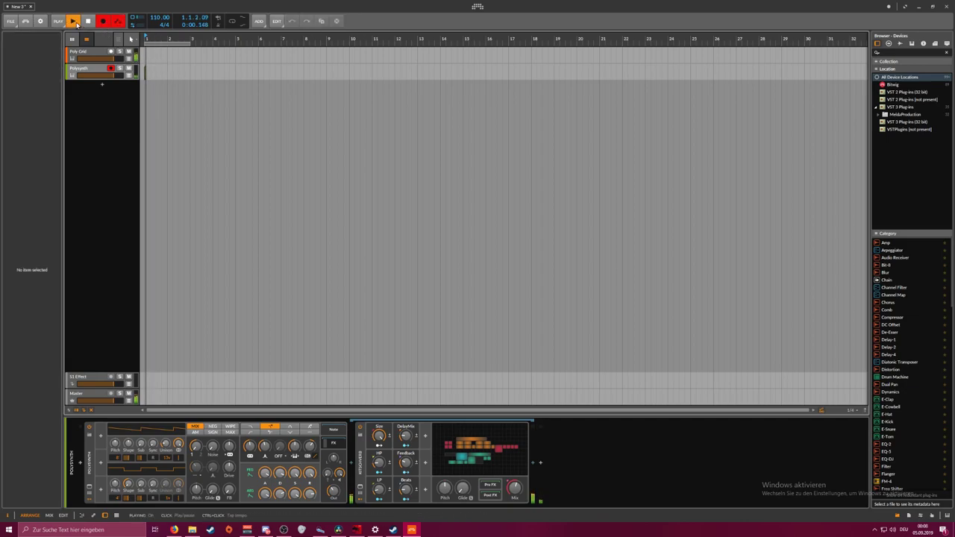
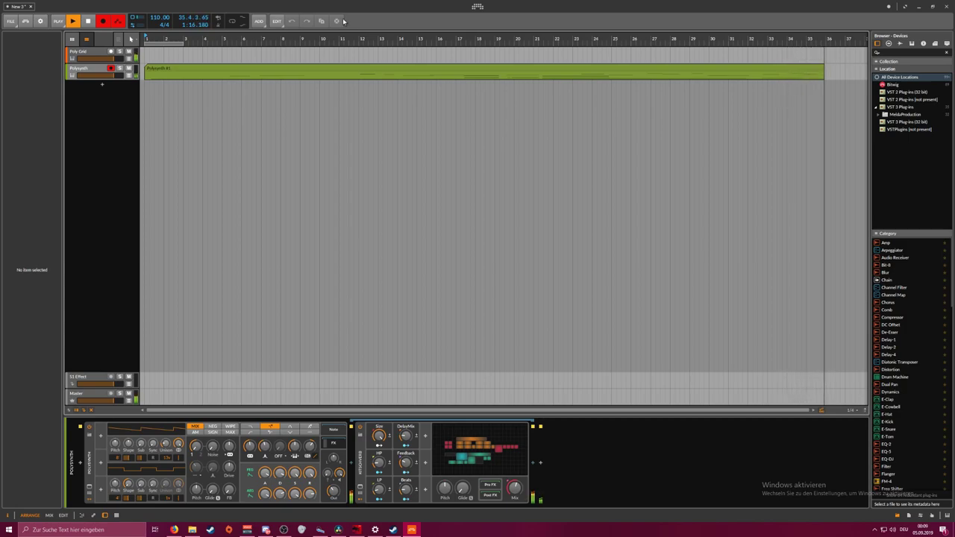
drag(329, 38, 203, 38)
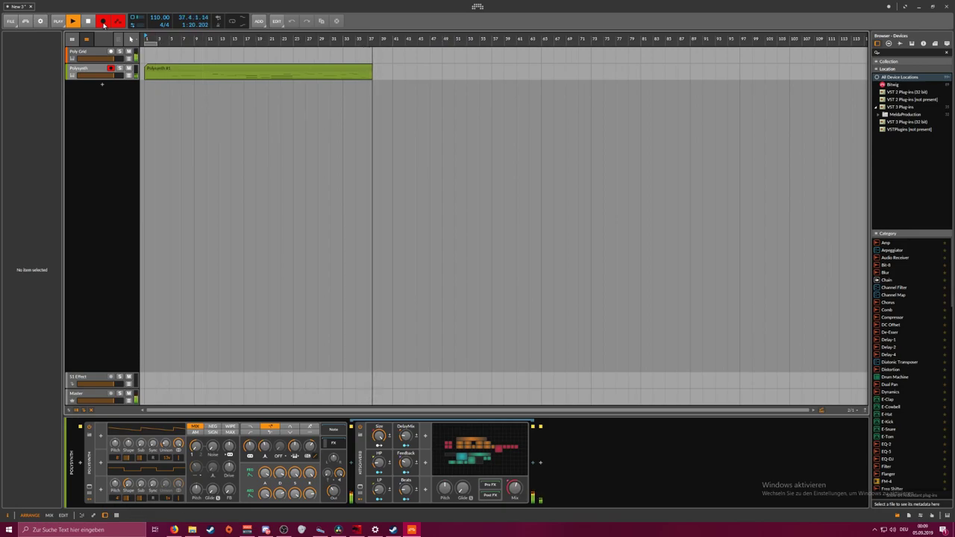
drag(169, 37, 169, 19)
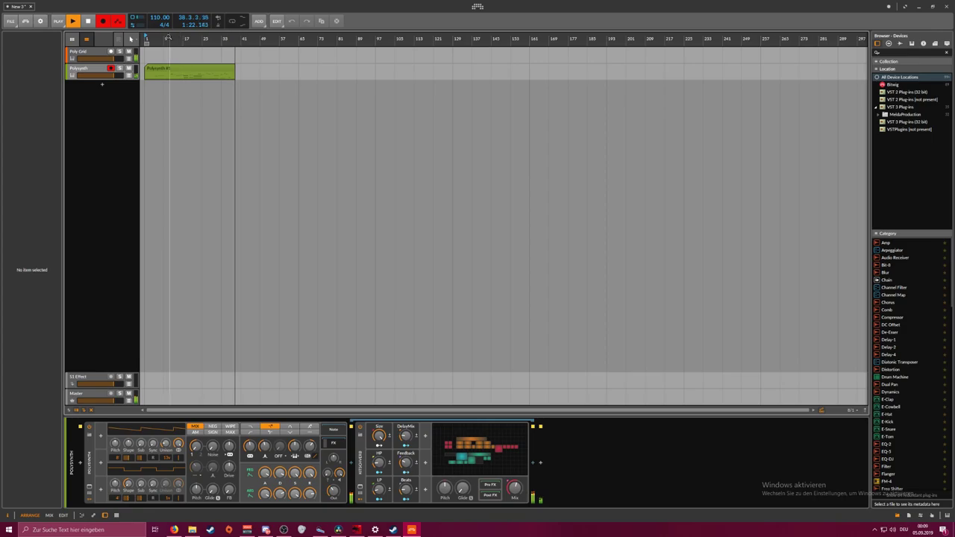
click(103, 22)
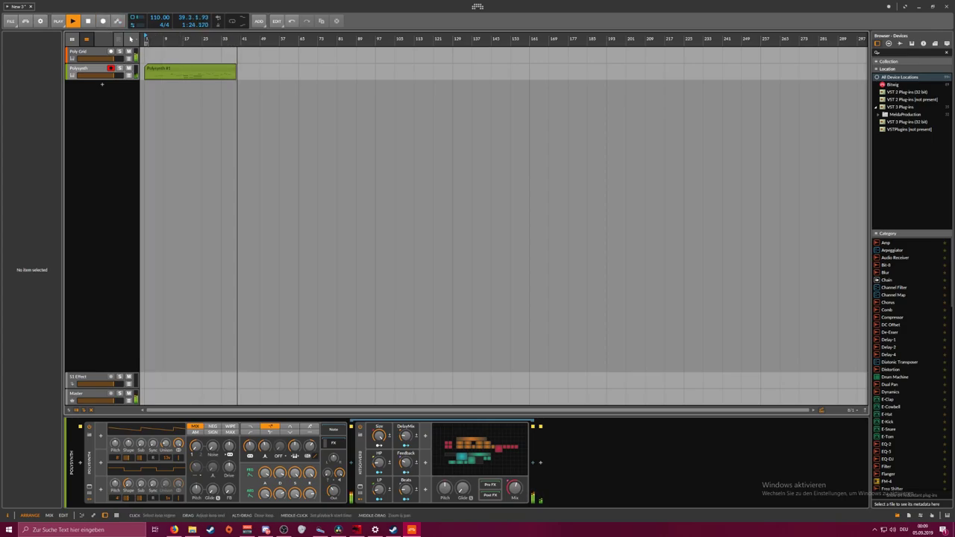
Set the arranger loop region over the first 32 bars and restart playback from the beginning
drag(145, 43, 220, 43)
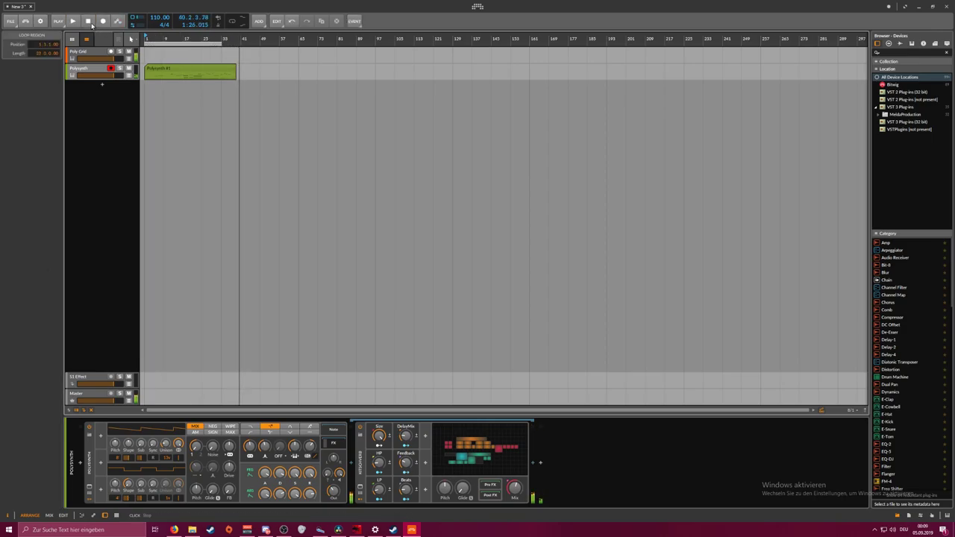
click(60, 22)
click(73, 20)
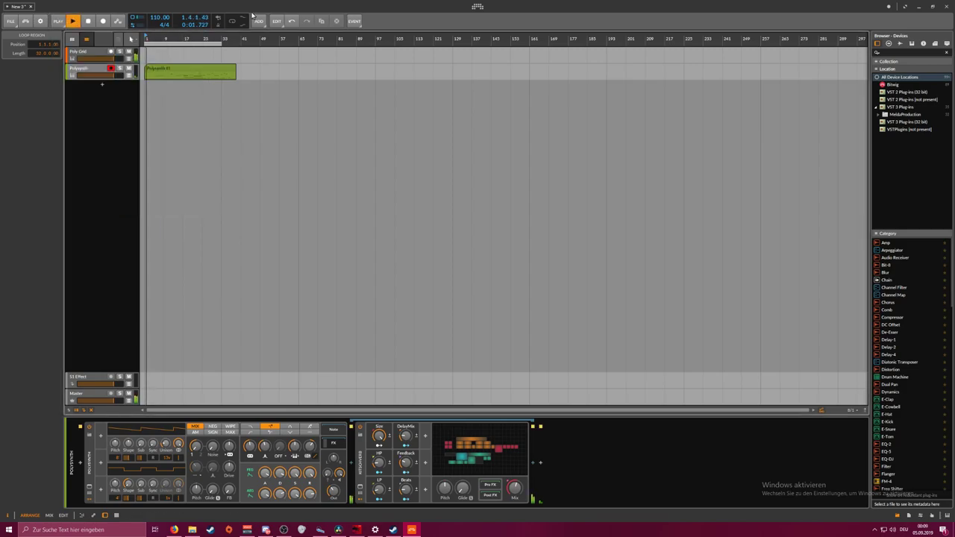
Open the recorded Polysynth clip in an enlarged note editor and extend its long low note back to the clip start
double_click(165, 69)
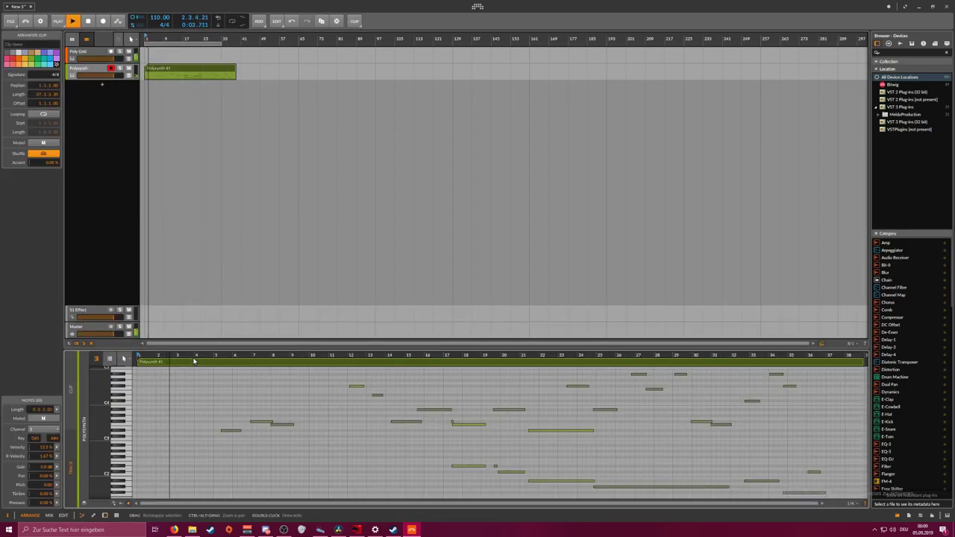
drag(204, 342, 204, 228)
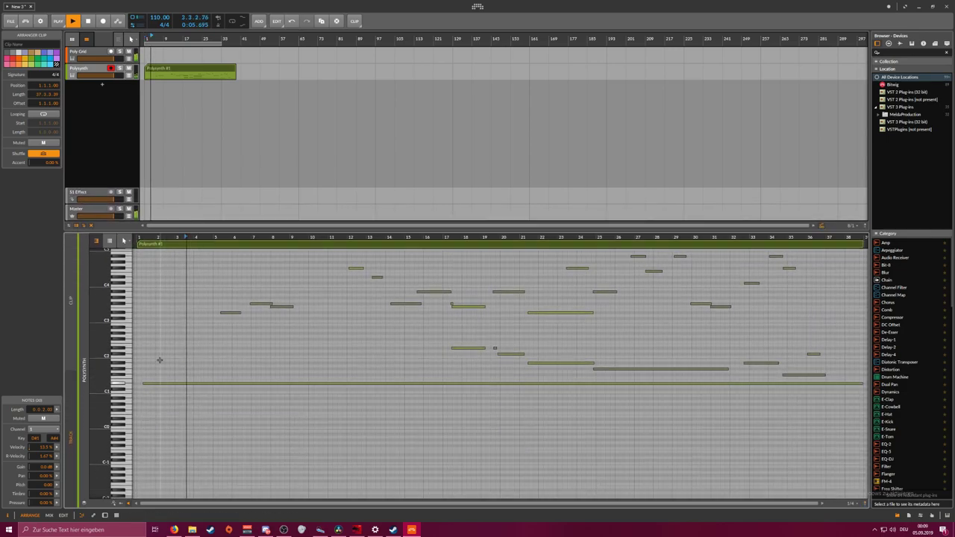
click(145, 383)
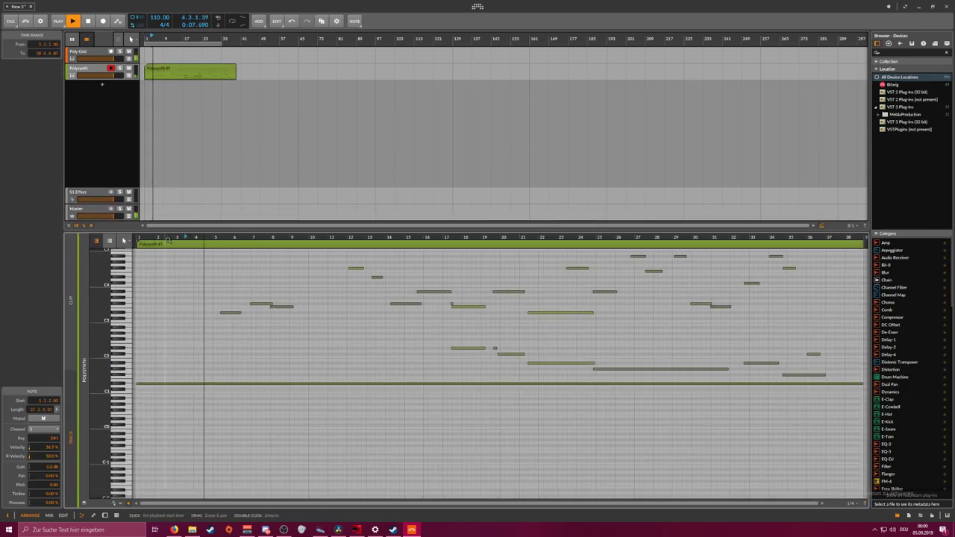
scroll(170, 275, down, 2)
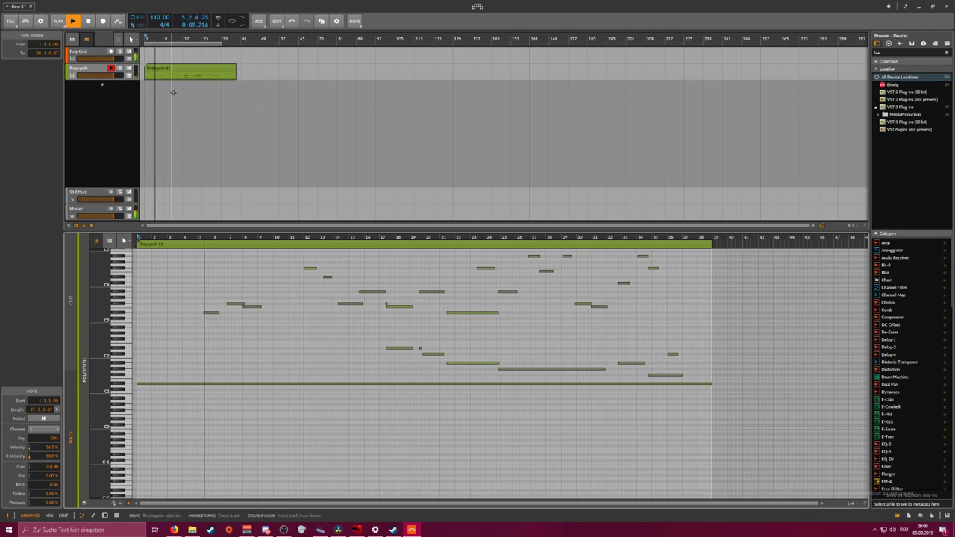
Split the Polysynth clip at bar 33 and delete the leftover part behind the split
click(223, 74)
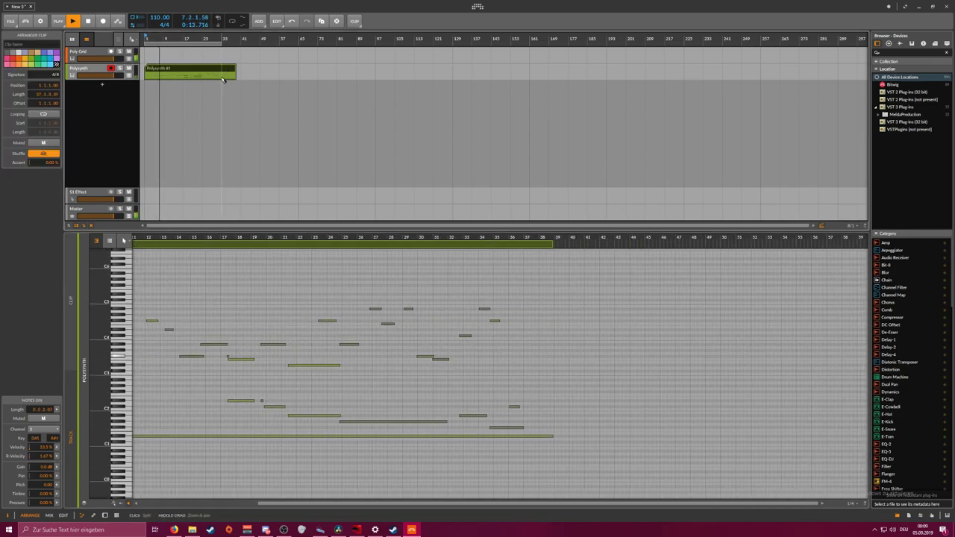
click(224, 73)
click(232, 71)
key(Delete)
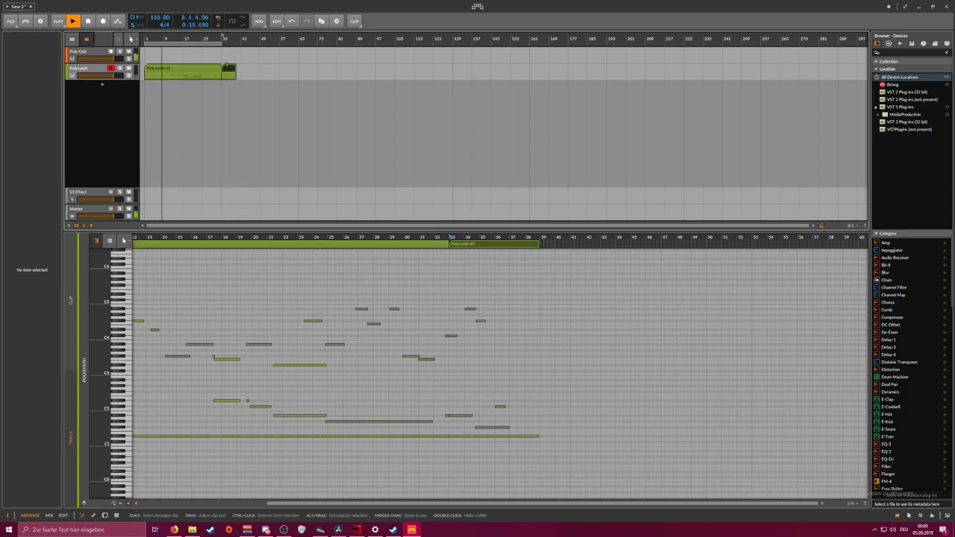
drag(164, 39, 164, 86)
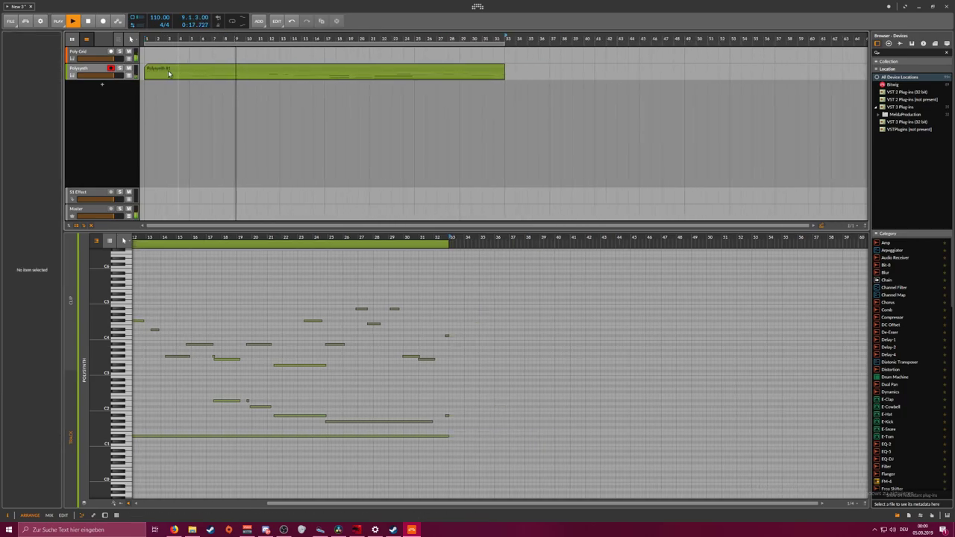
Show the Poly Grid track's devices and lower the Poly Grid device's output to about -4 dB
click(92, 57)
click(93, 57)
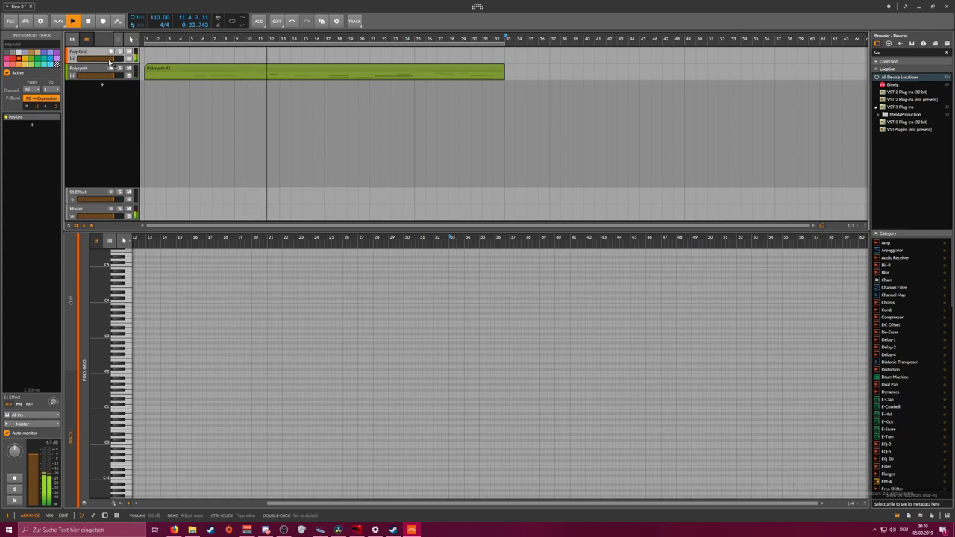
click(105, 516)
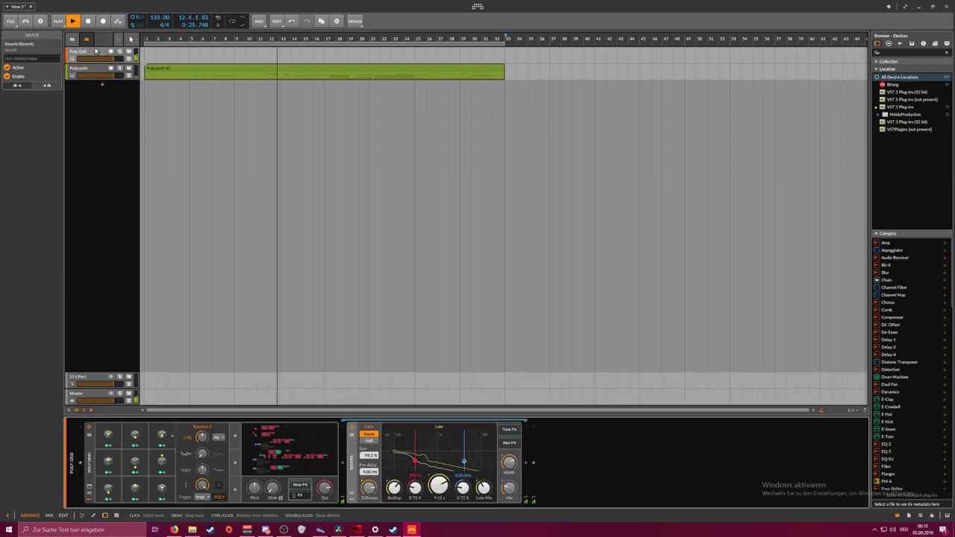
drag(332, 498, 332, 512)
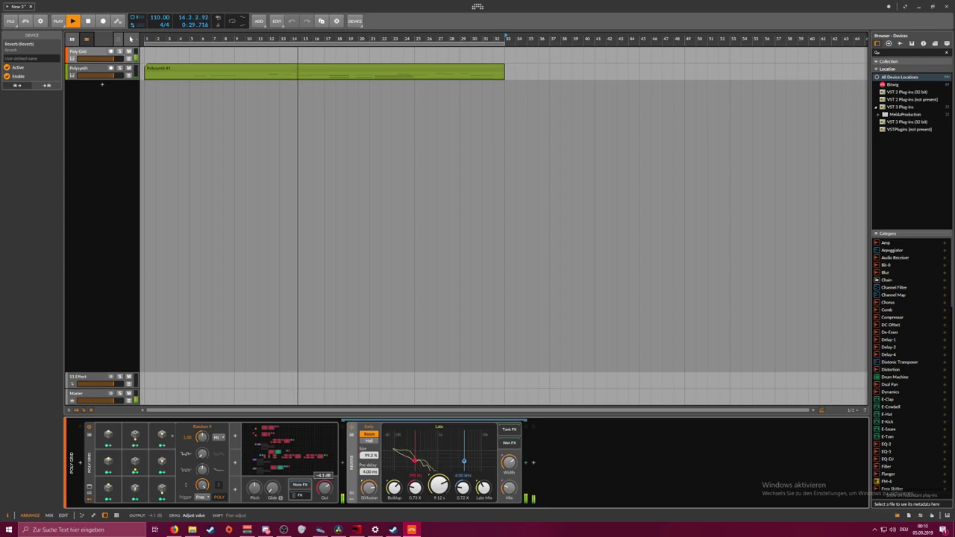
In the Poly Grid patch, raise the lowest melody chain's output gain to about -6.6 dB, check the upper chains, and close the editor
double_click(304, 454)
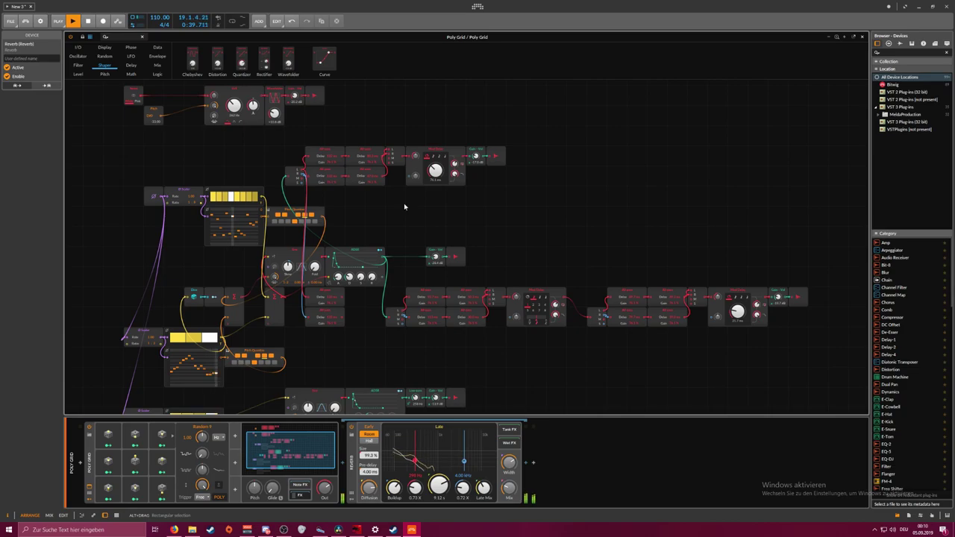
scroll(404, 203, down, 3)
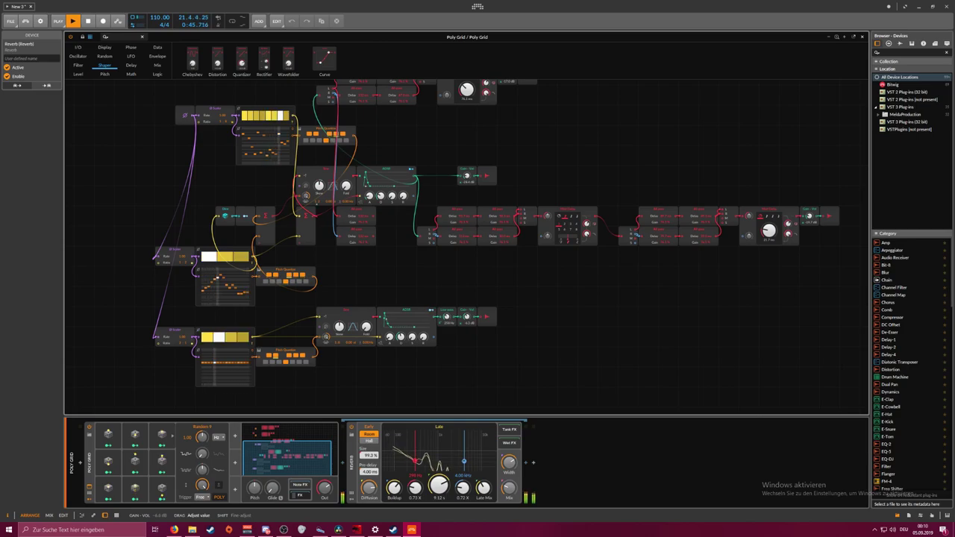
drag(421, 287, 536, 394)
drag(400, 196, 373, 284)
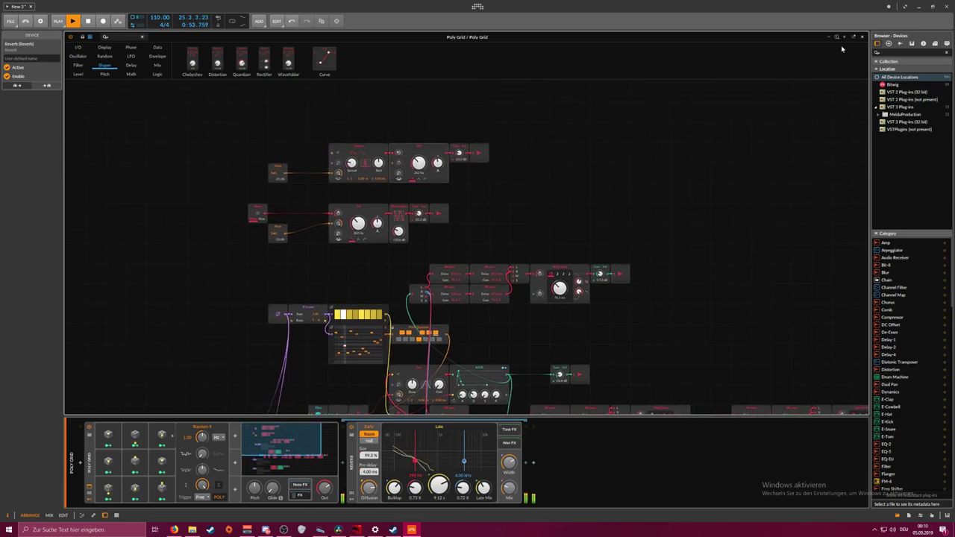
click(864, 37)
Add a third instrument track below Polysynth and load the Phase-4 synth on it
double_click(102, 87)
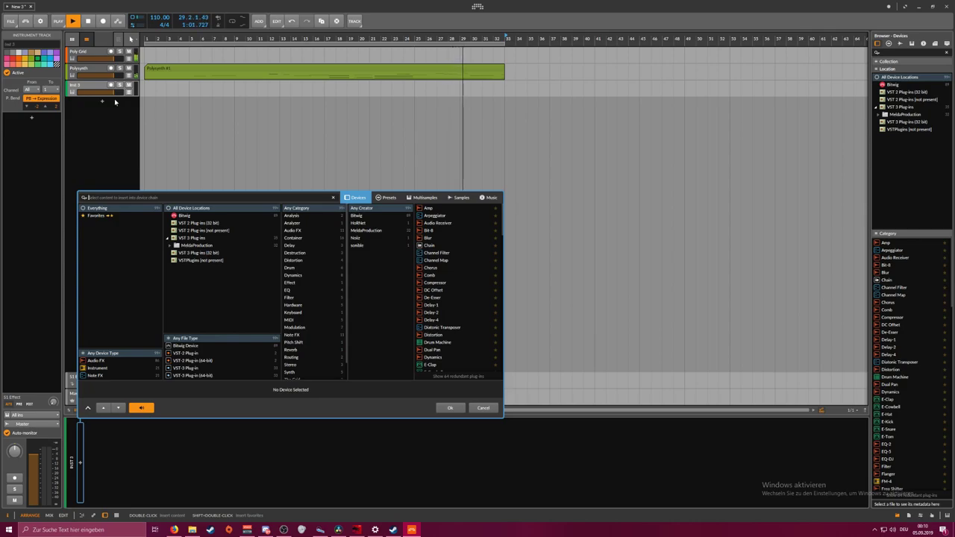
text(p)
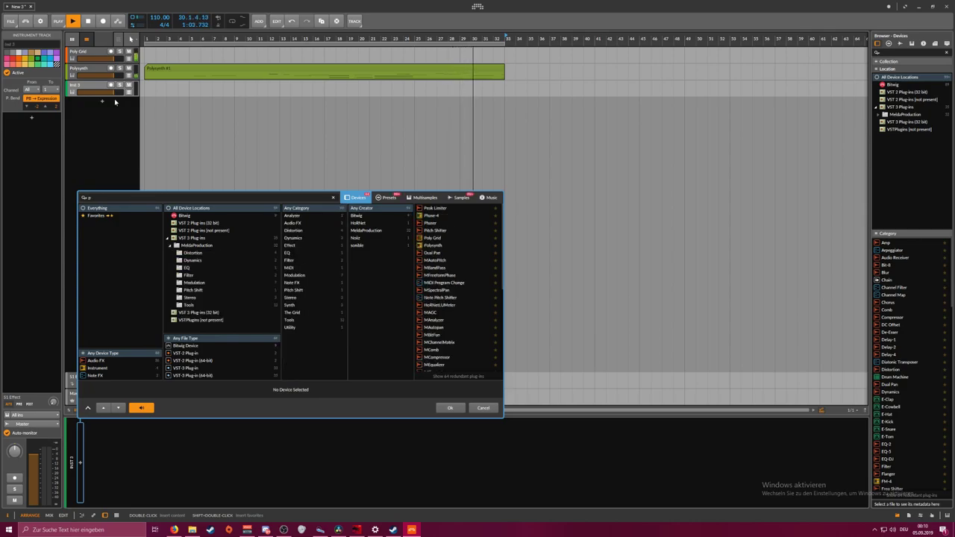
text(hase)
key(Return)
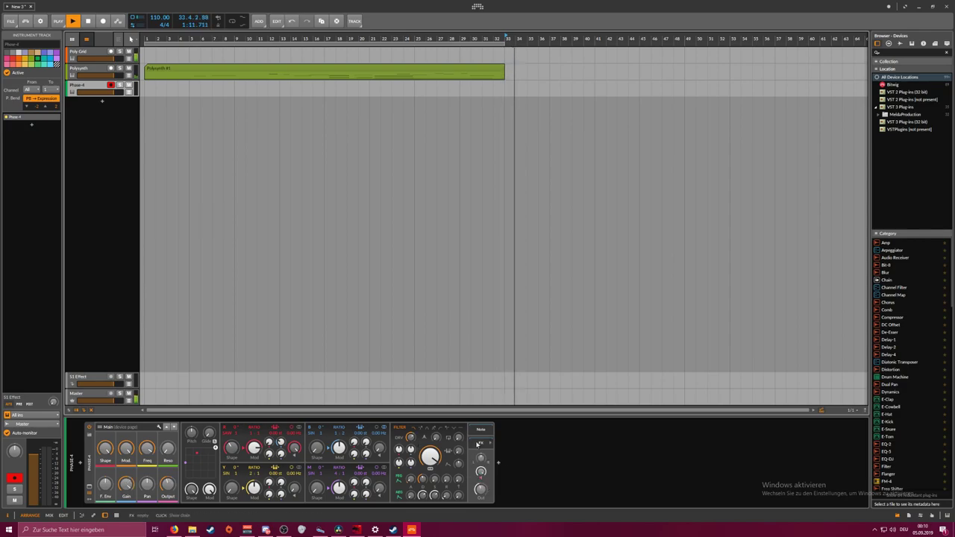
Add a Reverb after Phase-4 in Hall mode with a 200 % size and a 31.6 s reverb time
click(498, 463)
text(reve)
key(Return)
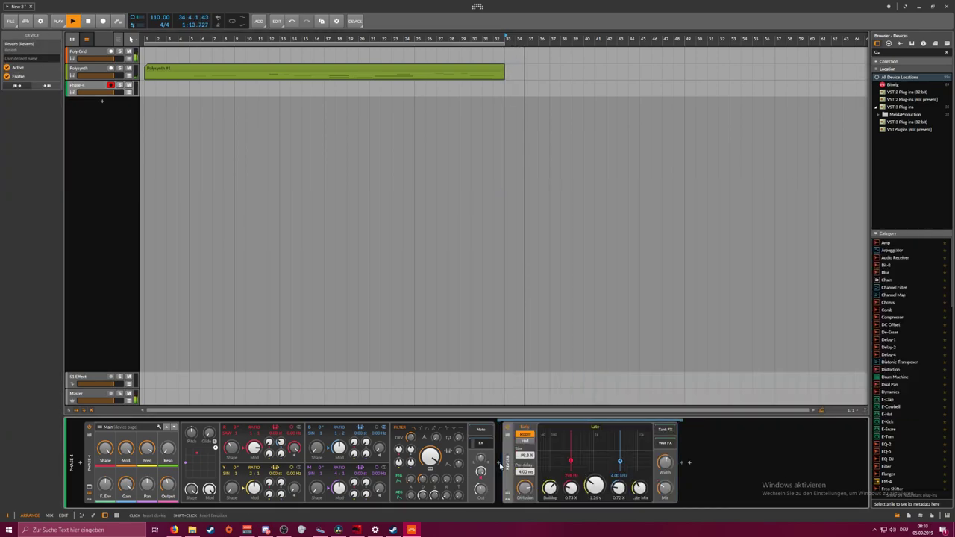
drag(525, 455, 526, 403)
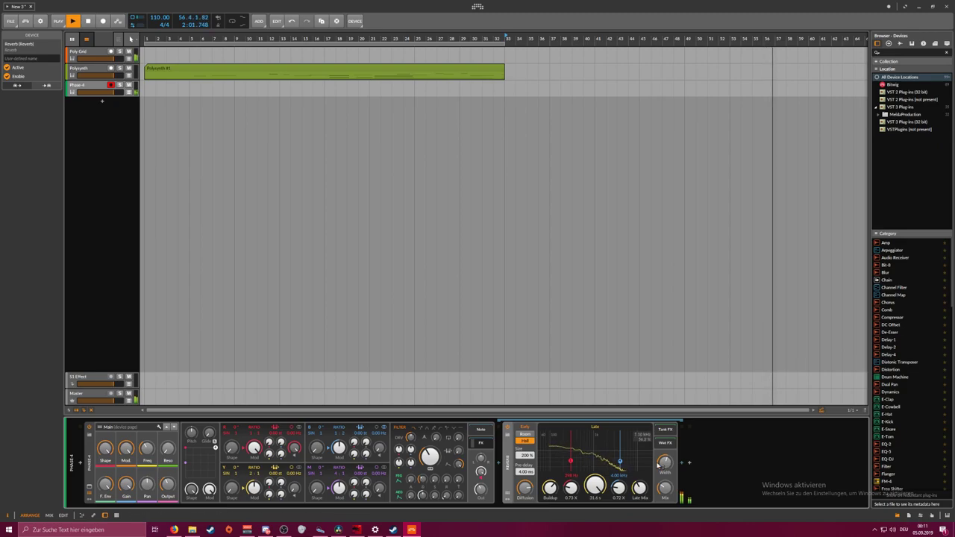
Add an EQ-2 after the Reverb and make its second band a low-pass at about 1.5 kHz
click(683, 465)
text(eq)
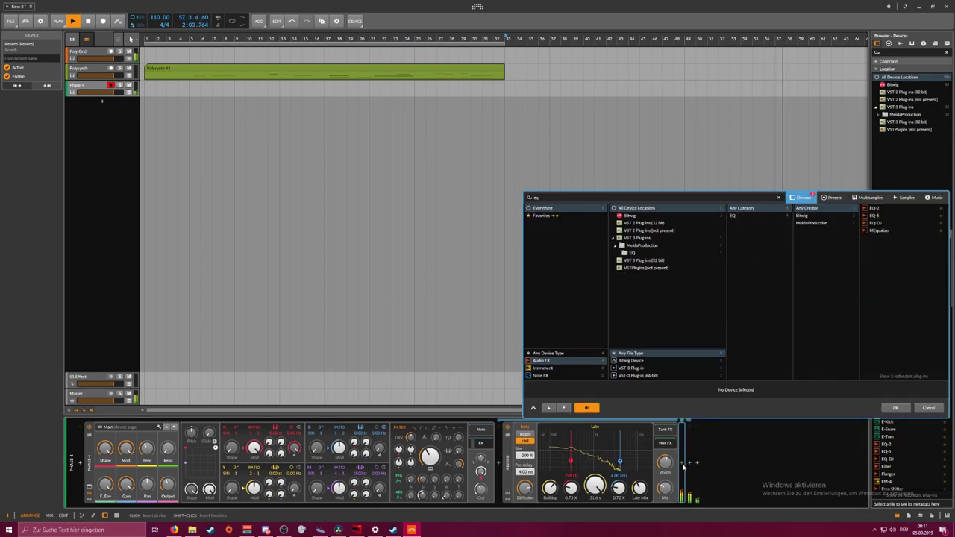
key(Down)
key(Return)
click(741, 476)
click(748, 490)
drag(734, 490, 732, 491)
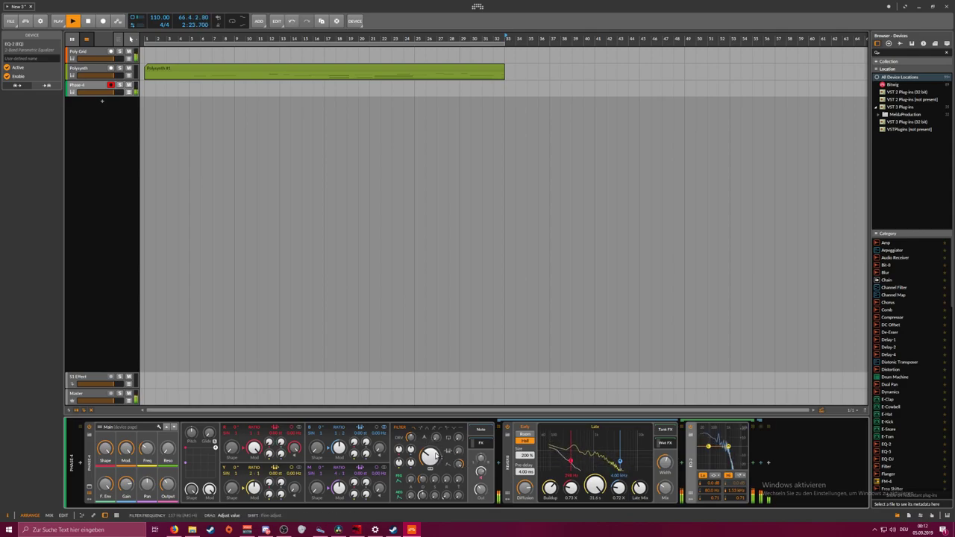
Insert an Amp device between Phase-4 and the Reverb
click(500, 464)
text(amp)
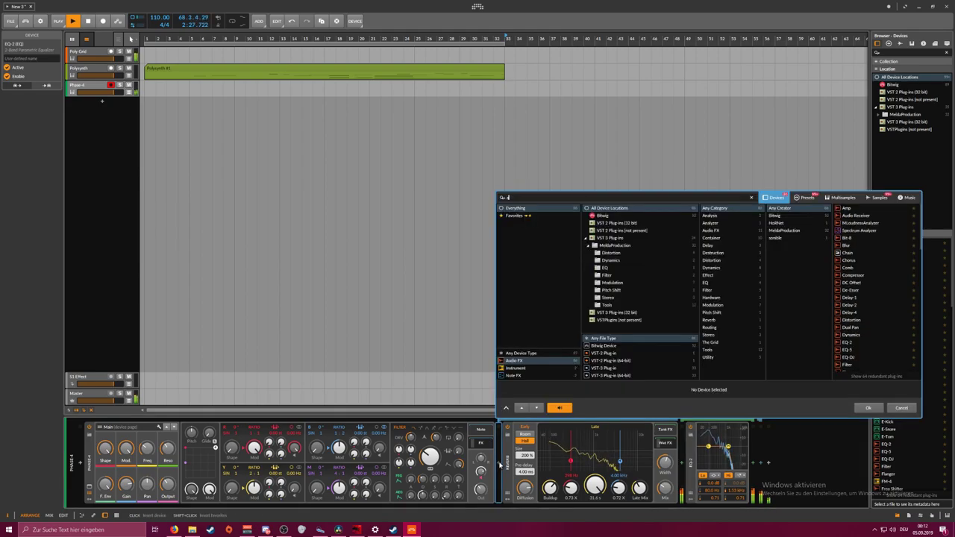
key(Down)
key(Return)
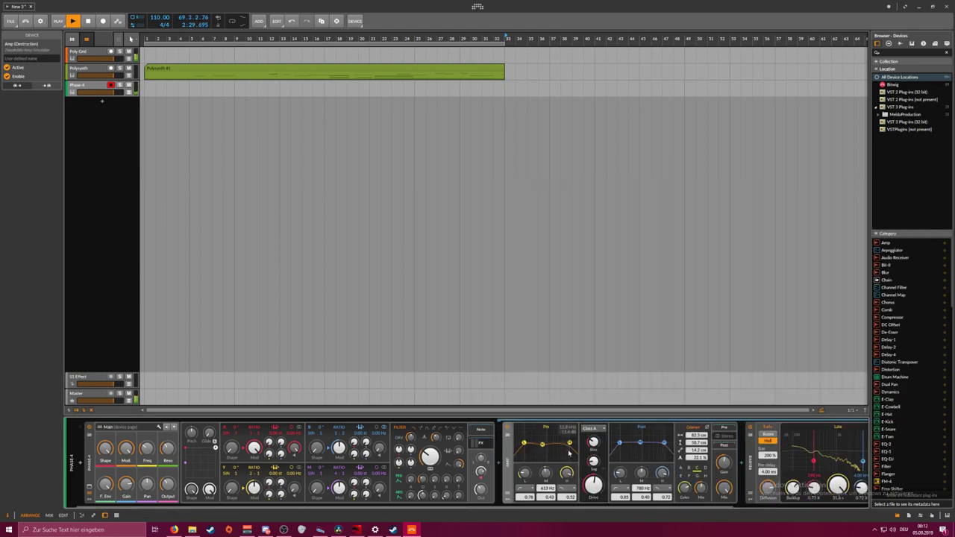
Bypass the low and high filter bands in both the Pre and Post EQ sections of the Amp
click(527, 488)
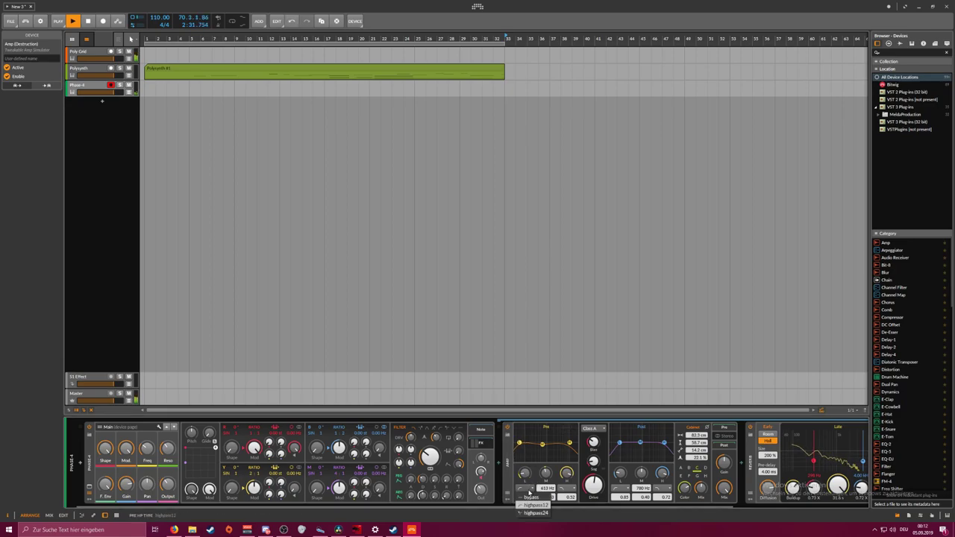
click(573, 490)
click(576, 505)
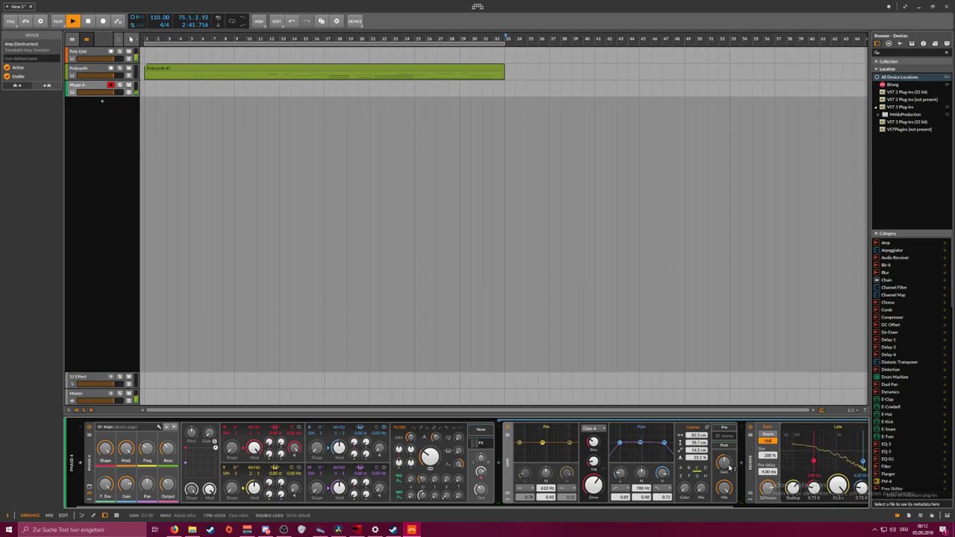
click(623, 489)
click(626, 502)
click(665, 490)
click(670, 500)
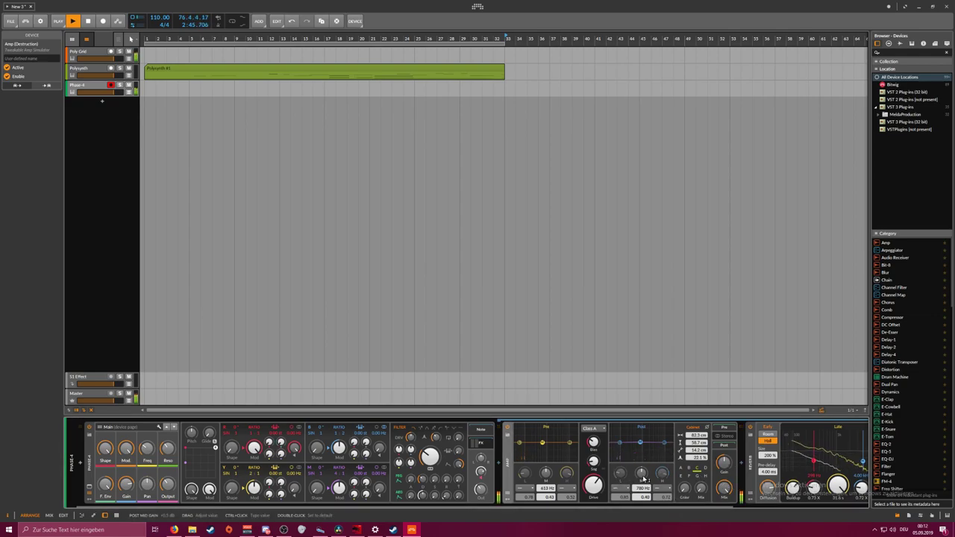
Set the Amp's drive mode to Smooth and save the Amp's settings as its default preset
click(597, 429)
click(597, 439)
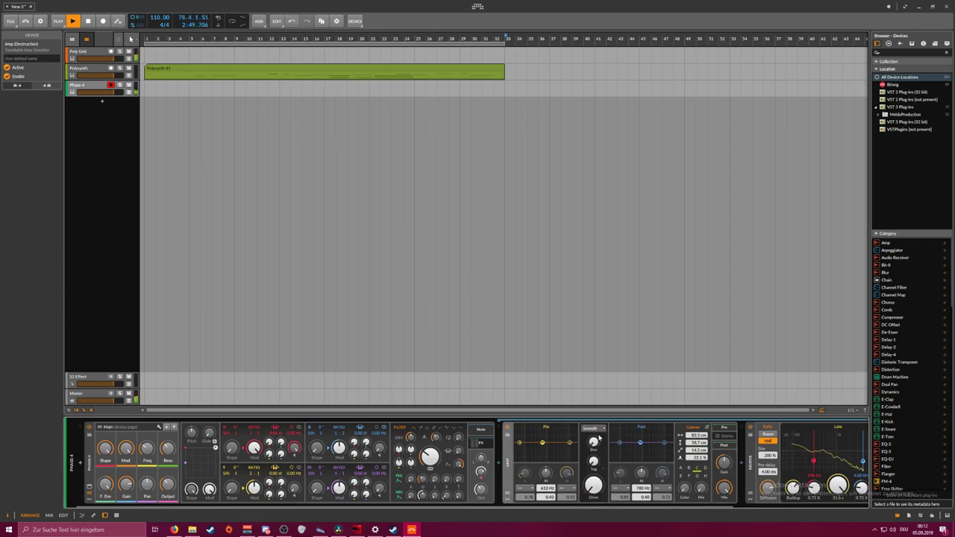
right_click(508, 461)
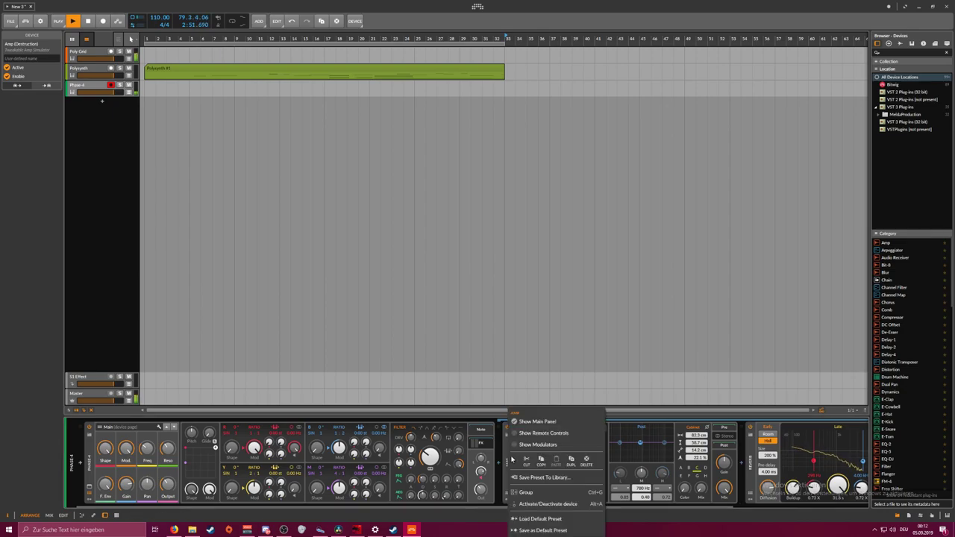
click(555, 530)
Turn up the Amp's Drive and Gain, easing the Drive back slightly to finish
drag(594, 485, 594, 448)
drag(724, 463, 723, 453)
drag(594, 483, 595, 488)
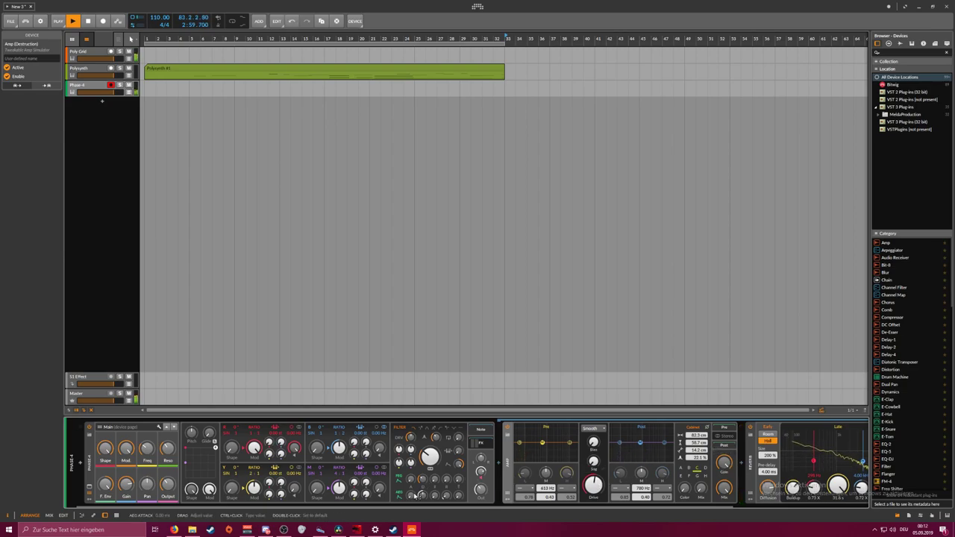
Lengthen the attack of Phase-4's filter and amplitude envelopes and adjust the synth's output level
drag(412, 479, 411, 477)
drag(411, 496, 411, 493)
drag(482, 488, 483, 489)
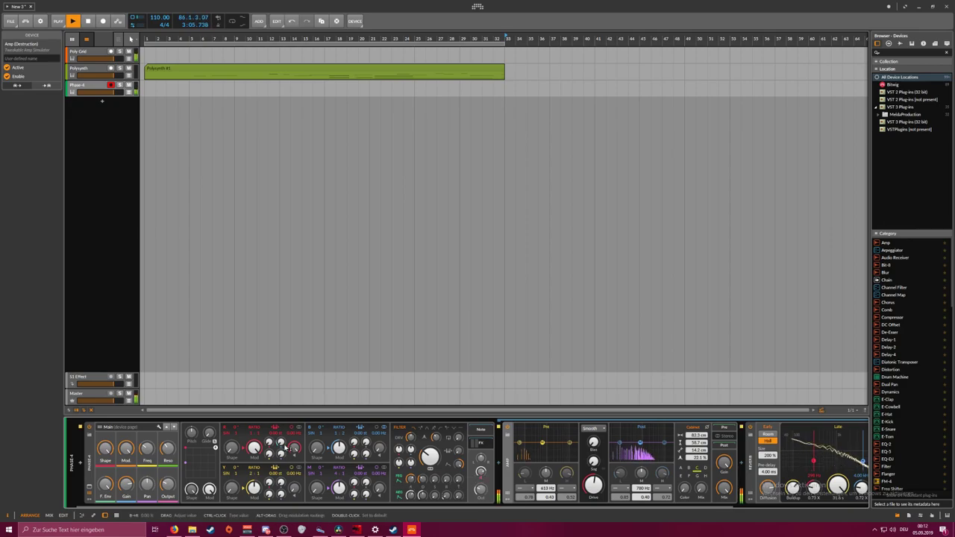
drag(411, 479, 411, 477)
drag(411, 480, 411, 478)
drag(411, 480, 411, 478)
Detune Phase-4's red oscillator by about 1 Hz and the blue one by -0.23 st, and set the red Shape to 75 %
drag(278, 439, 278, 438)
drag(362, 436, 361, 439)
drag(299, 436, 299, 430)
drag(232, 448, 232, 444)
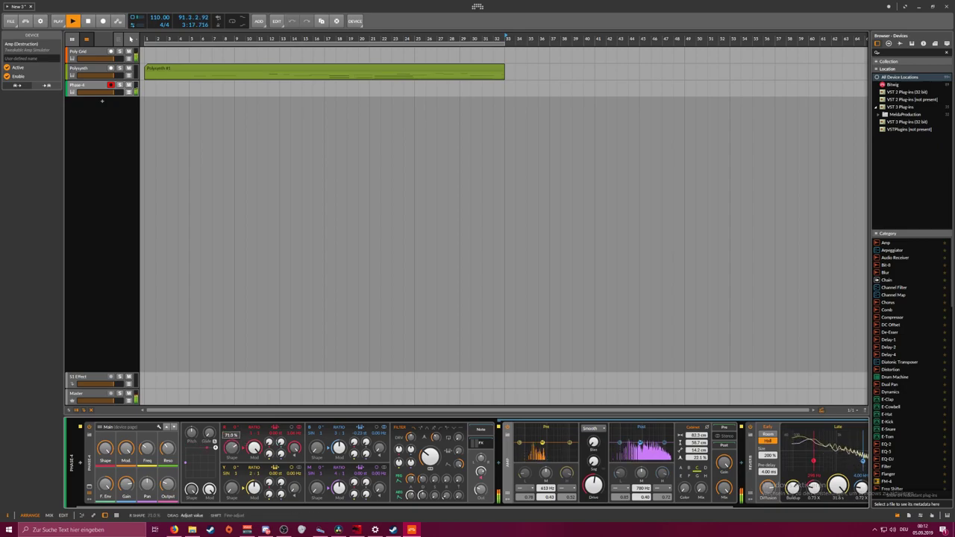
Modulate the red oscillator's Shape and the B→R modulation amount with Phase-4's filter envelope
click(399, 496)
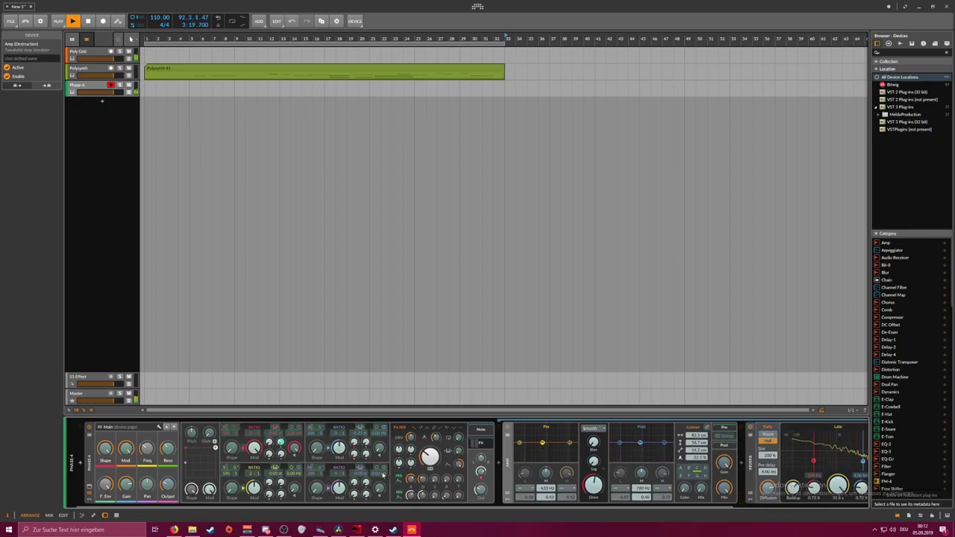
drag(233, 450, 281, 439)
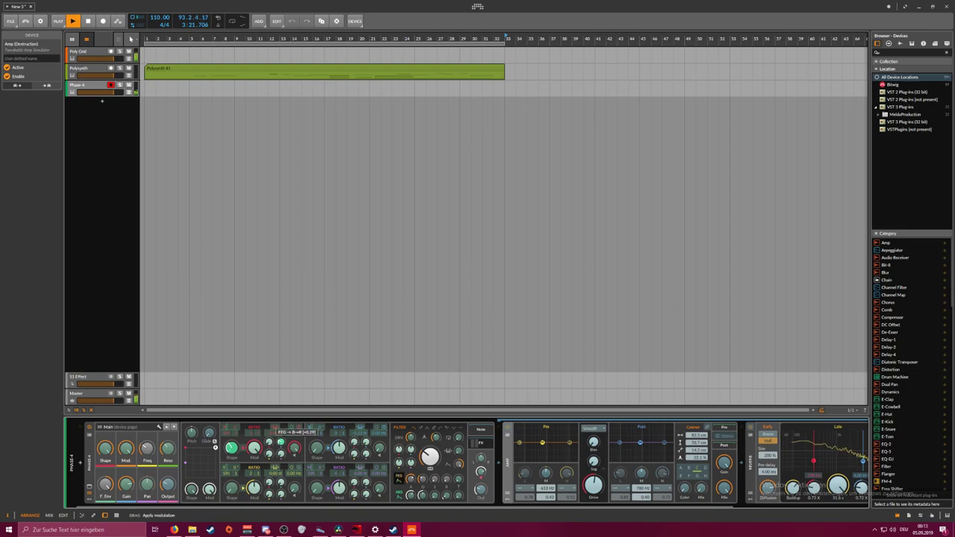
click(400, 482)
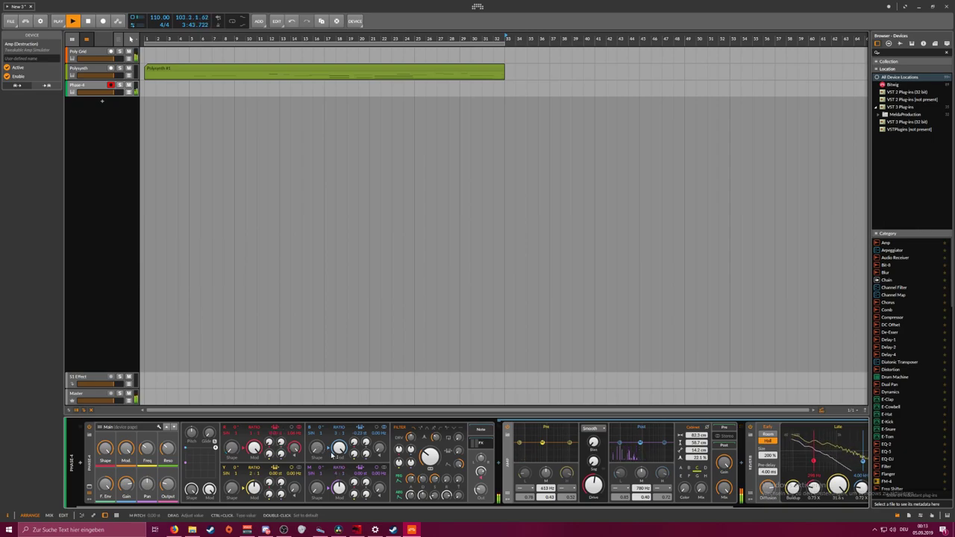
Raise Phase-4's output and set the blue oscillator to a SAW wave with a 1:2 ratio and a -0.01 st pitch
drag(480, 491, 481, 483)
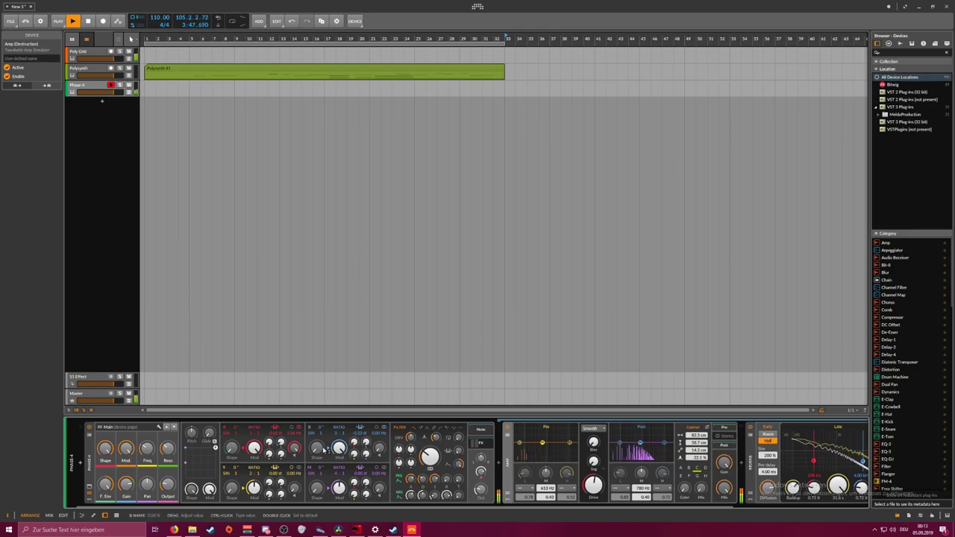
double_click(359, 433)
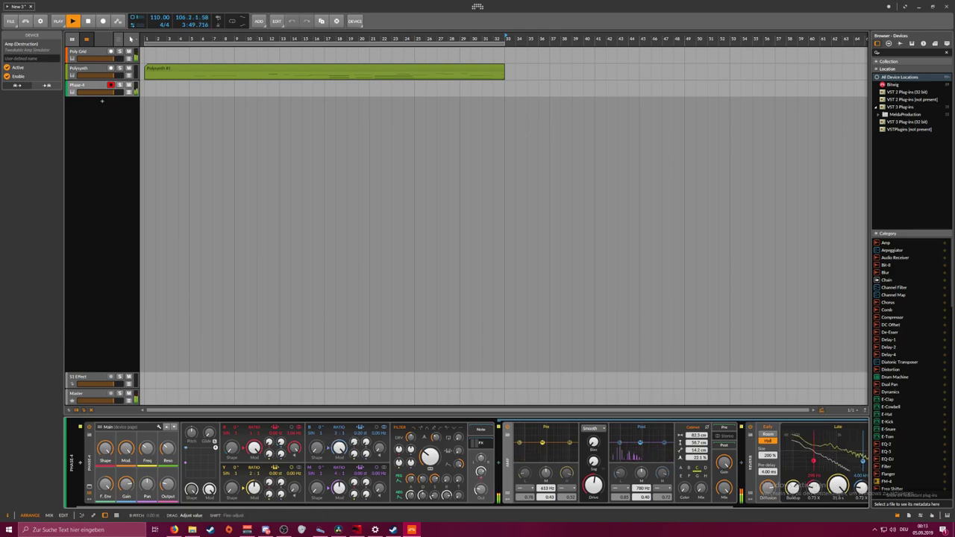
drag(359, 433, 360, 435)
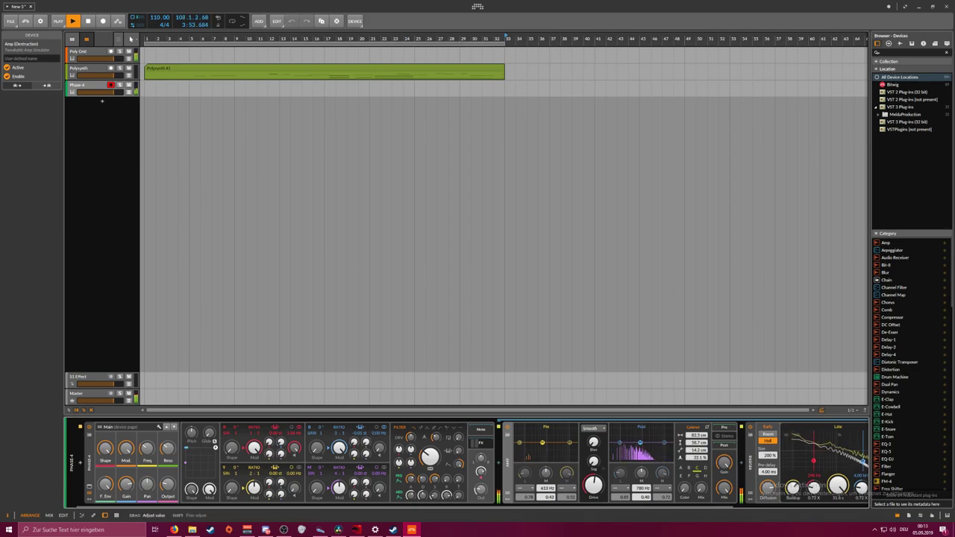
drag(335, 432, 344, 429)
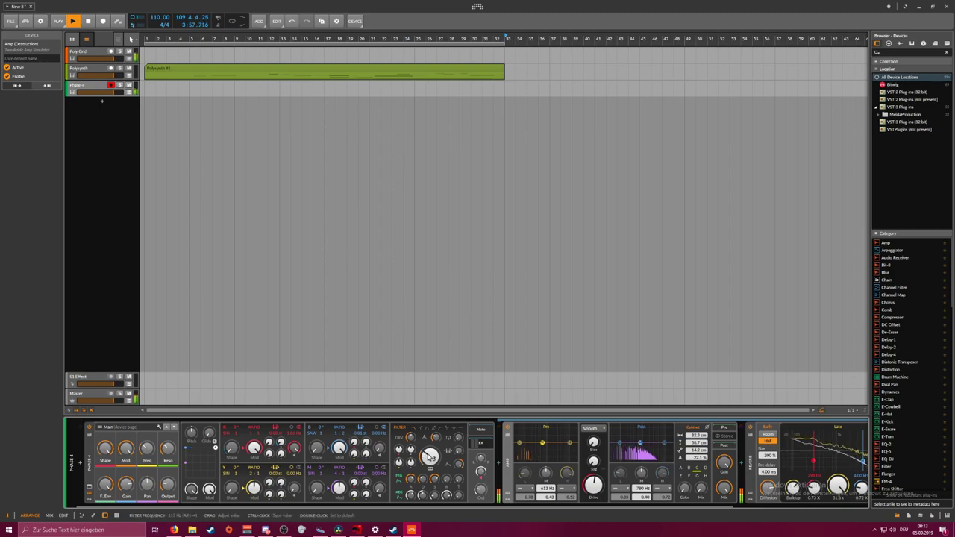
Shorten the Reverb's reverb time to less than 6 s
scroll(725, 502, down, 3)
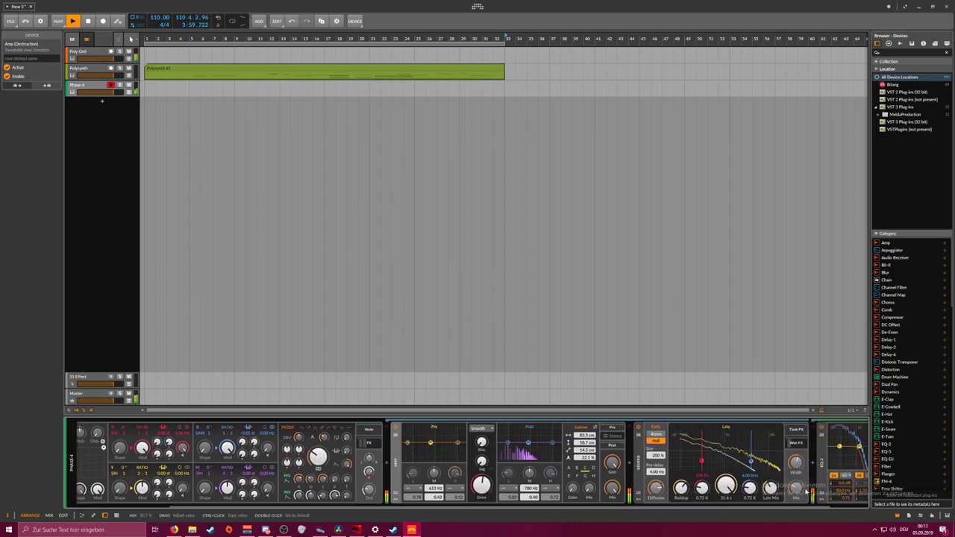
mouse_move(725, 487)
mouse_down()
mouse_move(734, 488)
mouse_move(734, 471)
mouse_up()
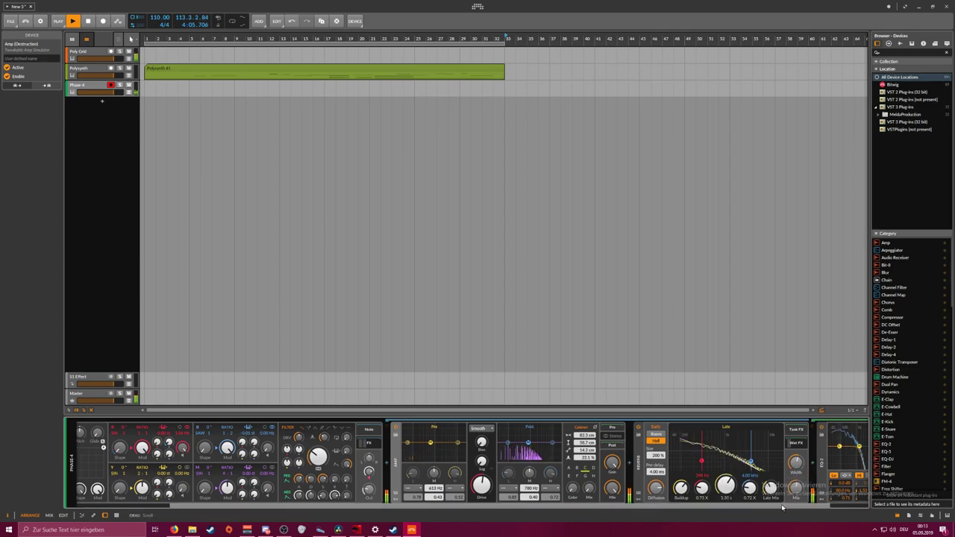
Trim Phase-4's output level and filter settings, and raise the blue oscillator's self-modulation slightly
drag(797, 507, 836, 507)
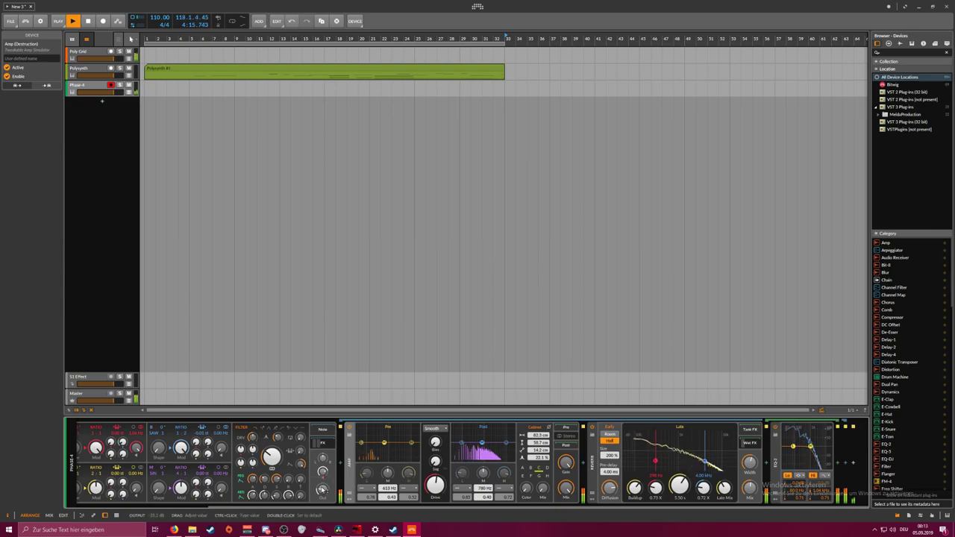
drag(322, 490, 322, 489)
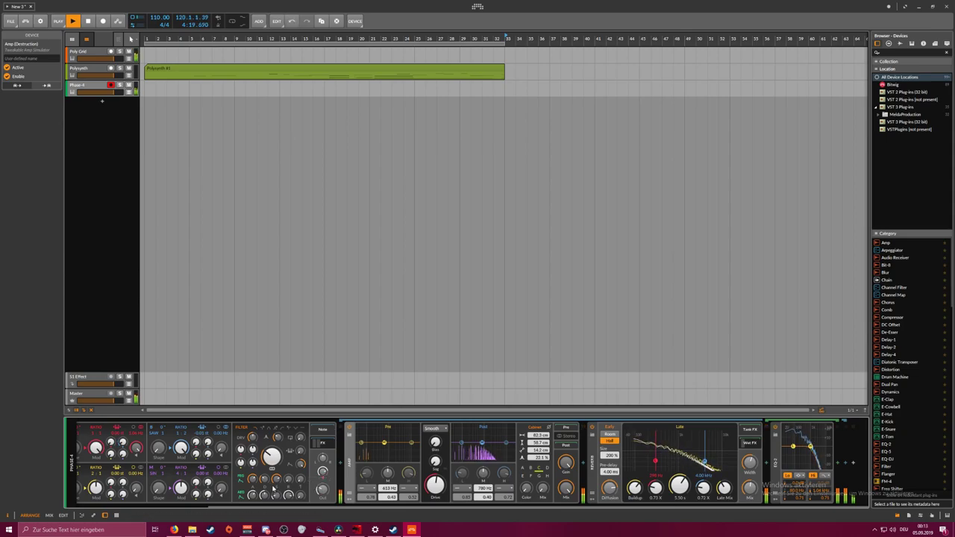
drag(276, 439, 270, 455)
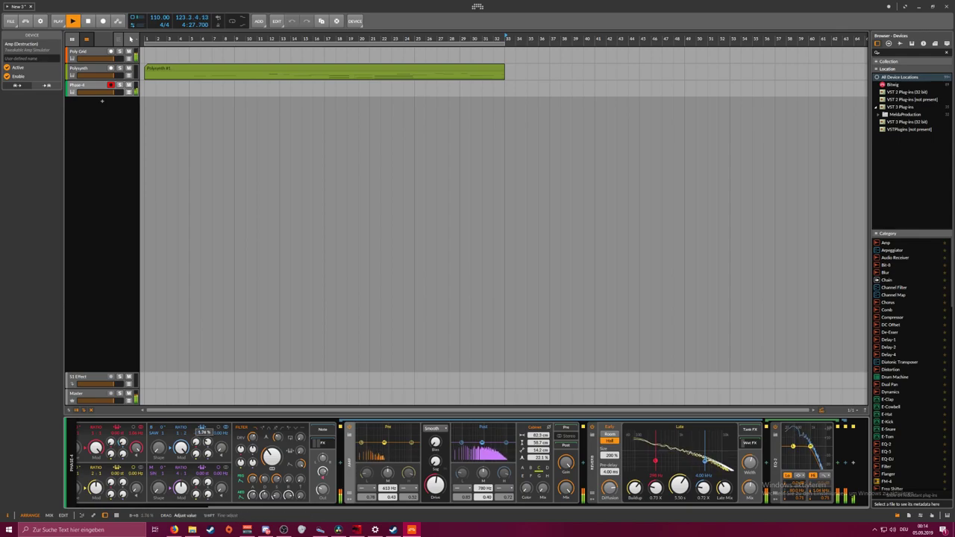
Set the Reverb's reverb time to about 4 s and collapse the Reverb device
click(192, 506)
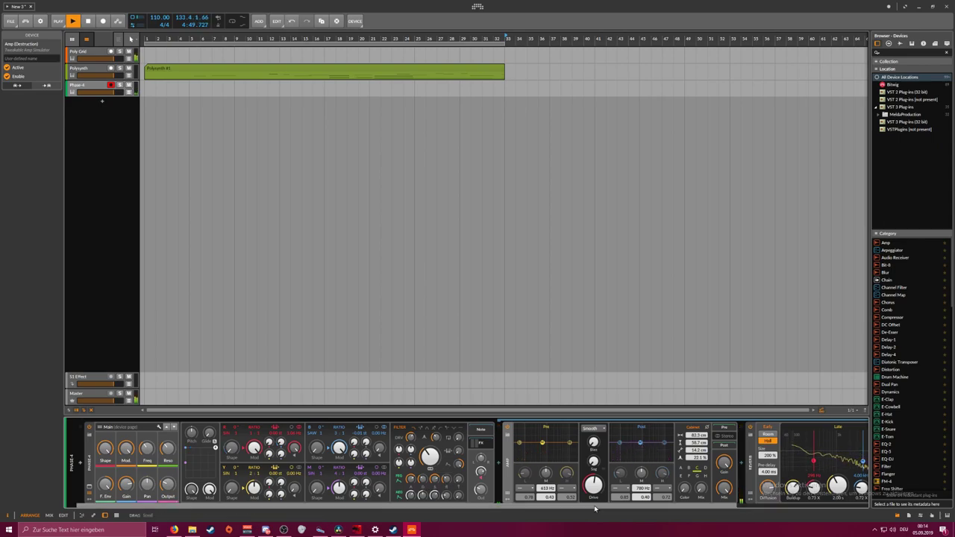
scroll(595, 508, down, 3)
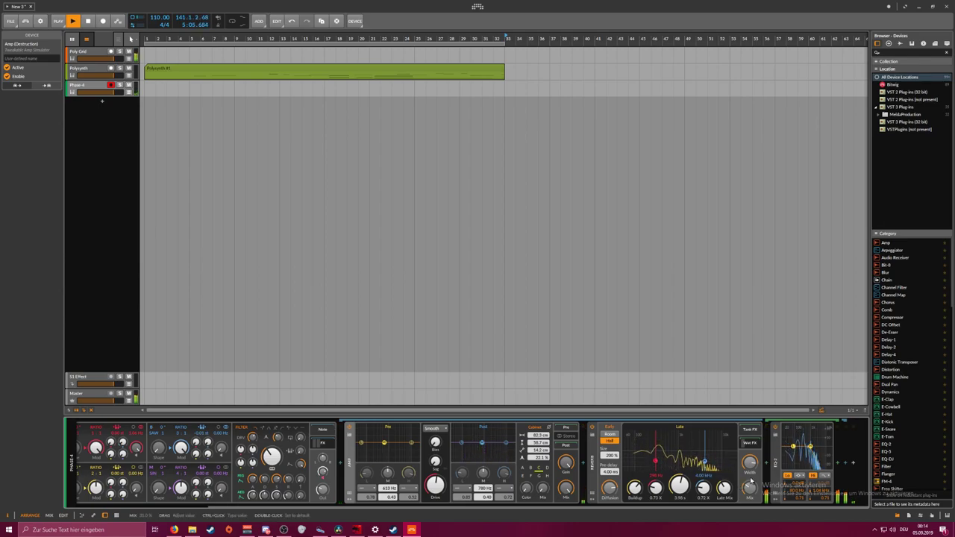
drag(341, 506, 286, 504)
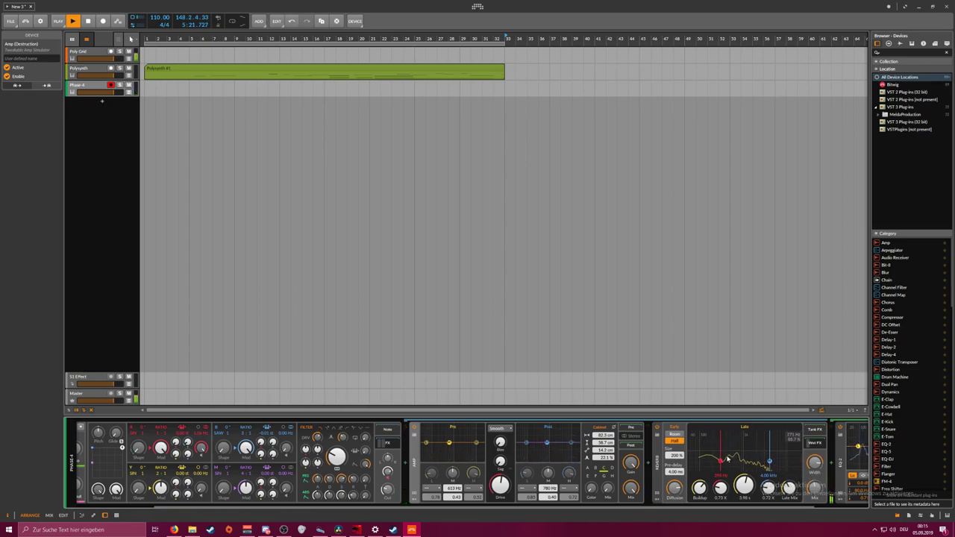
double_click(657, 465)
click(760, 464)
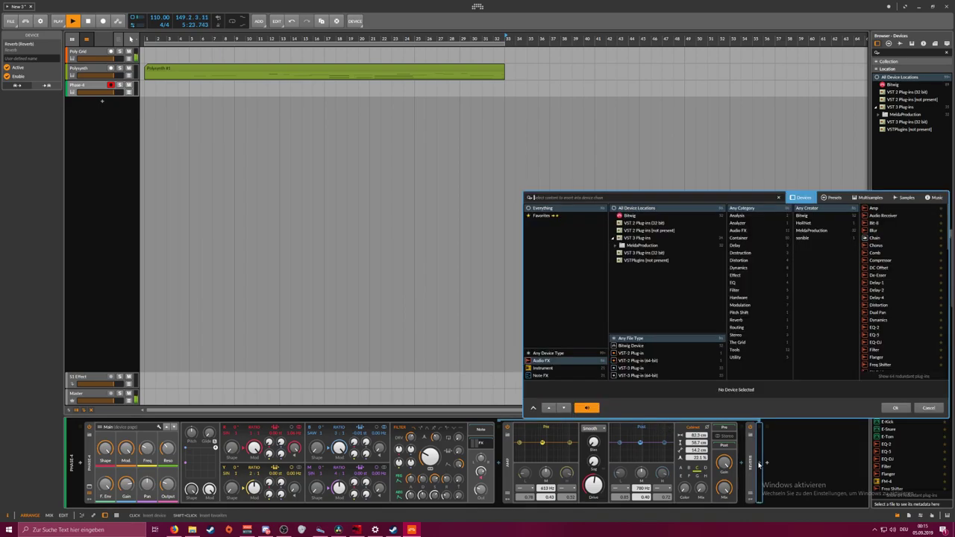
text(delay)
key(Return)
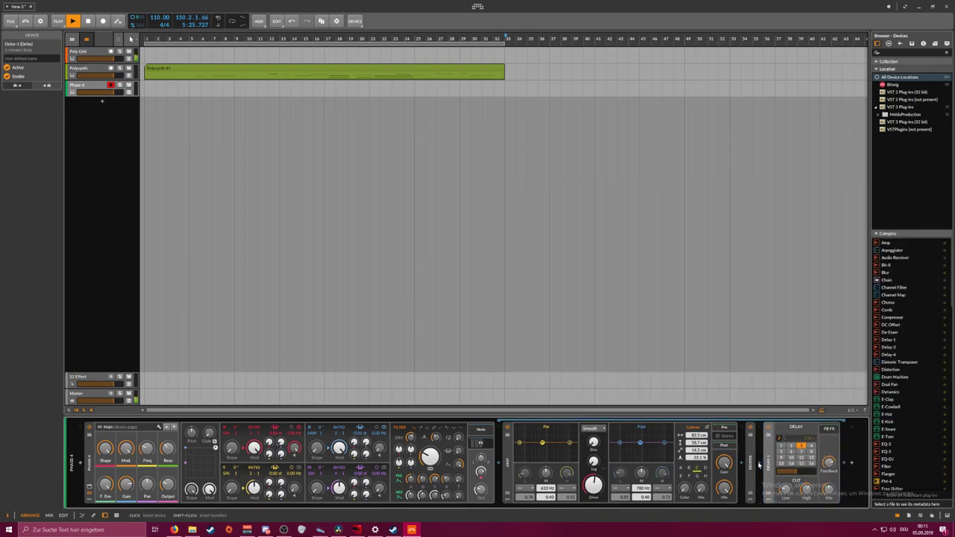
key(Delete)
Add a Delay-2 device directly after the collapsed Reverb on the Phase-4 track
click(760, 464)
text(delay)
key(Down)
key(Return)
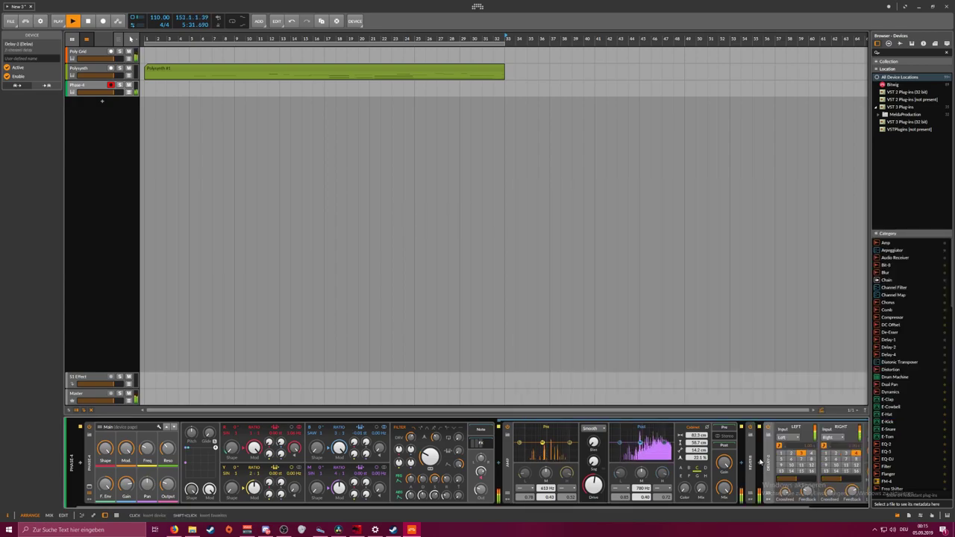
drag(776, 508, 829, 507)
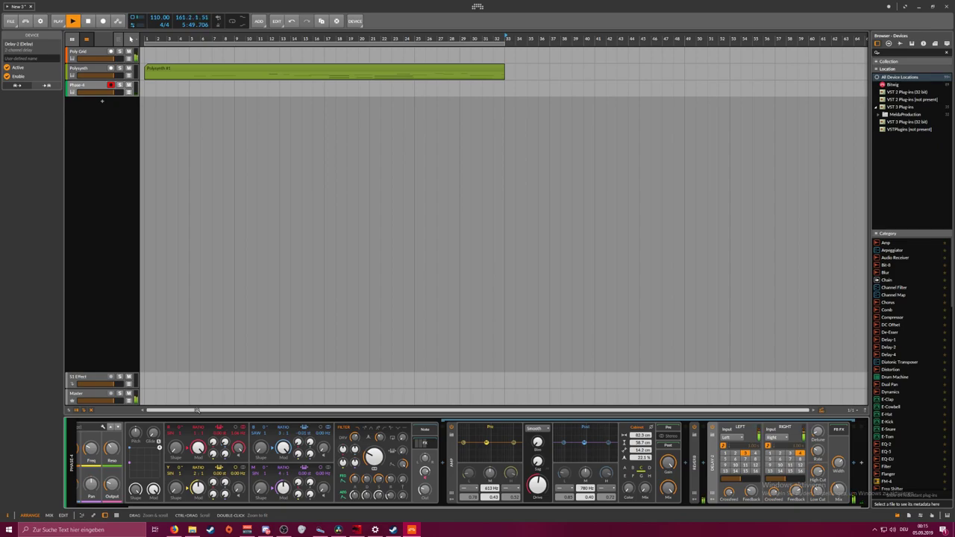
Stop playback and record a 32-bar part on the Phase-4 track from bar 1, ending the recording at bar 33
key(space)
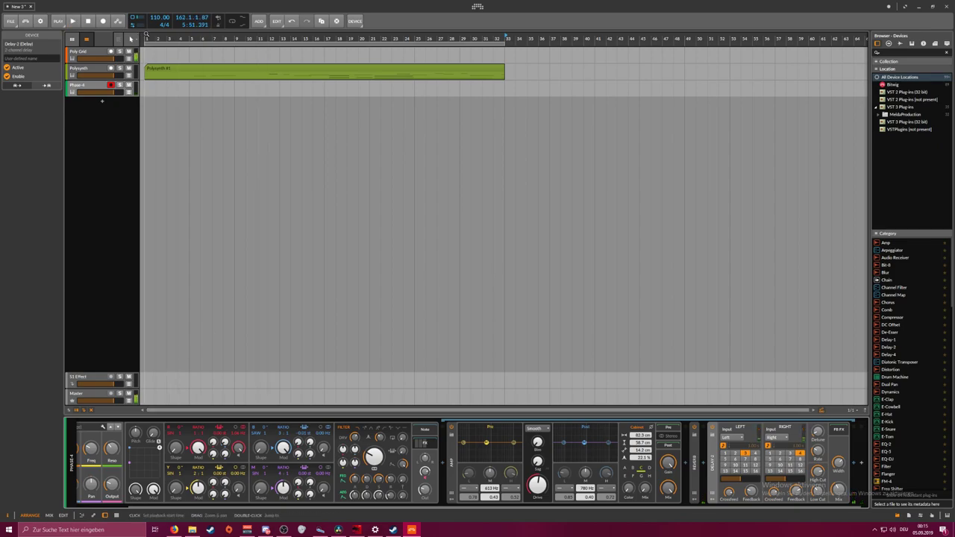
drag(147, 34, 147, 27)
click(93, 85)
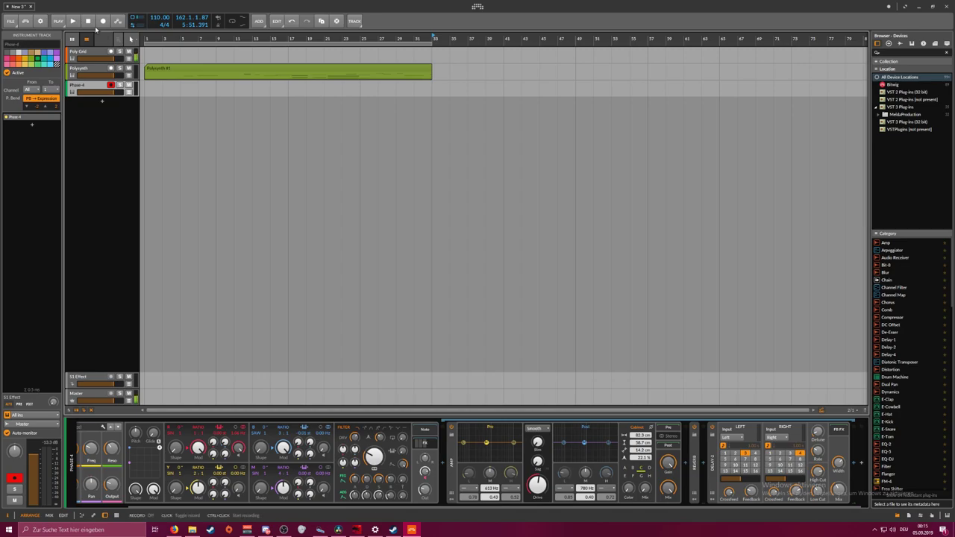
click(102, 22)
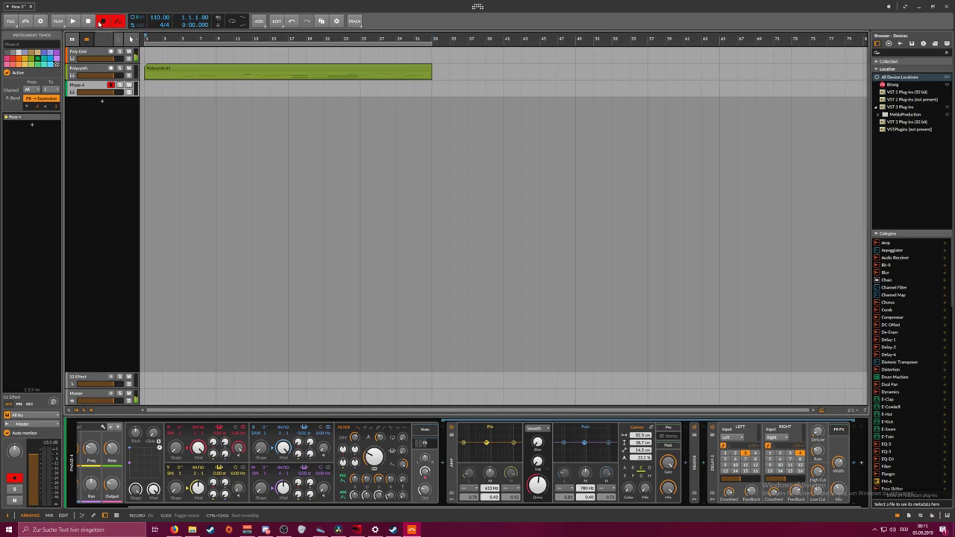
click(73, 21)
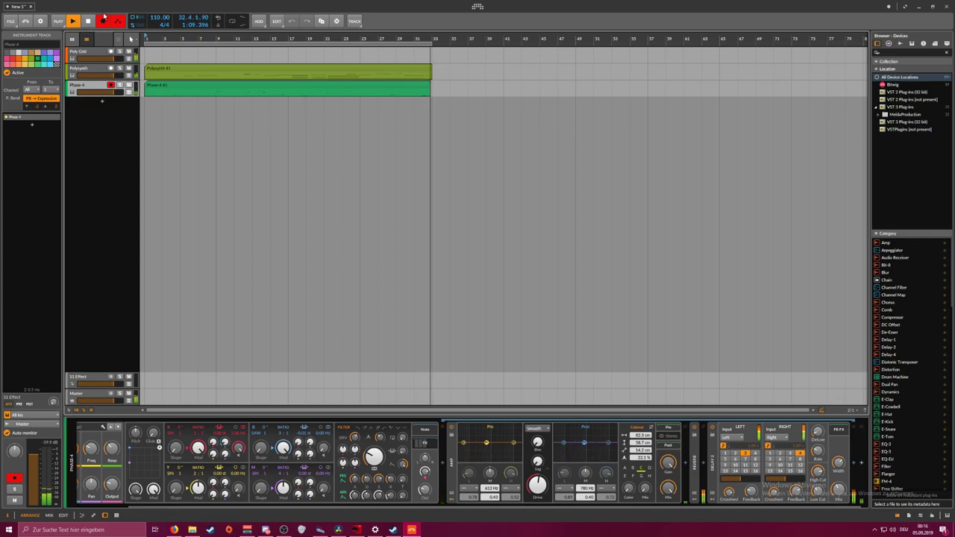
click(104, 22)
click(89, 22)
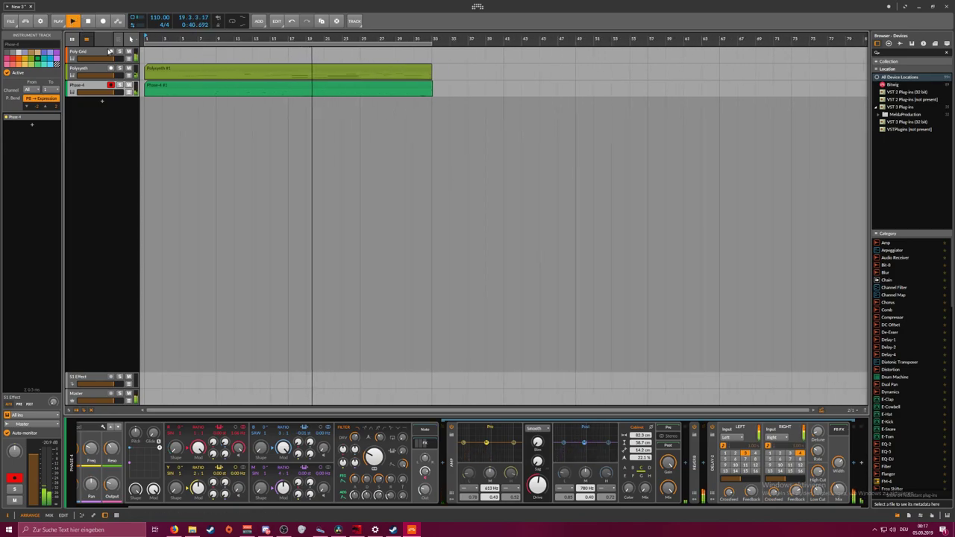
Examine the Poly Grid patch and the Diffuser and Delay Line grid effect on the Polysynth track, closing both editors
click(81, 52)
click(309, 444)
drag(310, 140, 396, 82)
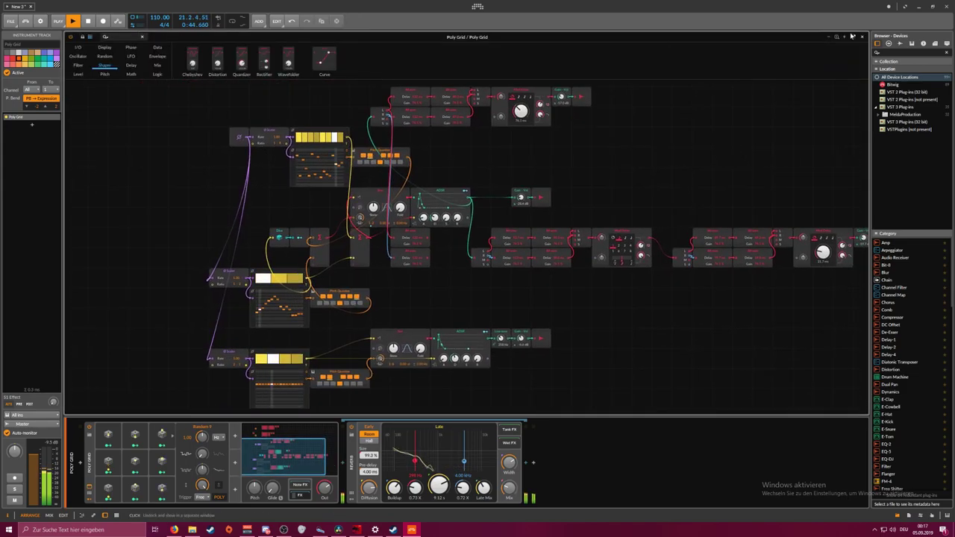
click(853, 36)
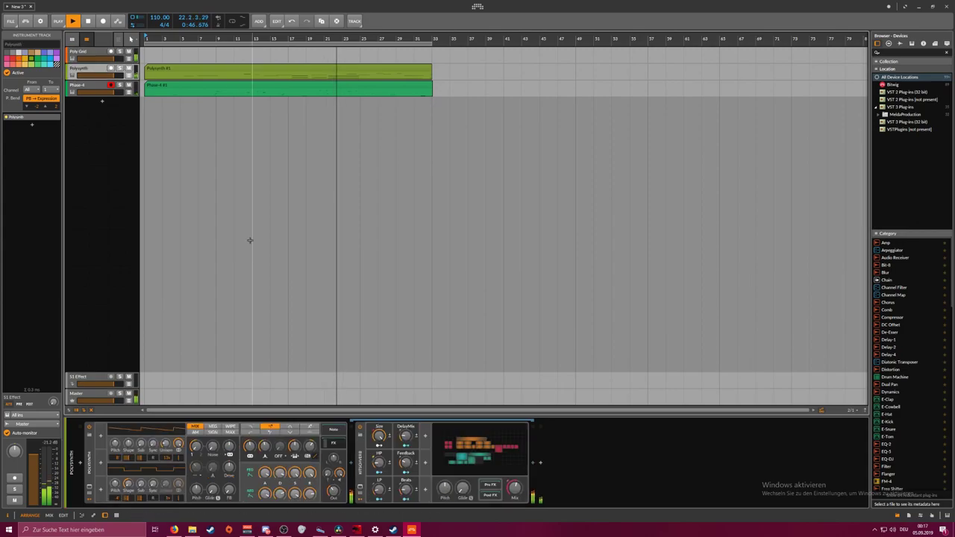
click(486, 440)
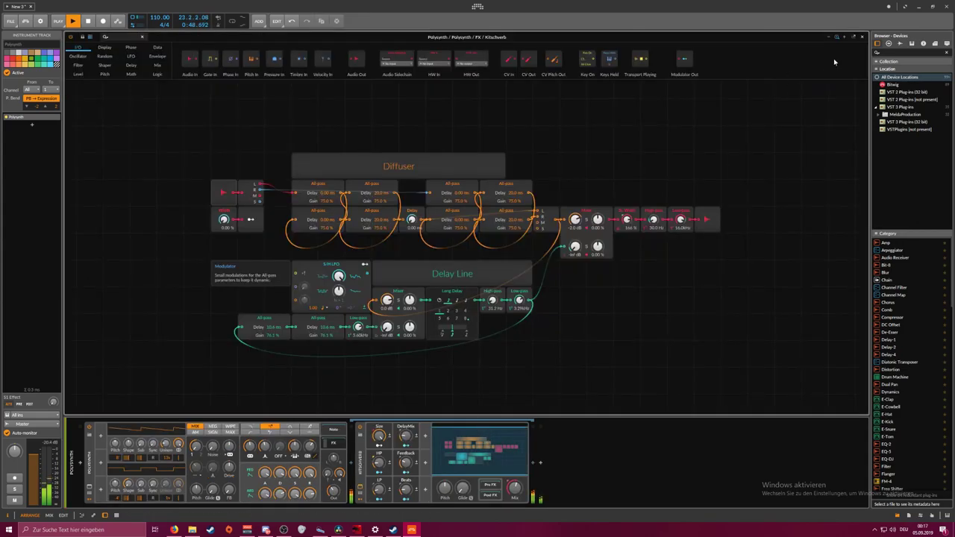
click(863, 38)
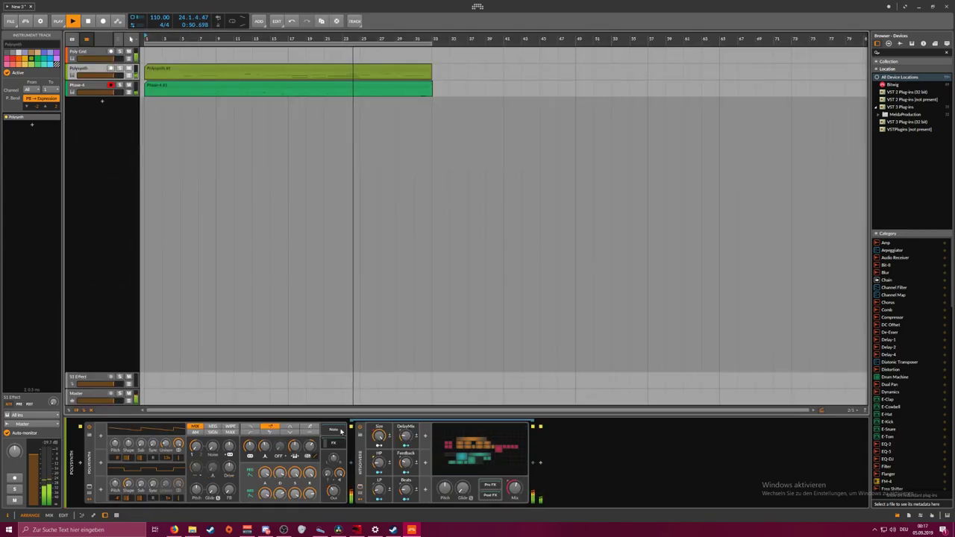
Lower the output level of Phase-4 and zoom the arrangement in on the recorded clips
click(95, 86)
drag(479, 489, 480, 511)
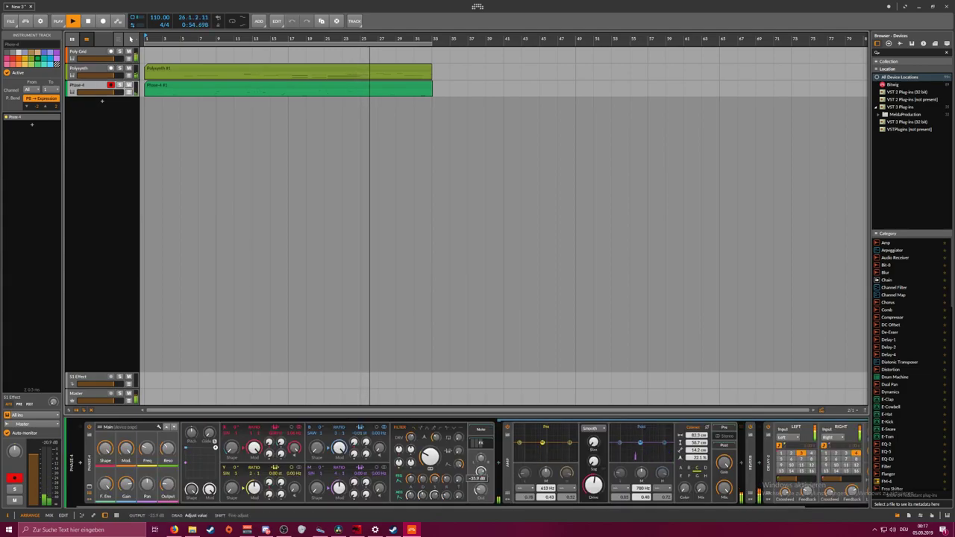
mouse_move(163, 39)
mouse_down()
mouse_move(162, 73)
mouse_move(174, 45)
mouse_up()
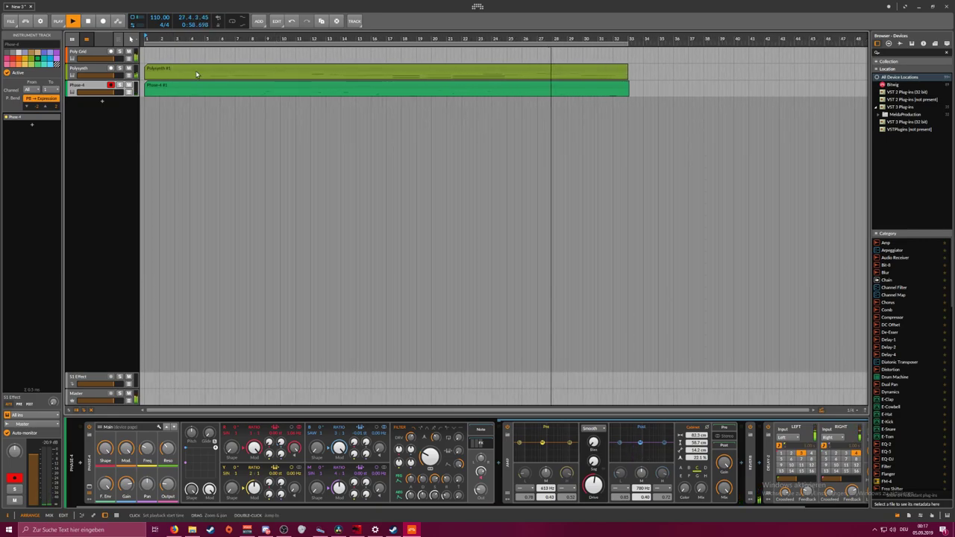
Search the device browser for tom, try adding E-Tom, and undo the resulting replacement of Phase-4
click(877, 54)
text(tom)
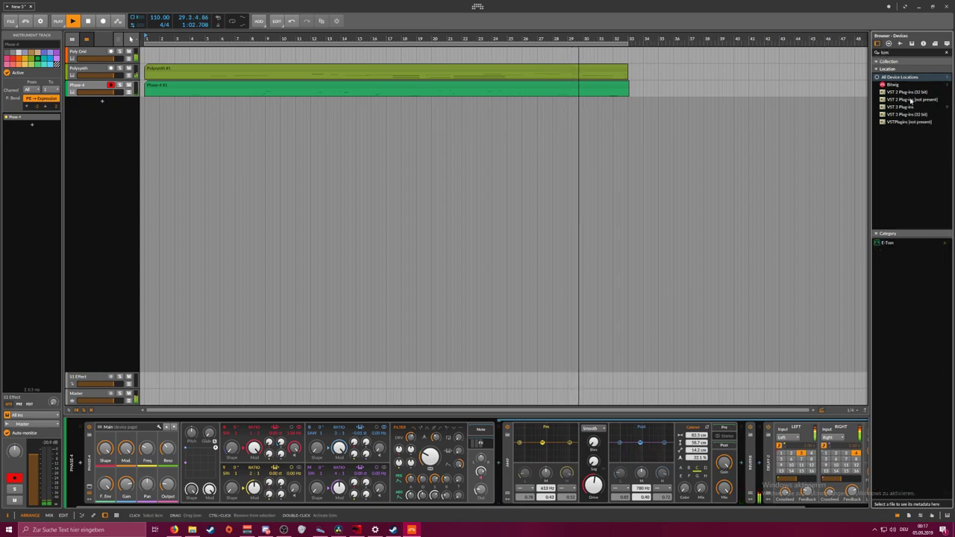
click(885, 243)
double_click(885, 245)
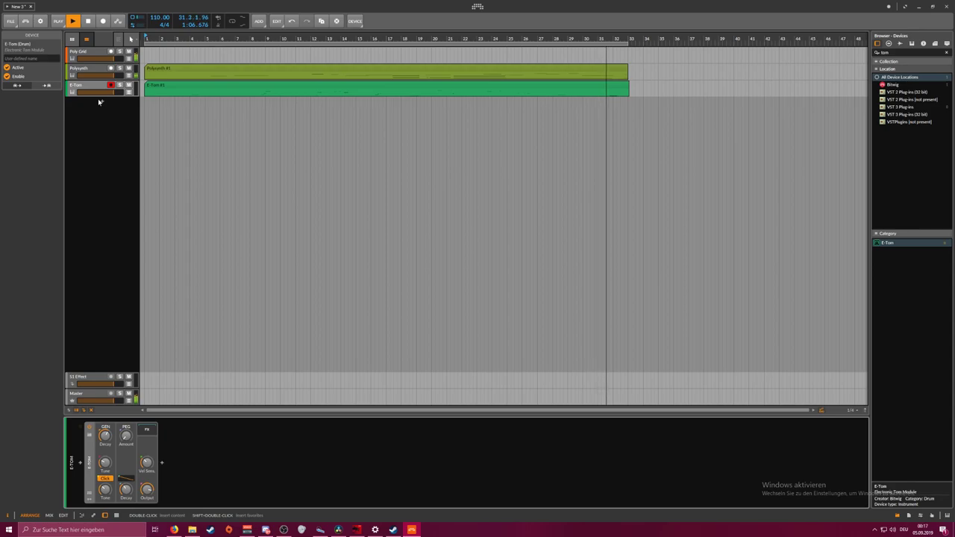
key(ctrl+z)
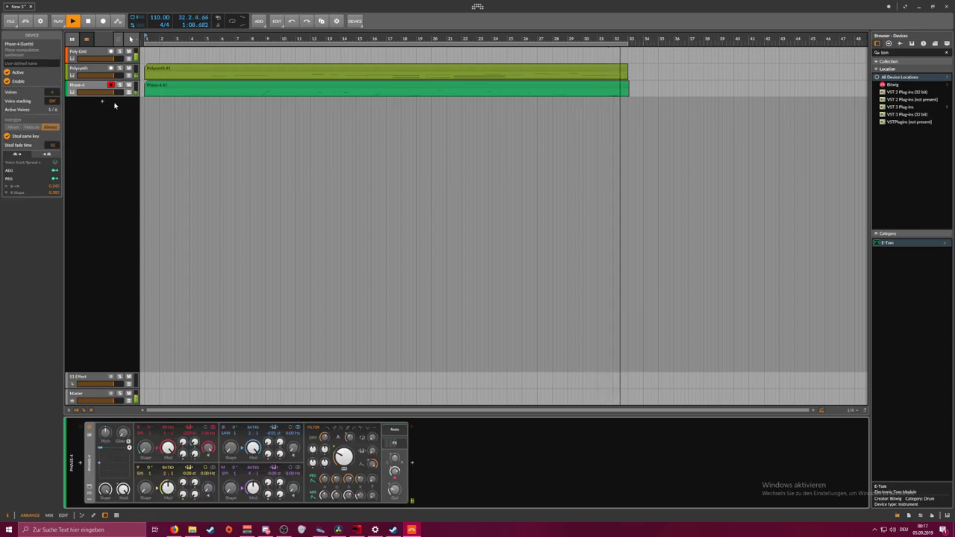
Add the E-Tom instrument on a new track below Phase-4
click(93, 89)
drag(888, 243, 119, 129)
click(110, 102)
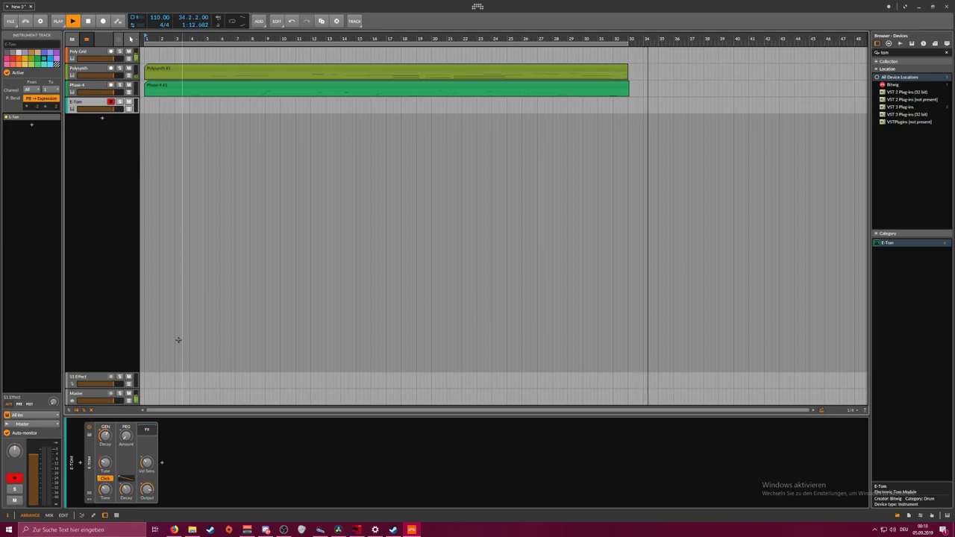
Tune the E-Tom to 77.8 Hz (D#2)
click(106, 463)
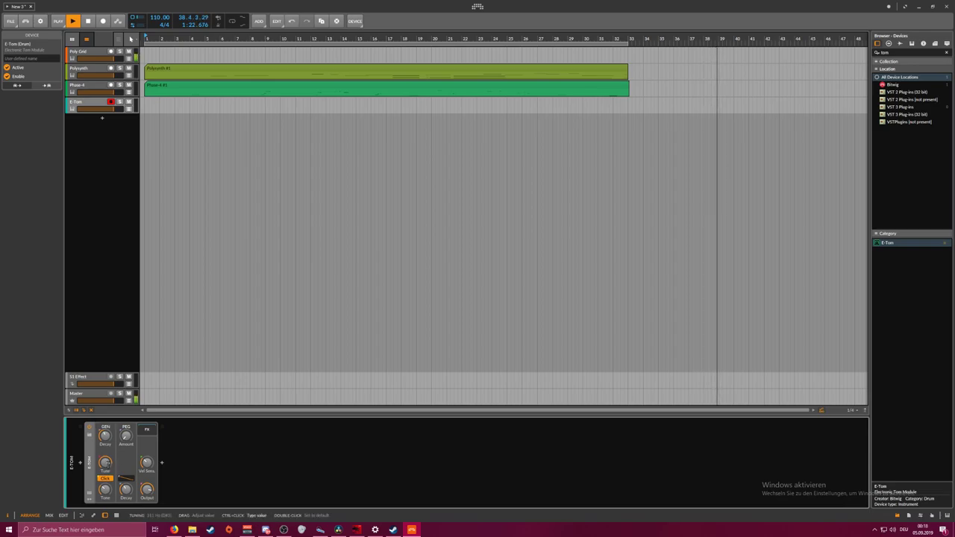
double_click(106, 464)
key(Return)
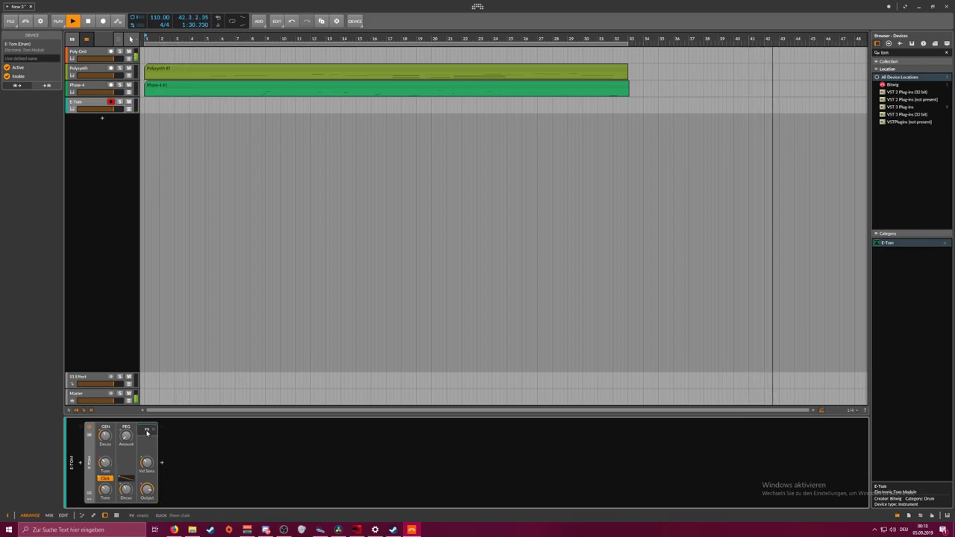
Insert an Amp followed by a Blur effect after the E-Tom
click(163, 464)
text(amp)
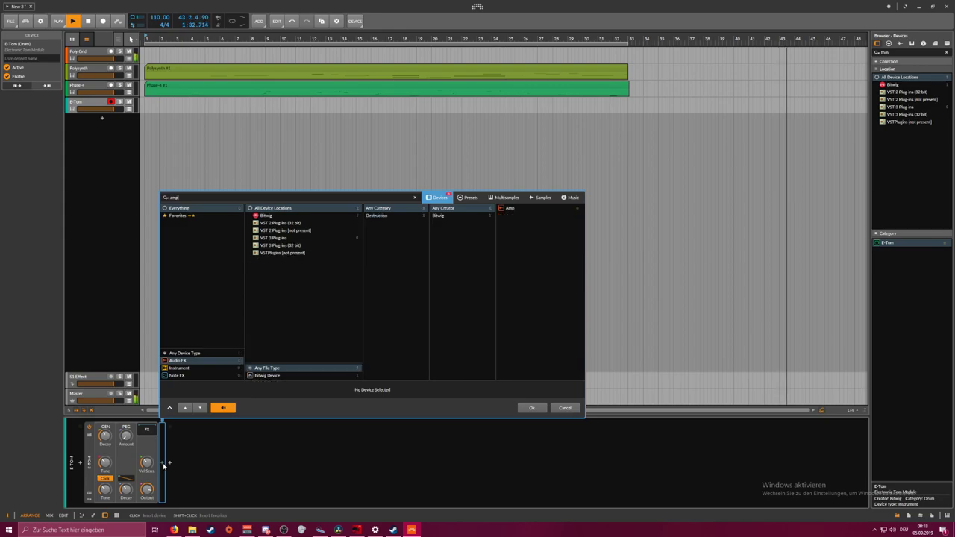
key(Return)
click(402, 469)
text(blu)
key(Return)
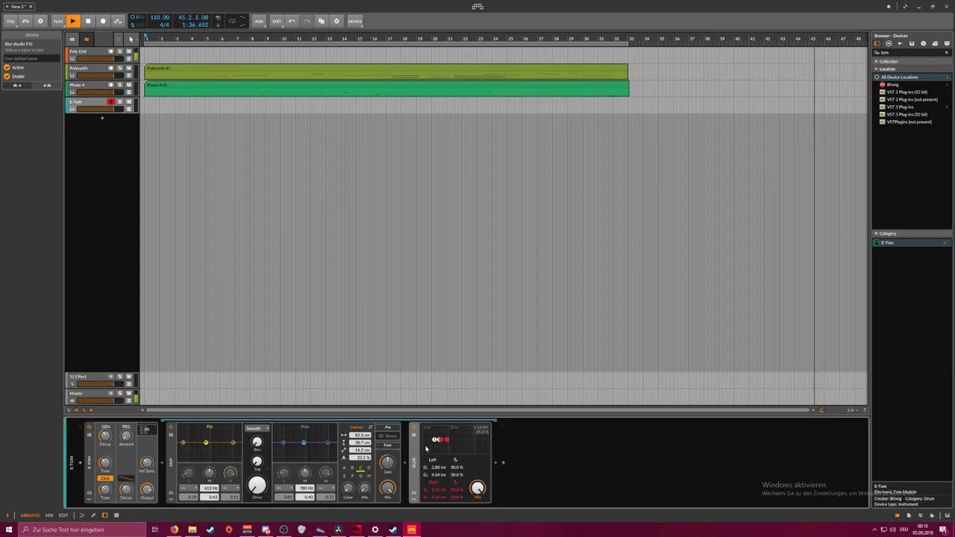
Lower the Blur's mix and place the Blur before the Amp in the E-Tom track's device chain
drag(477, 489, 477, 514)
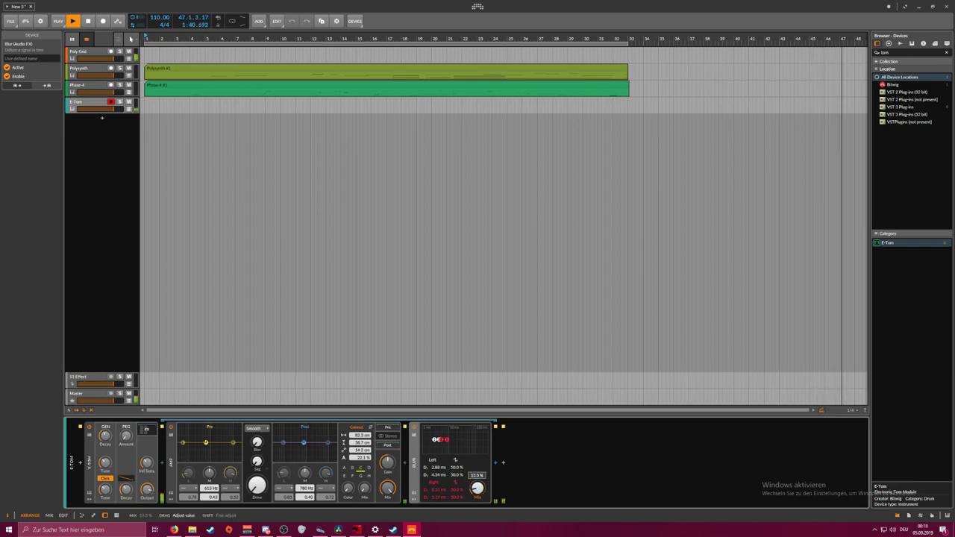
drag(414, 461, 263, 464)
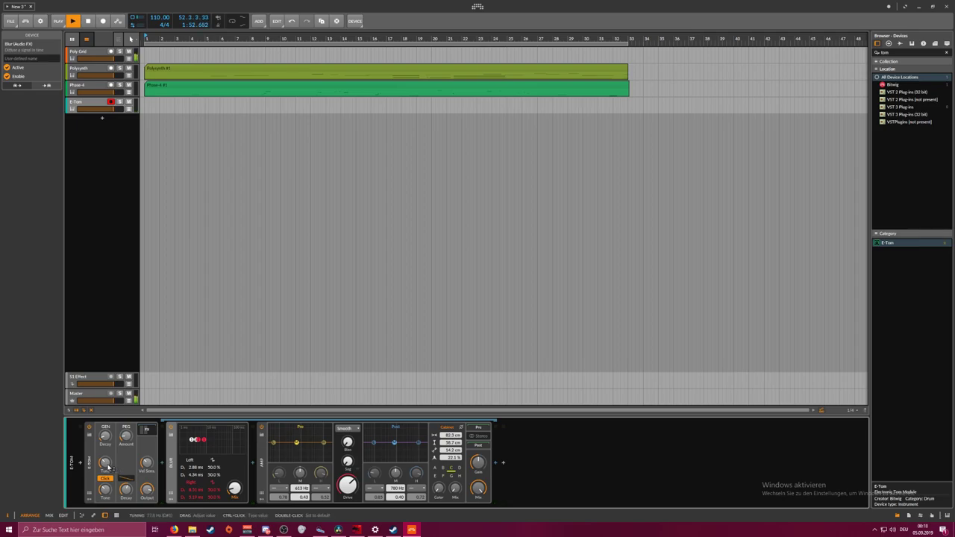
ctrl+click(106, 465)
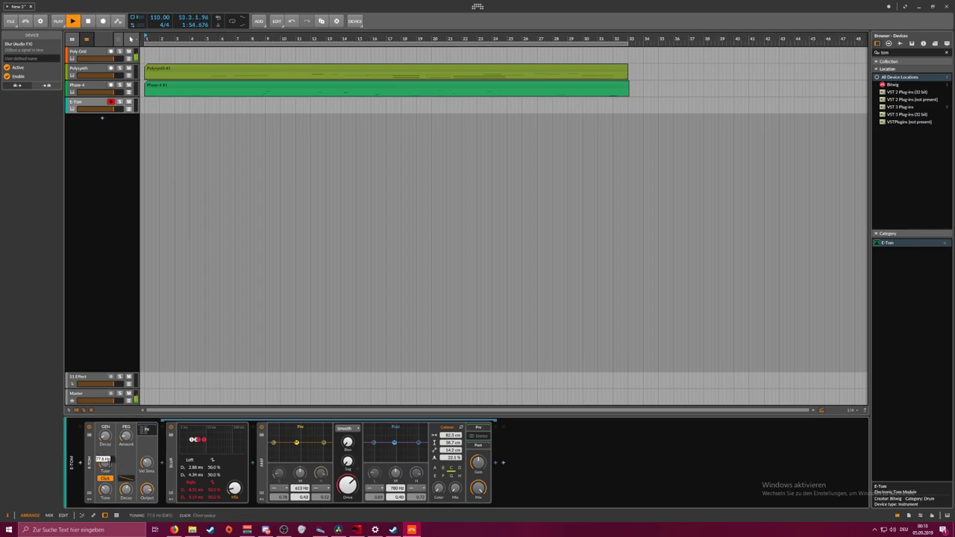
key(Return)
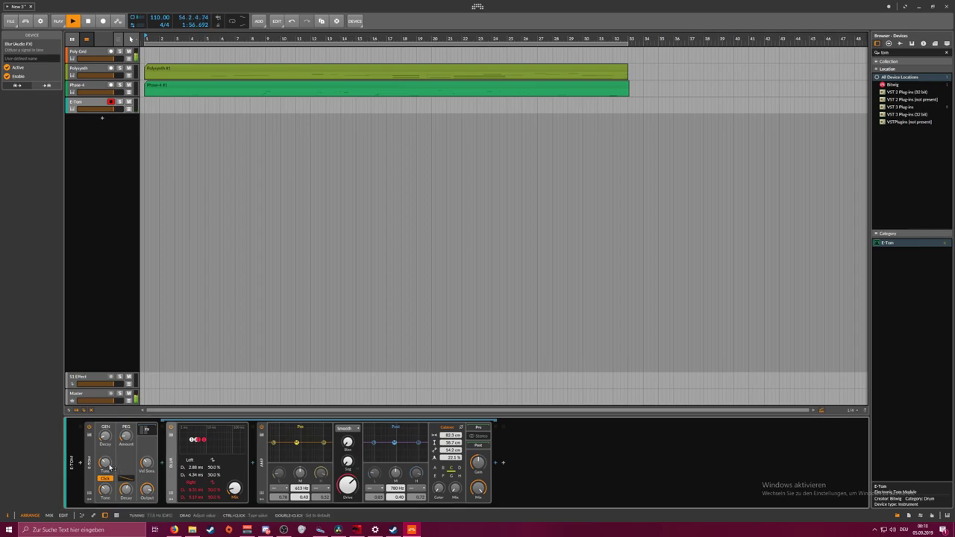
Restart playback and turn on the arranger loop
key(space)
key(space)
click(233, 23)
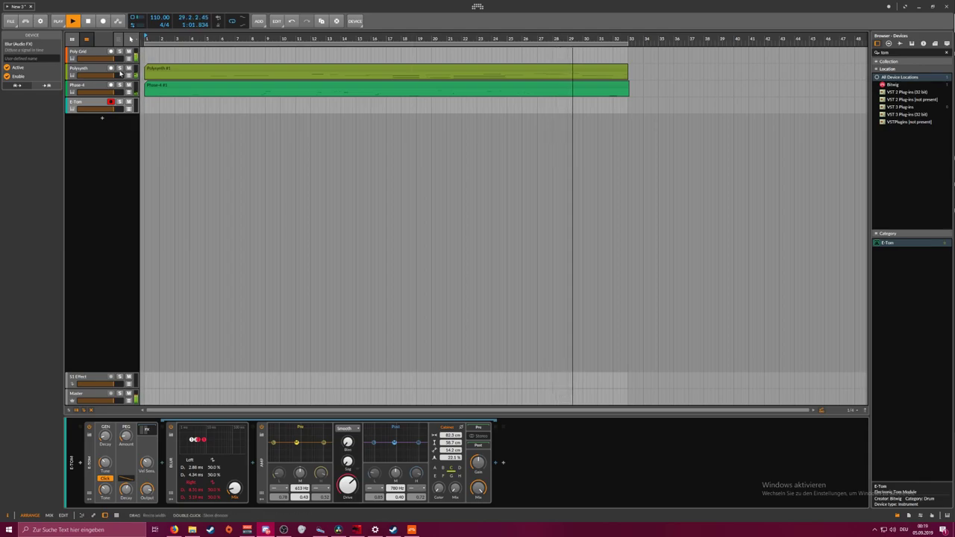
Insert a Filter device after the Phase-4 synth on its track
click(84, 88)
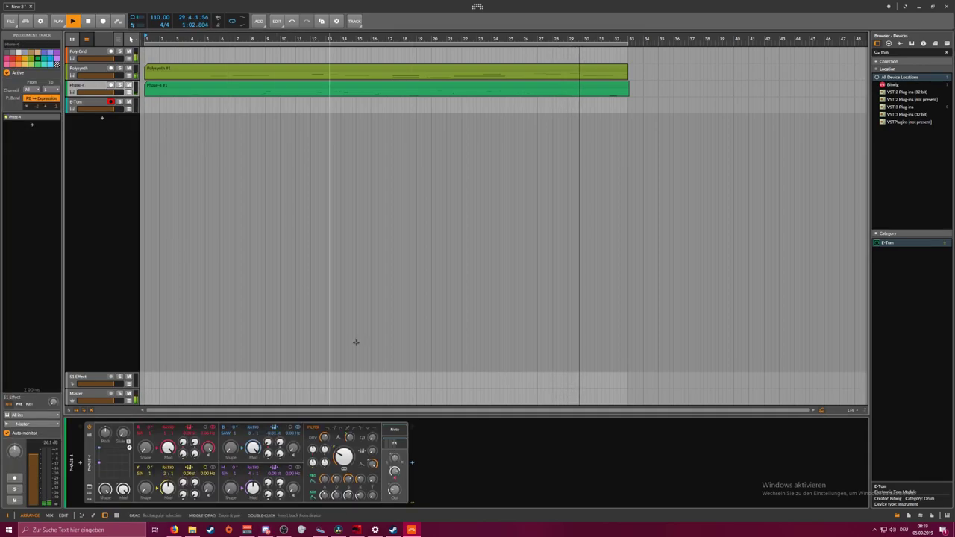
click(412, 462)
text(filt)
key(Return)
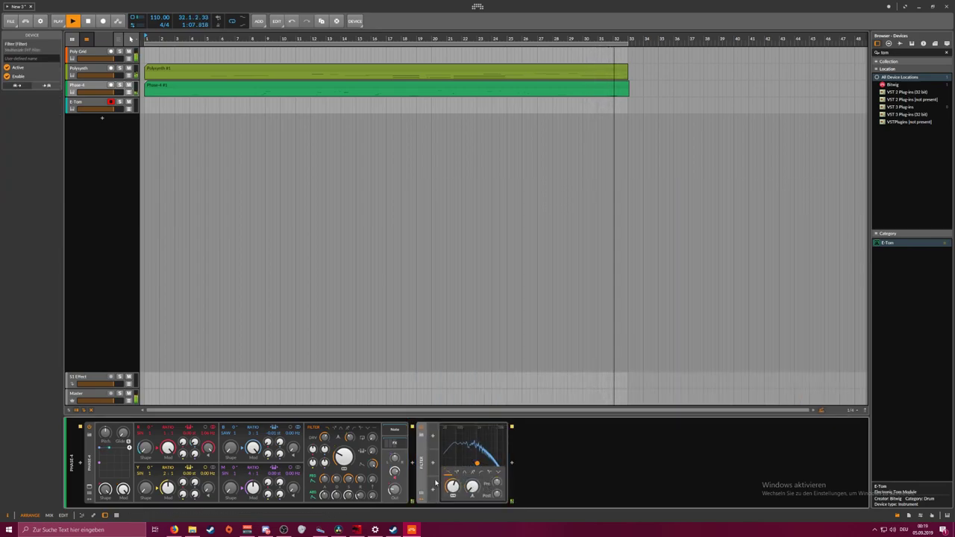
Raise the Filter's cutoff to the upper end of its range and save this state as the default preset
drag(453, 487, 453, 448)
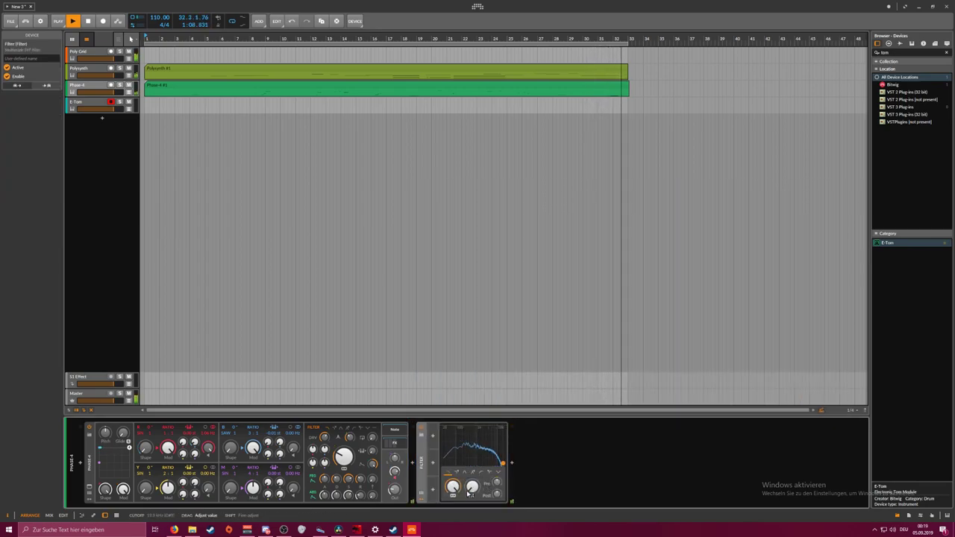
right_click(421, 457)
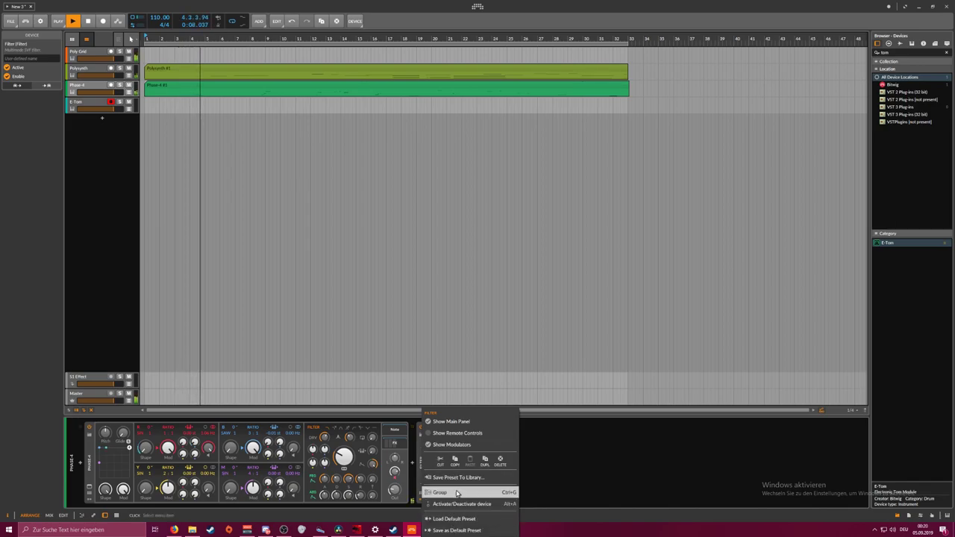
click(458, 531)
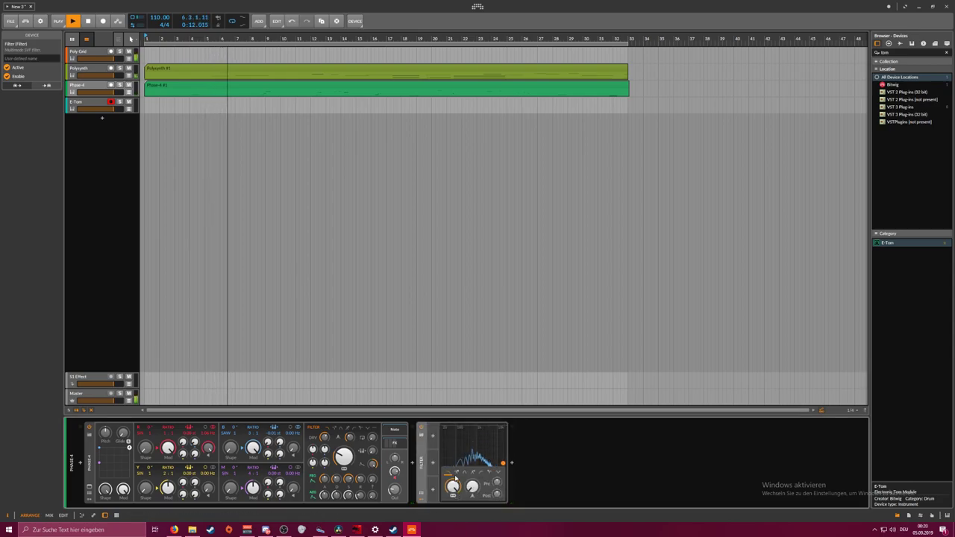
Set the Filter's cutoff to 437 Hz and add a Random modulator to the Filter
drag(453, 486, 453, 504)
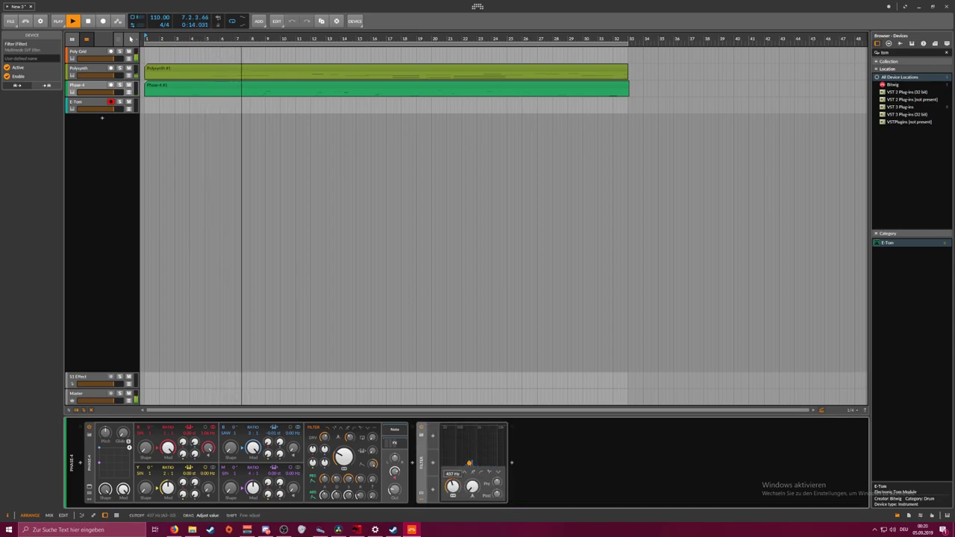
click(434, 439)
text(rand)
key(Down)
key(Return)
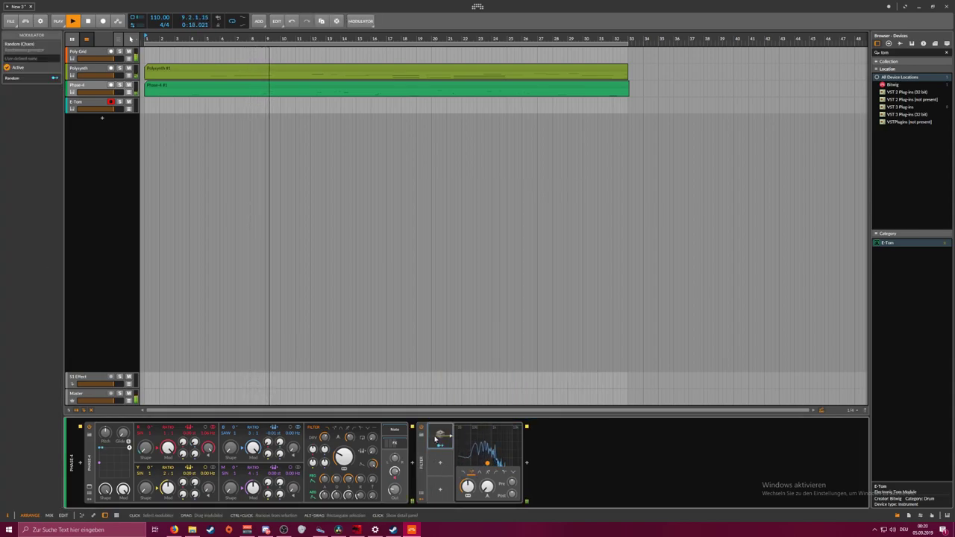
Modulate the Filter's cutoff upward with the Random modulator and show the modulator's detailed settings
click(440, 445)
drag(468, 488, 480, 442)
click(441, 436)
click(498, 438)
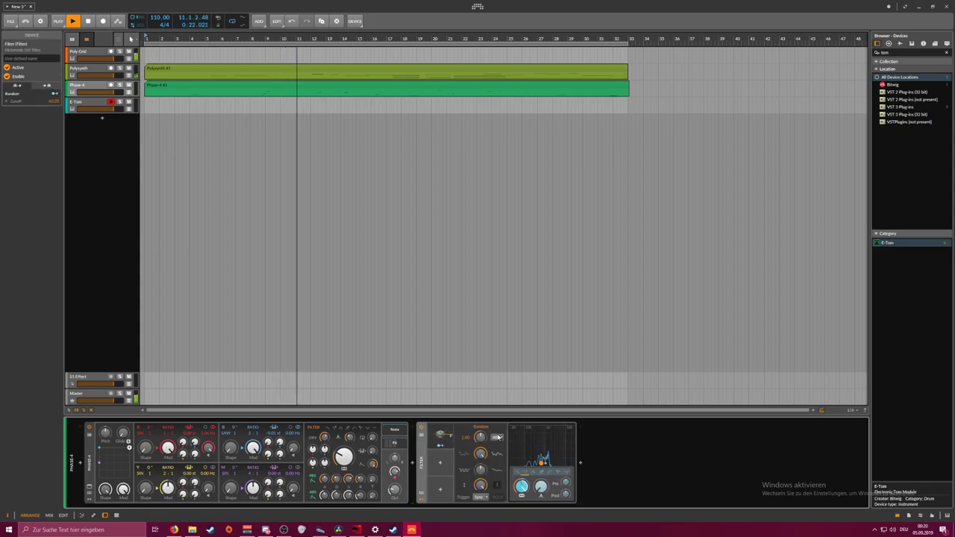
click(505, 447)
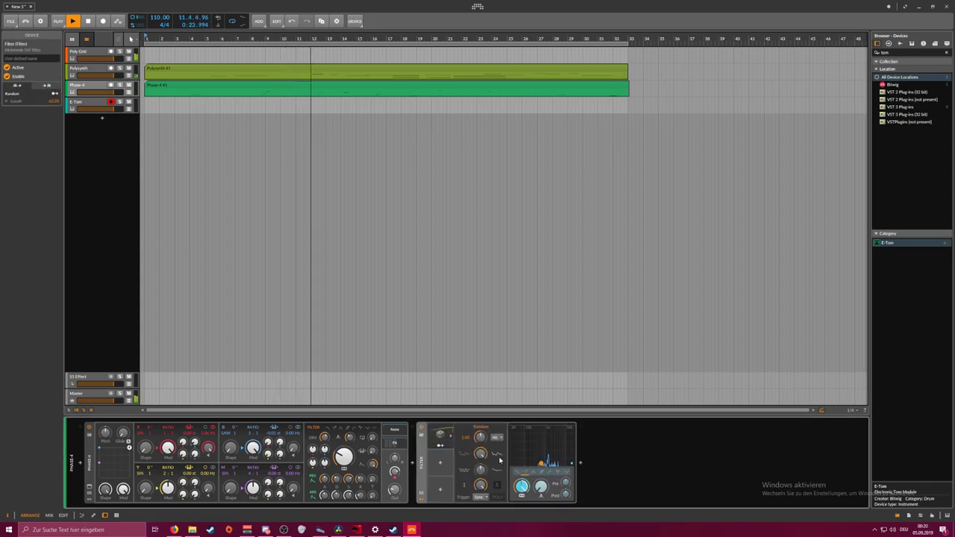
click(440, 447)
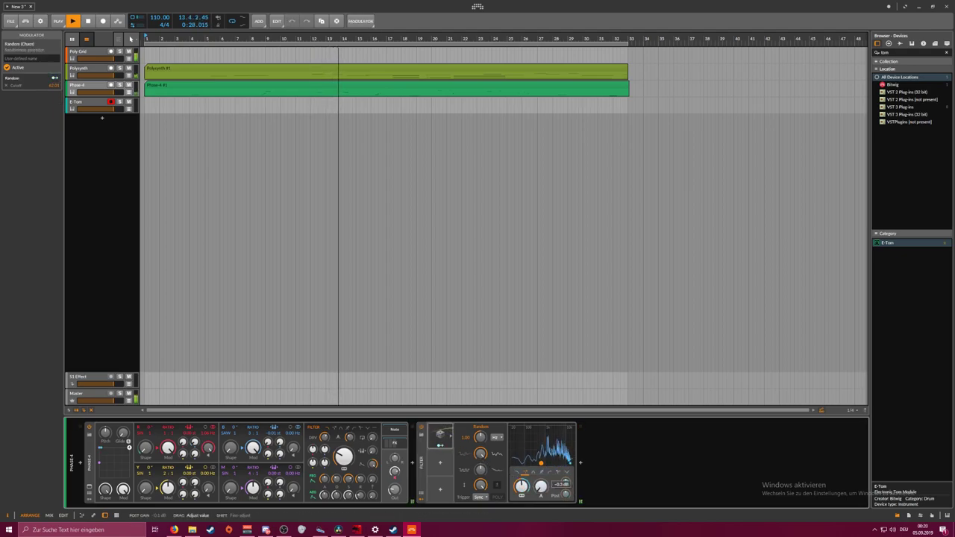
Insert the HoRNet LUMeter plug-in after the Filter on the Phase-4 track
click(581, 463)
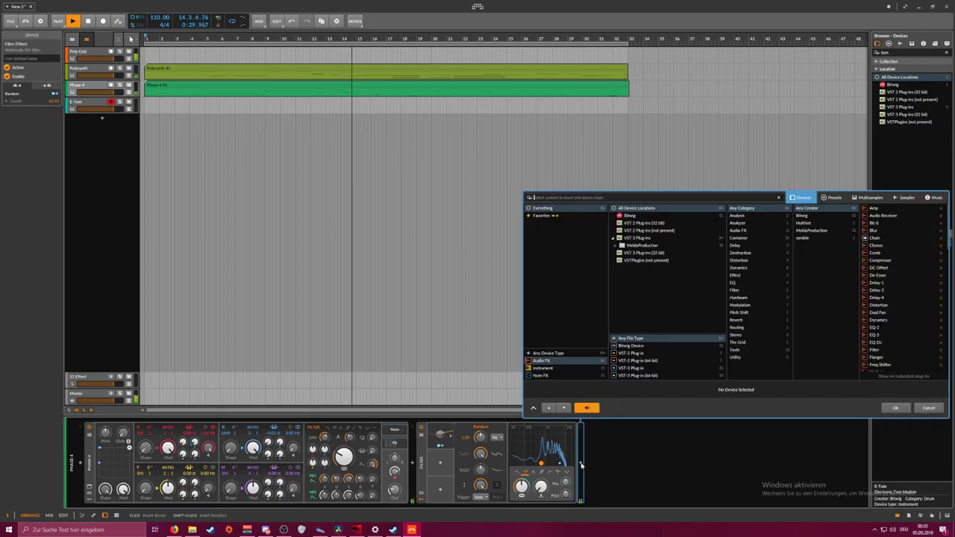
text(lu)
key(Return)
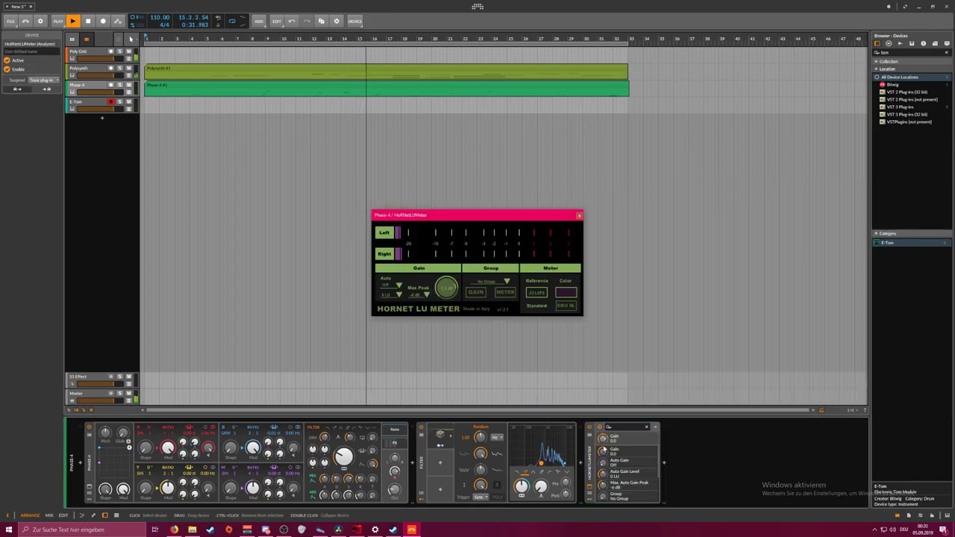
Set the LUMeter's auto gain mode to Mom. and close the plug-in window
click(400, 286)
click(421, 311)
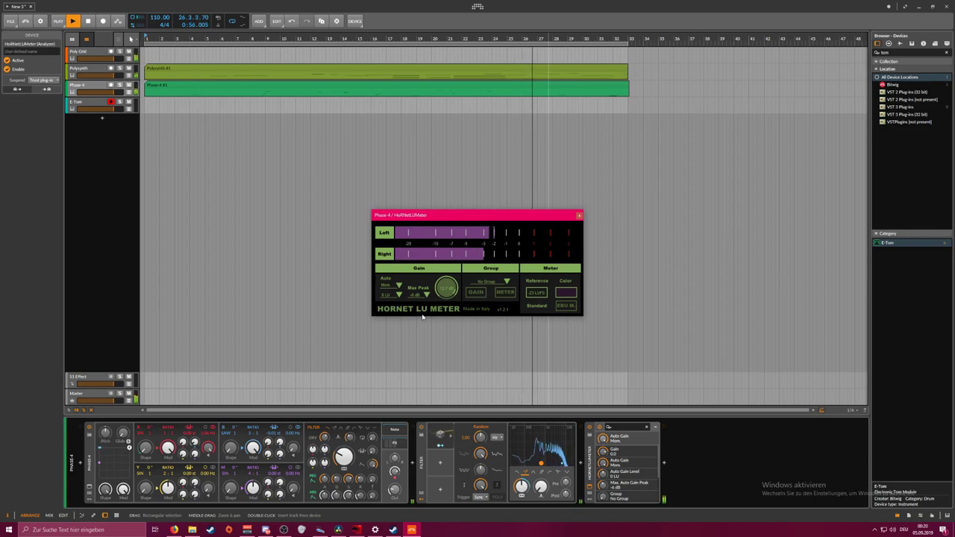
drag(538, 217, 517, 216)
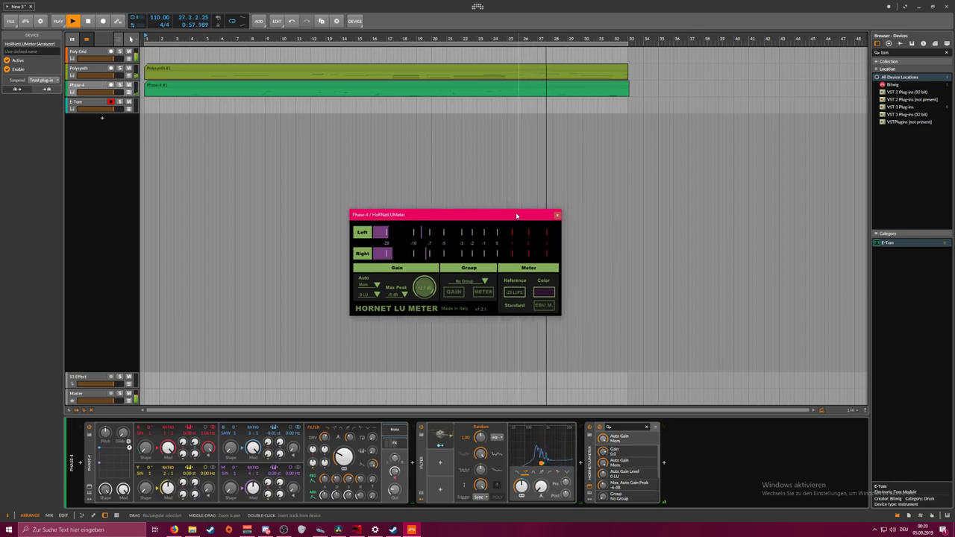
click(556, 217)
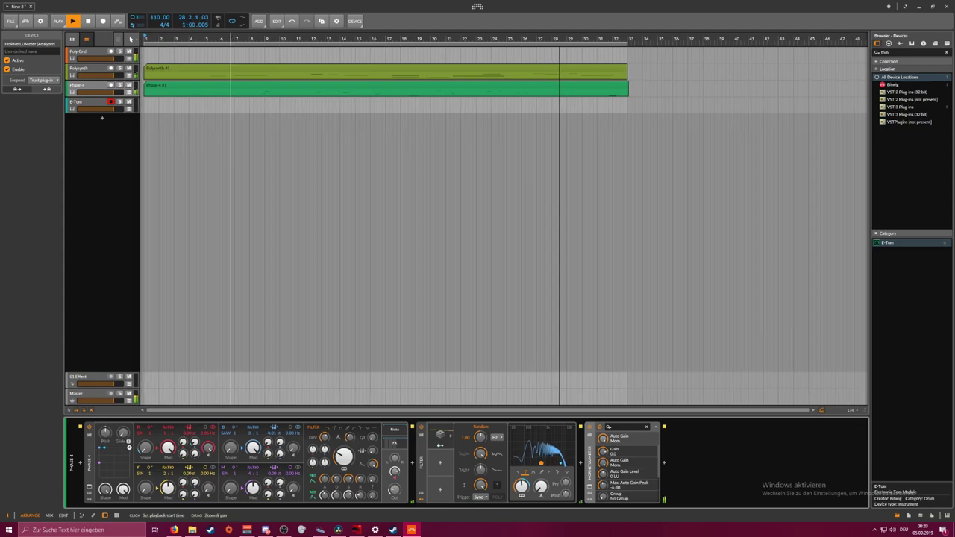
Lower the Master track's volume to about -7.5 dB
scroll(211, 39, down, 2)
scroll(211, 39, up, 1)
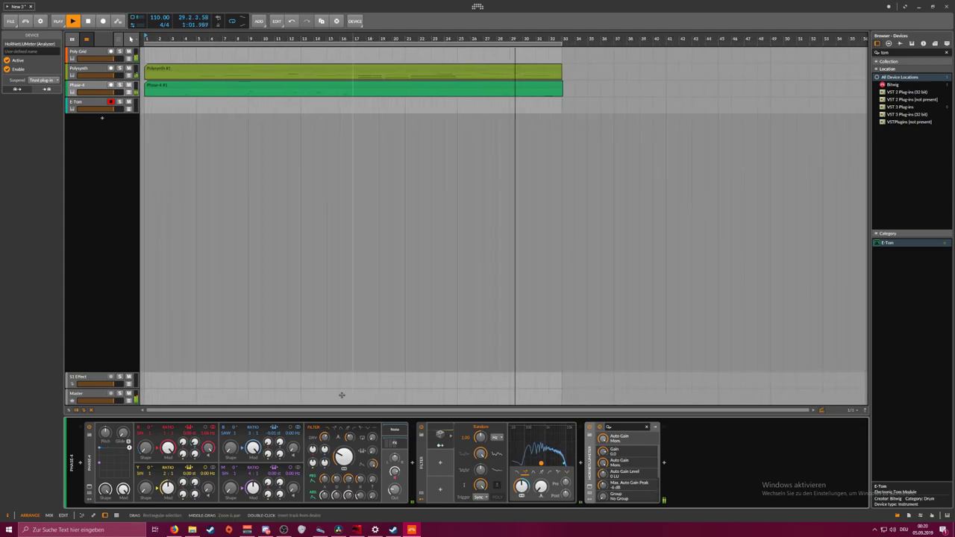
click(97, 394)
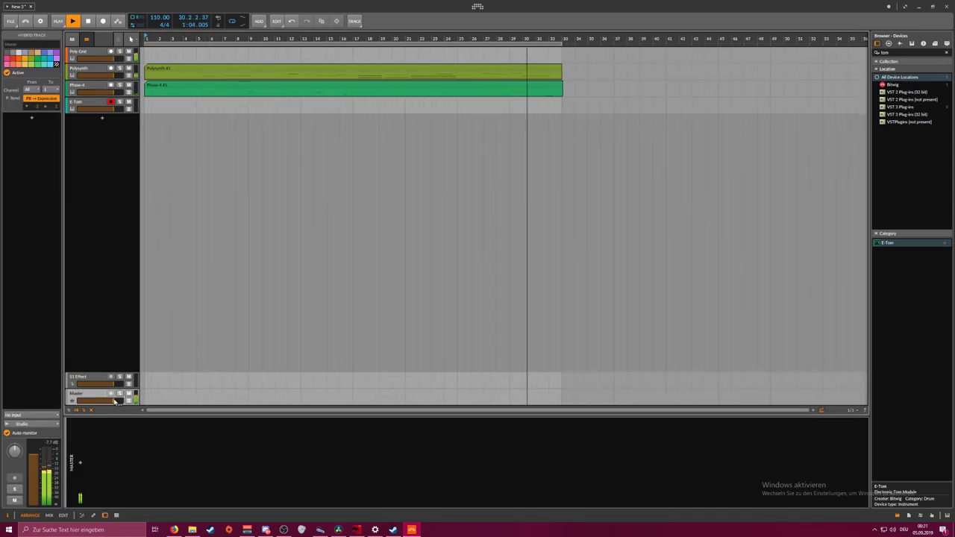
drag(98, 401, 103, 401)
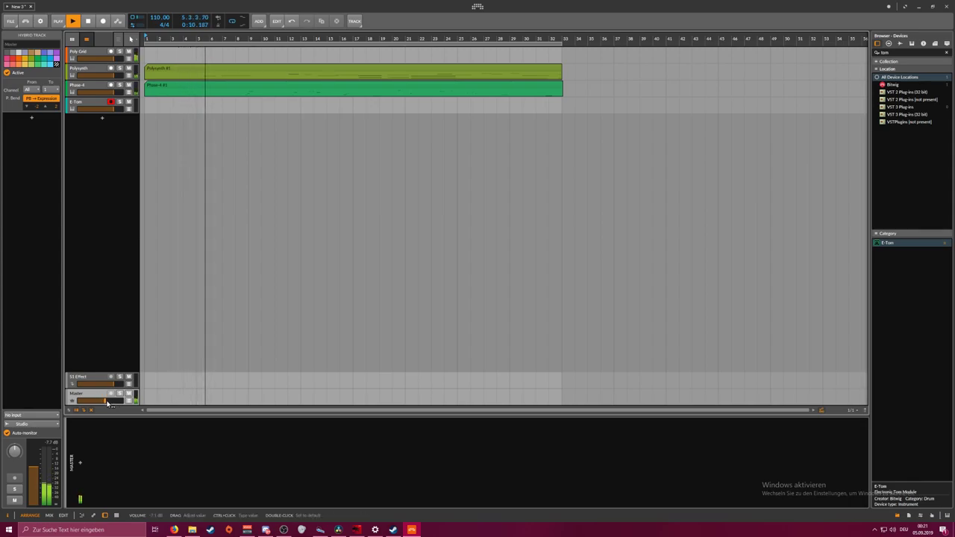
drag(106, 403, 106, 402)
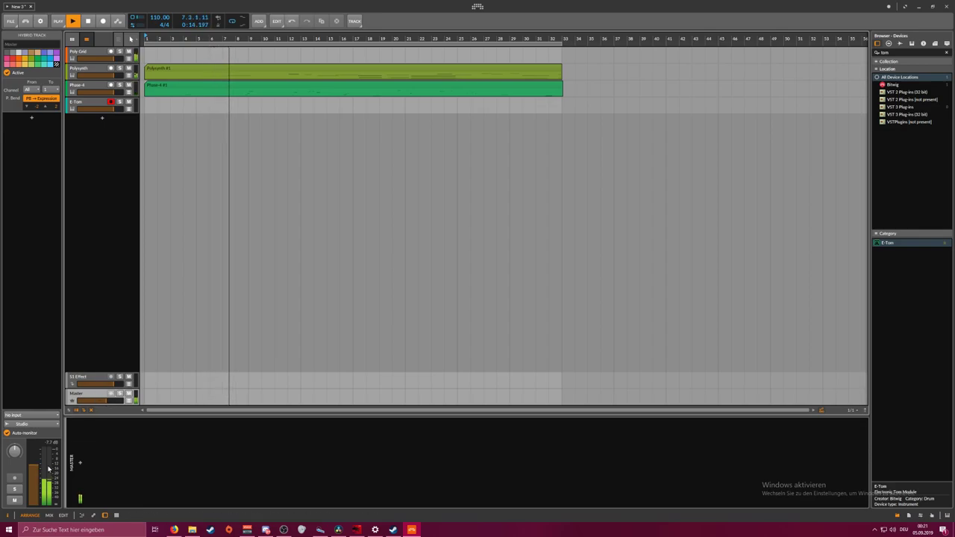
Set the Master track's volume to 0 dB
ctrl+click(111, 403)
text(0)
key(Return)
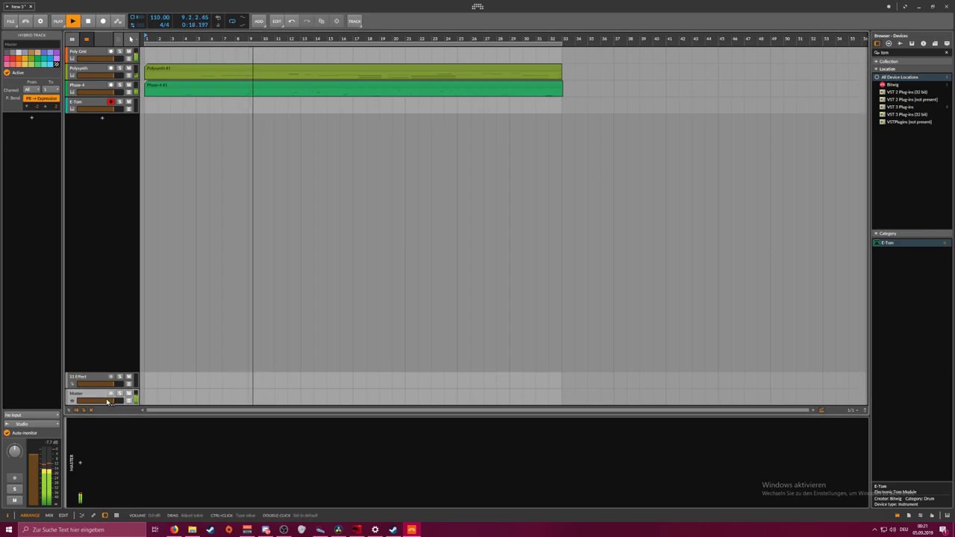
Move the Filter into Phase-4's FX chain between the Amp and the Reverb, and lower its post gain
click(88, 104)
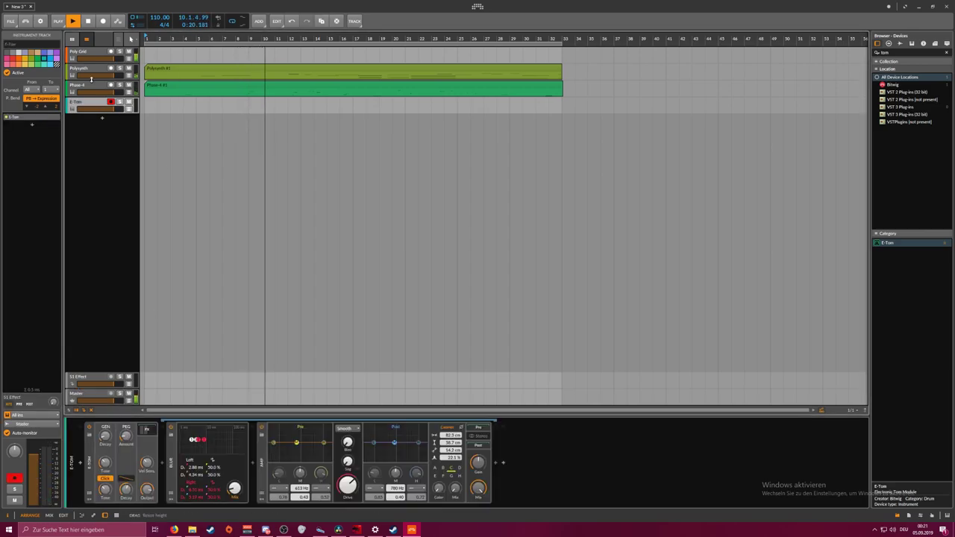
key(Up)
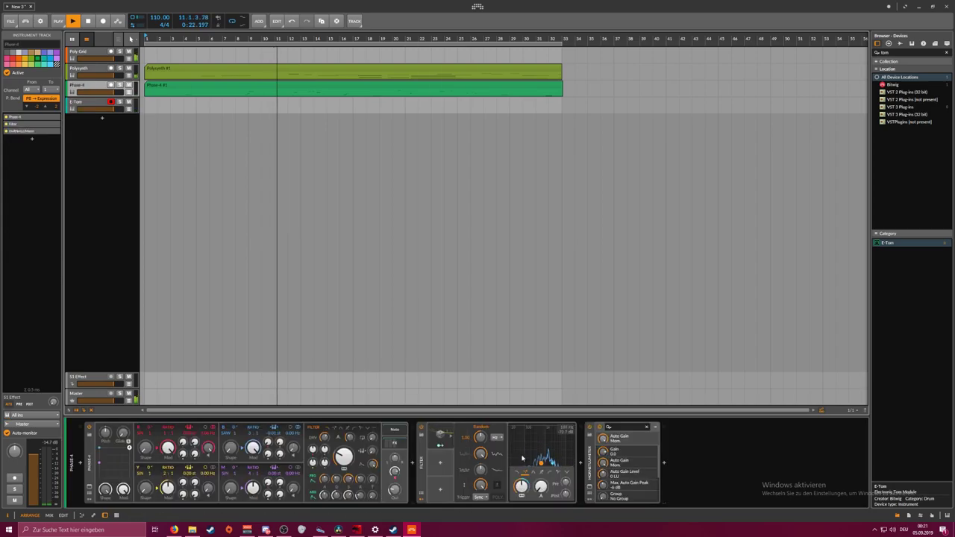
click(395, 444)
drag(598, 506, 764, 507)
drag(758, 465, 406, 467)
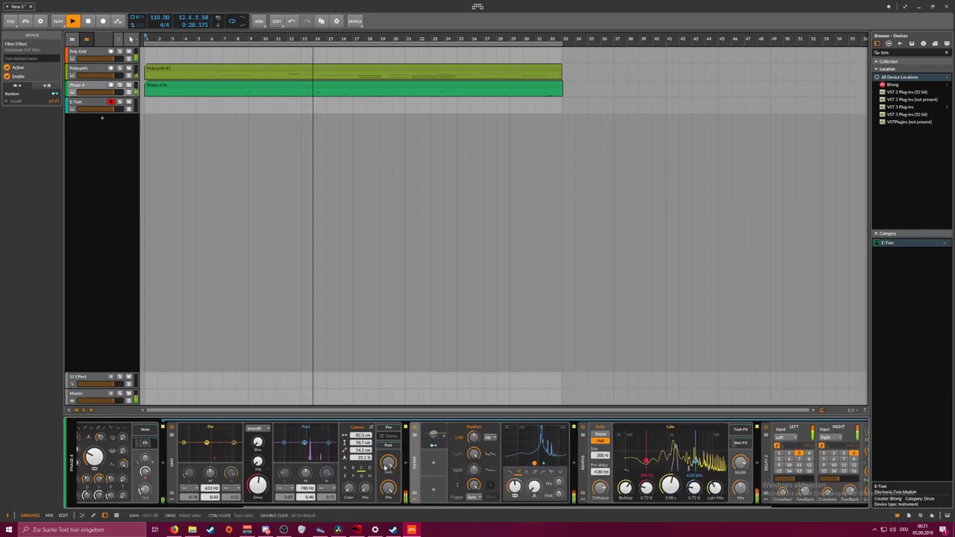
drag(559, 495, 559, 504)
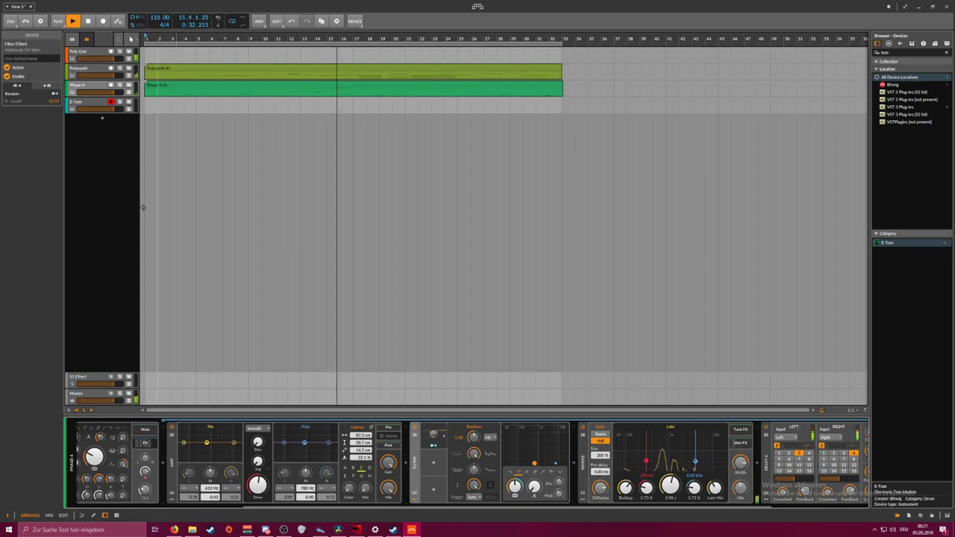
Add a Delay-2 after the Amp in the E-Tom's FX chain
click(111, 164)
click(98, 104)
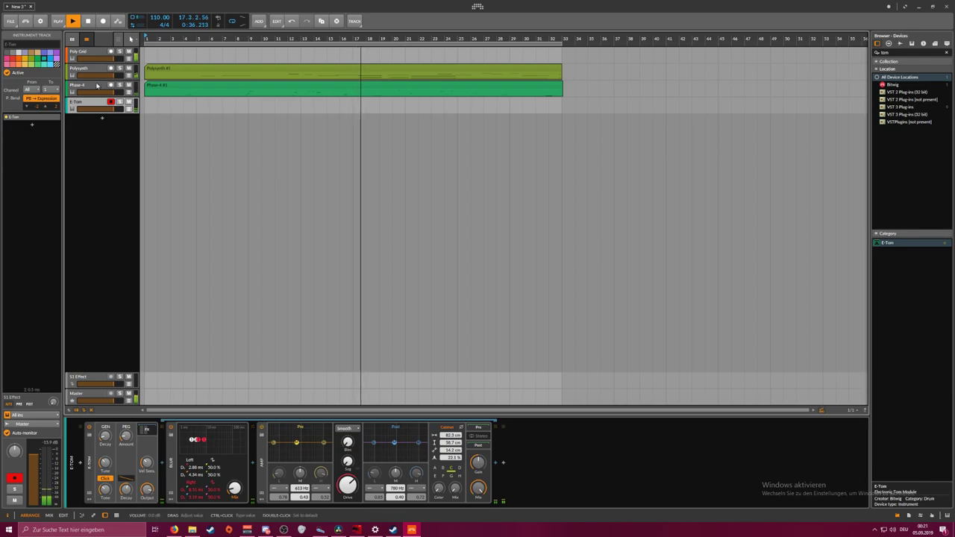
click(493, 463)
text(delay)
key(Down)
key(Down)
key(Return)
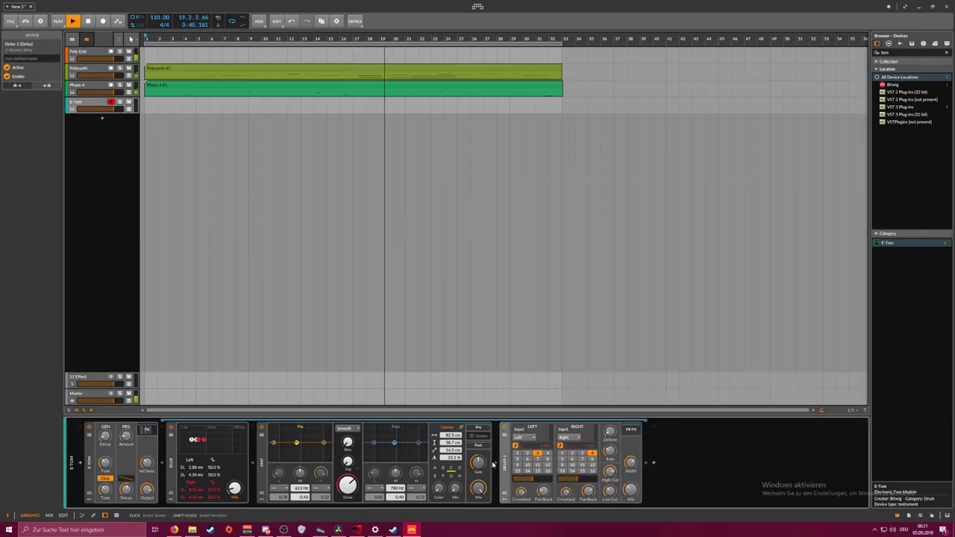
Set both the left and right Delay-2 times to 3 sixteenth steps, and lower the E-Tom's pitch envelope decay
click(538, 465)
click(592, 466)
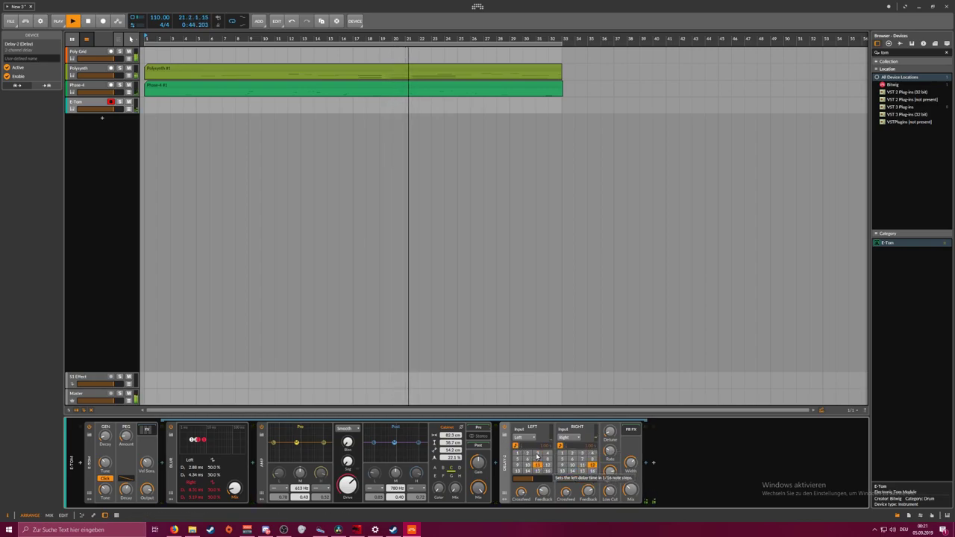
click(537, 453)
click(582, 453)
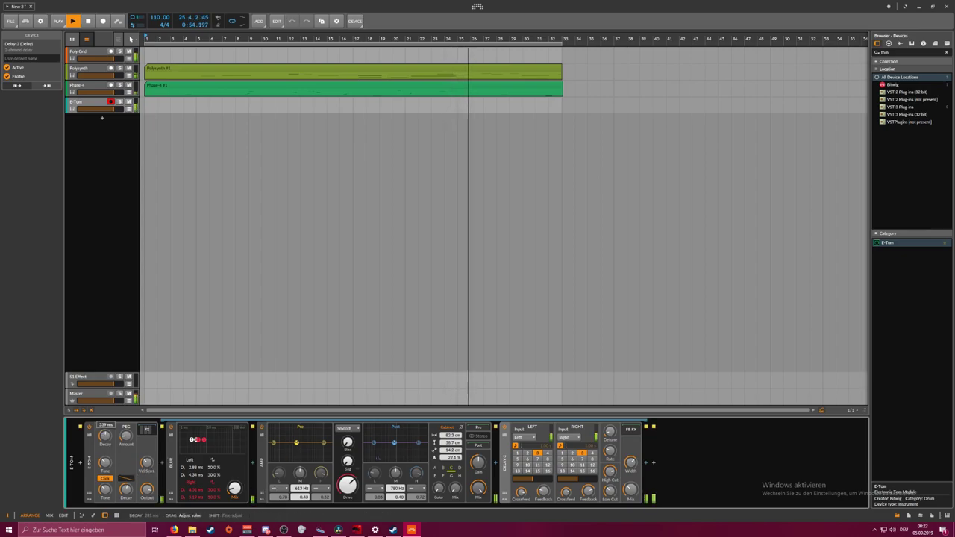
drag(126, 490, 126, 511)
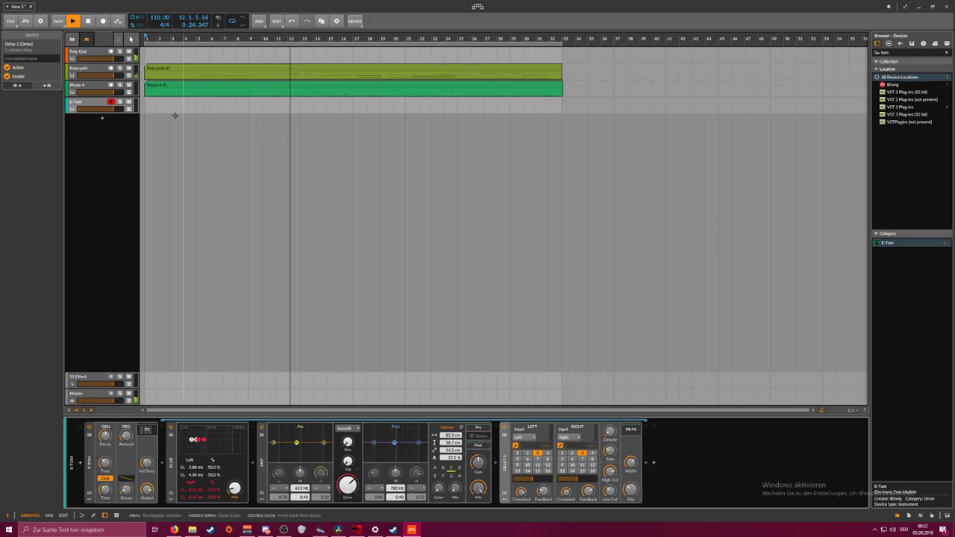
click(97, 53)
drag(168, 40, 168, 26)
click(100, 70)
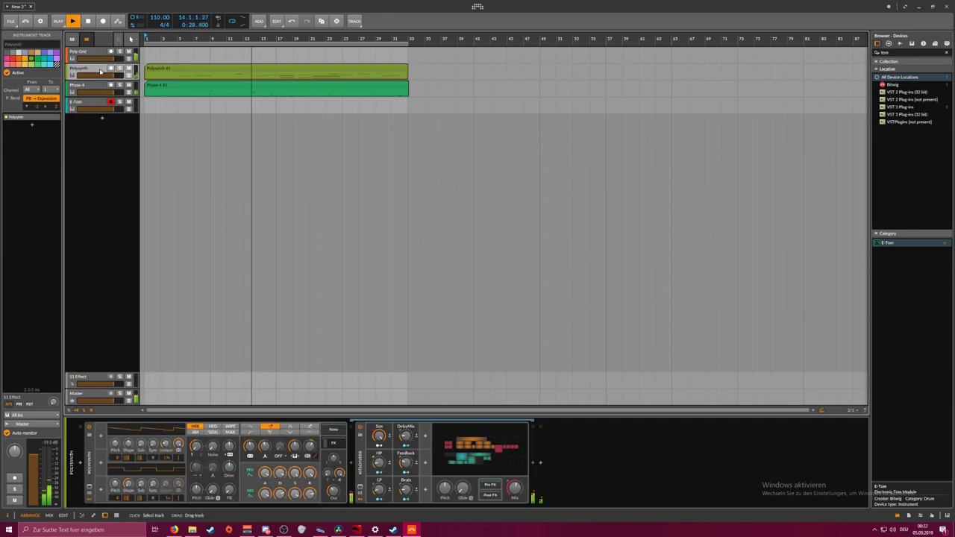
Stop playback and collapse the Reverb, Filter and Amp devices in Phase-4's FX chain
click(99, 85)
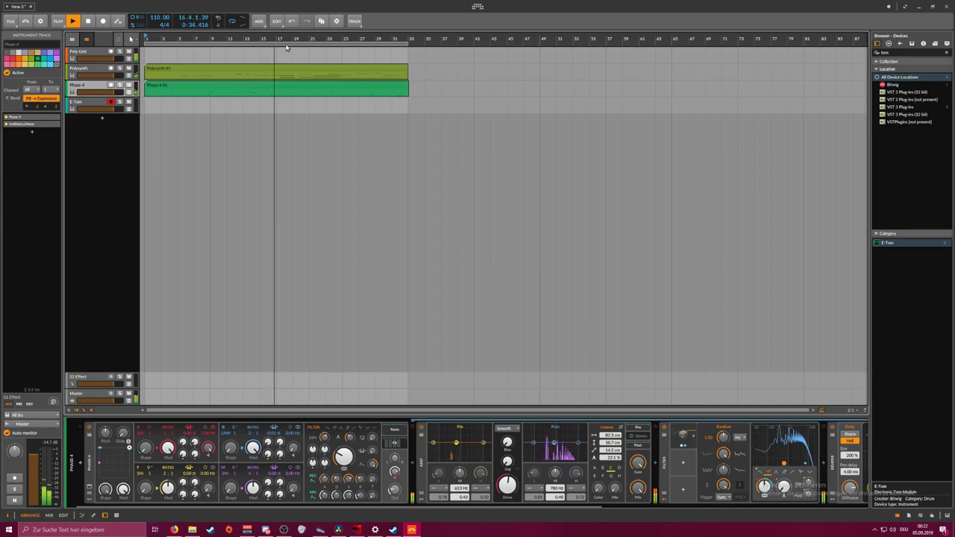
scroll(290, 41, down, 5)
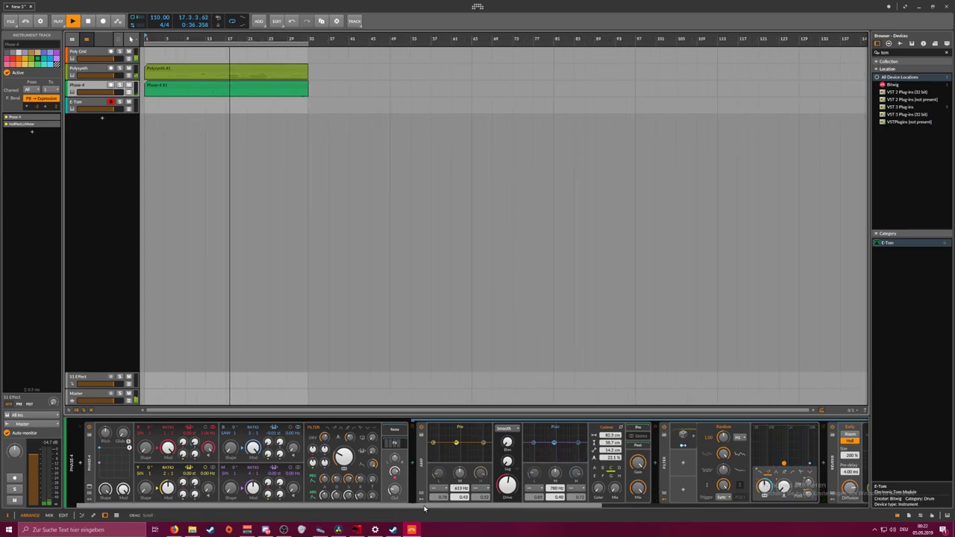
drag(424, 509, 650, 506)
key(space)
key(space)
key(space)
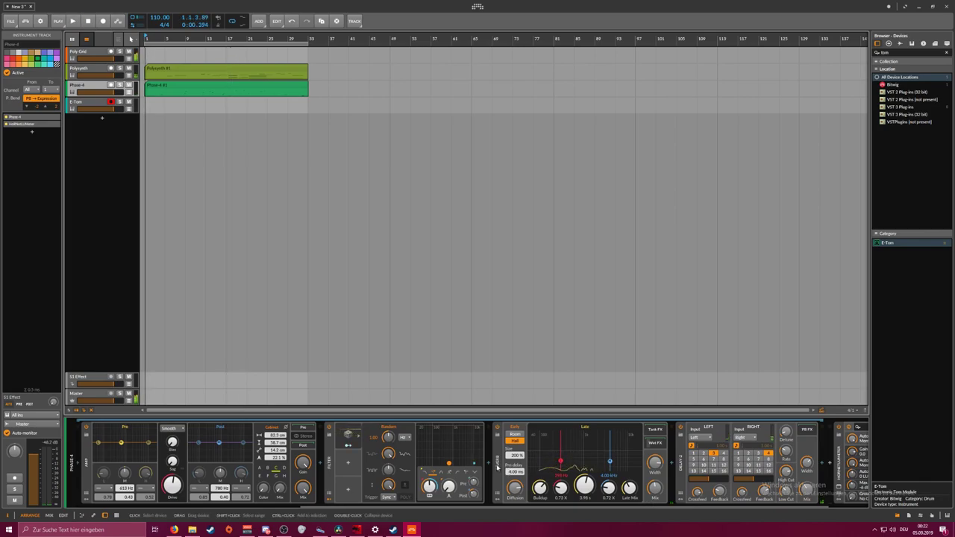
double_click(498, 466)
double_click(431, 465)
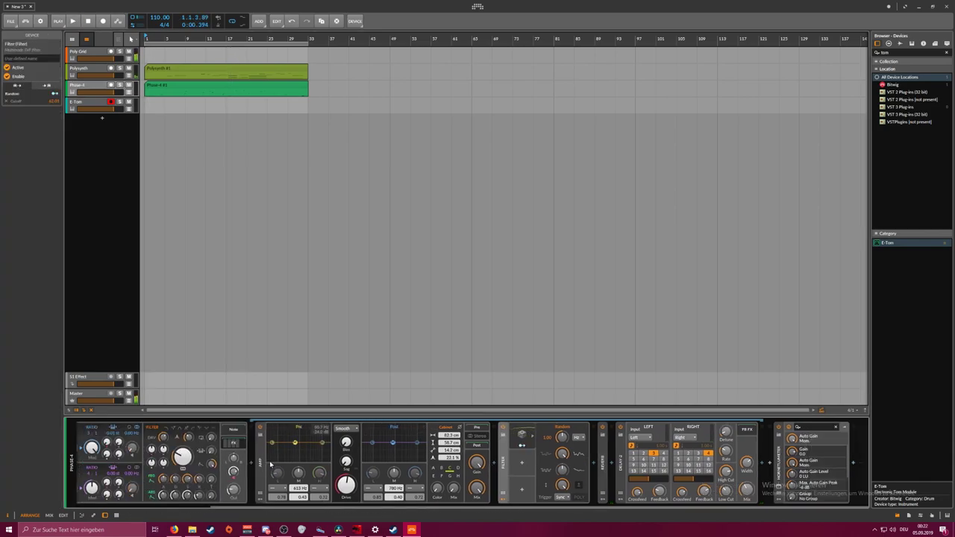
double_click(400, 463)
click(95, 144)
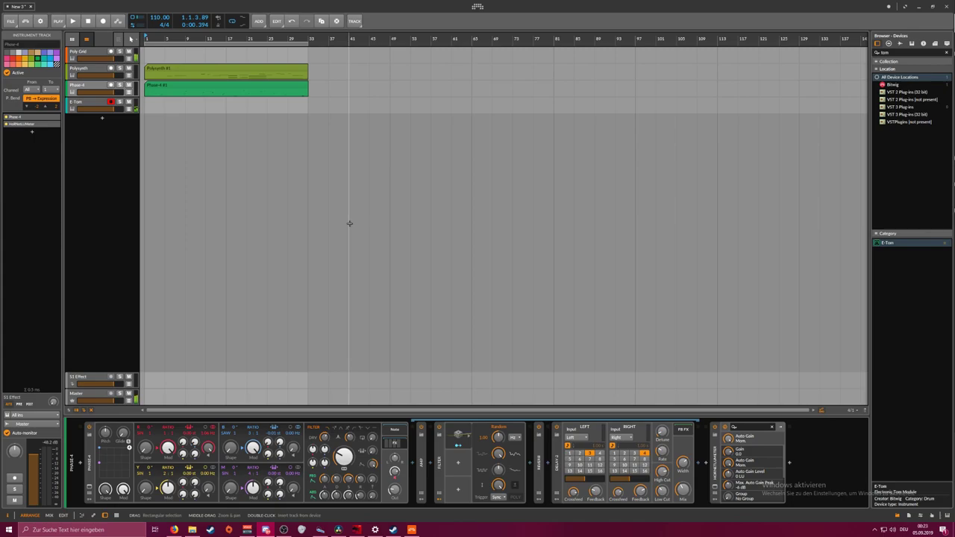
Raise the bias of the Amp on the E-Tom track and fine-tune the E-Tom's pitch envelope decay
click(101, 105)
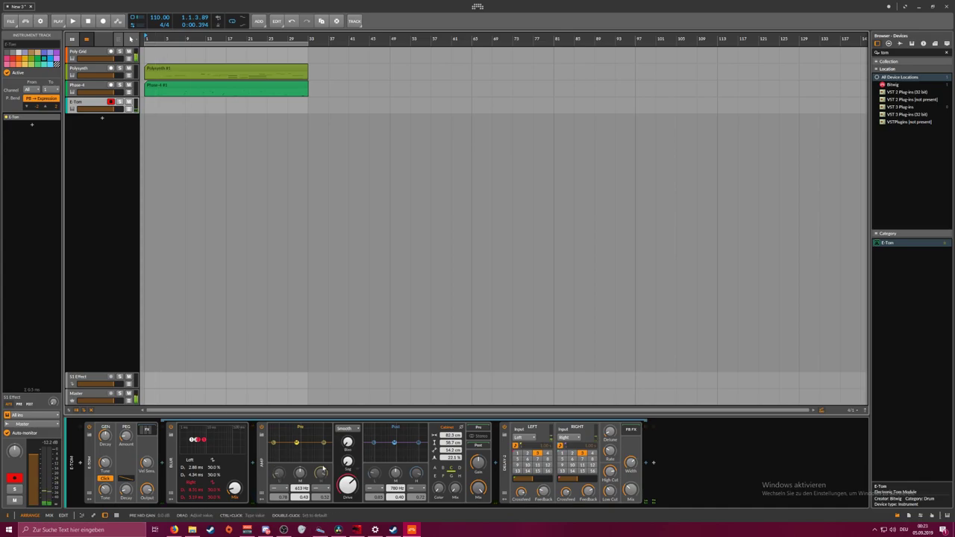
drag(347, 442, 347, 418)
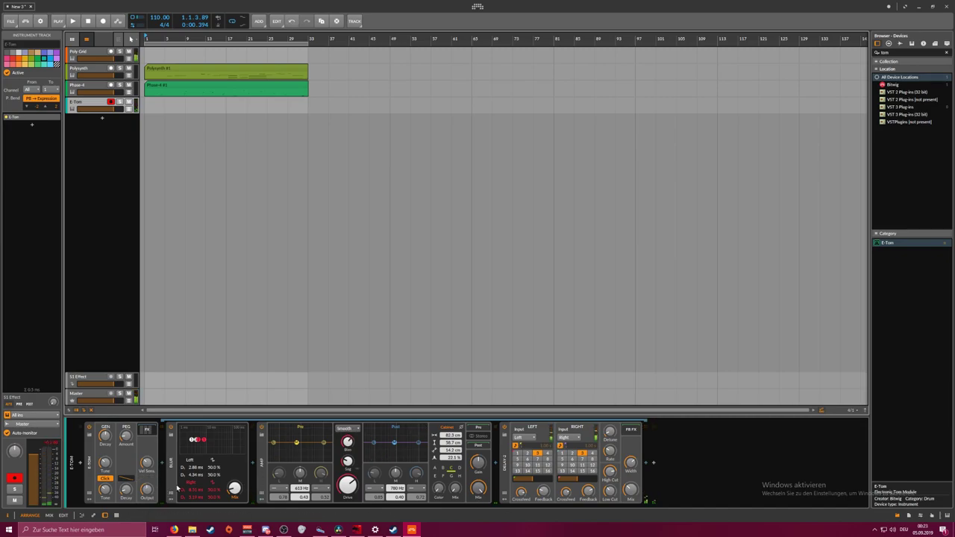
drag(126, 490, 126, 494)
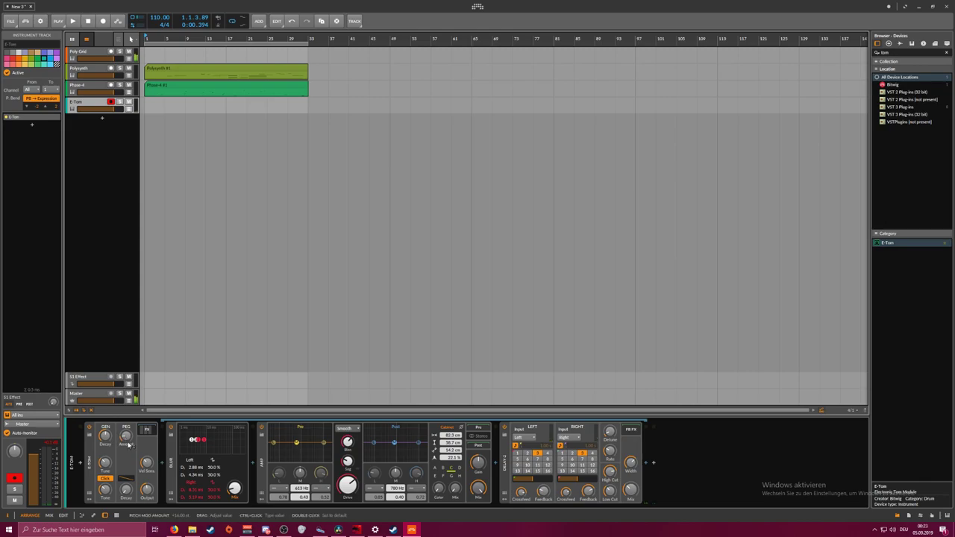
Delete the E-Tom device from its track and insert an E-Kick instrument in its place
click(91, 456)
key(Delete)
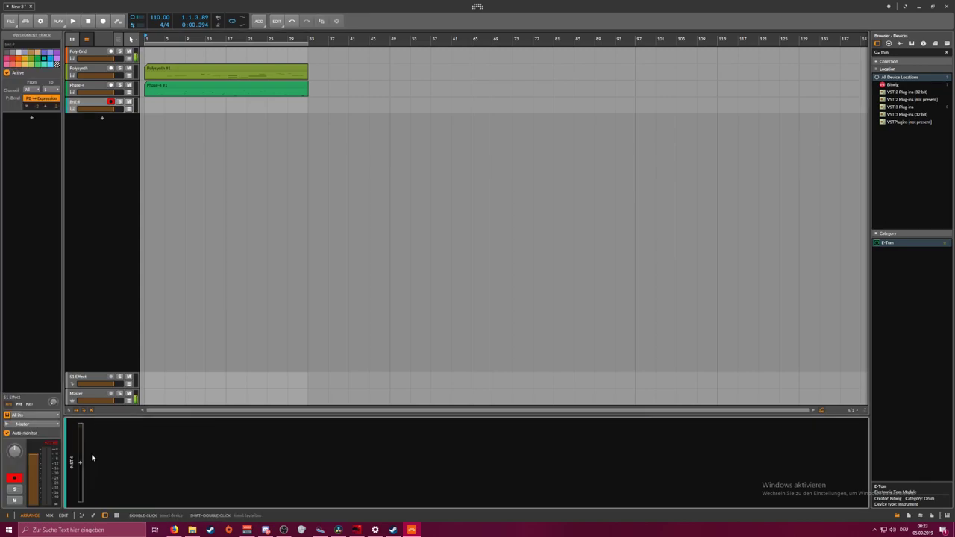
double_click(81, 462)
text(e-ki)
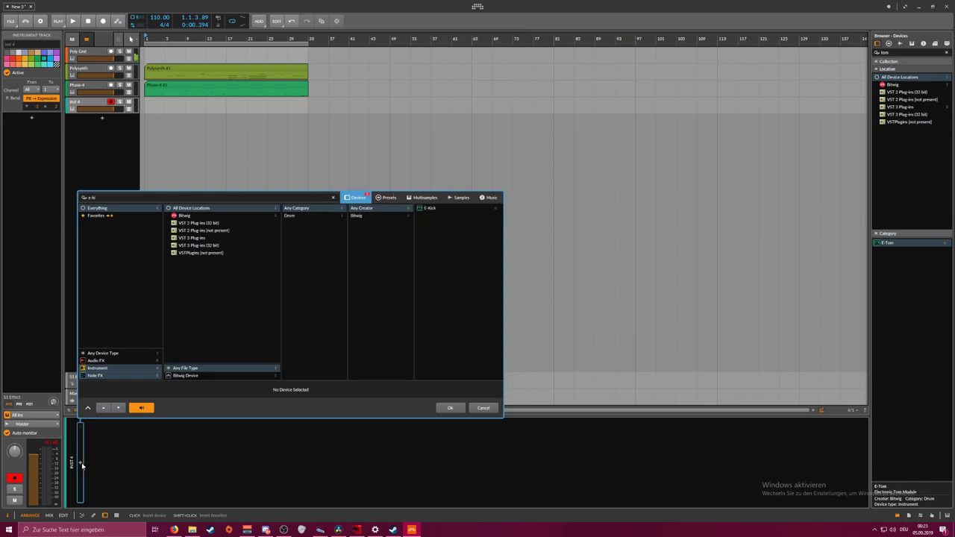
key(Down)
key(Return)
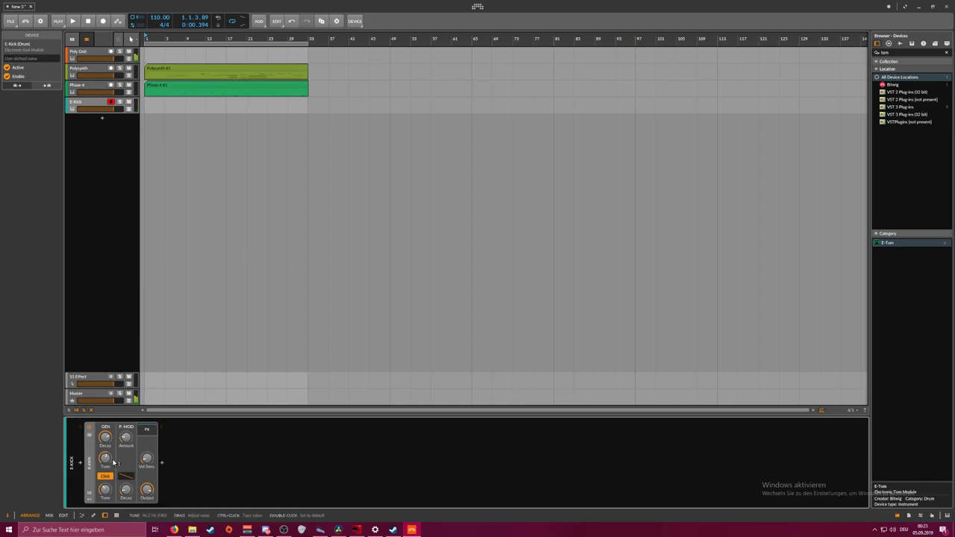
Set the E-Kick's tune to D#0
click(106, 459)
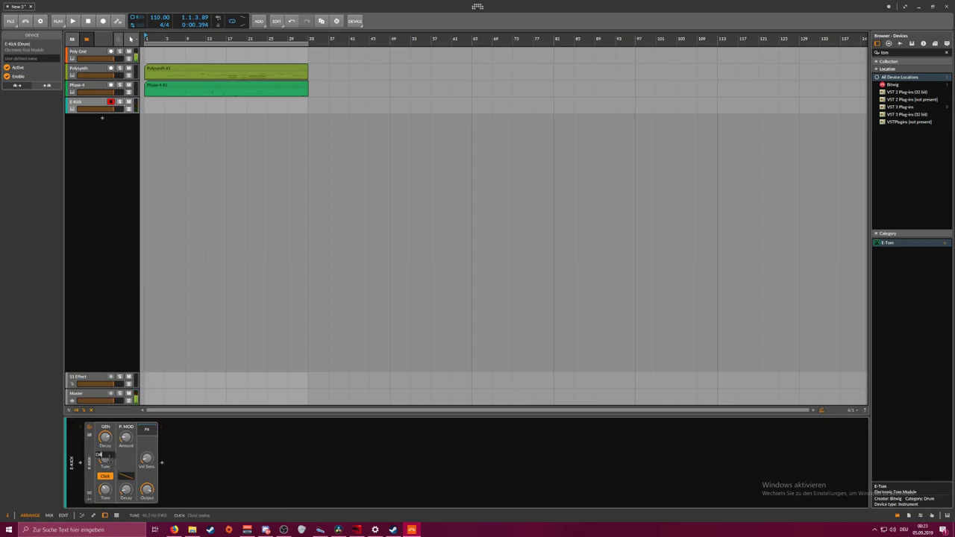
key(Return)
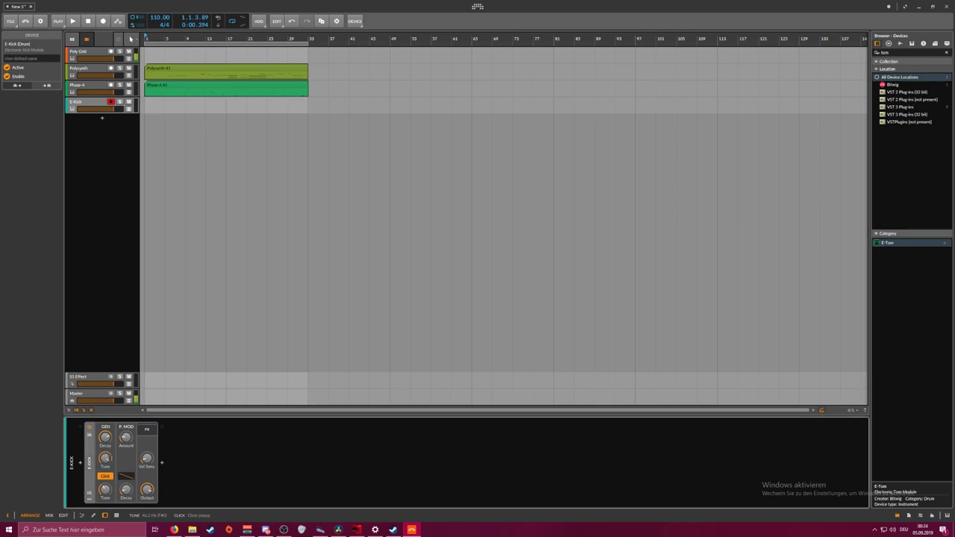
click(109, 458)
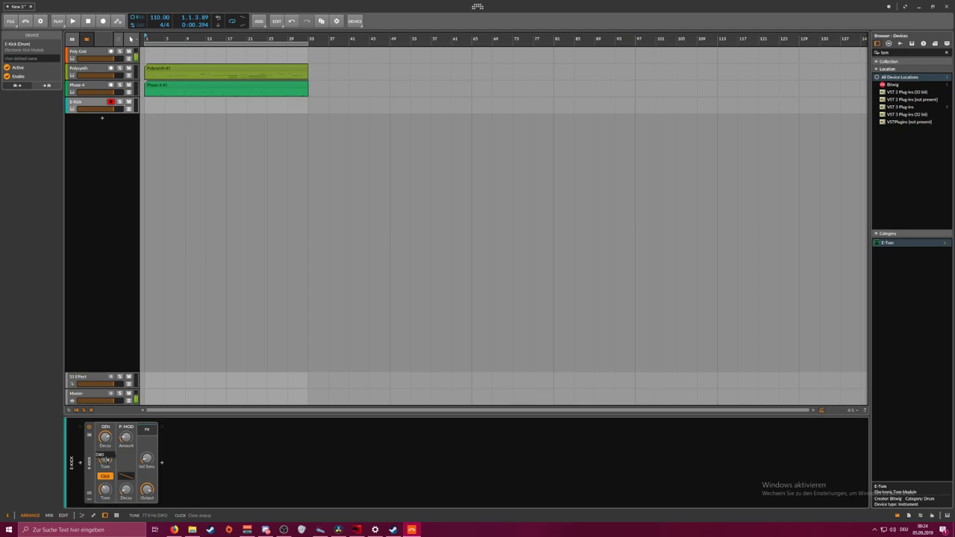
key(Return)
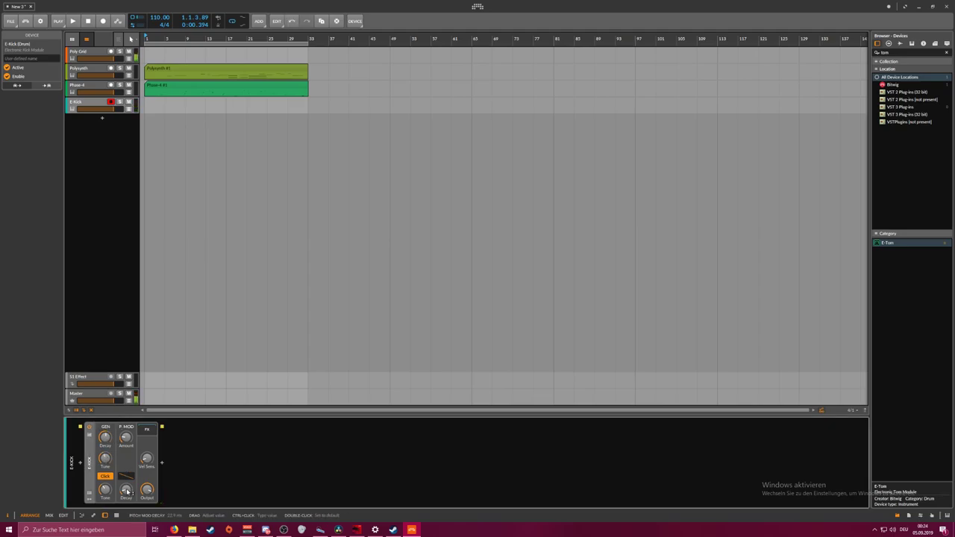
Adjust the E-Kick's generator decay and lower its output level
mouse_move(113, 447)
mouse_down()
mouse_move(120, 439)
mouse_move(125, 449)
mouse_move(105, 437)
mouse_up()
mouse_move(148, 490)
mouse_down()
mouse_move(148, 482)
mouse_move(148, 493)
mouse_up()
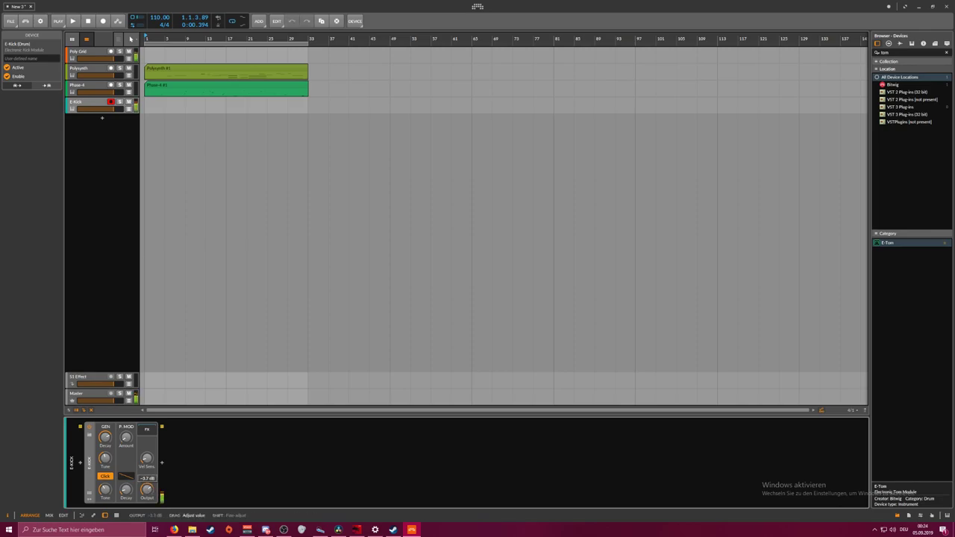
drag(147, 490, 149, 490)
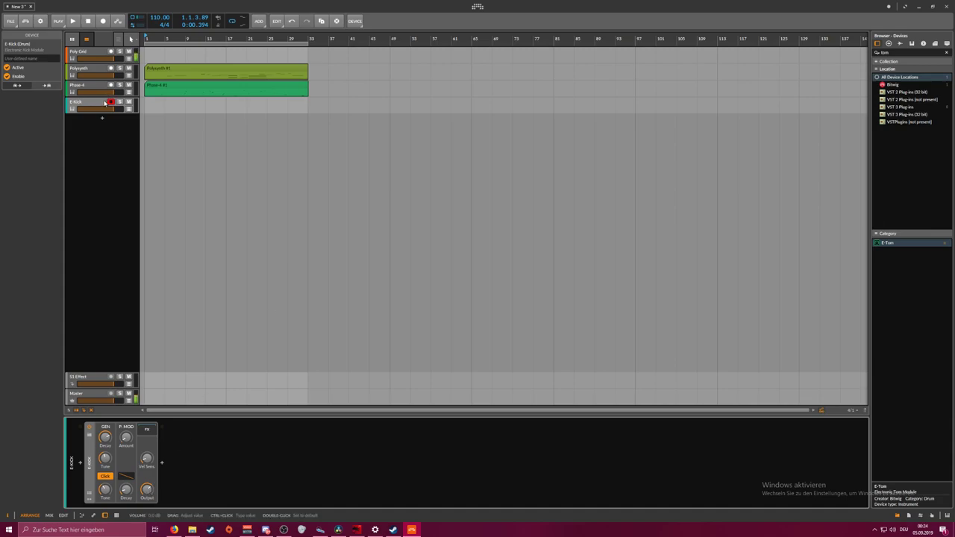
Create an empty clip at bar 1 on the E-Kick track and shorten it to one bar
click(247, 246)
double_click(149, 105)
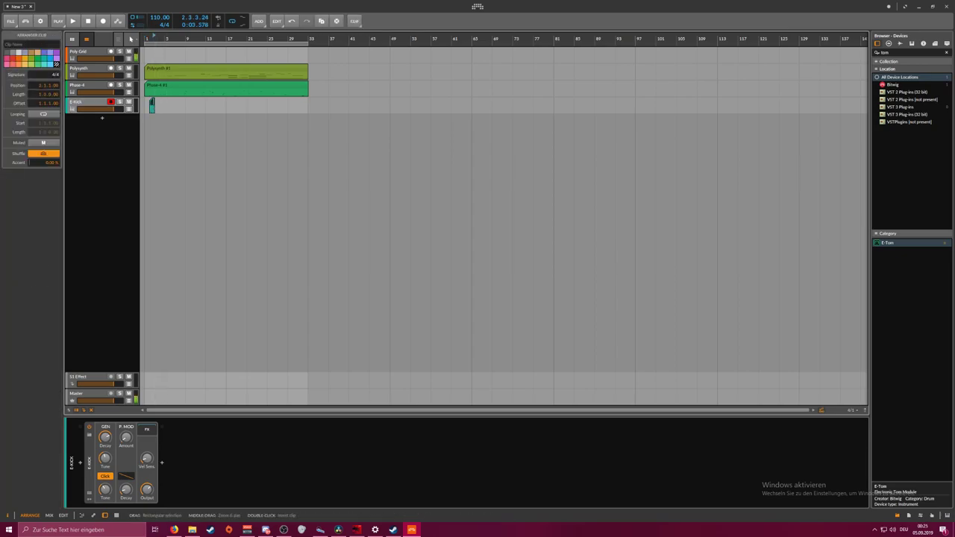
drag(159, 102, 158, 90)
drag(151, 39, 152, 86)
click(146, 39)
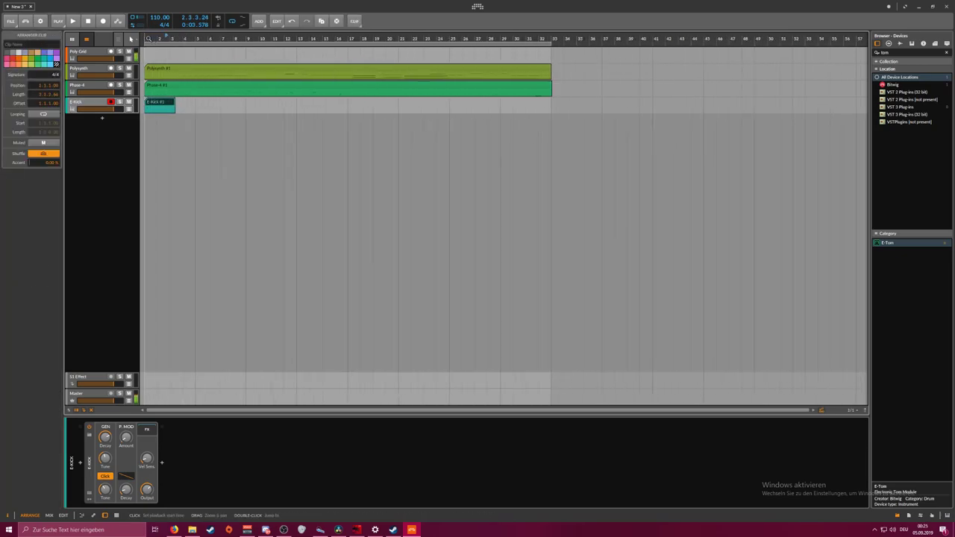
drag(152, 40, 152, 58)
key(space)
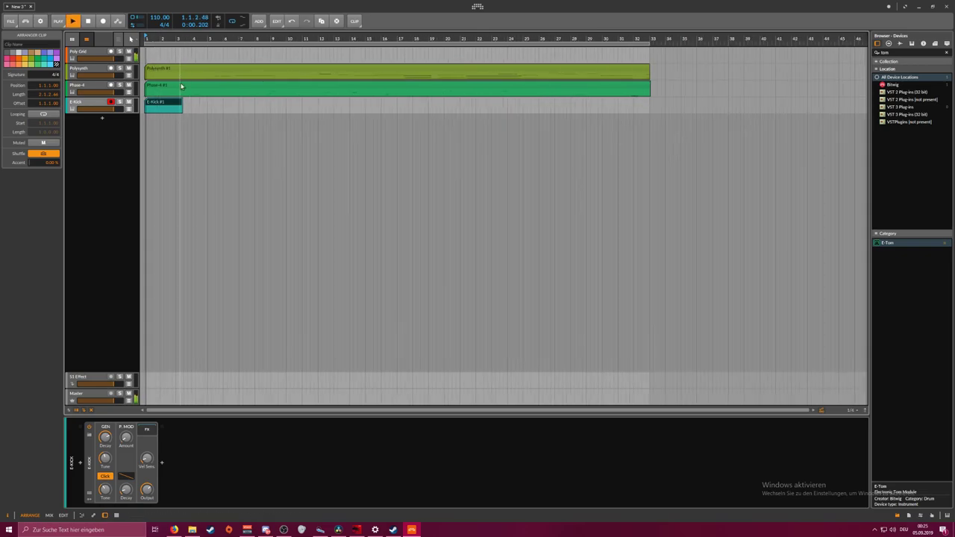
drag(181, 103, 159, 103)
key(space)
Open the E-Kick clip for note editing, draw a short C2 note at 1.1 and start playback
double_click(153, 105)
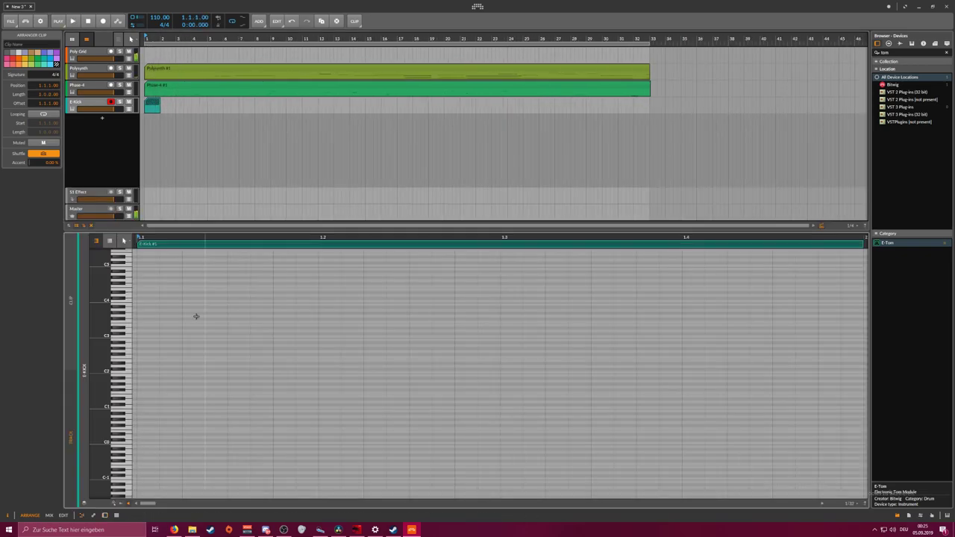
click(139, 371)
double_click(139, 371)
key(space)
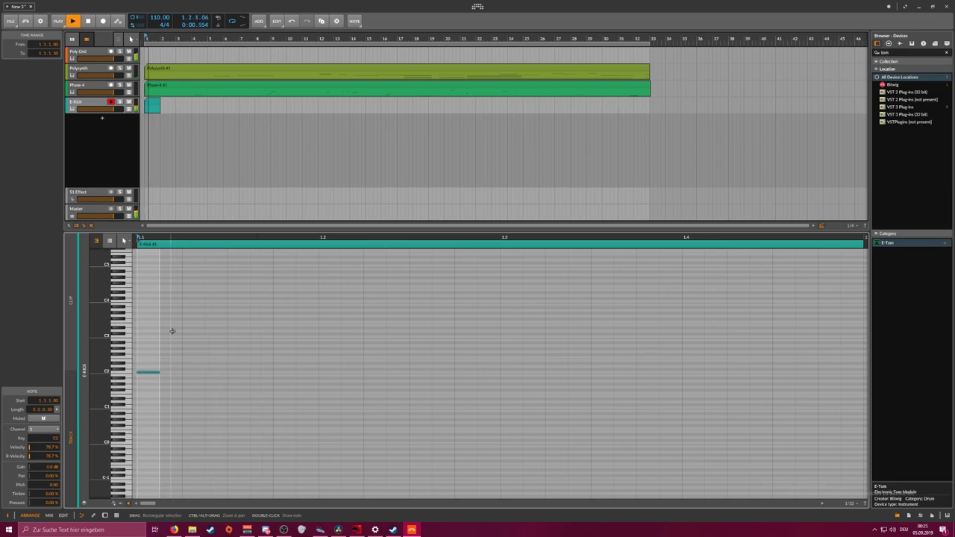
Add a second short C2 note to the E-Kick clip, place it at 1.2 and audition the pattern
drag(174, 235, 179, 220)
double_click(187, 370)
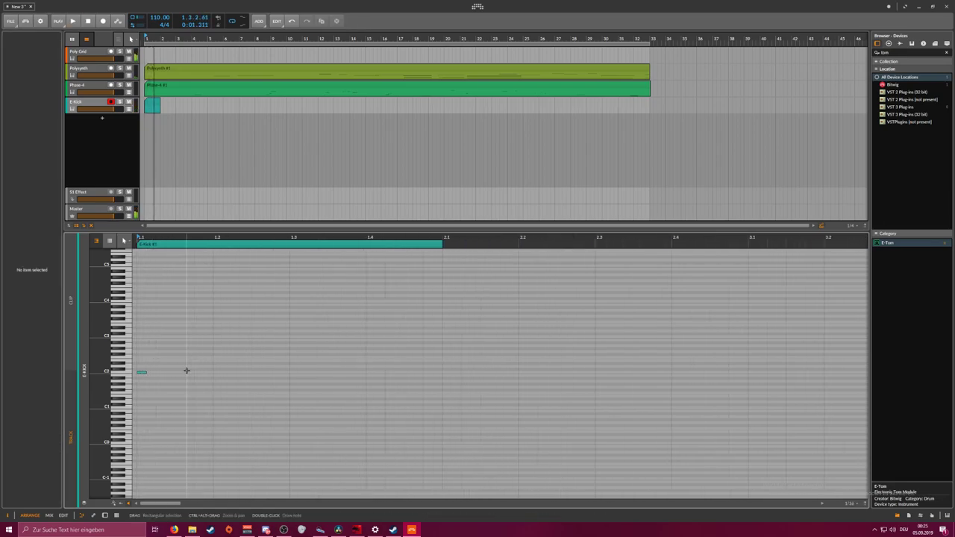
key(space)
key(Down)
key(Right)
key(Right)
key(space)
key(space)
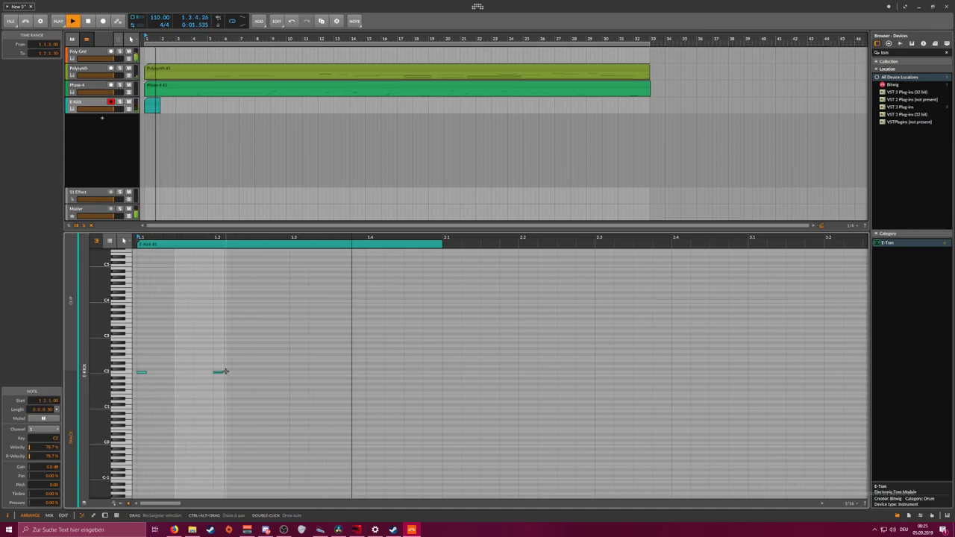
Loop the one-bar E-Kick clip out to 32 bars, matching the clips above, and restart playback
key(space)
drag(160, 112, 649, 117)
key(space)
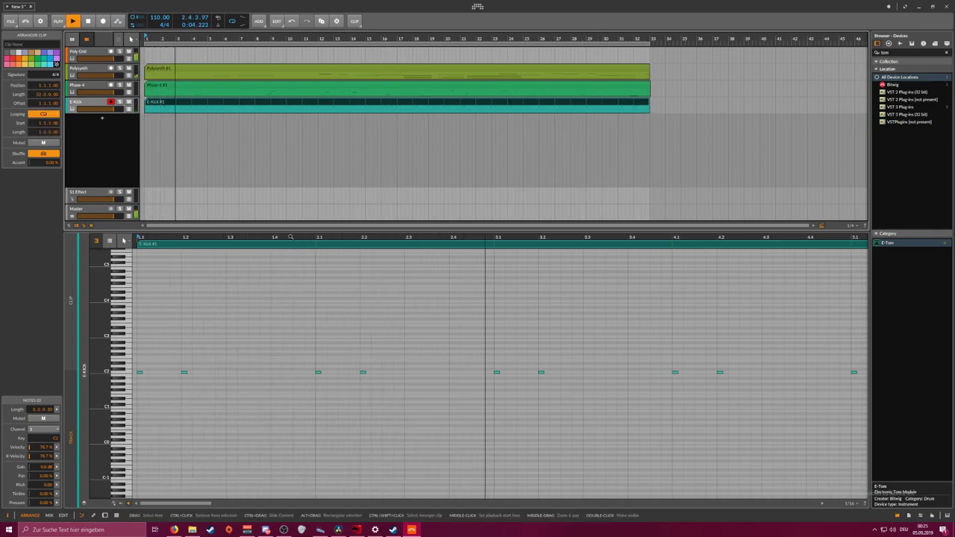
Open the Poly Grid patch and examine its phase scaling and gate sequencer modules
click(101, 70)
double_click(96, 53)
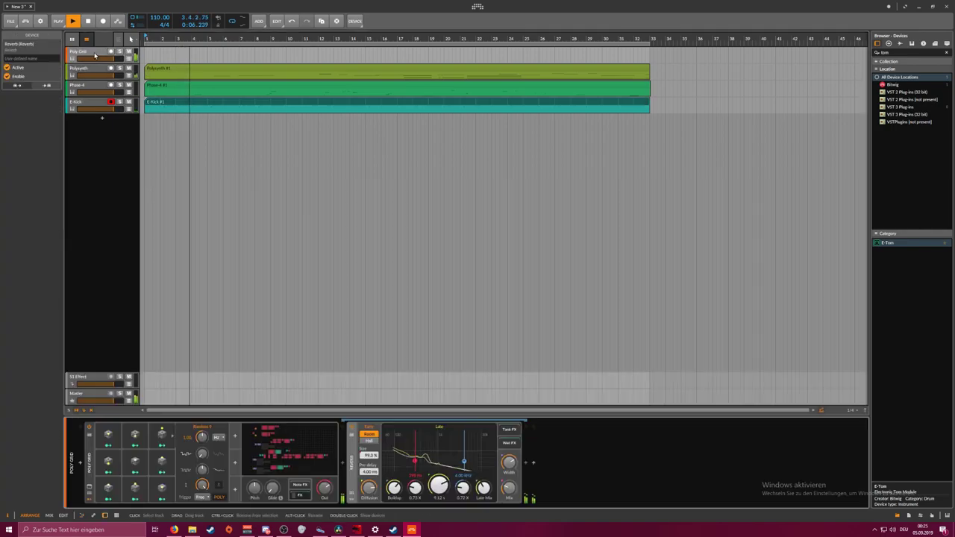
click(267, 433)
drag(221, 164, 267, 170)
click(232, 197)
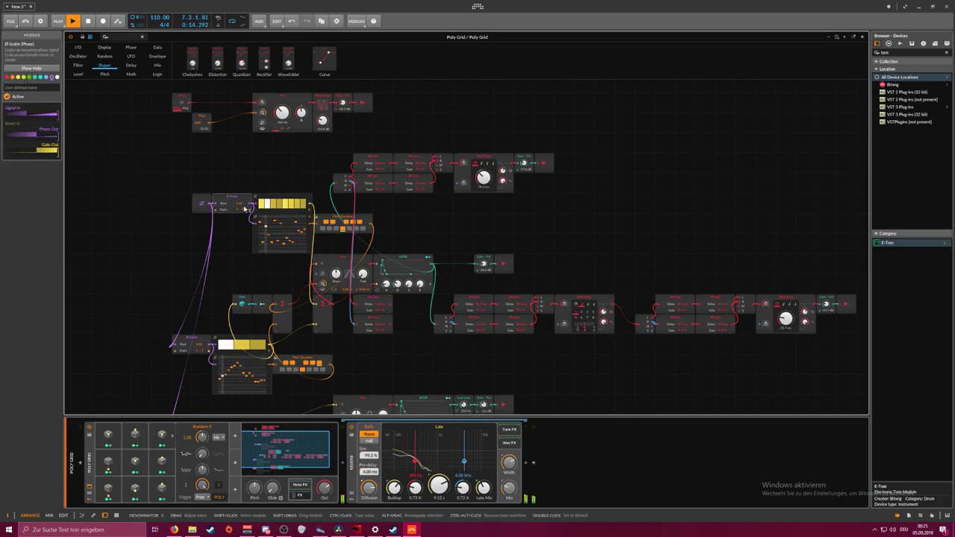
click(228, 338)
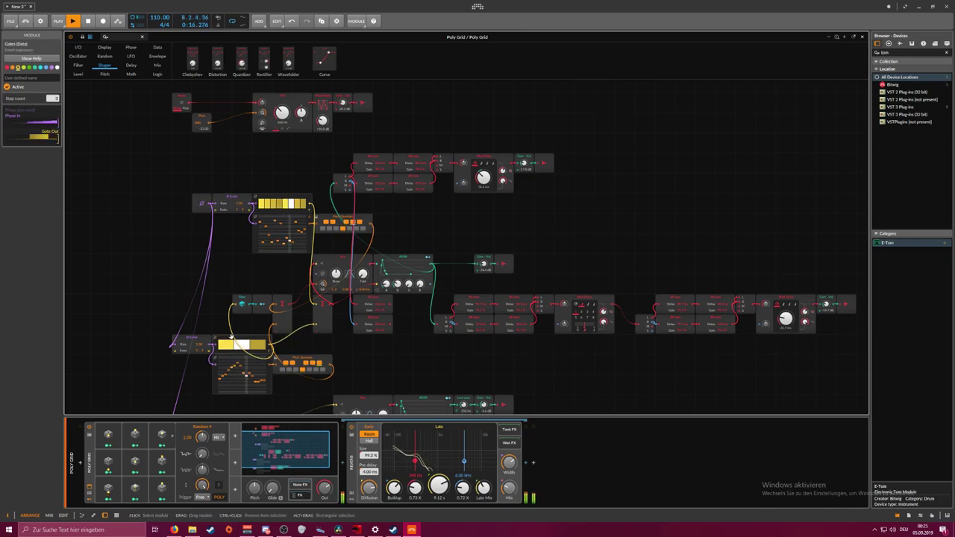
scroll(226, 327, down, 3)
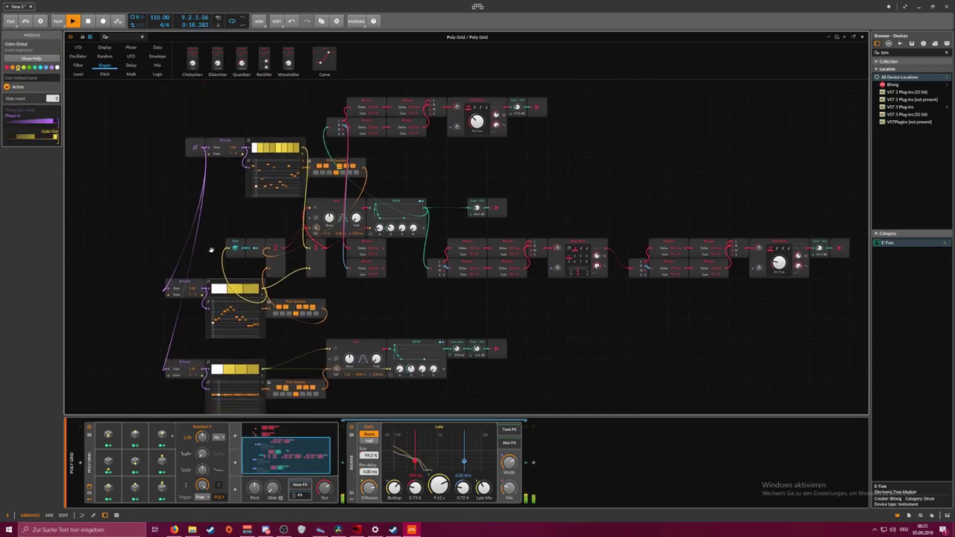
Find the Transport module and place it in the Poly Grid patch, beside the phase scalers
click(186, 326)
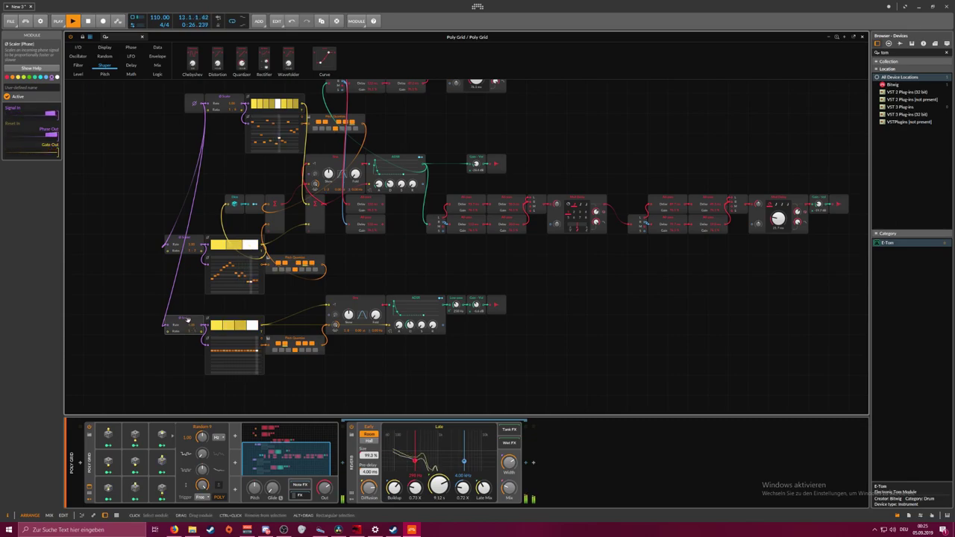
click(195, 104)
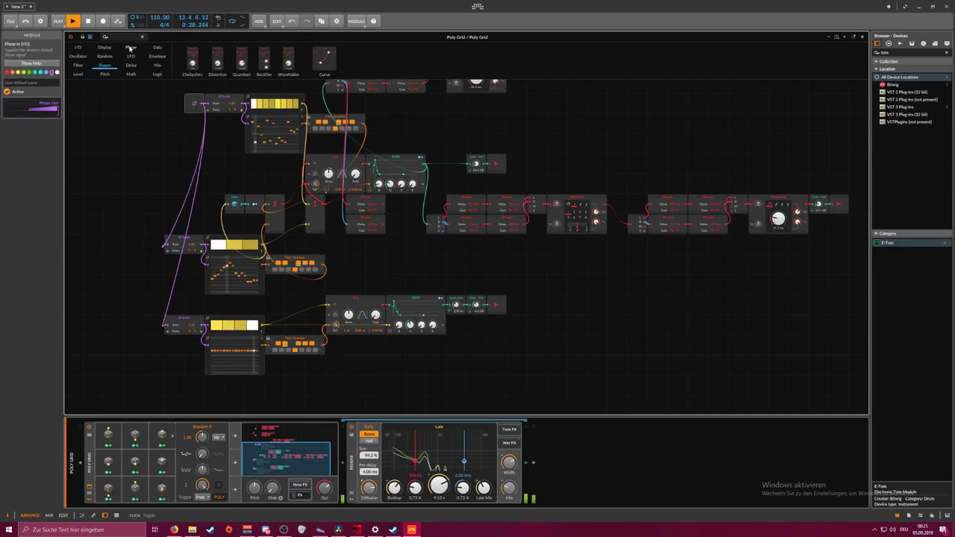
text(trans)
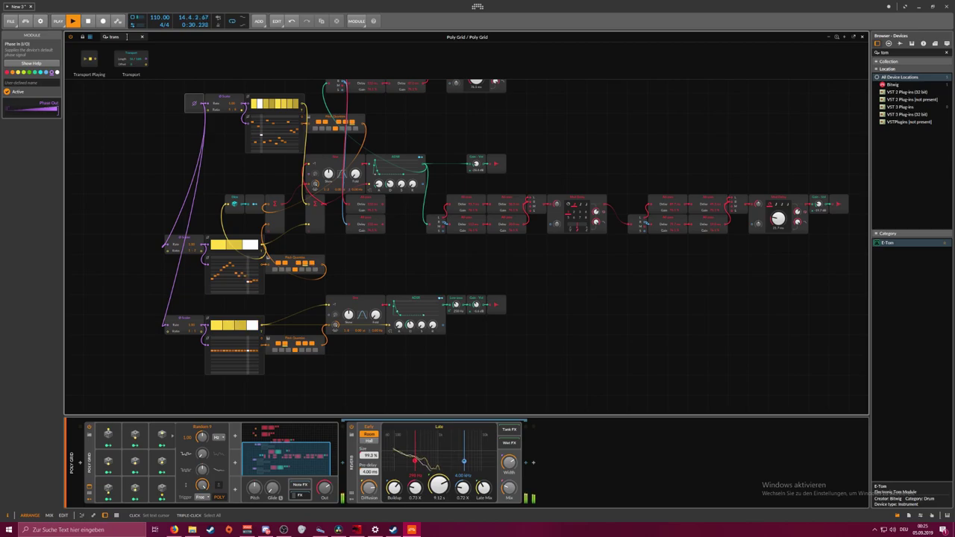
drag(143, 53, 128, 201)
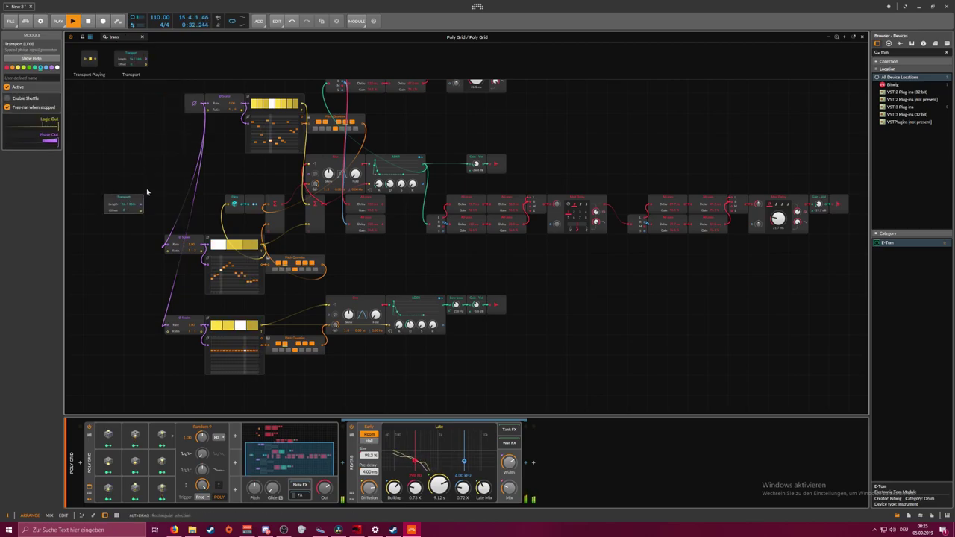
Wire the Transport's phase output to all three phase scalers in place of the Phase In module, then close the patch editor
drag(202, 110, 143, 116)
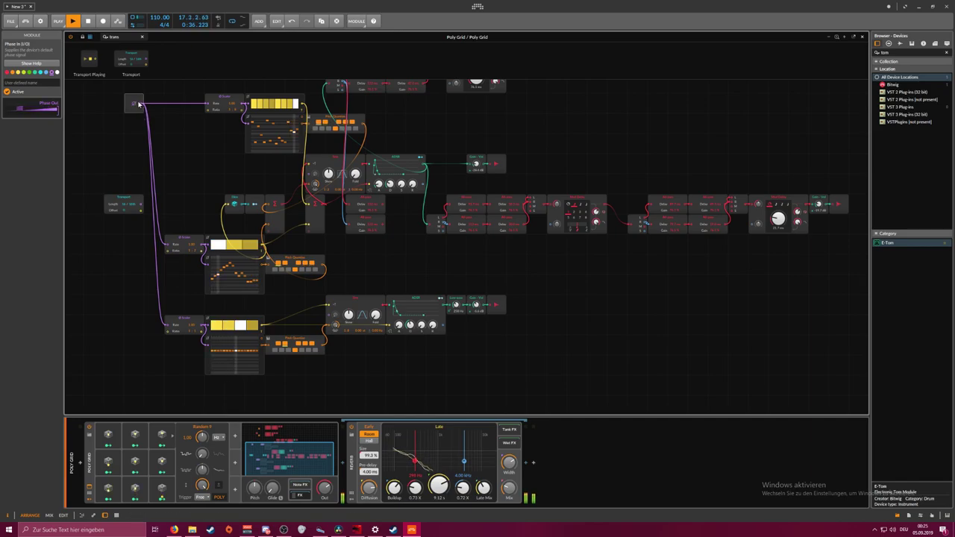
drag(142, 205, 208, 103)
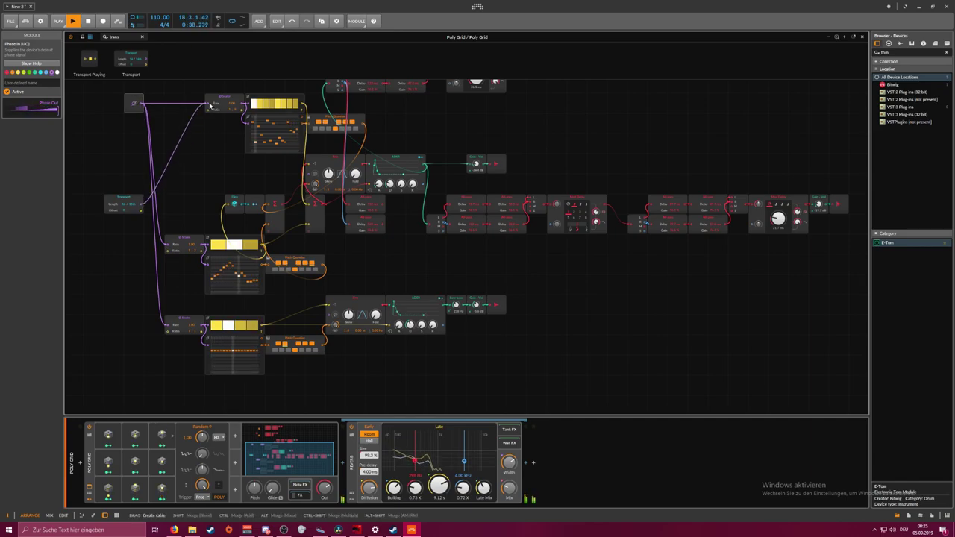
drag(177, 243, 167, 244)
drag(131, 212, 167, 326)
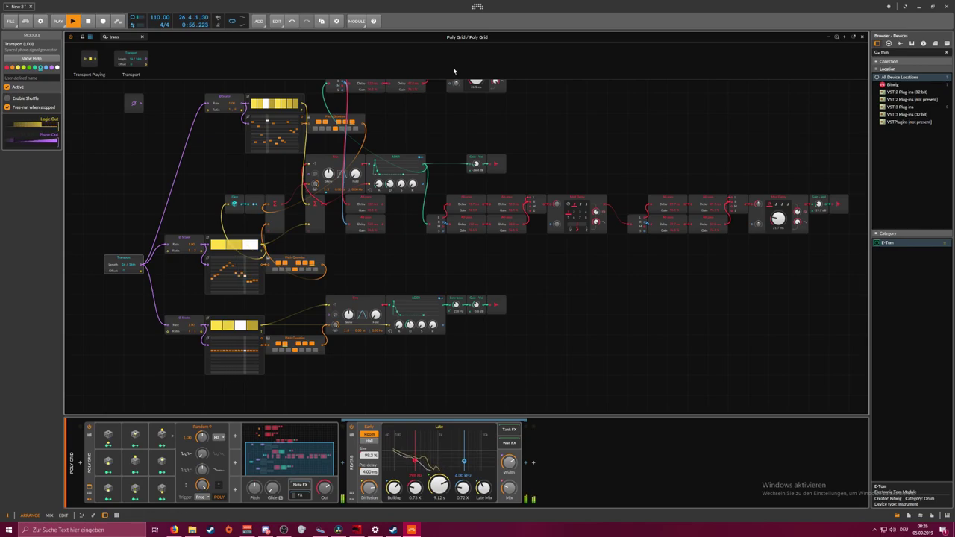
click(861, 37)
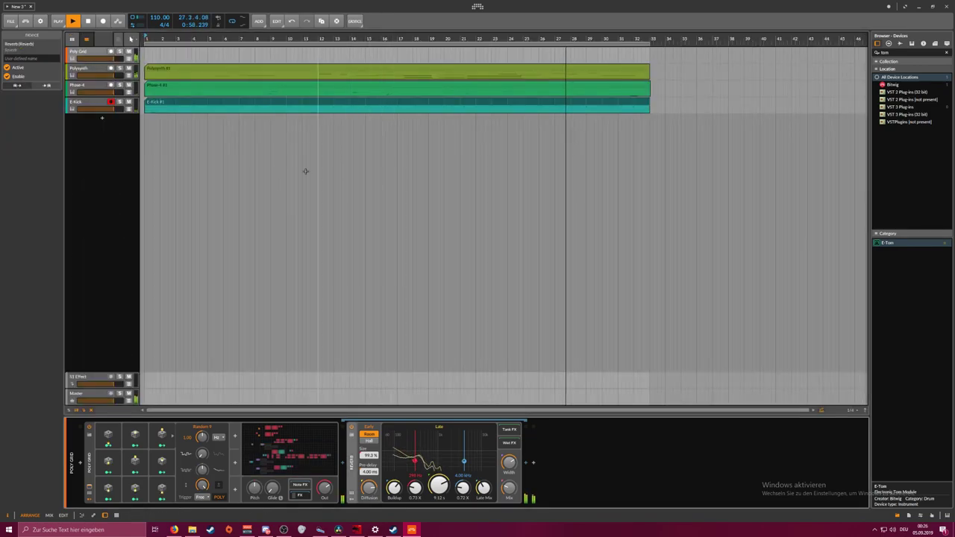
Adjust the E-Kick's output level and extend the loop length of its clip to two bars
click(100, 103)
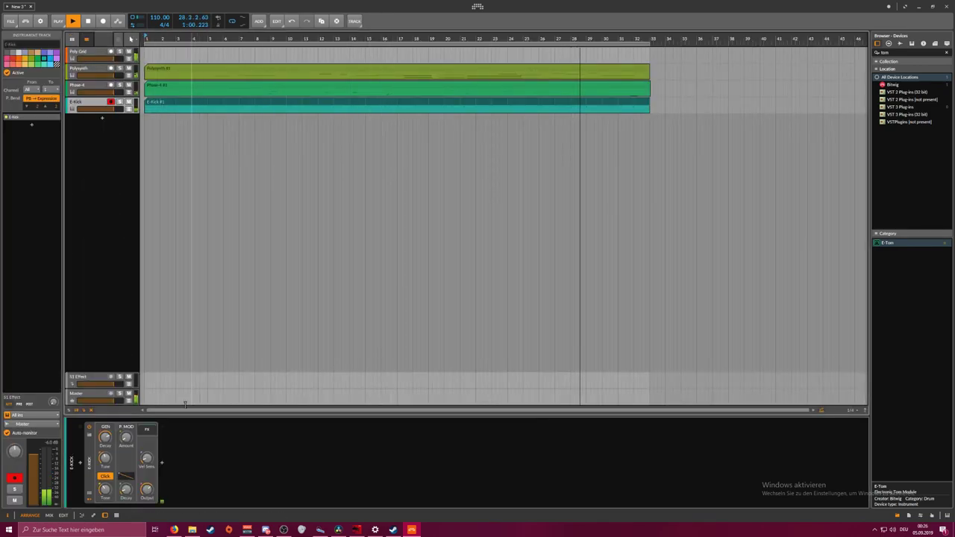
drag(149, 490, 148, 488)
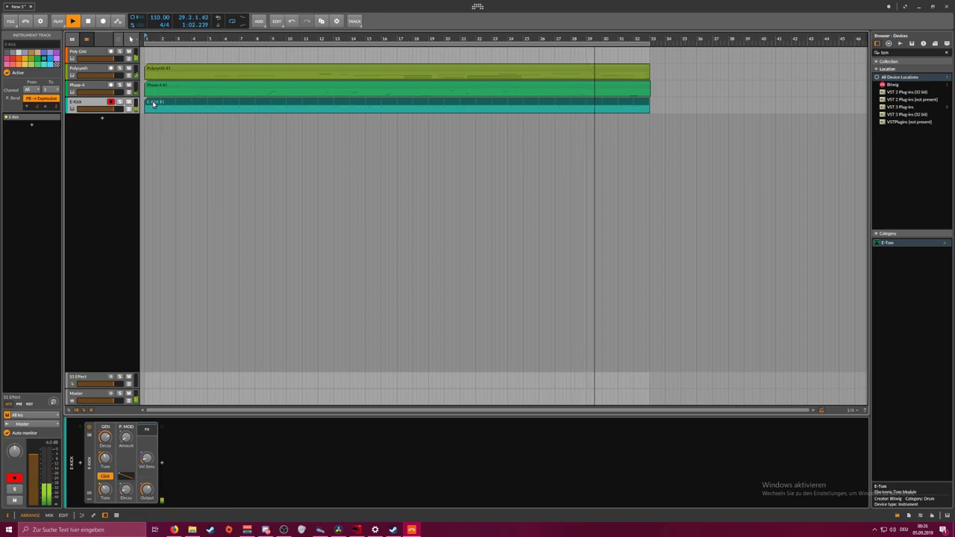
double_click(154, 101)
drag(155, 238, 240, 246)
click(202, 256)
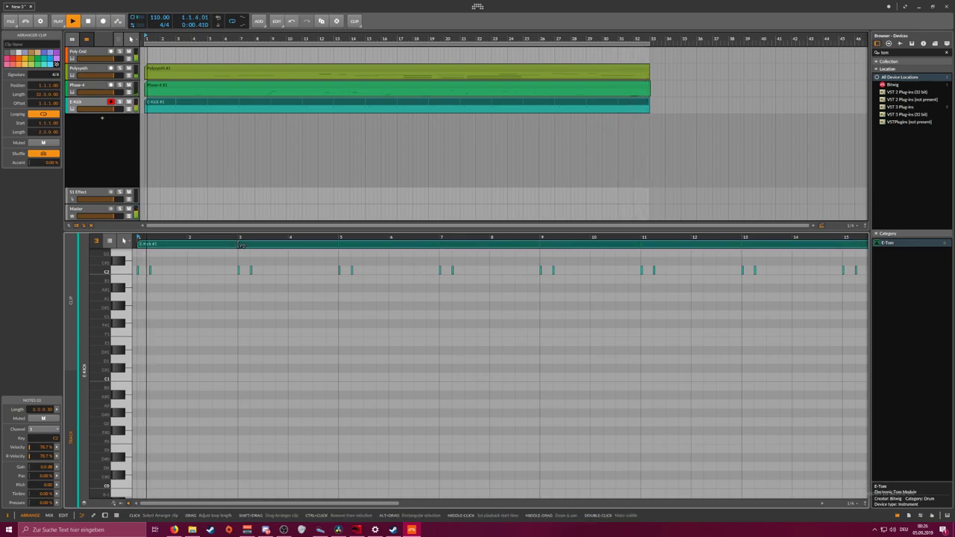
Shift the second C2 note in the E-Kick clip to start at 1.2.4
drag(205, 237, 155, 267)
key(Right)
key(Right)
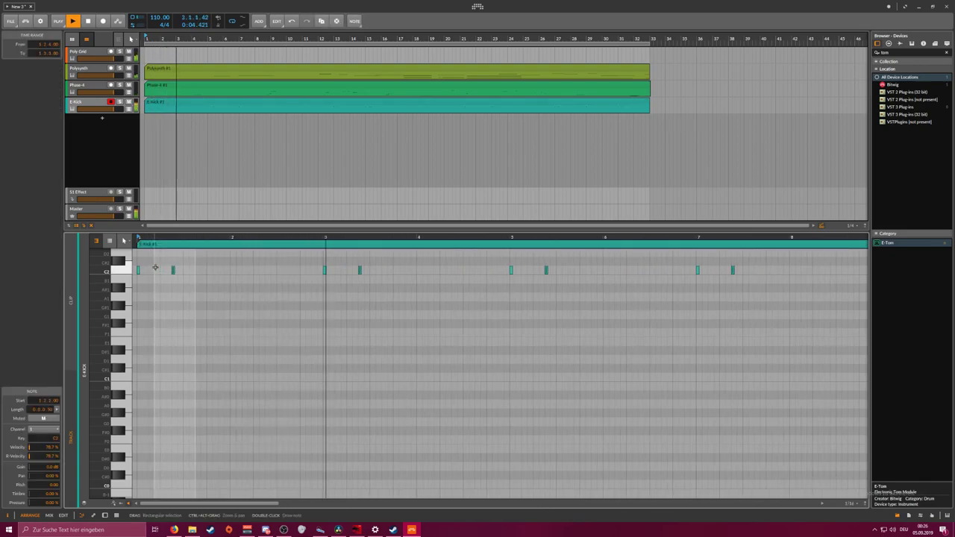
key(Right)
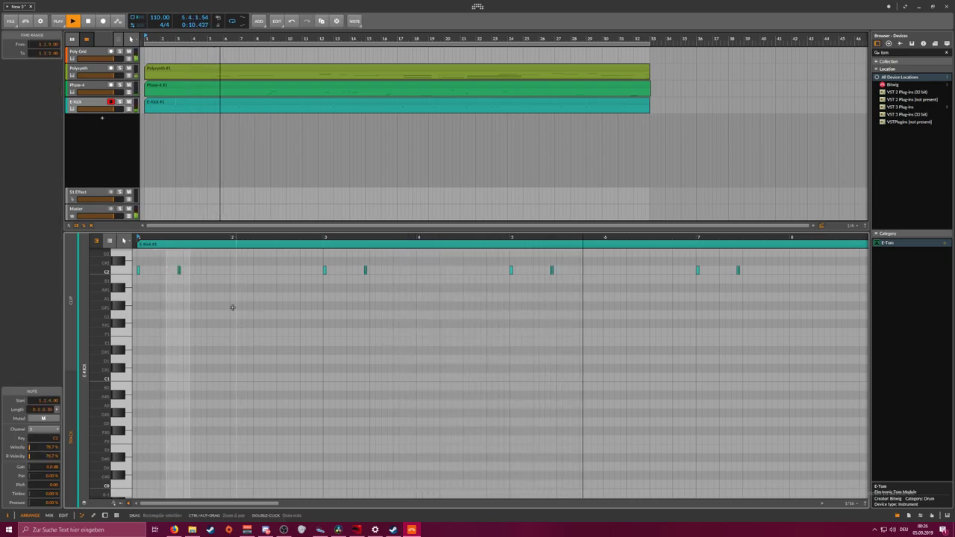
Adjust the E-Kick's output and add a Reverb to it with a reverb time of about 4.79 s
click(93, 108)
double_click(93, 107)
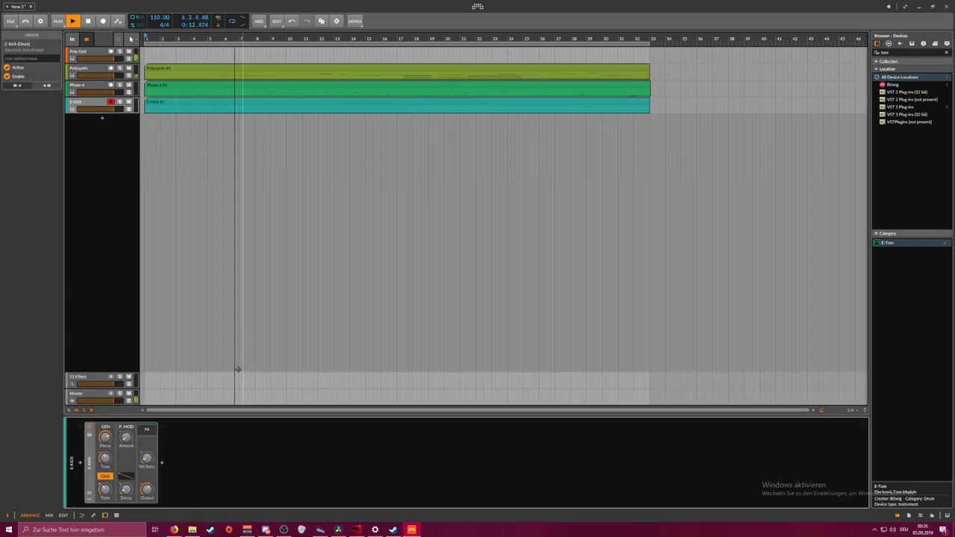
drag(147, 490, 147, 485)
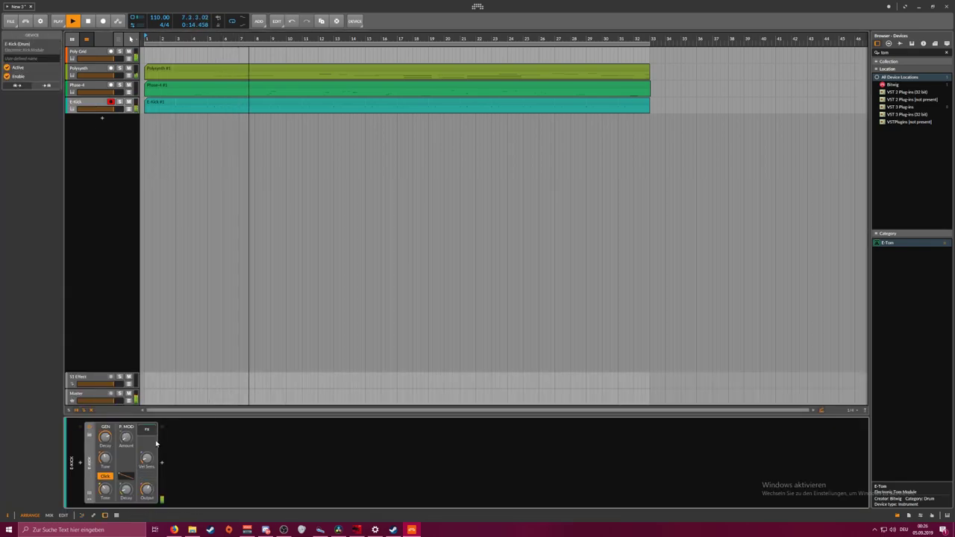
click(164, 463)
text(reverb)
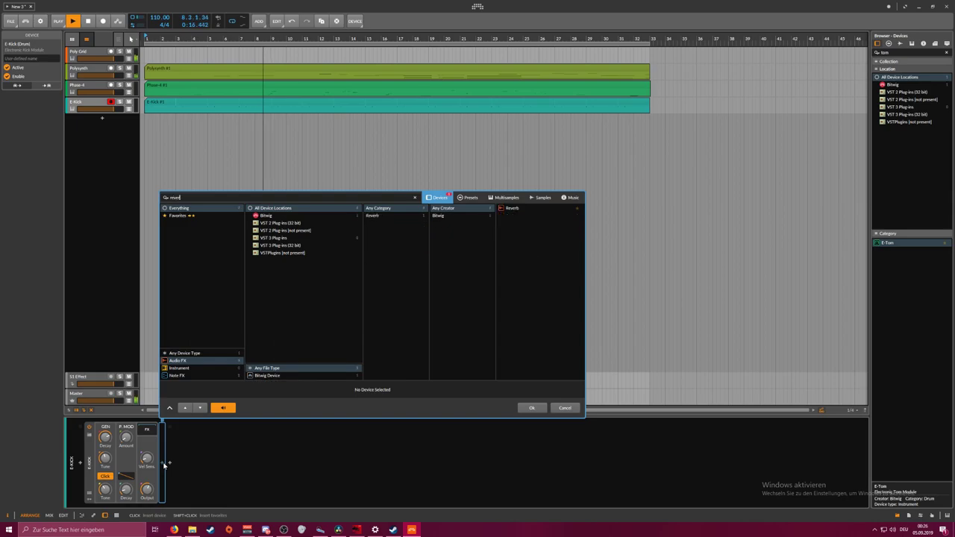
key(Return)
drag(258, 486, 258, 480)
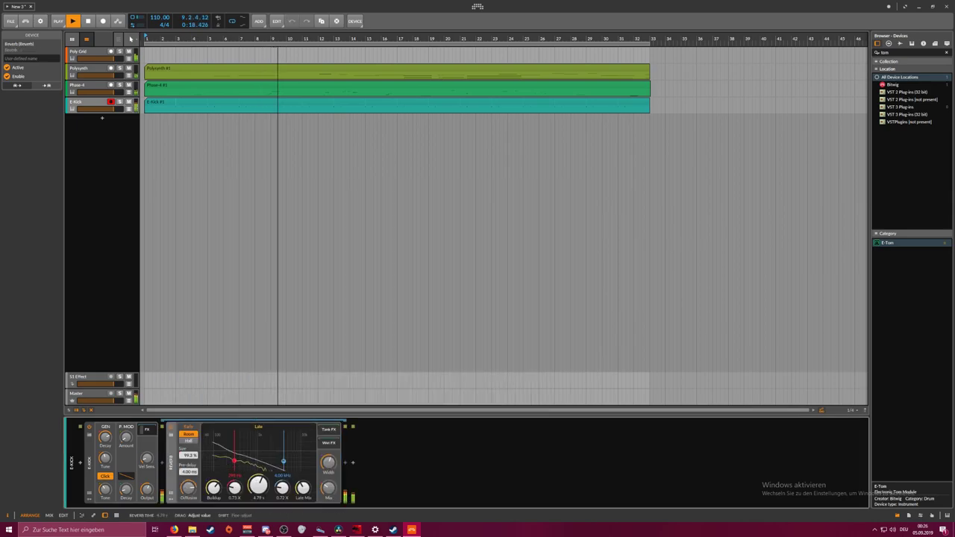
Add an EQ-2 to the E-Kick's reverb with a high-pass low band and low-pass high band, and adjust the reverb's mix and width
click(345, 463)
text(e)
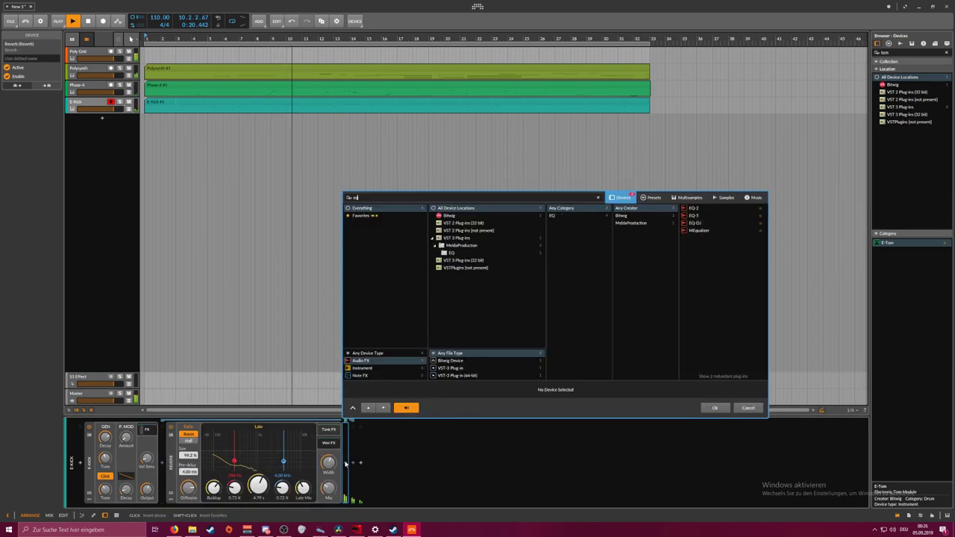
text(q)
key(Return)
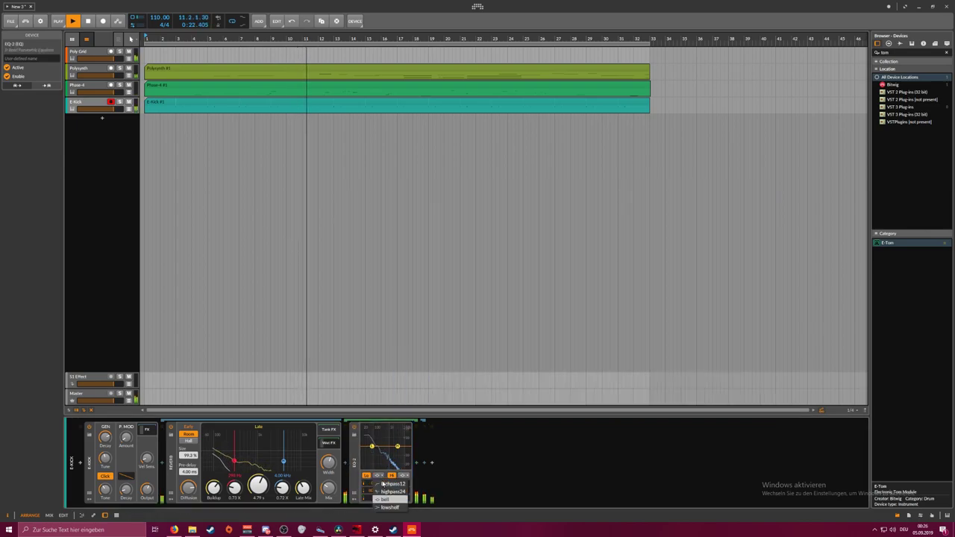
drag(371, 490, 371, 478)
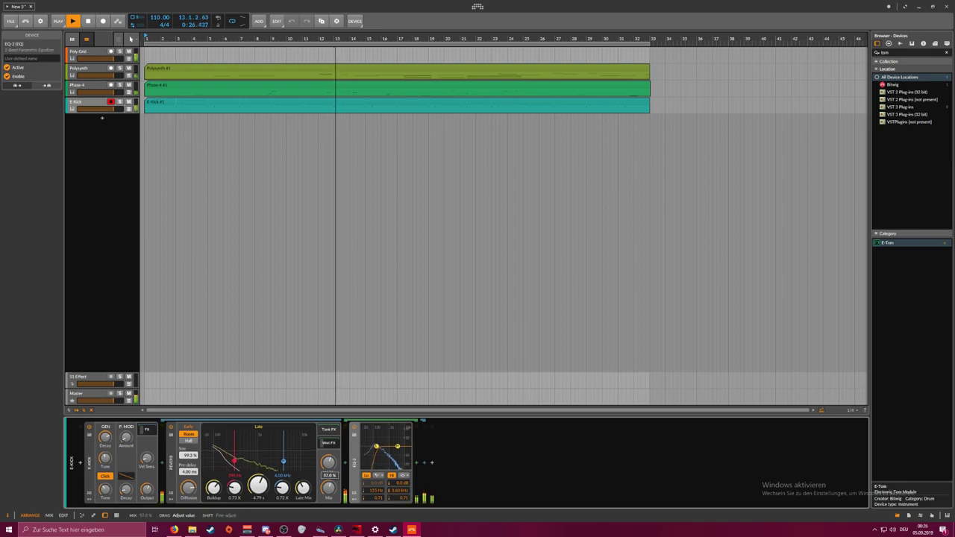
drag(328, 463, 328, 452)
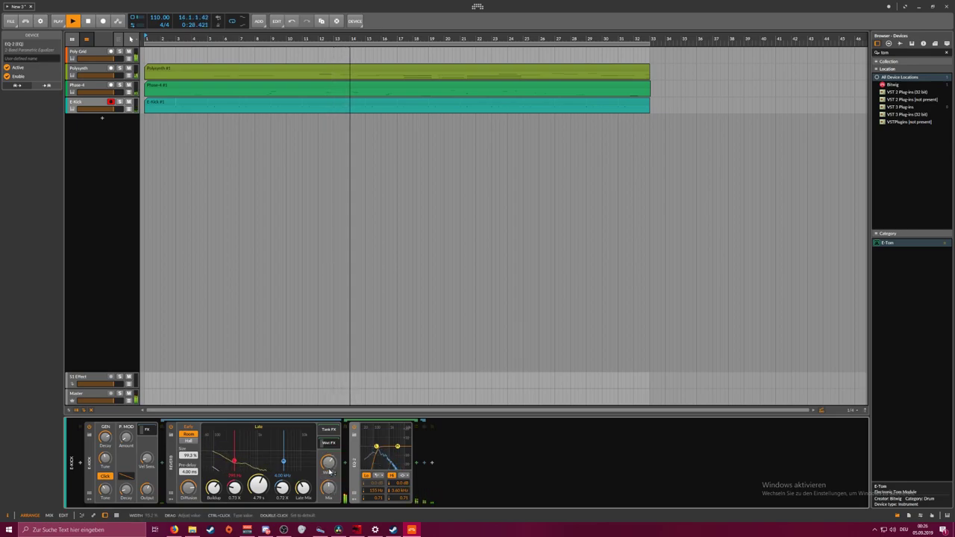
click(403, 475)
click(408, 492)
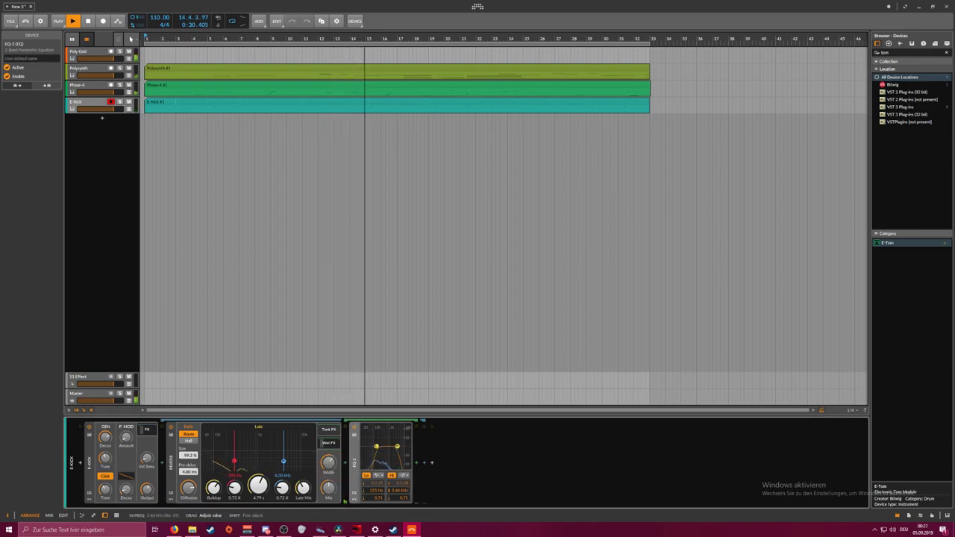
Stop playback and add a new instrument track with a Poly Grid device below the E-Kick track
click(112, 144)
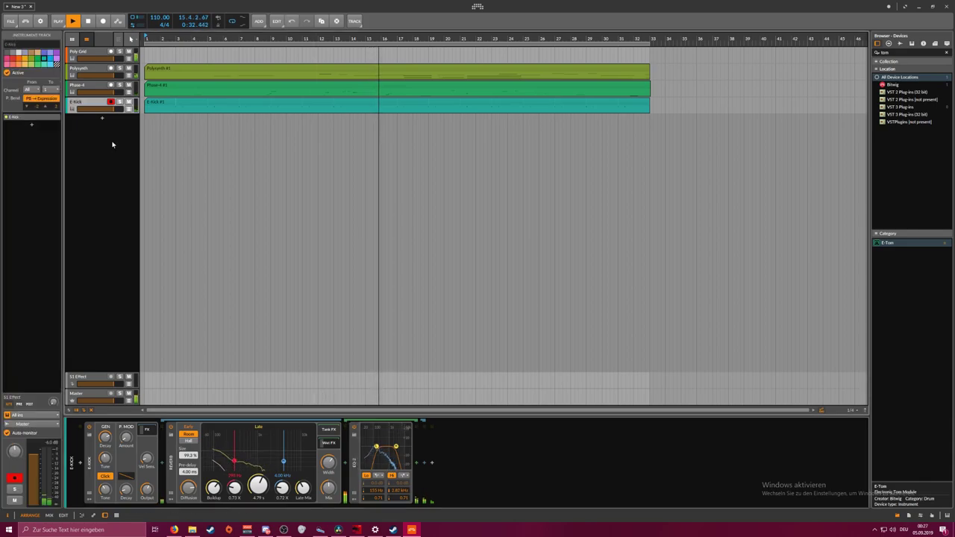
key(space)
click(103, 120)
text(poly)
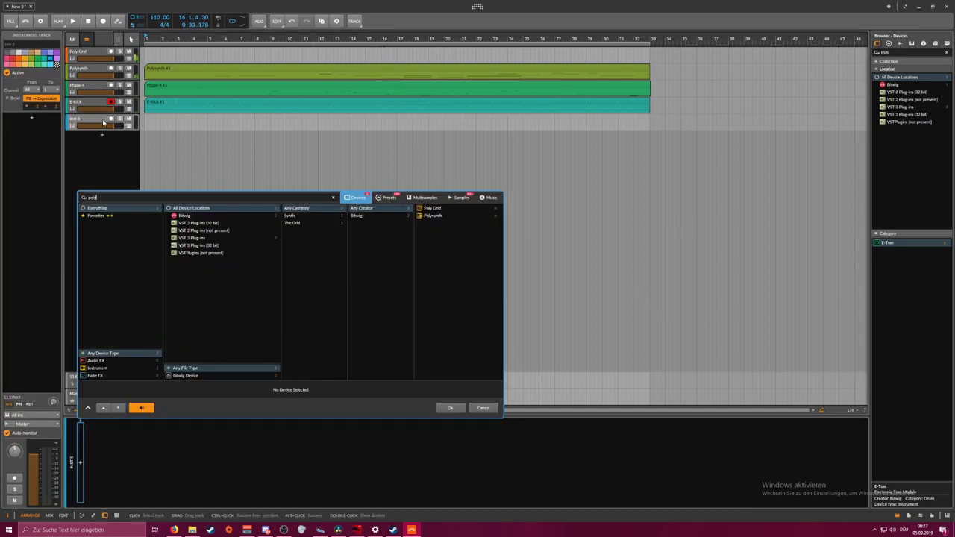
key(Return)
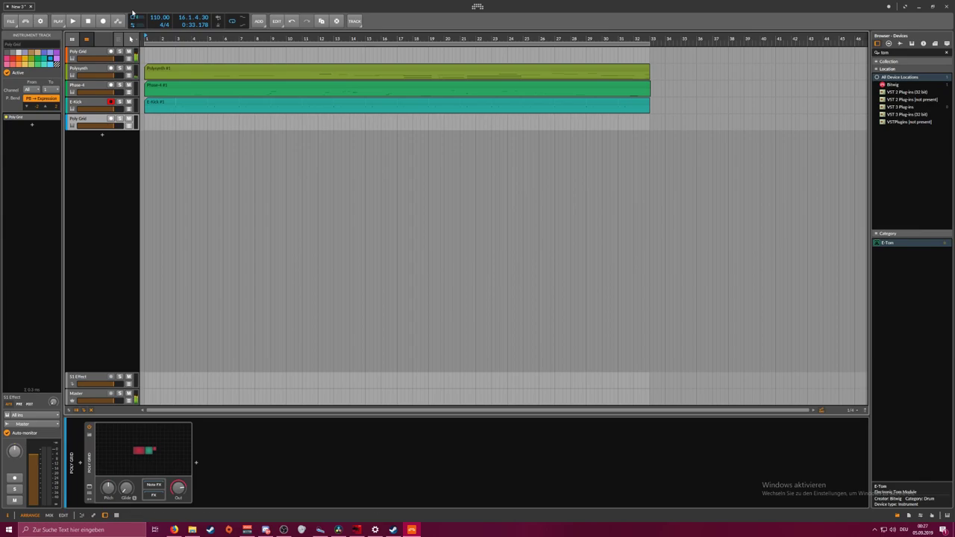
Delete the unused Phase In module from the original Poly Grid patch and place a Transport Playing module near the upper phase scaler
click(278, 450)
drag(216, 258, 270, 241)
click(177, 181)
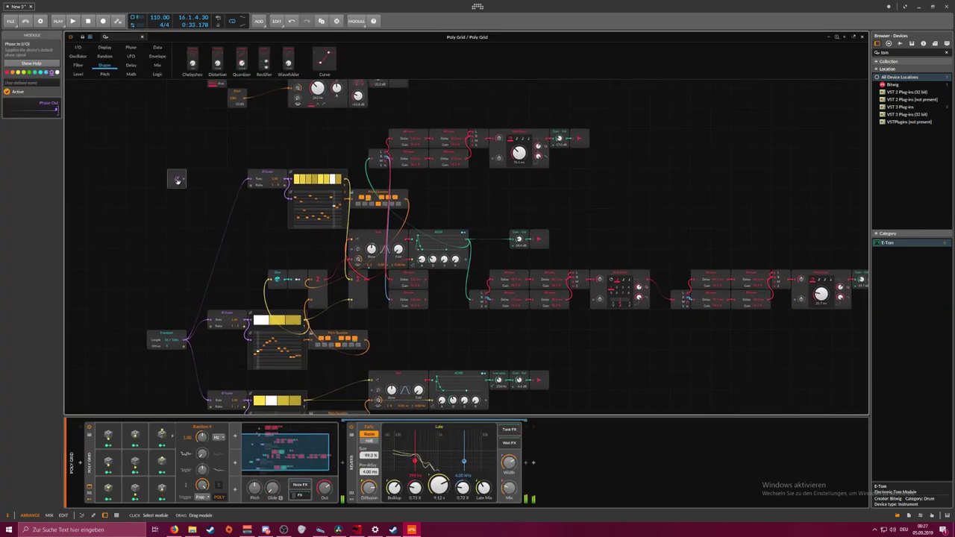
key(Delete)
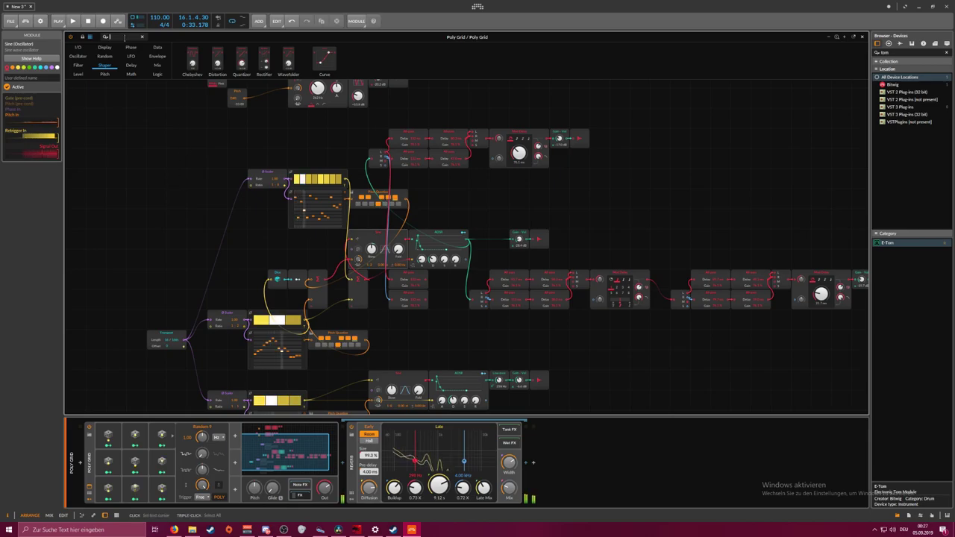
text(trans)
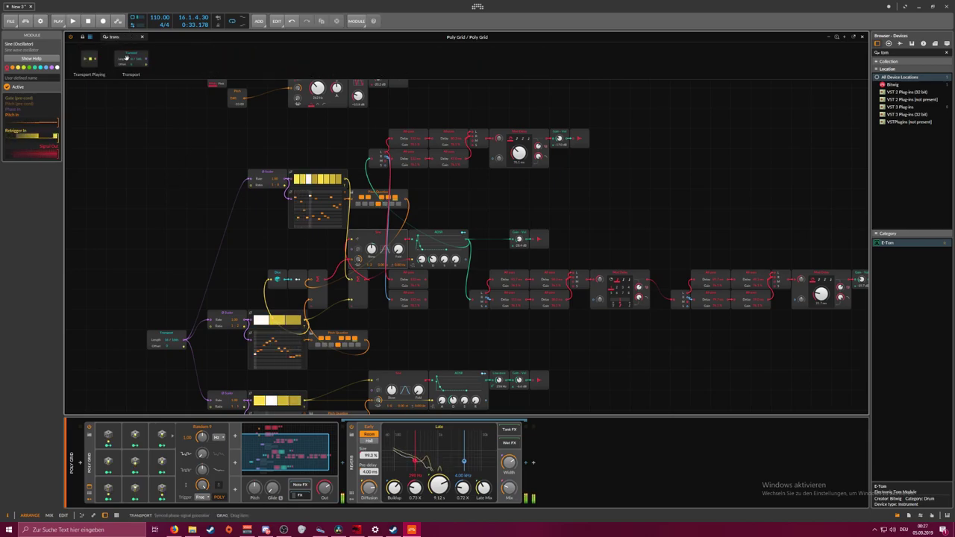
drag(107, 73, 174, 179)
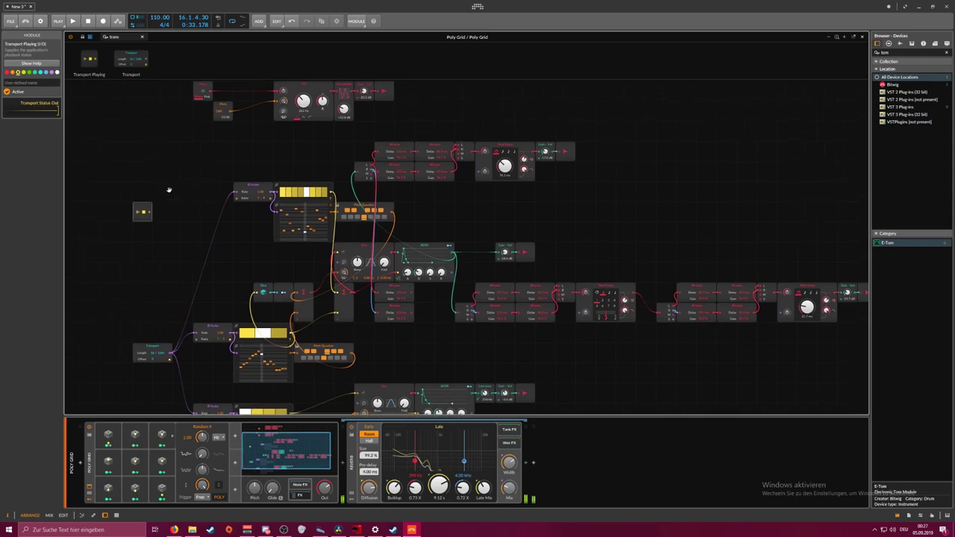
Move the lowest phase scaler and the Transport module away from the sequencers to free space between them
drag(231, 241, 287, 162)
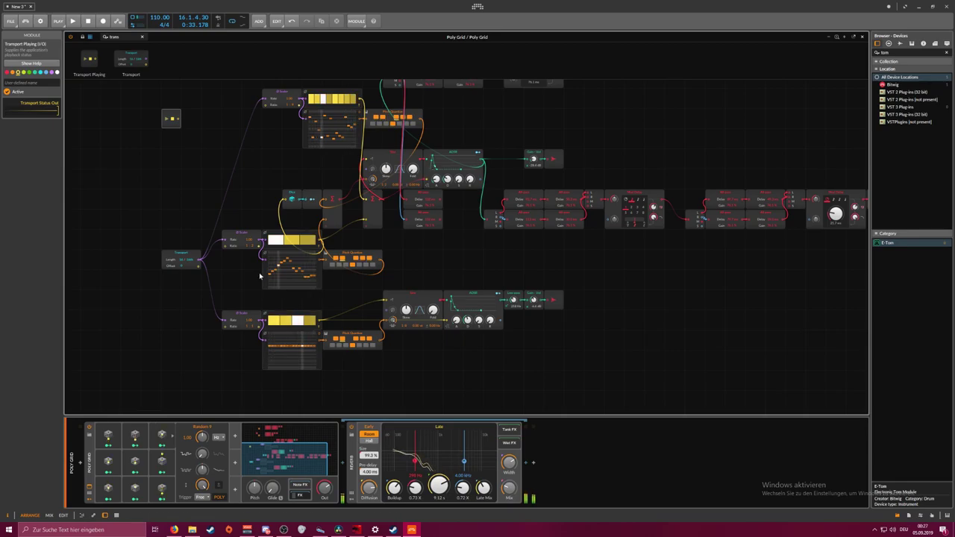
click(243, 315)
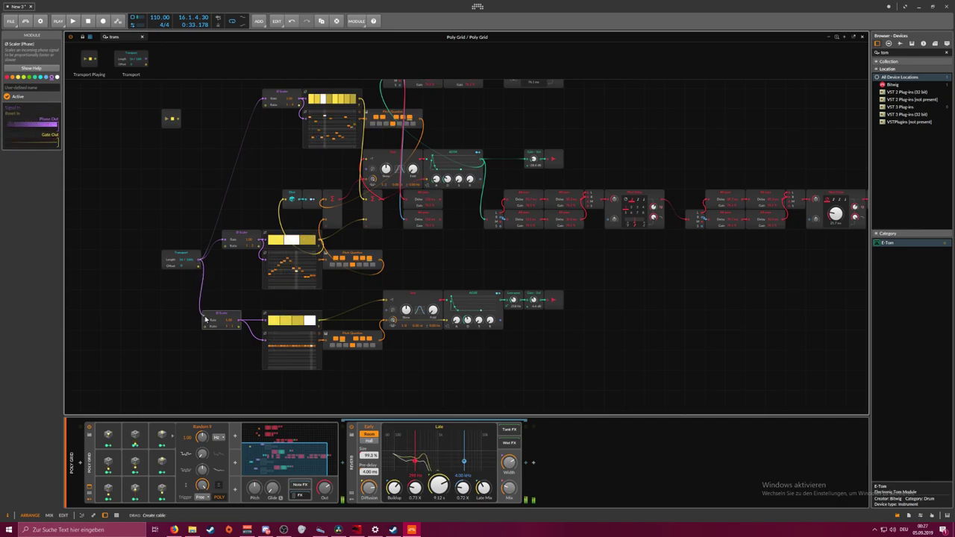
drag(181, 255, 141, 253)
Place a Select module beside the Transport module and connect the Transport Playing output to its select input
click(171, 215)
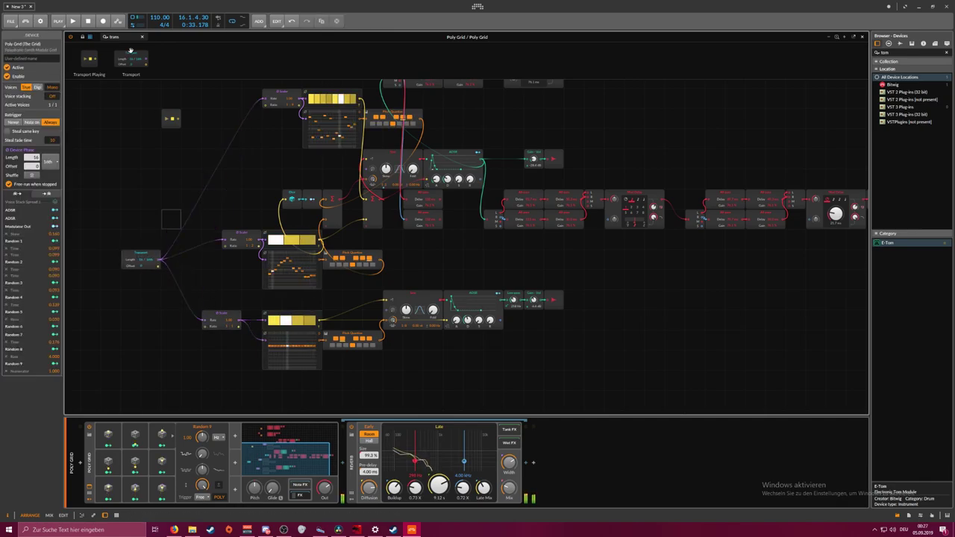
key(BackSpace)
key(BackSpace)
key(BackSpace)
key(BackSpace)
key(BackSpace)
text(si)
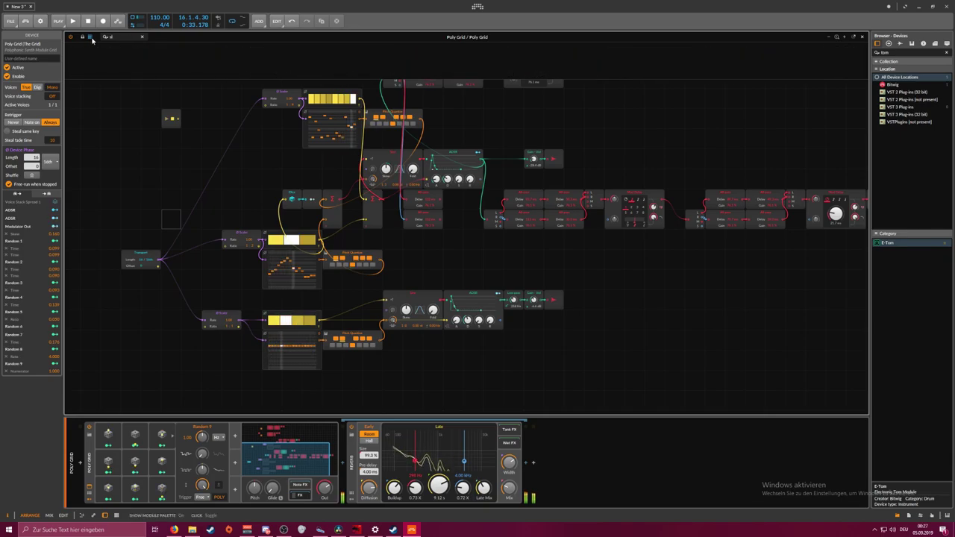
drag(84, 64, 165, 266)
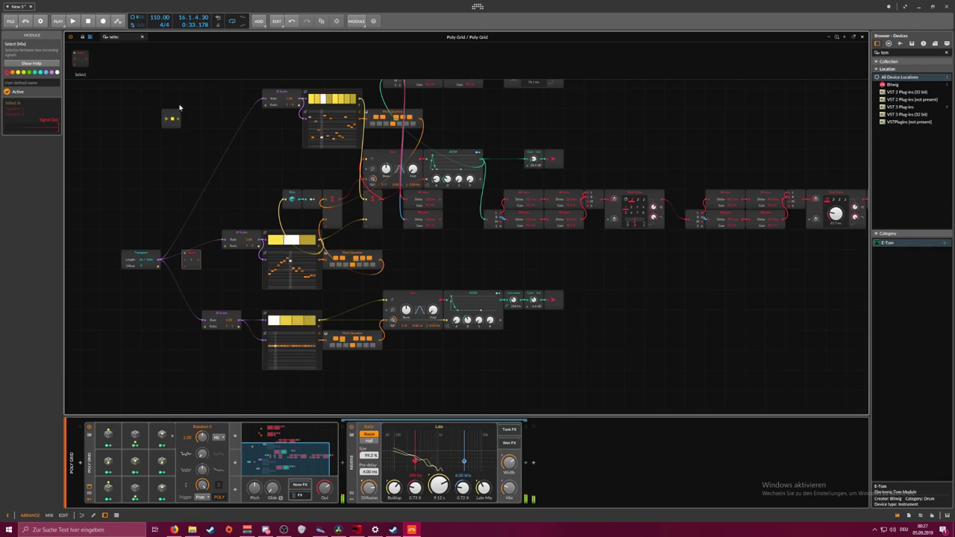
drag(185, 250, 184, 255)
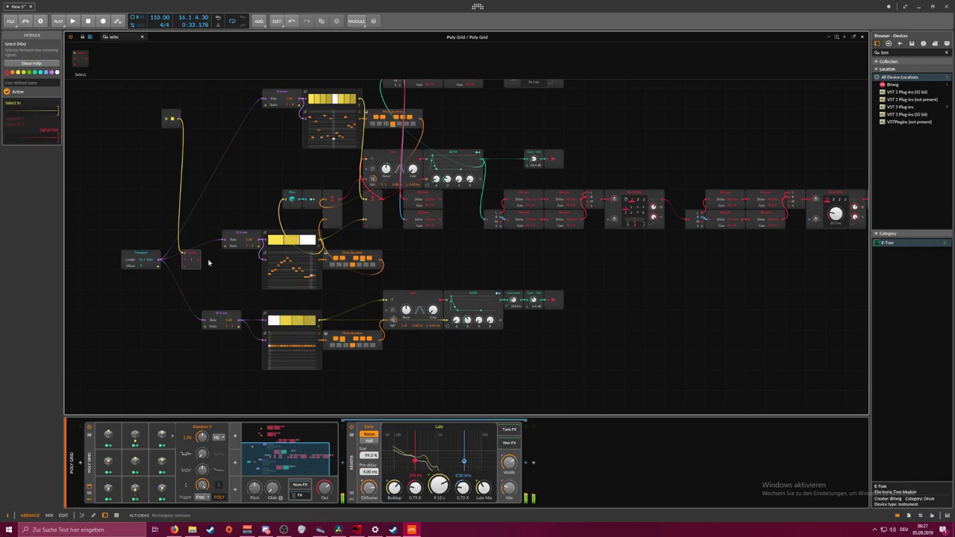
Connect the Transport phase to the Select module's second signal input and route the Select output to all three phase scalers
key(space)
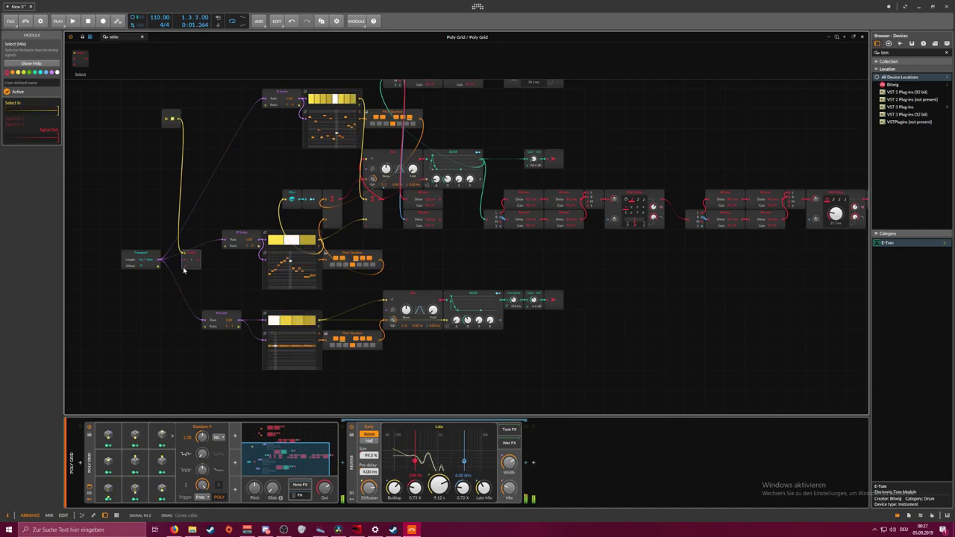
drag(159, 260, 206, 320)
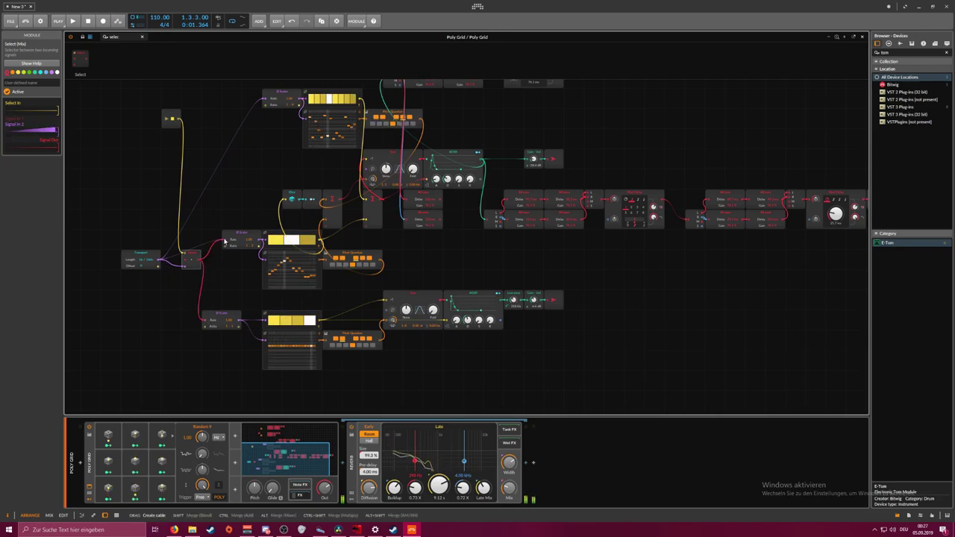
drag(254, 114, 265, 99)
drag(254, 141, 249, 324)
mouse_move(255, 253)
mouse_down()
mouse_move(216, 259)
mouse_move(270, 259)
mouse_up()
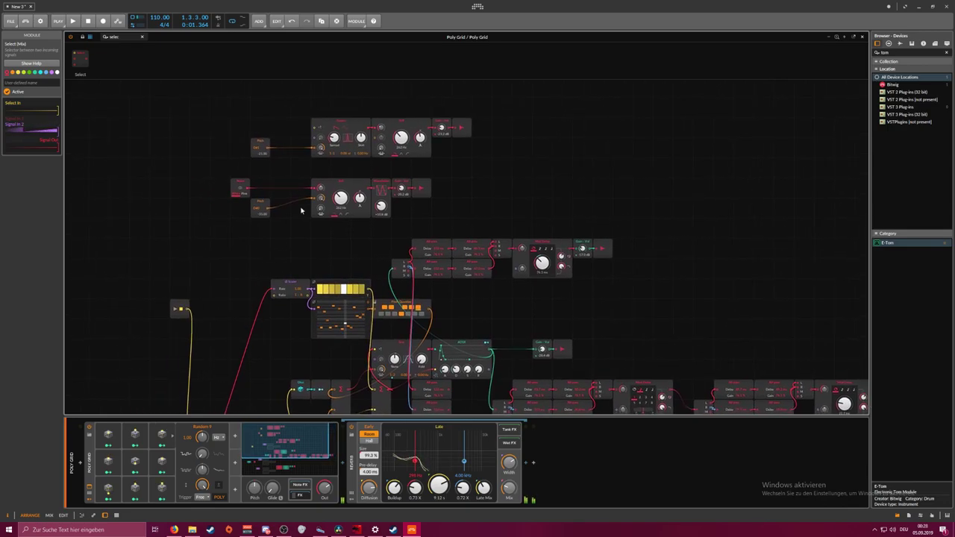
Shift the Swarm and noise voices away from their outputs and insert a Select module before the Swarm output, fed through its second signal input
drag(358, 161, 312, 158)
click(387, 208)
drag(387, 208, 206, 112)
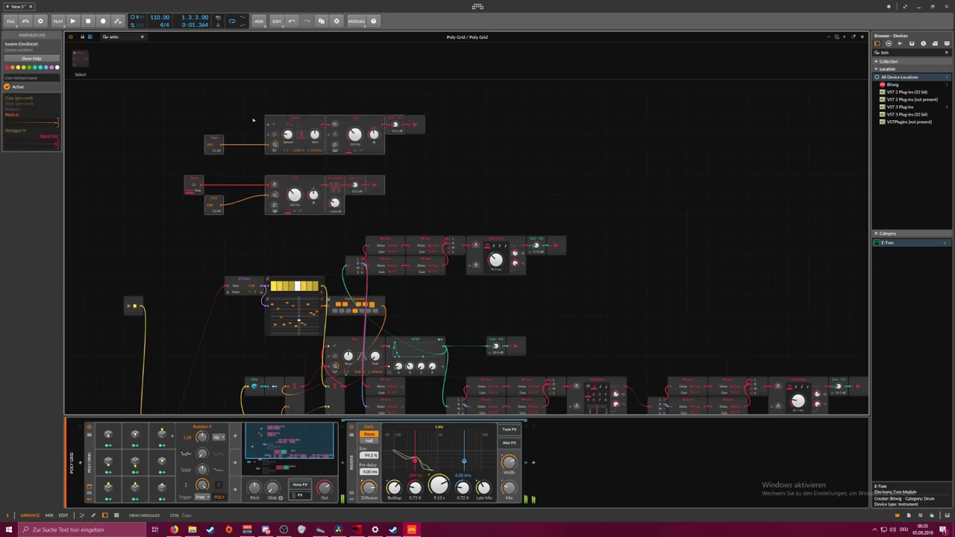
drag(267, 123, 227, 123)
click(200, 91)
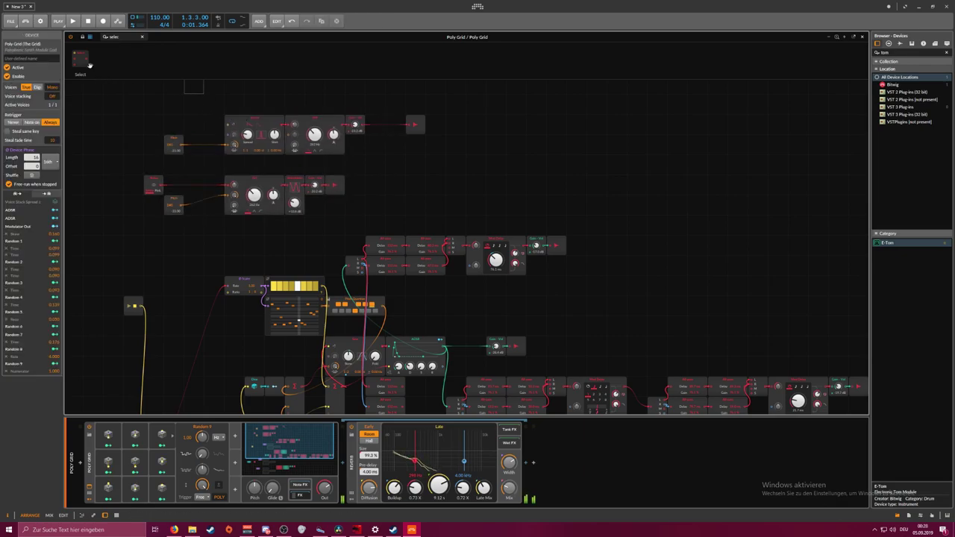
click(386, 131)
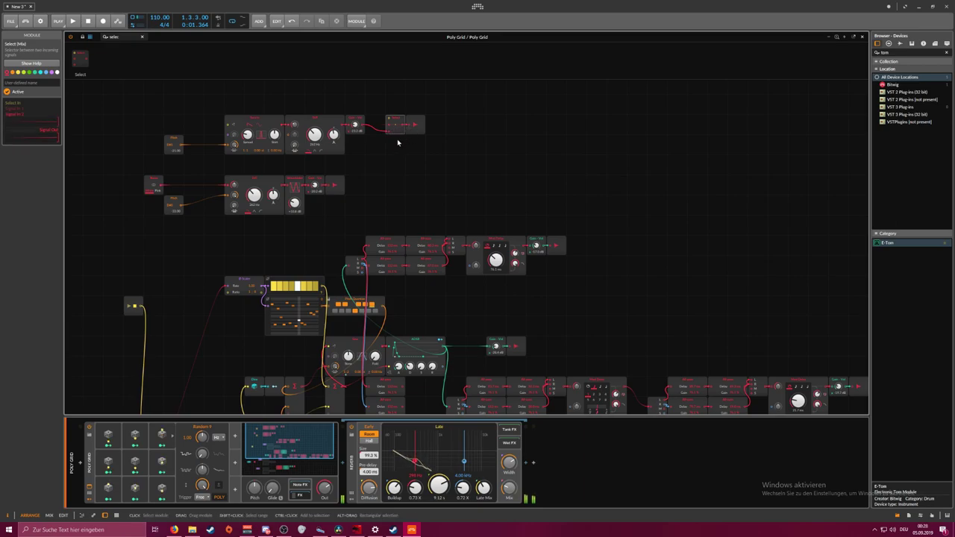
scroll(386, 161, down, 1)
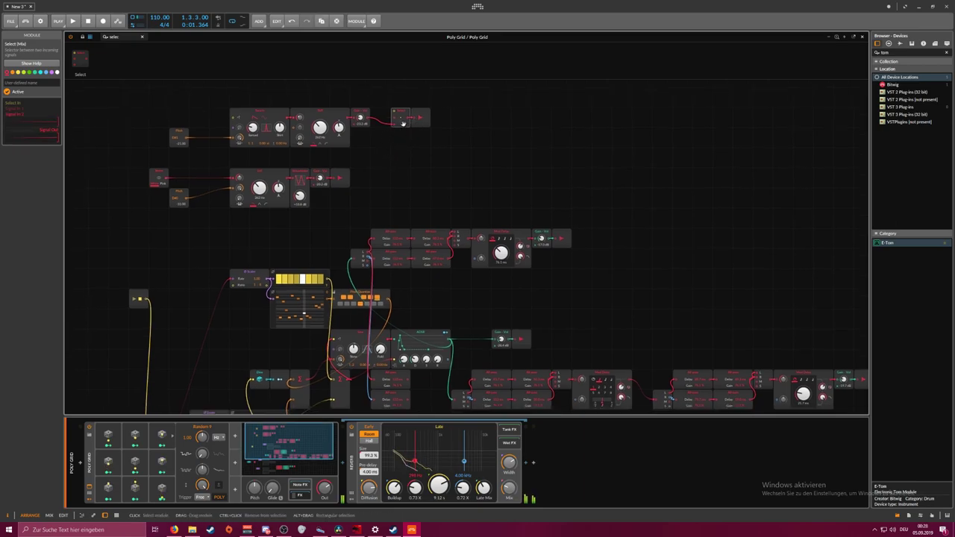
Insert a copy of the Select module before the noise voice's output and connect the gain to its second signal input
click(365, 190)
click(344, 182)
click(352, 199)
click(344, 196)
key(ctrl+v)
mouse_move(343, 182)
mouse_down()
mouse_move(377, 181)
mouse_move(341, 195)
mouse_move(359, 179)
mouse_up()
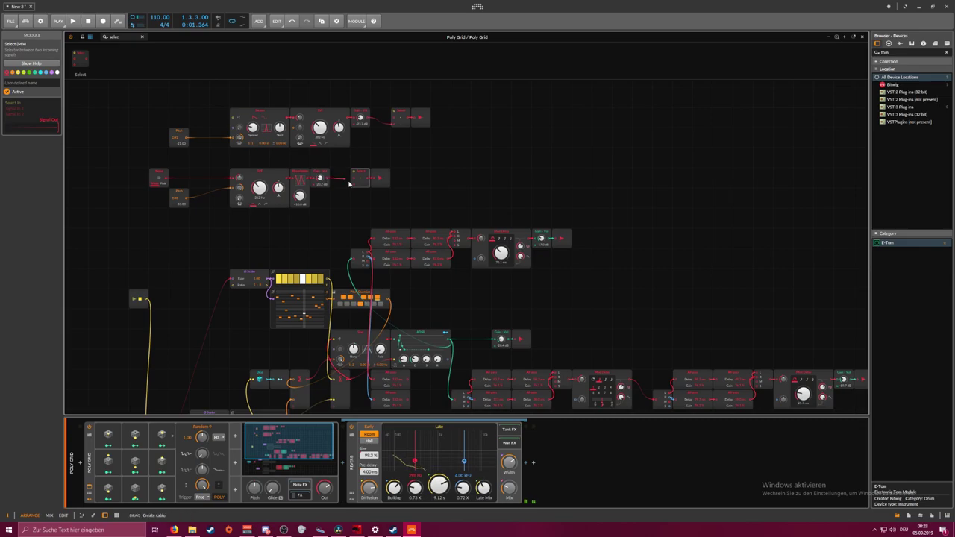
drag(353, 184, 353, 185)
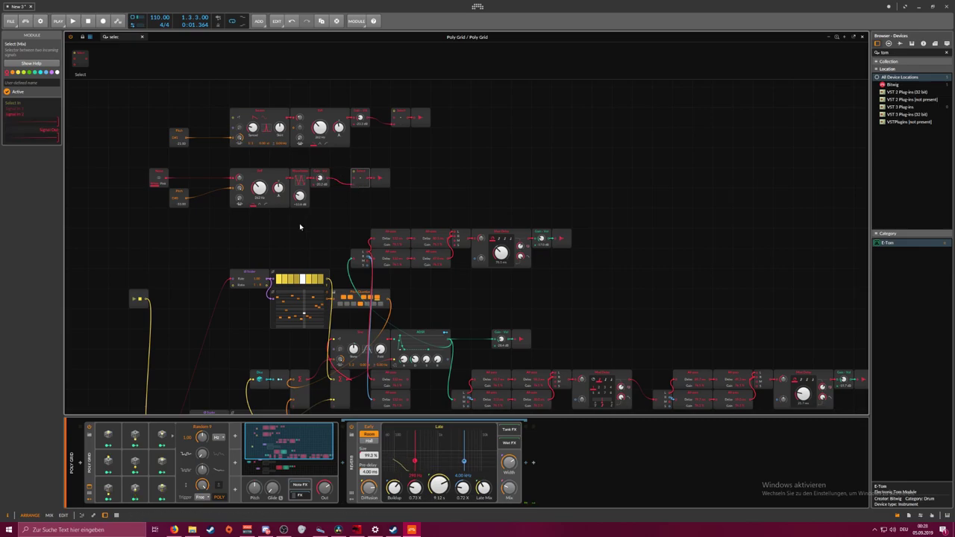
Connect the Transport Playing output to both new Select modules' select inputs, close the grid editor and start playback
drag(215, 259, 231, 254)
drag(354, 178, 339, 231)
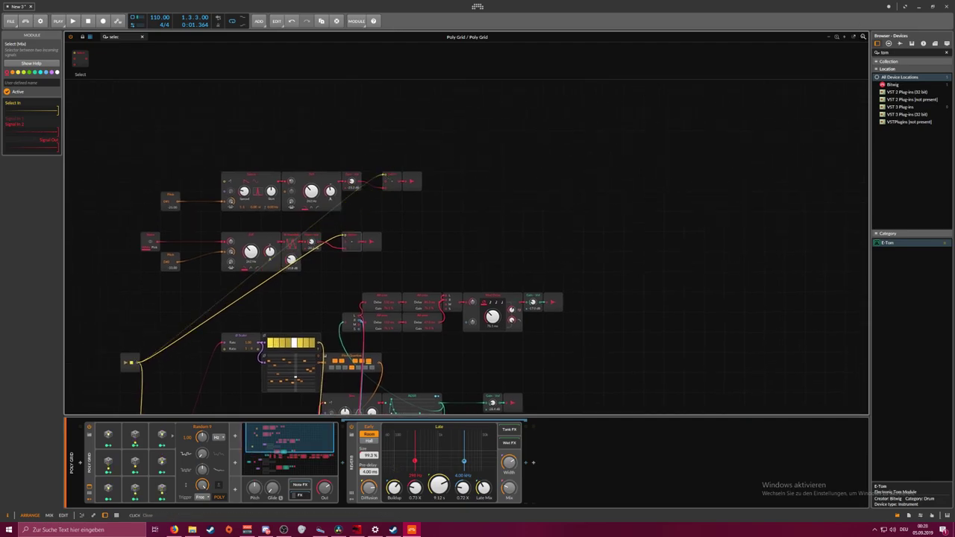
click(864, 37)
key(space)
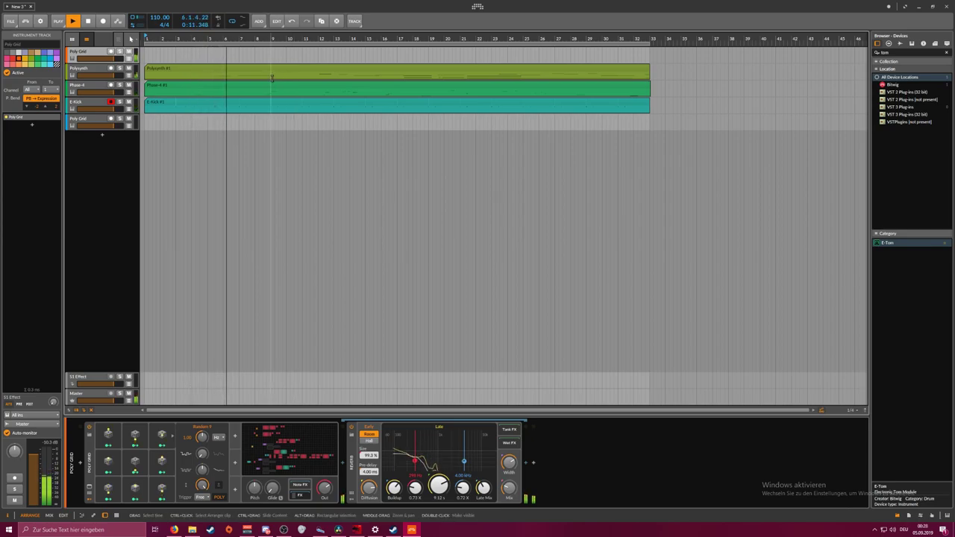
Examine the Poly Grid patch while the arrangement plays and return to the arrangement
click(290, 443)
drag(269, 267, 266, 199)
click(863, 36)
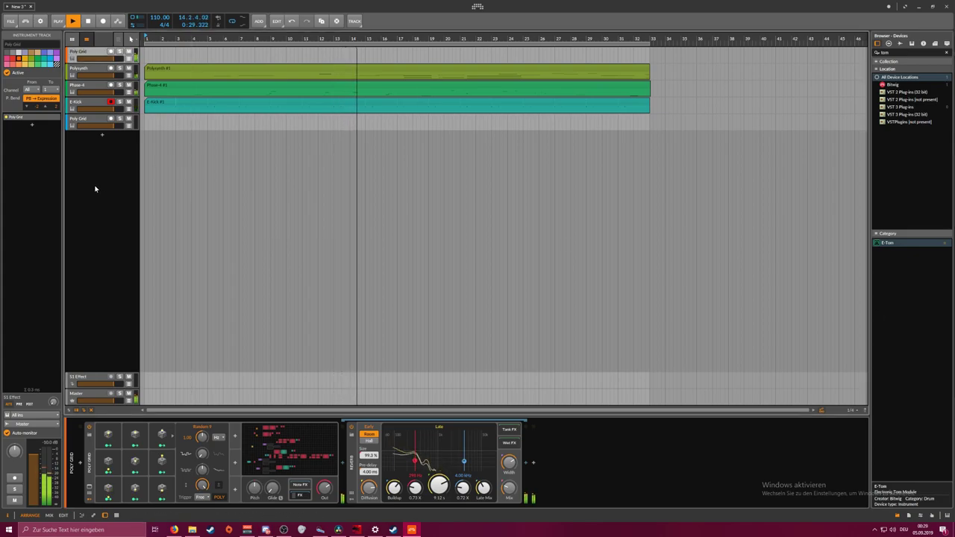
mouse_move(168, 36)
mouse_down()
mouse_move(162, 22)
mouse_move(180, 32)
mouse_up()
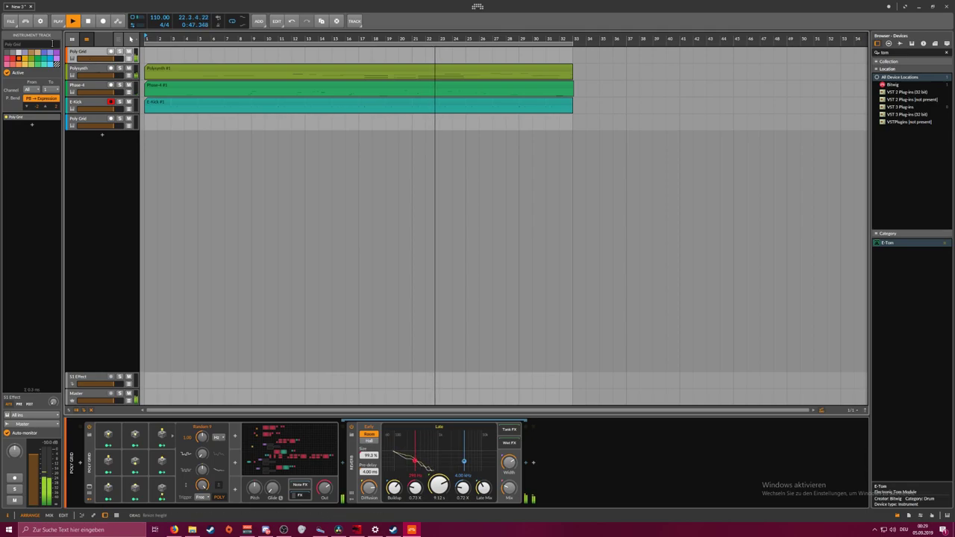
drag(158, 38, 166, 61)
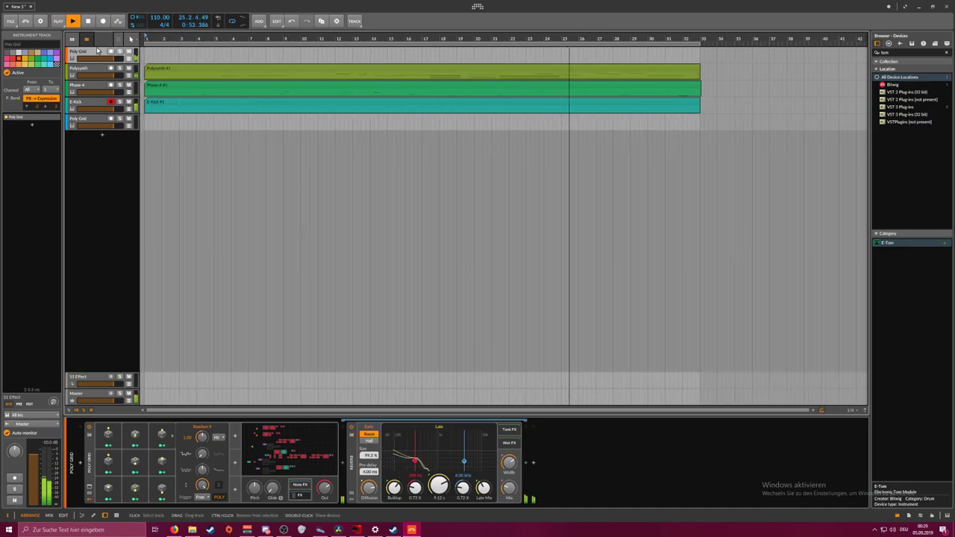
click(165, 38)
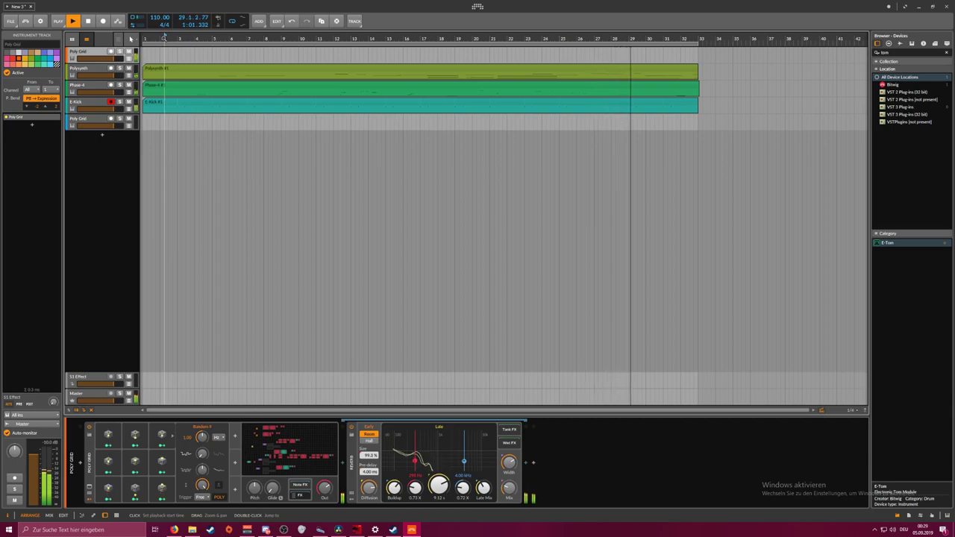
drag(161, 38, 152, 37)
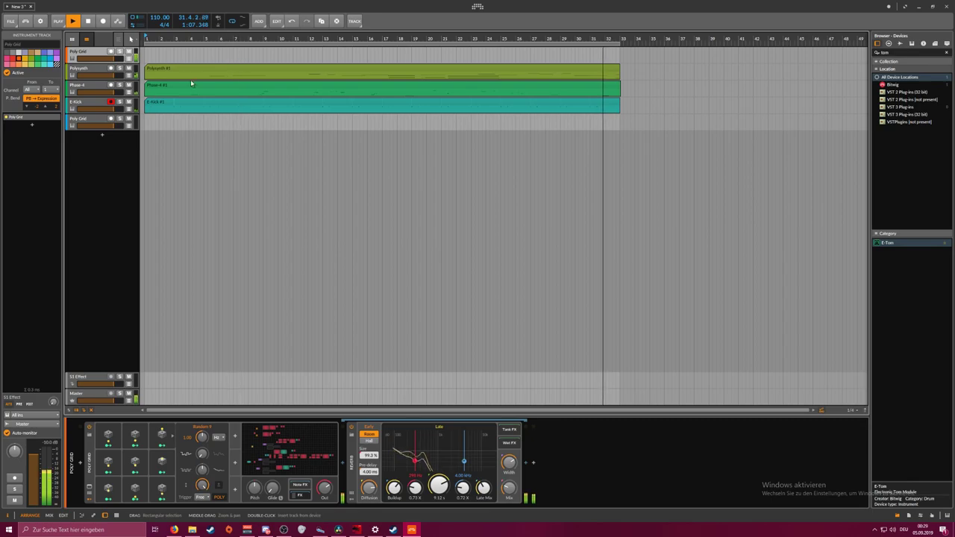
Check the DSP Performance Graph during playback and close it
click(134, 19)
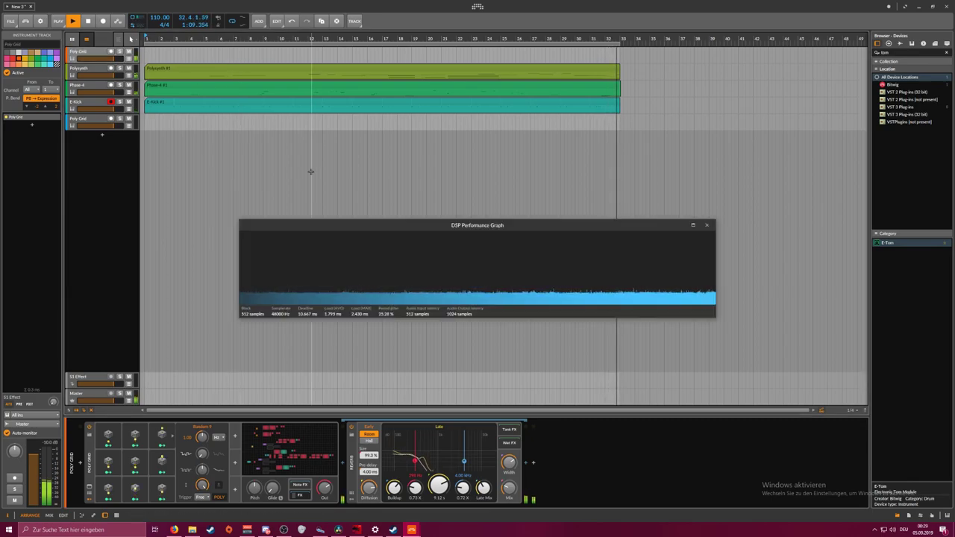
drag(336, 227, 232, 225)
click(597, 221)
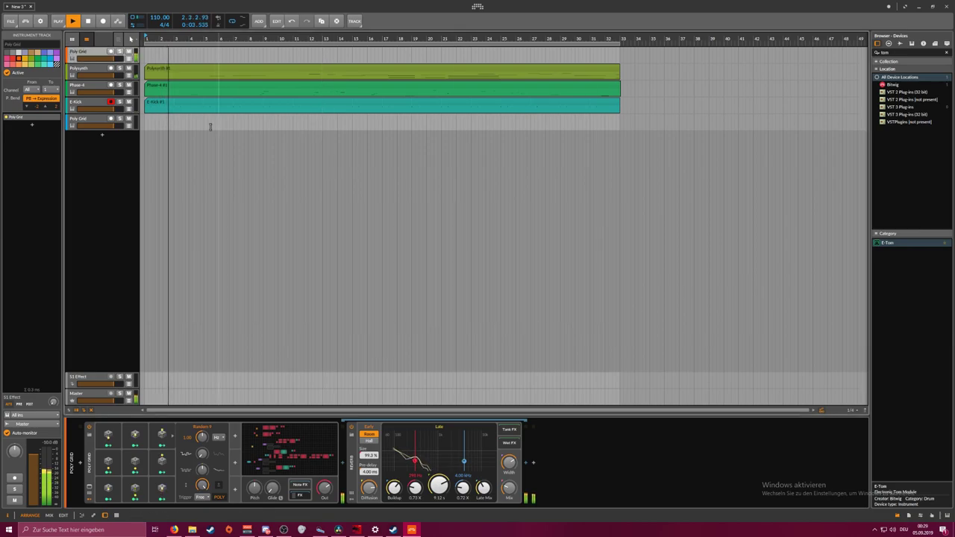
Delete the unused Poly Grid track below the E-Kick track and stop playback
scroll(209, 127, down, 1)
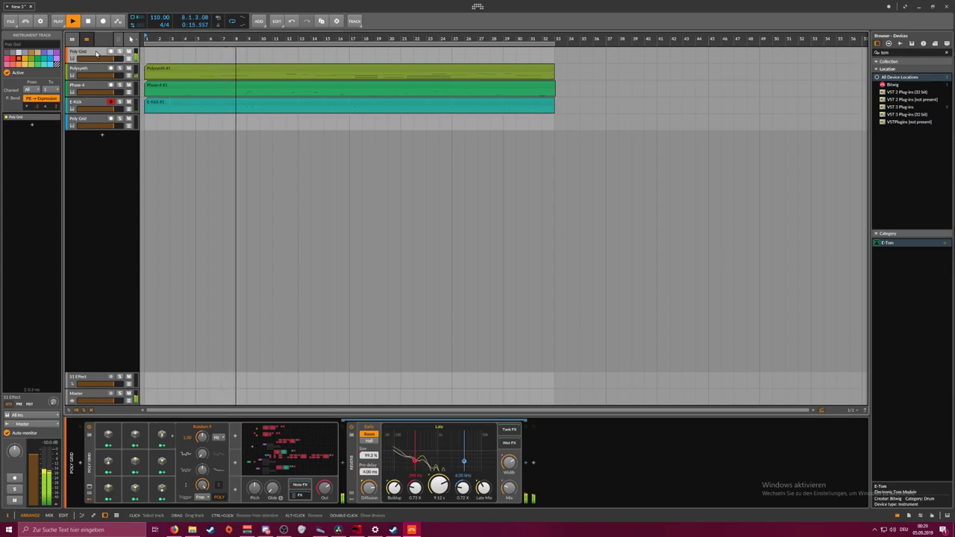
click(110, 118)
click(110, 119)
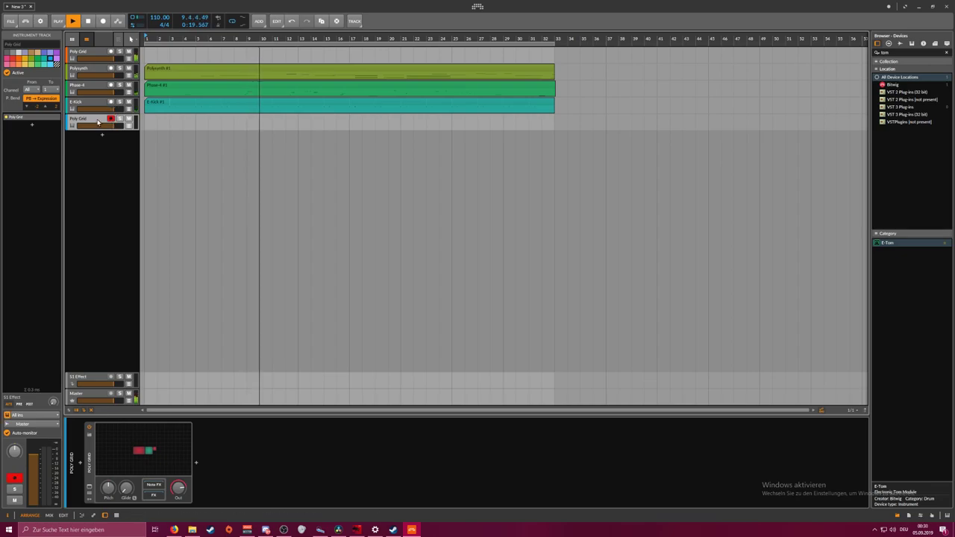
key(Delete)
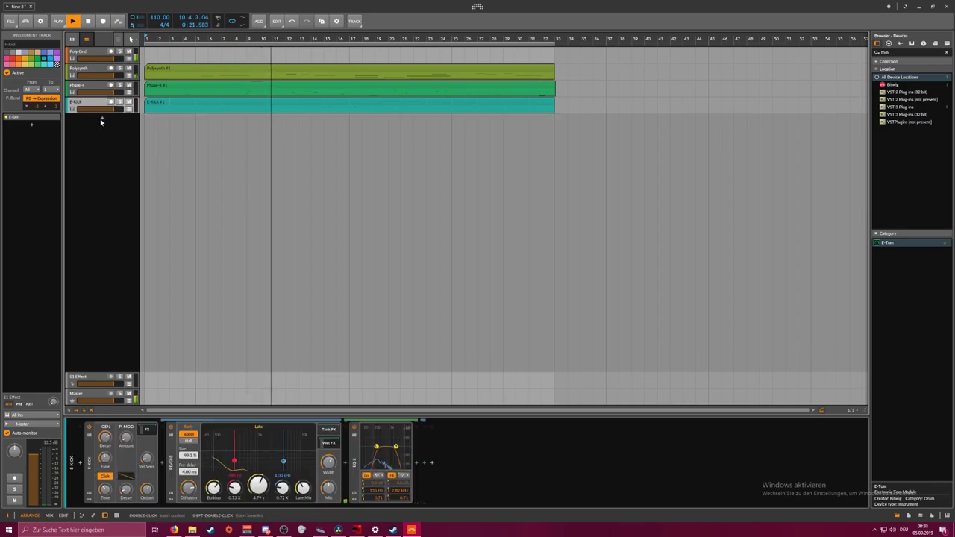
key(space)
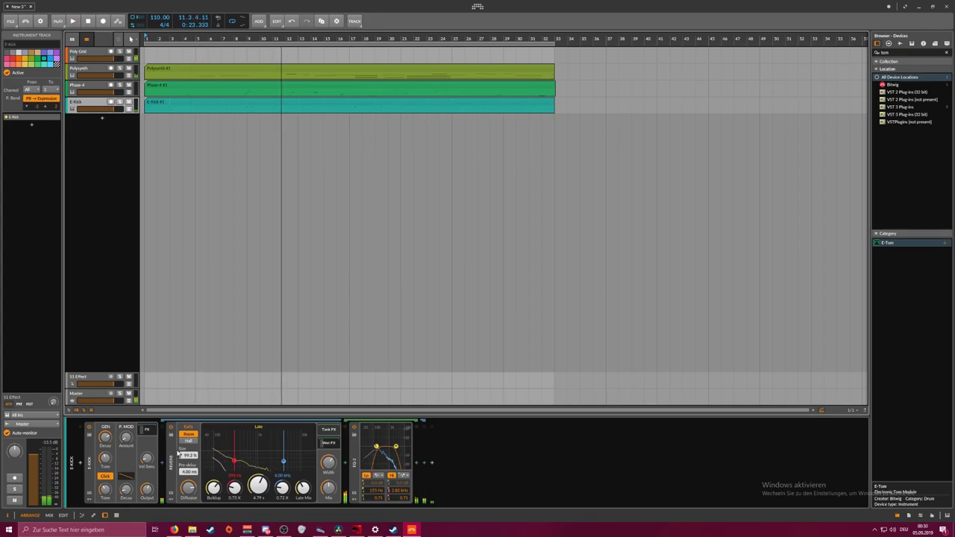
Insert a Distortion device between the E-Kick and its Reverb
click(165, 466)
text(dis)
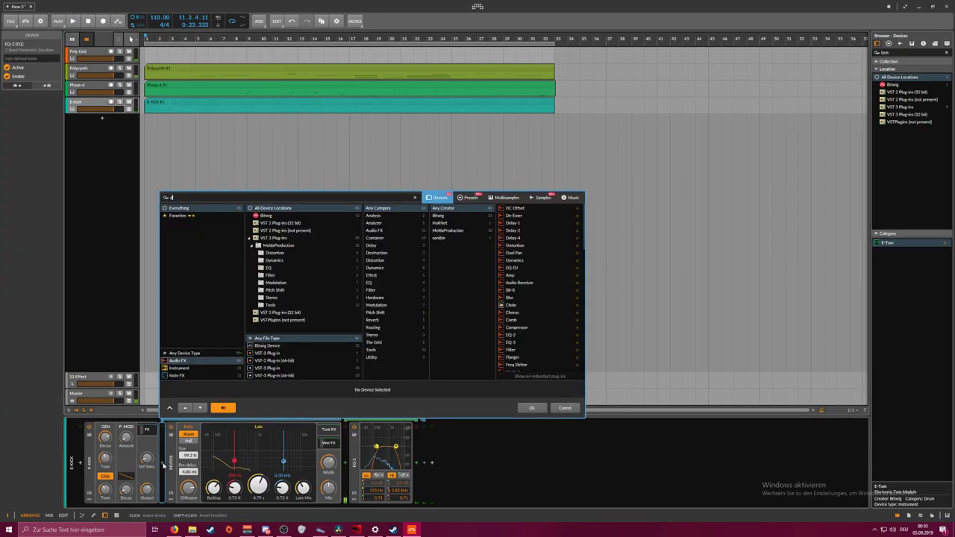
key(Down)
key(Return)
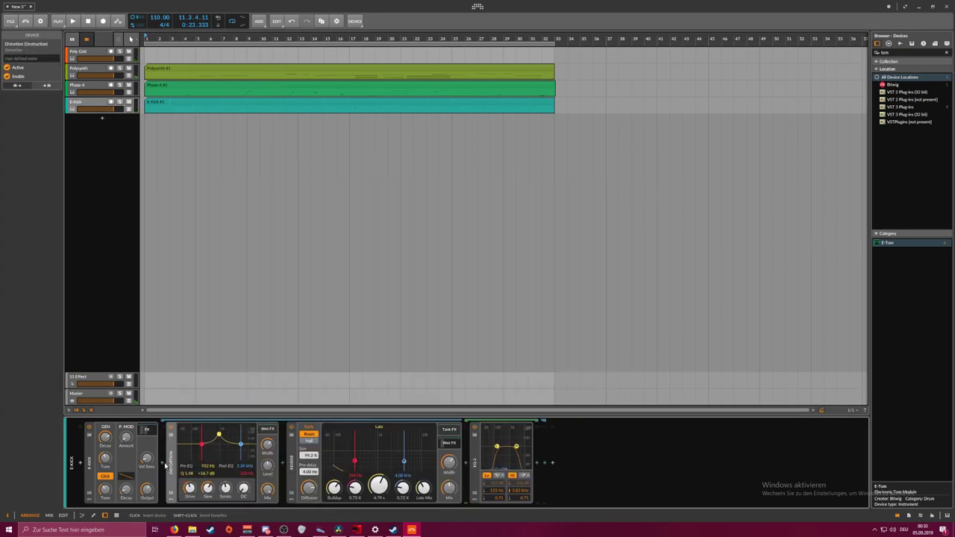
Insert a Multiband FX-2 container between the E-Kick and the Distortion
click(165, 465)
text(fx)
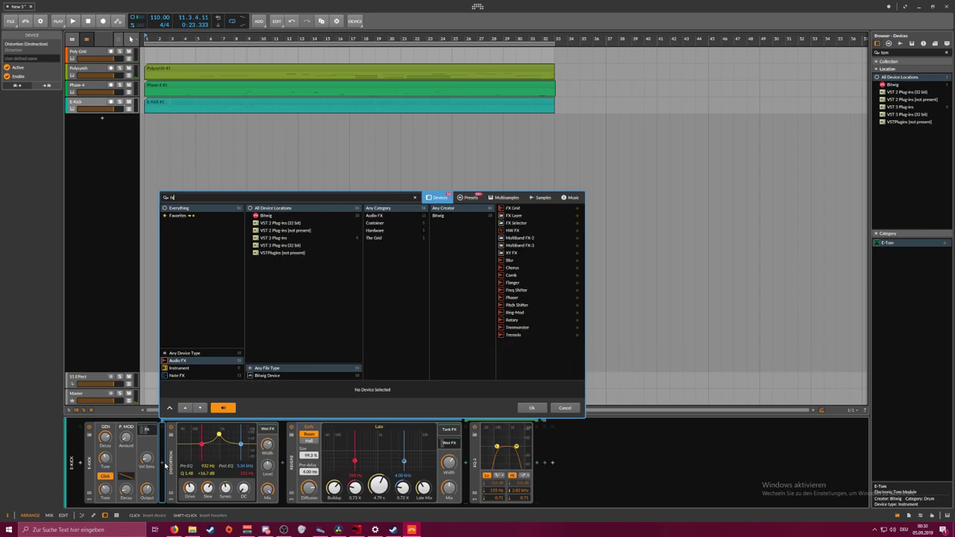
key(Down)
key(Down)
key(Down)
key(Down)
key(Down)
key(Down)
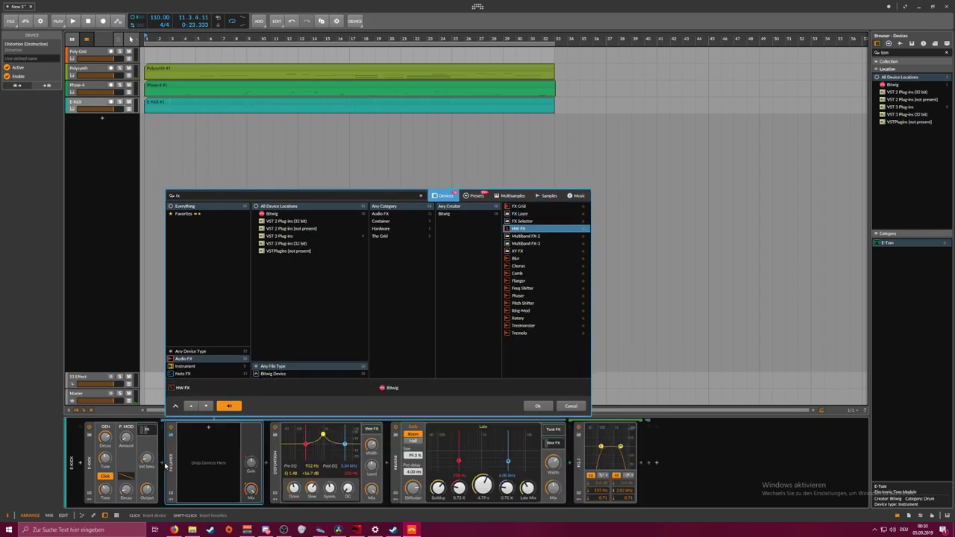
key(Up)
key(Return)
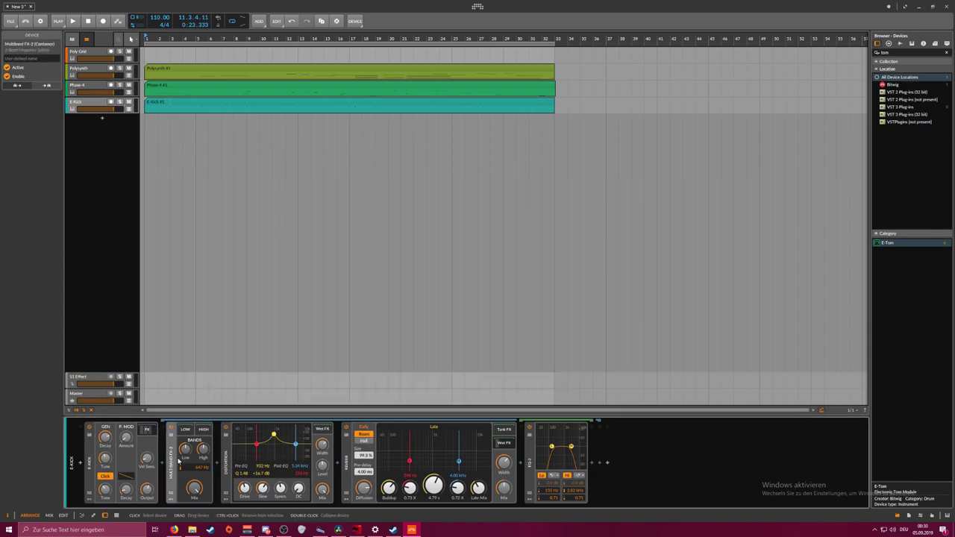
Nest the Distortion in the Multiband FX-2's High band and audition the E-Kick track soloed
click(225, 461)
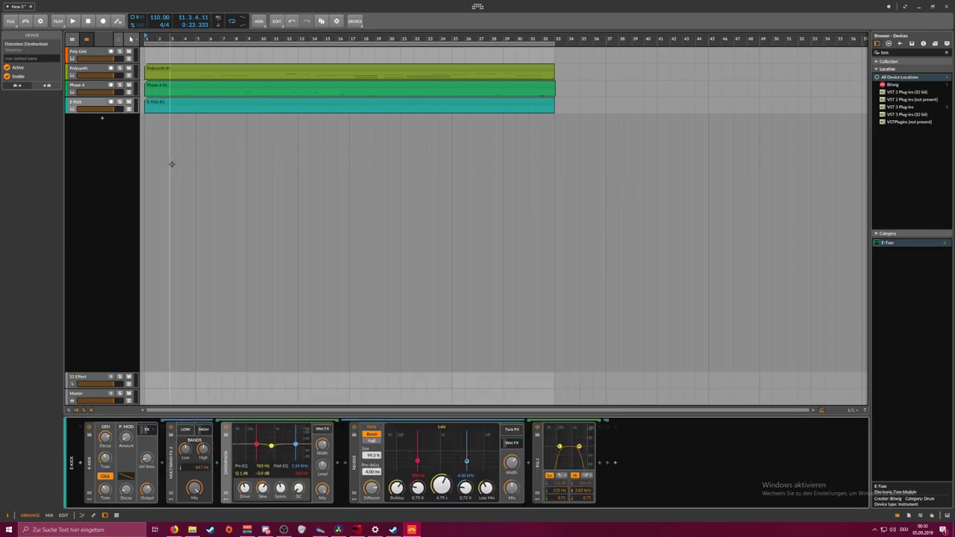
key(space)
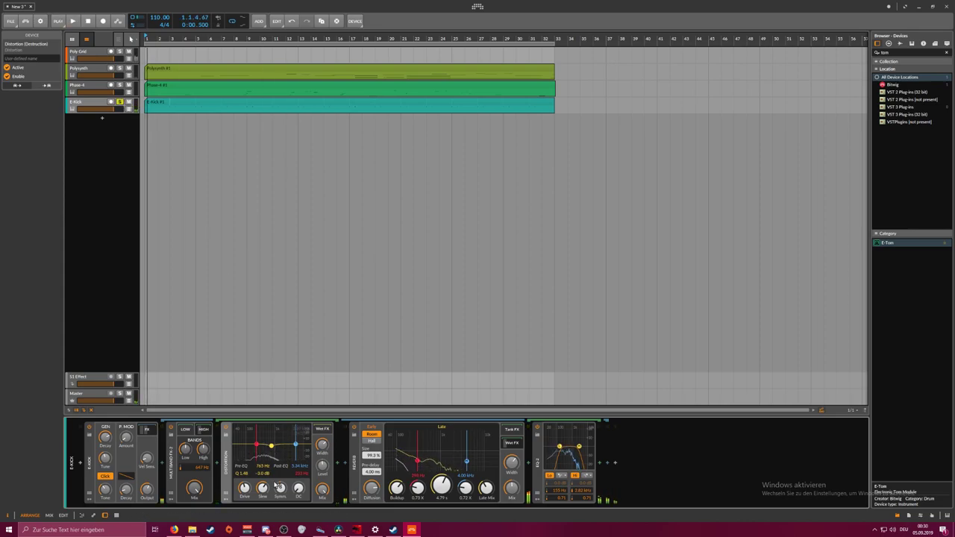
key(space)
key(space)
key(space)
Set the Distortion's Pre-EQ to about 145 Hz at about +13 dB and the Multiband FX-2 crossover to 445 Hz while auditioning the kick
drag(271, 446, 250, 437)
key(space)
key(space)
key(space)
drag(204, 469, 204, 485)
key(space)
key(space)
key(space)
key(space)
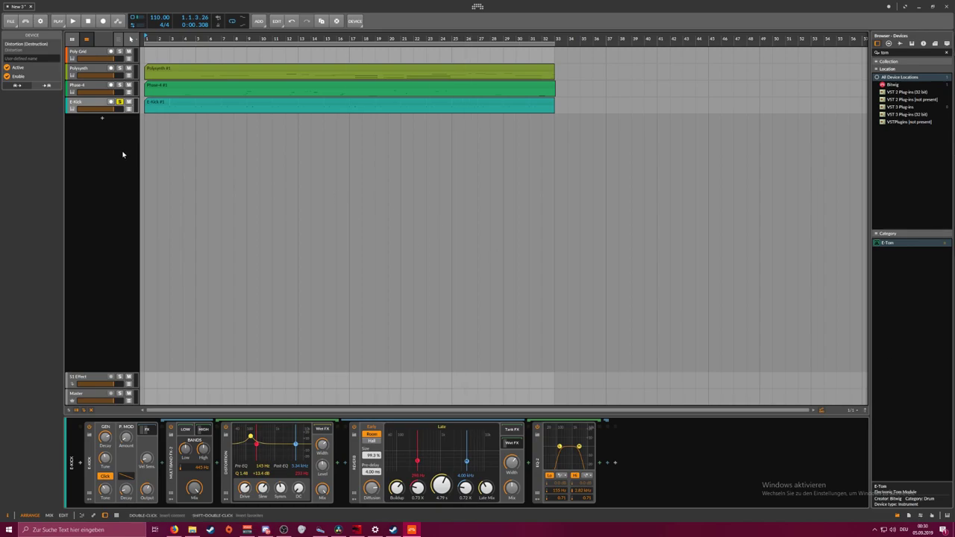
Tune the Distortion's Pre-EQ to the note D# (77.8 Hz) with about +14 dB of gain and audition the kick
click(122, 112)
key(space)
key(space)
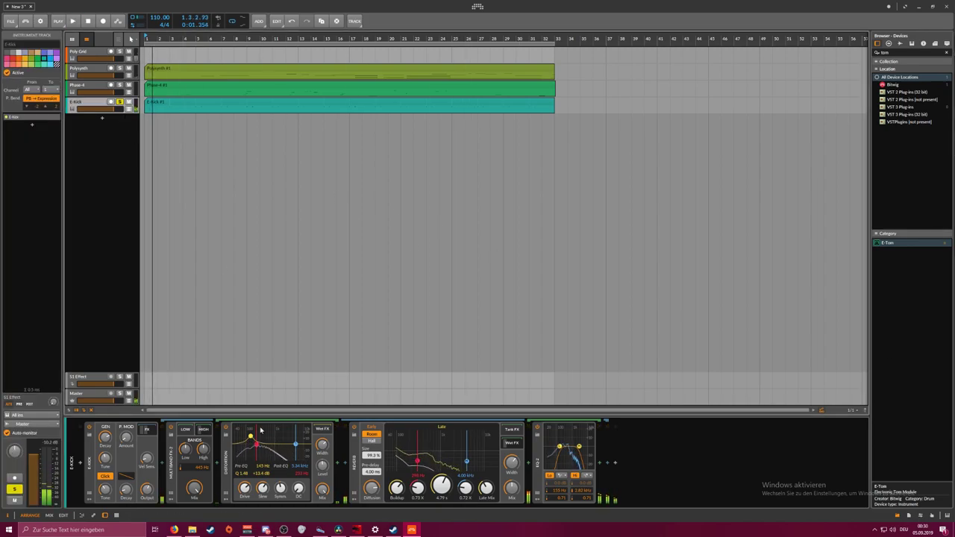
drag(252, 440, 248, 436)
double_click(262, 465)
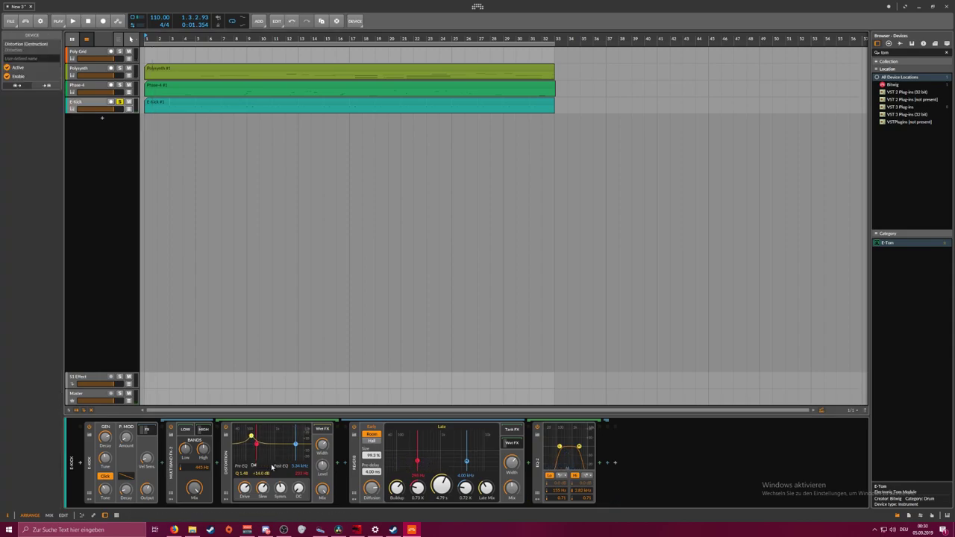
key(Return)
key(space)
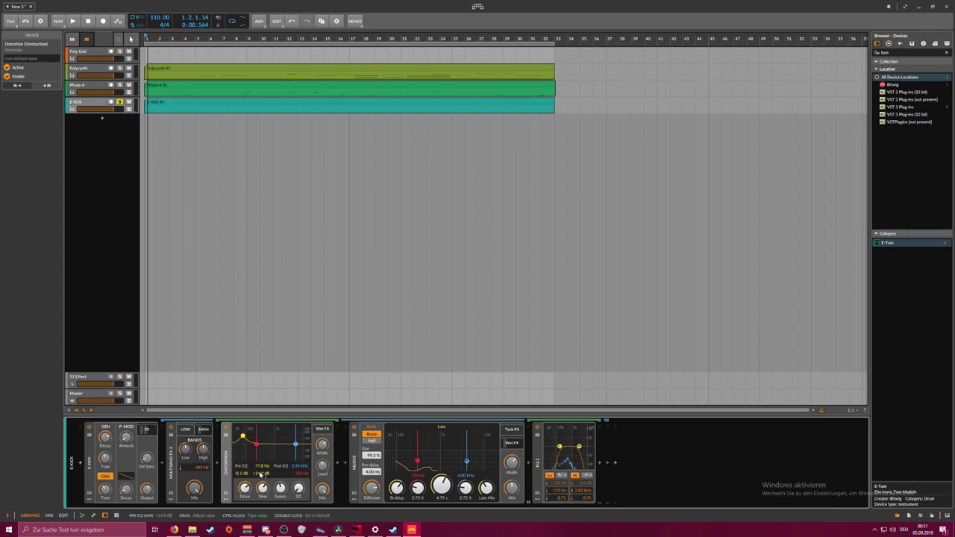
Compare Distortion Pre-EQ gains of +24.0 dB and about -6.9 dB on the soloed kick, leaving the lower gain
drag(262, 474, 262, 457)
key(space)
key(space)
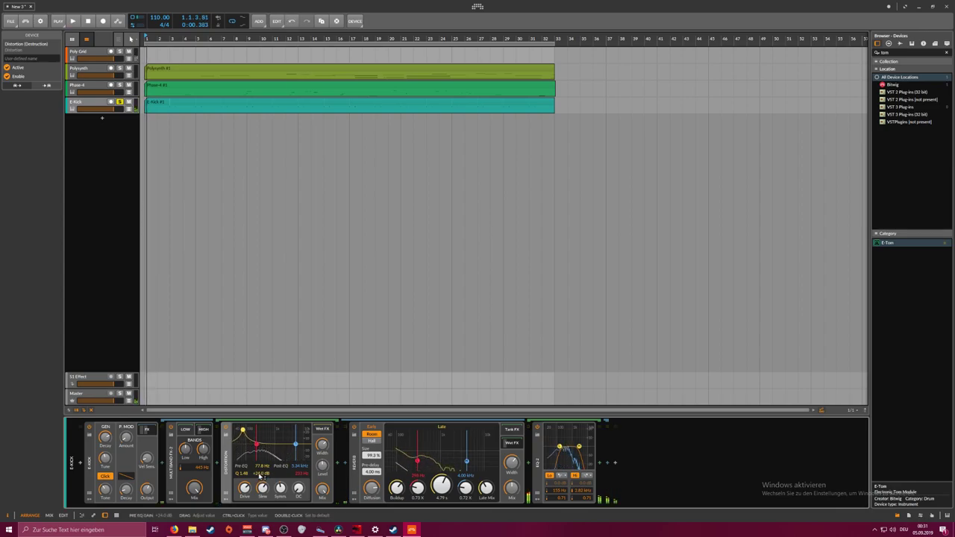
key(space)
key(space)
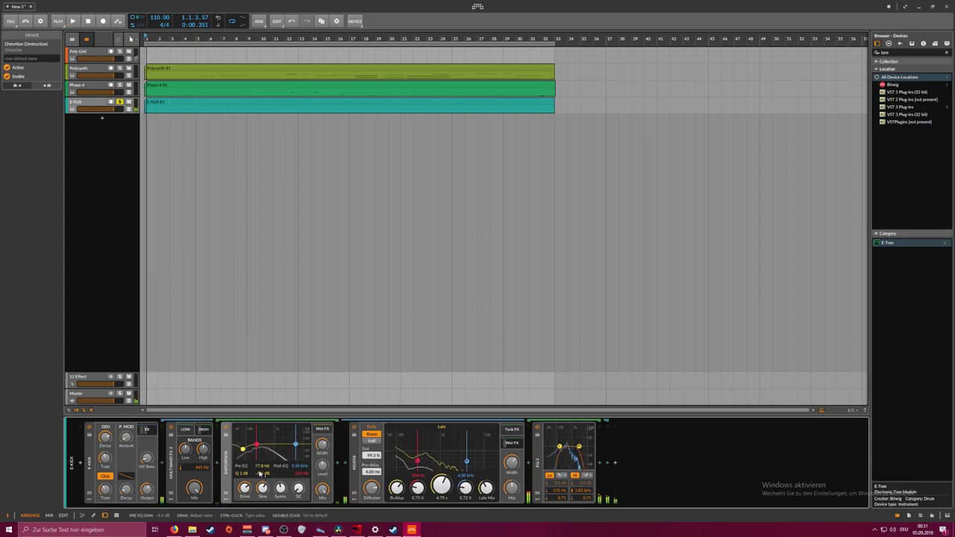
Raise the Distortion's Pre-EQ gain to +24.0 dB and set its Post-EQ cuts to about 112 Hz and 601 Hz while auditioning the kick
key(space)
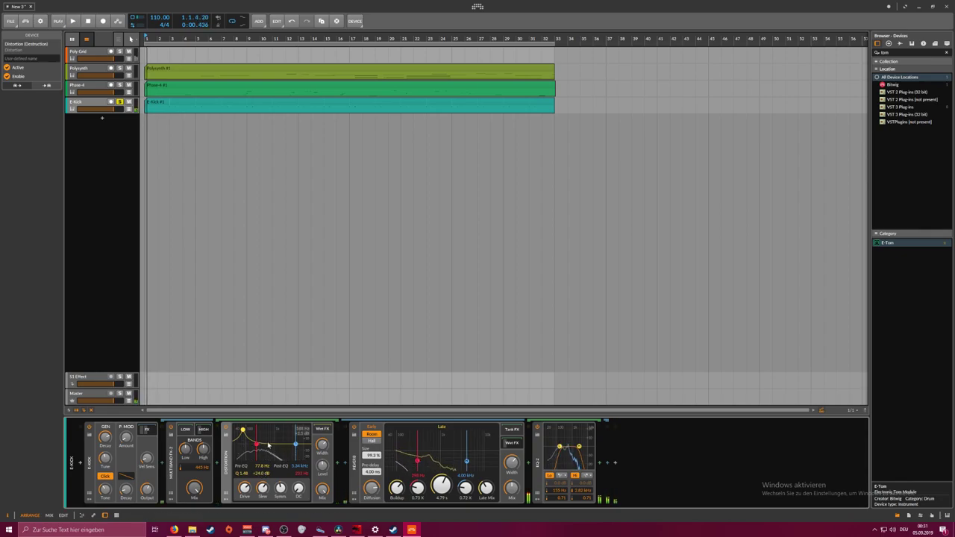
key(space)
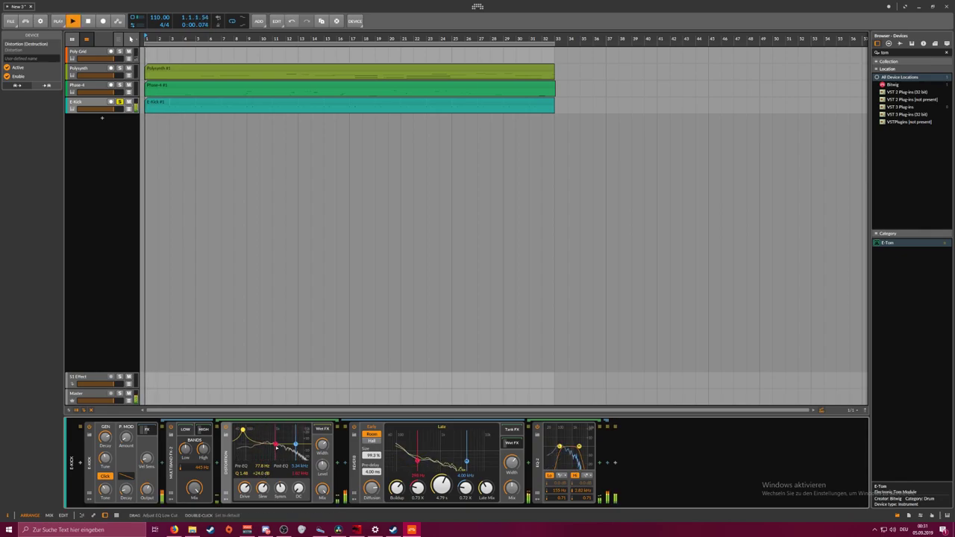
key(space)
key(space)
key(space)
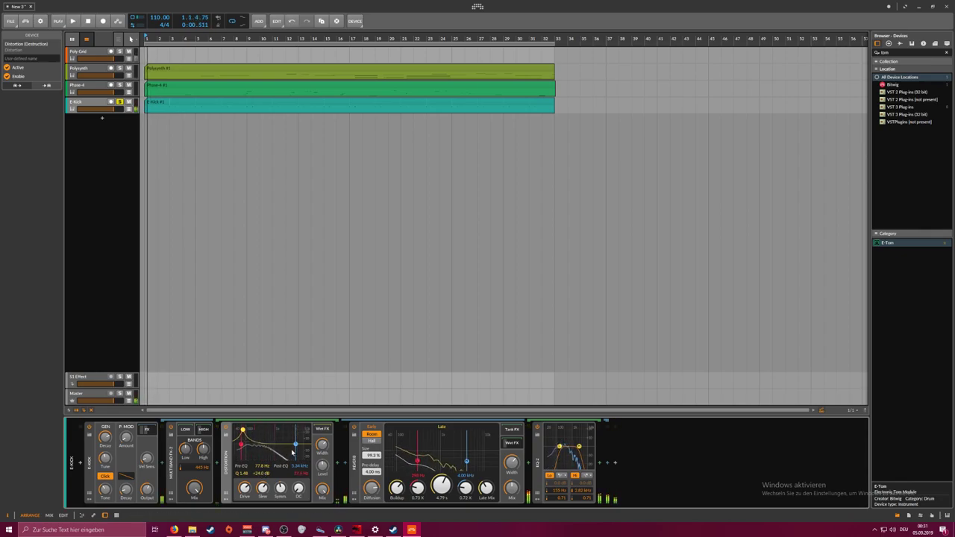
key(space)
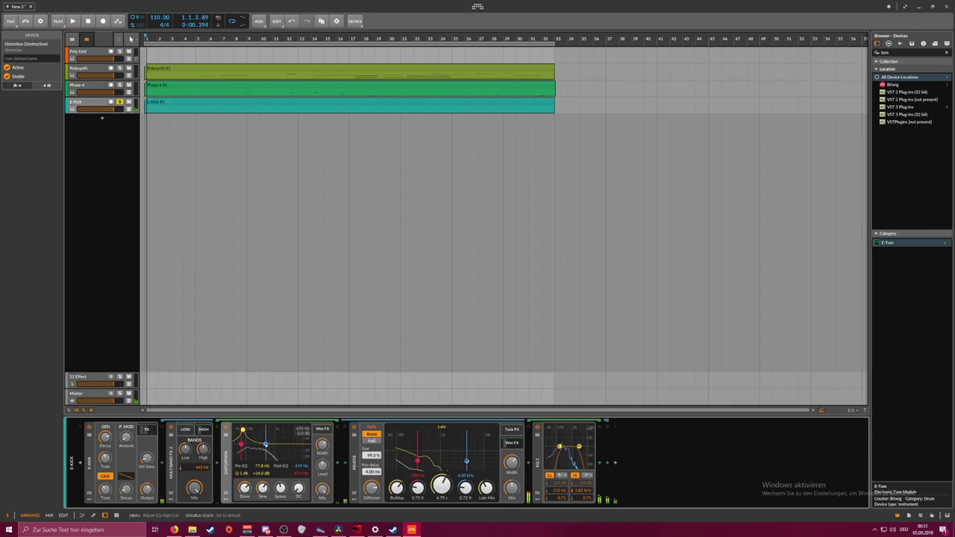
key(space)
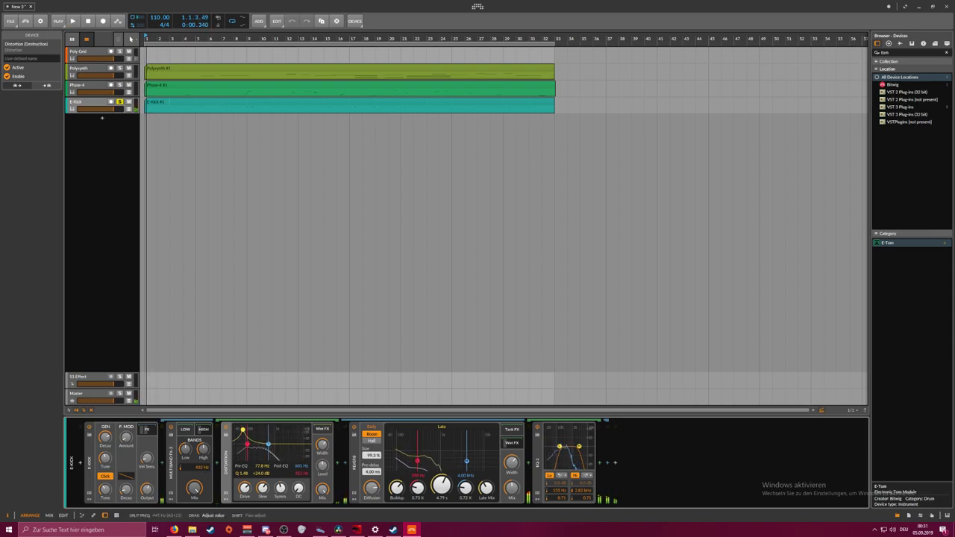
Set the Multiband FX-2 crossover to about 627 Hz and widen the EQ-2 to about 73 Hz and 2.89 kHz while auditioning the kick
key(space)
drag(200, 471, 200, 466)
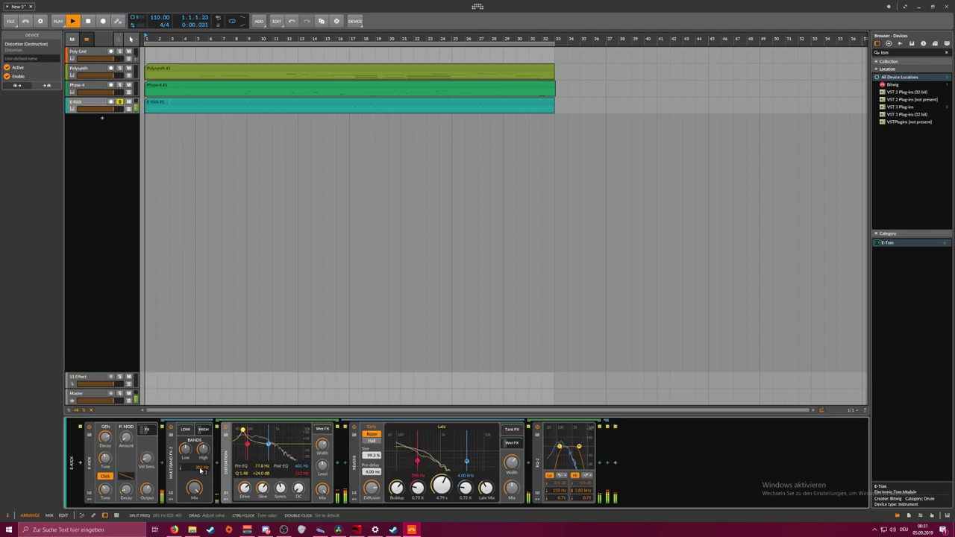
key(space)
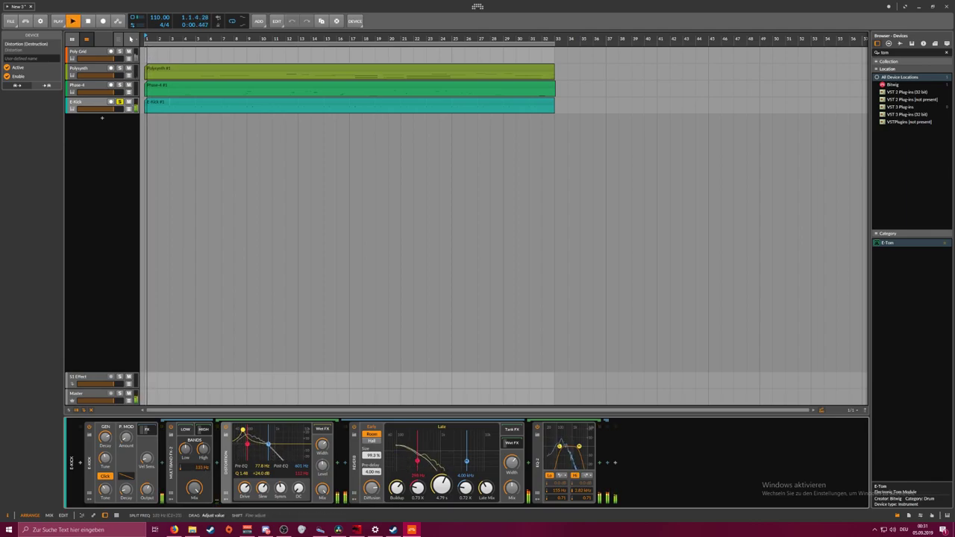
drag(200, 471, 200, 461)
key(space)
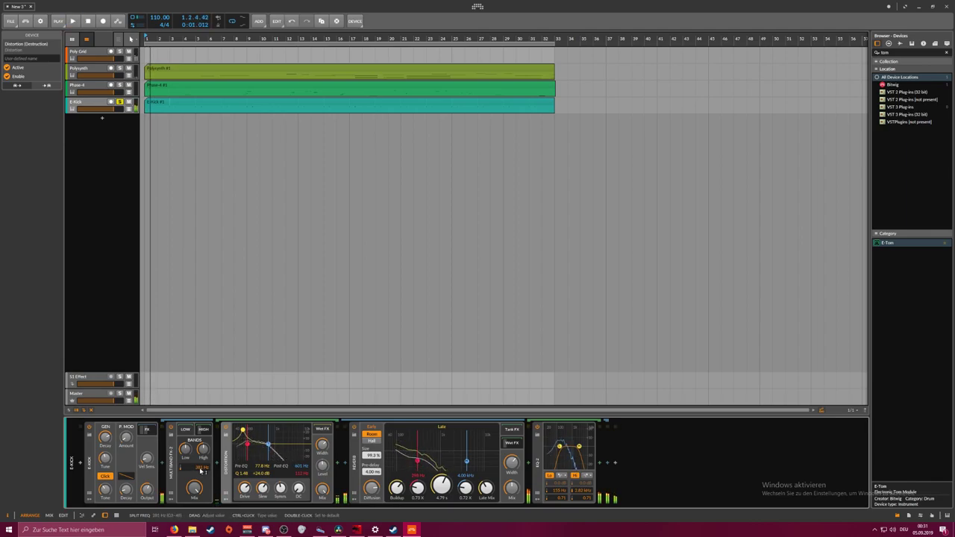
key(space)
key(space)
key(space)
key(space)
key(space)
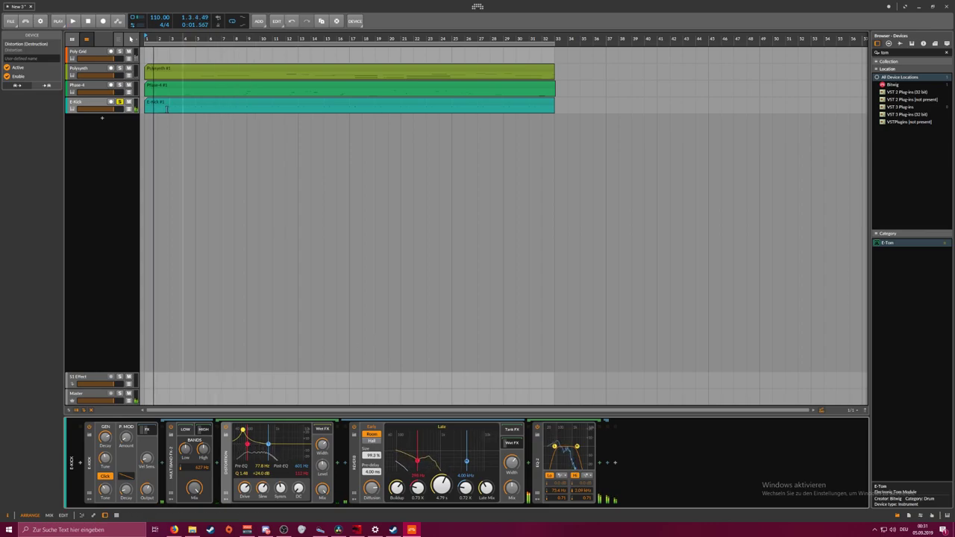
Delete the unwanted kick notes near the start of the E-Kick clip and make the clip loop every four bars
double_click(150, 103)
mouse_move(168, 285)
mouse_down()
mouse_move(144, 262)
mouse_move(158, 276)
mouse_up()
key(Delete)
click(198, 245)
drag(229, 247, 228, 247)
Unsolo the E-Kick track and audition the sparser kick with the other tracks
key(space)
click(119, 103)
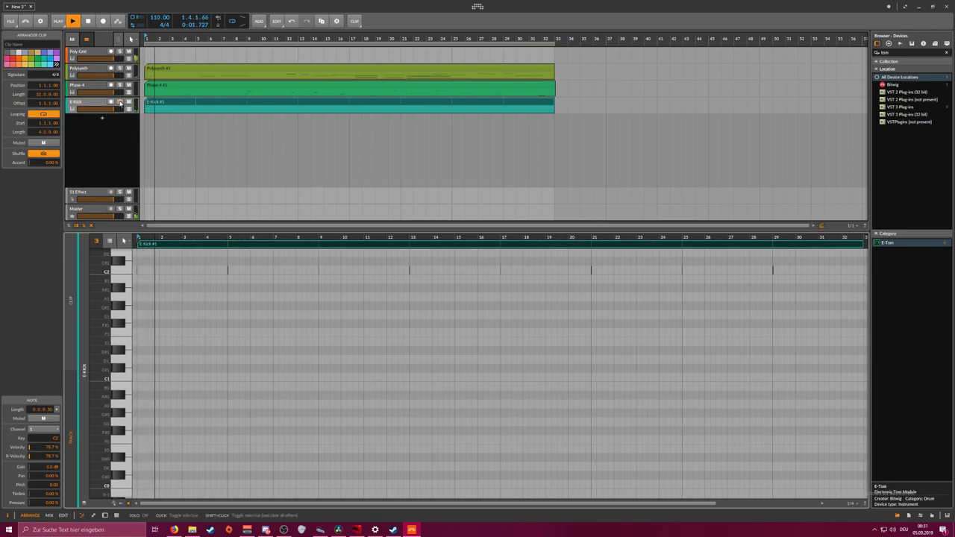
drag(160, 38, 159, 49)
key(space)
Add a new Polysynth instrument track below E-Kick, arm it for recording and show its device
click(105, 120)
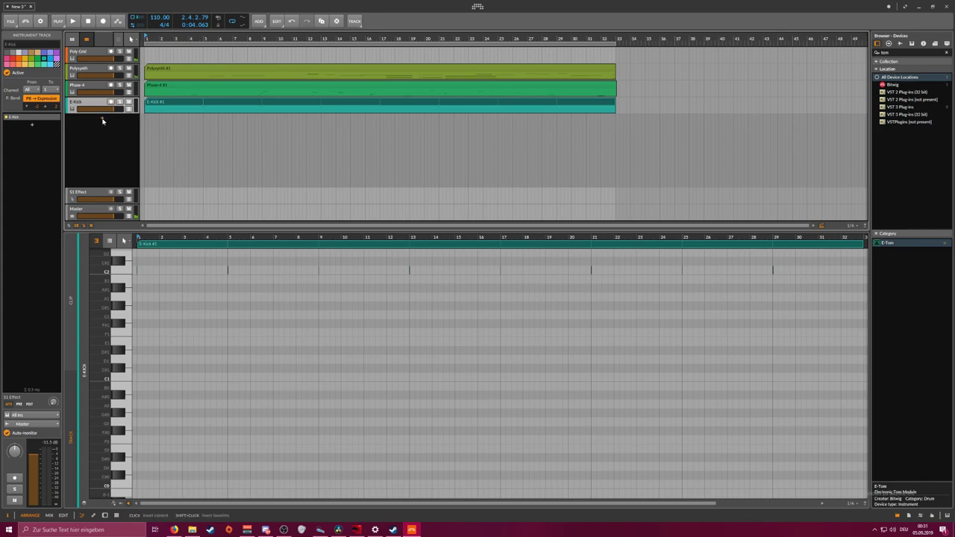
double_click(102, 120)
text(poly)
key(Down)
key(Down)
key(Return)
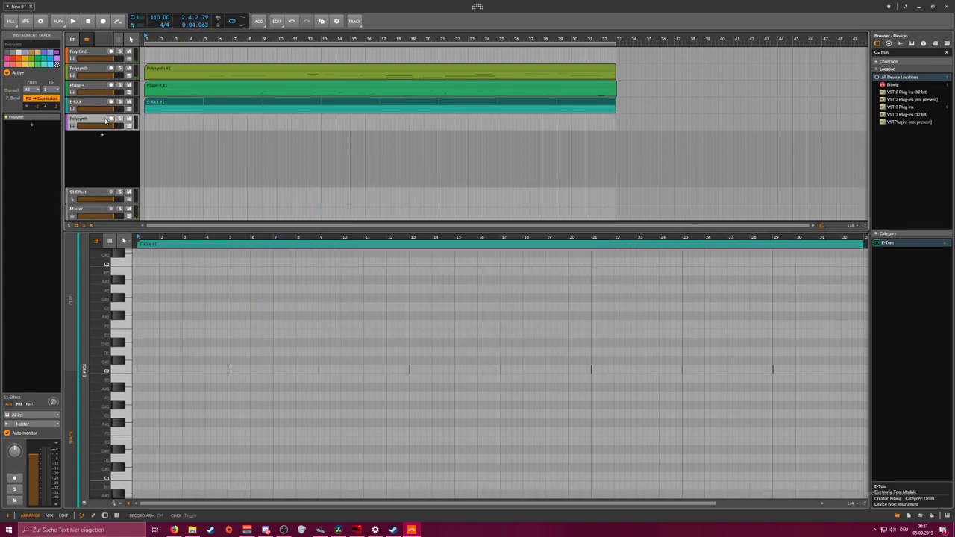
click(101, 120)
click(110, 119)
double_click(97, 121)
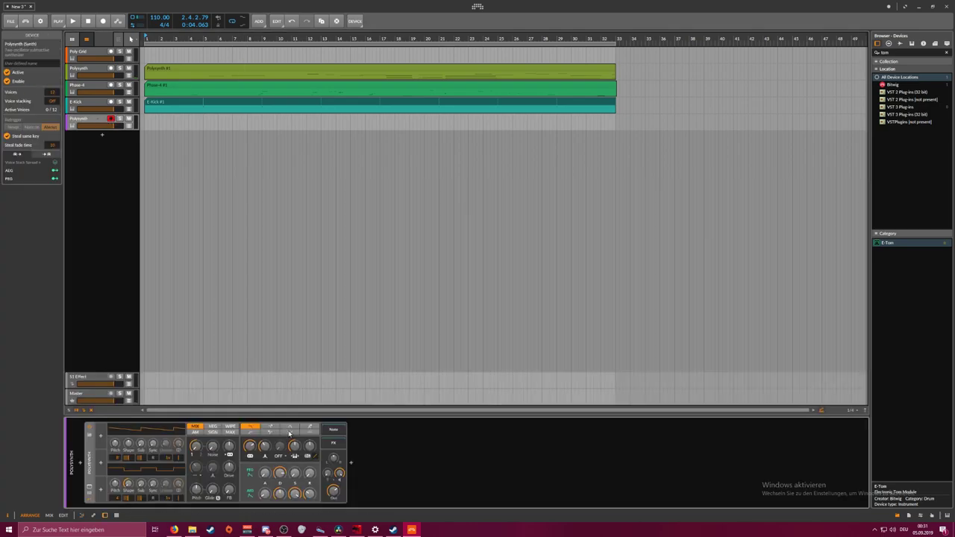
Insert the FX Grid preset Kitschverb after the new Polysynth
click(355, 464)
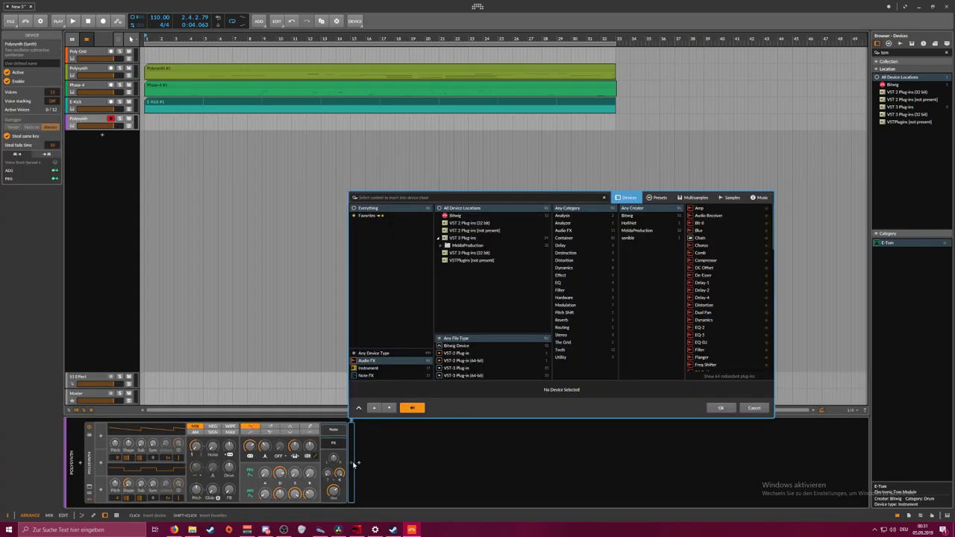
text(kitschverb)
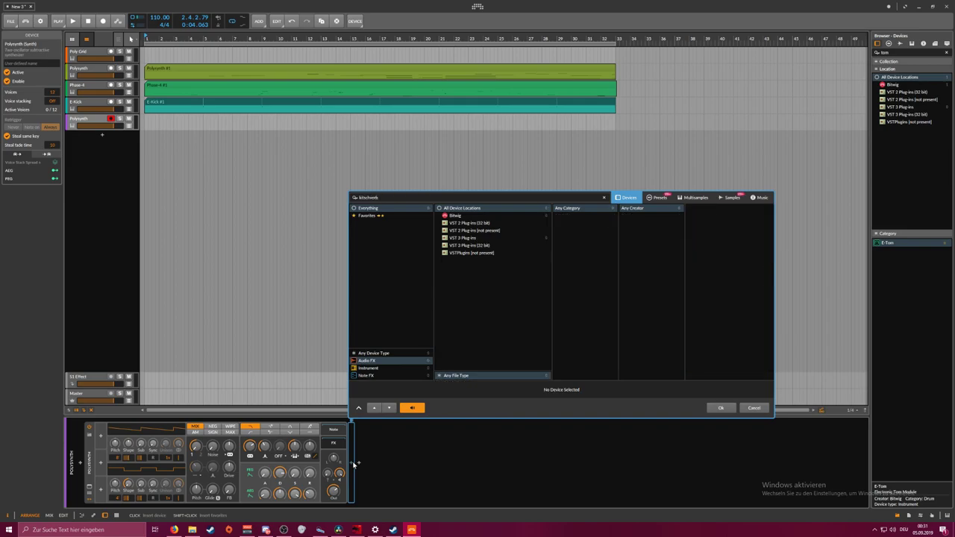
click(657, 197)
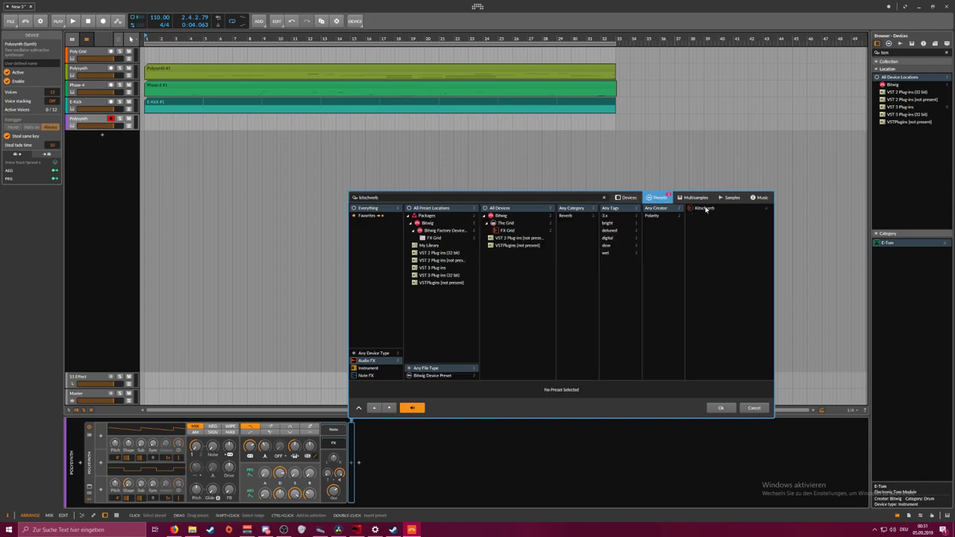
double_click(704, 208)
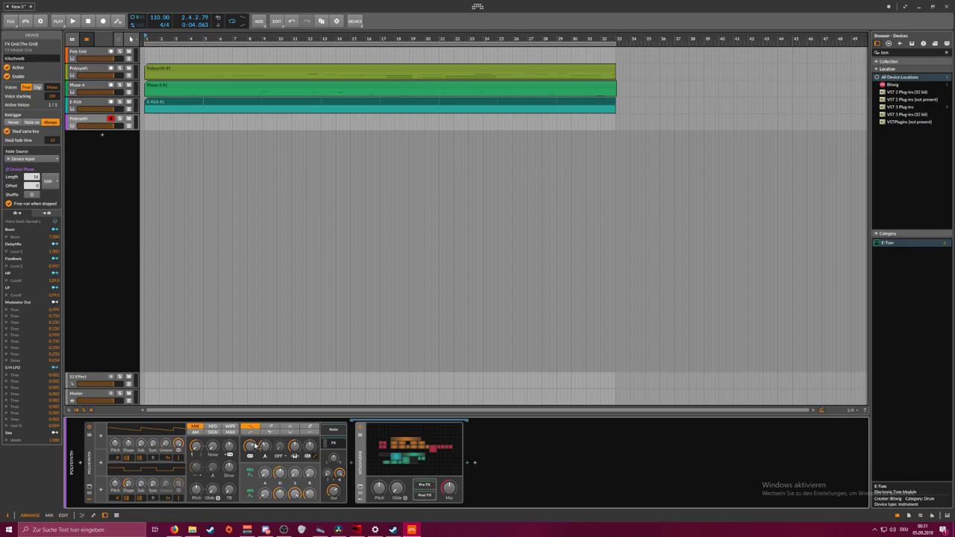
Adjust the new Polysynth's output gain, filter and filter-envelope decay, and balance the Kitschverb mix
drag(340, 474, 338, 476)
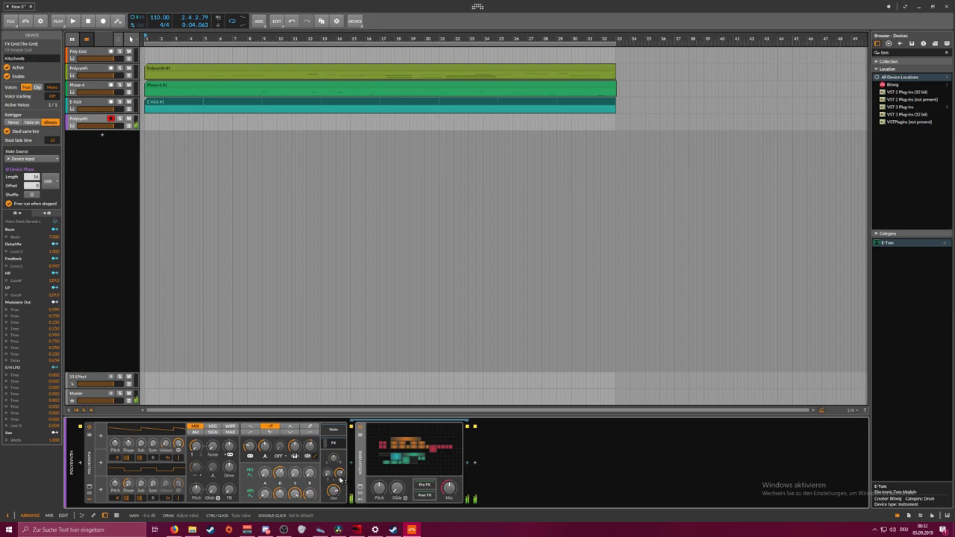
drag(311, 449, 266, 448)
drag(449, 488, 449, 494)
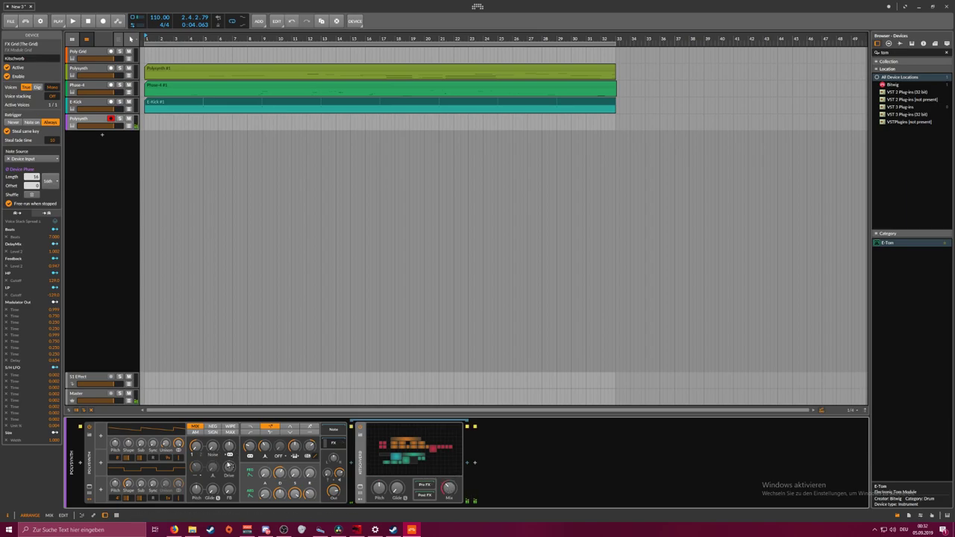
drag(279, 473, 279, 473)
Add a Random modulator to the new Polysynth and show its detailed settings, including the rate unit
click(103, 439)
text(r)
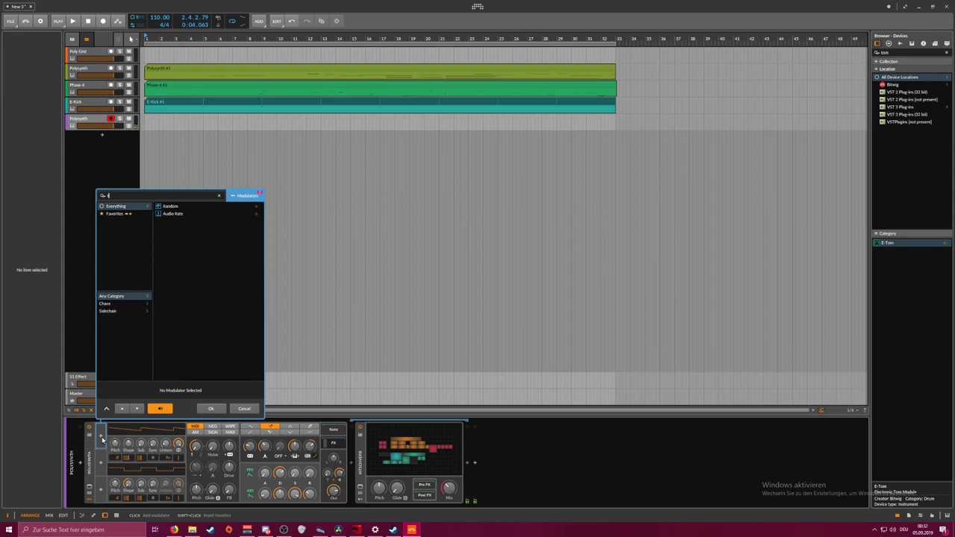
text(and)
key(Return)
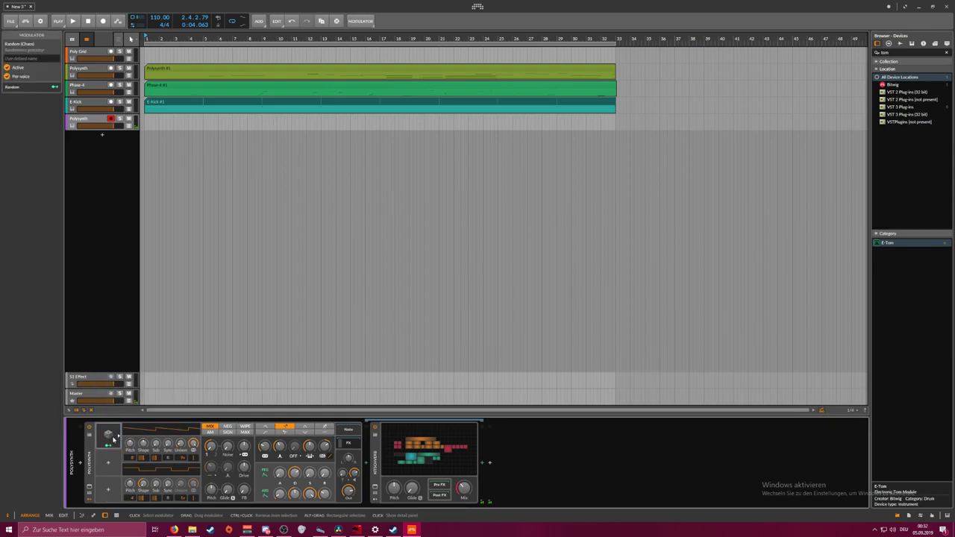
click(112, 436)
click(164, 438)
click(165, 447)
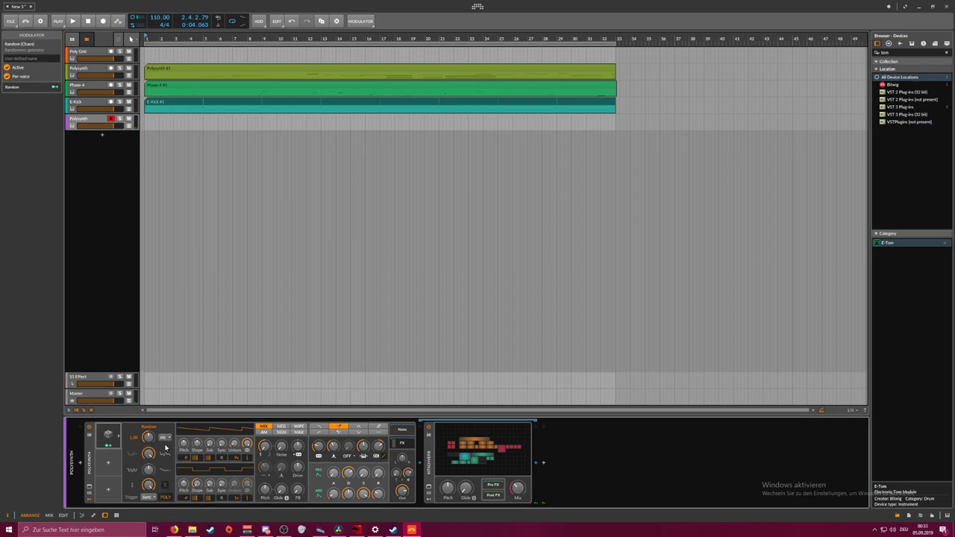
Try the Random modulator on the Polysynth's filter frequency, and map it to the filter-envelope decay at about 0.203 instead
click(114, 446)
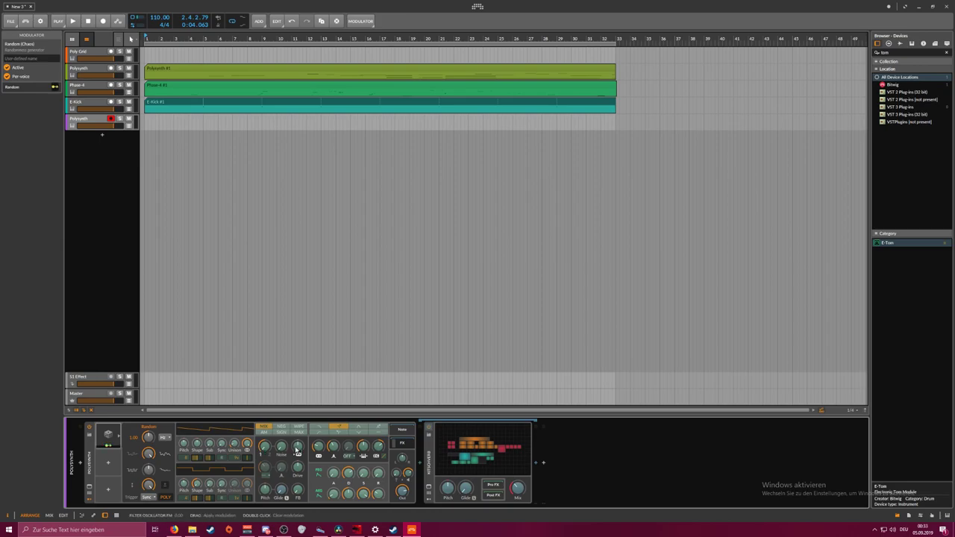
drag(318, 447, 319, 433)
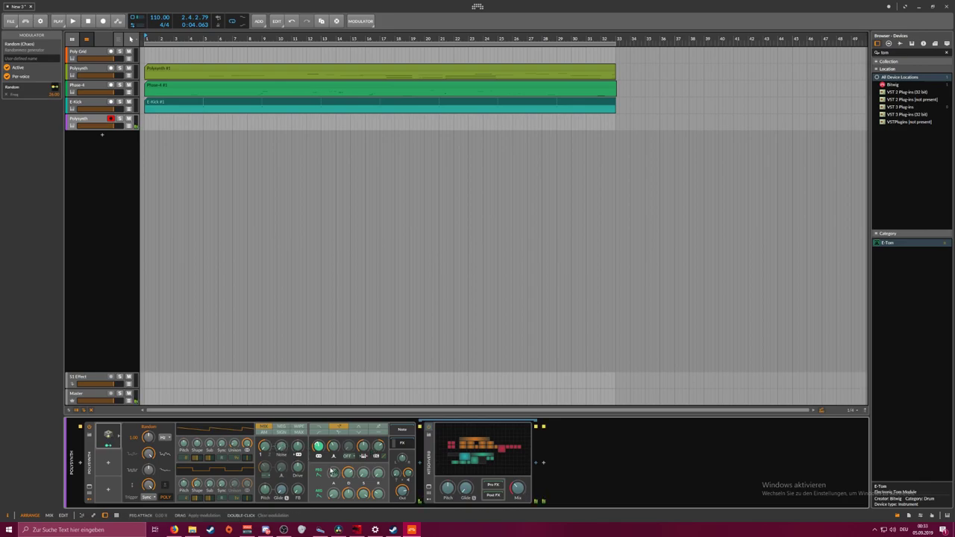
drag(348, 475, 348, 471)
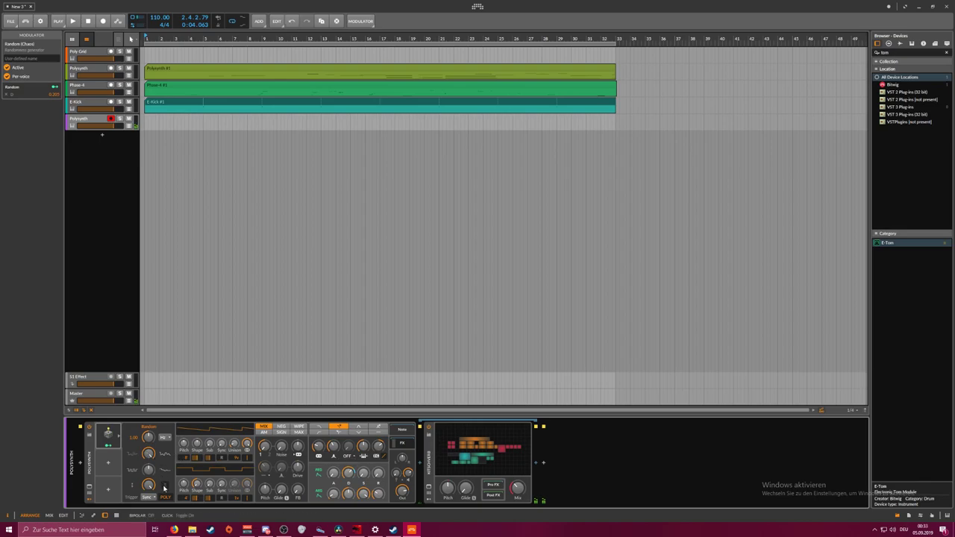
Set the Random modulator's trigger mode to Note, leaving its rate in Hz
click(156, 498)
click(149, 506)
click(167, 439)
click(163, 433)
click(149, 498)
click(153, 514)
Adjust the Kitschverb mix and the Polysynth's first-oscillator unison spread and stereo width, filter FM and filter-envelope attack
drag(517, 489, 517, 515)
drag(234, 444, 235, 443)
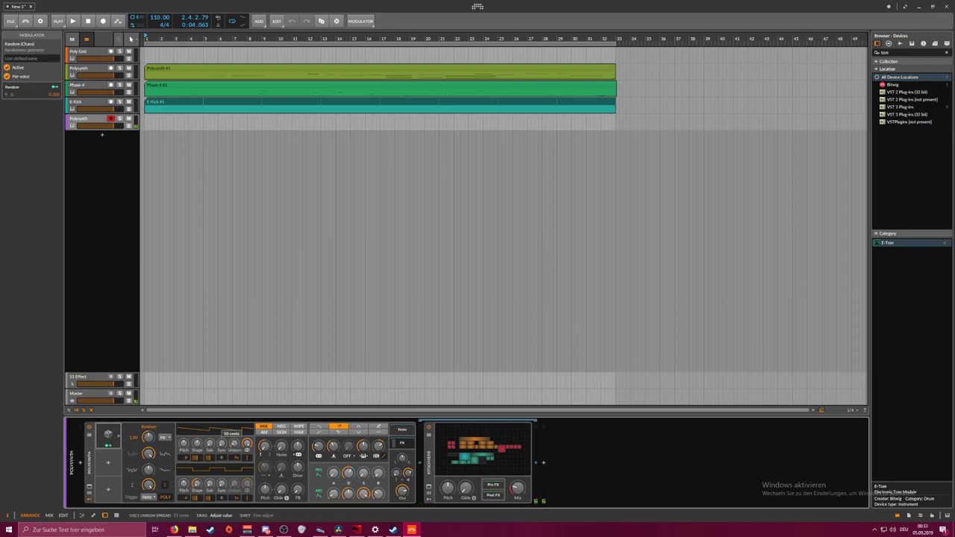
drag(298, 447, 297, 442)
mouse_move(333, 472)
mouse_down()
mouse_move(334, 492)
mouse_move(334, 471)
mouse_up()
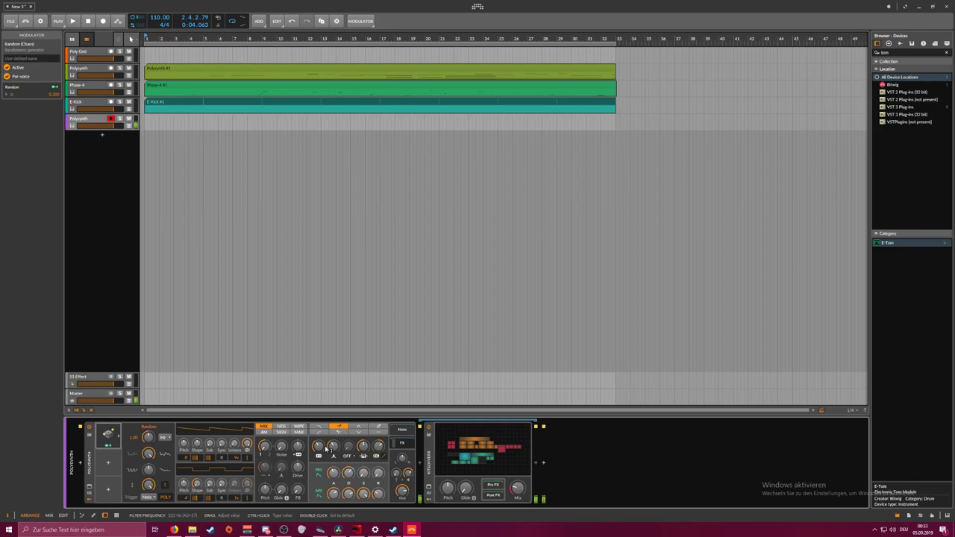
mouse_move(247, 444)
drag(247, 444, 247, 442)
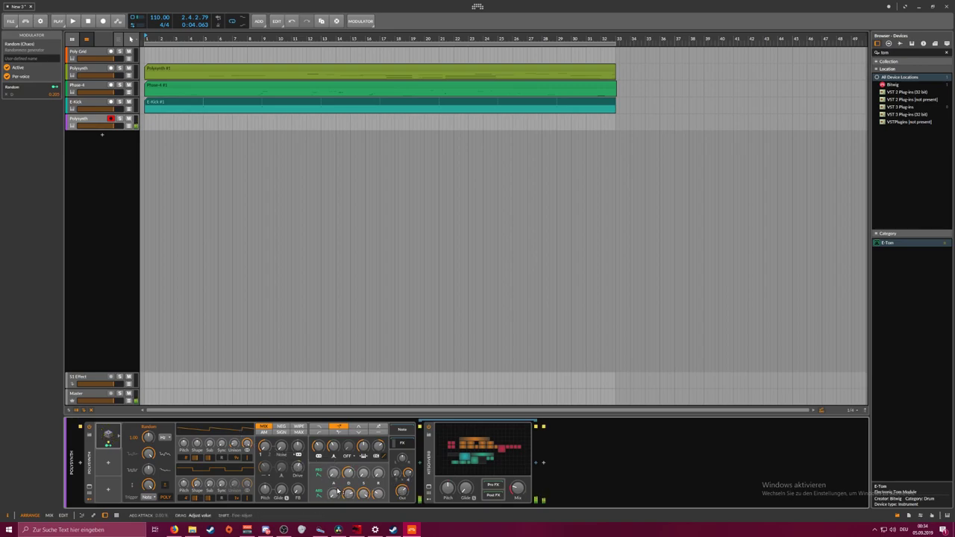
Raise the first oscillator's sub level to 100 %, adjust its octave, and rebalance the filter-envelope decay, drive and filter FM
drag(209, 443, 209, 442)
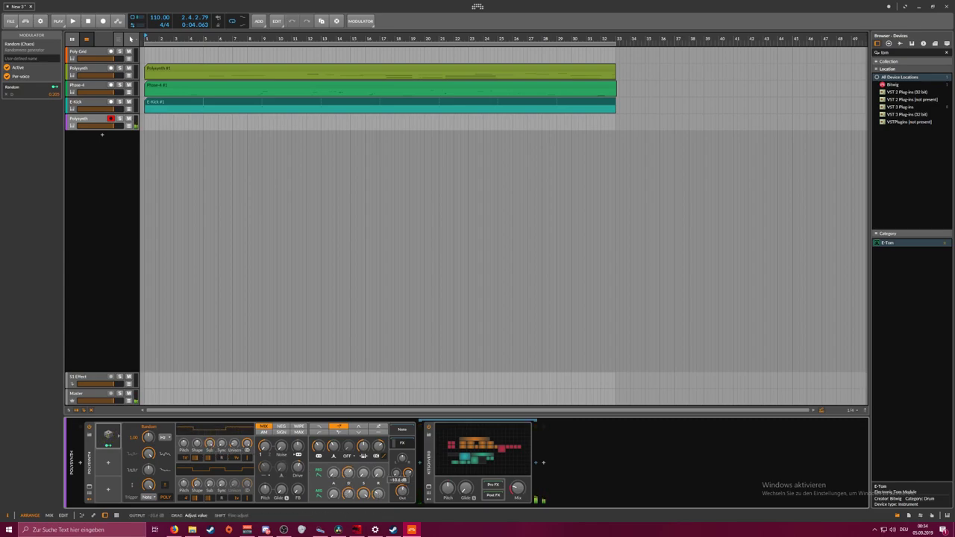
drag(186, 458, 186, 458)
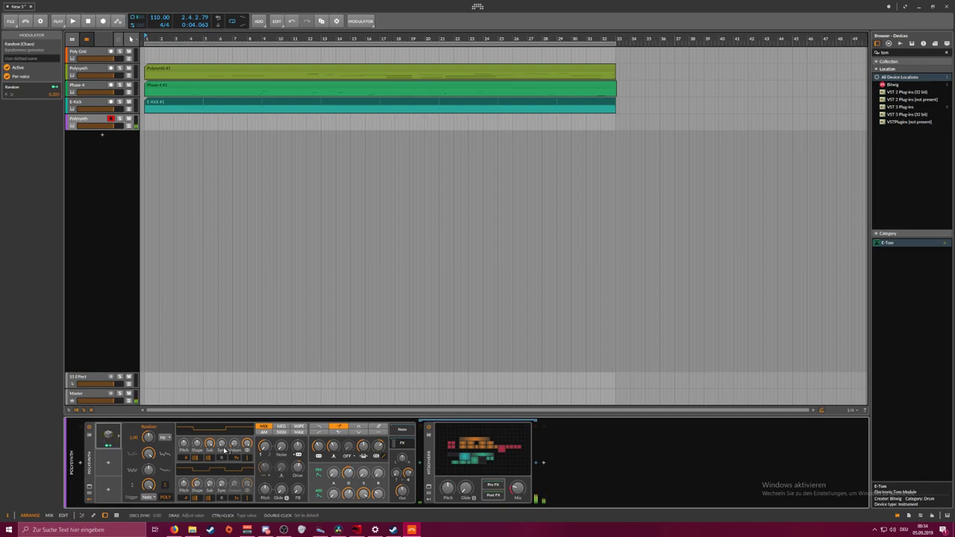
drag(348, 473, 349, 495)
drag(299, 469, 297, 446)
drag(348, 473, 348, 472)
drag(298, 446, 297, 446)
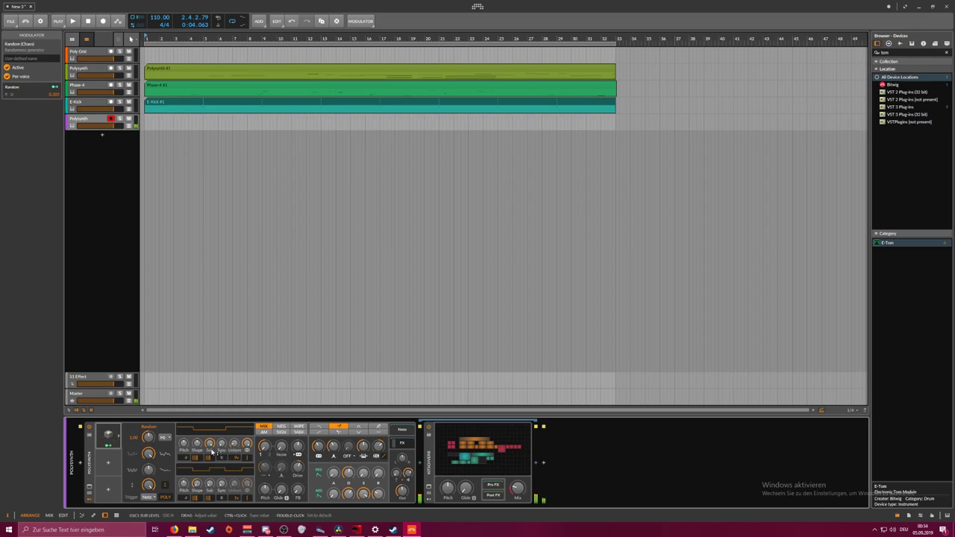
Adjust the first oscillator's sync amount and play the arrangement to audition the Polysynth with the other tracks
click(221, 446)
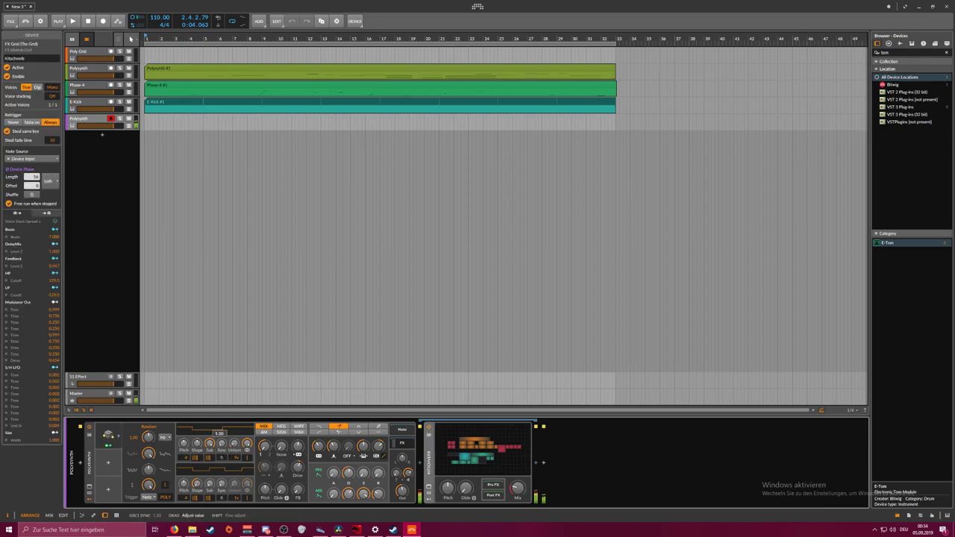
drag(222, 446, 221, 448)
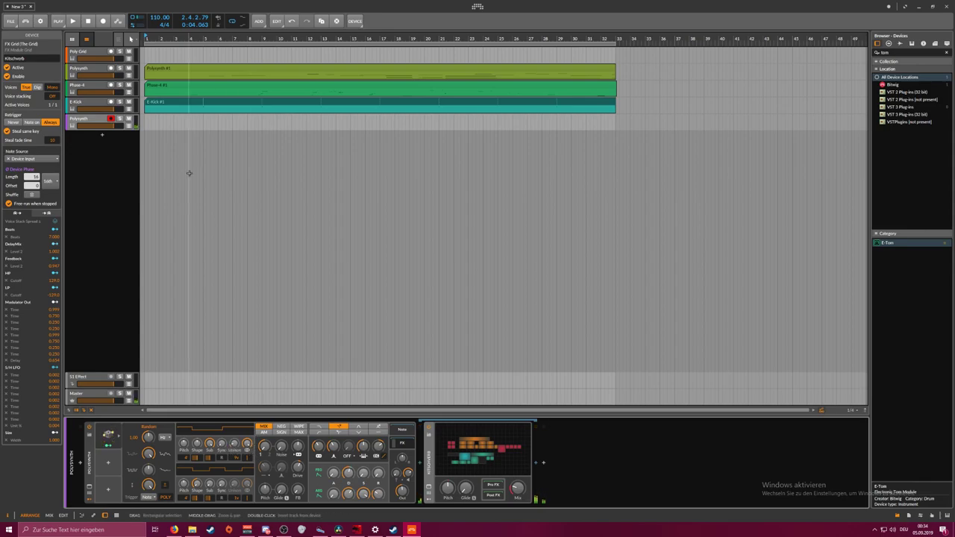
key(space)
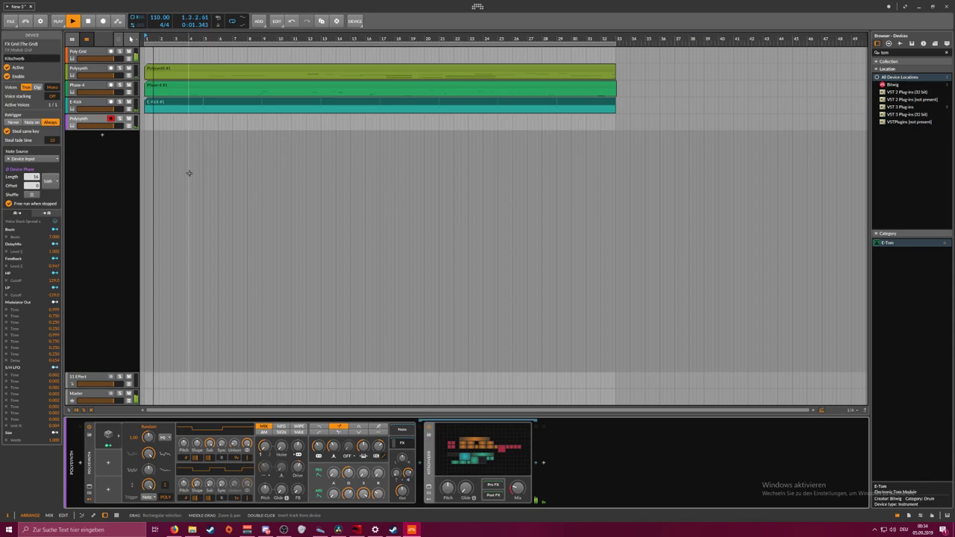
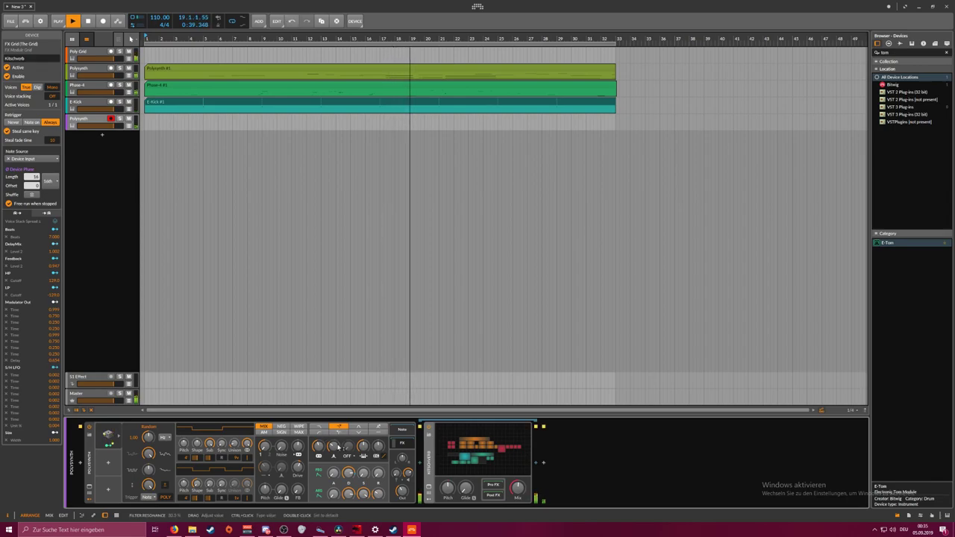
Adjust the Polysynth's filter resonance and output level and the Kitschverb's mix
drag(335, 449, 345, 459)
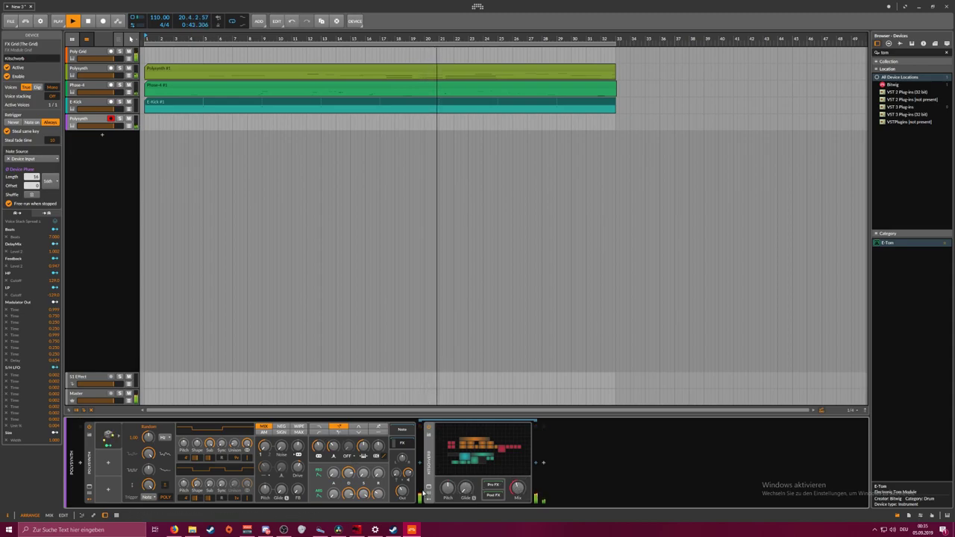
mouse_move(402, 491)
mouse_down()
mouse_move(402, 479)
mouse_move(406, 494)
mouse_up()
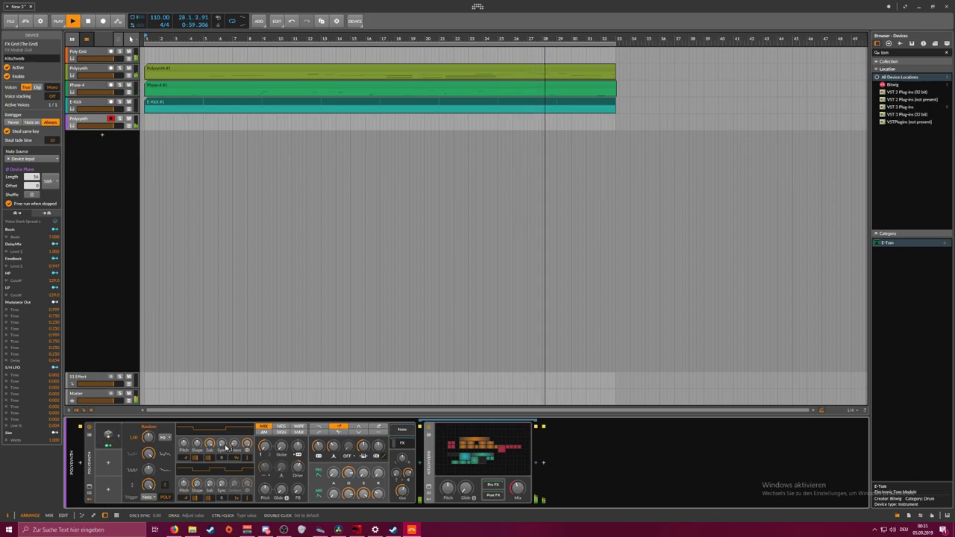
drag(517, 488, 517, 496)
drag(403, 491, 403, 501)
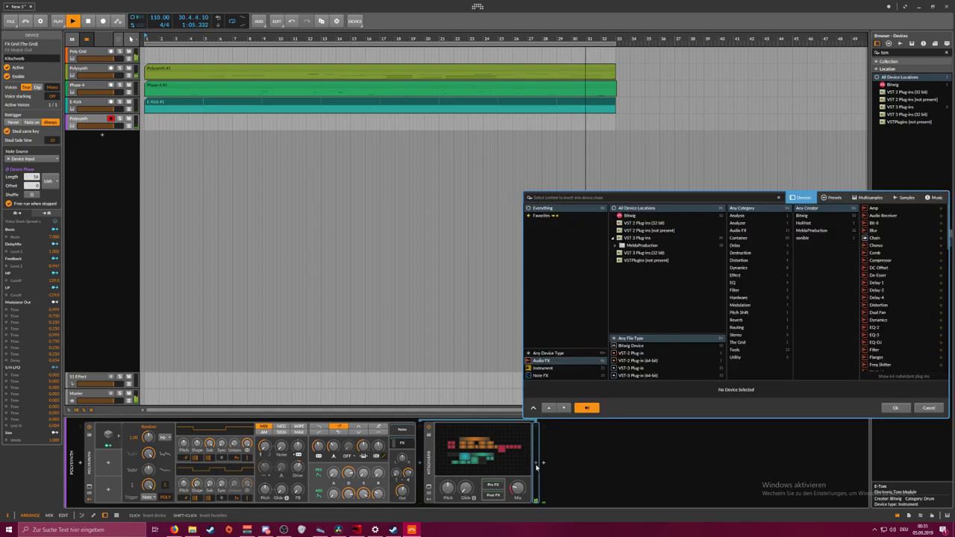
Insert a Delay-2 after Kitschverb on the Polysynth track
text(del)
key(Down)
key(Down)
key(Return)
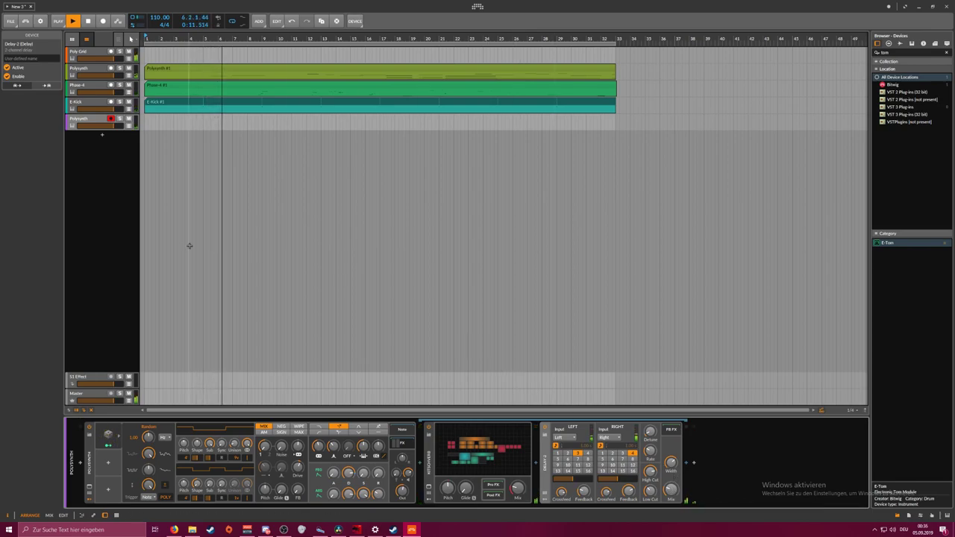
Show the E-Kick track's device chain and audition the opening kick
click(86, 121)
click(95, 104)
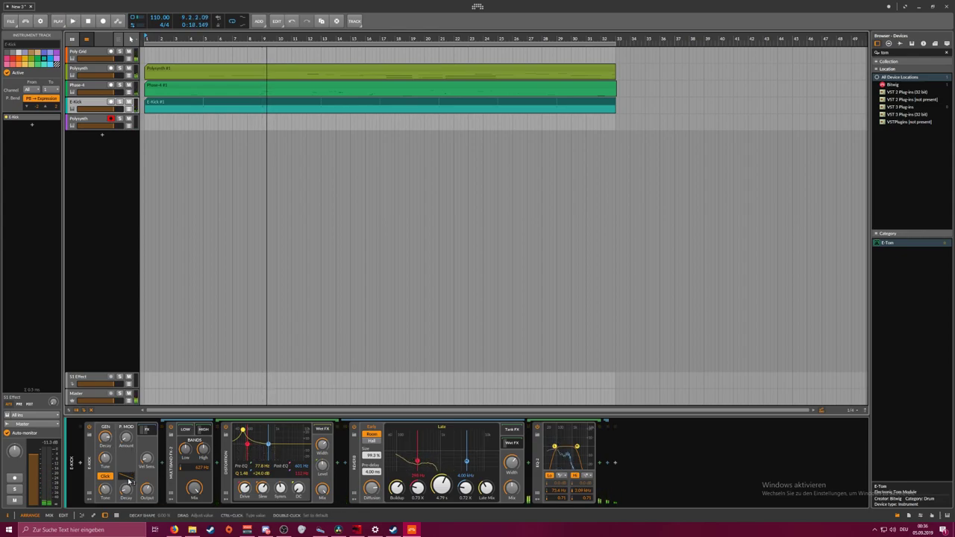
key(space)
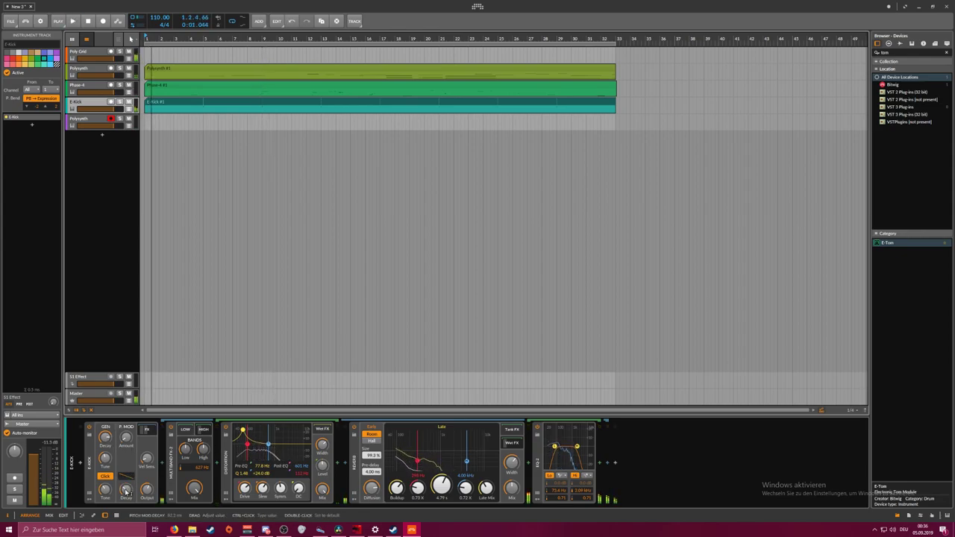
key(space)
key(space)
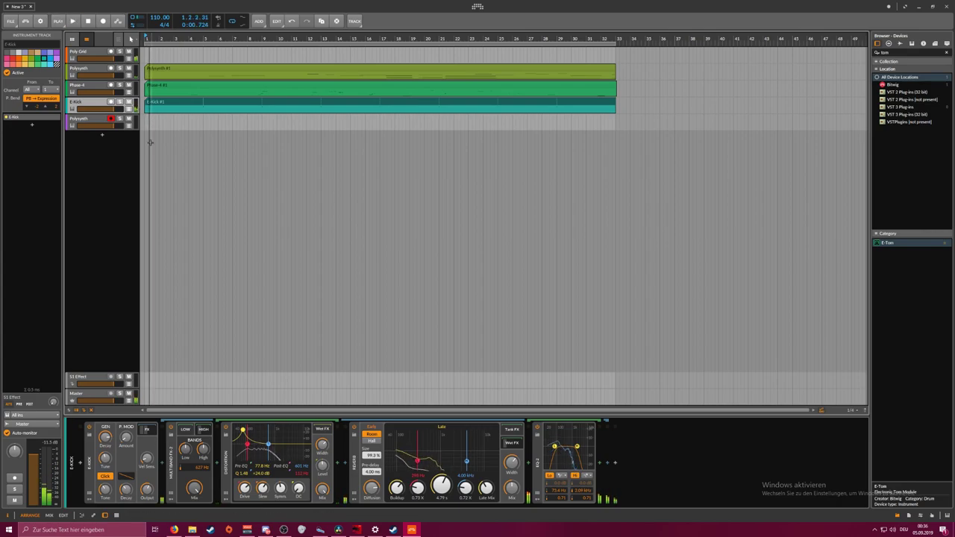
Add a C2 note just before the bar 5 kick in the E-Kick clip and shift it slightly earlier
double_click(154, 106)
drag(219, 238, 324, 258)
double_click(379, 271)
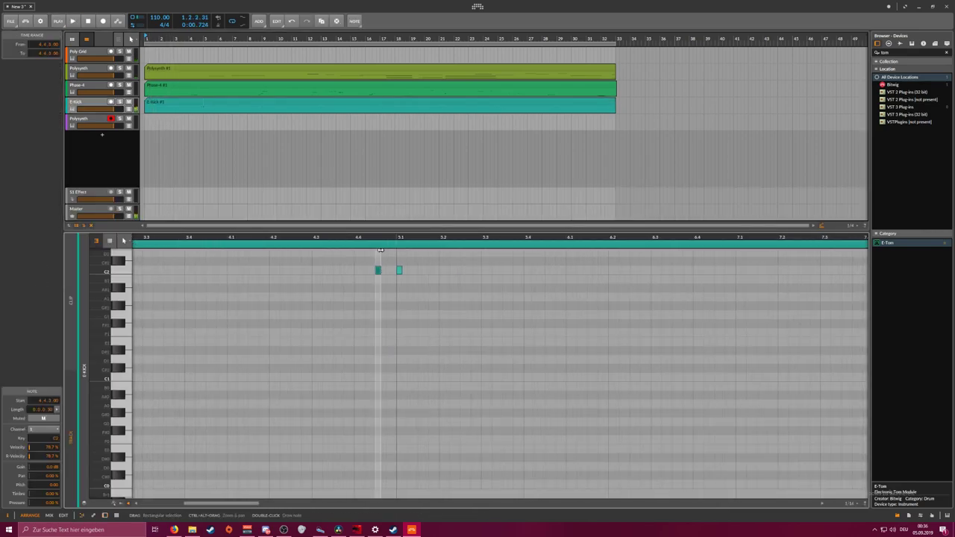
key(space)
drag(378, 269, 368, 276)
Lower the added kick note's velocity to about 30 %, return to the E-Kick's devices and play the arrangement
key(space)
click(126, 503)
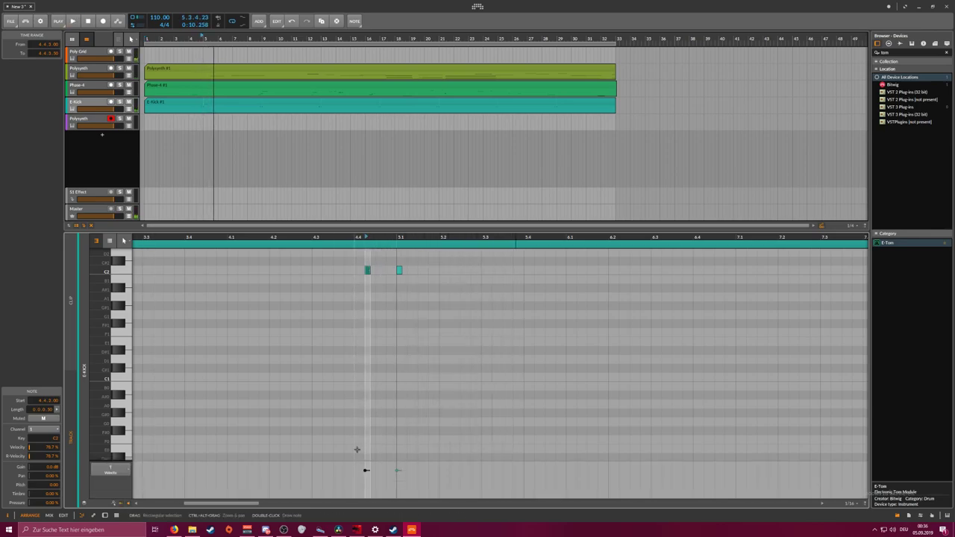
key(space)
key(space)
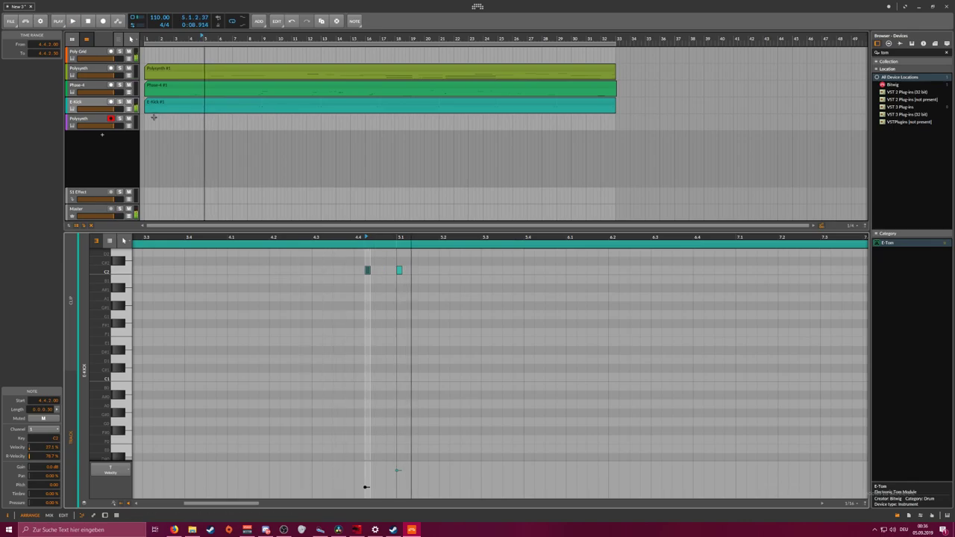
double_click(106, 104)
key(space)
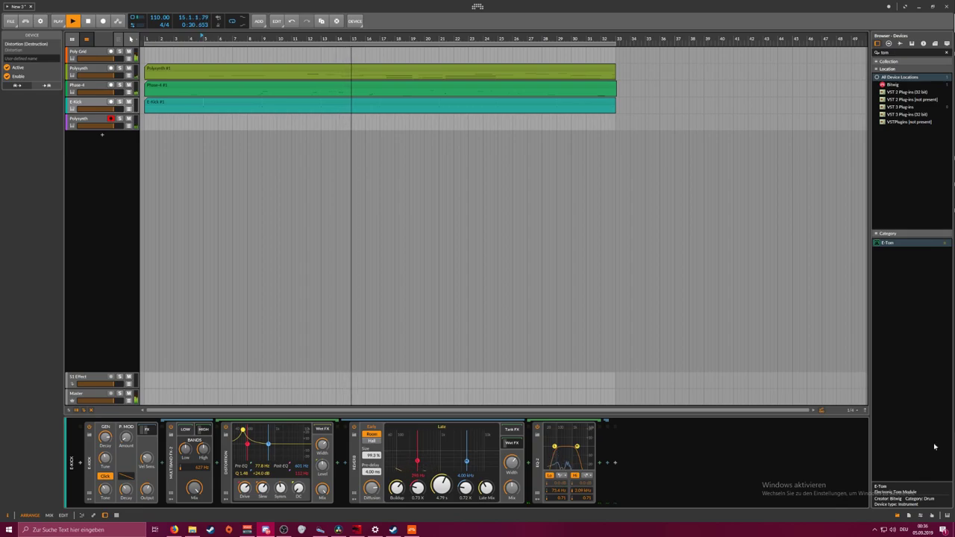
Solo the last Polysynth track and add a MIDI modulator to its synth
click(89, 118)
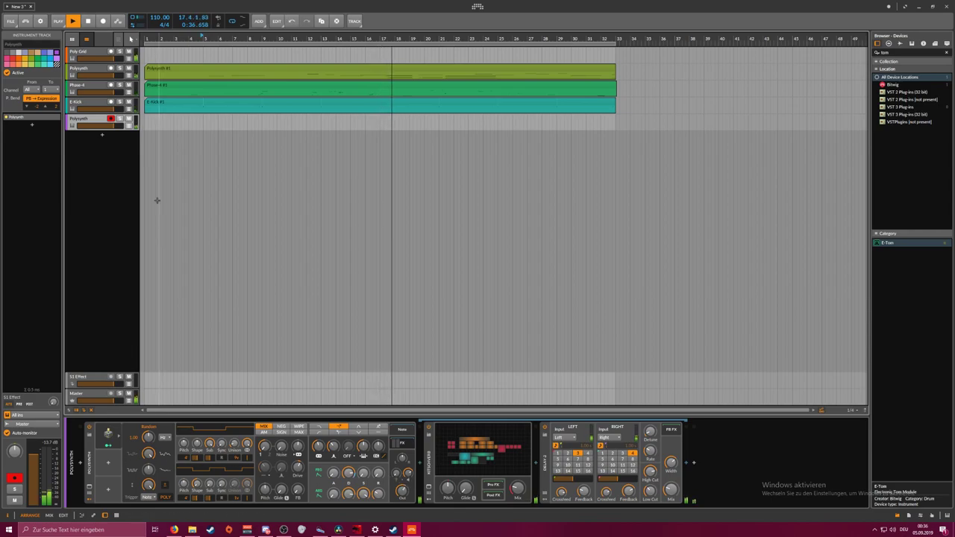
key(s)
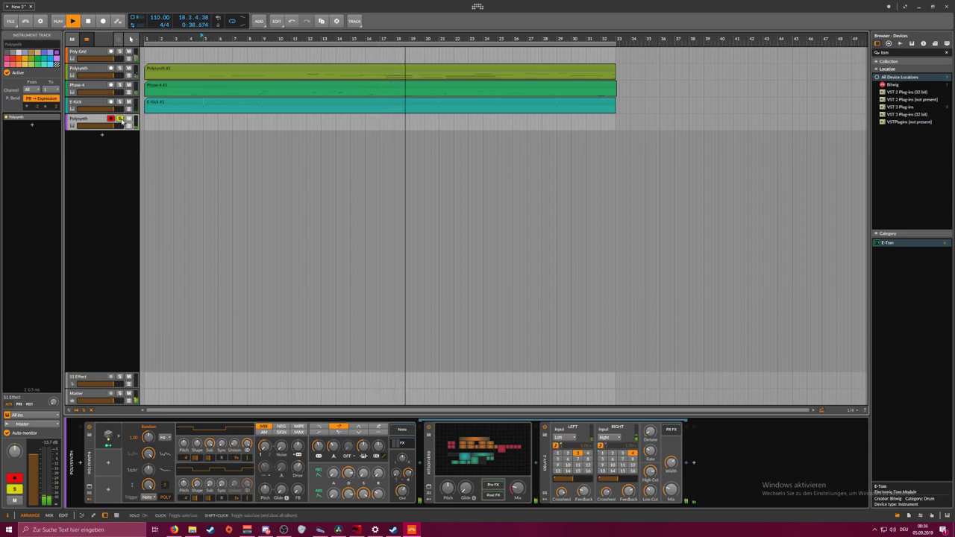
click(108, 463)
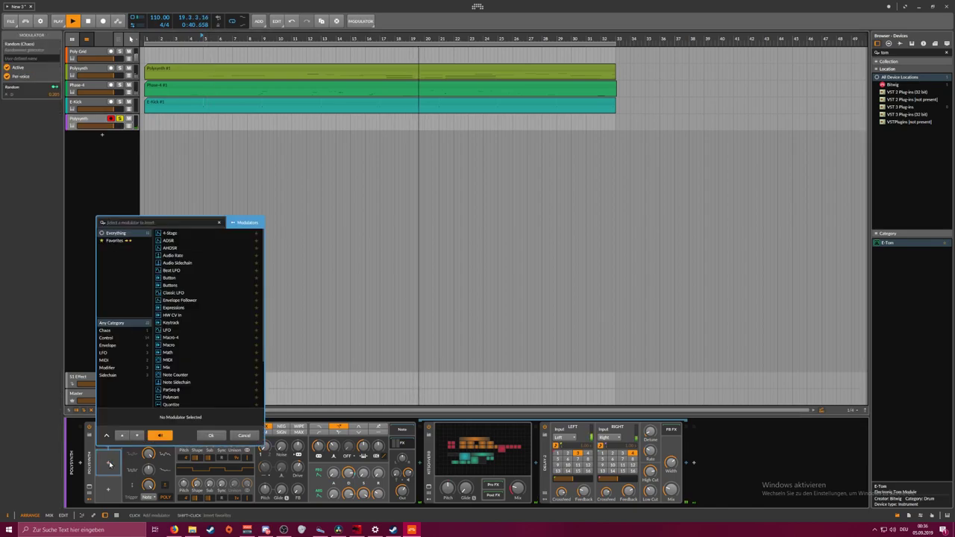
text(mid)
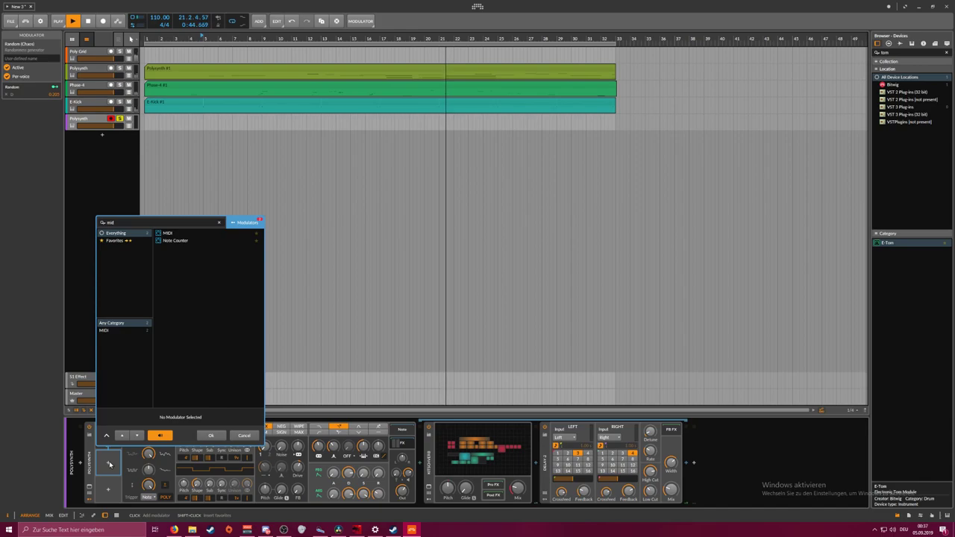
key(Down)
key(Return)
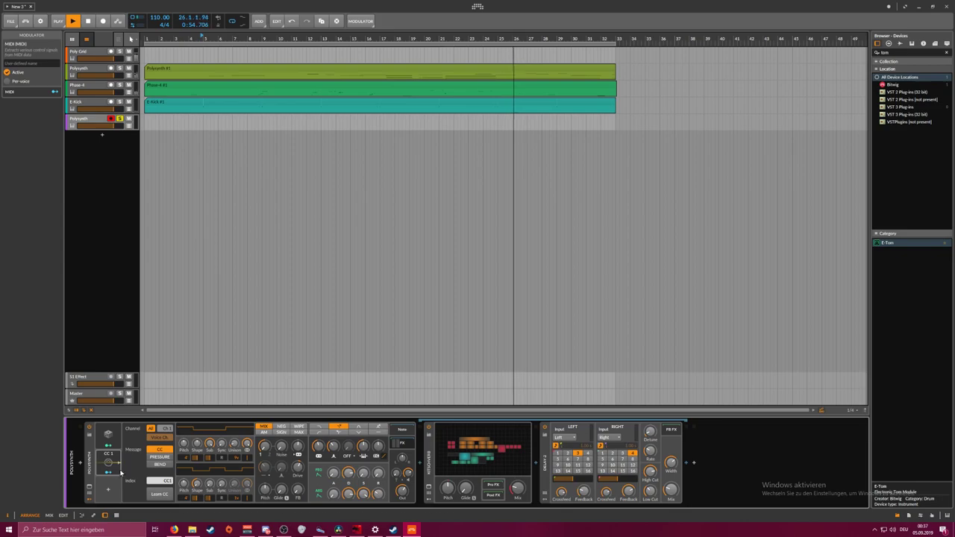
Map the CC 1 modulator to the Polysynth's filter frequency, Osc PM, and first-oscillator pitch and sync
drag(319, 446, 321, 440)
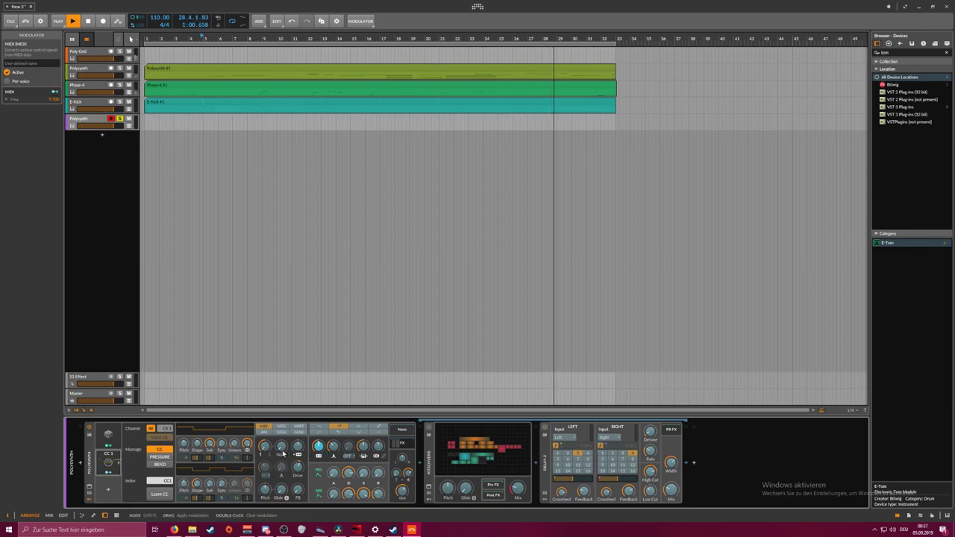
drag(298, 447, 298, 433)
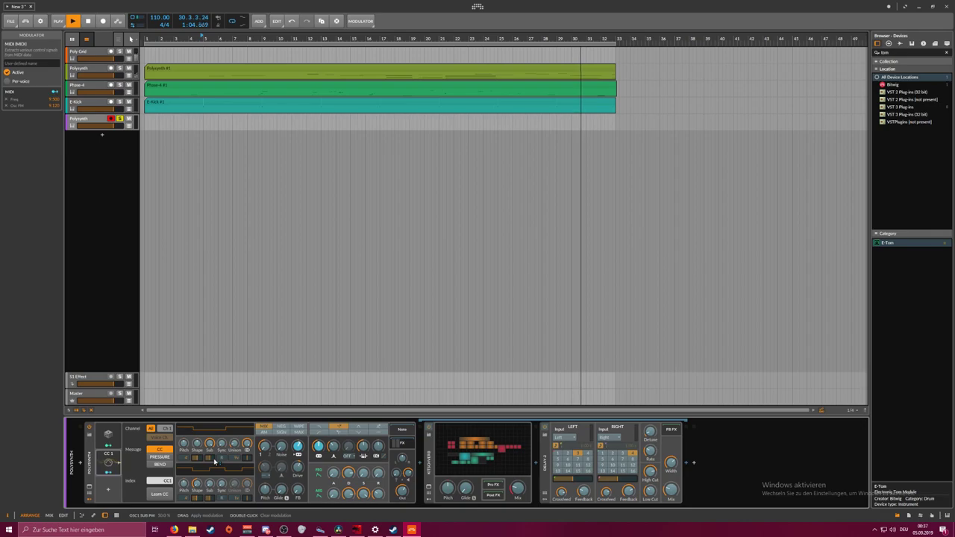
drag(183, 447, 184, 446)
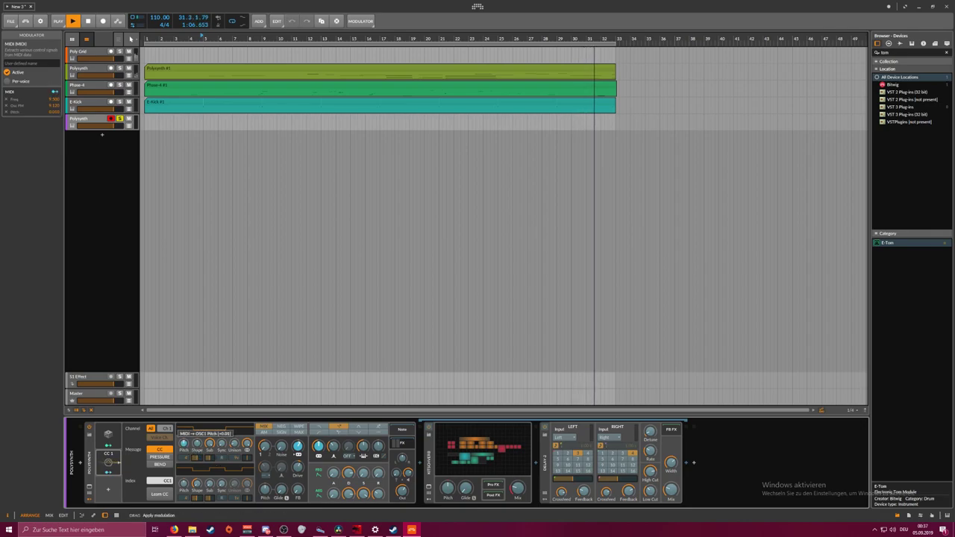
click(222, 446)
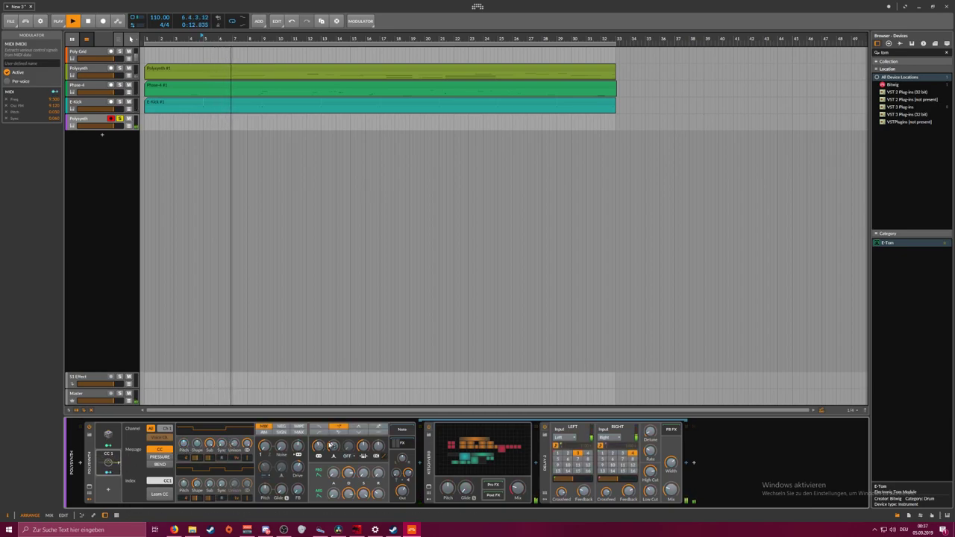
Insert an EQ-2 between the Polysynth and Kitschverb and set its low band to a high-pass
click(420, 464)
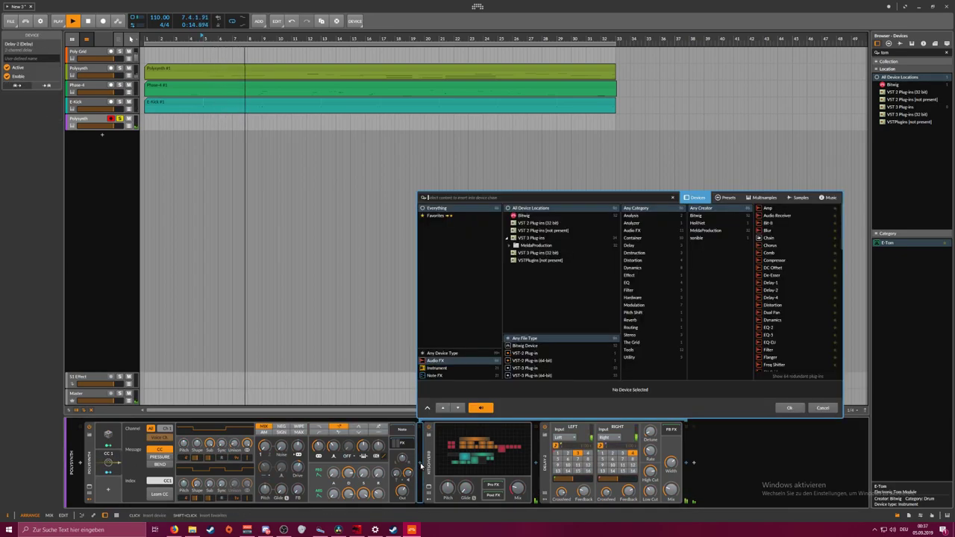
text(eq)
key(Return)
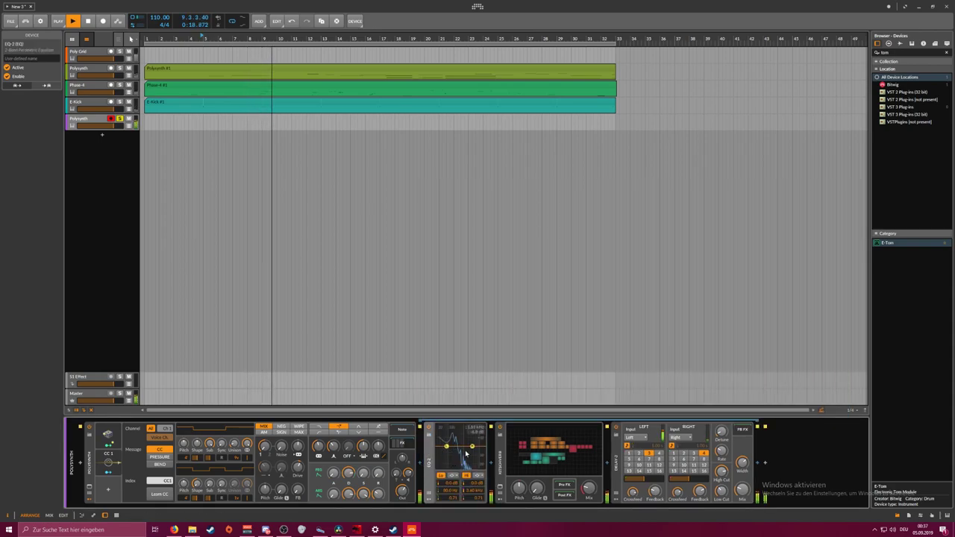
click(453, 475)
click(458, 491)
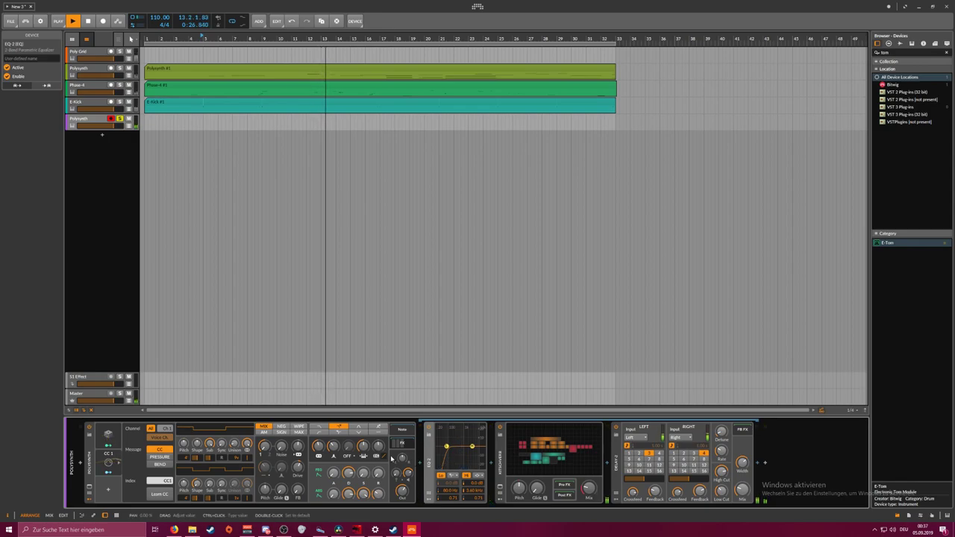
Extend the CC 1 modulation to drive, first-oscillator unison spread and 1/2 mix, and deepen its filter-frequency amount
click(109, 473)
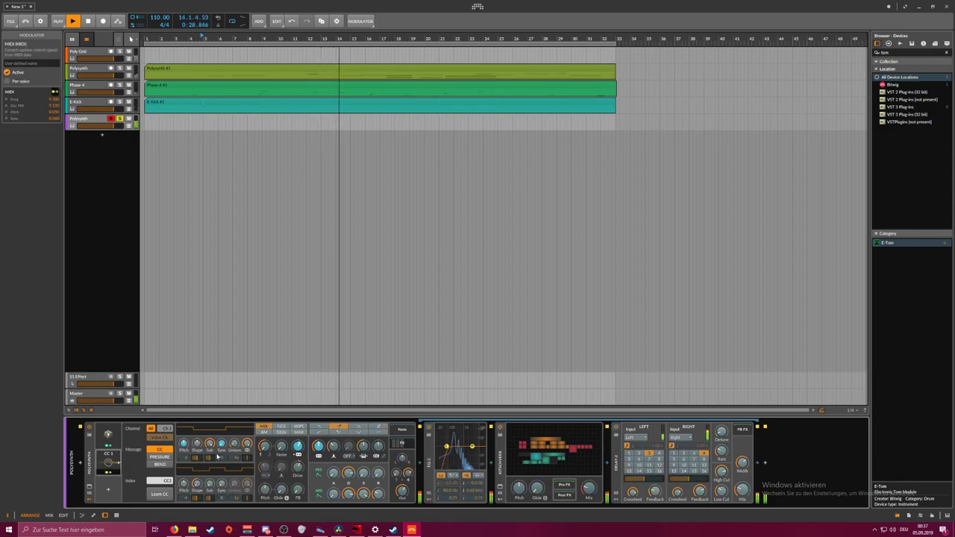
drag(297, 447, 297, 457)
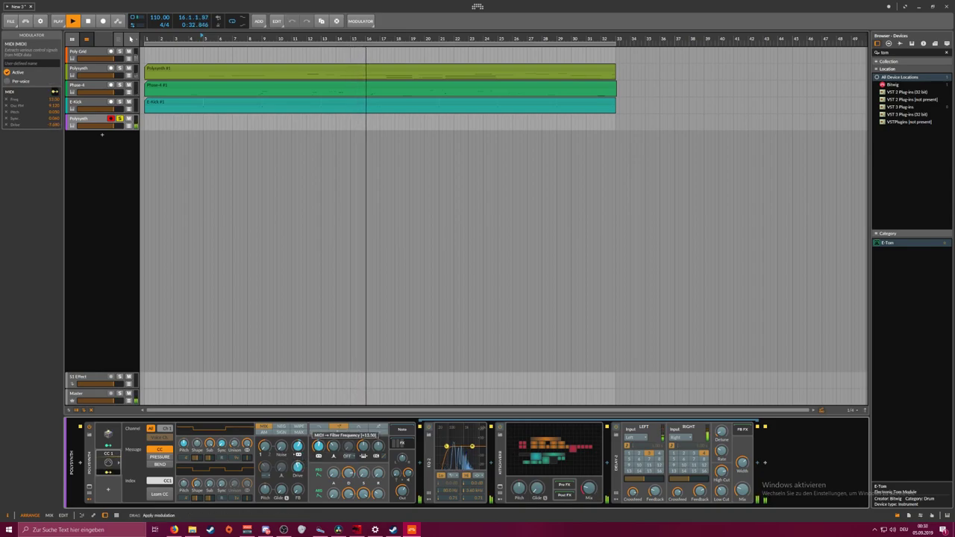
drag(234, 447, 234, 446)
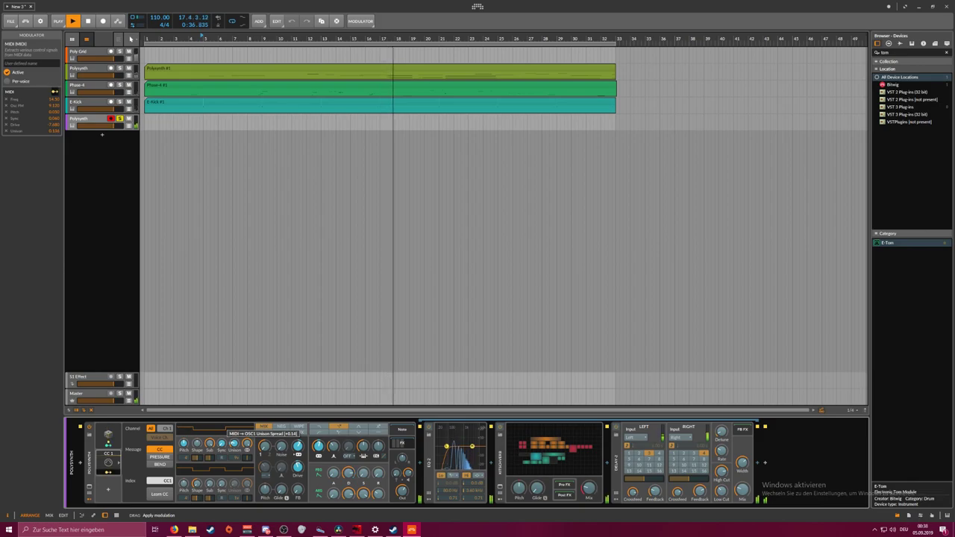
drag(201, 450, 201, 464)
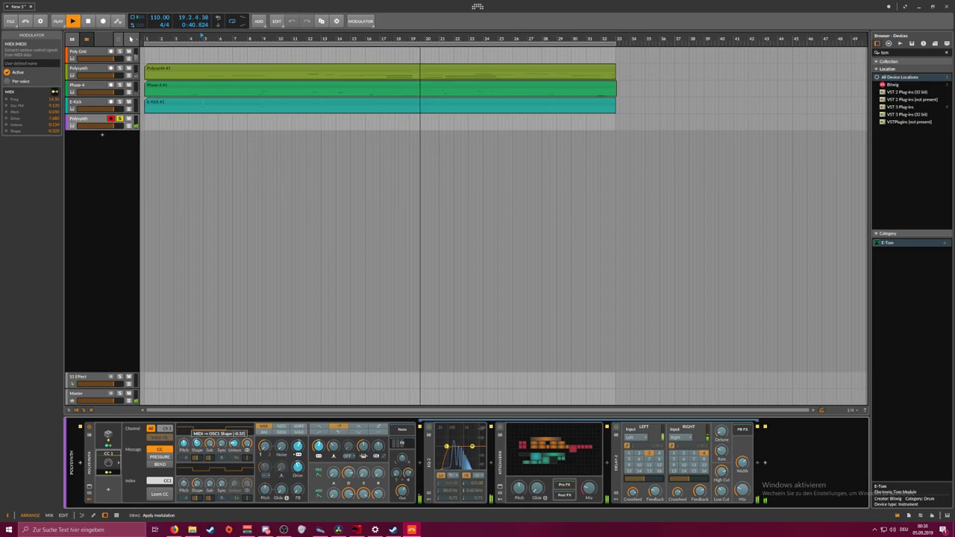
double_click(197, 449)
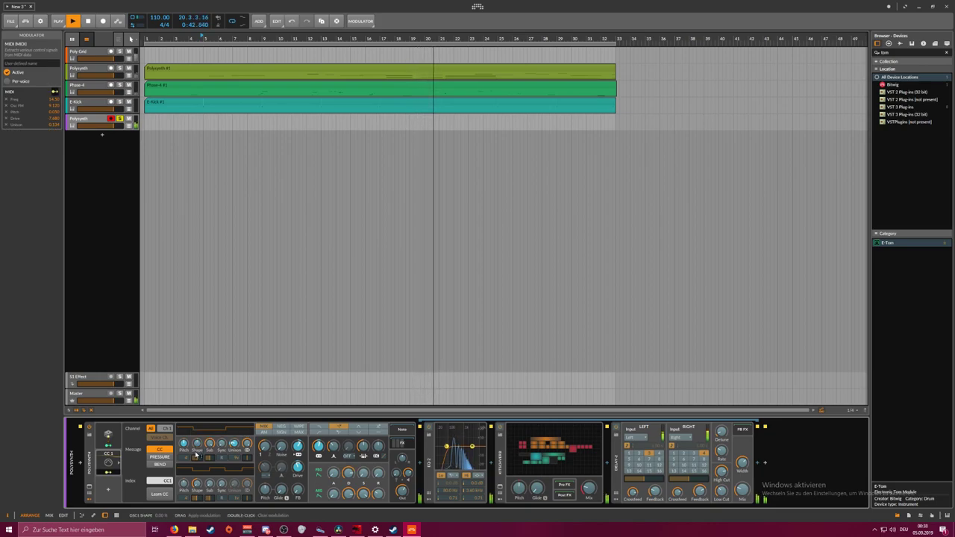
drag(264, 446, 264, 428)
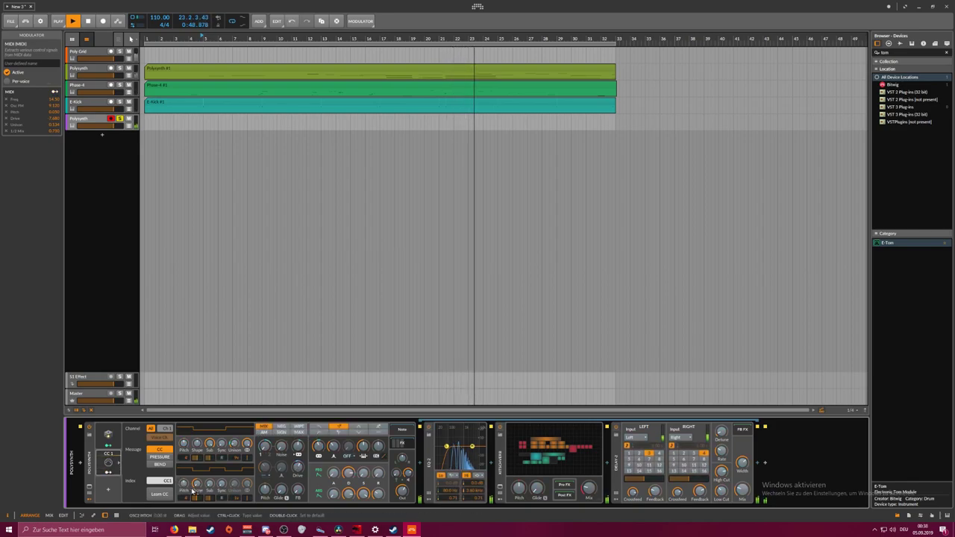
Reset the second oscillator's shape to its default and set the oscillator blend mode to NEG
double_click(198, 487)
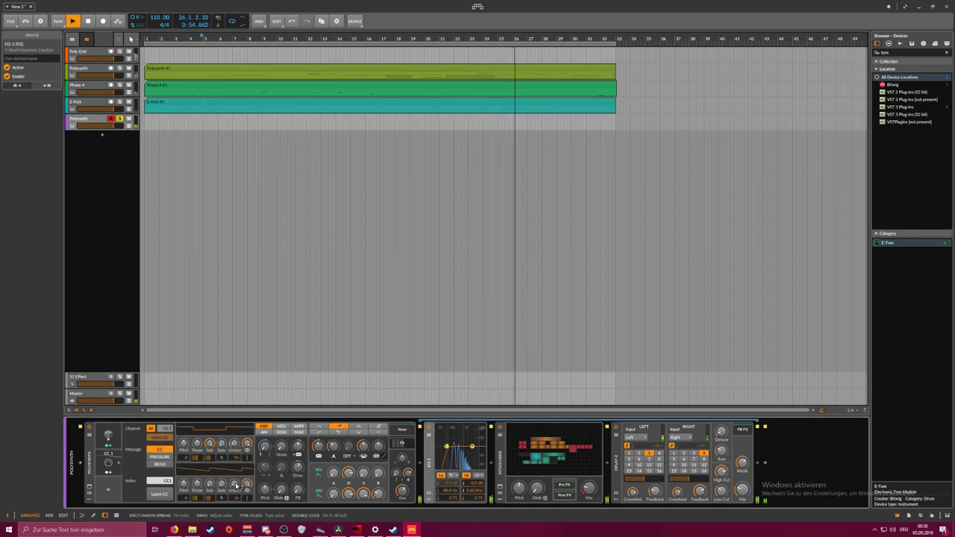
click(267, 432)
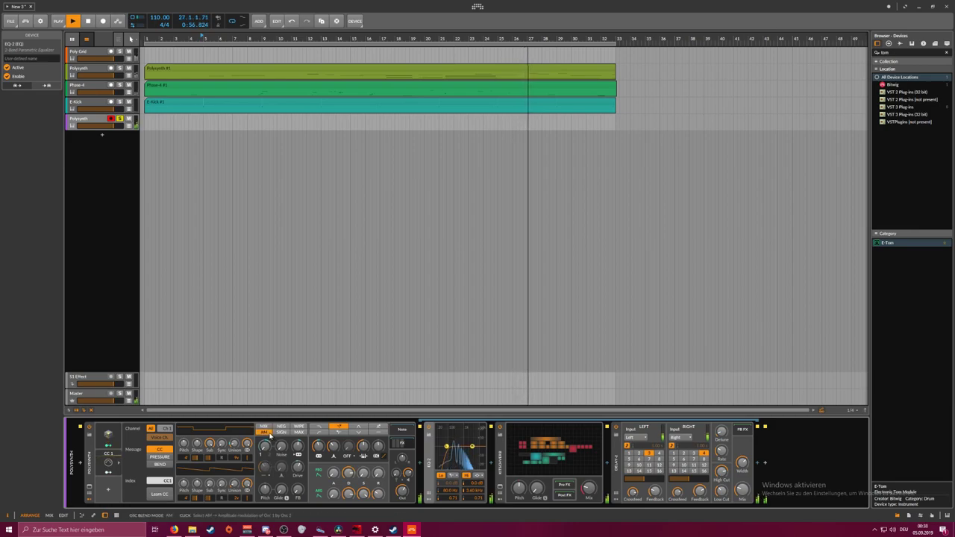
click(281, 427)
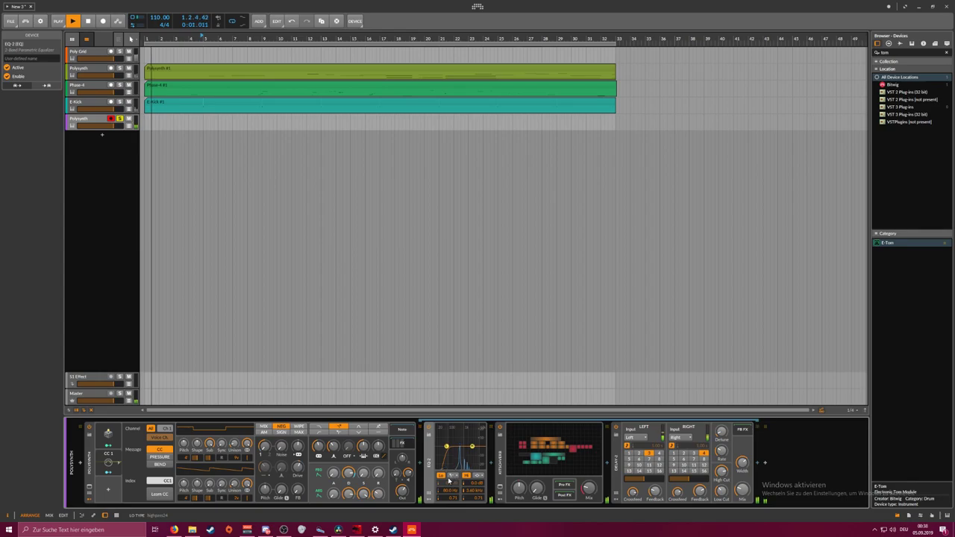
Raise the EQ-2 high-pass frequency to about 112 Hz and lower the Kitschverb and Delay-2 mix
mouse_move(451, 492)
mouse_down()
mouse_move(451, 482)
mouse_move(453, 506)
mouse_up()
drag(589, 490, 589, 497)
drag(742, 490, 742, 498)
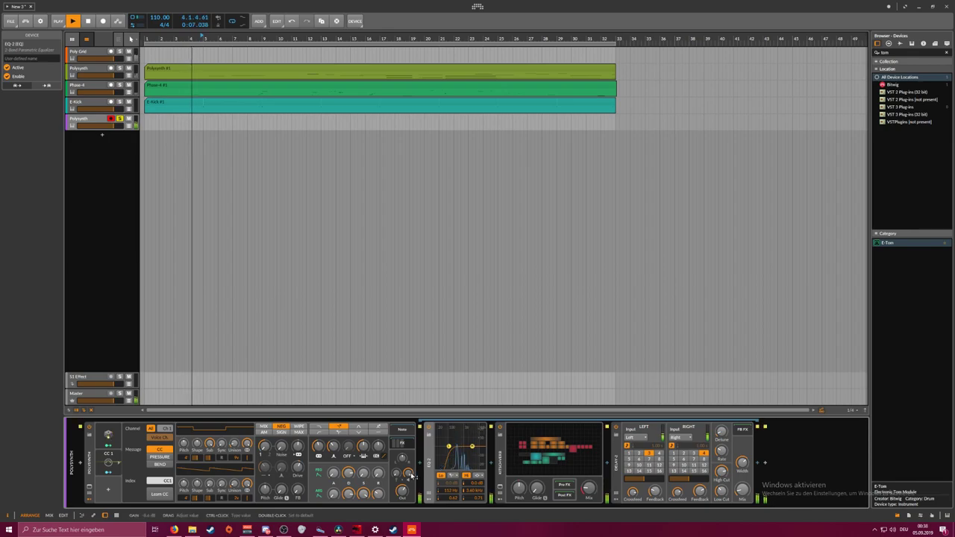
Lower the Polysynth's gain to about -13.5 dB, restart playback and unsolo the track
mouse_move(409, 477)
mouse_down()
mouse_move(409, 491)
mouse_move(409, 479)
mouse_up()
key(space)
key(space)
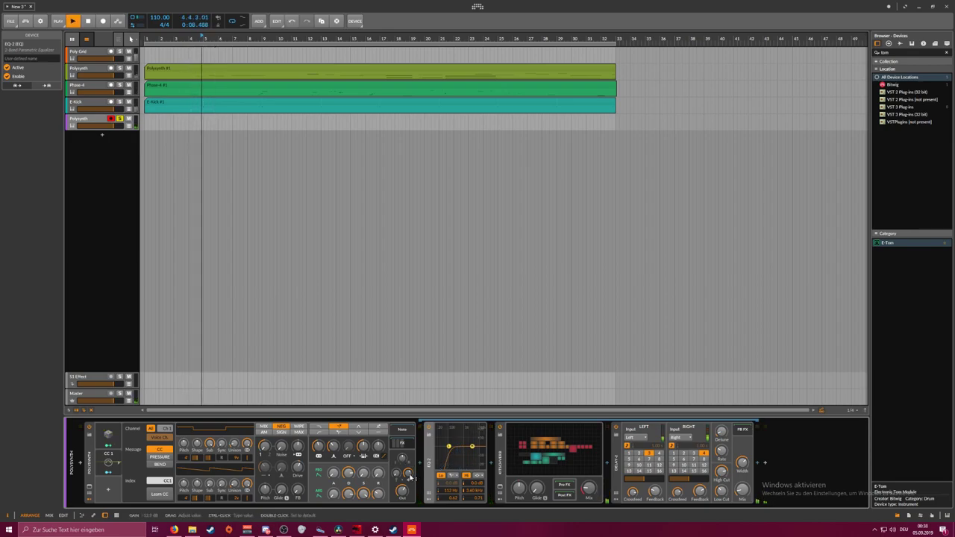
click(119, 119)
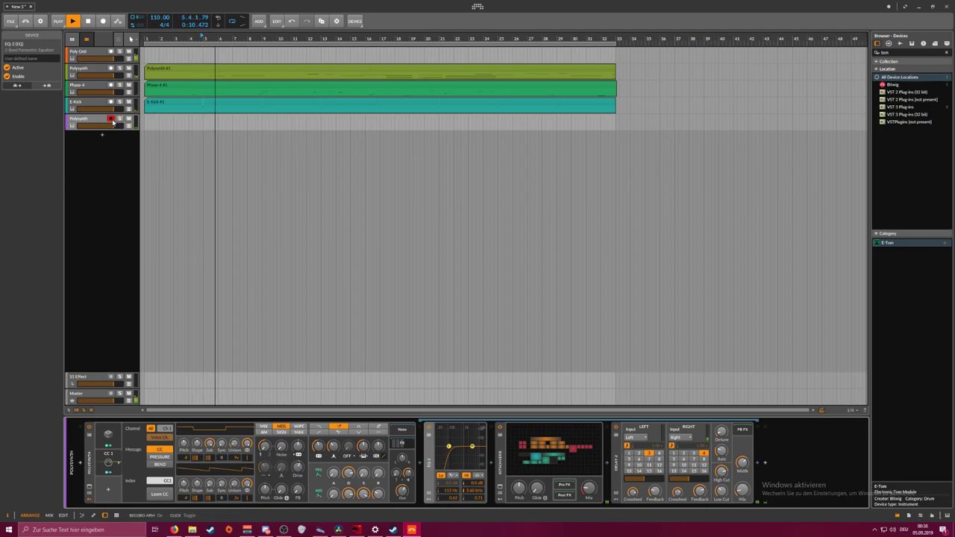
Restart playback from the beginning and add the Polysynth's gain to the CC 1 modulation with an amount of about 0.42
click(87, 22)
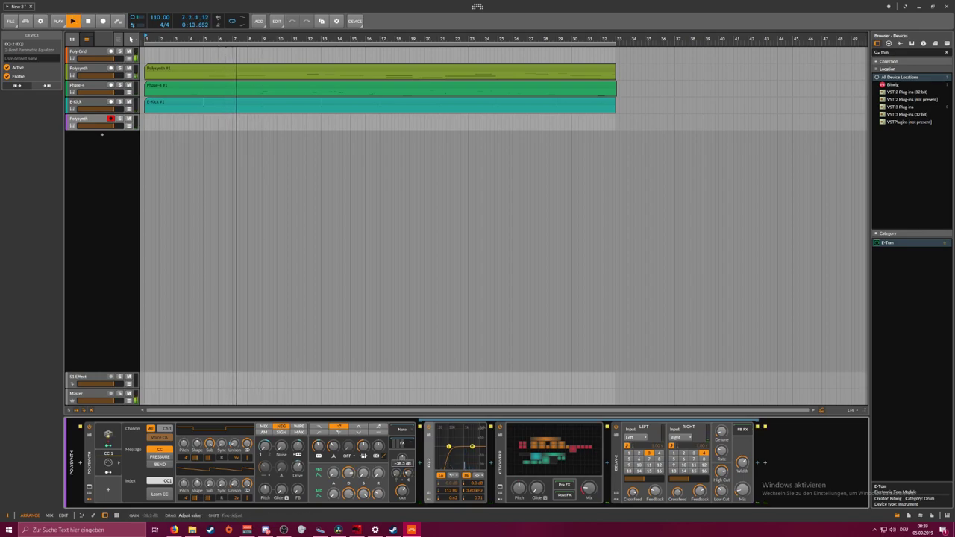
click(109, 472)
drag(408, 473, 407, 460)
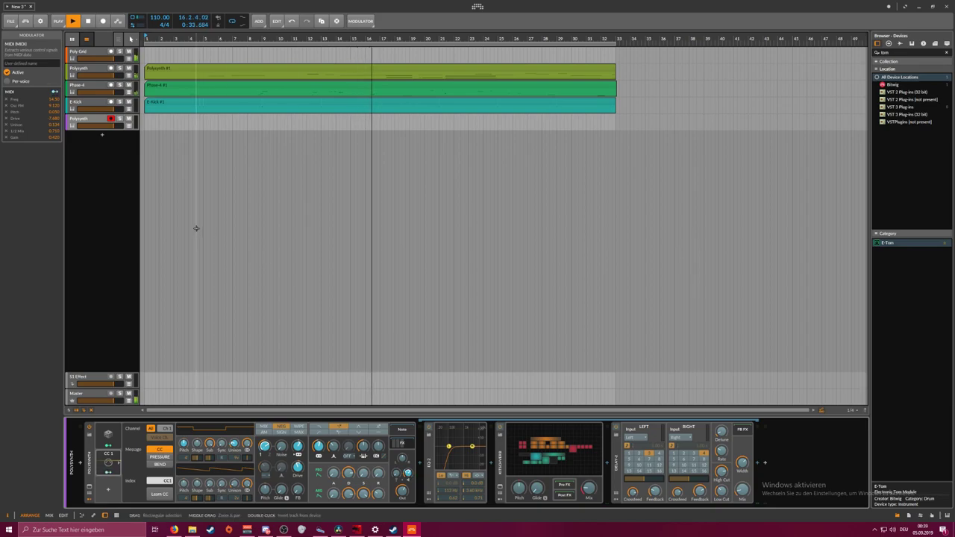
Record a CC-modulated clip on the armed purple Polysynth track from bar 1, stop recording and select the track
key(space)
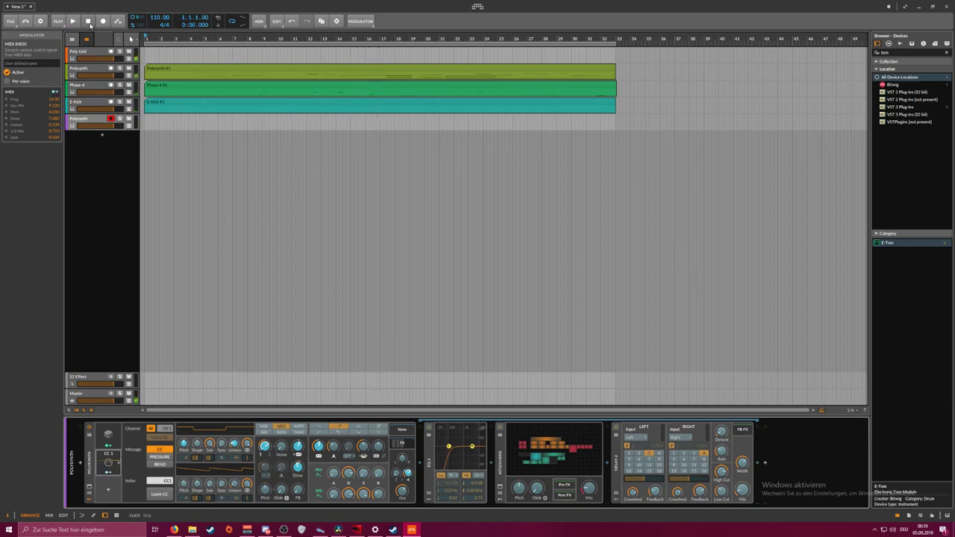
click(100, 24)
click(74, 22)
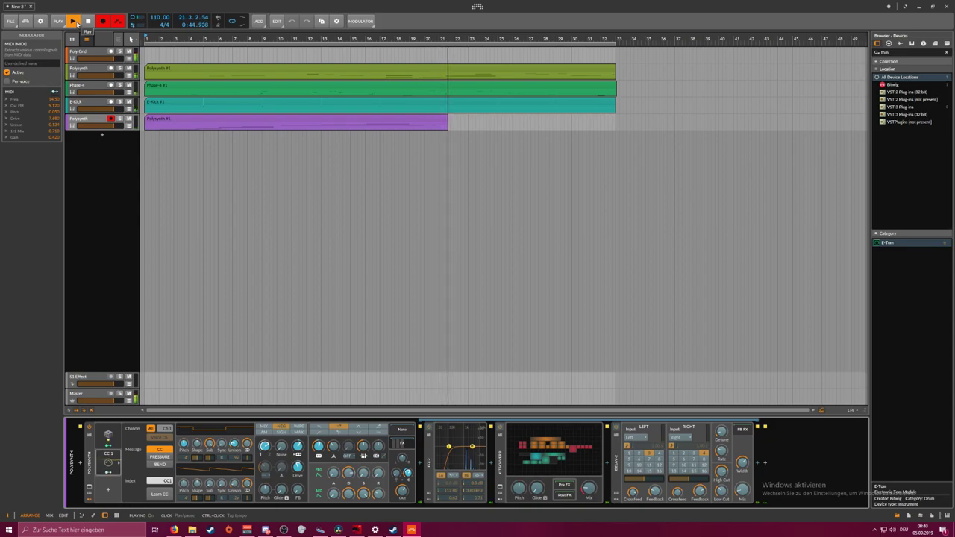
click(75, 22)
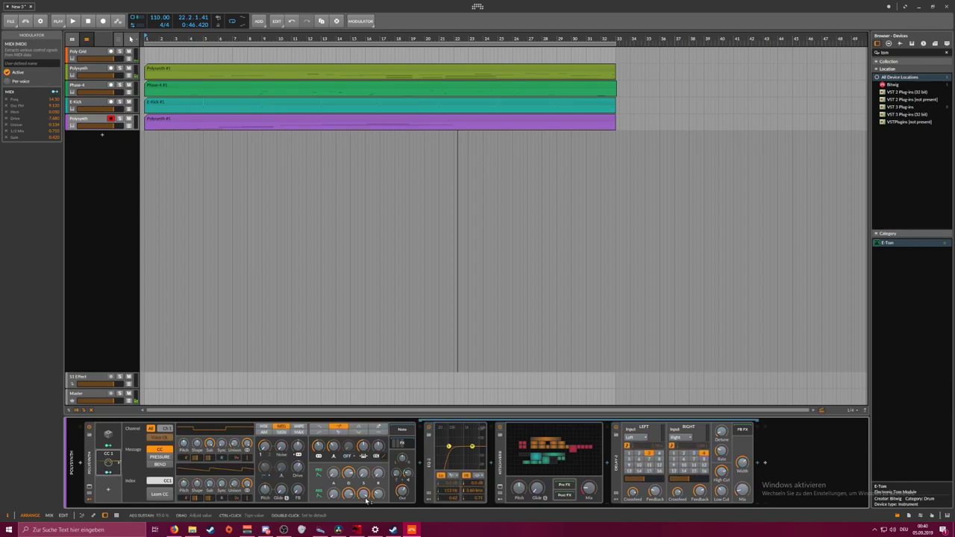
click(428, 475)
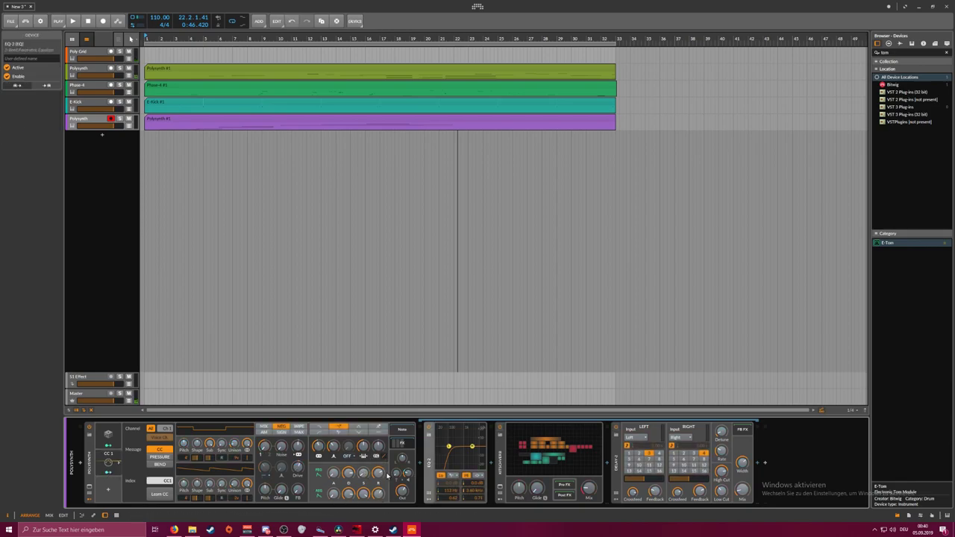
key(space)
click(104, 121)
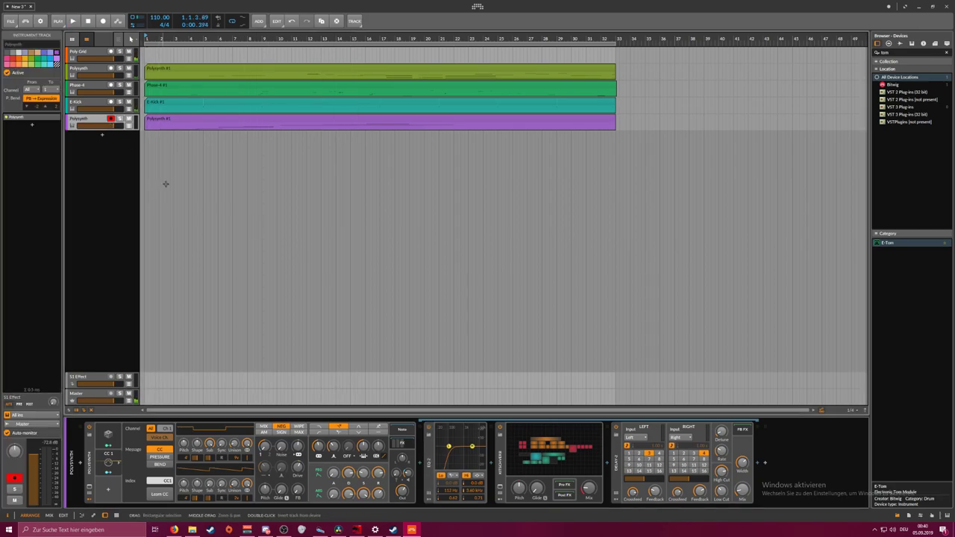
Save the project as SomethingEpic in the Projects folder and disarm the purple Polysynth track
click(8, 20)
click(30, 91)
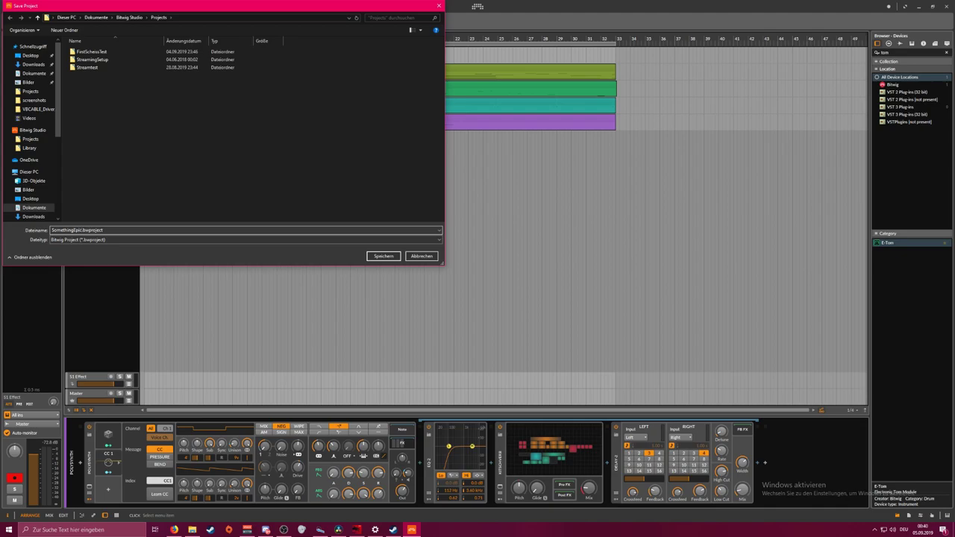
key(Return)
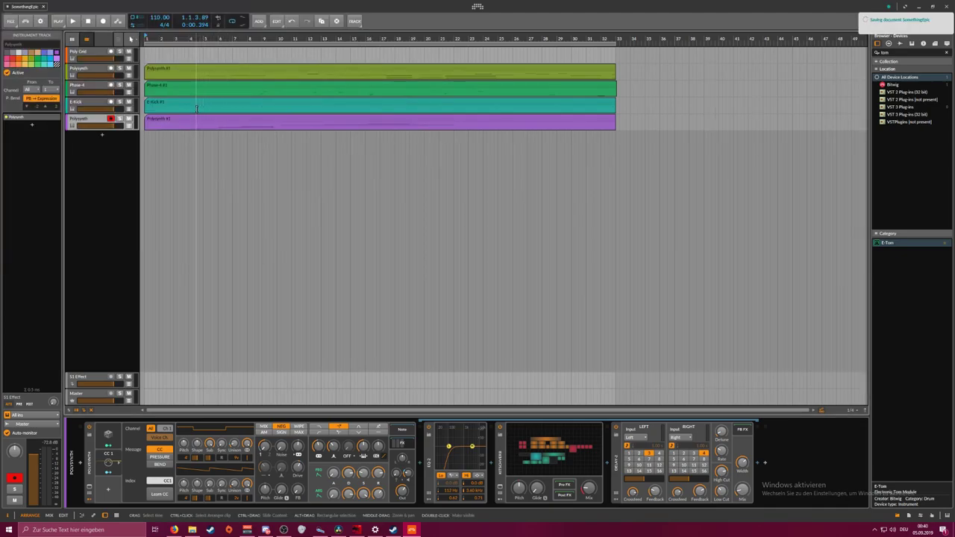
click(110, 119)
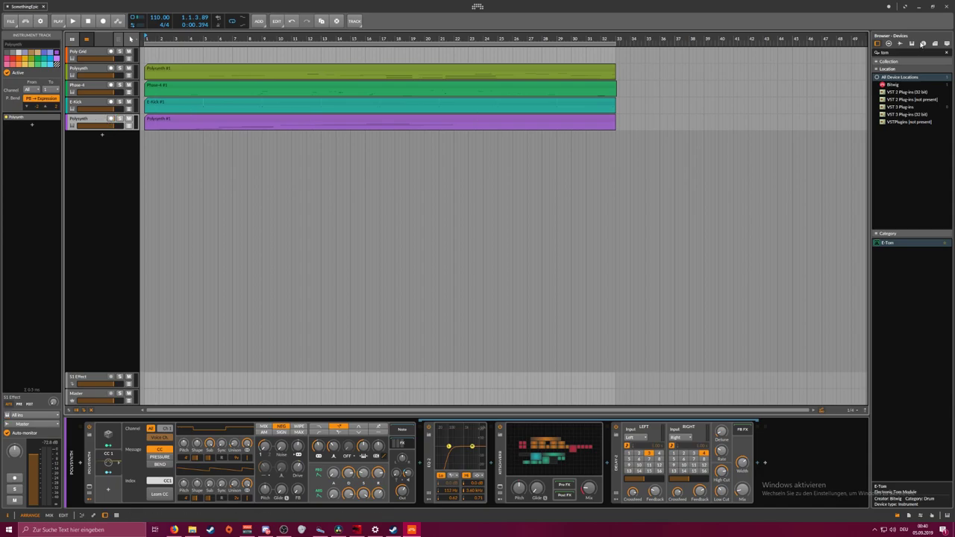
Switch to Firefox and examine the Plugin Alliance product page for the Unfiltered Audio LION synthesizer
key(alt+Tab)
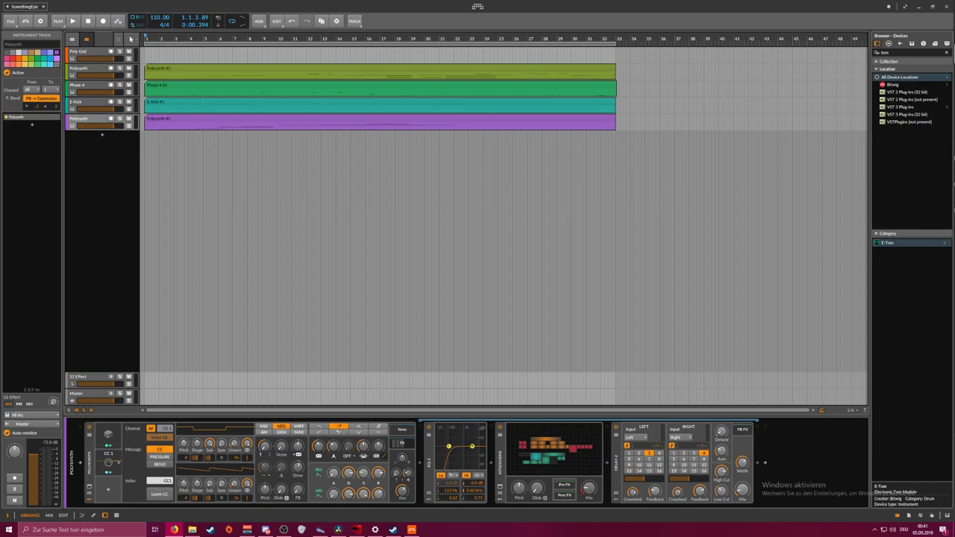
drag(0, 44, 451, 82)
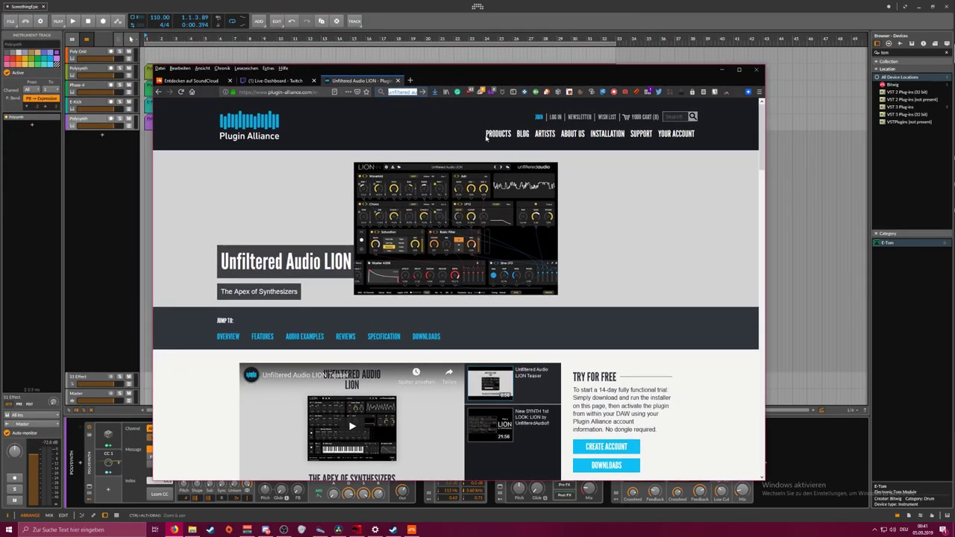
scroll(492, 149, down, 2)
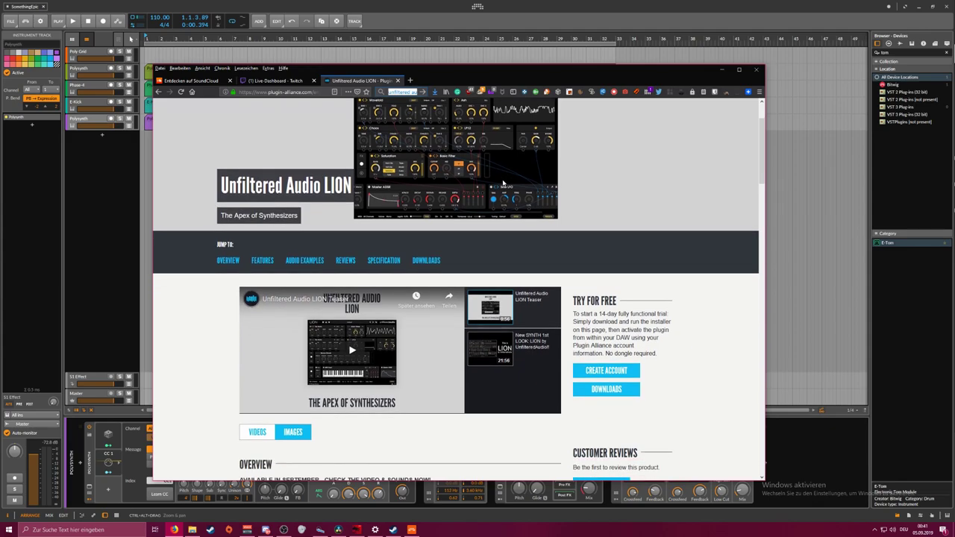
scroll(502, 183, up, 2)
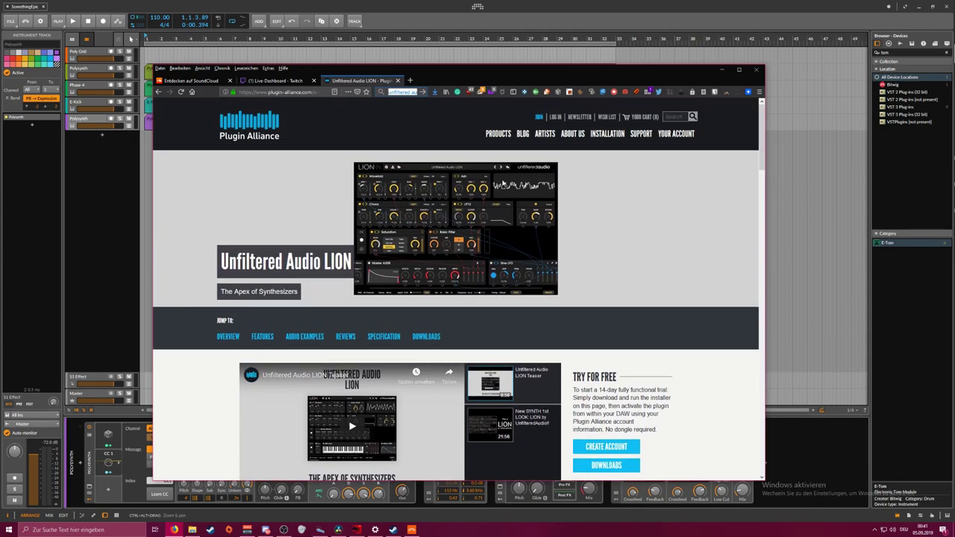
scroll(503, 183, down, 5)
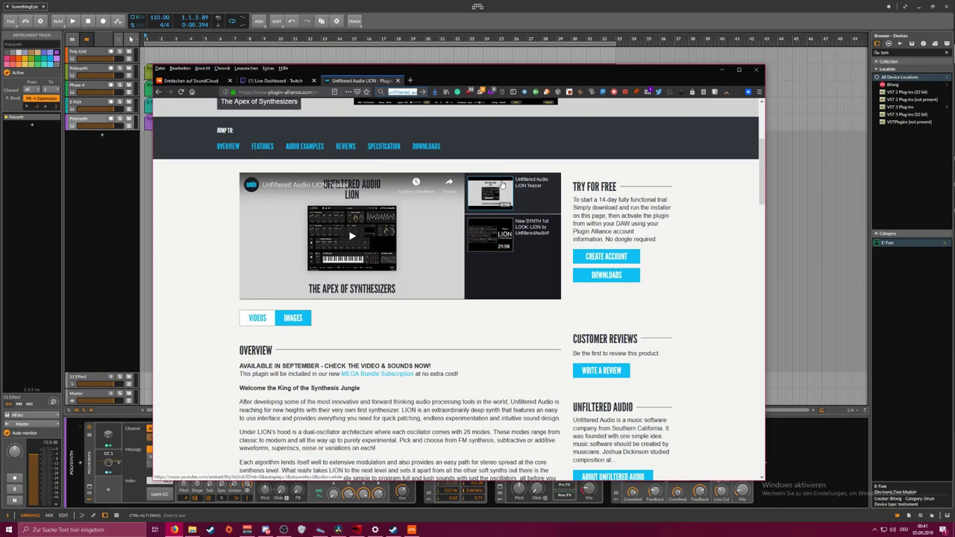
scroll(502, 185, up, 4)
scroll(460, 186, down, 10)
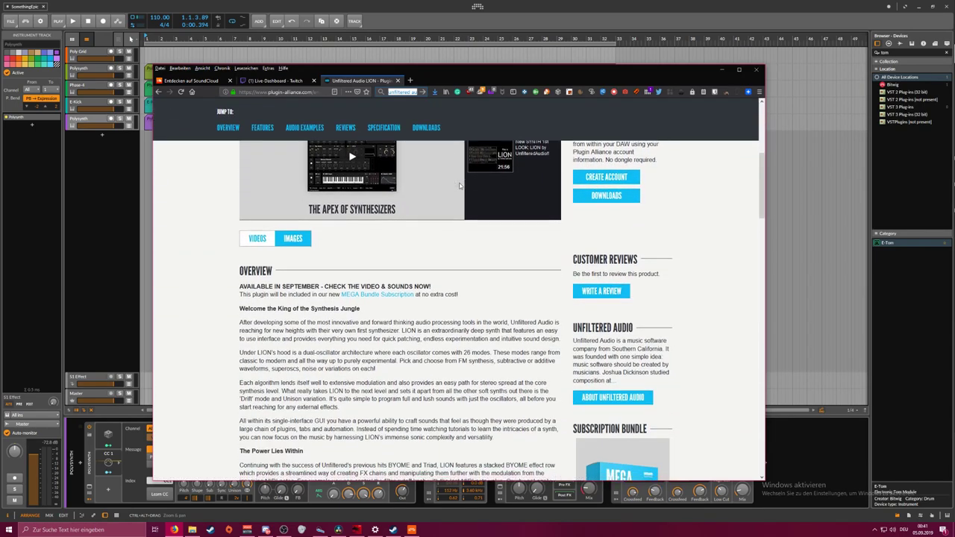
scroll(461, 185, down, 2)
scroll(460, 185, up, 3)
scroll(460, 186, up, 5)
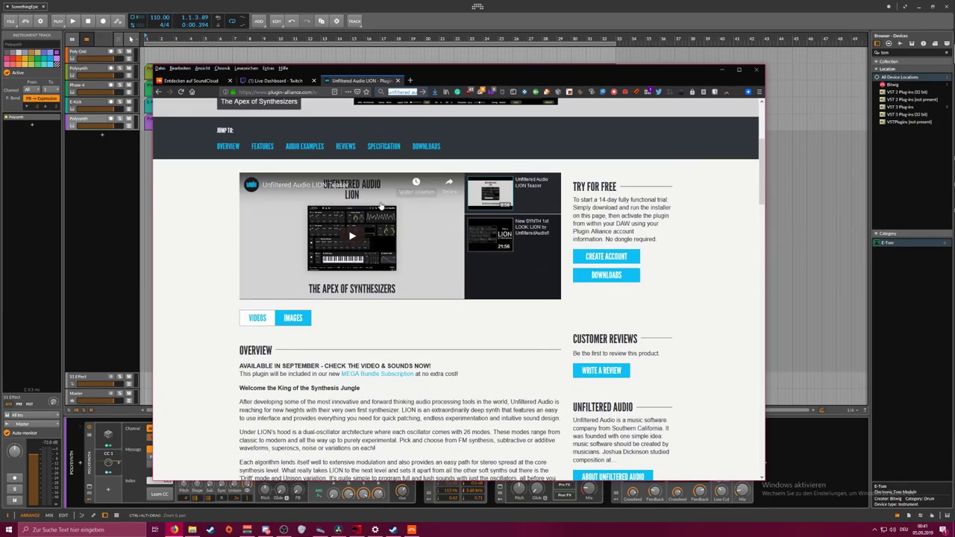
Play the Unfiltered Audio LION teaser video, adjust its volume and watch it in full screen
click(352, 237)
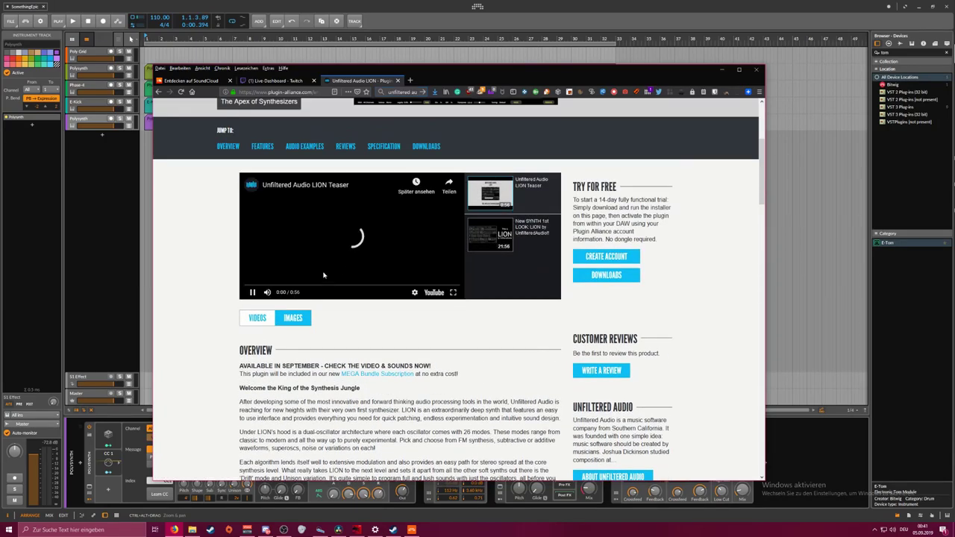
drag(282, 293, 279, 293)
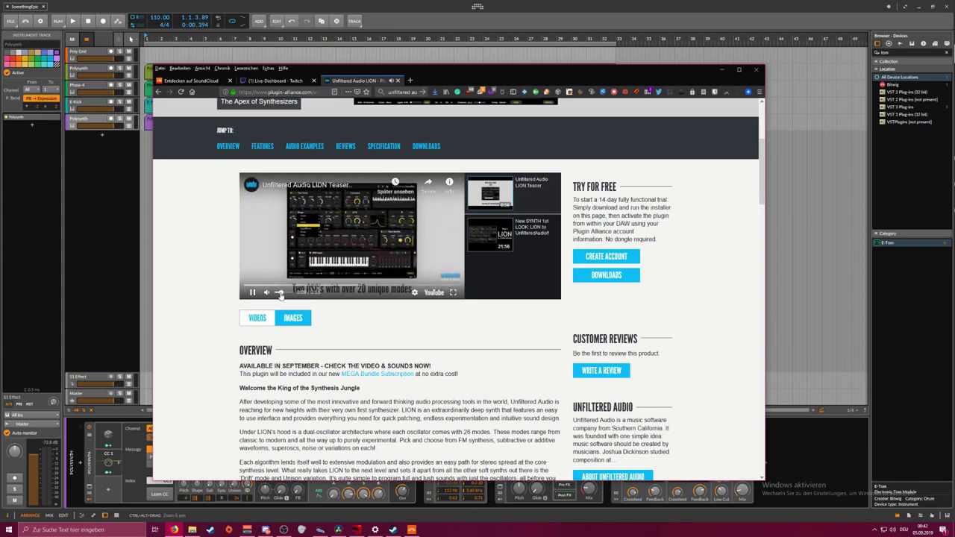
click(452, 293)
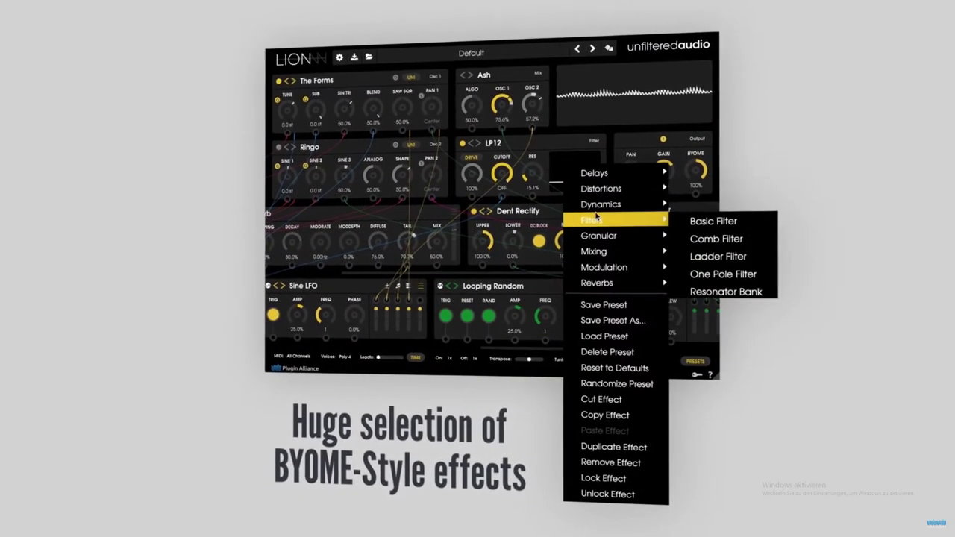
mouse_move(606, 270)
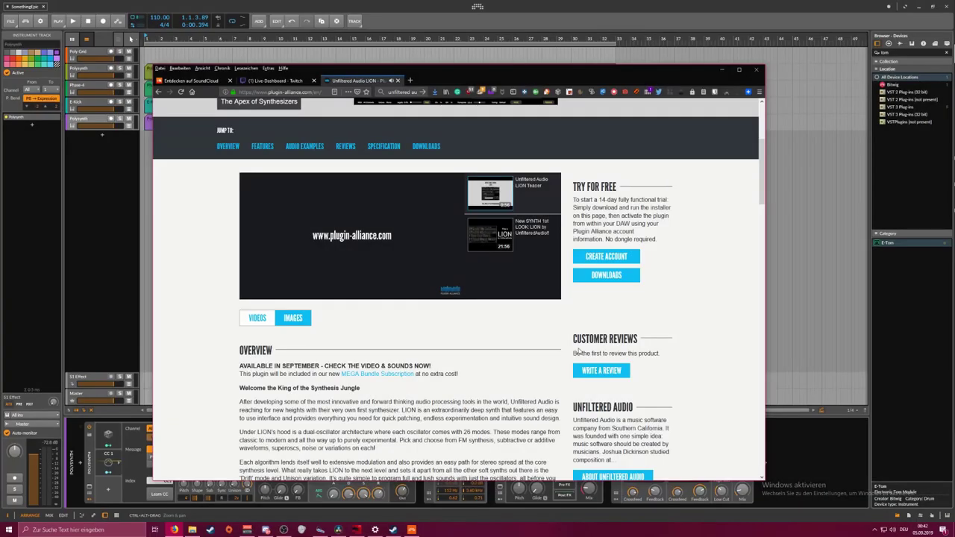
Read the LION overview text and feature list on the product page, pausing the teaser video
scroll(469, 315, down, 4)
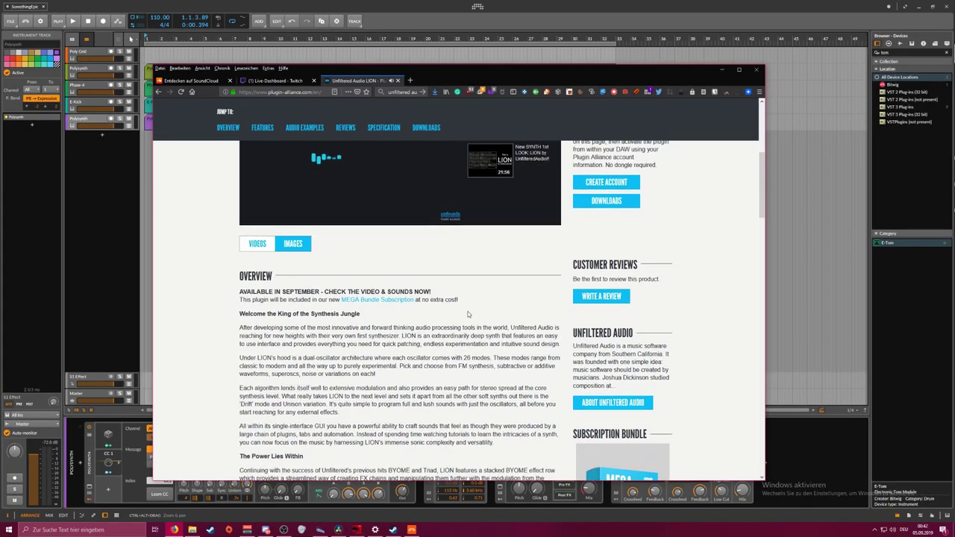
scroll(269, 308, up, 5)
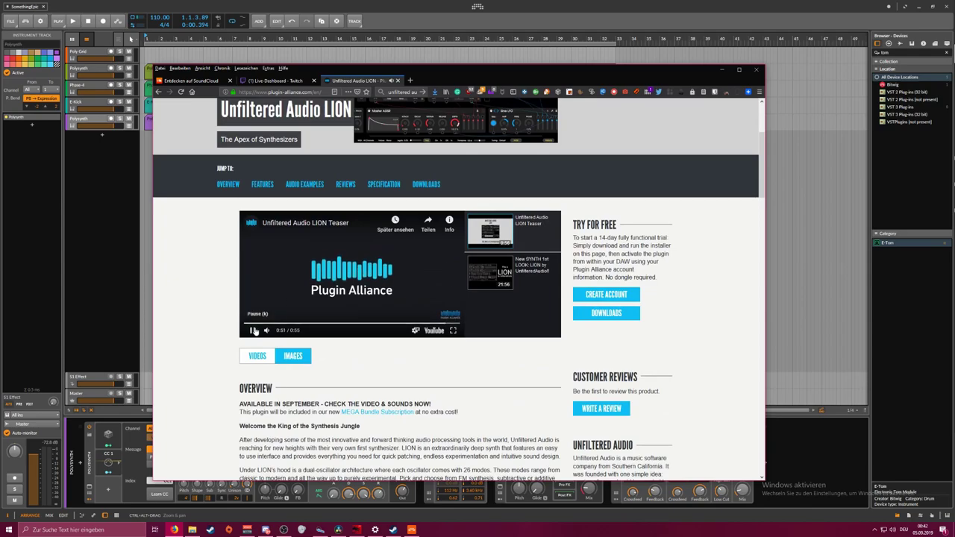
scroll(363, 338, down, 8)
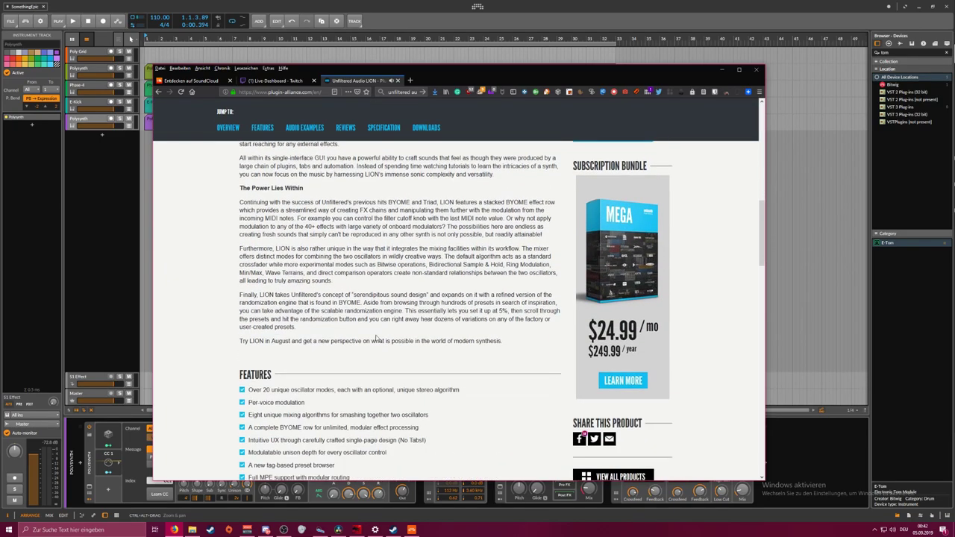
scroll(376, 338, down, 3)
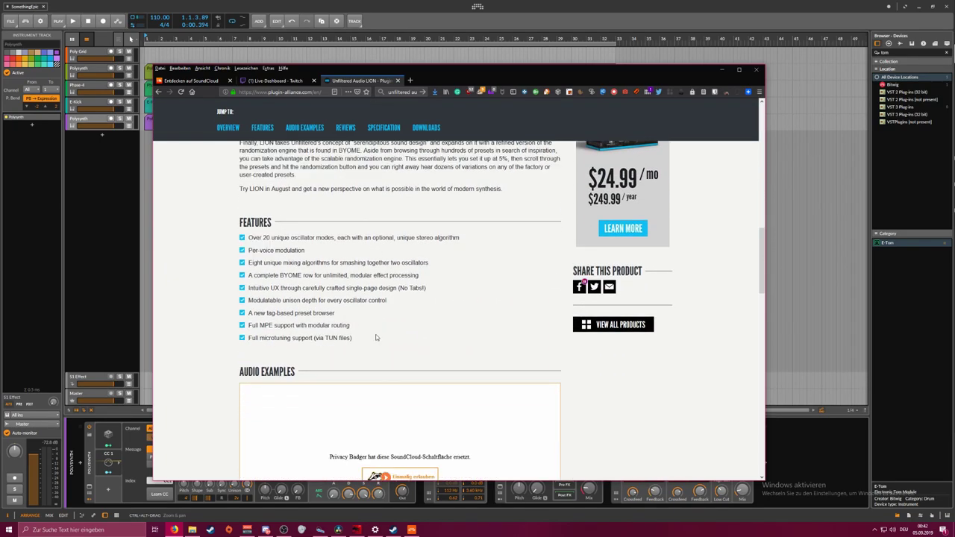
scroll(373, 338, up, 3)
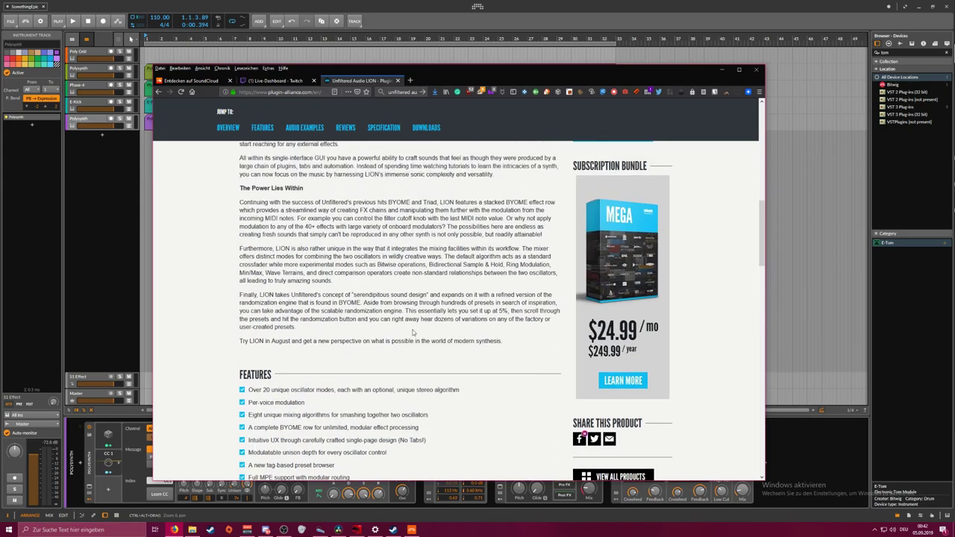
scroll(413, 333, up, 2)
scroll(412, 333, up, 4)
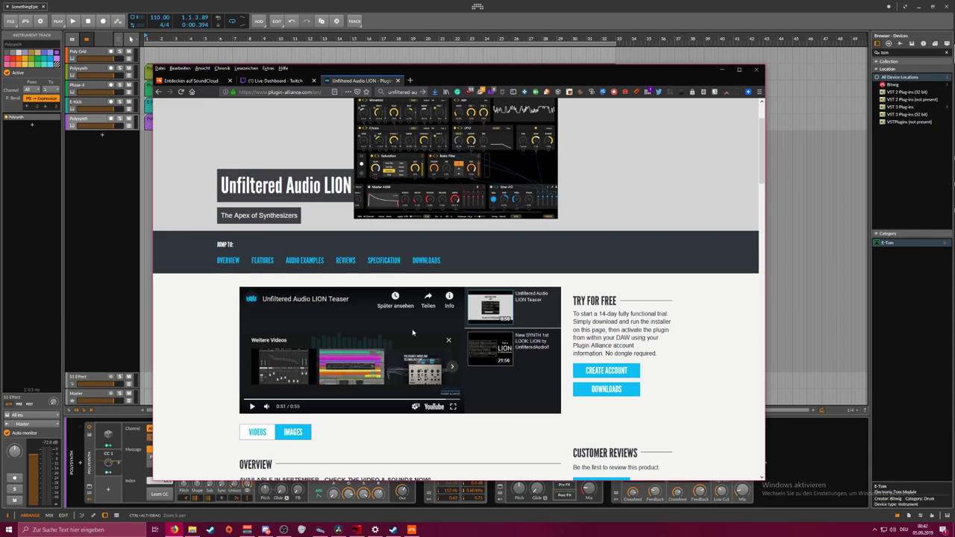
scroll(413, 333, down, 1)
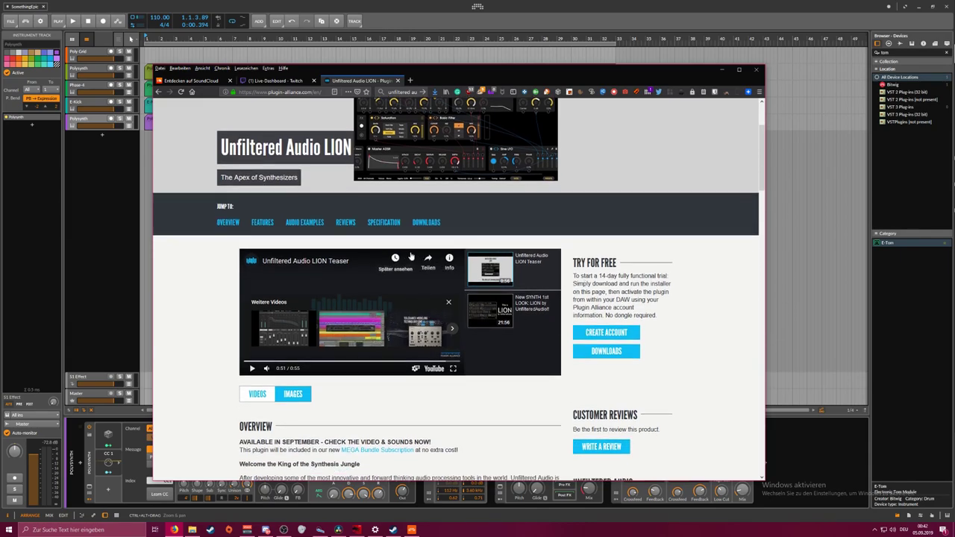
Move the browser off the screen, switch back to Bitwig, save the SomethingEpic project and close it
drag(456, 79, 0, 149)
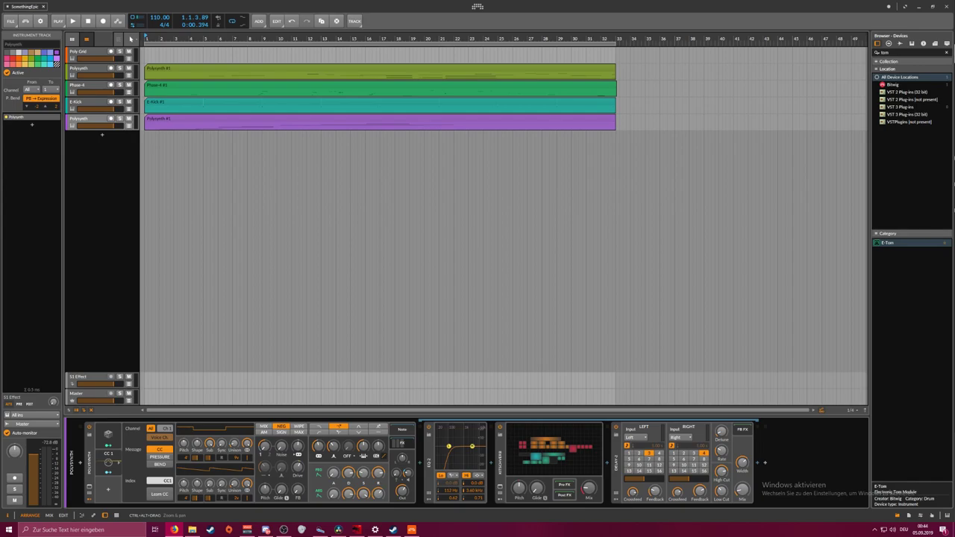
click(80, 121)
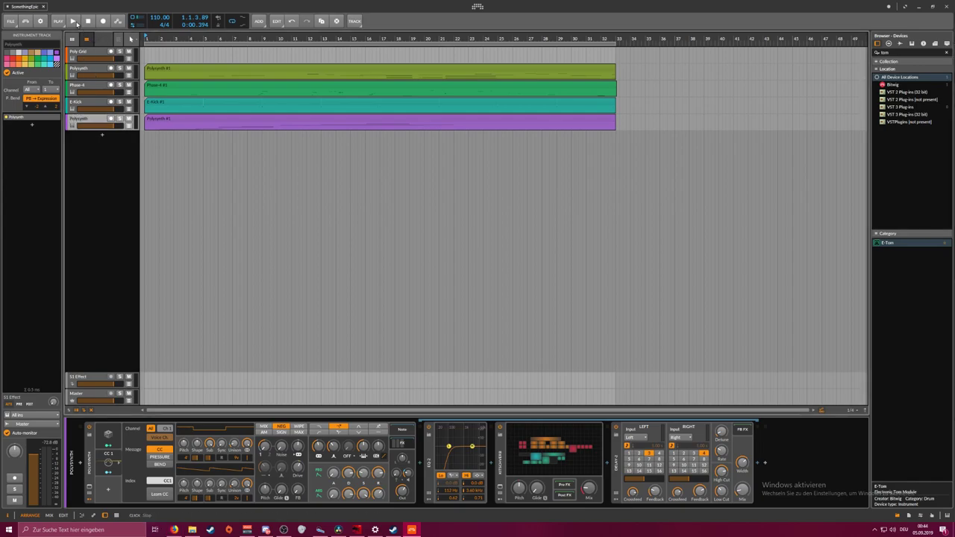
click(11, 21)
click(30, 50)
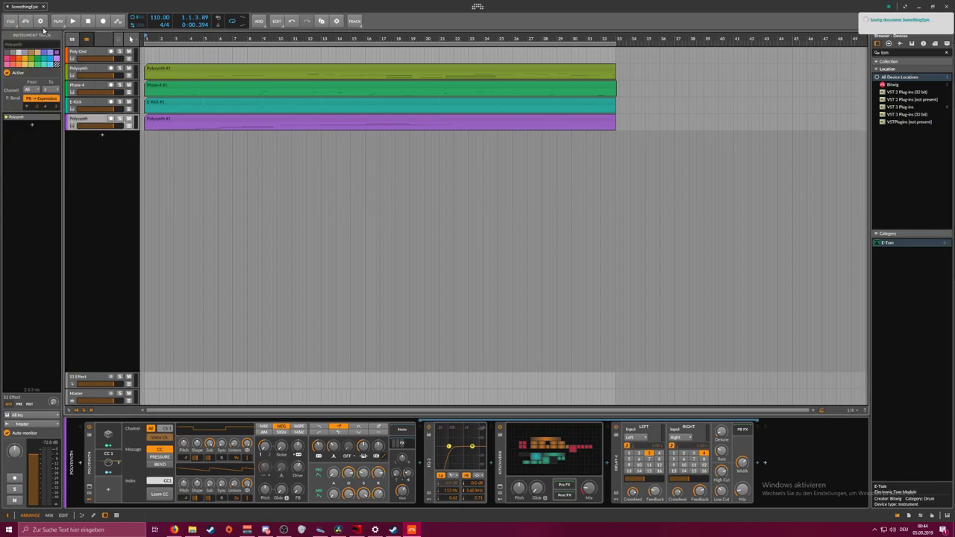
click(43, 7)
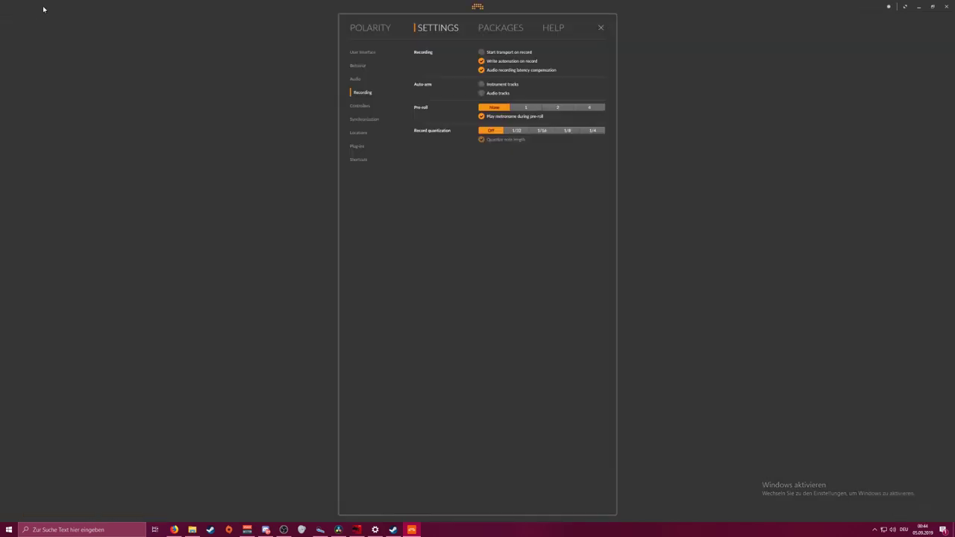
Create a new empty project from the dashboard and show slightly more than two bars in its arranger timeline
click(370, 27)
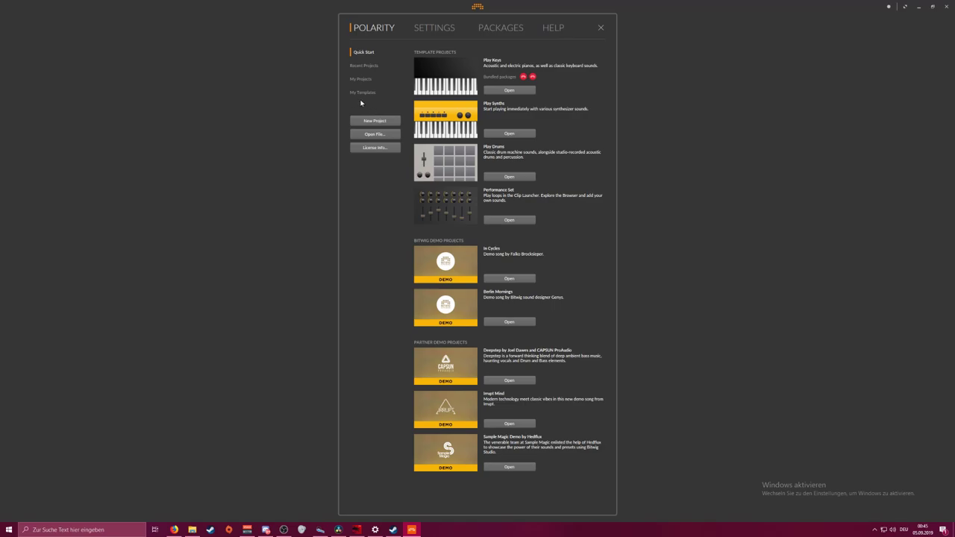
click(367, 119)
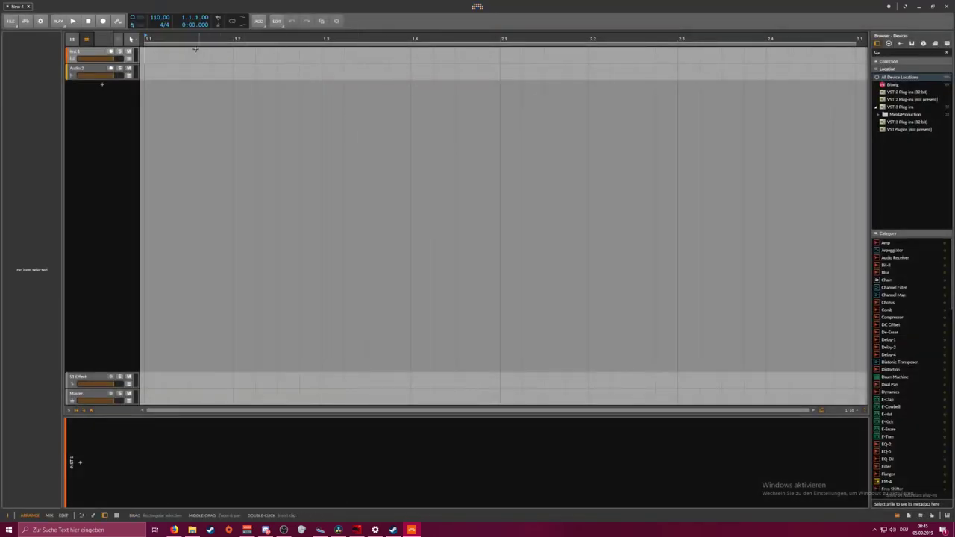
drag(187, 39, 185, 56)
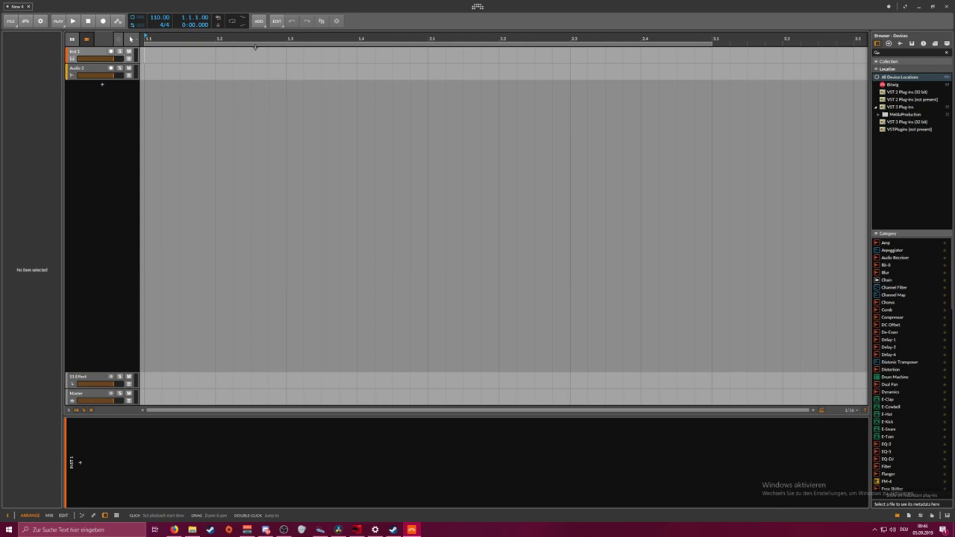
Filter the device browser to the Bitwig location and arm the Inst 1 track for recording, with its solo off
click(101, 54)
click(119, 51)
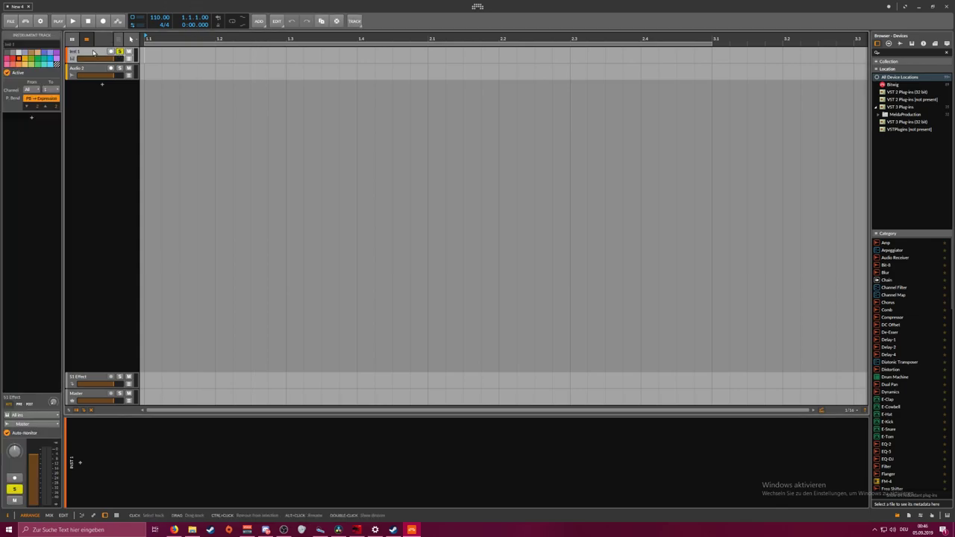
click(161, 125)
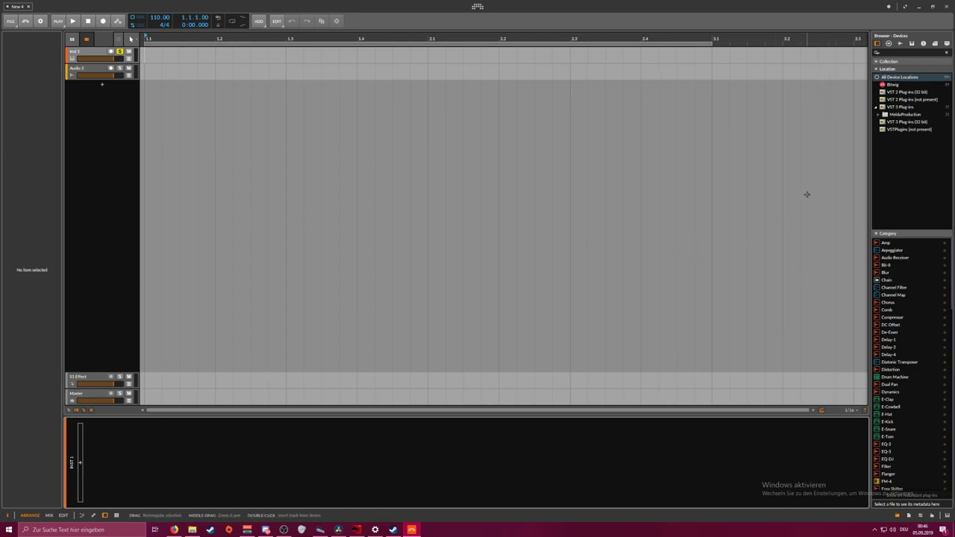
click(890, 85)
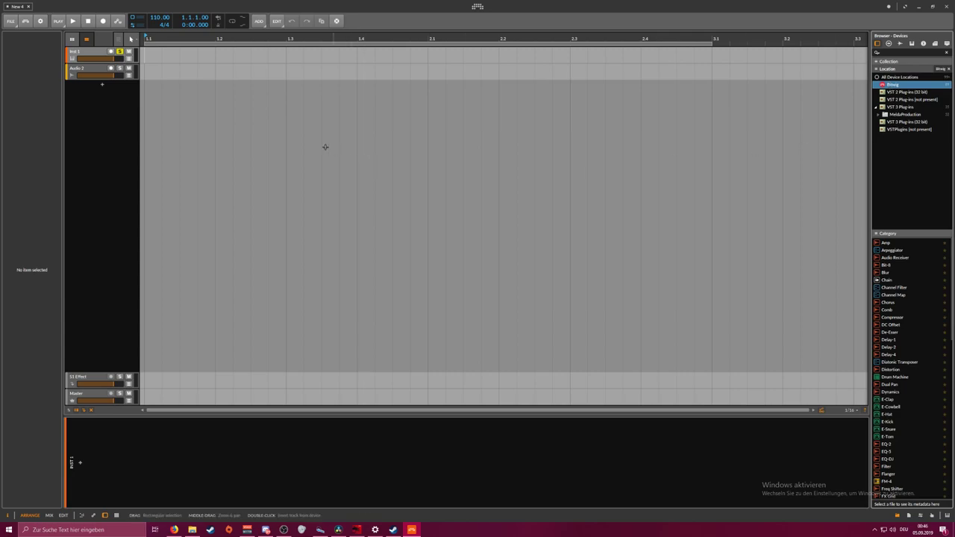
click(101, 55)
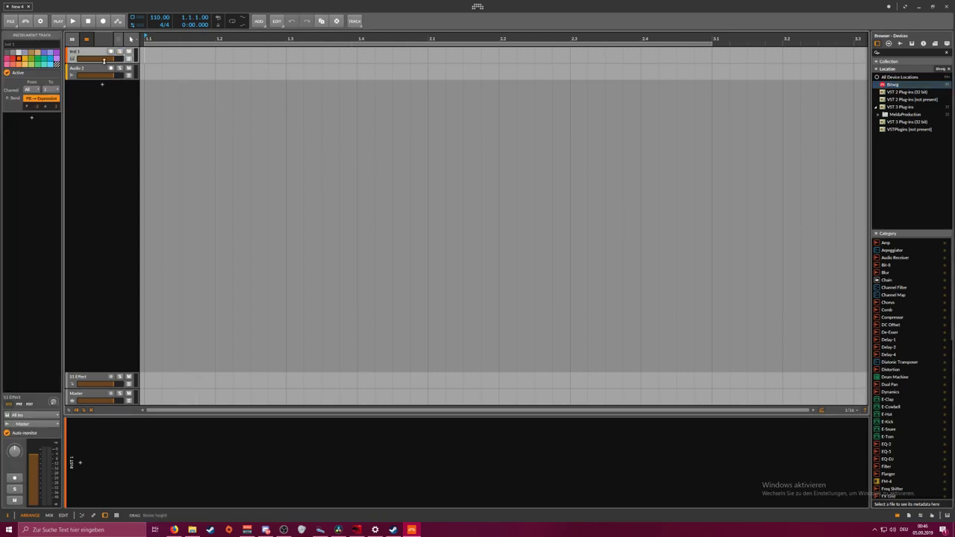
Look through the presets, multisamples, samples and devices available for the Inst 1 device chain without inserting any
click(80, 463)
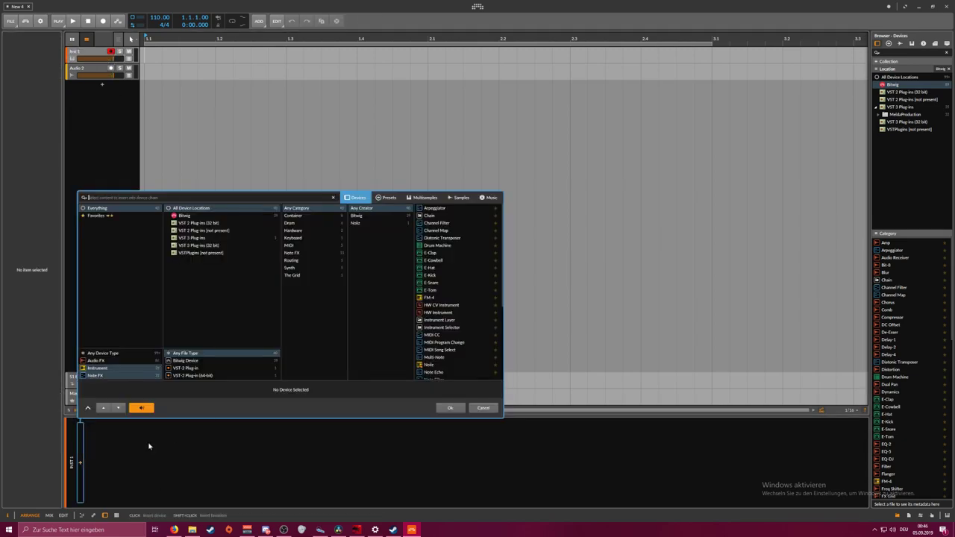
click(385, 197)
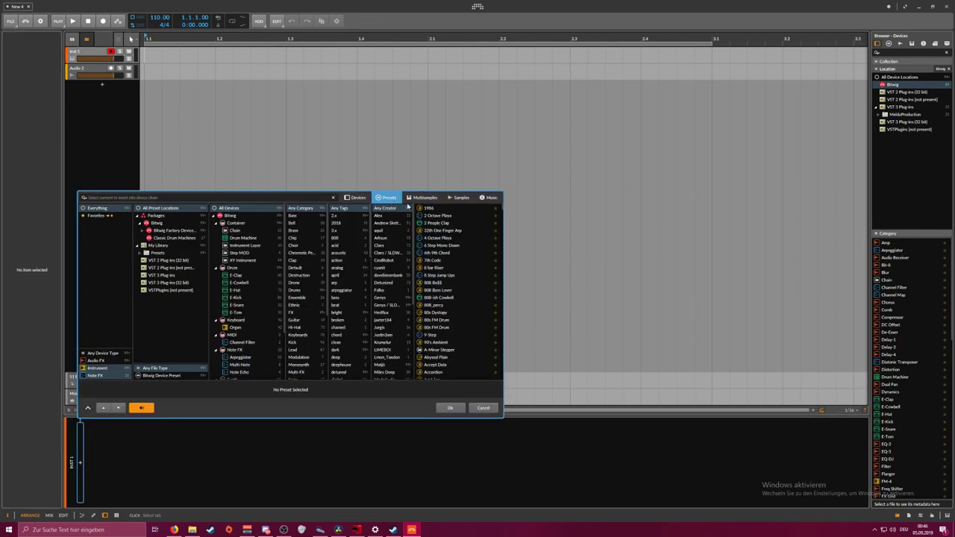
click(353, 197)
click(423, 197)
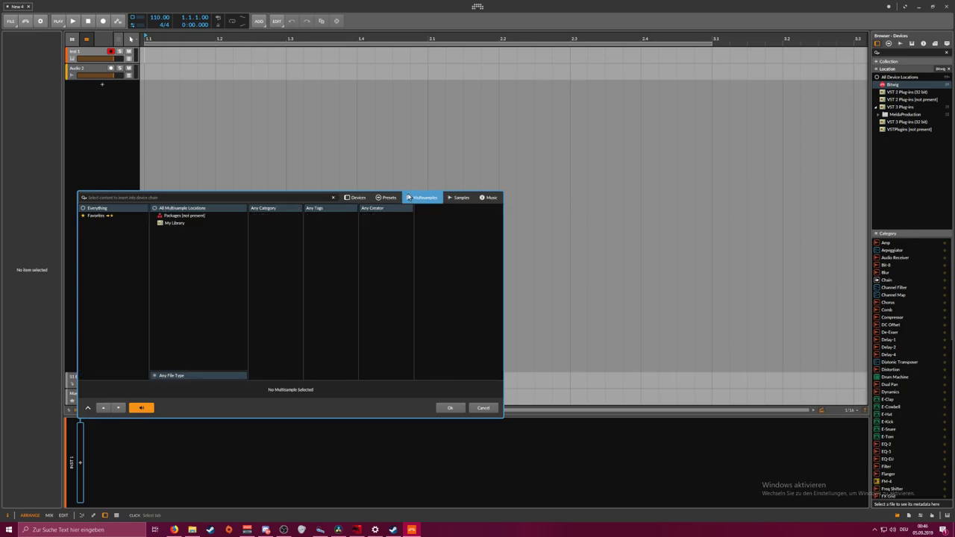
click(460, 197)
scroll(427, 291, down, 10)
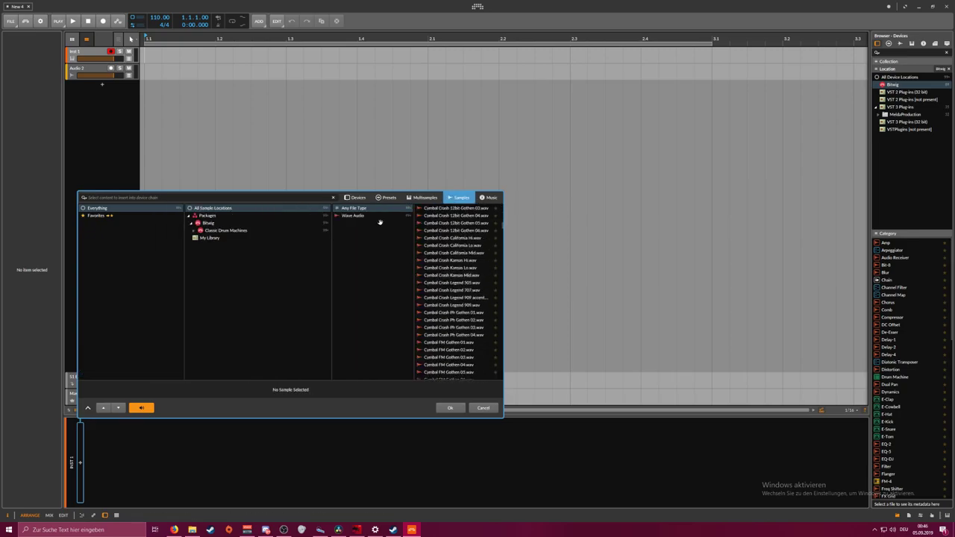
click(360, 197)
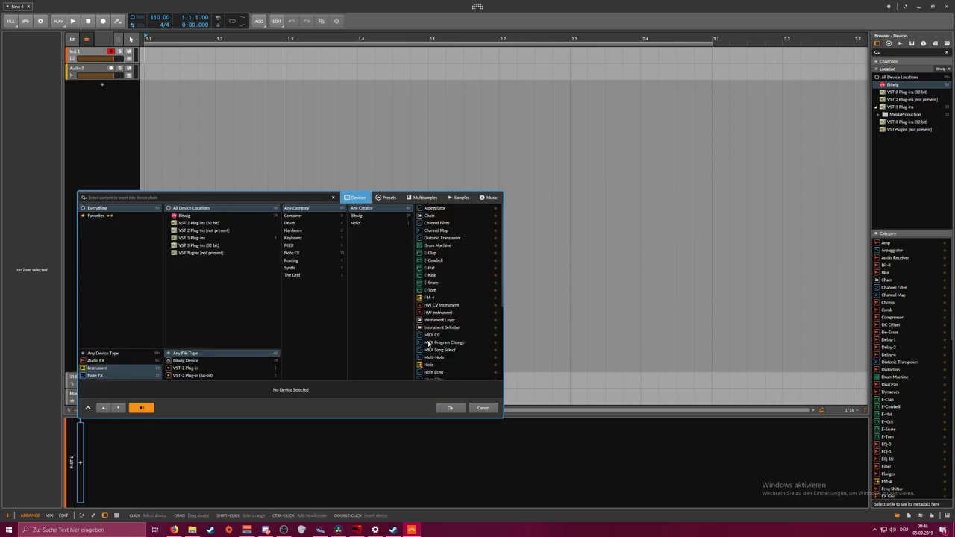
scroll(429, 341, down, 5)
scroll(444, 336, up, 5)
click(482, 408)
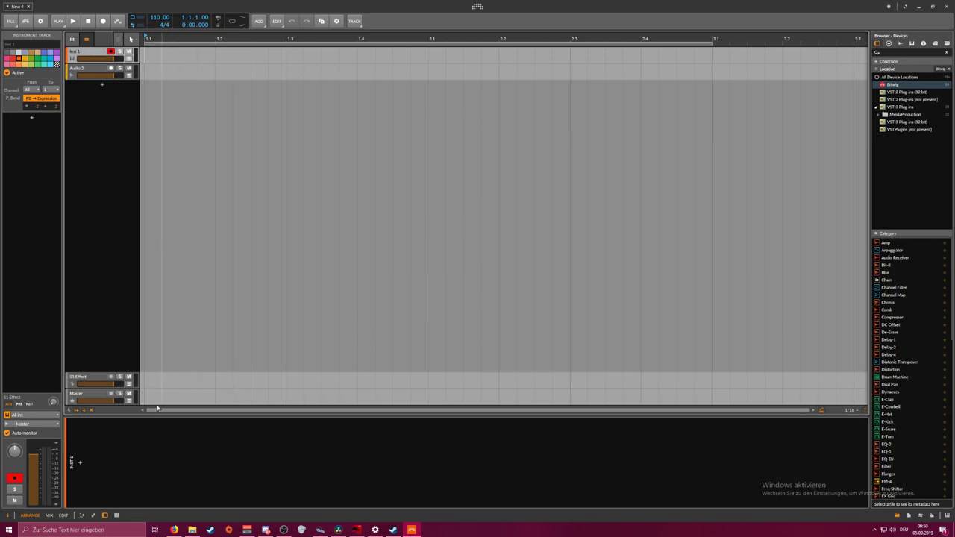
Search the device list for "phase" and insert the Phase-4 synth on the Inst 1 track
double_click(80, 463)
text(p)
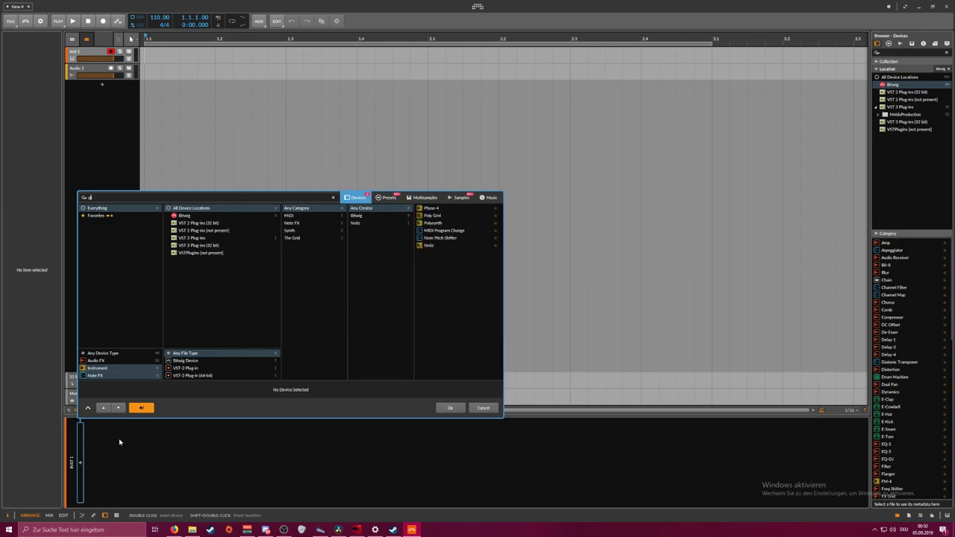
text(hase)
key(Return)
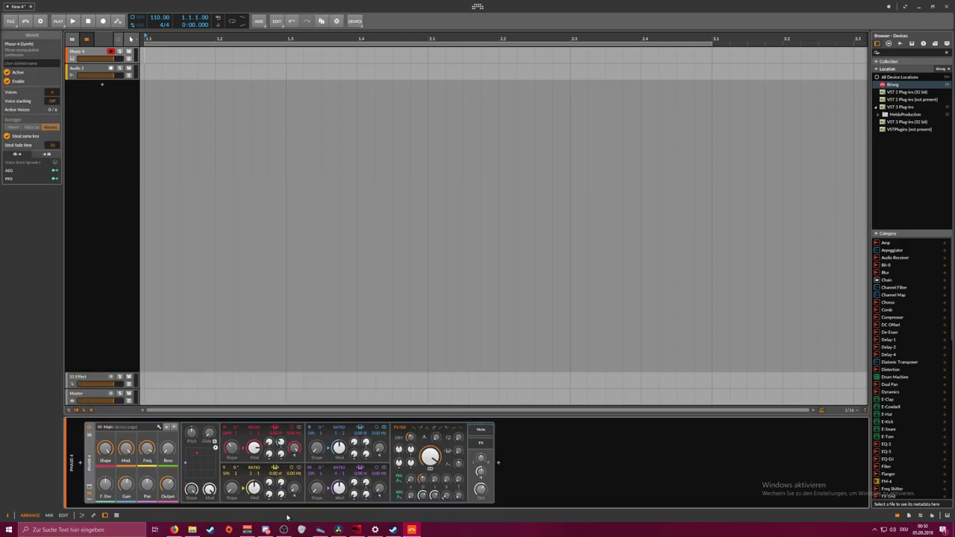
right_click(80, 446)
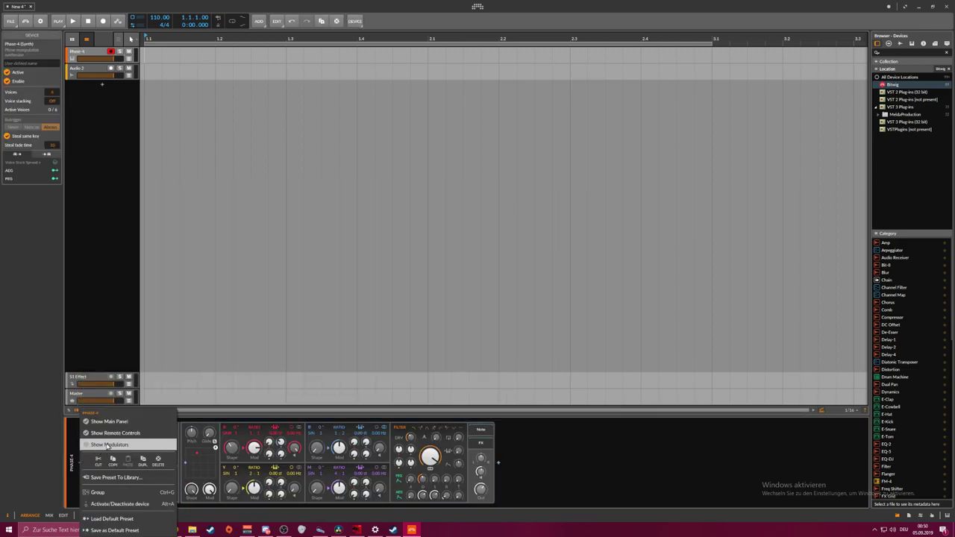
click(503, 452)
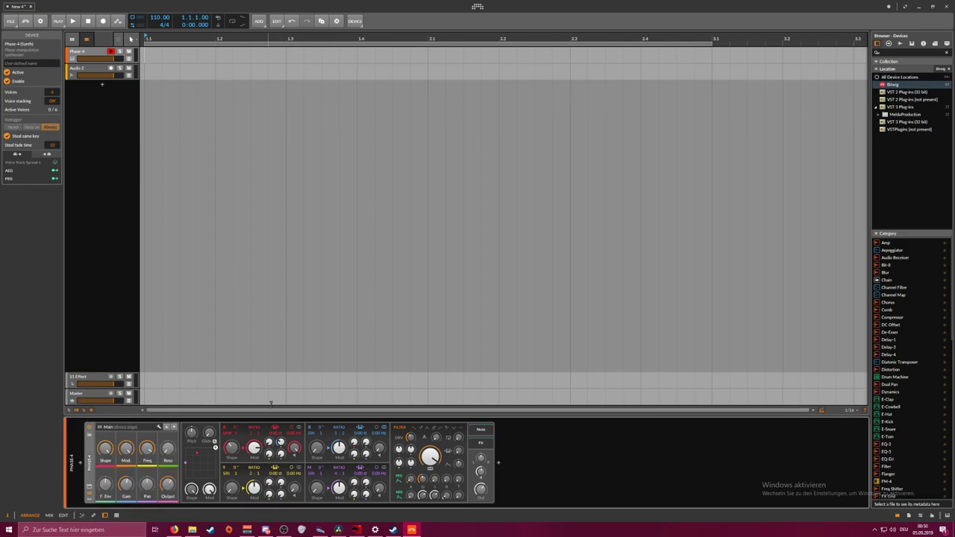
Increase the GUI scaling by two steps
right_click(316, 7)
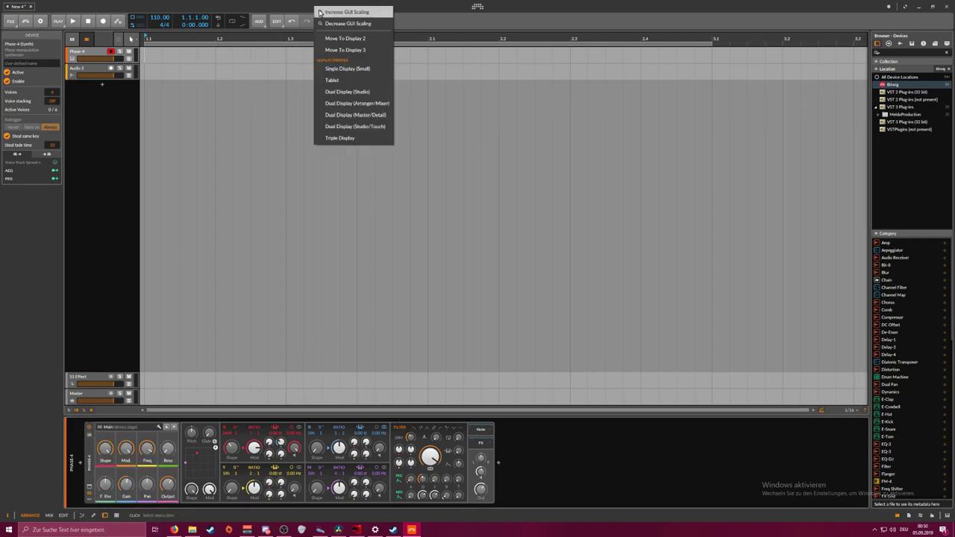
click(351, 10)
right_click(321, 12)
click(328, 18)
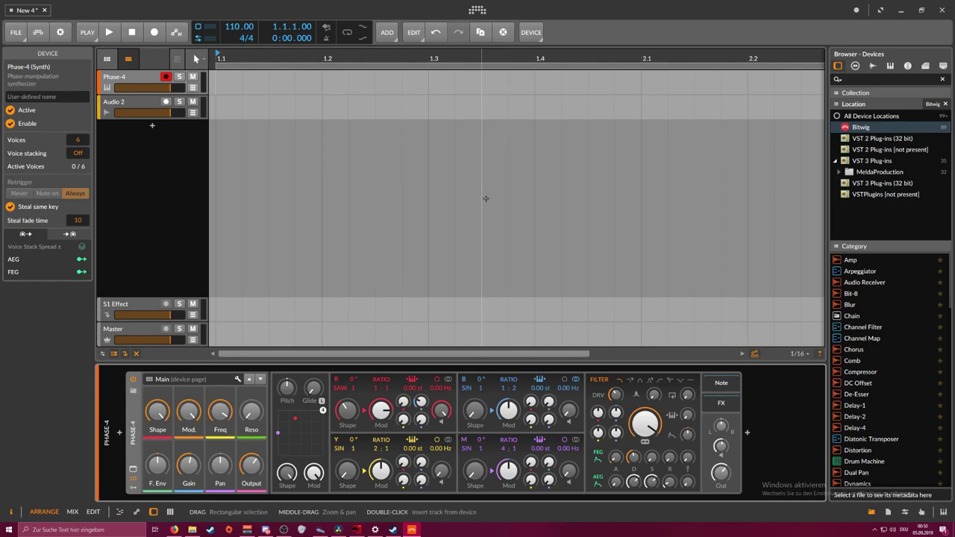
Set Phase-4 oscillator R's frequency offset to 1.64 Hz, raise its shape, and adjust its modulation from B and both envelope sustains
click(156, 78)
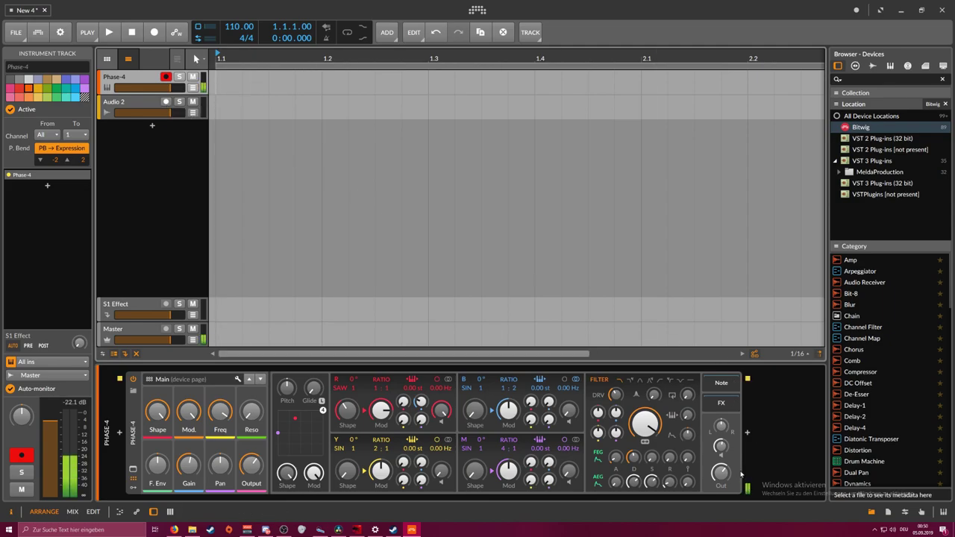
drag(442, 387, 442, 374)
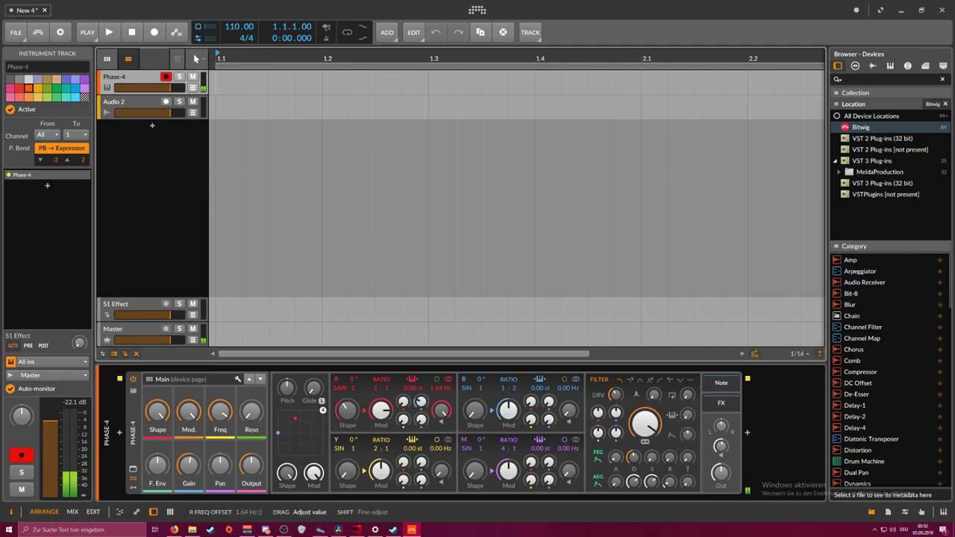
drag(347, 410, 347, 401)
drag(421, 402, 421, 404)
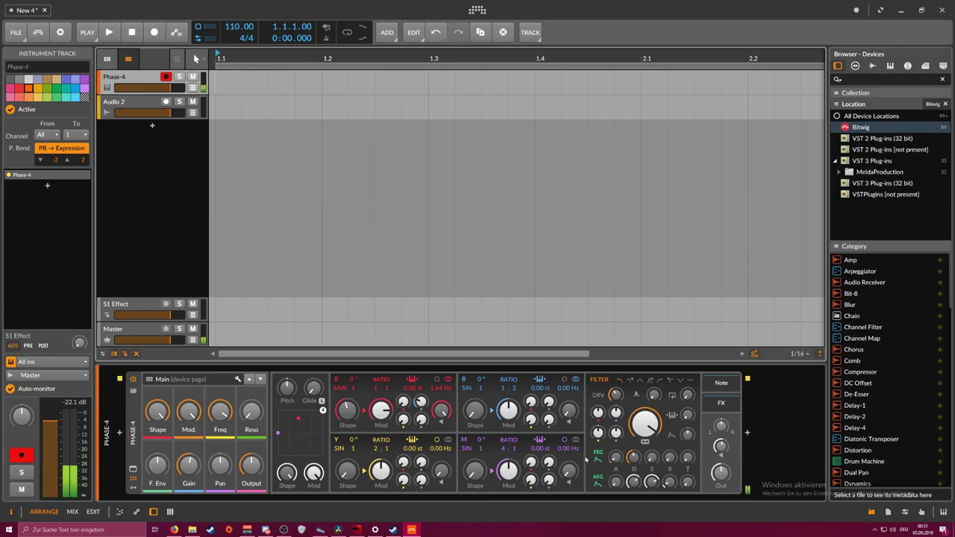
drag(651, 481, 651, 481)
click(651, 458)
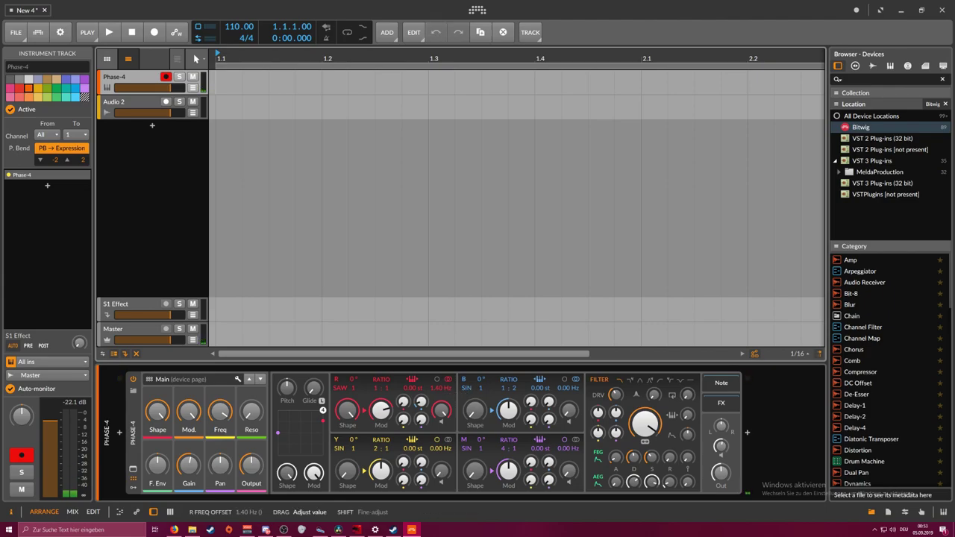
Set oscillator B to a saw wave with a 1:1 ratio and 0.83 Hz offset, and oscillator R to +0.33 st and 0.05 Hz offset
click(468, 388)
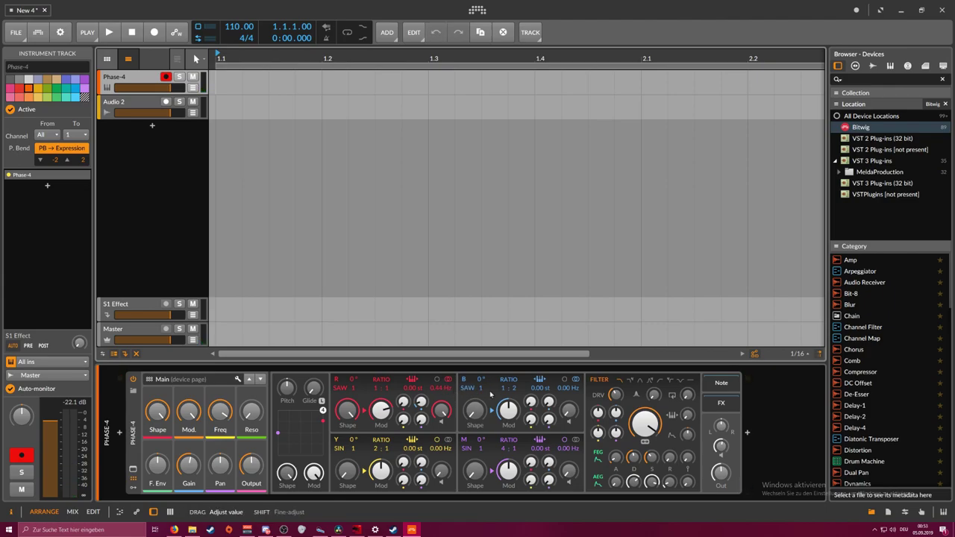
drag(569, 388, 569, 362)
drag(421, 402, 425, 403)
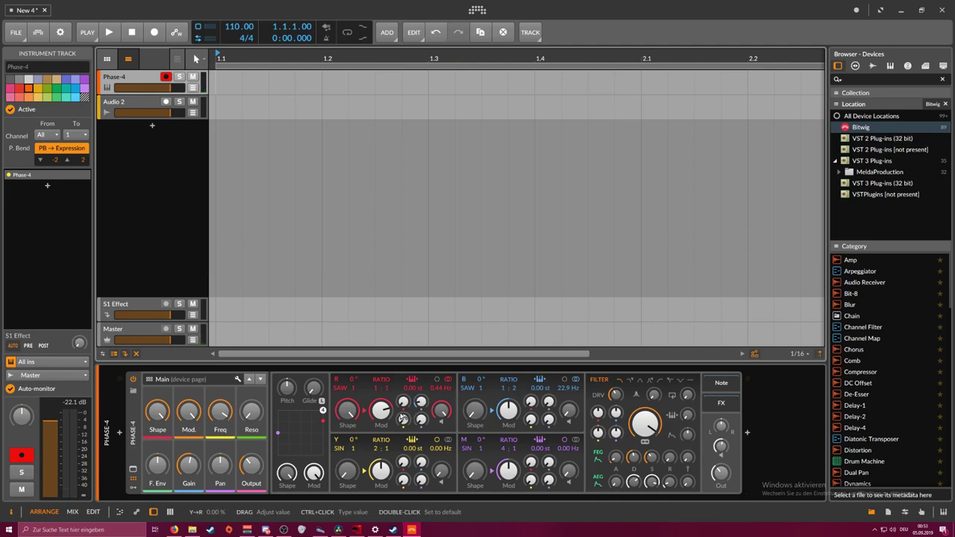
drag(441, 388, 421, 395)
drag(567, 388, 567, 396)
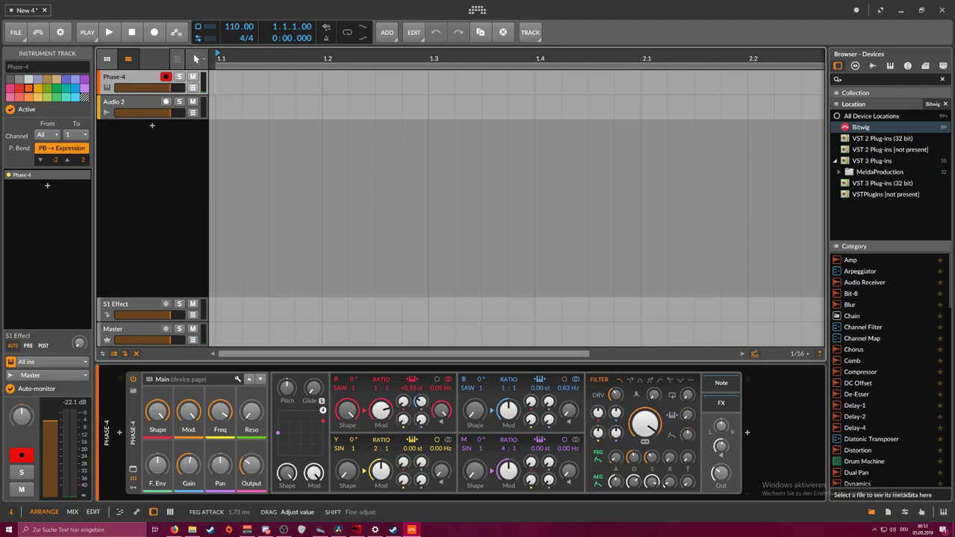
Lengthen the release of Phase-4's amplitude and filter envelopes and raise the filter envelope's sustain
drag(670, 483, 671, 454)
drag(670, 458, 670, 436)
drag(651, 458, 651, 449)
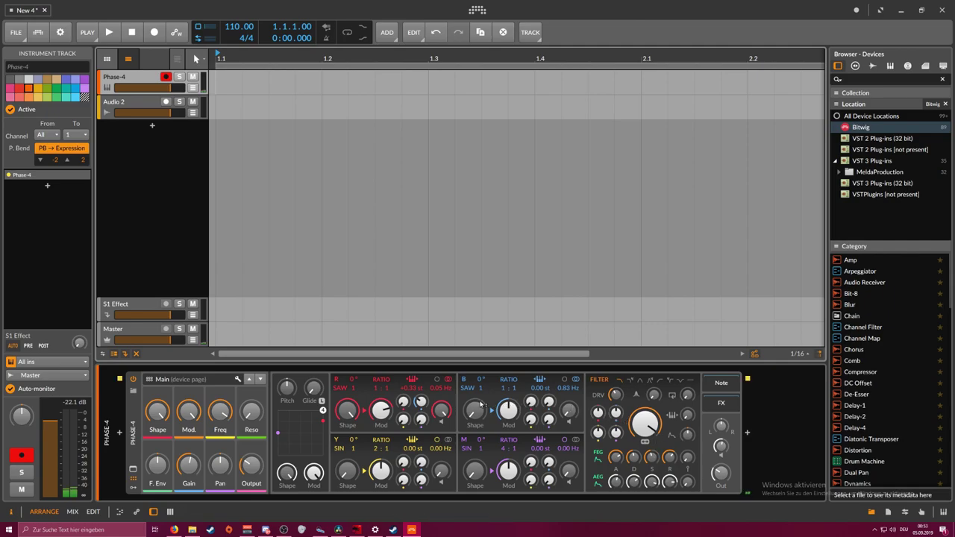
Increase the modulation of oscillator R by B and Y, with oscillator Y's modulation at 800 %
drag(421, 403, 422, 392)
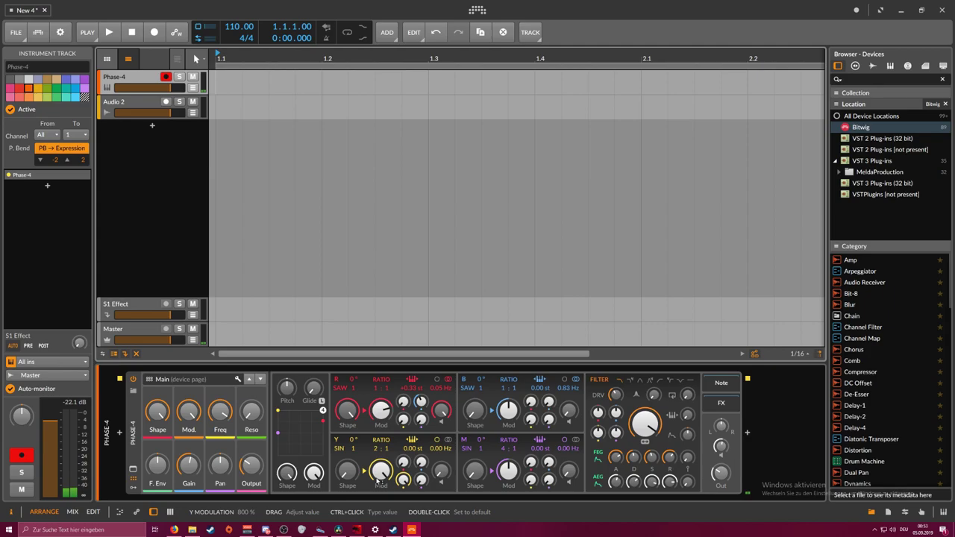
drag(403, 419, 403, 415)
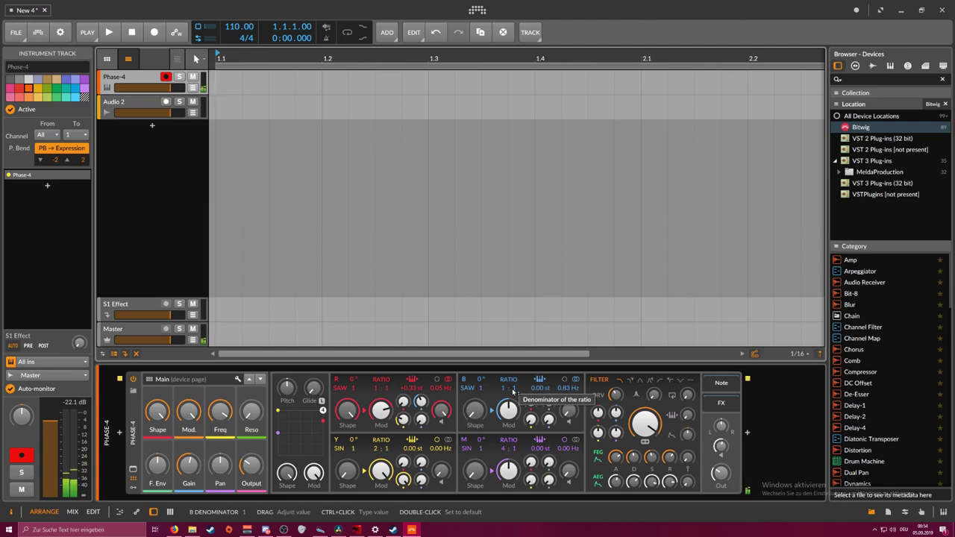
Insert a Multi-Note device before Phase-4 and set Phase-4's voices to 12
click(118, 433)
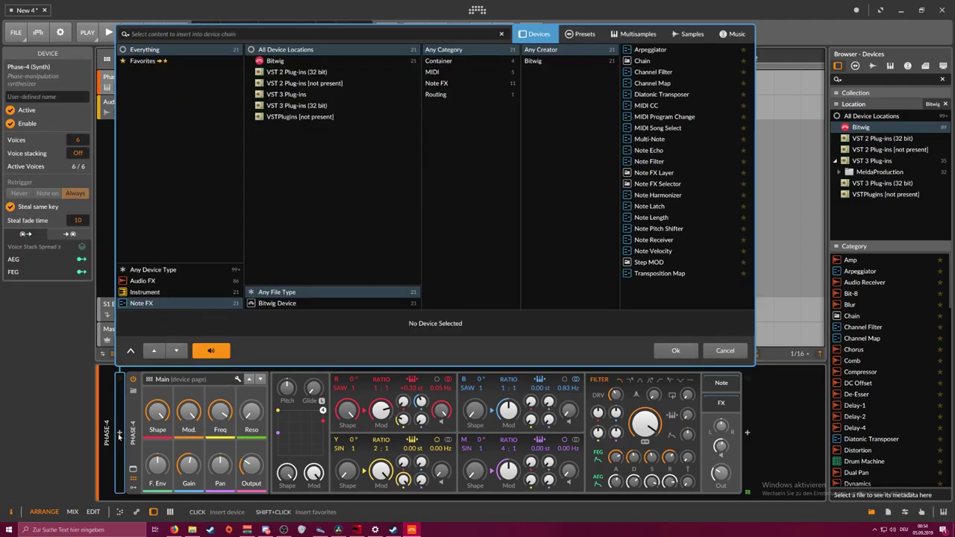
text(multi)
key(Return)
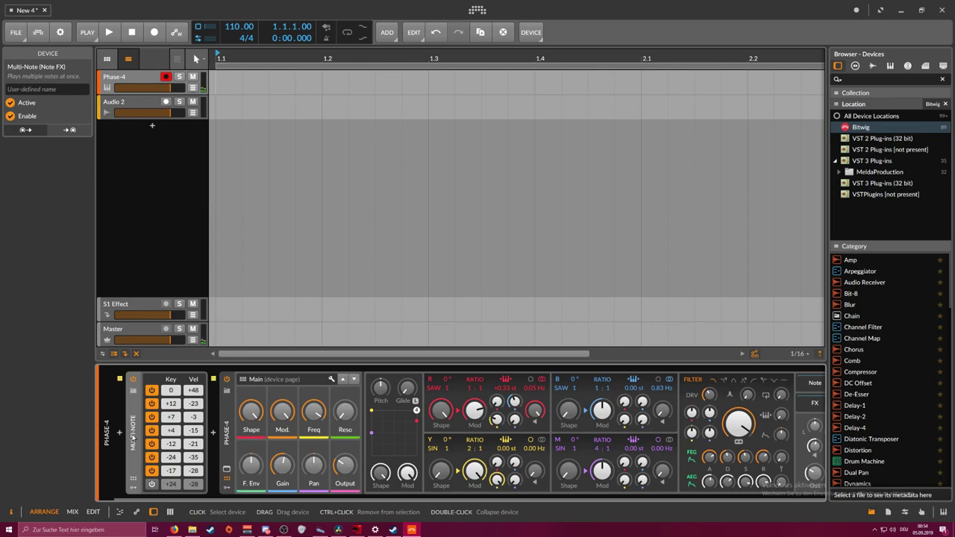
click(262, 418)
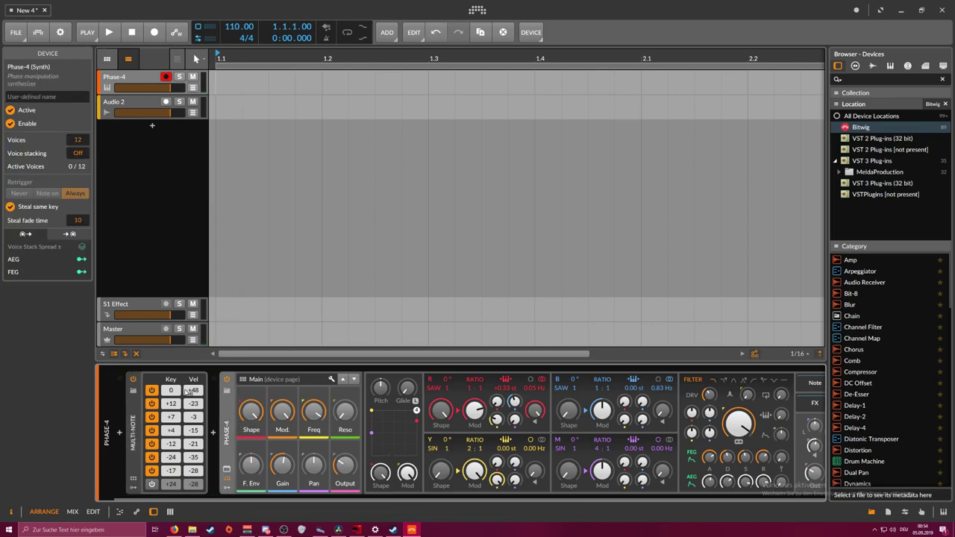
Insert a Diatonic Transposer between Multi-Note and Phase-4 and set its scale to D# Minor
click(214, 433)
text(dia)
key(Return)
click(284, 409)
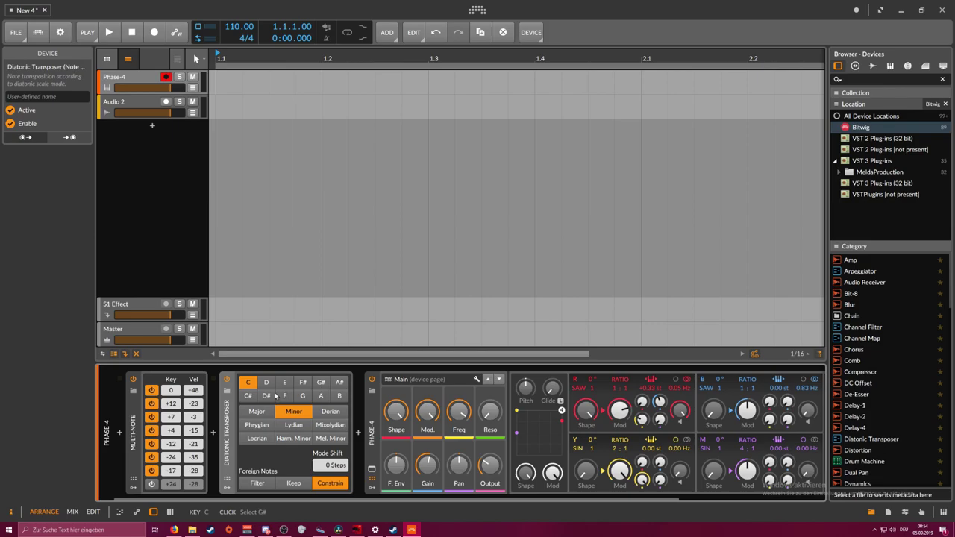
click(266, 396)
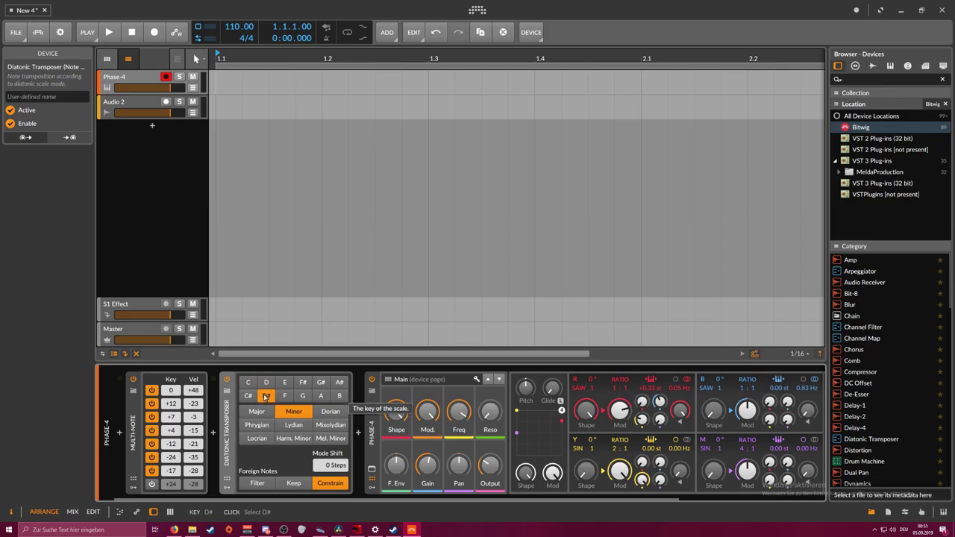
Slightly raise Phase-4's Y-to-R modulation and filter envelope sustain, and lower its output to -47.0 dB
drag(256, 499, 351, 497)
drag(521, 419, 521, 416)
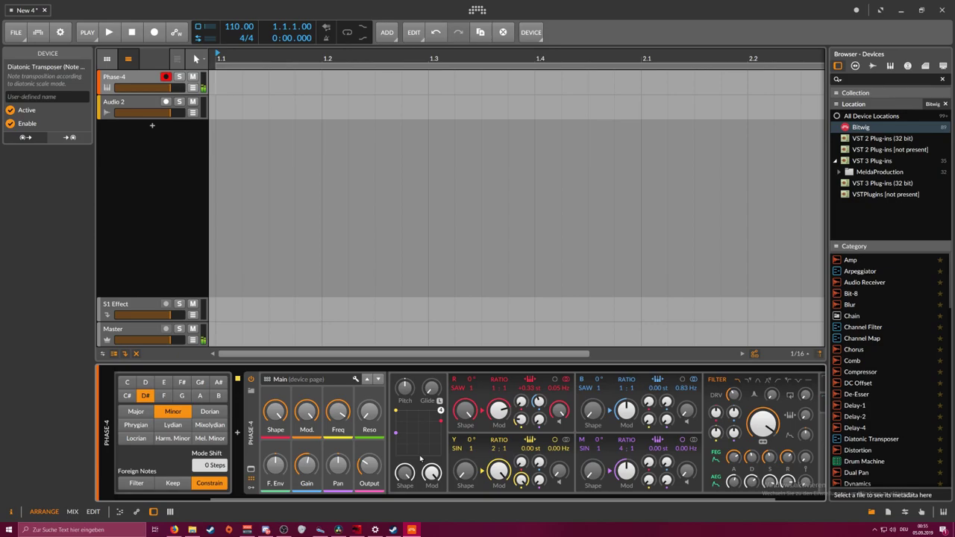
drag(403, 492, 455, 492)
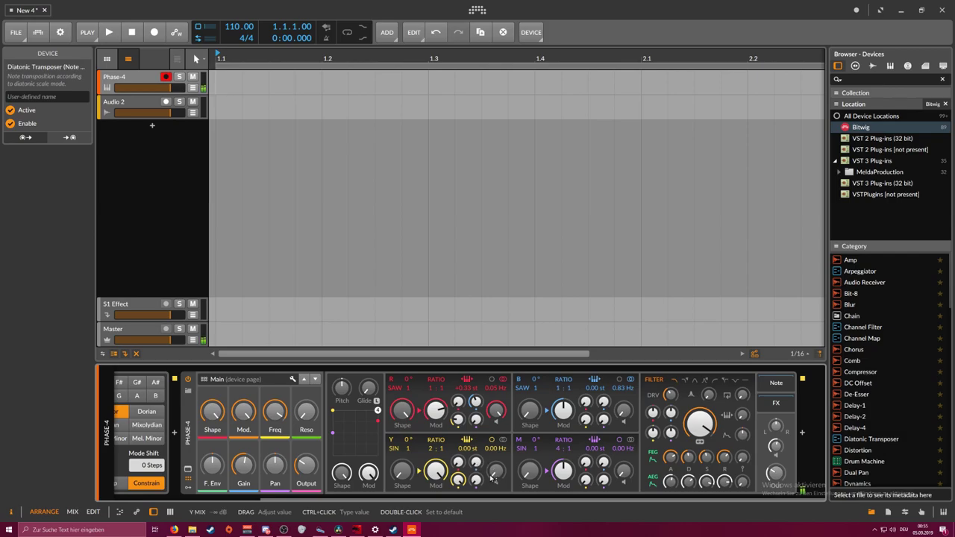
drag(707, 458, 707, 452)
drag(776, 473, 776, 493)
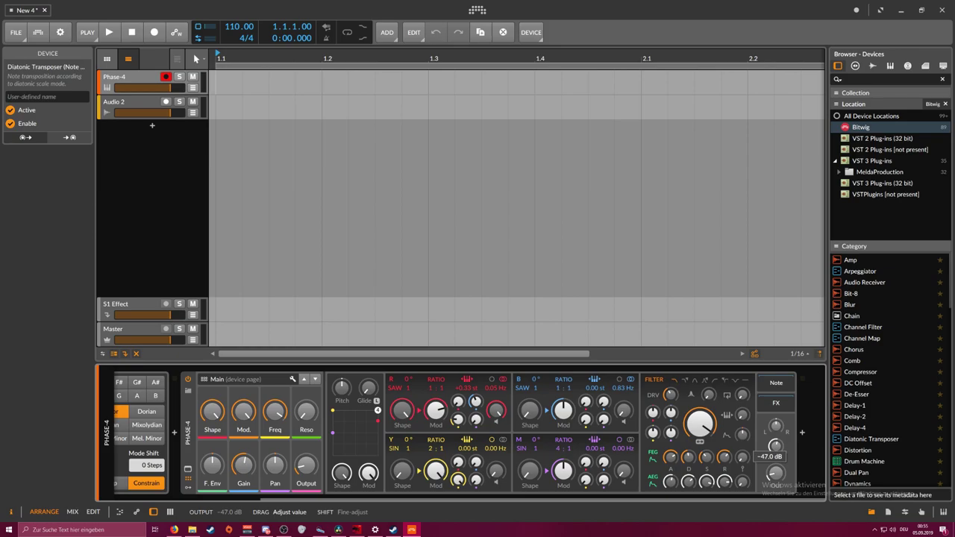
drag(775, 472, 776, 472)
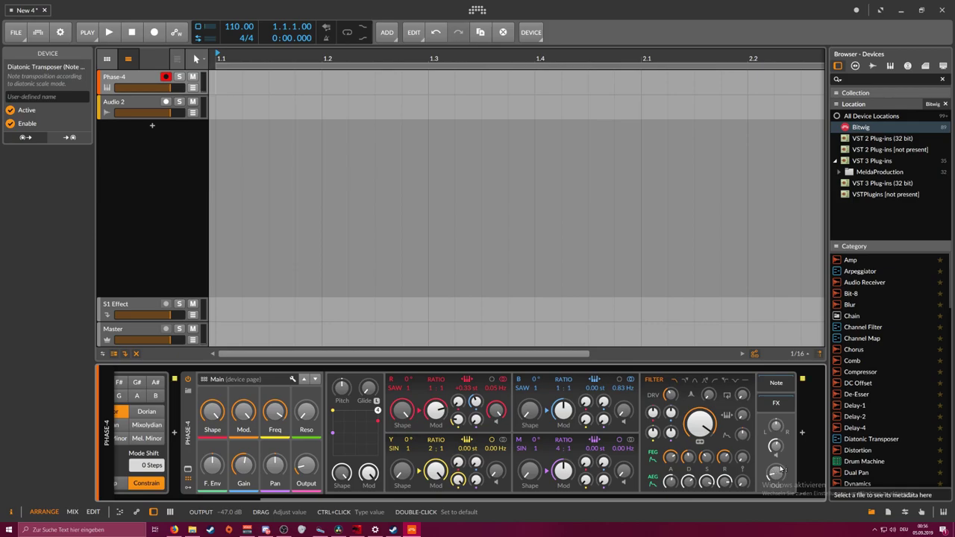
Raise Phase-4's output level
mouse_move(781, 472)
mouse_down()
mouse_move(781, 463)
mouse_move(782, 473)
mouse_up()
drag(782, 472, 782, 474)
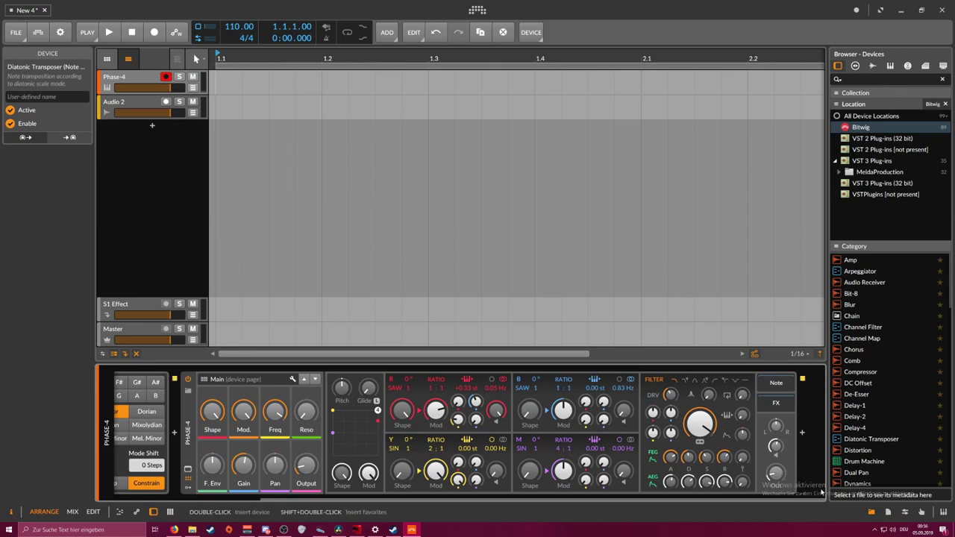
drag(776, 472, 776, 450)
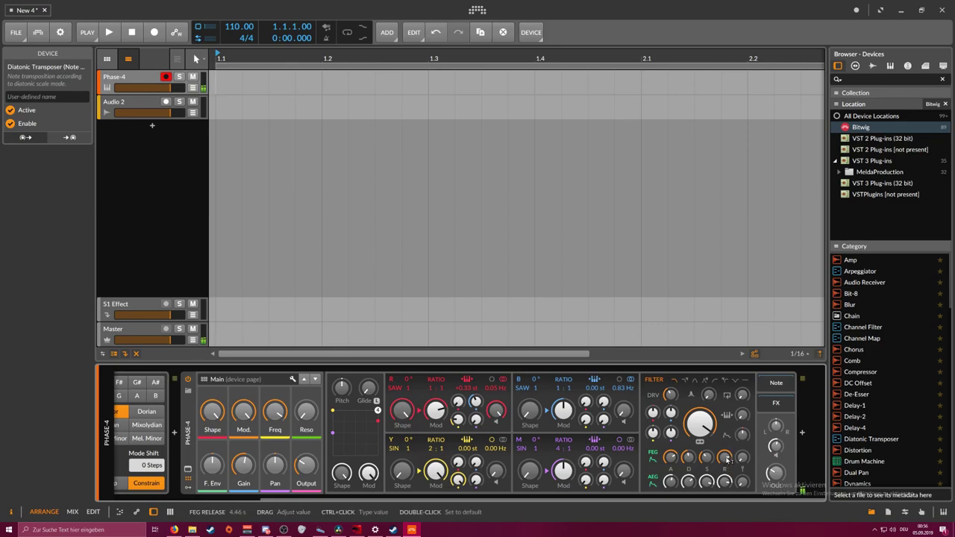
Set Phase-4's number of voices to 26
drag(369, 497, 403, 496)
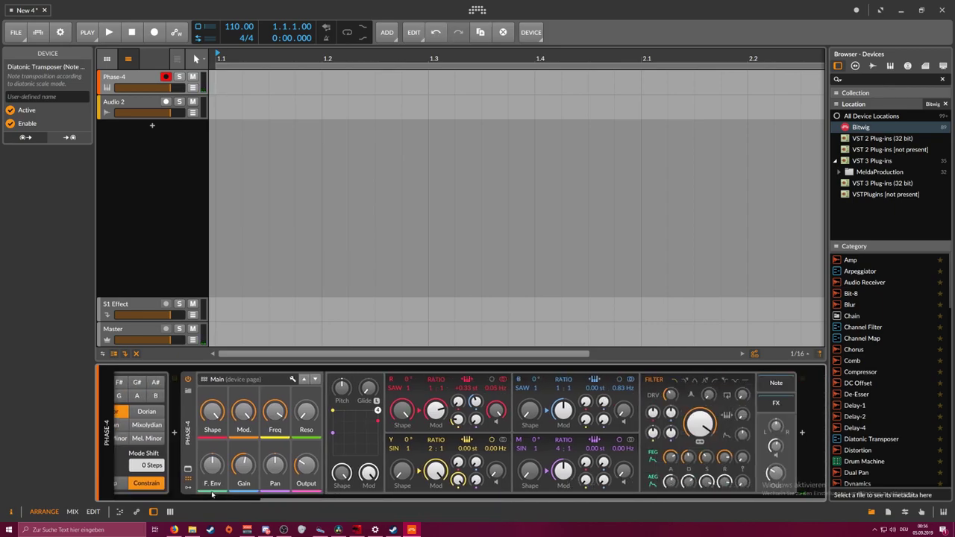
click(150, 497)
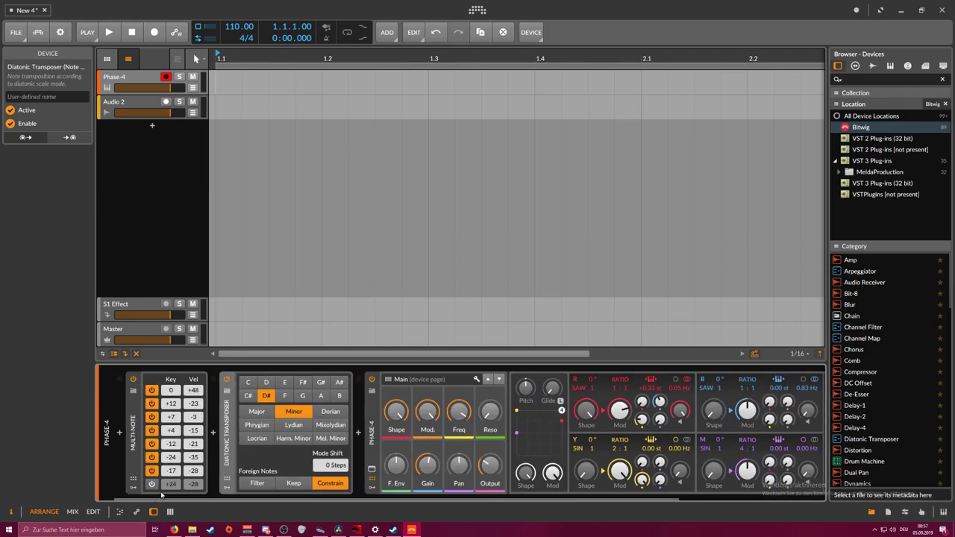
click(372, 455)
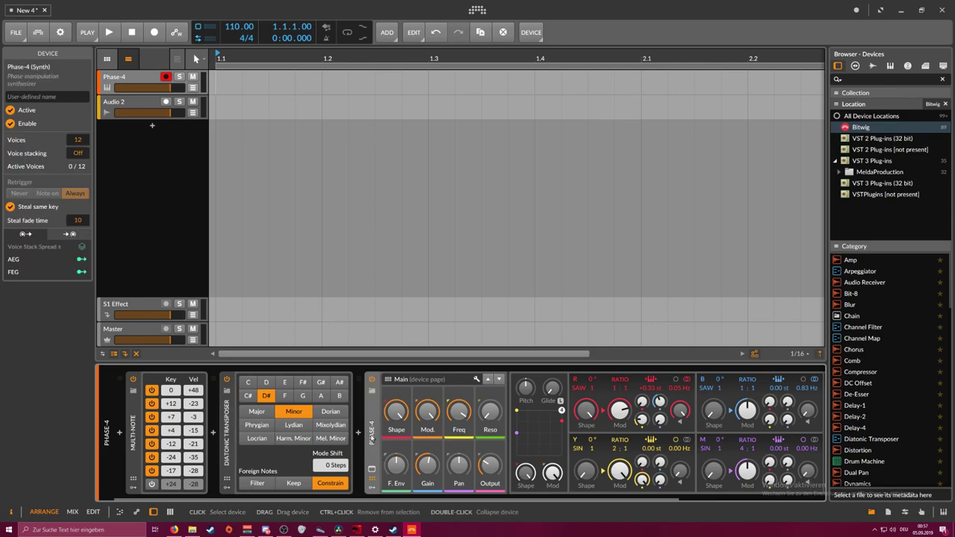
drag(78, 142, 78, 118)
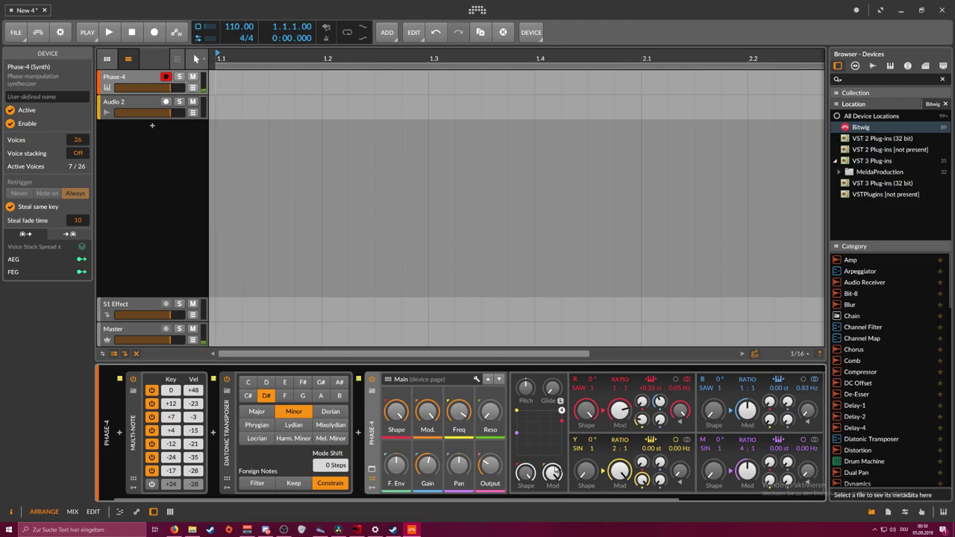
Detune Phase-4's oscillator M to -0.55 Hz, set the amplitude envelope attack to about 961 ms, and lower the output slightly
drag(533, 499, 661, 499)
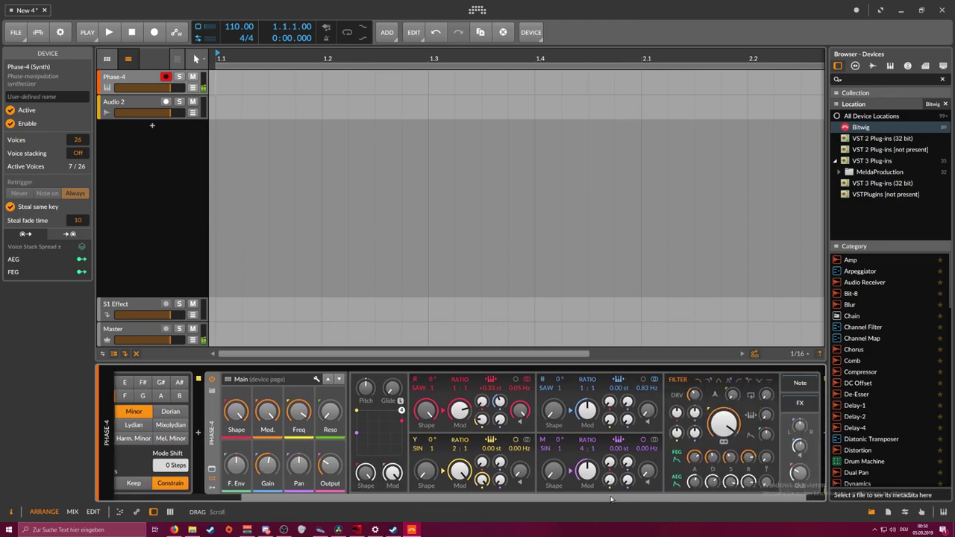
scroll(560, 470, right, 1)
click(459, 420)
click(497, 412)
drag(476, 420, 476, 409)
drag(625, 448, 625, 455)
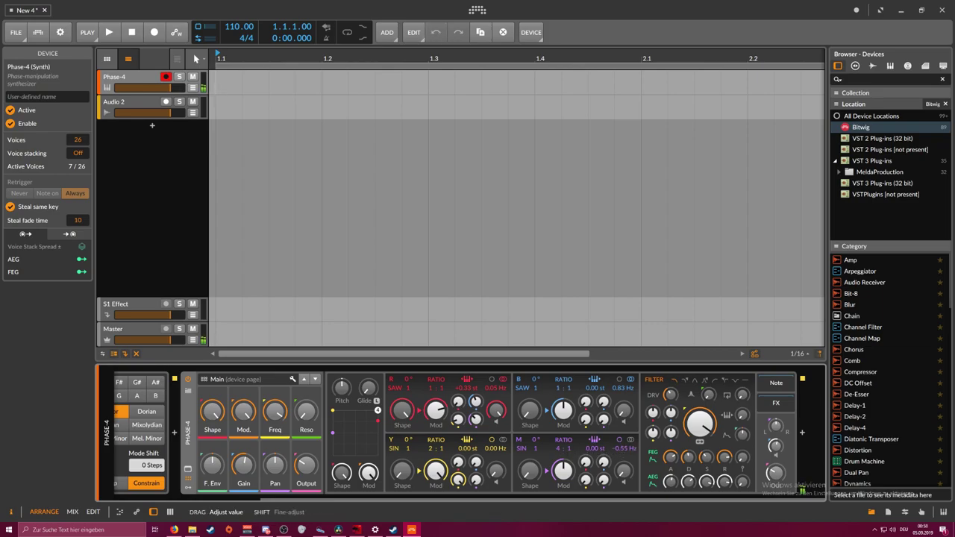
click(671, 482)
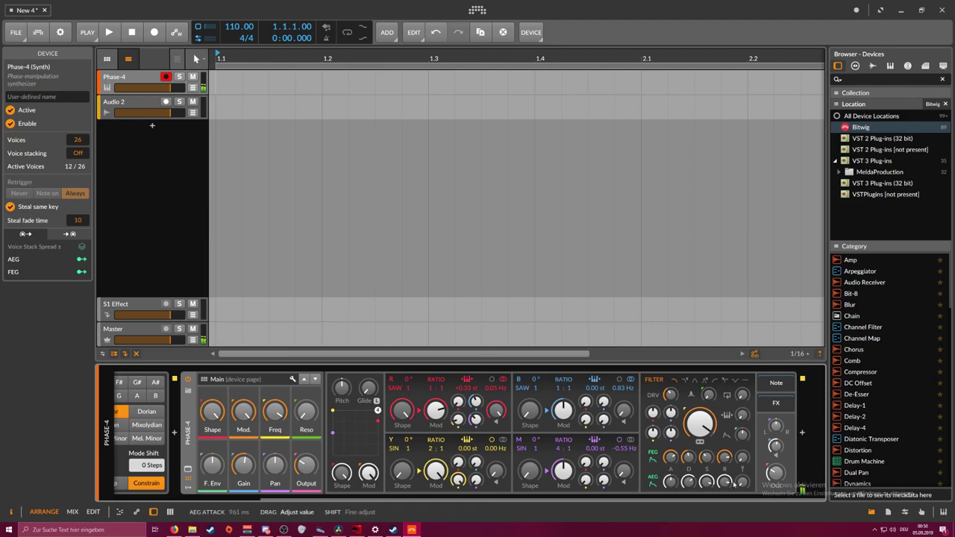
drag(775, 474, 775, 483)
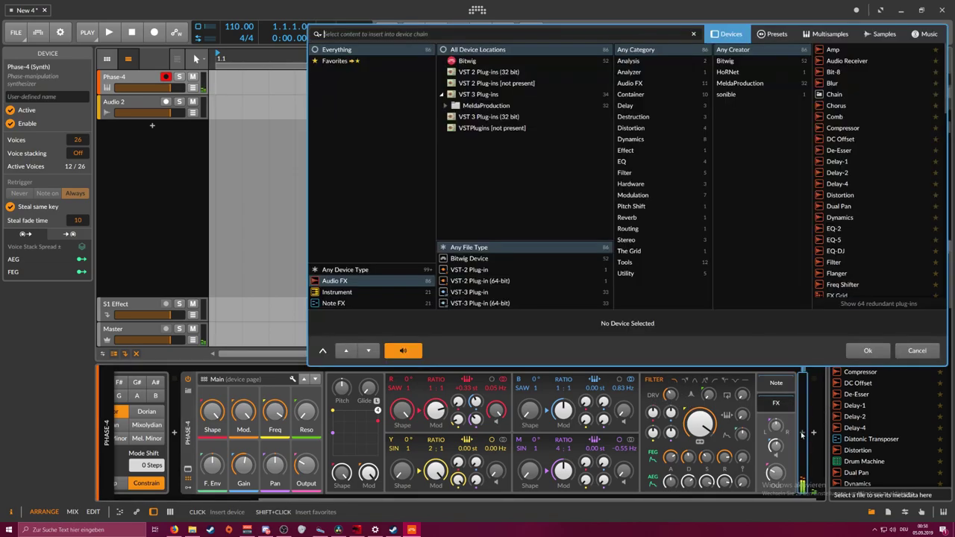
Insert a Reverb after Phase-4 and set its early reflections to Hall with a size of 199 %
click(802, 433)
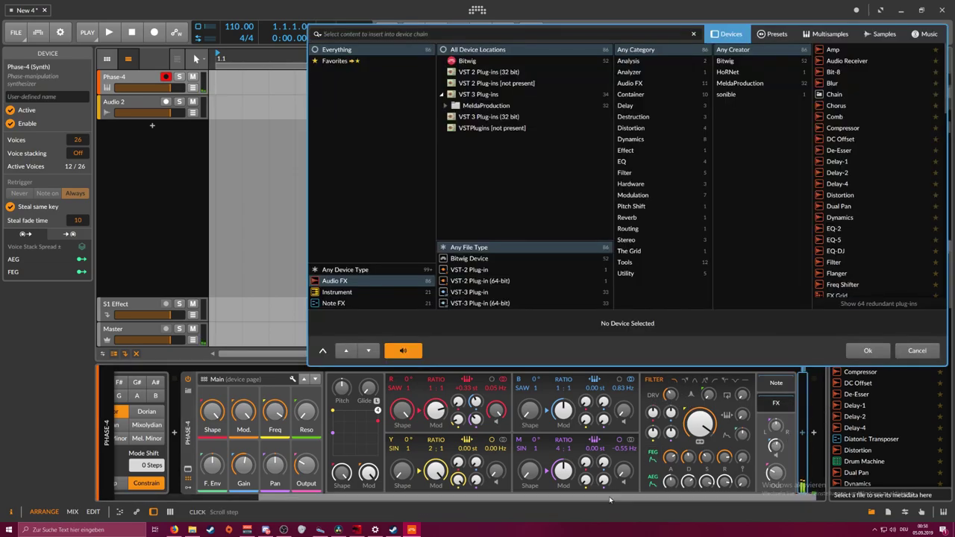
text(rever)
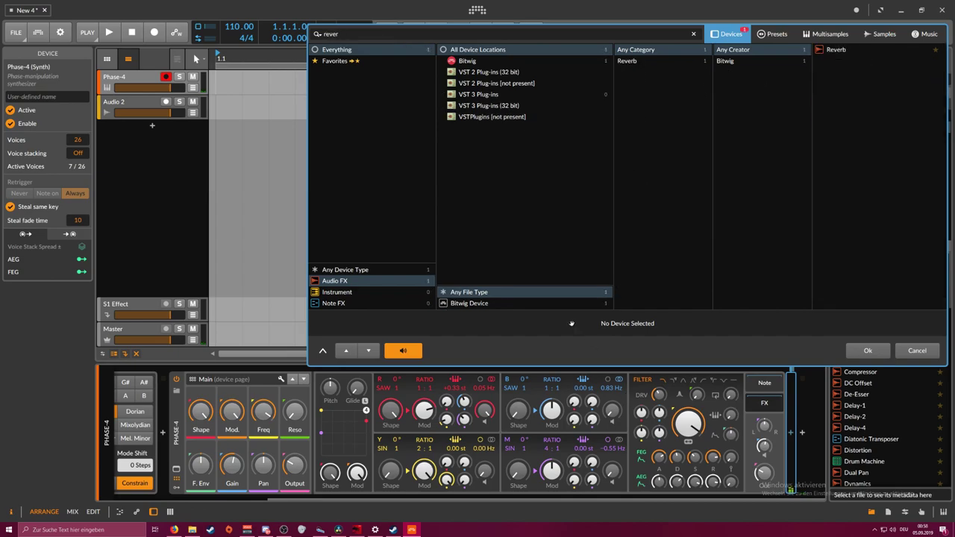
key(Return)
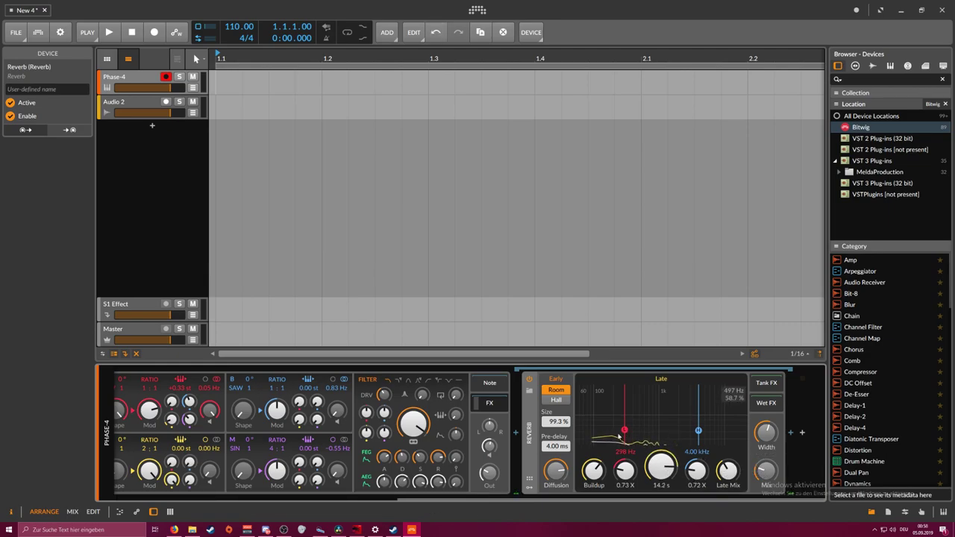
click(556, 400)
mouse_move(557, 421)
mouse_down()
mouse_move(557, 381)
mouse_move(561, 423)
mouse_up()
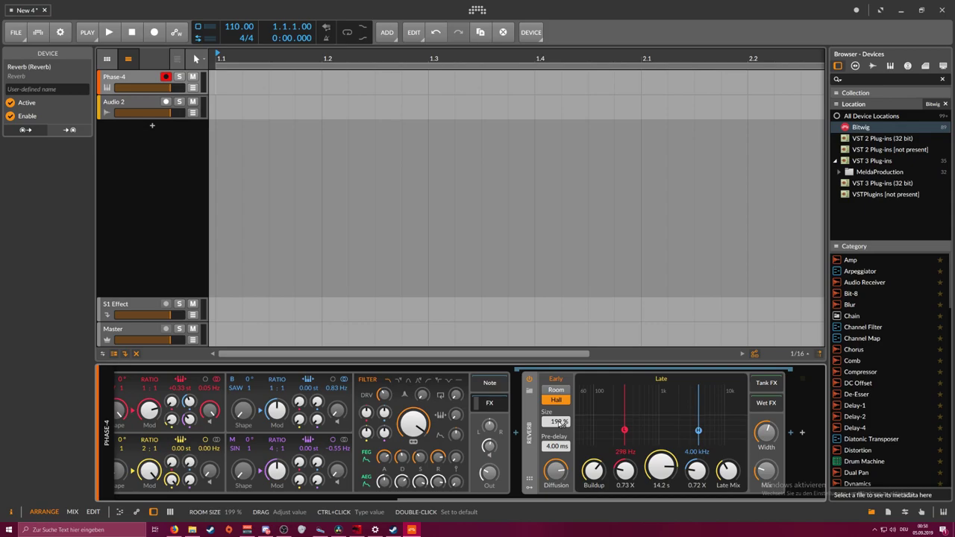
Collapse the Multi-Note and Diatonic Transposer devices in the chain
drag(448, 498, 165, 499)
double_click(135, 455)
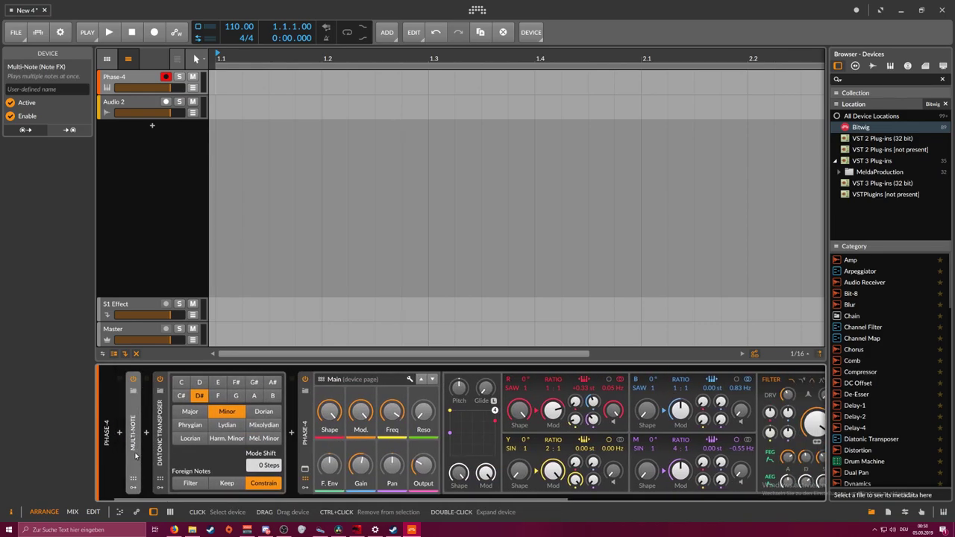
double_click(159, 450)
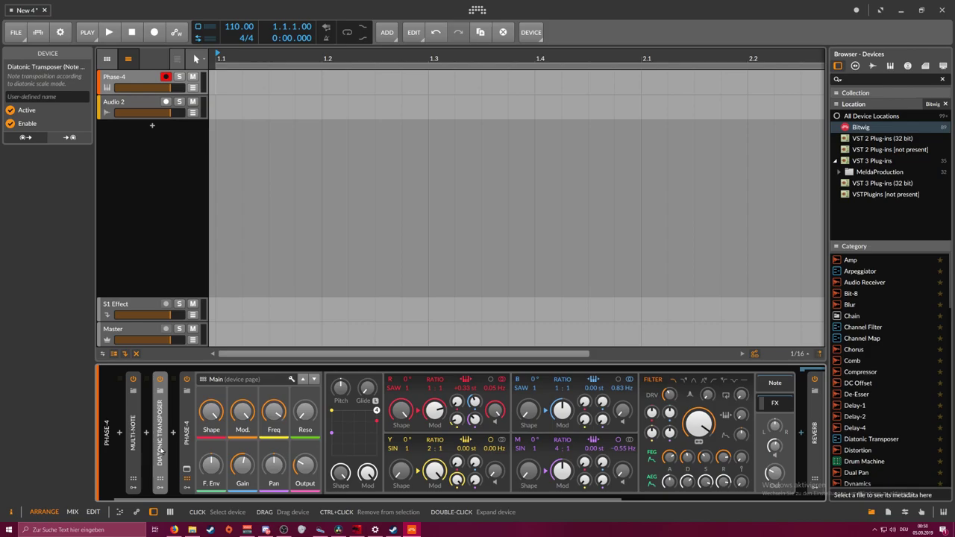
Shorten the Reverb's decay time to 11.1 s and balance its mix against Phase-4's output level
drag(279, 500, 552, 498)
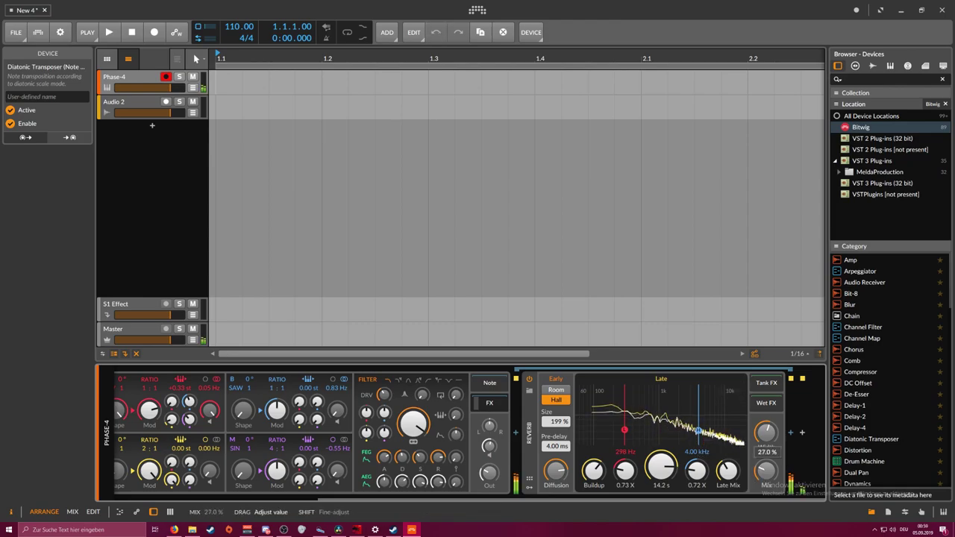
drag(655, 461, 655, 472)
drag(489, 472, 489, 469)
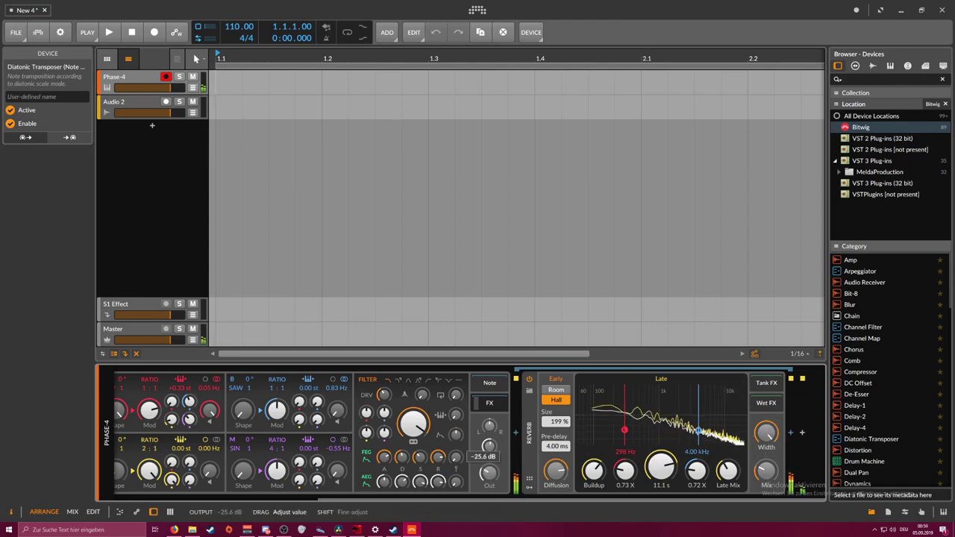
drag(489, 473, 489, 473)
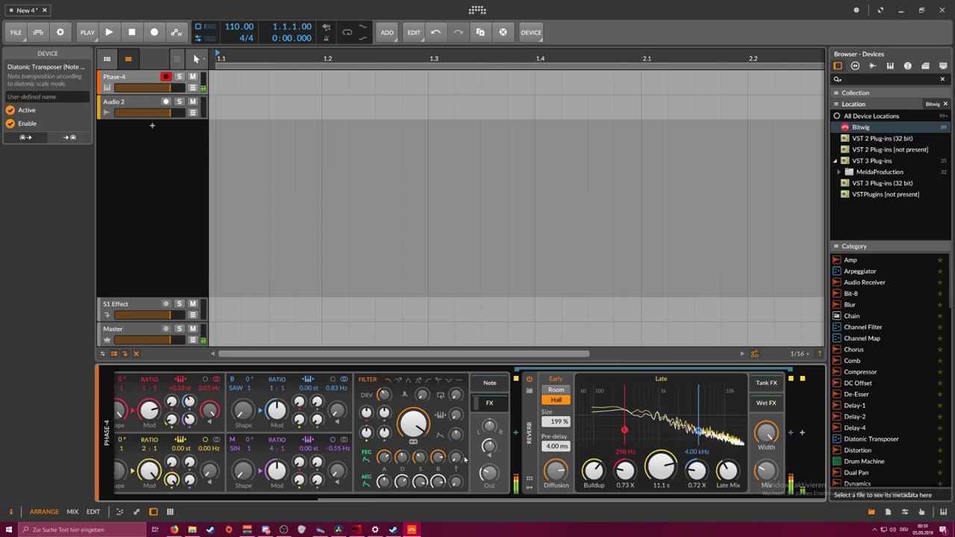
mouse_move(758, 478)
mouse_down()
mouse_move(758, 452)
mouse_move(766, 470)
mouse_up()
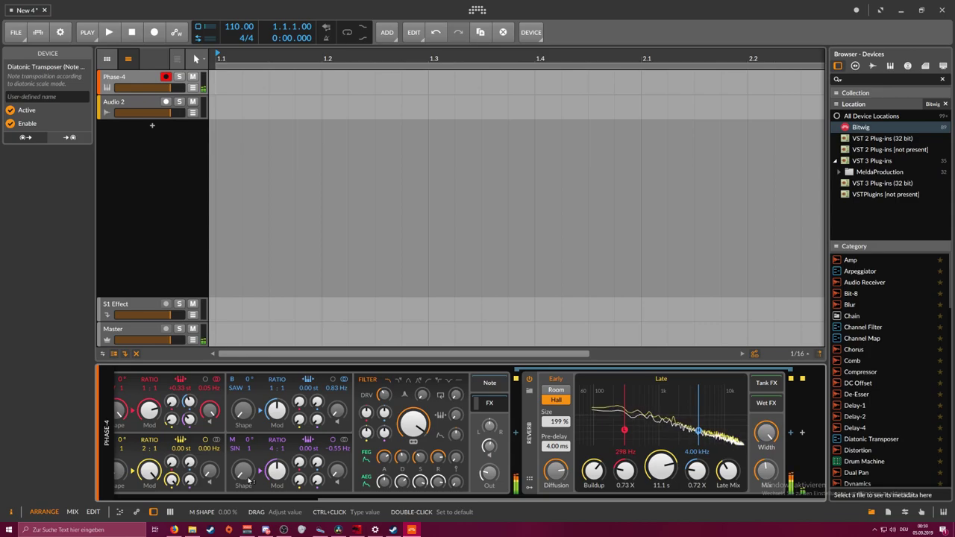
Expand Diatonic Transposer and Multi-Note, and set Multi-Note's second key offset to +15 and its fourth to +3
click(192, 499)
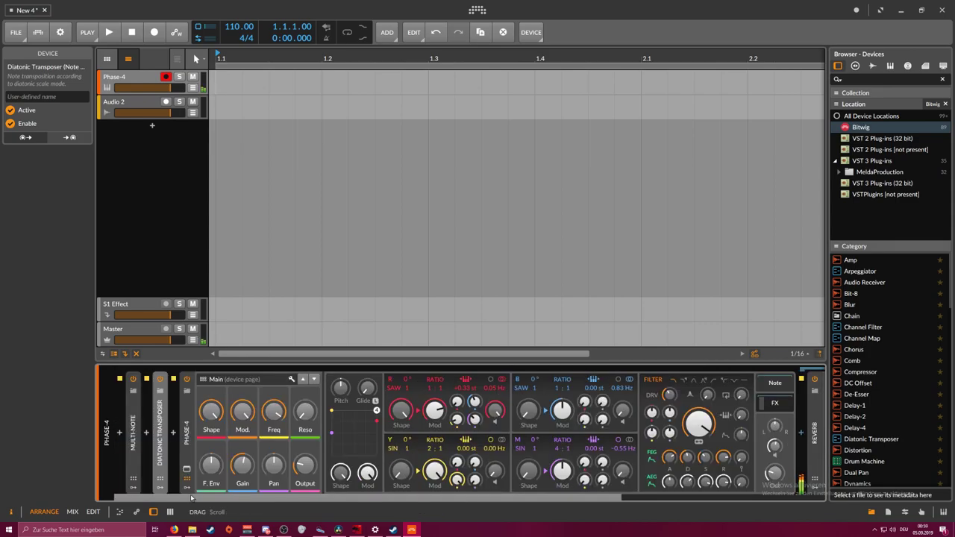
double_click(160, 452)
double_click(133, 455)
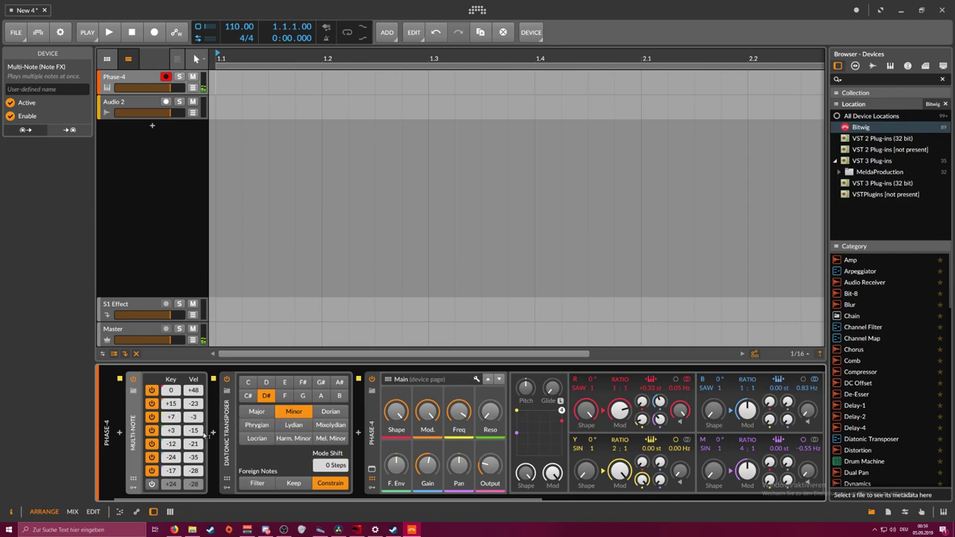
Lower the modulation of Phase-4's oscillator R by Y and fine-tune the synth's output level
scroll(333, 496, right, 2)
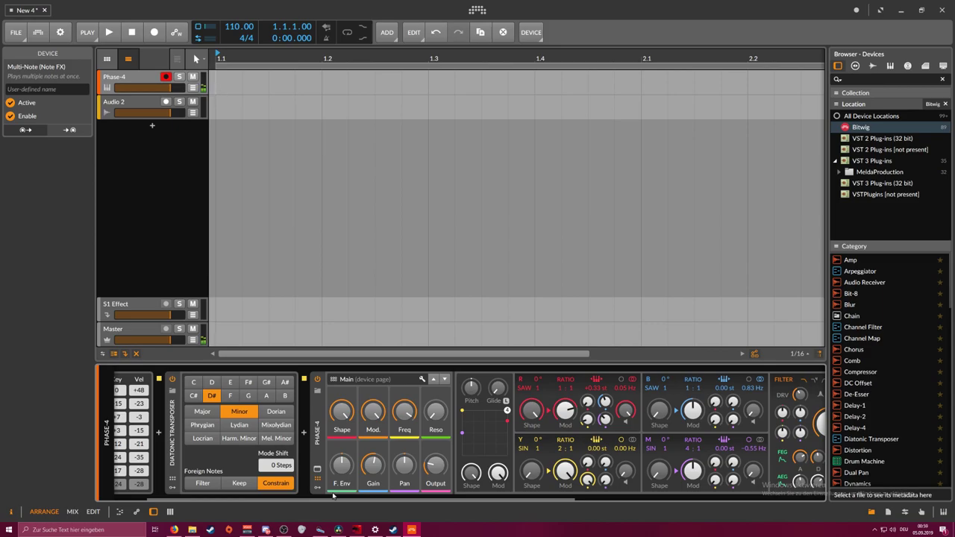
mouse_move(587, 422)
mouse_down()
mouse_move(604, 429)
mouse_move(586, 431)
mouse_up()
drag(455, 497, 636, 501)
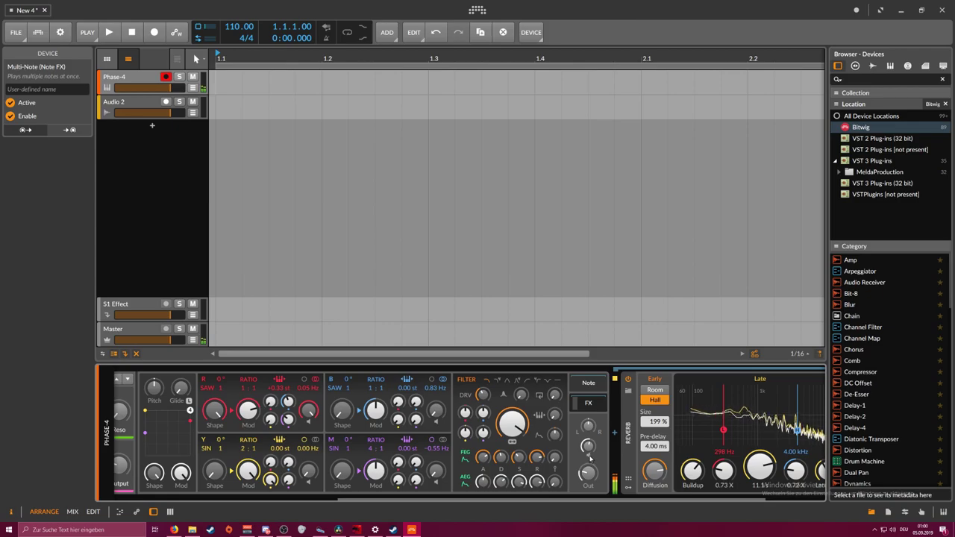
drag(590, 468, 589, 466)
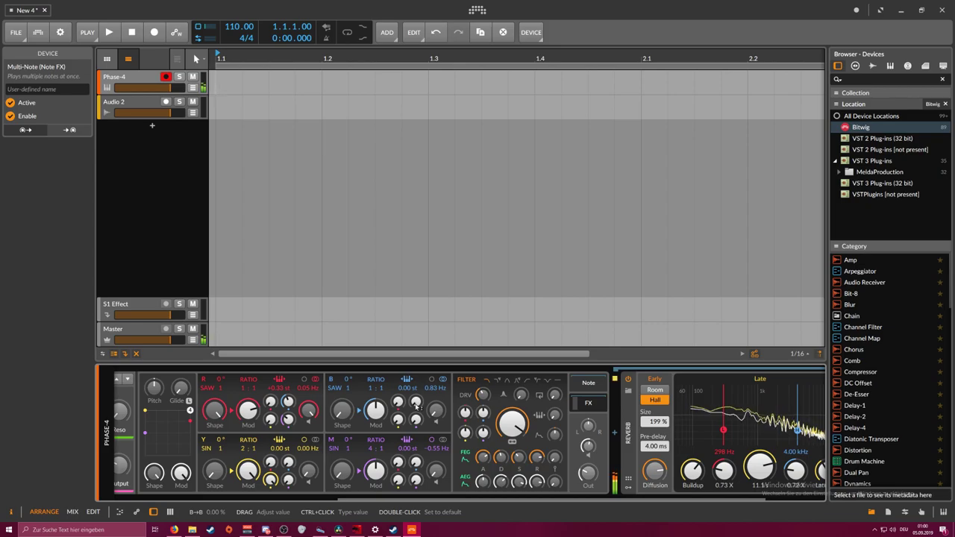
Wrap the Phase-4 device in an Instrument Layer container
drag(474, 497, 288, 497)
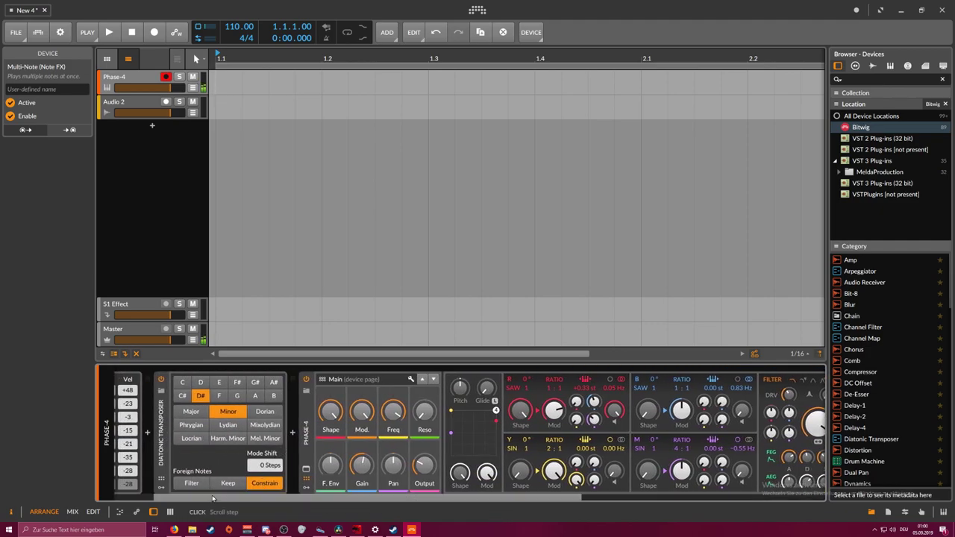
scroll(328, 448, up, 2)
click(367, 442)
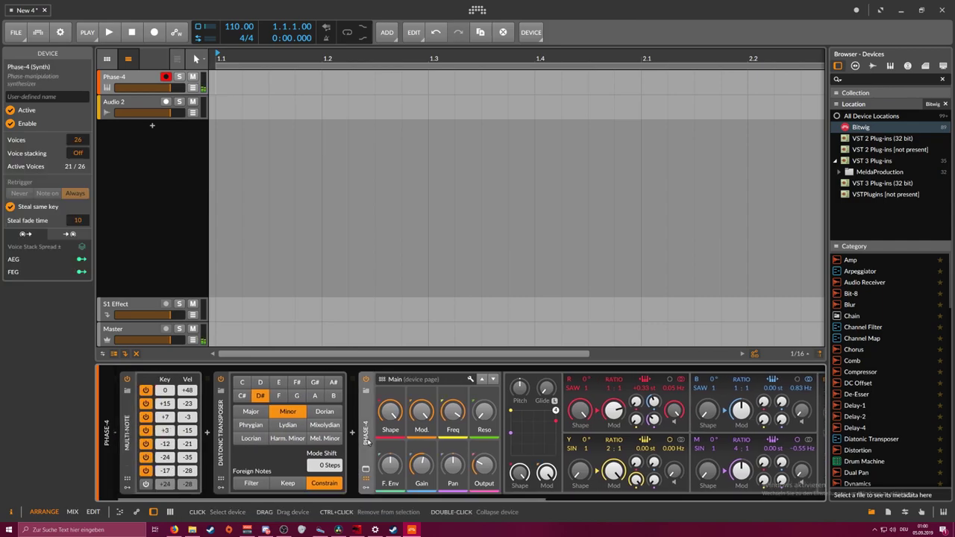
key(super)
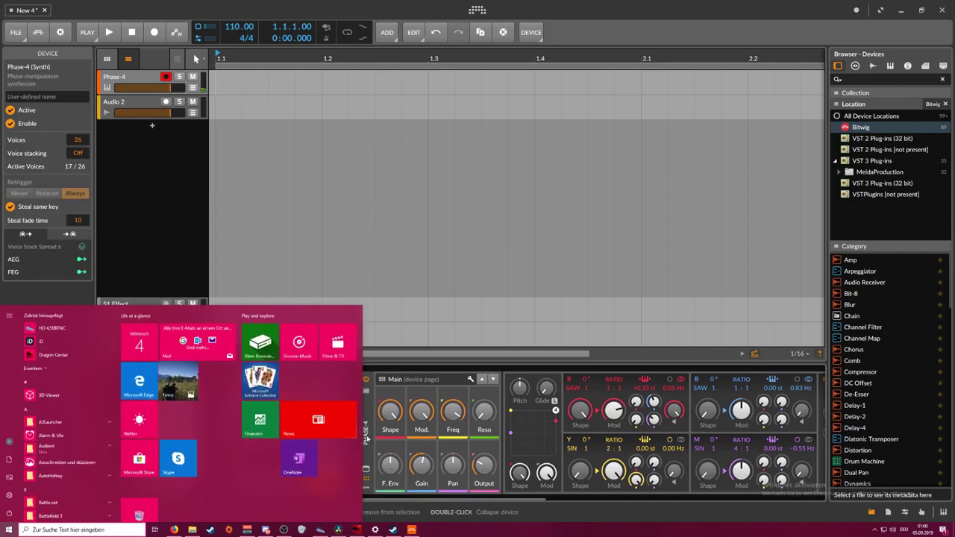
key(super)
click(353, 443)
click(364, 441)
key(Escape)
click(366, 439)
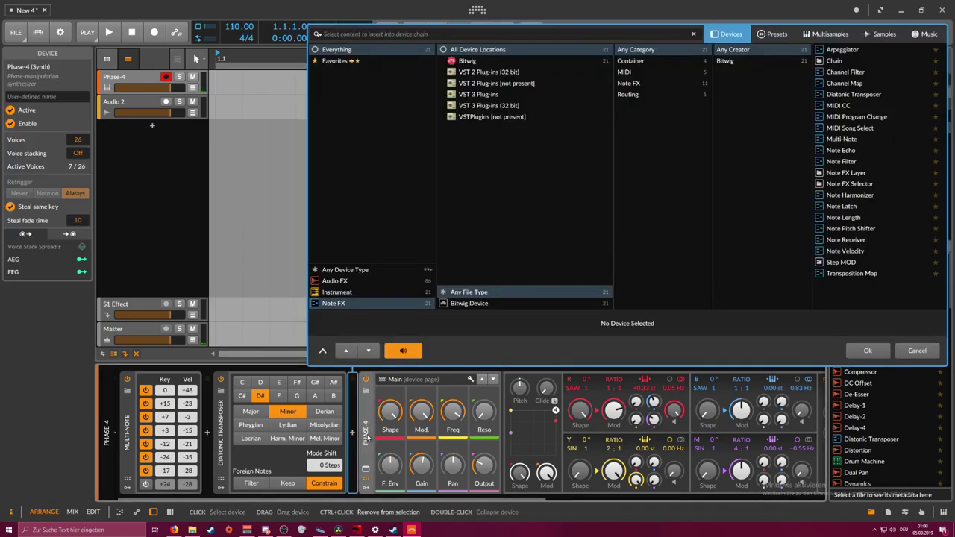
key(ctrl+g)
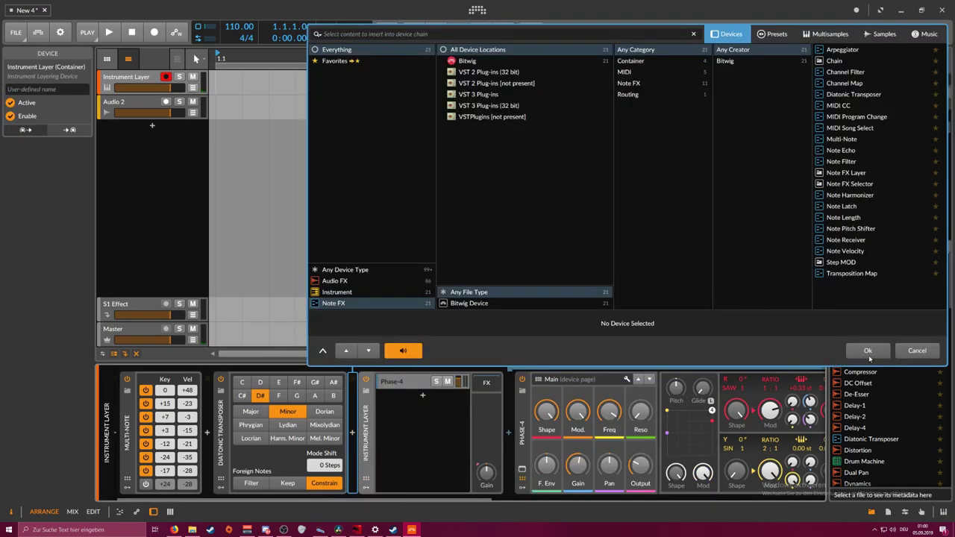
click(864, 355)
Add a second layer to the Instrument Layer with an Arpeggiator in it
click(425, 397)
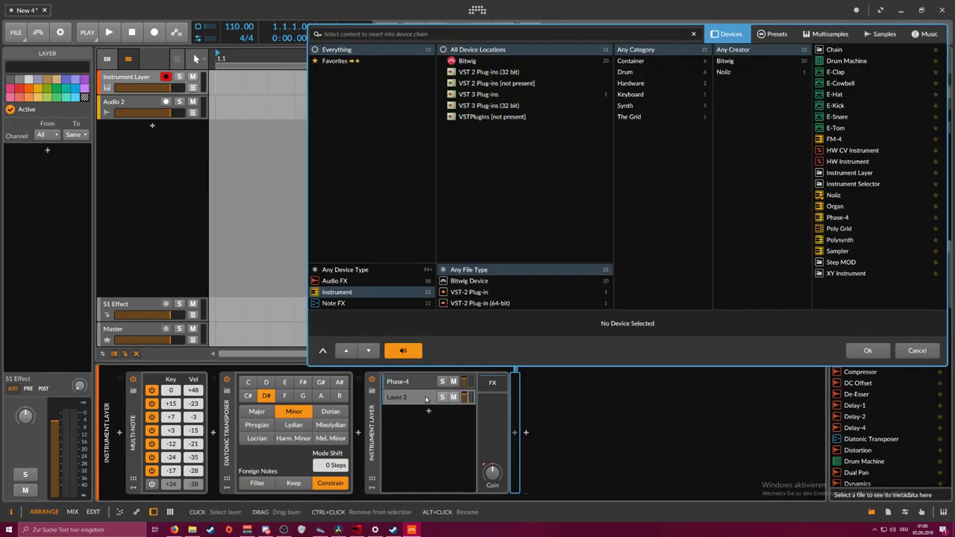
text(arp)
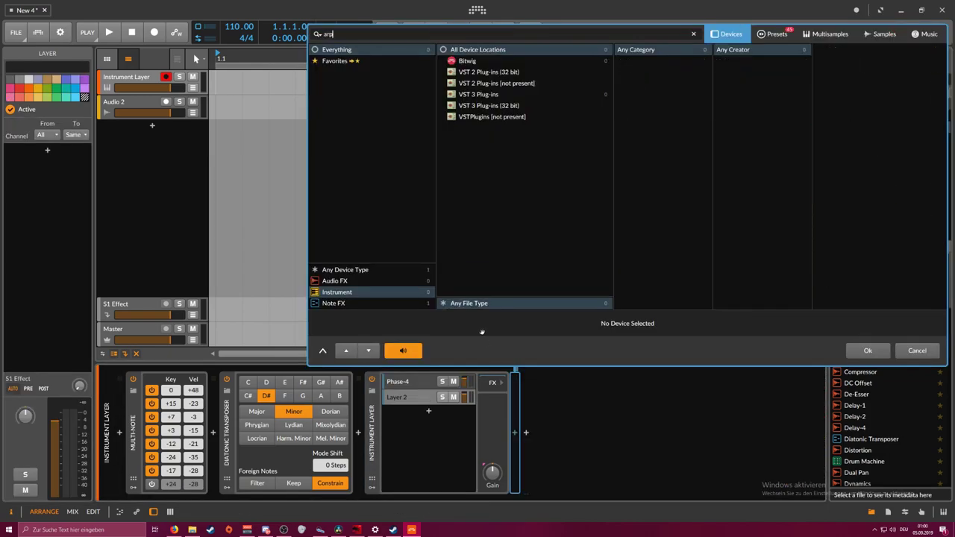
double_click(832, 51)
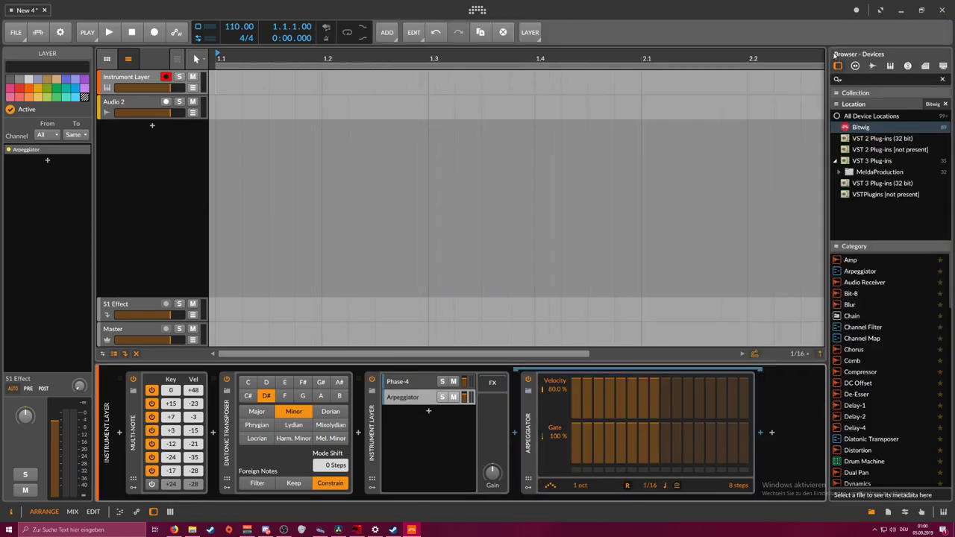
Insert a Polysynth after the Arpeggiator in the second layer
click(760, 432)
text(pol)
key(Down)
key(Down)
key(Return)
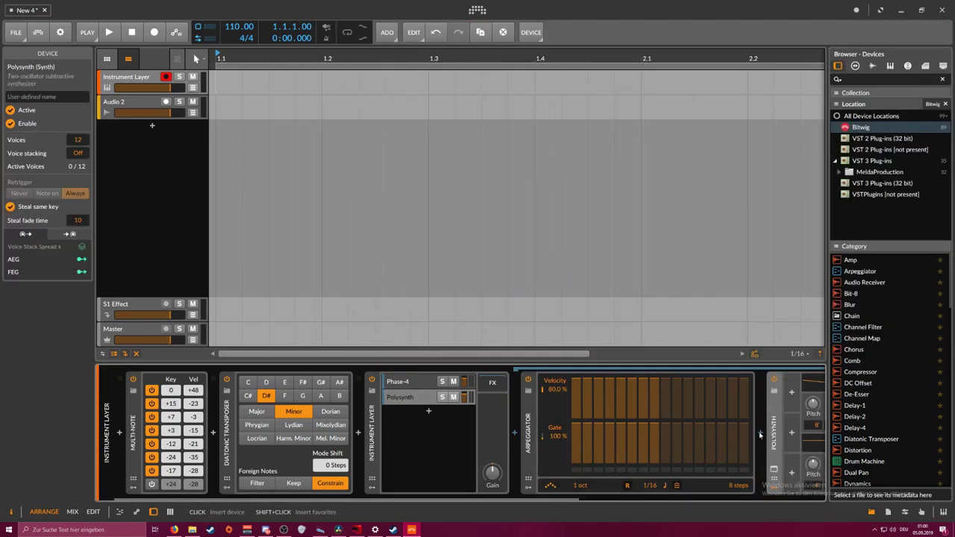
Lower Polysynth's output to about -11.7 dB and switch the Arpeggiator to the ascending note pattern
drag(580, 501, 833, 497)
drag(764, 475, 764, 482)
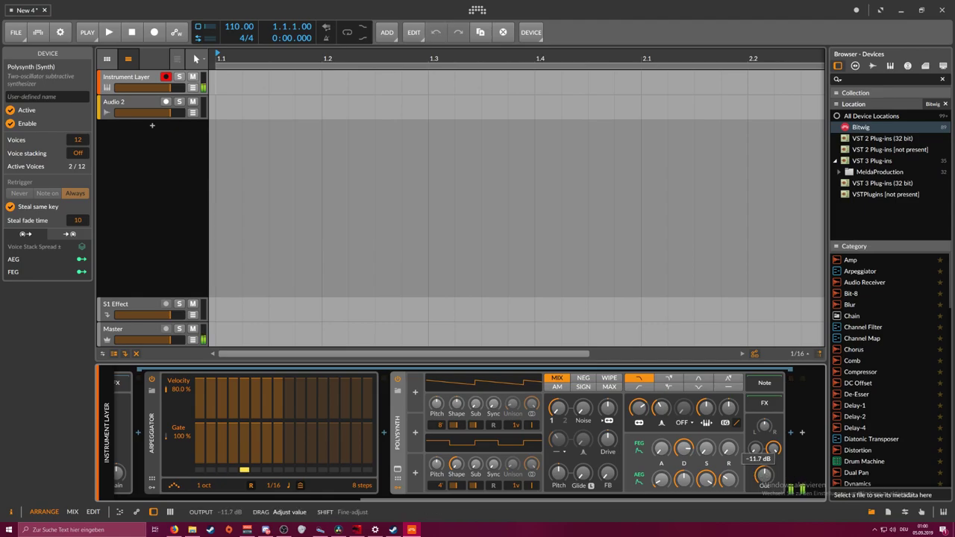
mouse_move(174, 486)
mouse_down()
mouse_move(174, 495)
mouse_move(179, 486)
mouse_up()
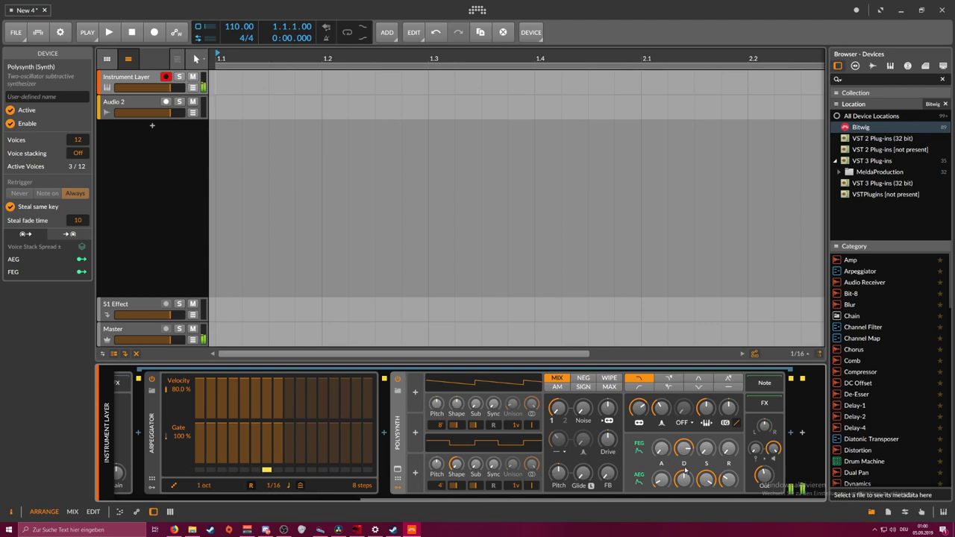
Adjust Polysynth's filter envelope decay and amplitude envelope sustain
drag(683, 448, 684, 448)
drag(706, 480, 706, 480)
drag(684, 448, 683, 447)
Give Polysynth's oscillator 1 two unison voices with more spread, and lower the filter cutoff to about 815 Hz
drag(516, 425, 512, 407)
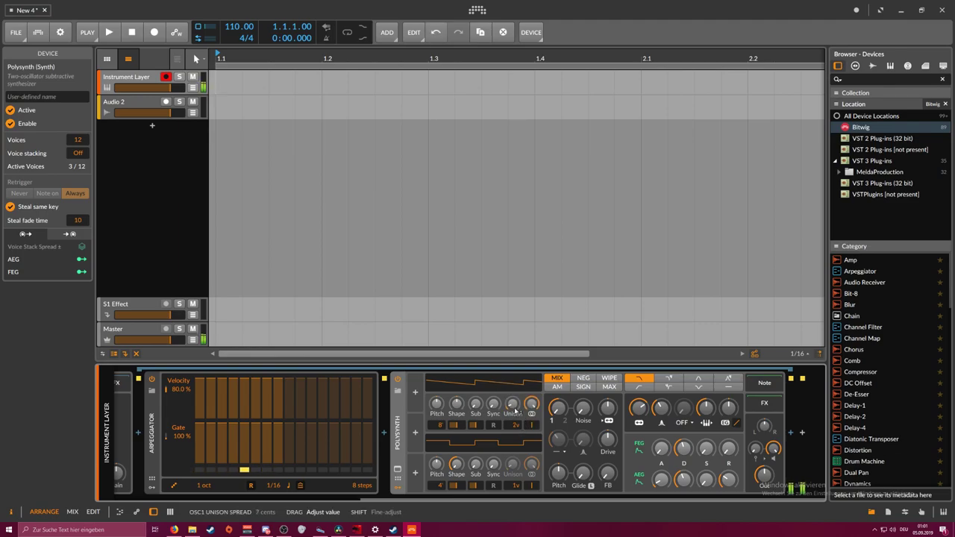
drag(609, 407, 639, 422)
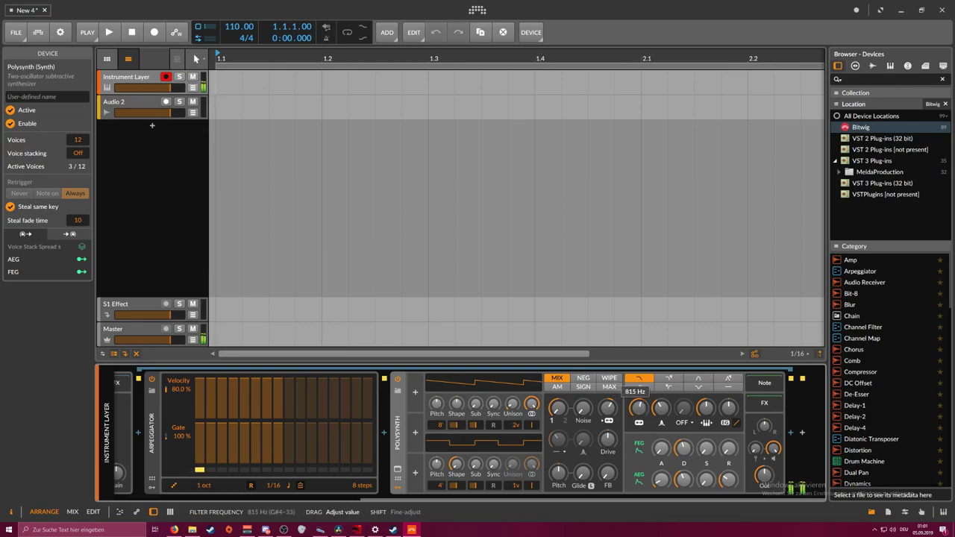
drag(762, 475, 763, 476)
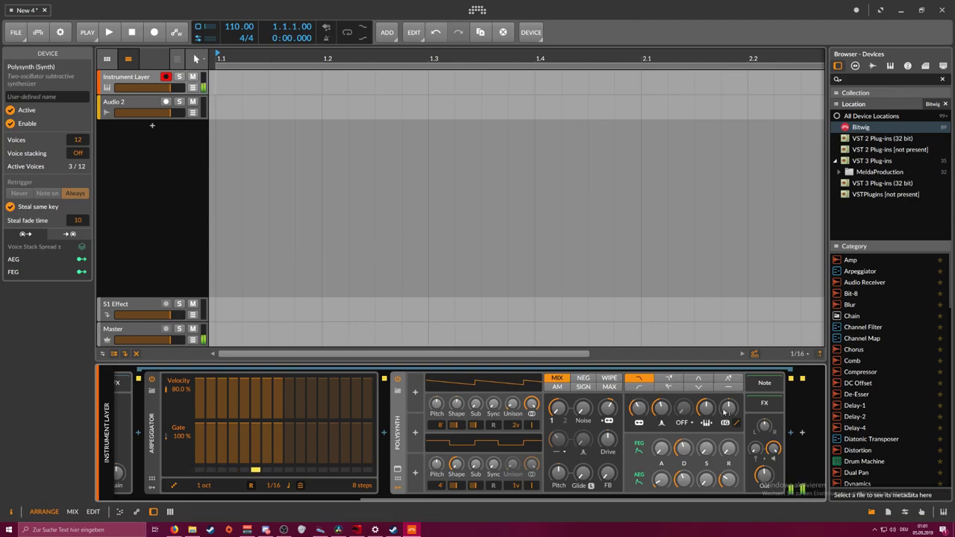
Examine the device chains of the Polysynth and Phase-4 layers inside the nested Instrument Layer
drag(583, 497, 420, 507)
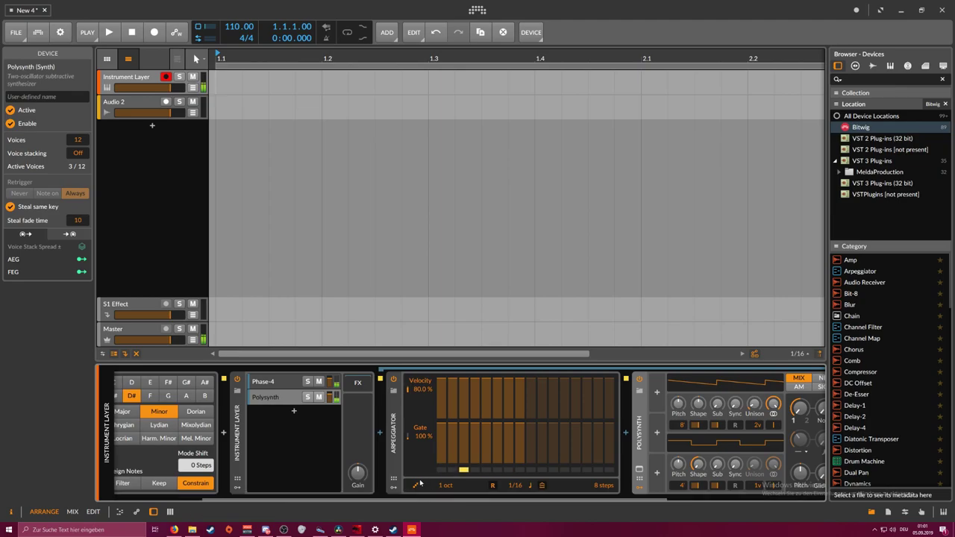
drag(415, 499, 589, 499)
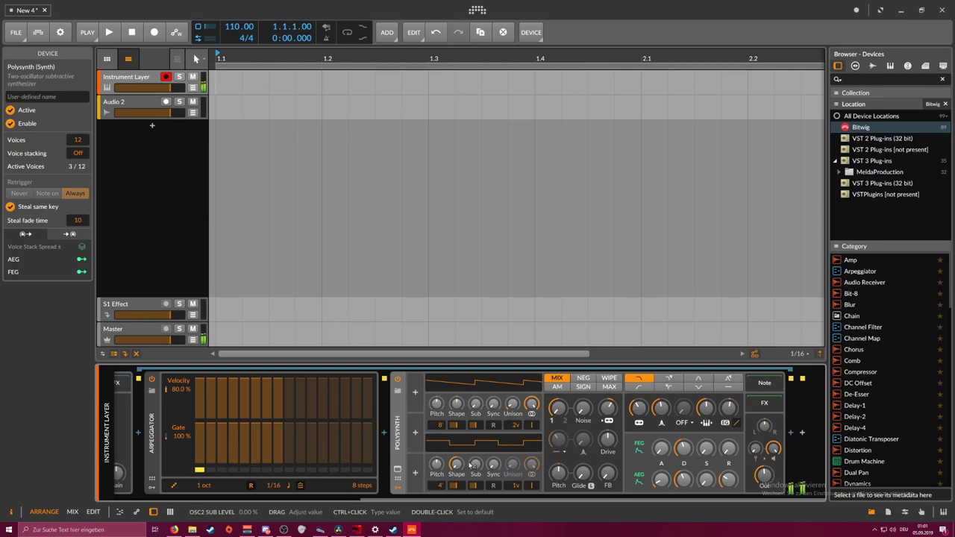
drag(457, 499, 209, 500)
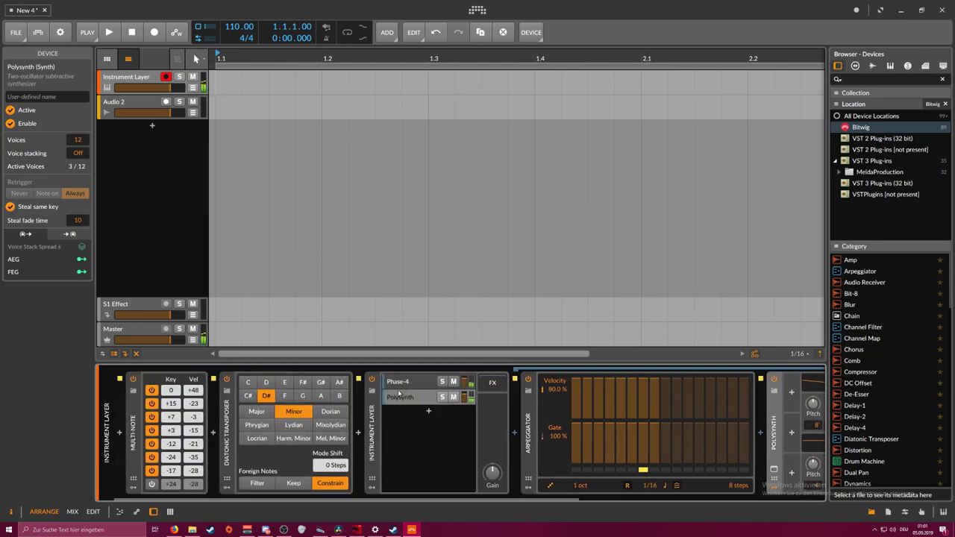
click(399, 387)
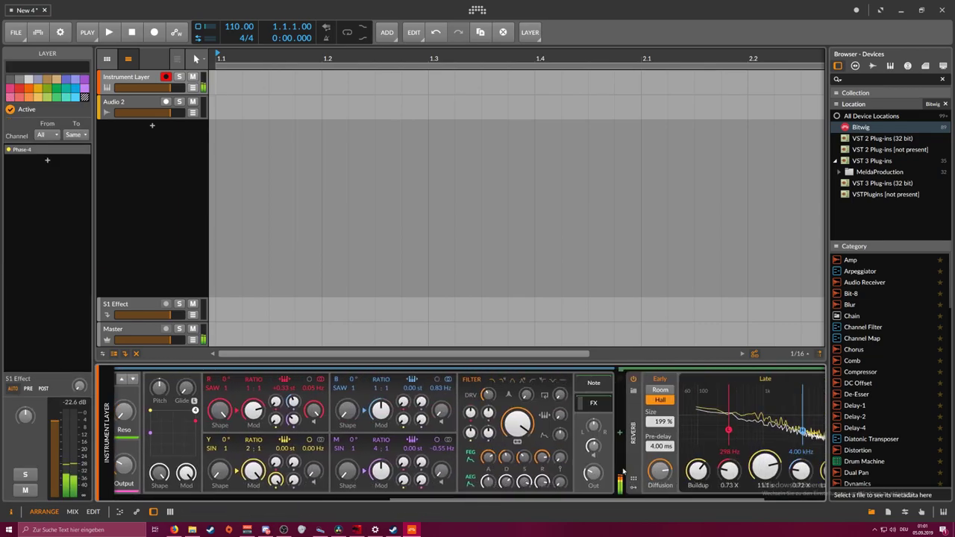
drag(581, 499, 340, 499)
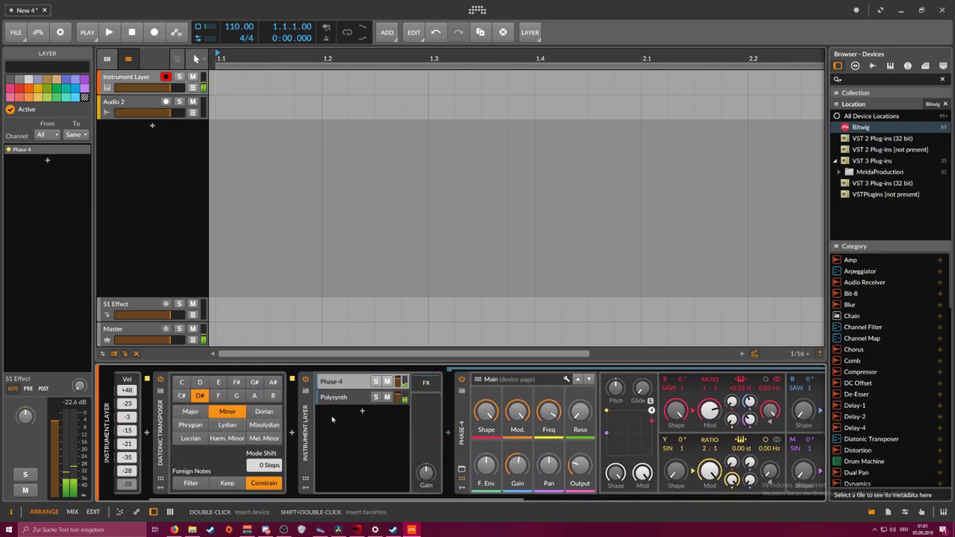
Slightly adjust the filter envelope's decay and amount on the Polysynth layer
click(340, 398)
drag(496, 499, 718, 500)
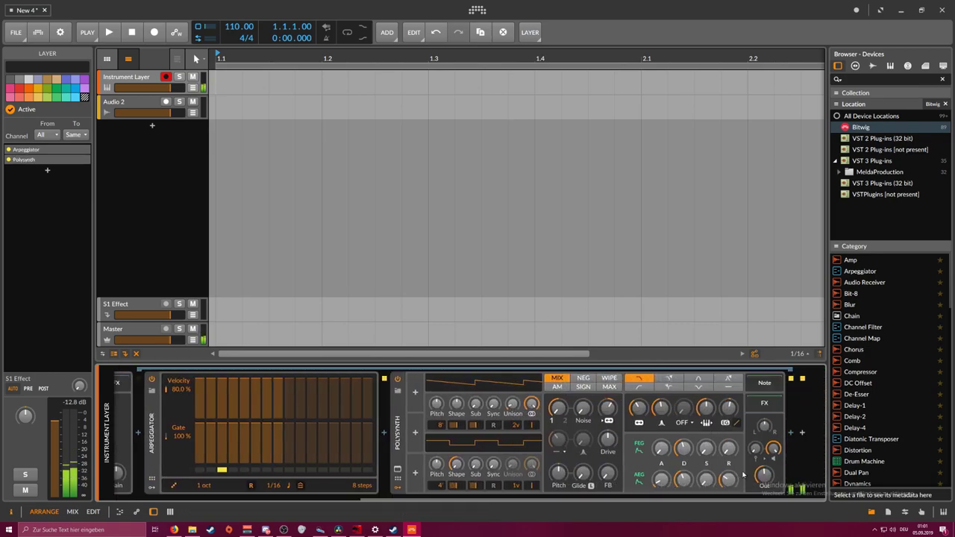
mouse_move(685, 450)
mouse_down()
mouse_move(685, 441)
mouse_move(685, 454)
mouse_up()
drag(729, 410, 729, 407)
Try out a Delay-2 effect after the Polysynth and delete it
click(791, 437)
text(delay)
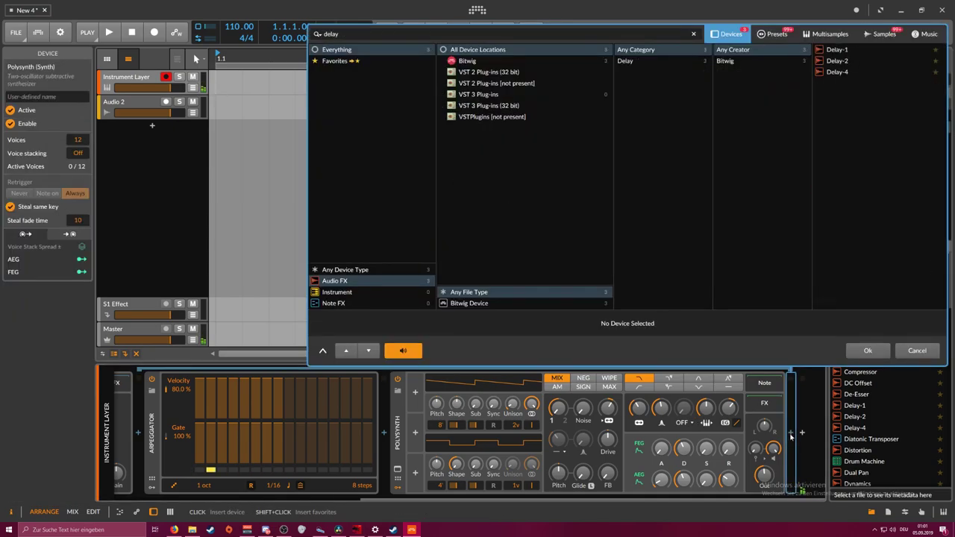
key(Return)
click(752, 498)
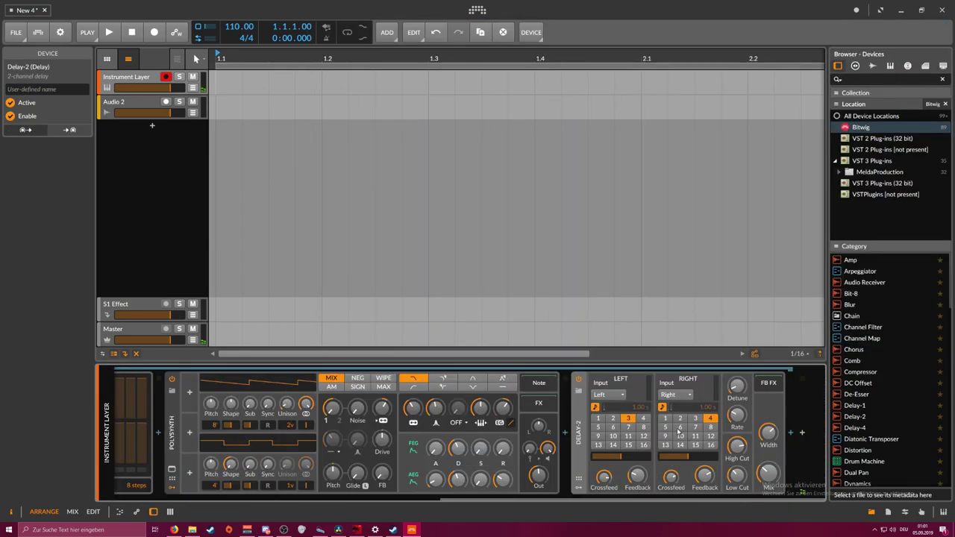
key(Delete)
Insert a Reverb device after the Polysynth in its layer
click(793, 436)
text(rever)
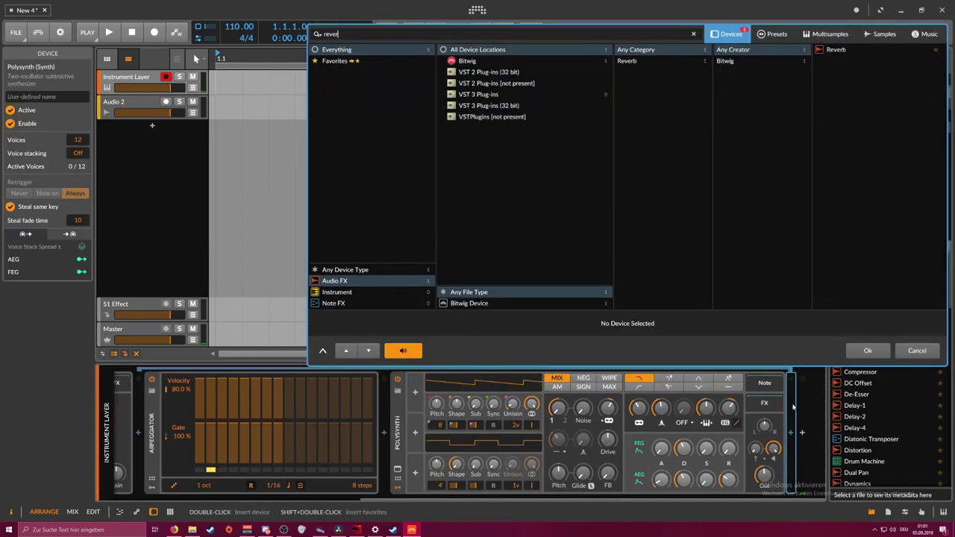
key(Return)
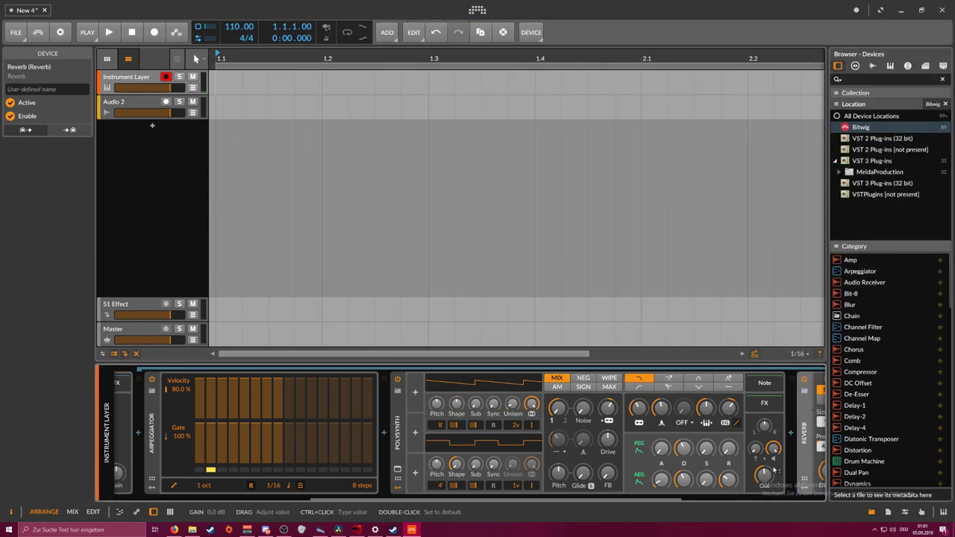
click(765, 476)
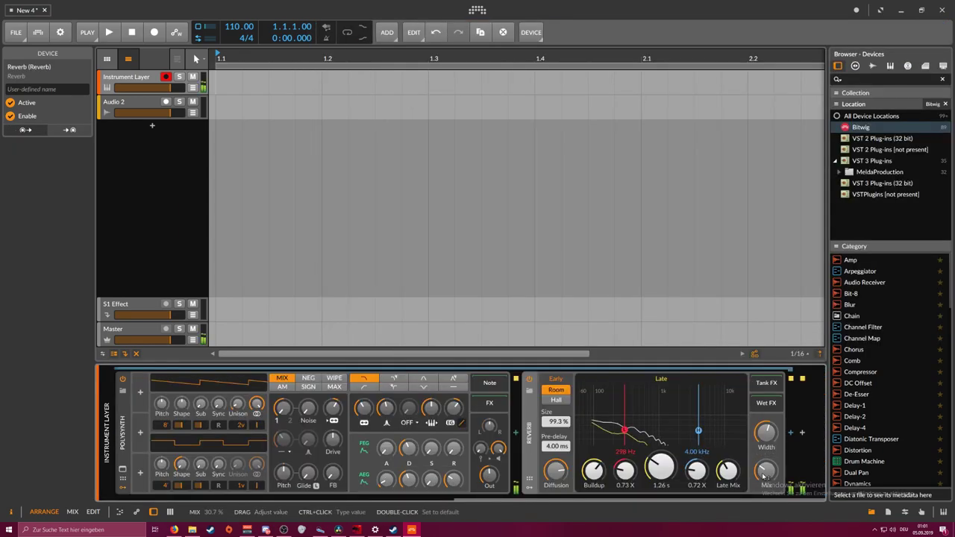
Set the new reverb to Hall with 200 % size and a 14.5 s decay time, and adjust its width and mix
click(770, 432)
click(556, 400)
drag(661, 467, 661, 440)
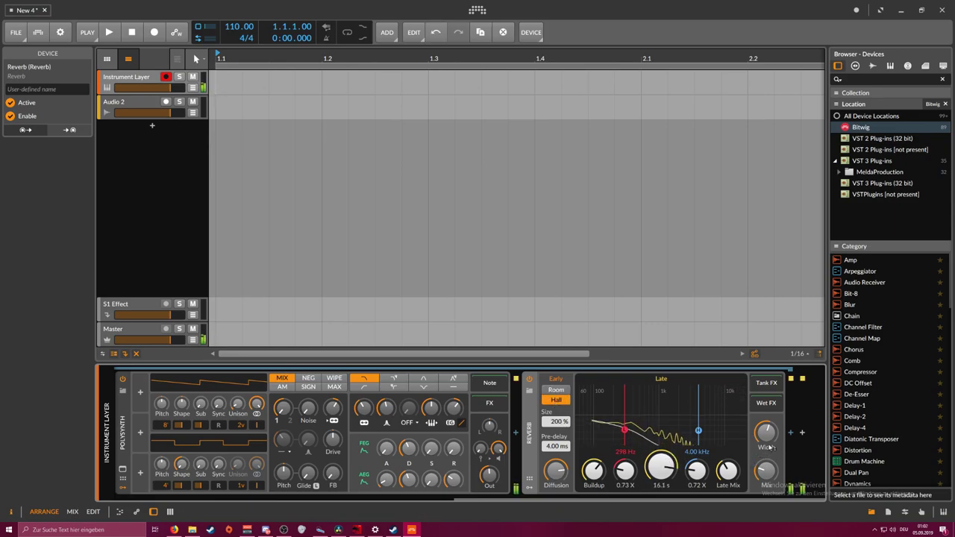
click(767, 404)
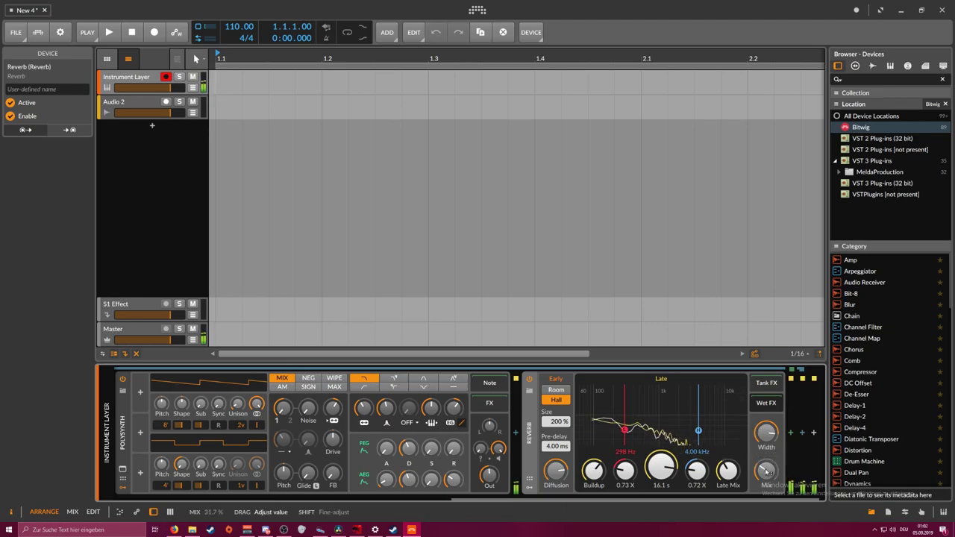
drag(544, 498, 553, 498)
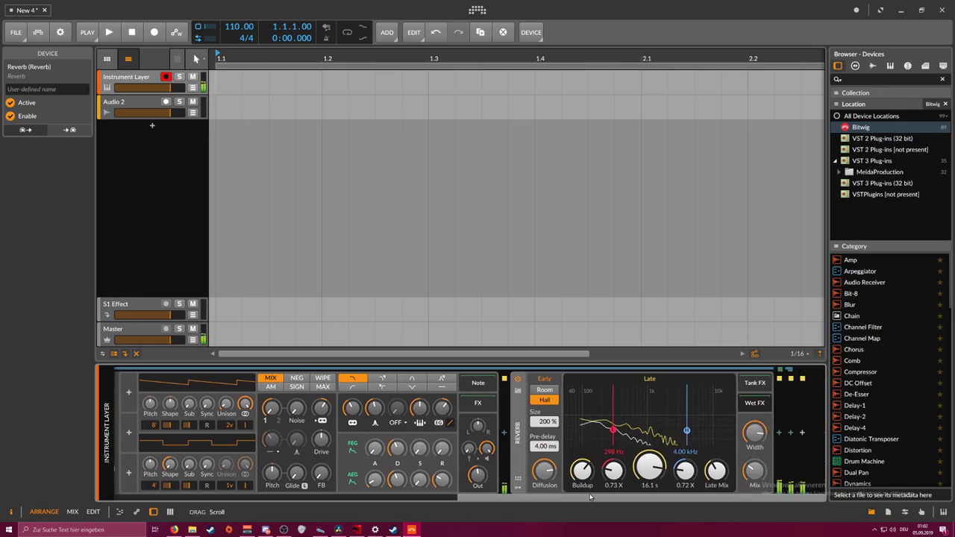
drag(651, 466, 650, 470)
drag(753, 460, 753, 470)
Insert an EQ-2 device into the reverb's Wet FX chain
click(756, 410)
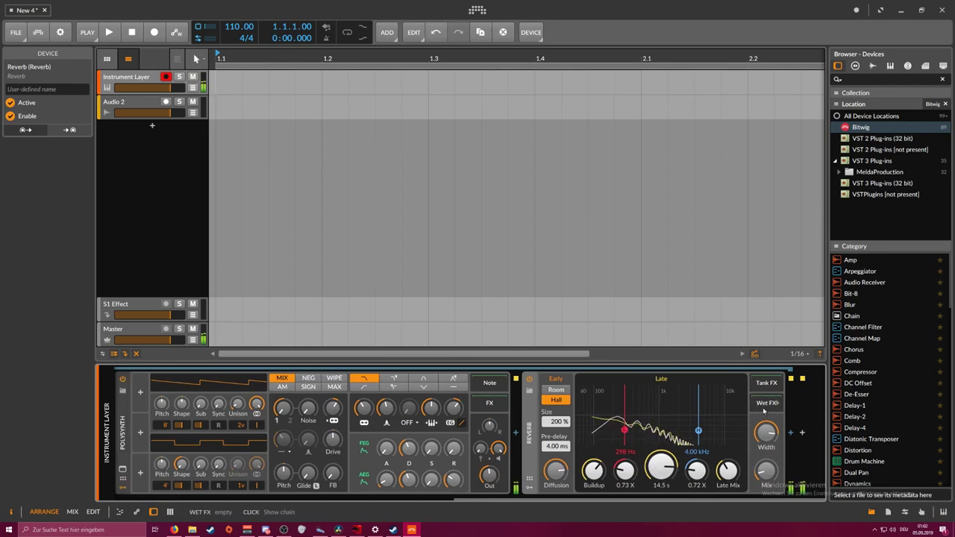
click(758, 410)
drag(786, 497, 803, 489)
click(779, 433)
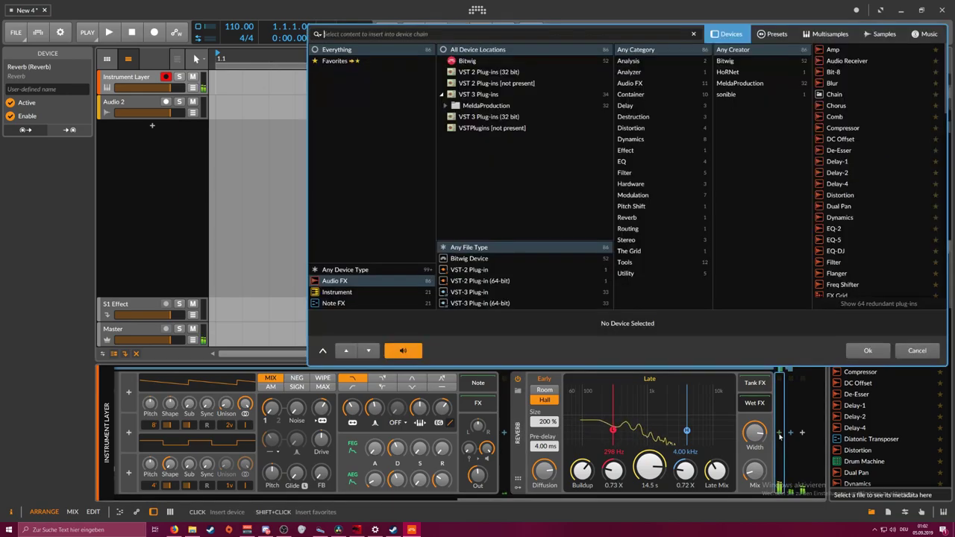
text(eq)
key(Return)
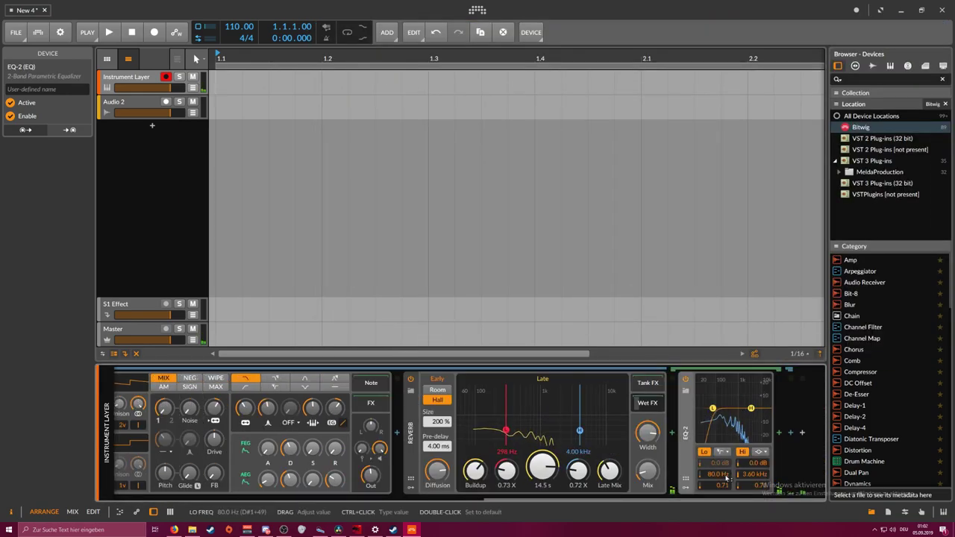
Raise the EQ-2's low frequency to about 779 Hz and fine-tune the reverb mix
drag(720, 475, 721, 443)
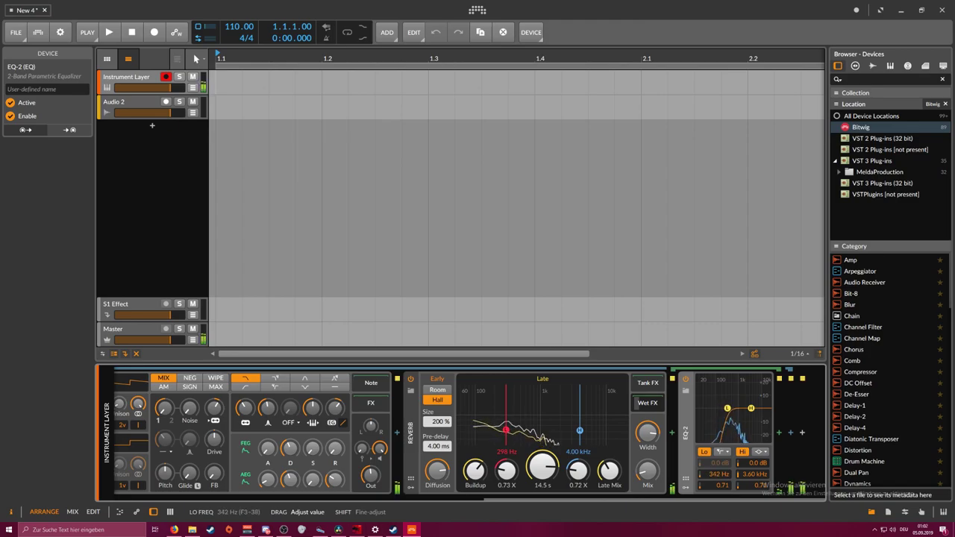
drag(720, 442, 720, 426)
drag(649, 471, 648, 470)
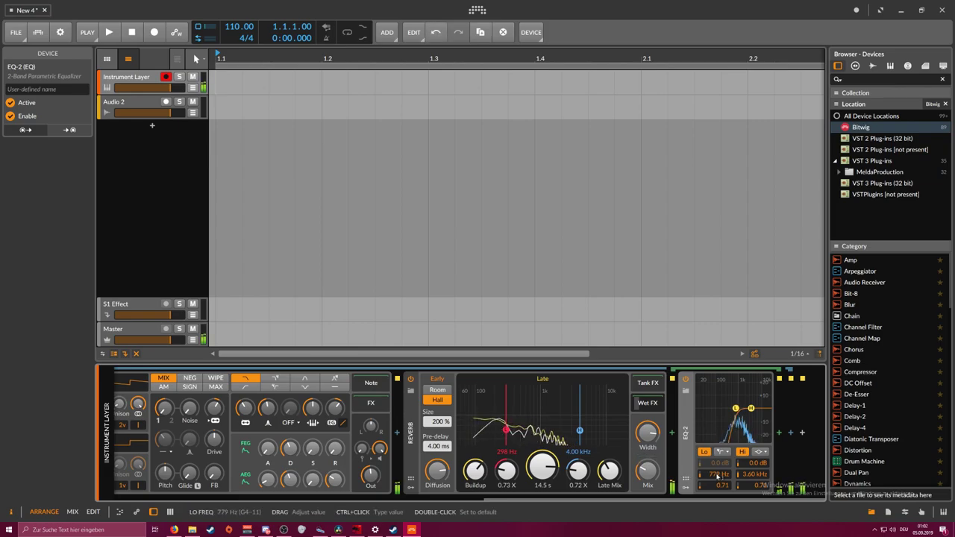
Lower the filter frequency of the Phase-4 synth in the Phase-4 layer
drag(589, 499, 250, 501)
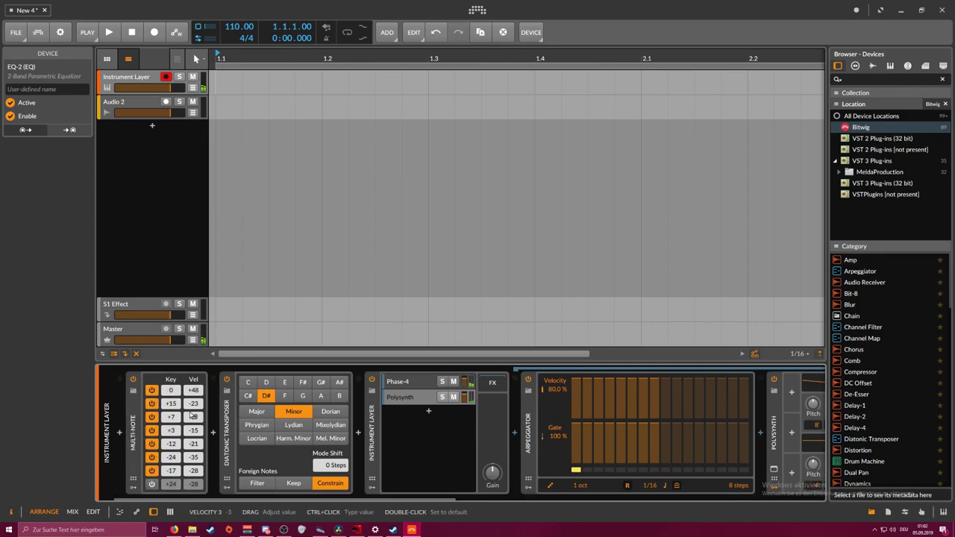
drag(226, 499, 247, 489)
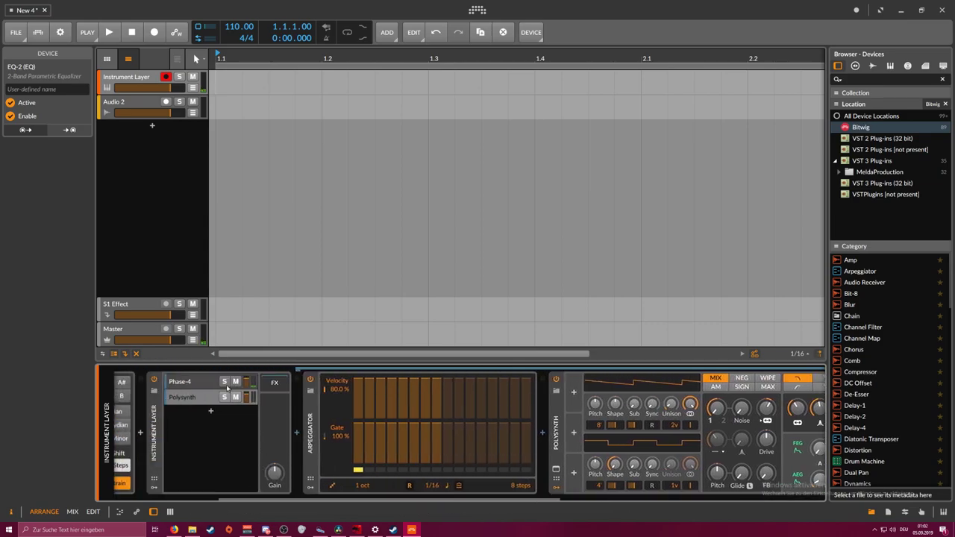
click(196, 382)
drag(370, 499, 591, 494)
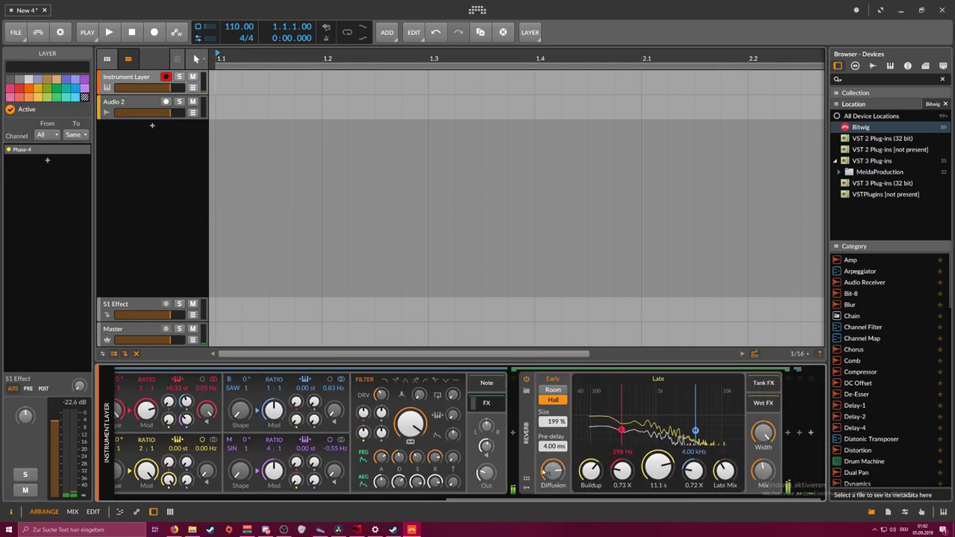
drag(410, 424, 410, 470)
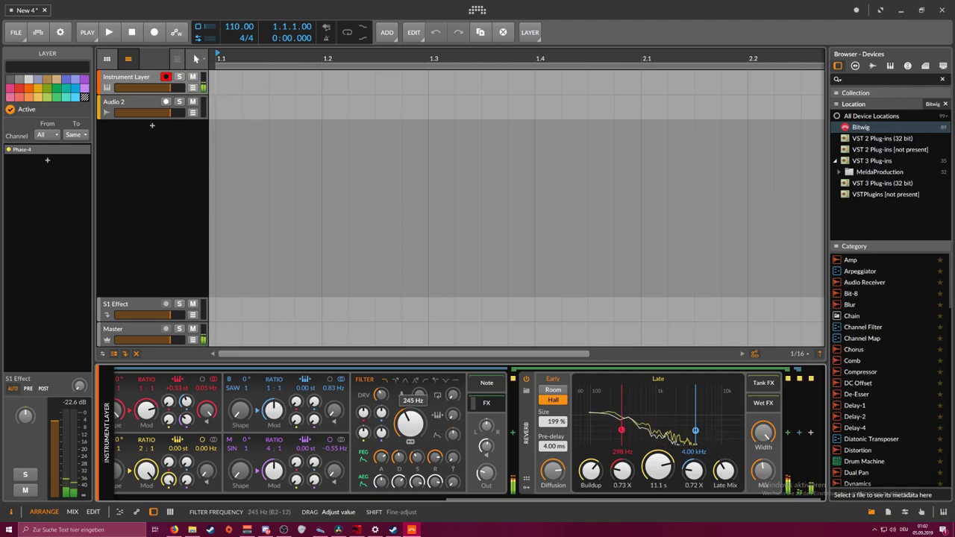
drag(410, 425, 410, 395)
Duplicate the Polysynth layer in the nested Instrument Layer
scroll(420, 428, left, 5)
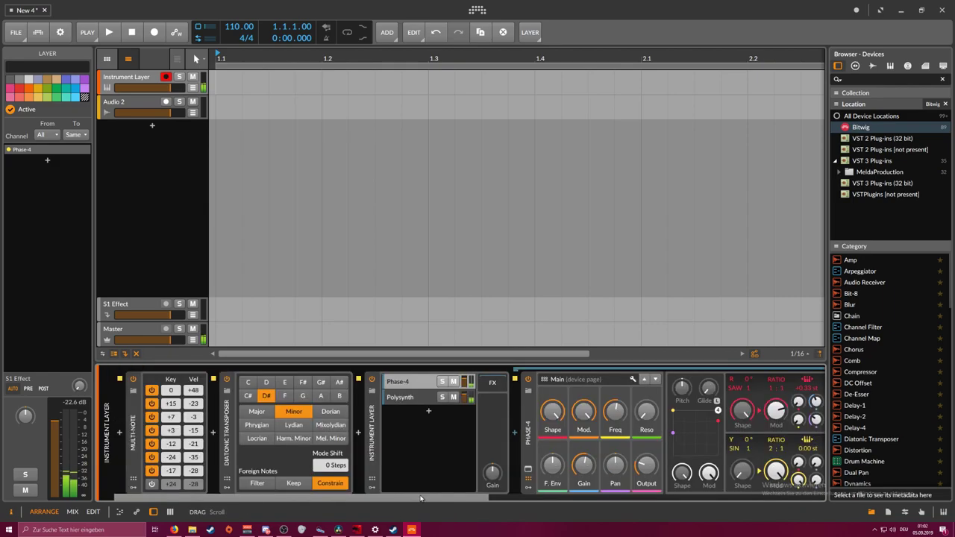
click(418, 398)
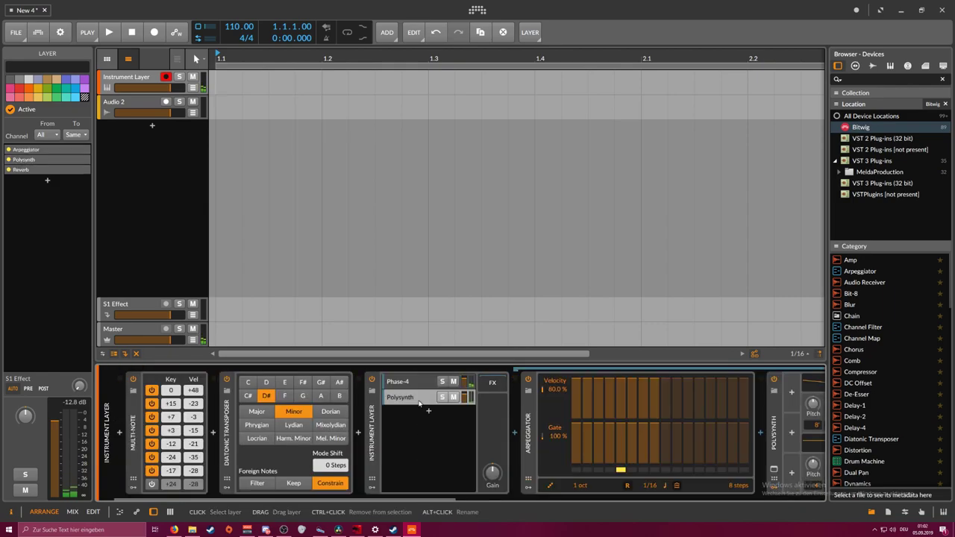
key(ctrl+d)
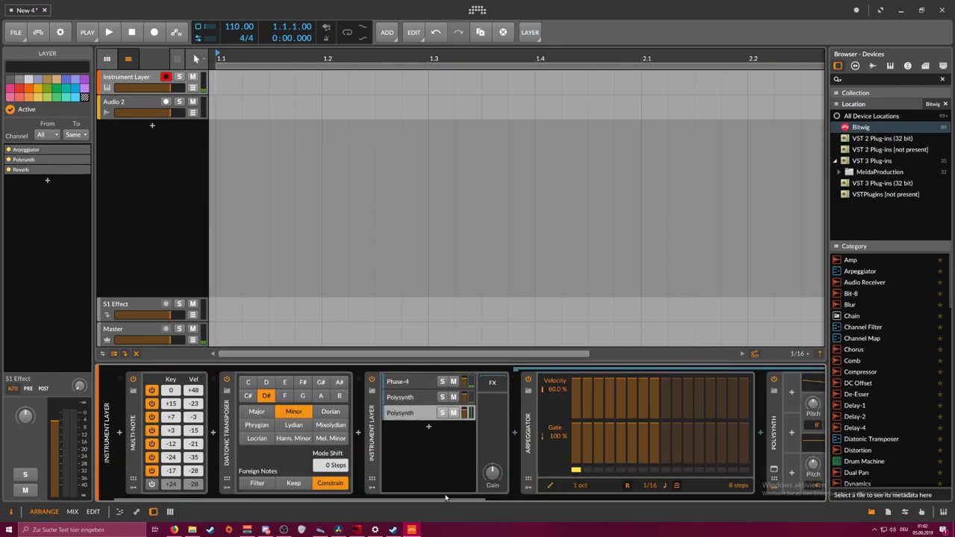
Set the duplicated layer's arpeggiator to a 1/32 rate and 2 octaves, and its Polysynth oscillator 1 to the 4' octave
scroll(446, 498, right, 4)
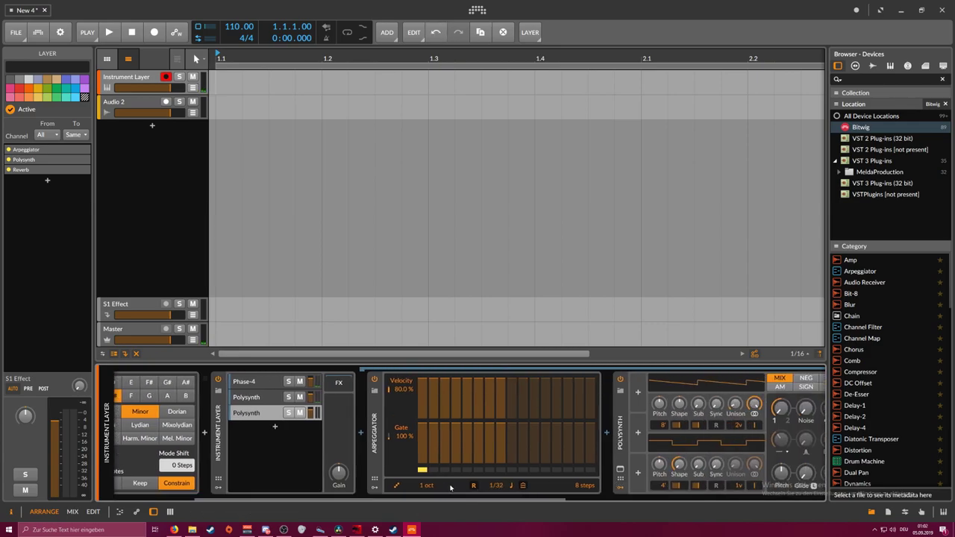
drag(425, 486, 425, 471)
scroll(425, 498, right, 5)
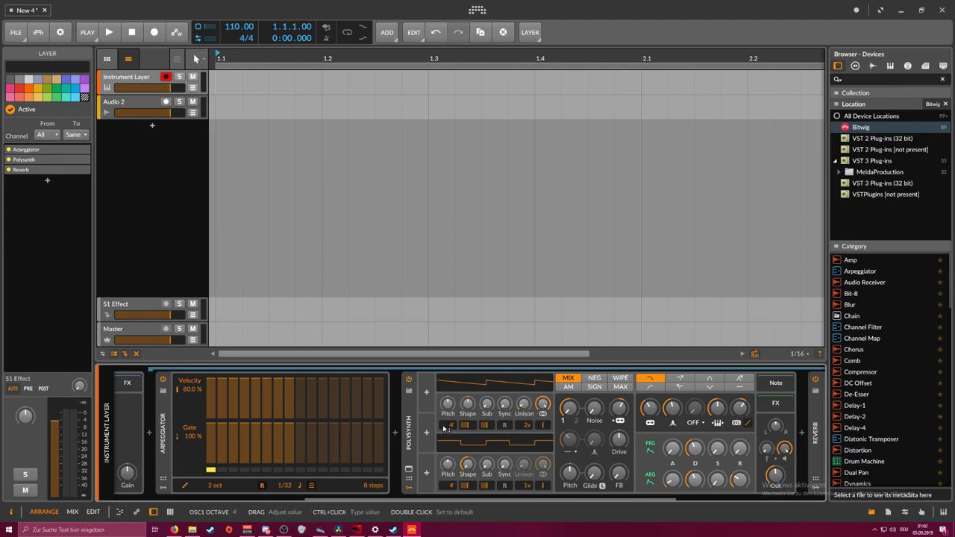
Try the duplicated layer's arpeggiator at a 1/16 rate with a different note timing
scroll(489, 498, right, 4)
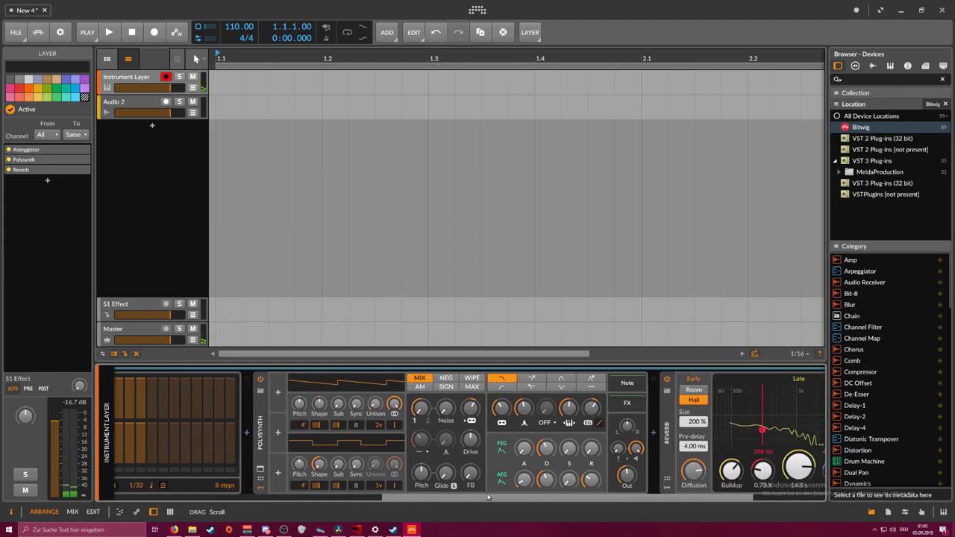
scroll(306, 496, left, 4)
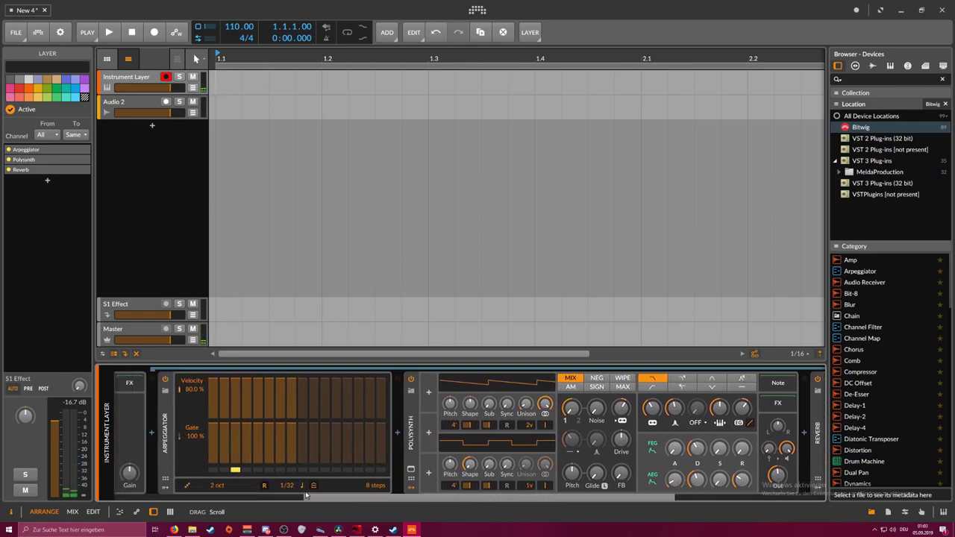
drag(306, 496, 274, 495)
drag(351, 485, 376, 497)
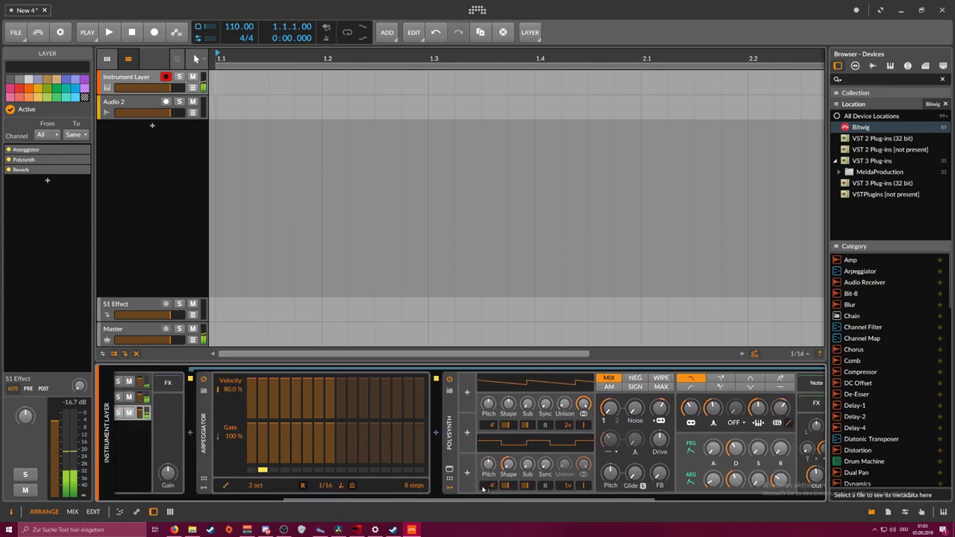
Set the duplicated Polysynth's oscillator 1 to the 2' octave and the arpeggiator rate to 1/32
drag(527, 425, 527, 422)
mouse_move(491, 499)
mouse_down()
mouse_move(599, 499)
mouse_move(487, 499)
mouse_up()
drag(323, 485, 483, 499)
Fine-tune the duplicated Polysynth's output level, filter cutoff, resonance and filter envelope amount
drag(534, 475, 534, 477)
drag(410, 408, 410, 406)
drag(432, 408, 433, 406)
drag(500, 409, 500, 406)
drag(408, 407, 408, 409)
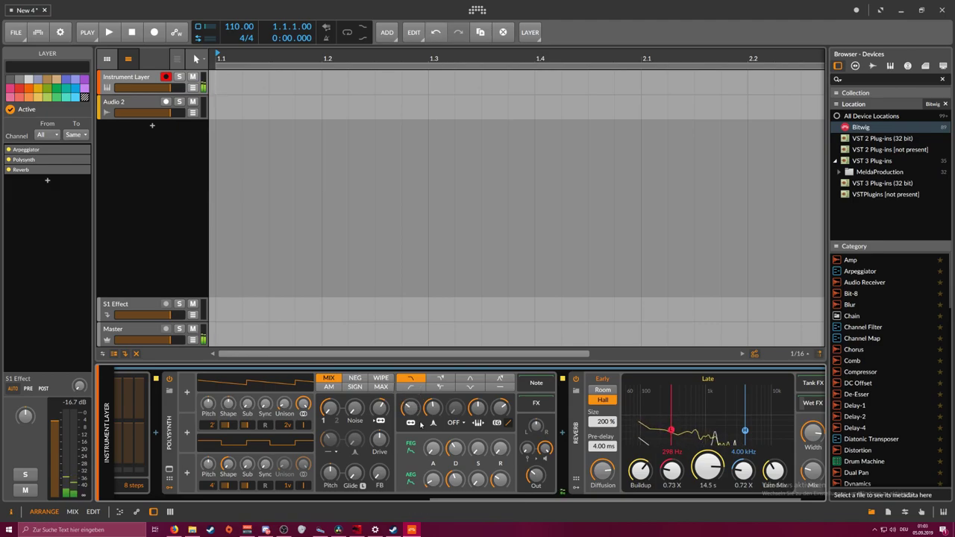
drag(535, 476, 534, 474)
Switch the duplicated layer's reverb to Room and readjust its decay time and mix
drag(707, 468, 708, 496)
drag(810, 470, 810, 461)
click(604, 390)
drag(706, 468, 707, 465)
drag(810, 468, 810, 475)
drag(568, 500, 223, 499)
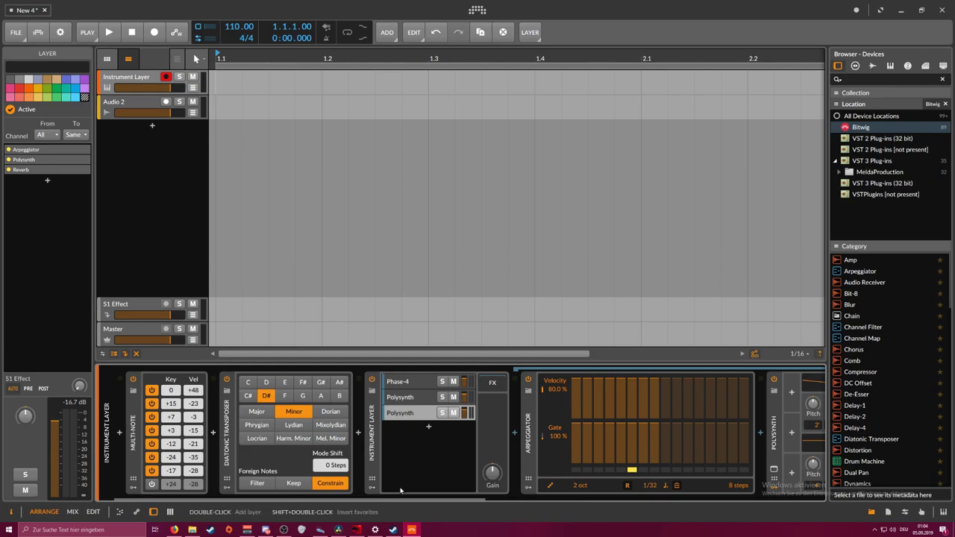
drag(397, 500, 488, 487)
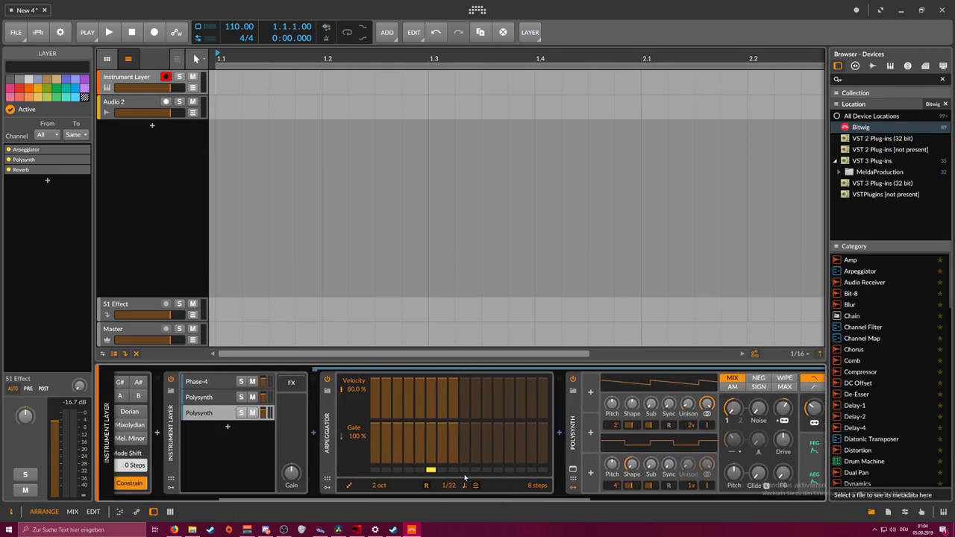
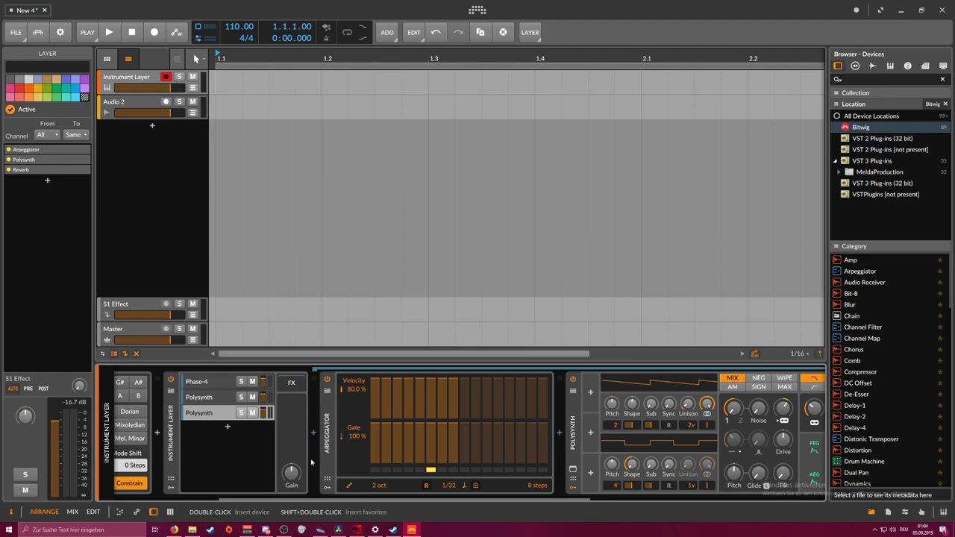
Collapse the Diatonic Transposer and delete the duplicated Polysynth layer from the inner Instrument Layer
drag(307, 499, 202, 499)
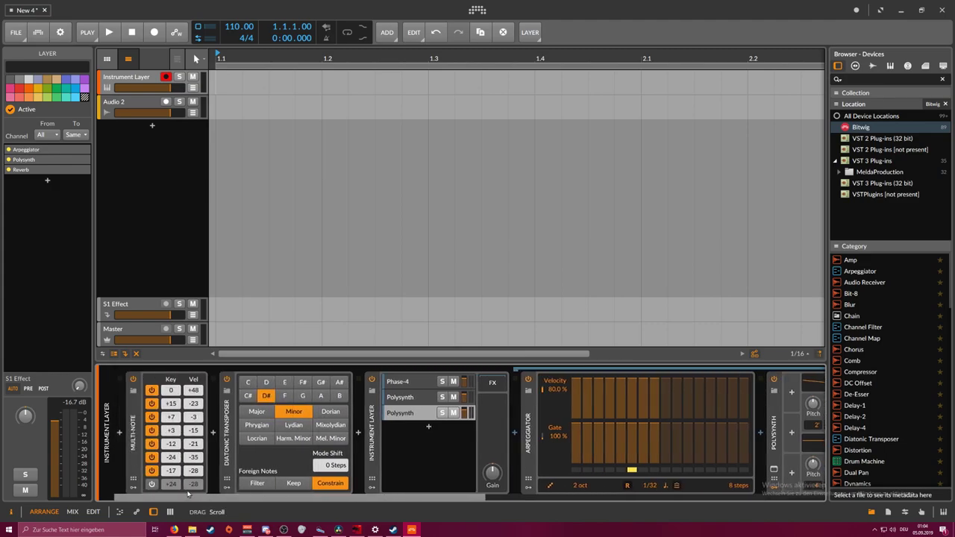
double_click(223, 446)
click(254, 439)
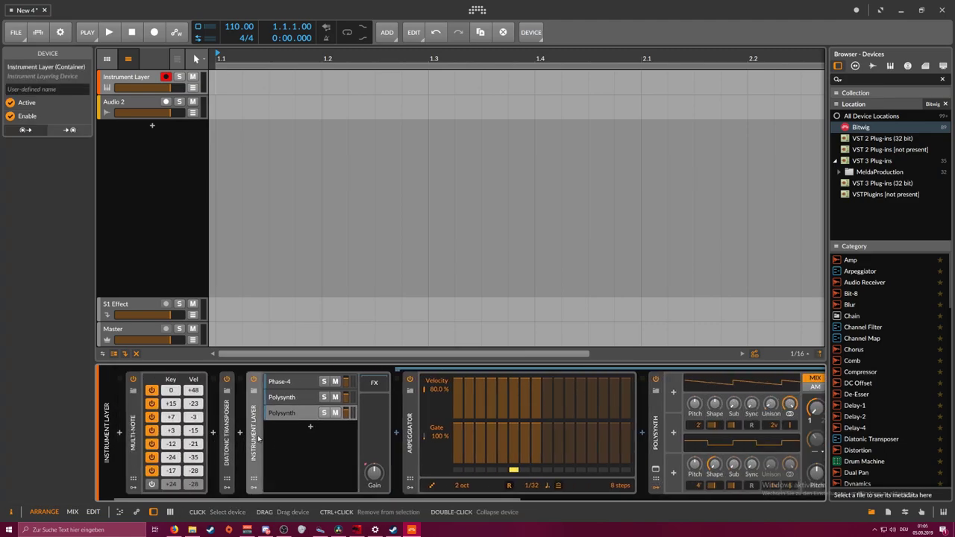
drag(353, 500, 323, 500)
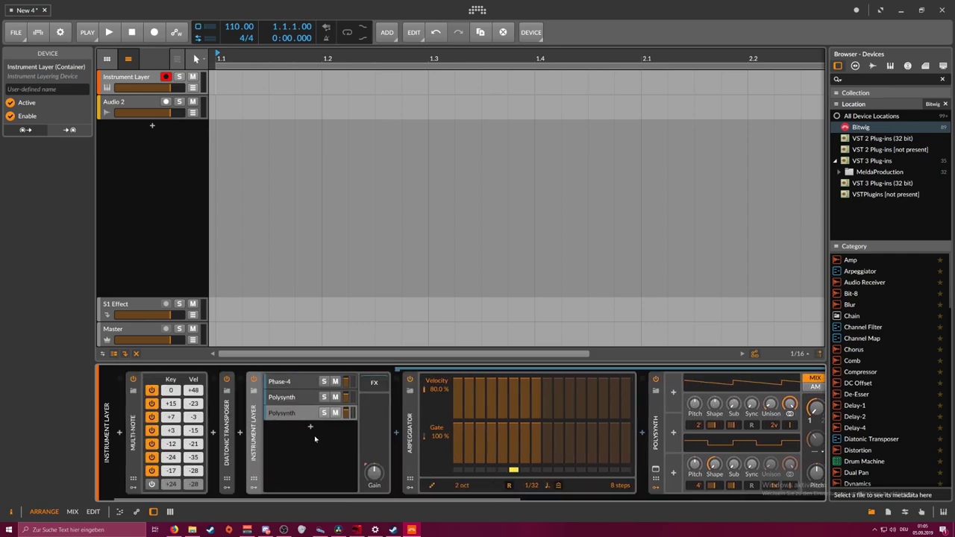
click(297, 414)
key(Delete)
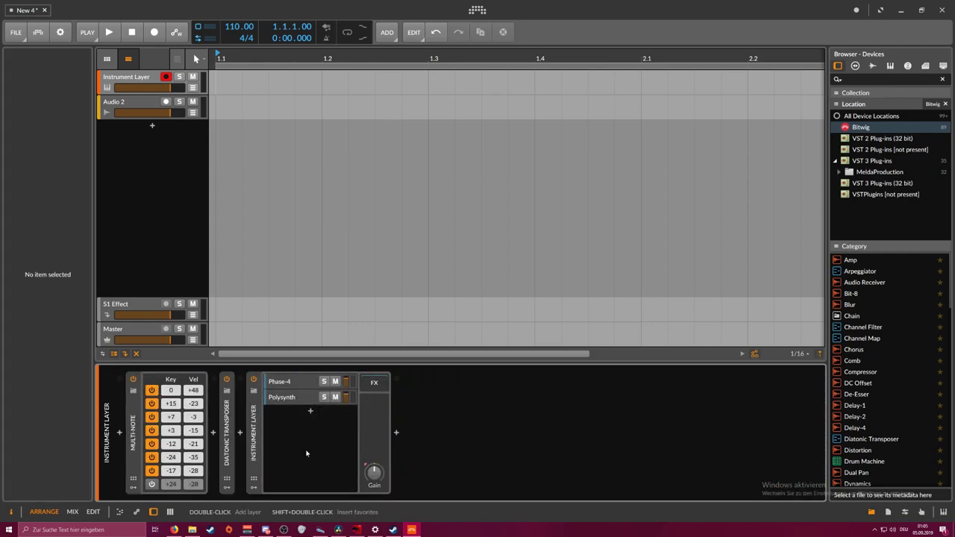
click(308, 398)
click(308, 382)
drag(356, 499, 299, 505)
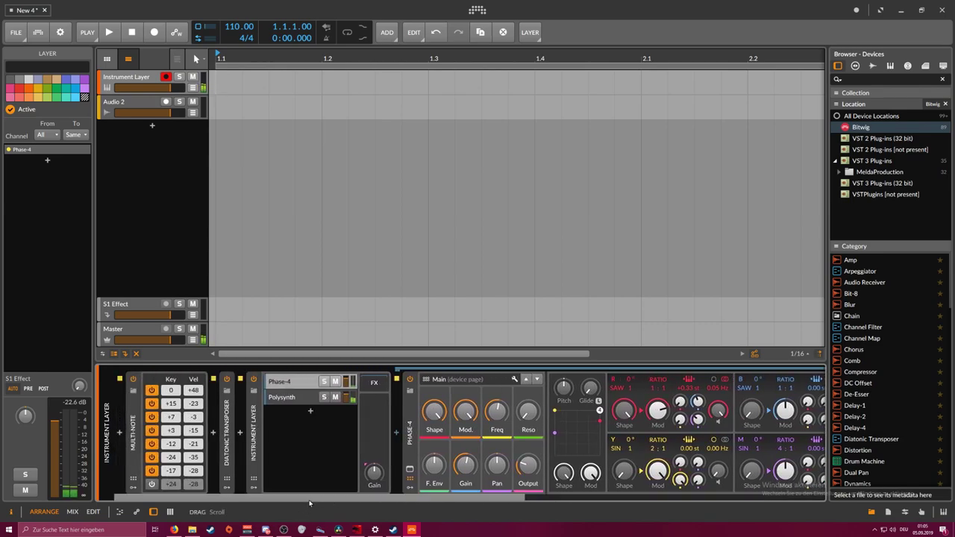
Create a one-bar clip on the Instrument Layer track and fill it with five consecutive D#2 notes, each 0.0.3.00 long
double_click(239, 84)
scroll(233, 77, down, 2)
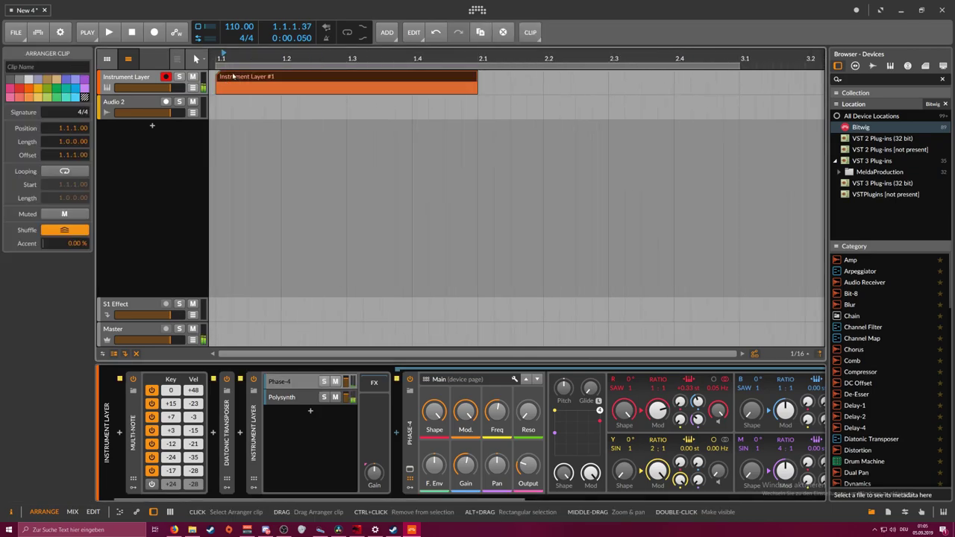
double_click(233, 77)
double_click(238, 418)
drag(237, 418, 319, 417)
key(ctrl+d)
key(ctrl+d)
key(ctrl+d)
key(ctrl+d)
drag(338, 362, 340, 358)
Audition the new clip and set the project tempo to 120 BPM
key(space)
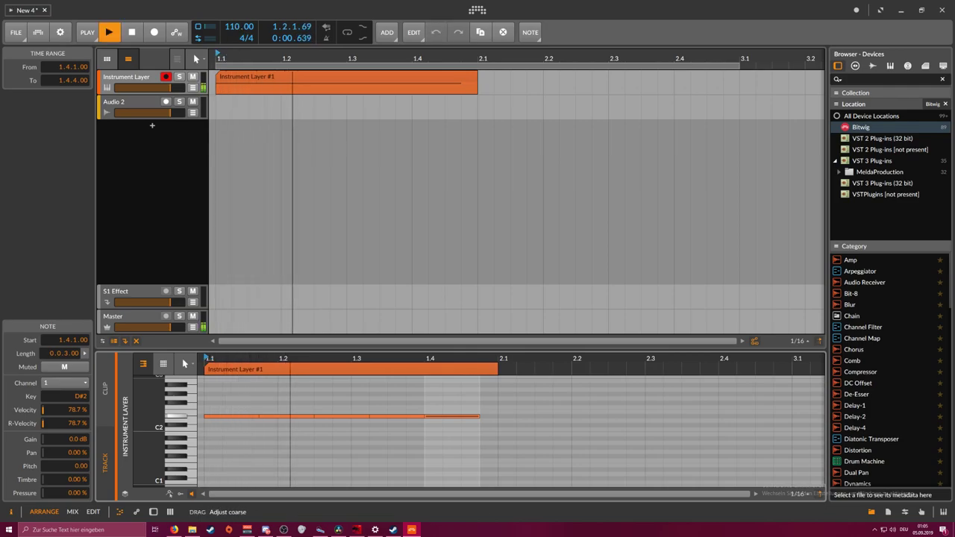
drag(238, 27, 238, 24)
key(space)
Extend the last D#2 note to the end of the bar and play the clip back
click(485, 395)
drag(479, 418, 497, 419)
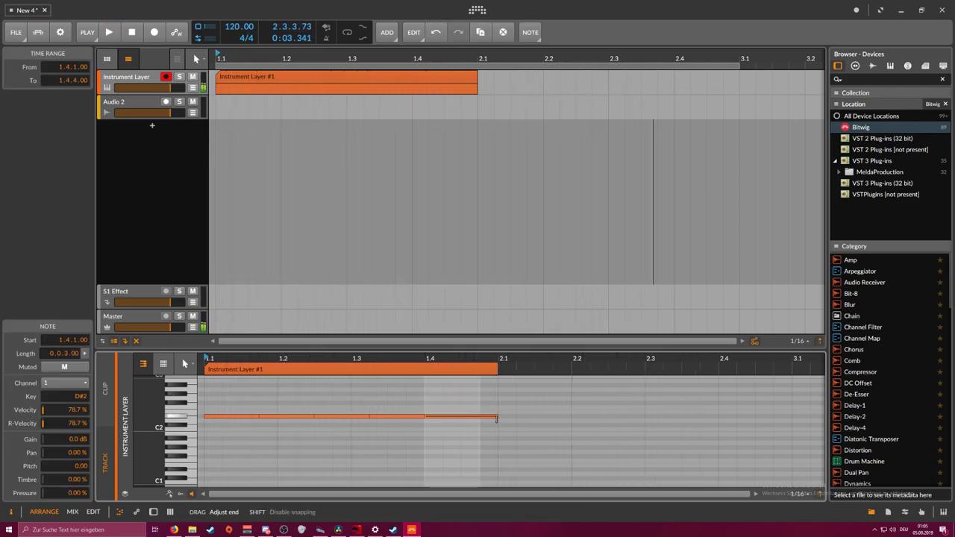
key(space)
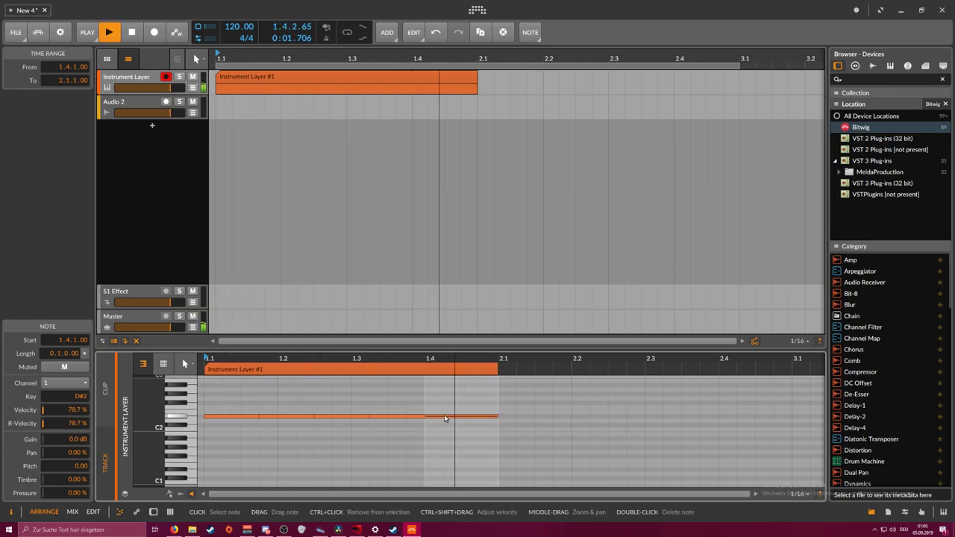
key(space)
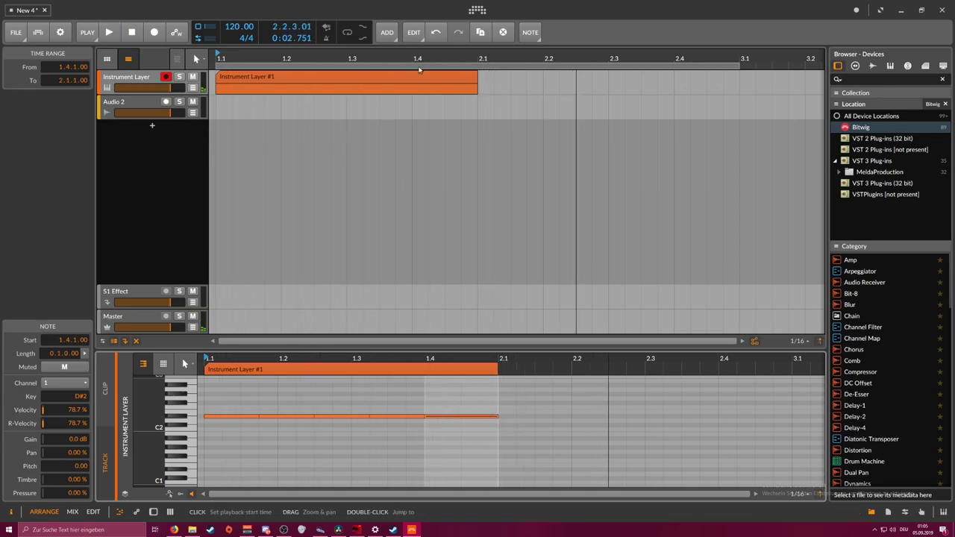
Try duplicating the Instrument Layer clip into the second bar
click(419, 77)
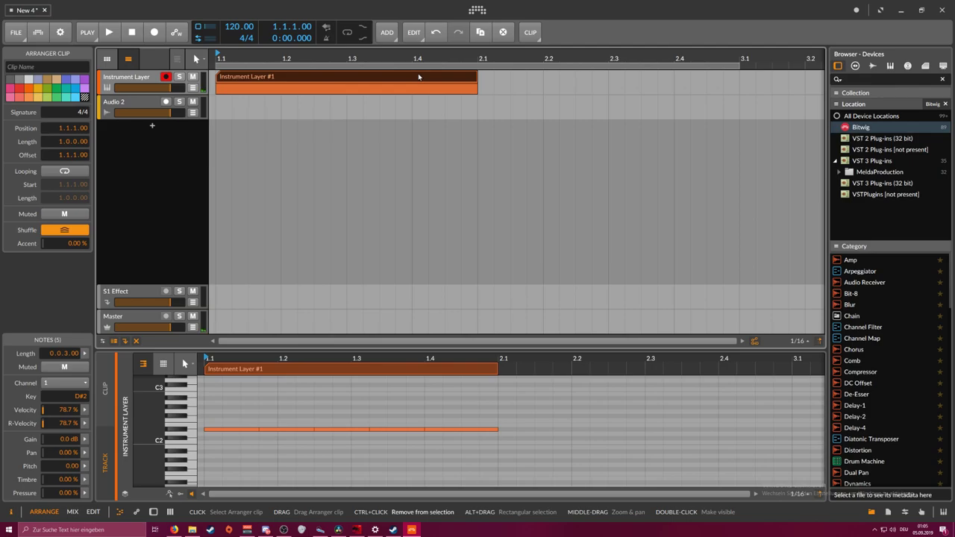
key(ctrl+d)
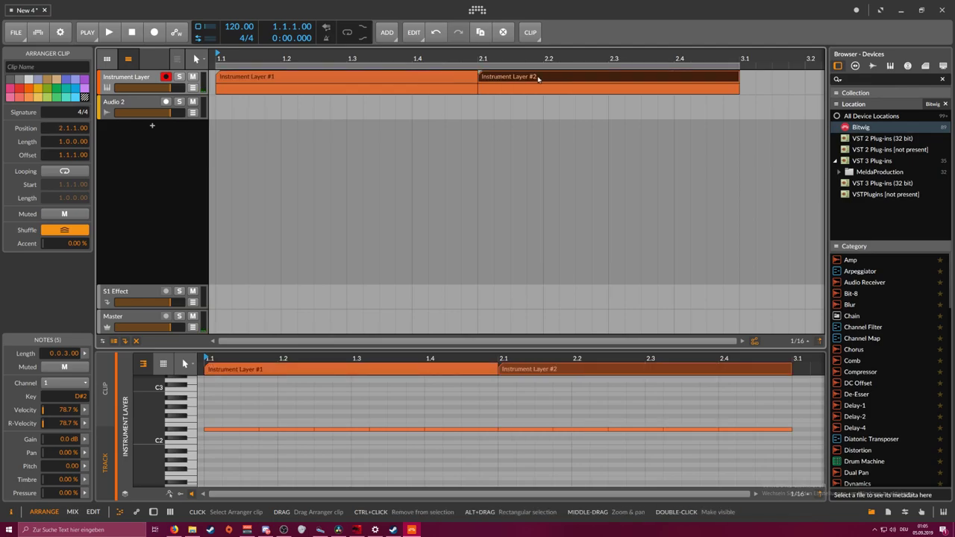
key(ctrl+z)
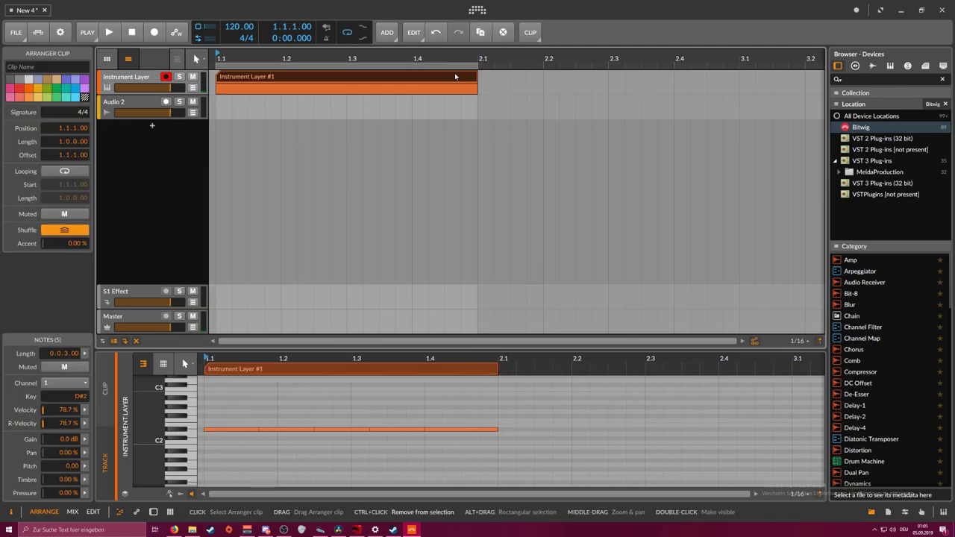
Play the looped first bar, readjust the Polysynth layer's reverb decay and mix, and boost the EQ-2 high band to +12.1 dB at 4.41 kHz
scroll(415, 57, down, 3)
key(space)
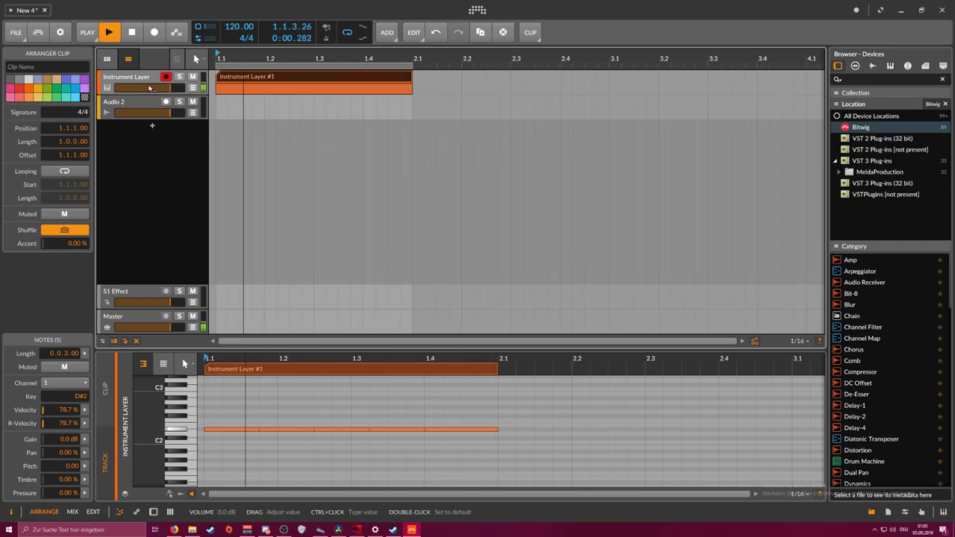
double_click(146, 77)
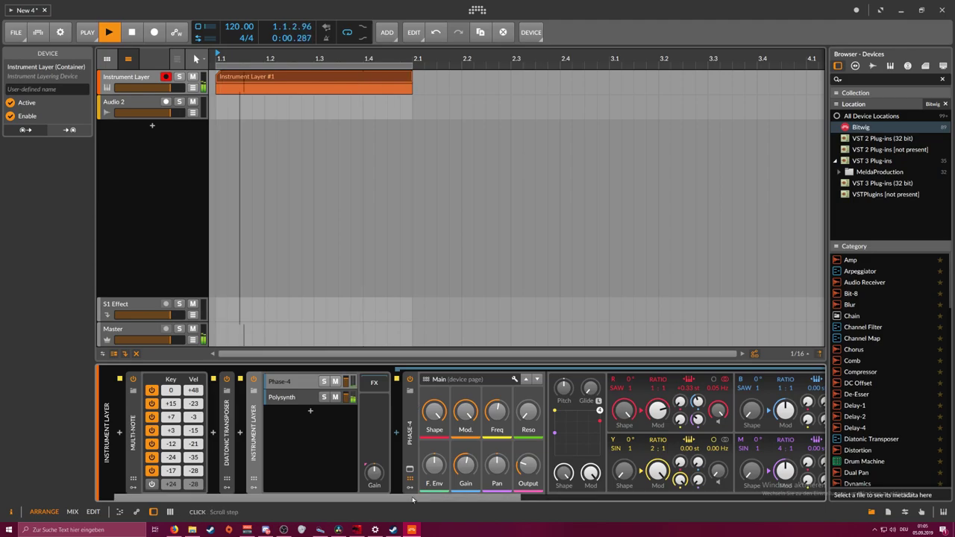
click(302, 397)
drag(409, 499, 748, 487)
drag(544, 467, 544, 485)
drag(648, 471, 648, 445)
drag(751, 408, 754, 392)
drag(649, 470, 649, 468)
Set the Hall reverb's size to 50.1 % and decay to 1.71 s, and the EQ-2 high band to +8.0 dB at 4.12 kHz
drag(438, 470, 438, 511)
drag(438, 446, 476, 490)
drag(543, 467, 544, 459)
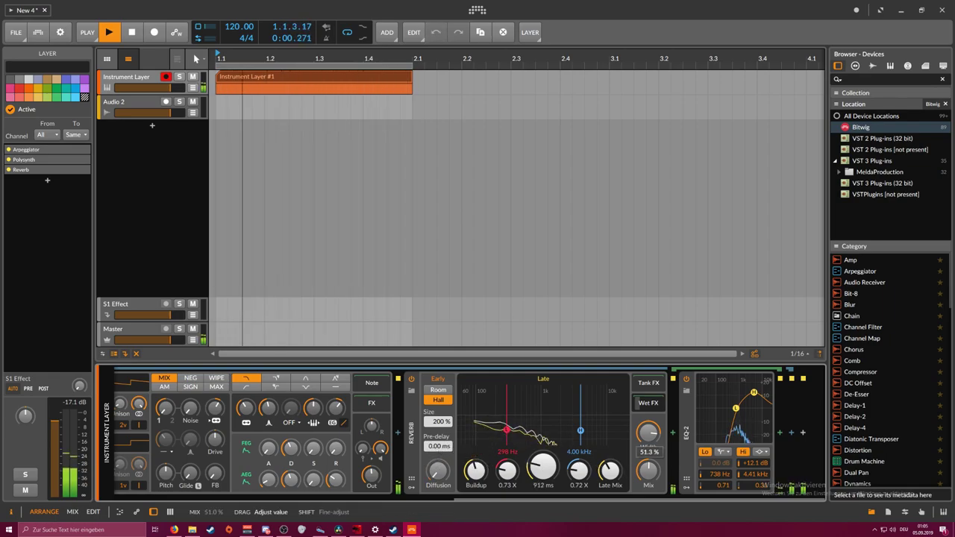
mouse_move(445, 423)
mouse_down()
mouse_move(446, 452)
mouse_move(445, 425)
mouse_up()
drag(543, 467, 543, 451)
drag(648, 470, 649, 470)
mouse_move(754, 392)
mouse_down()
mouse_move(743, 397)
mouse_move(754, 398)
mouse_up()
Add a Random modulator to EQ-2 and map it to the high band's frequency with an amount of 24.27
click(687, 486)
click(704, 394)
text(rand)
key(Return)
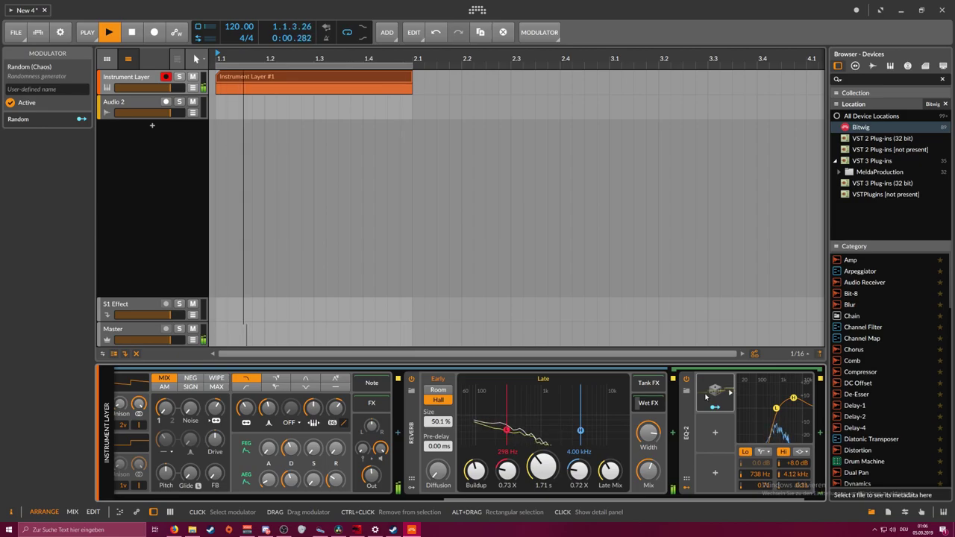
drag(661, 499, 682, 499)
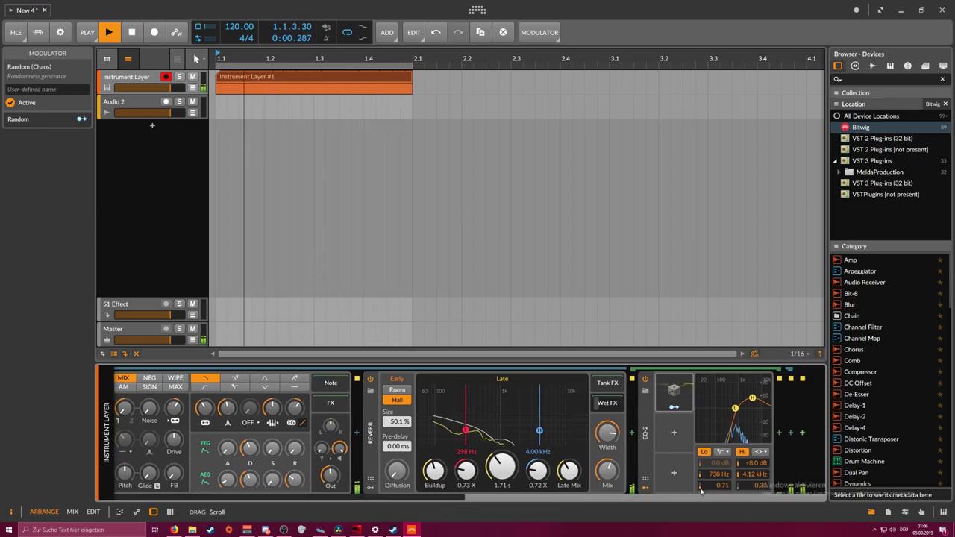
click(674, 408)
drag(755, 474, 756, 437)
click(674, 407)
Set the Random modulator's rate unit to 8th and raise its Hi Freq modulation amount to 46.47
click(689, 394)
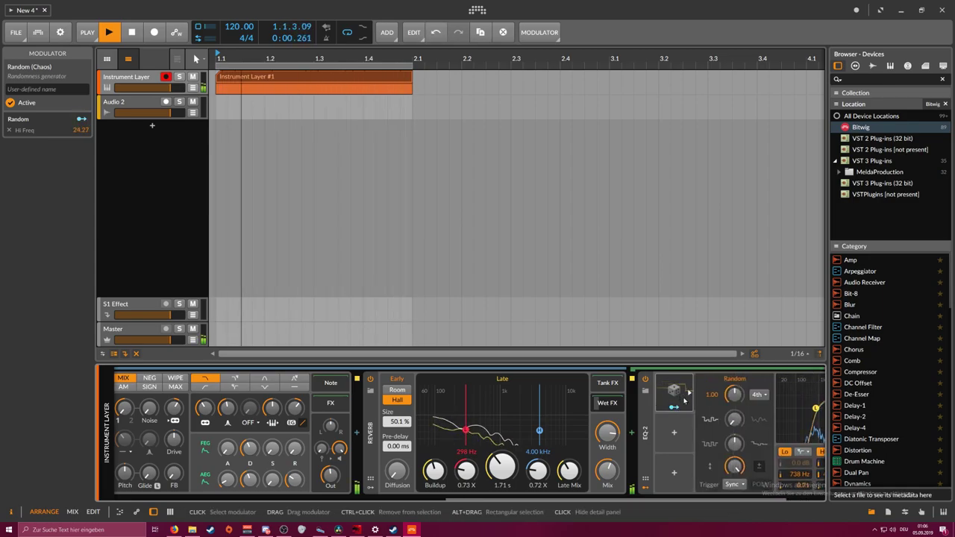
click(759, 394)
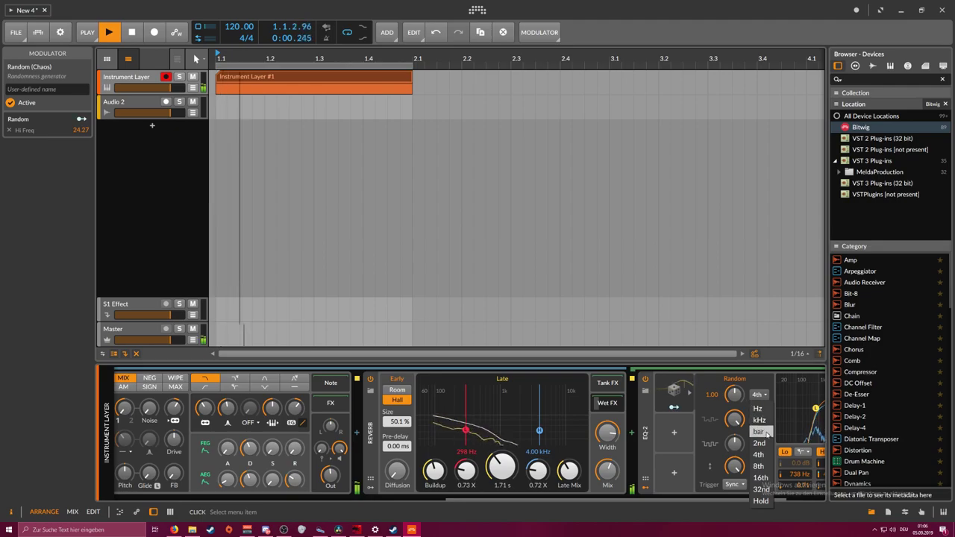
click(754, 441)
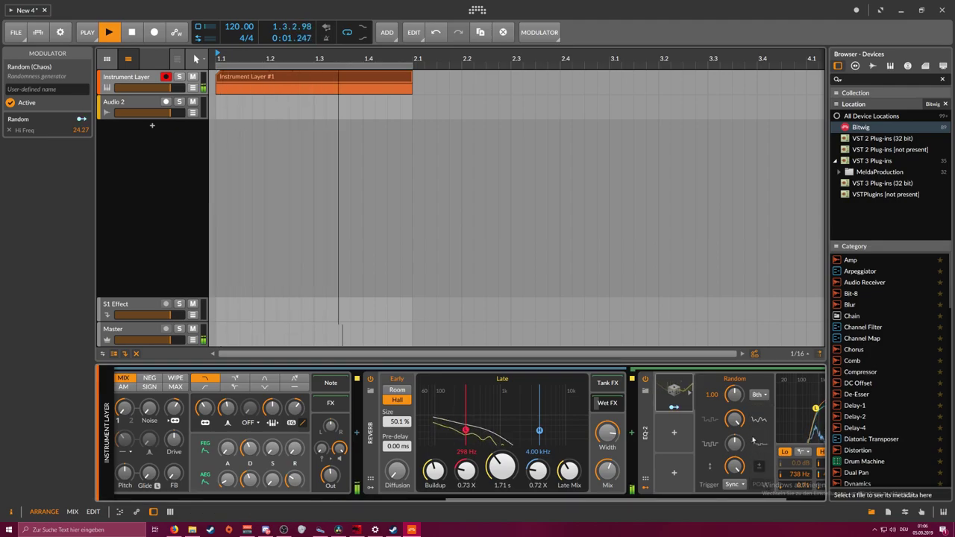
click(733, 484)
click(734, 520)
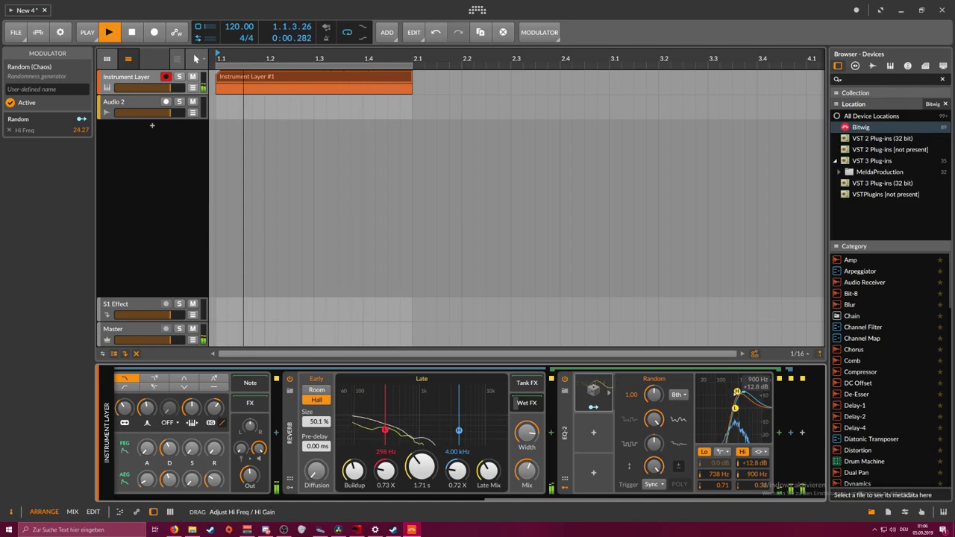
click(594, 408)
mouse_move(752, 475)
mouse_down()
mouse_move(752, 456)
mouse_move(748, 467)
mouse_up()
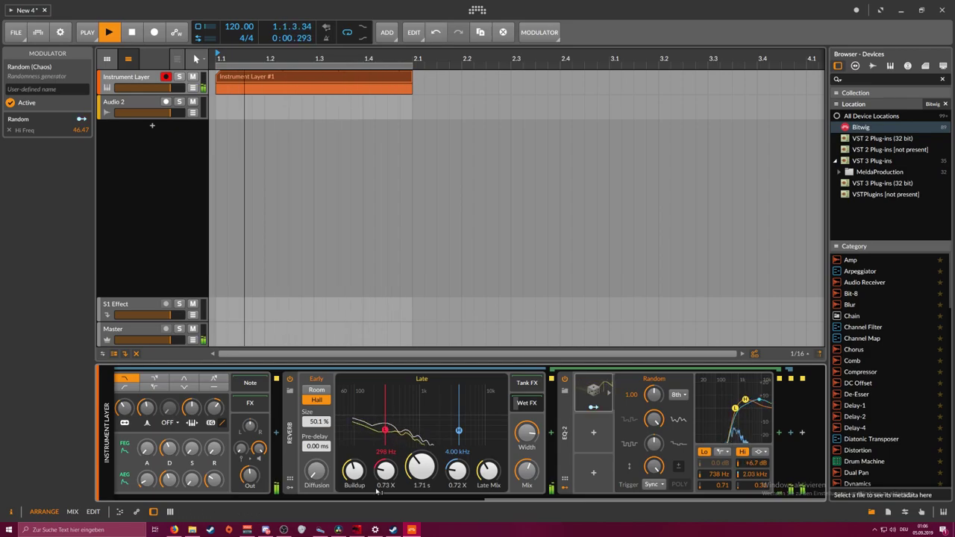
Lower the Polysynth's filter cutoff to 185 Hz and stop playback
scroll(472, 495, up, 5)
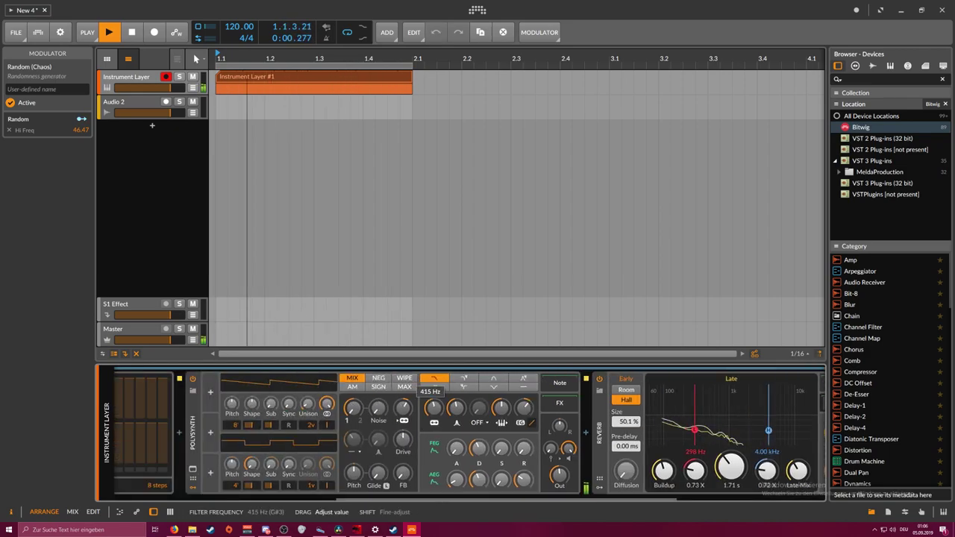
drag(433, 407, 438, 409)
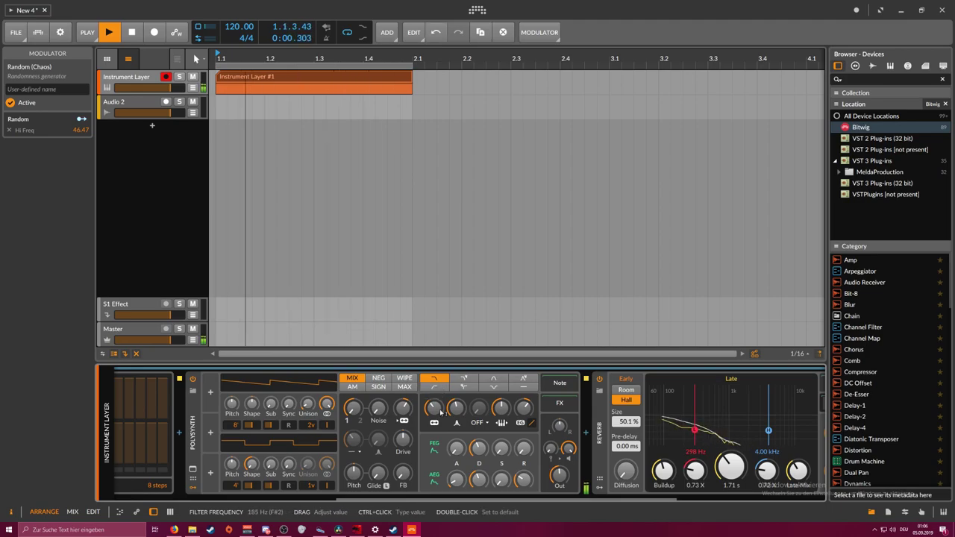
key(space)
Delete the Audio 2 track and add an instrument track with the E-Kick device
click(149, 104)
key(Delete)
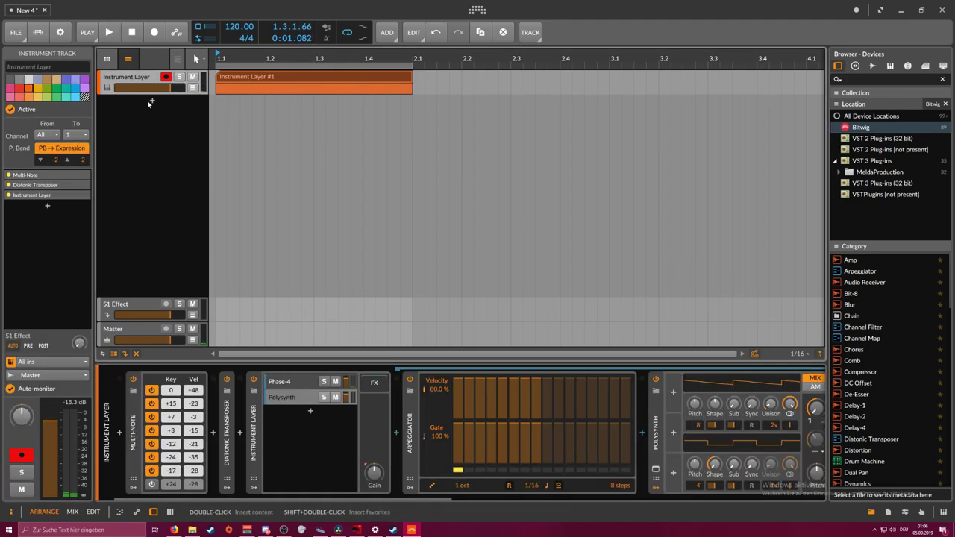
double_click(147, 101)
text(kick)
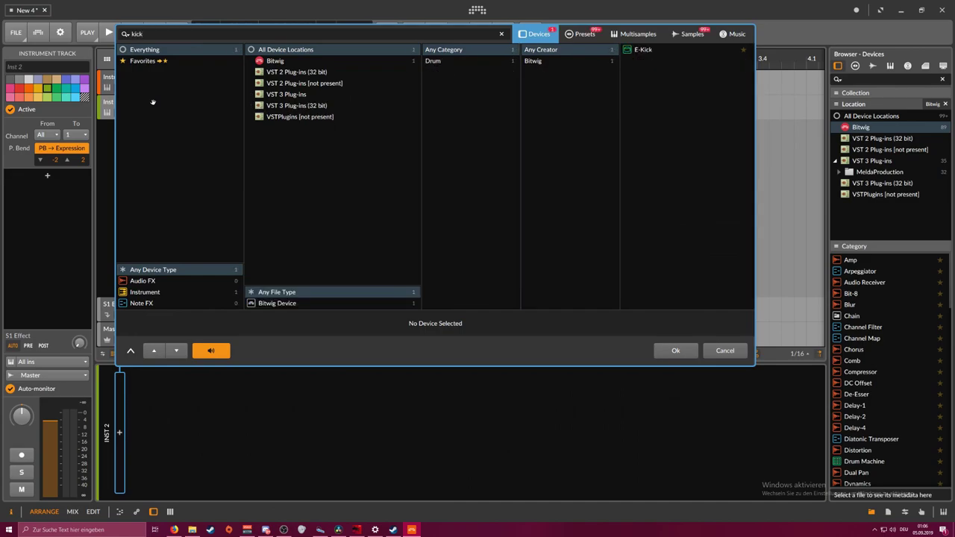
key(Down)
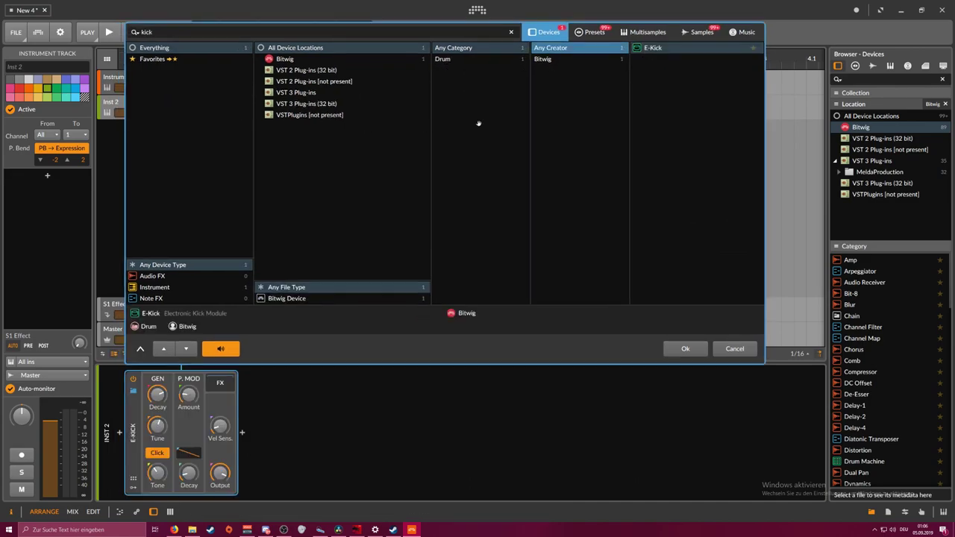
key(Return)
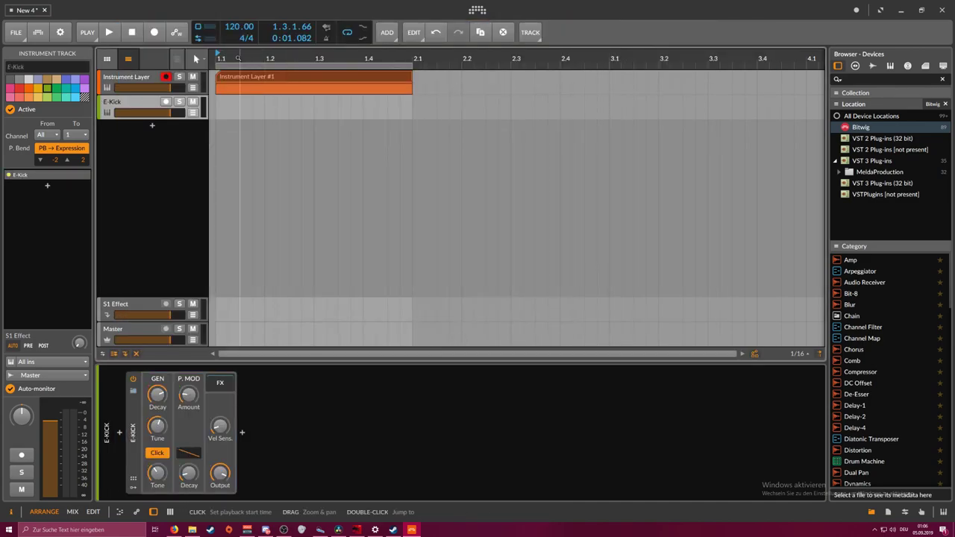
Create a one-bar clip on the E-Kick track with a 1/16-long C2 kick note repeating on every beat
drag(239, 58, 236, 52)
double_click(245, 103)
double_click(288, 103)
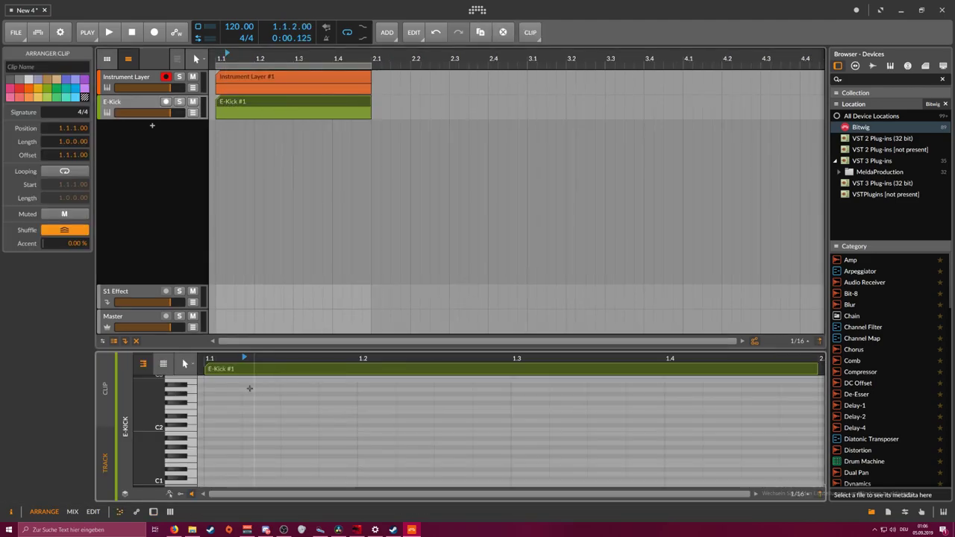
double_click(212, 430)
drag(210, 362, 208, 360)
click(207, 360)
drag(290, 361, 288, 355)
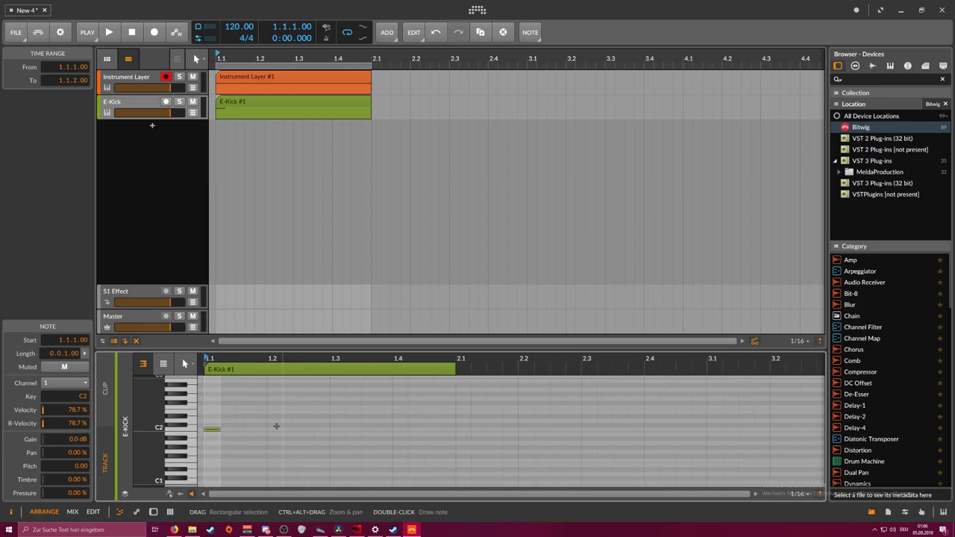
mouse_move(370, 112)
mouse_down()
mouse_move(256, 114)
mouse_move(370, 114)
mouse_up()
key(d)
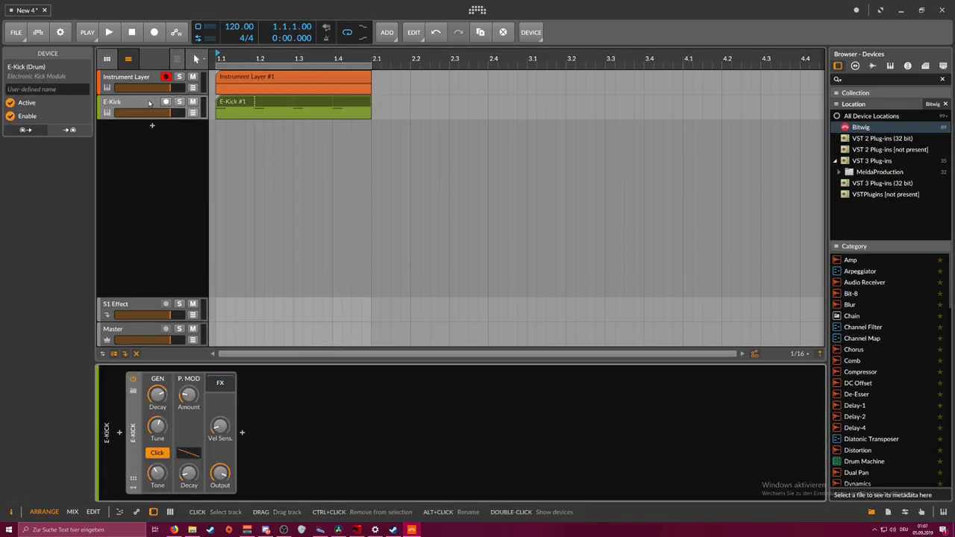
Lower the E-Kick's tune and output level and play the loop
double_click(157, 426)
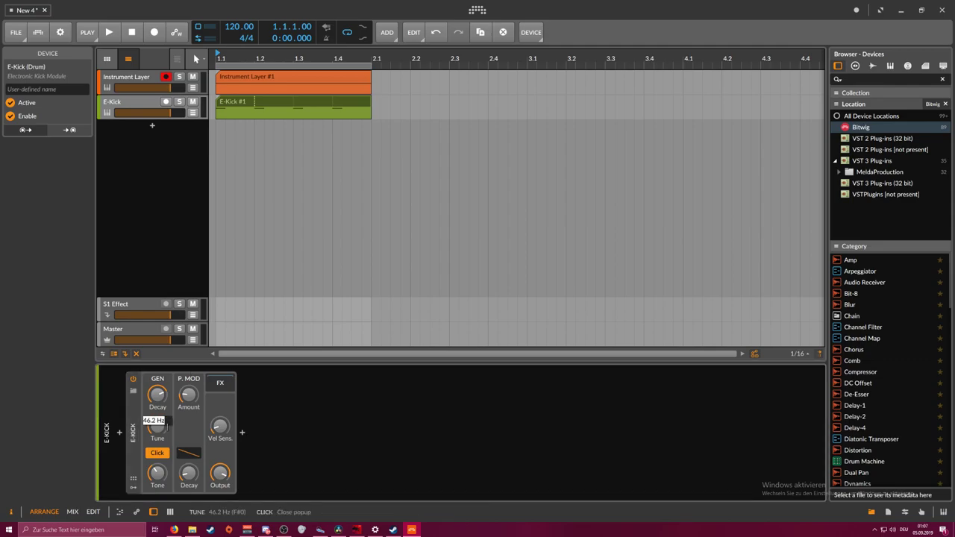
click(168, 430)
drag(220, 473, 220, 480)
key(space)
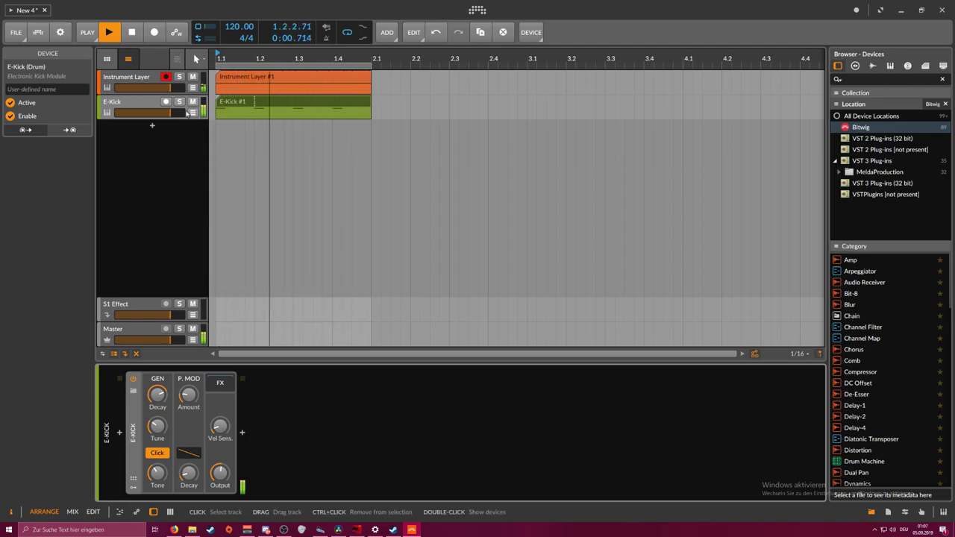
Duplicate the Instrument Layer and E-Kick clips into bar 2 and extend the arranger loop to two bars
drag(312, 59, 312, 46)
click(314, 102)
shift+click(313, 94)
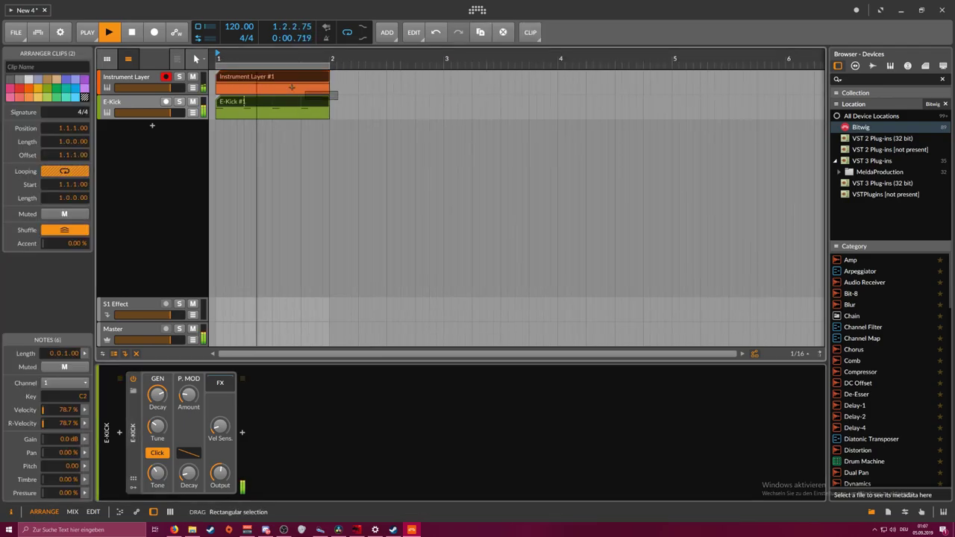
key(ctrl+d)
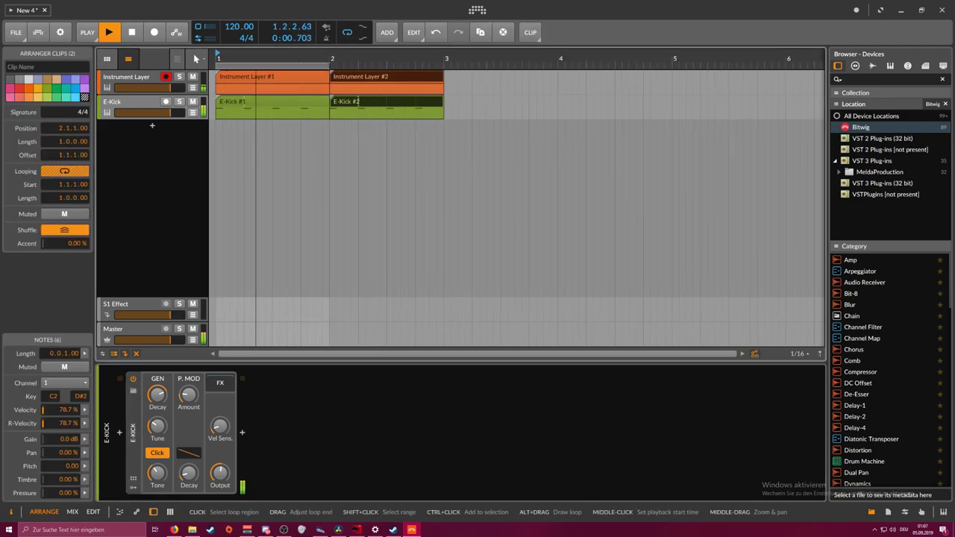
drag(329, 67, 438, 69)
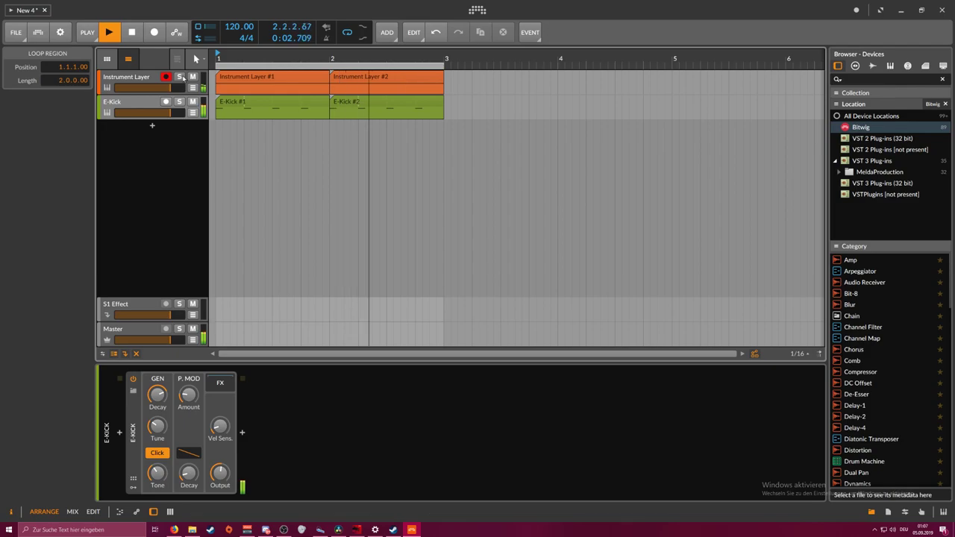
Review the Instrument Layer track's device chain and adjust the E-Kick's output level and pitch modulation decay
click(140, 78)
drag(436, 496, 685, 495)
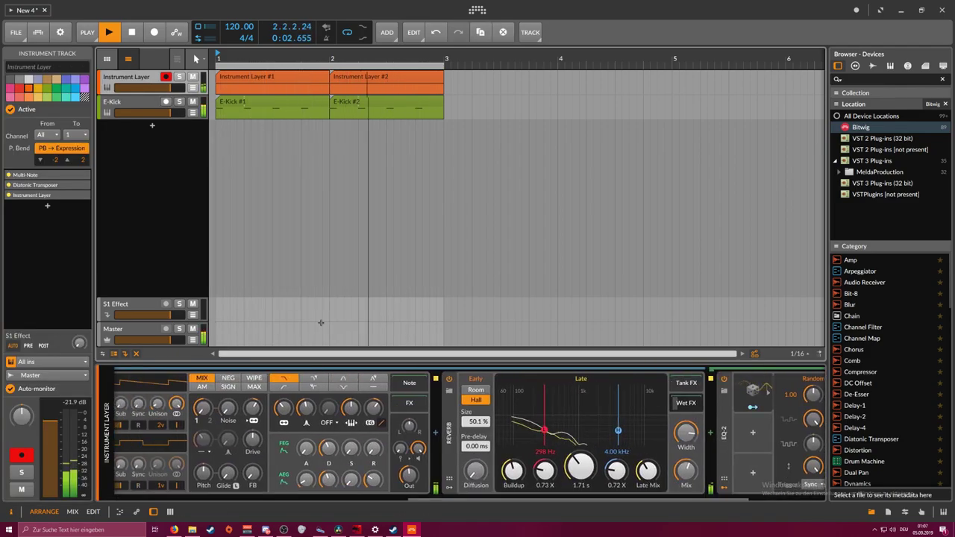
click(150, 103)
drag(220, 474, 188, 452)
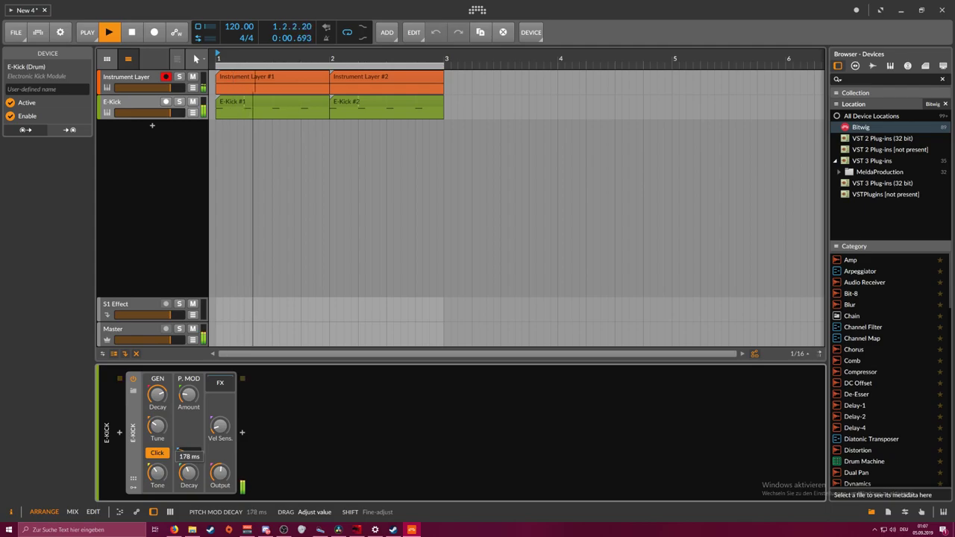
drag(188, 453, 157, 472)
Insert a Multiband FX-2 in the E-Kick's FX chain and add an Amp to its high band
click(221, 384)
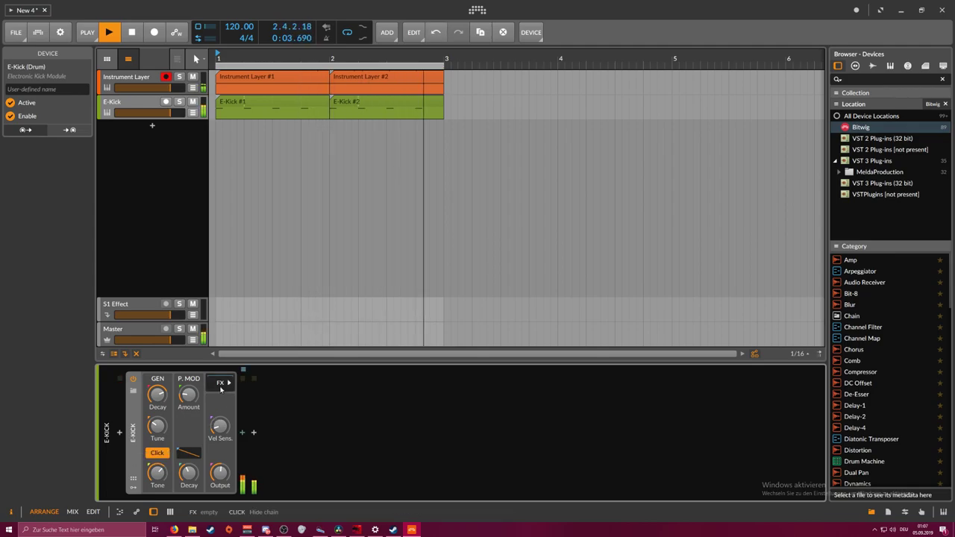
click(241, 433)
text(fx-2)
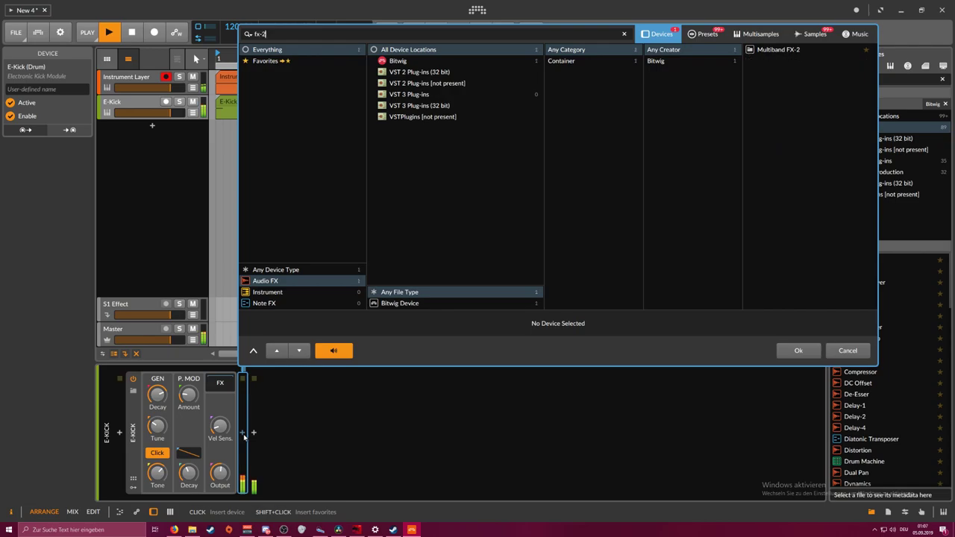
key(Return)
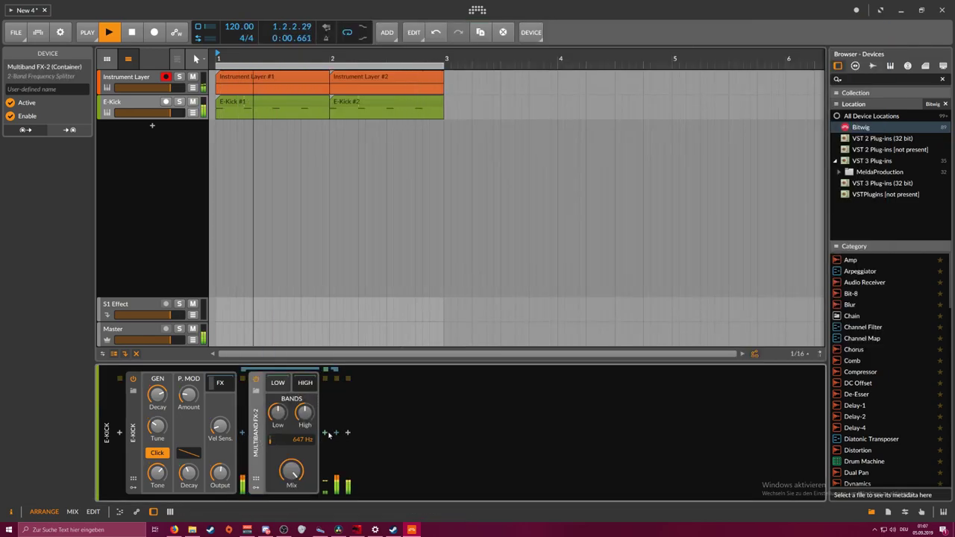
click(326, 433)
text(amp)
key(Return)
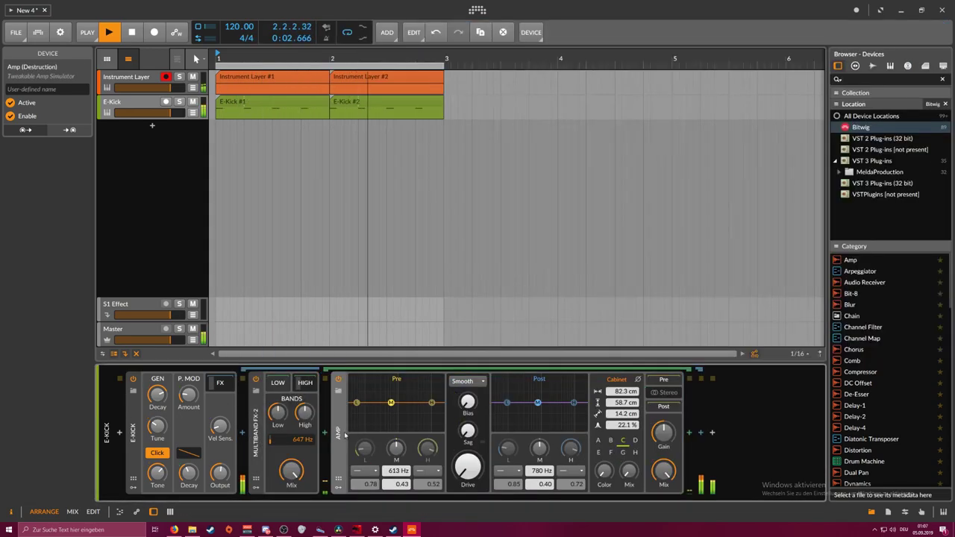
Raise the Amp's drive, adjust its gain, and set the Multiband FX-2 crossover to 1.71 kHz while playing the loop
drag(468, 466, 468, 437)
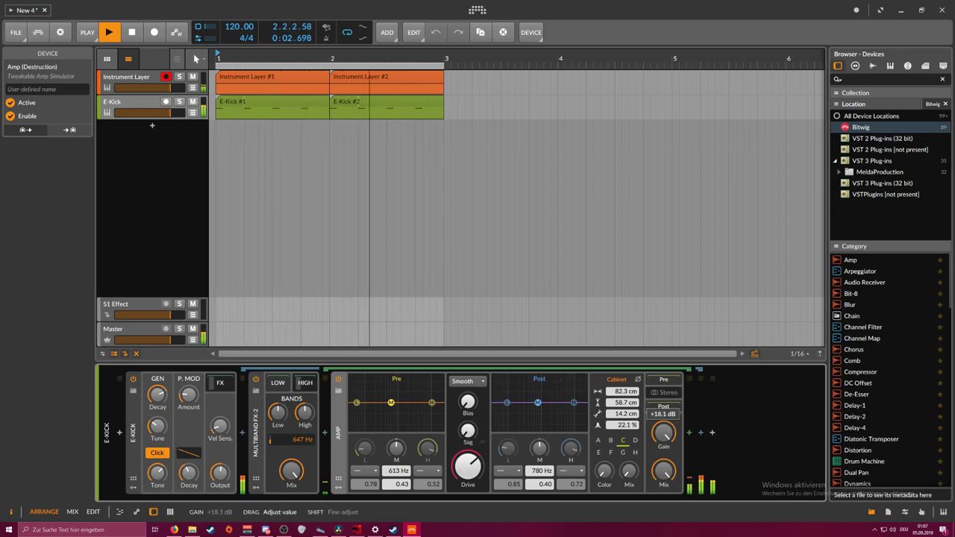
drag(301, 440, 301, 420)
drag(664, 433, 663, 437)
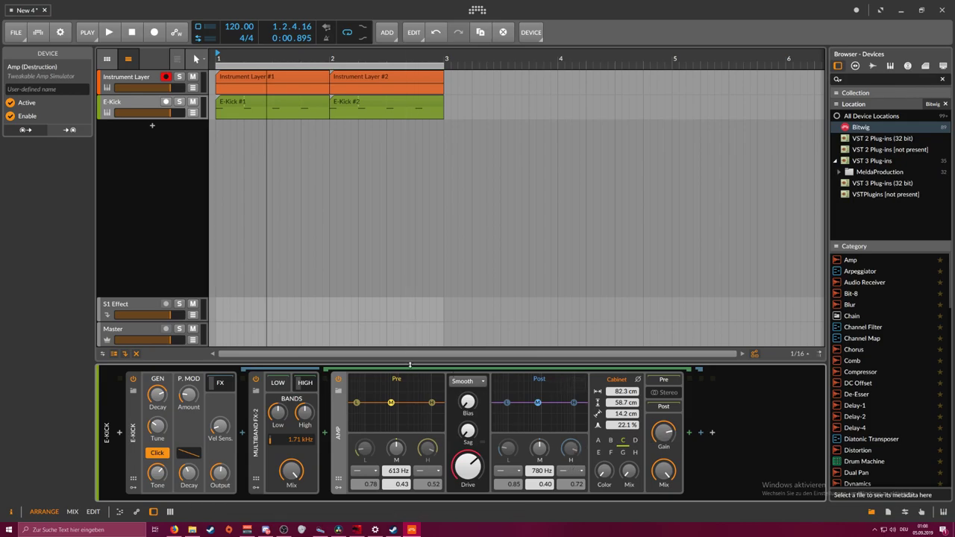
key(space)
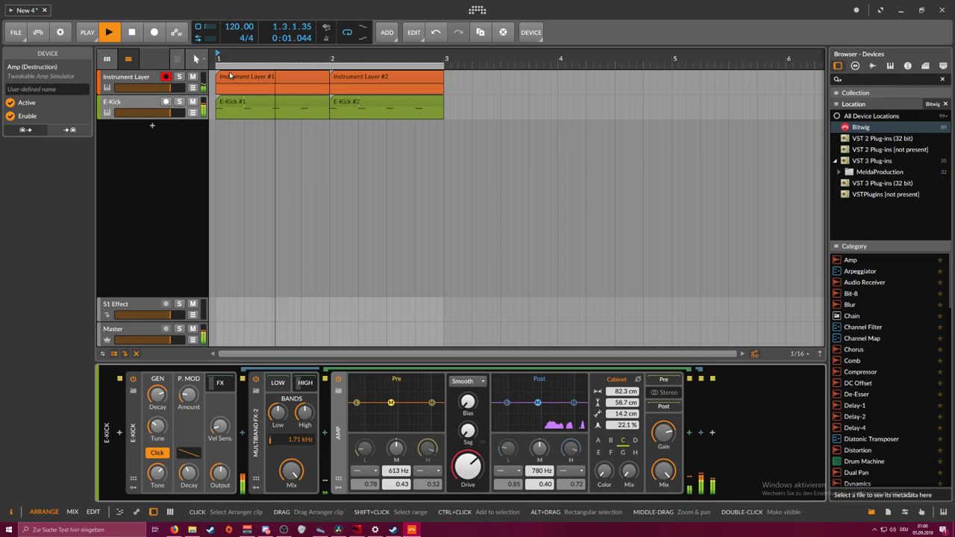
click(144, 101)
drag(240, 63, 240, 59)
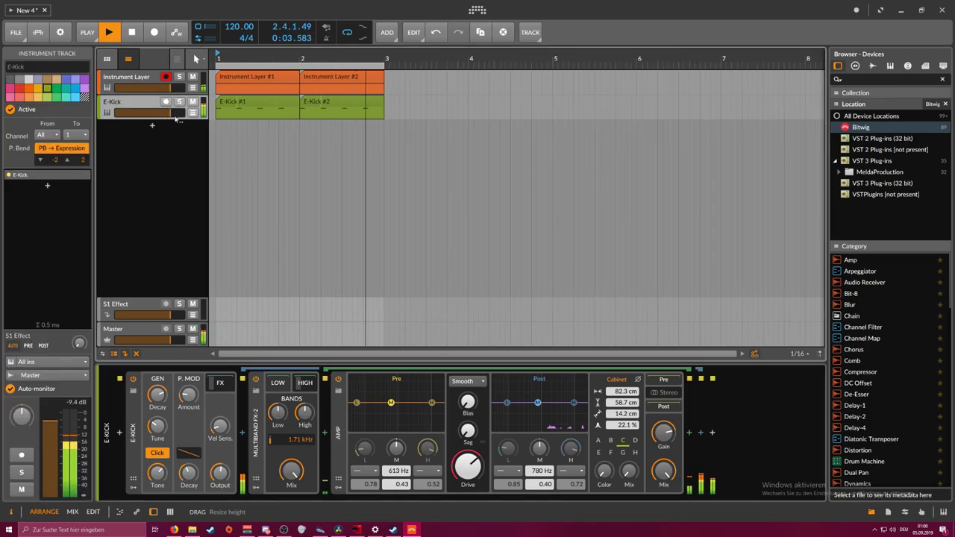
key(space)
Search the sample library for "hi" and audition several of the first hi-hat samples
click(152, 125)
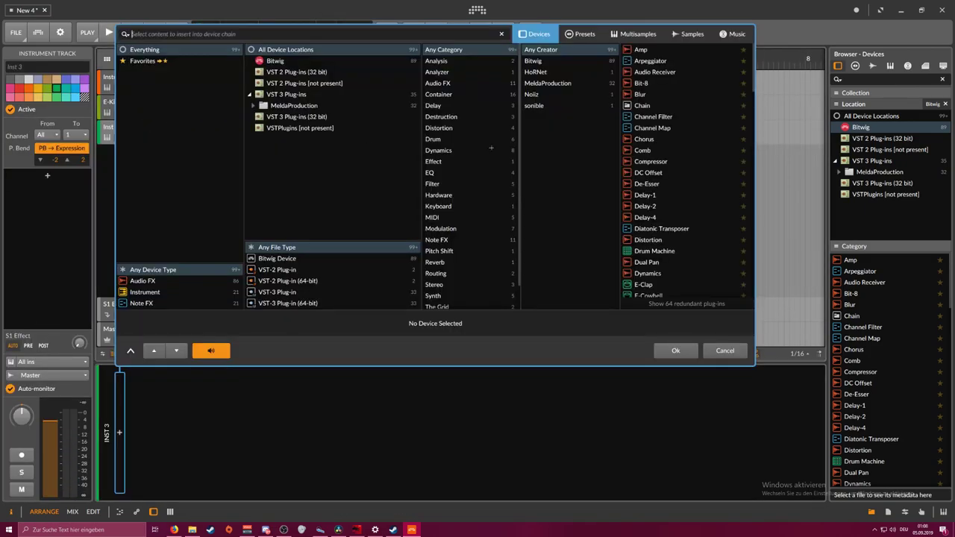
key(Escape)
click(873, 65)
text(hats)
text(hi)
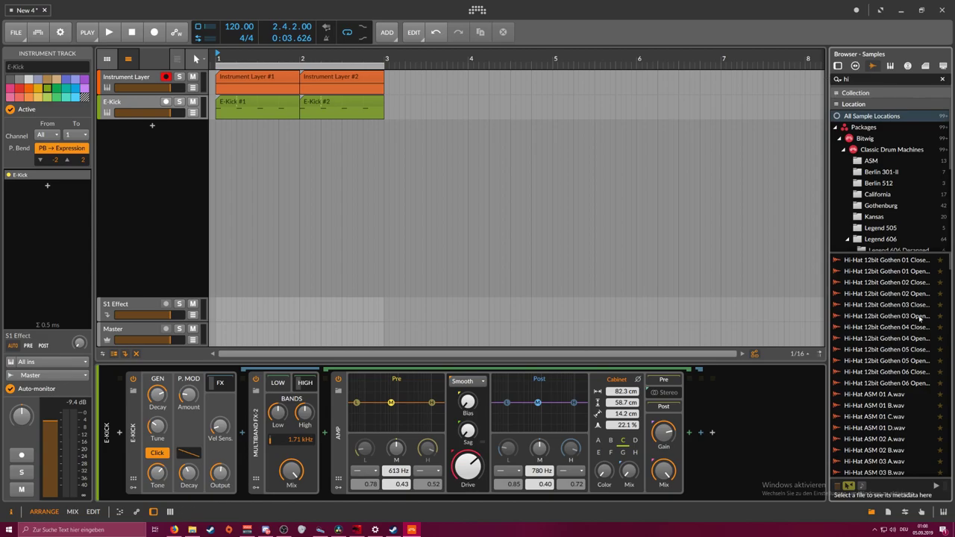
click(882, 361)
click(881, 405)
click(879, 427)
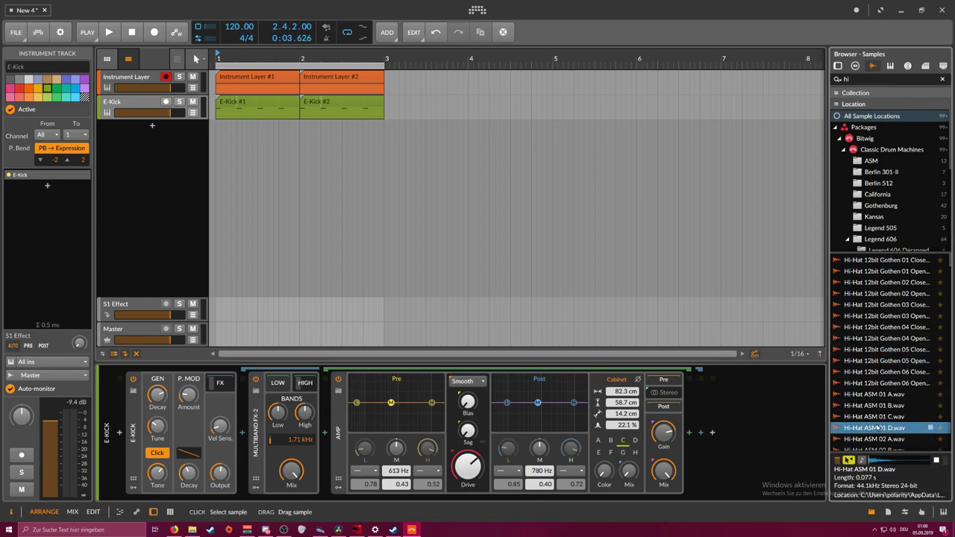
Audition further hi-hats and load the Hi-Hat Closed 01 Legend 606 Hybrid RAD sample onto a new track
scroll(878, 428, down, 8)
click(878, 427)
scroll(880, 426, down, 3)
click(880, 419)
scroll(881, 425, down, 1)
scroll(881, 425, down, 3)
click(879, 361)
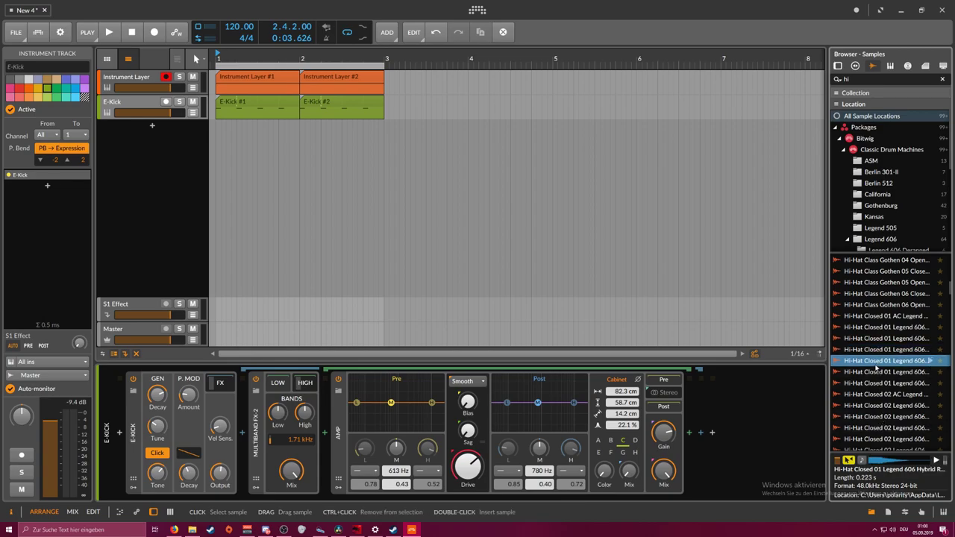
drag(836, 361, 151, 151)
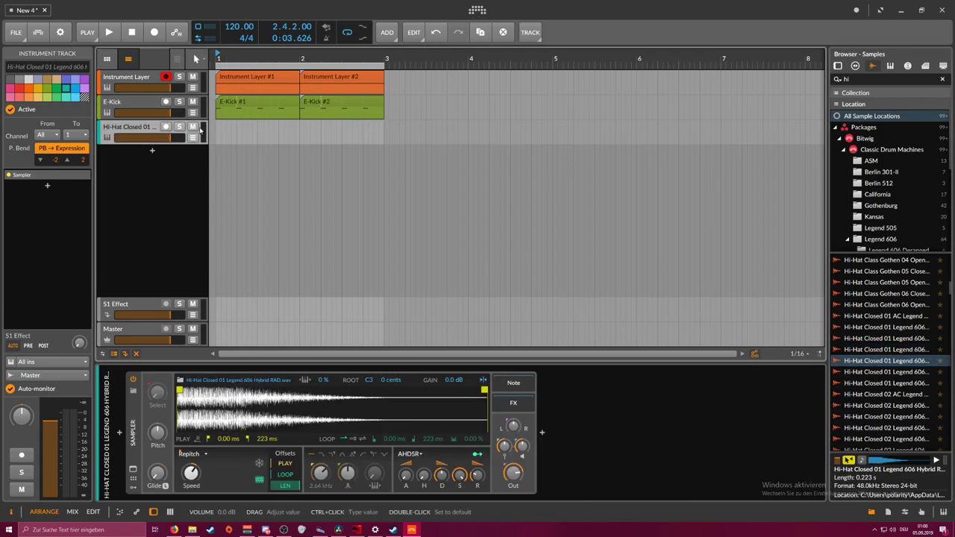
Create a two-bar clip on the hi-hat track with a 1/16-long C2 note on every off-beat and play it
double_click(241, 128)
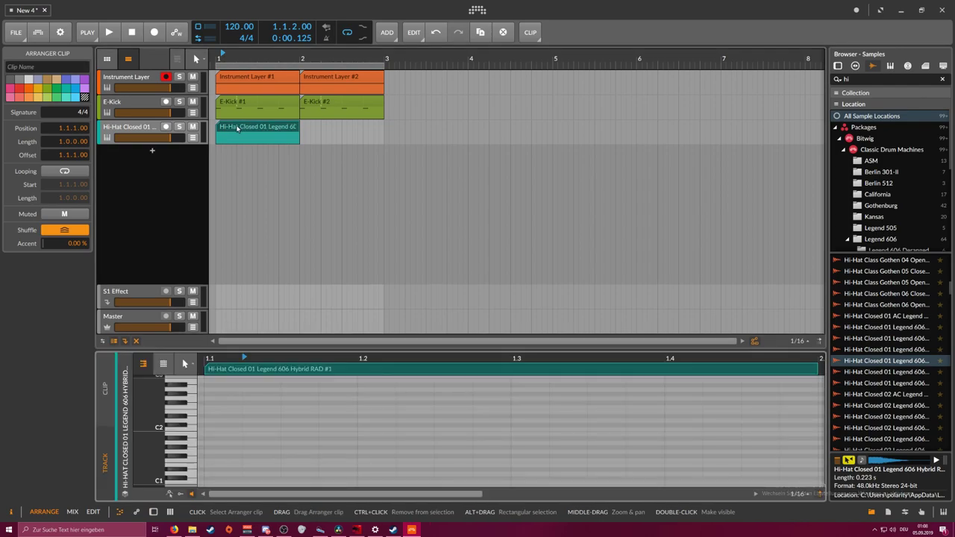
drag(296, 127, 384, 128)
double_click(155, 129)
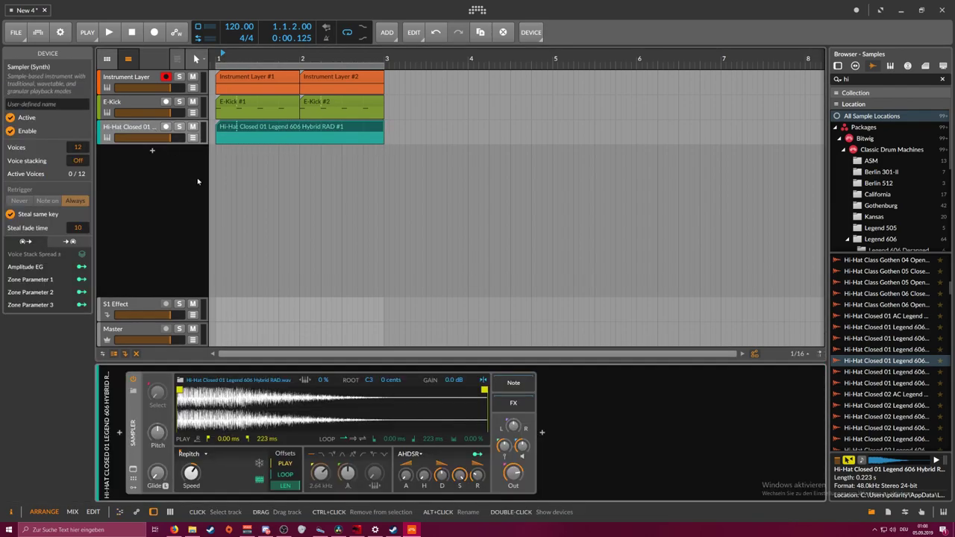
double_click(234, 135)
click(233, 412)
double_click(254, 429)
key(space)
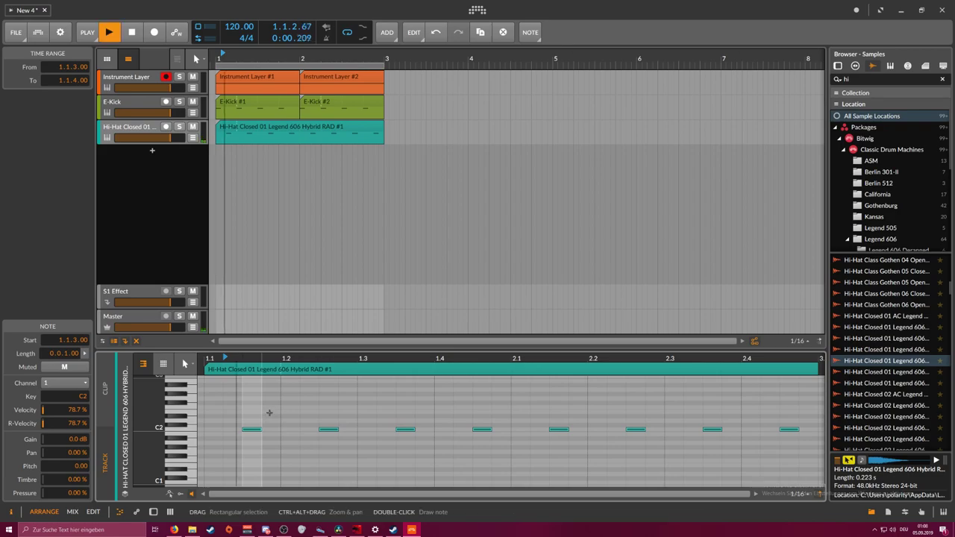
Lower the hi-hat Sampler's output level and shorten its amplitude decay
double_click(153, 129)
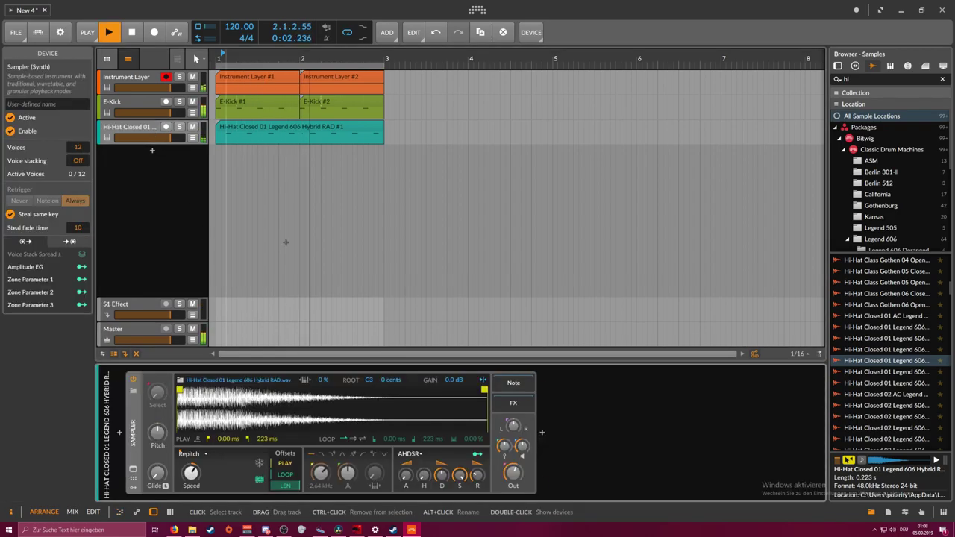
drag(513, 473, 514, 479)
drag(442, 476, 459, 495)
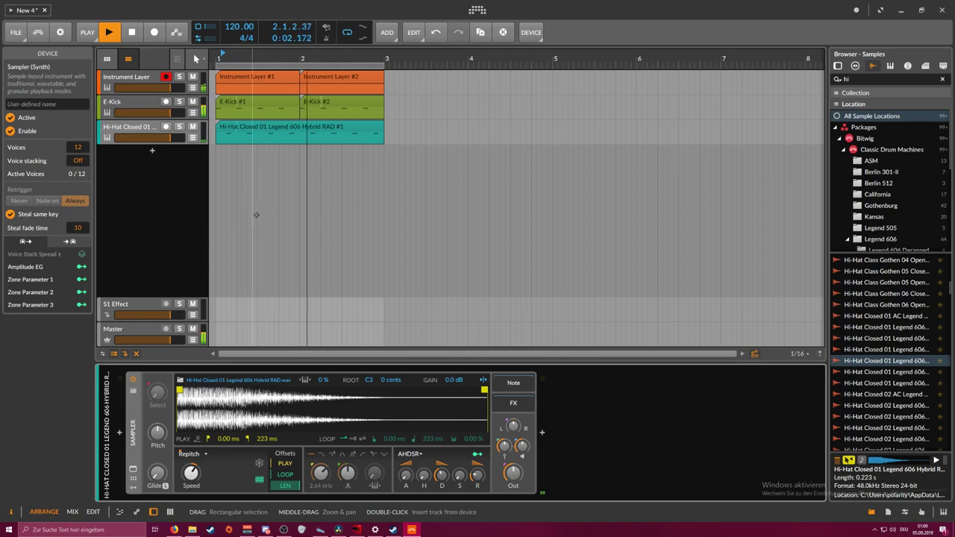
Duplicate the hi-hat track and replace the copy's sample with Hi-Hat Closed 02 Legend 606 Foley Sonic Overload RAD
click(146, 132)
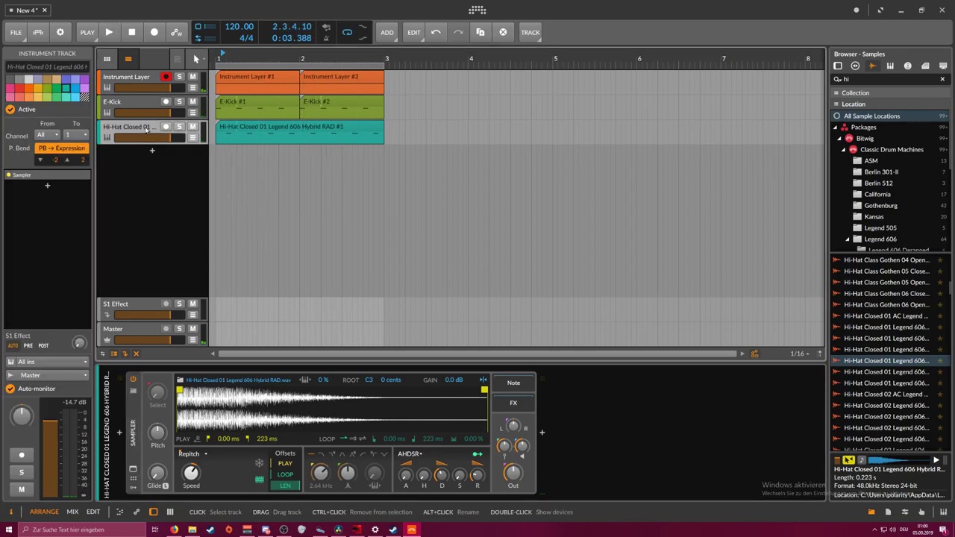
key(ctrl+d)
click(244, 152)
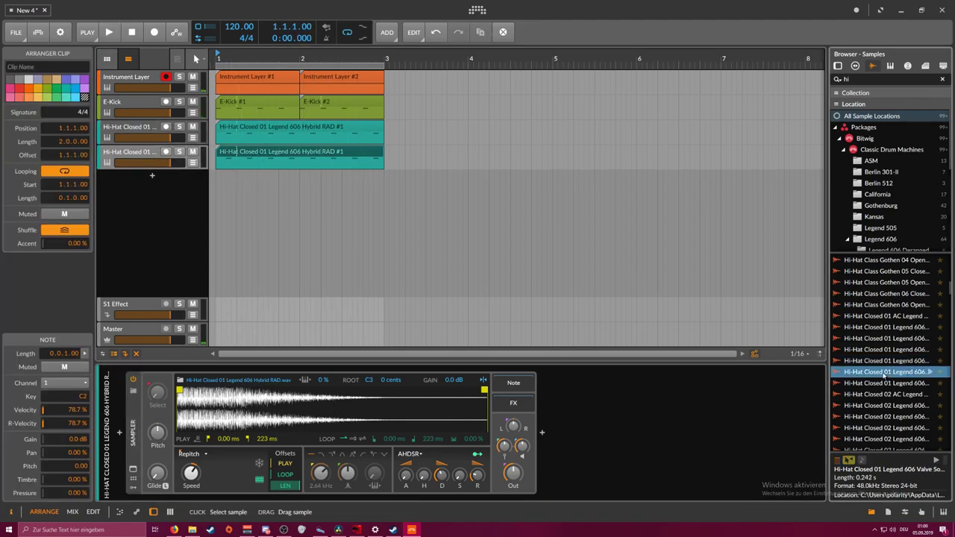
click(881, 395)
click(883, 418)
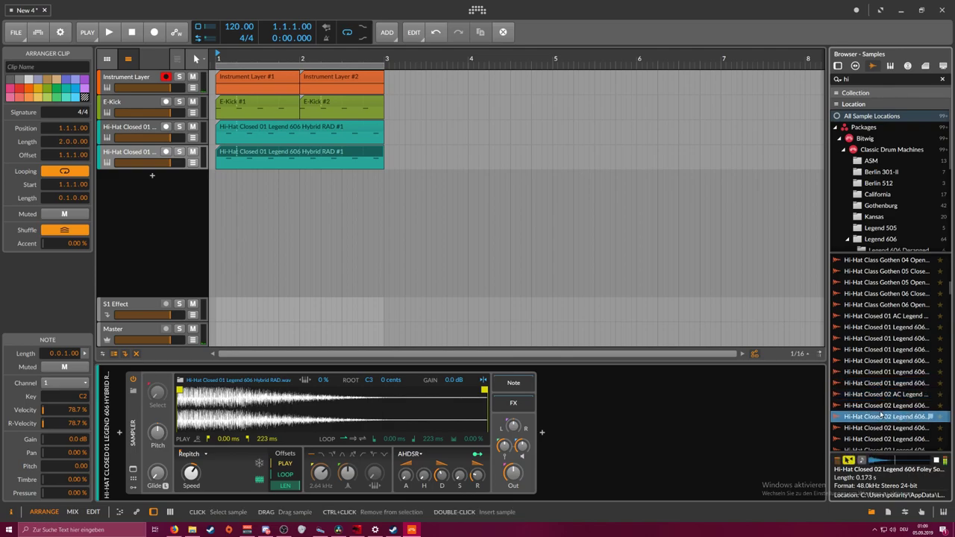
drag(498, 299, 316, 406)
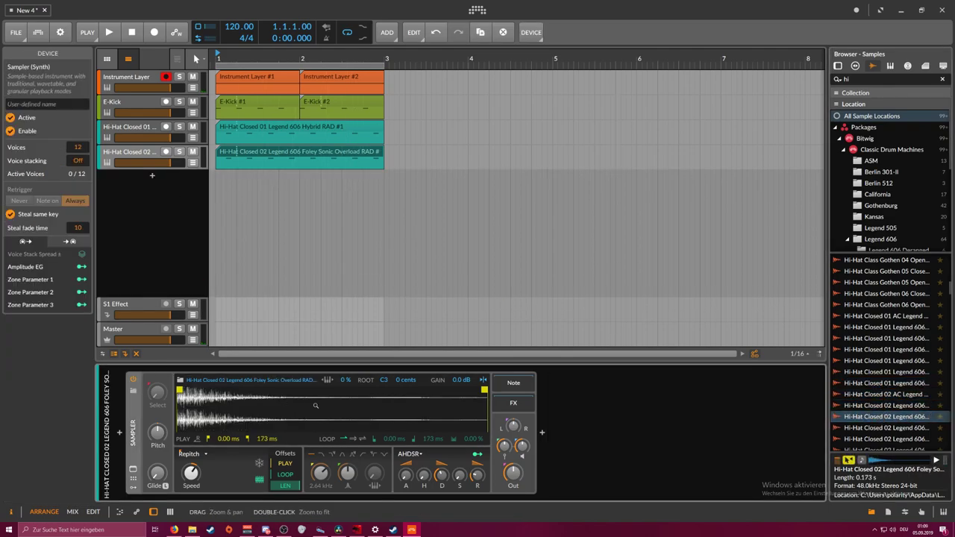
Move the second hi-hat clip's C2 note to the start of each beat, set its velocity to 49.7 %, and play the loop
double_click(243, 158)
click(252, 408)
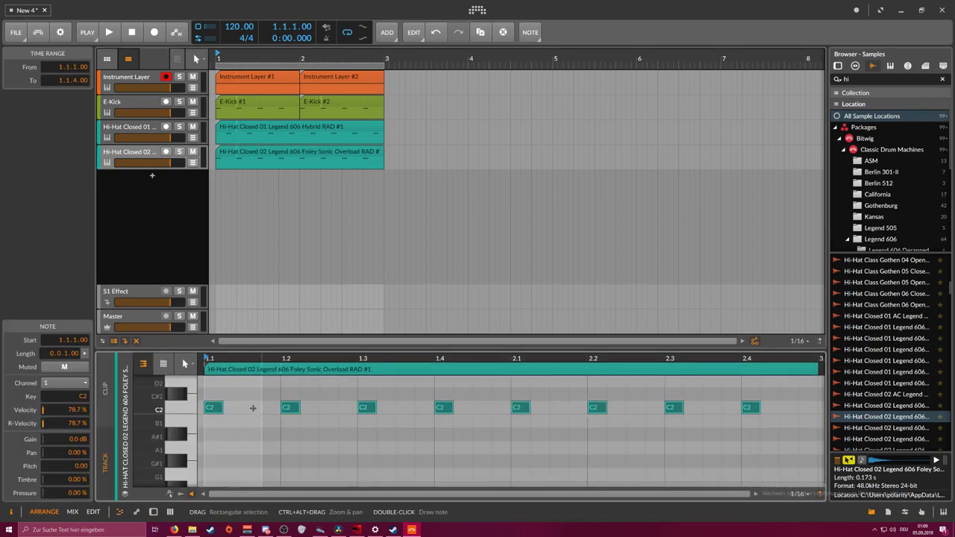
click(189, 495)
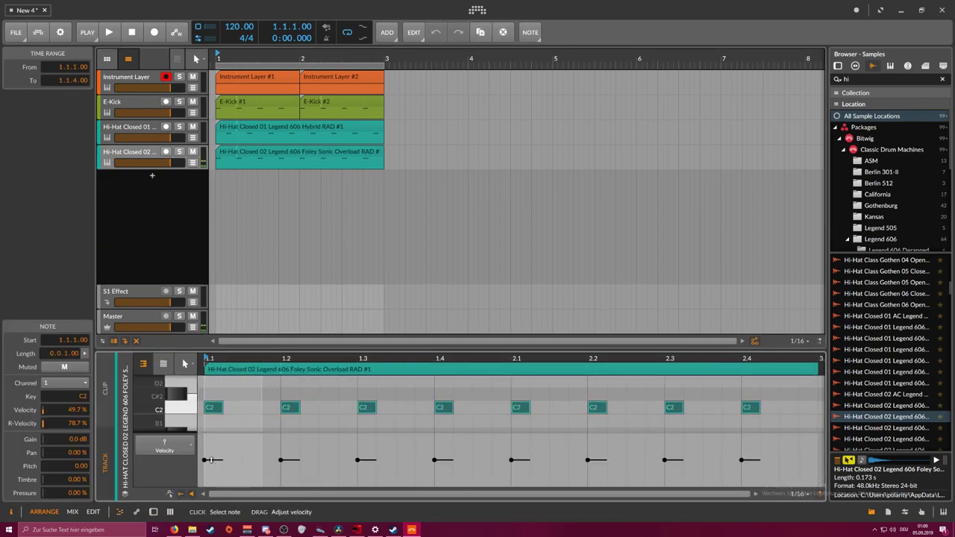
key(space)
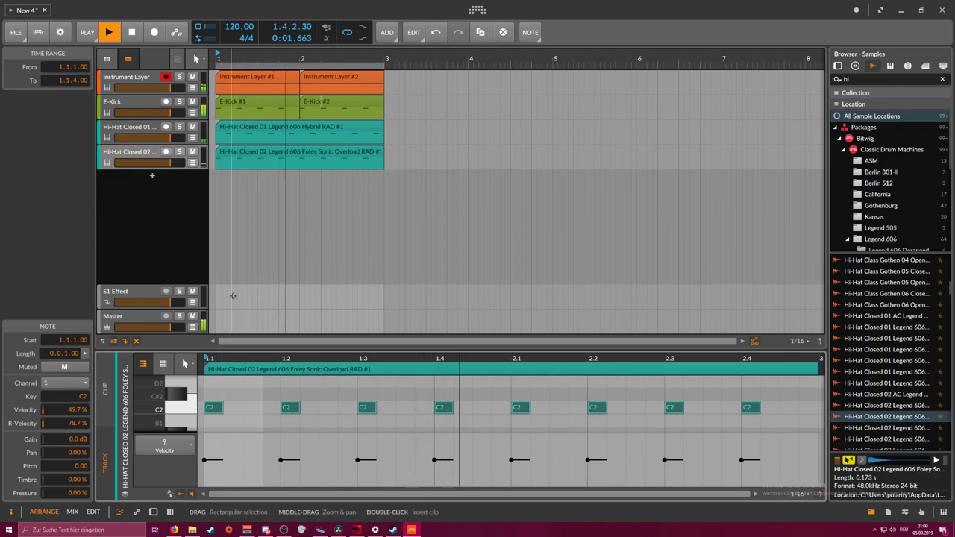
Paste a second C2 note on the last 1/16 of each beat and lower its velocity
click(269, 407)
key(ctrl+v)
drag(274, 460, 273, 478)
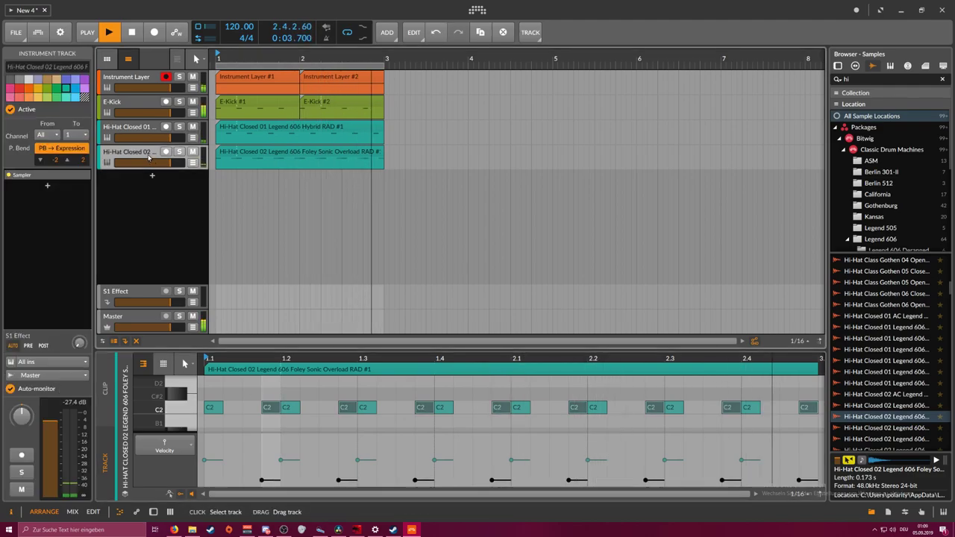
Set the second hi-hat Sampler's amp decay time to 66.8 ms and stop playback
key(d)
drag(442, 475, 442, 482)
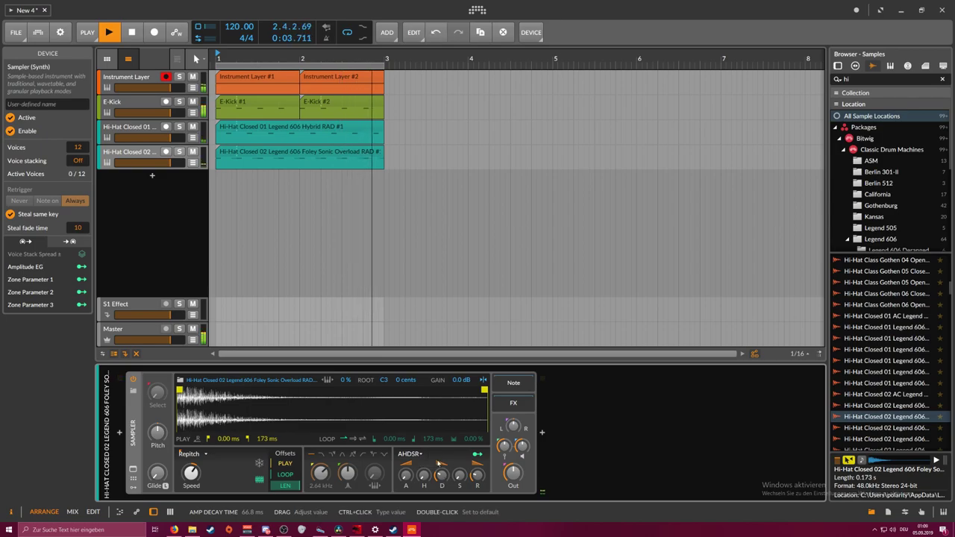
key(space)
Duplicate the second hi-hat track and reduce the copy's clip to one quiet C2 note on each beat's second 1/16
click(153, 158)
key(ctrl+d)
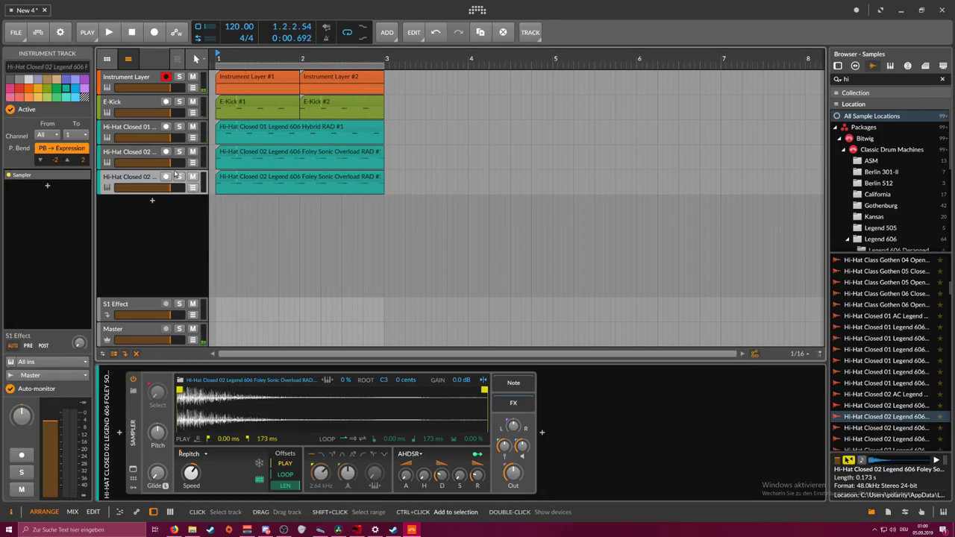
double_click(226, 178)
click(234, 405)
click(234, 404)
drag(212, 390, 215, 405)
key(Delete)
double_click(266, 404)
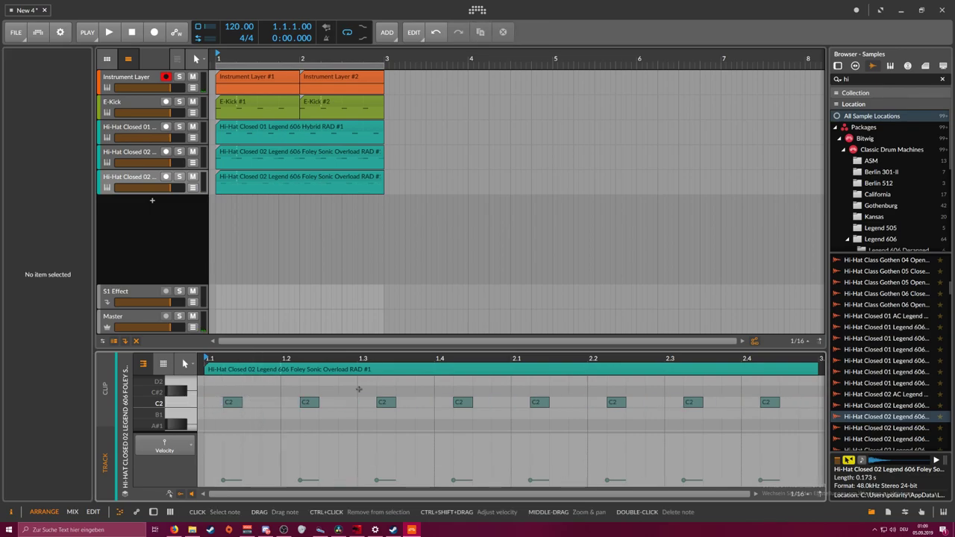
Replace the third hi-hat track's sample with Hi-Hat Closed 02 Legend 606 Foley Valve Train RAD.wav and adjust its amp envelope during playback
click(849, 428)
scroll(853, 427, up, 5)
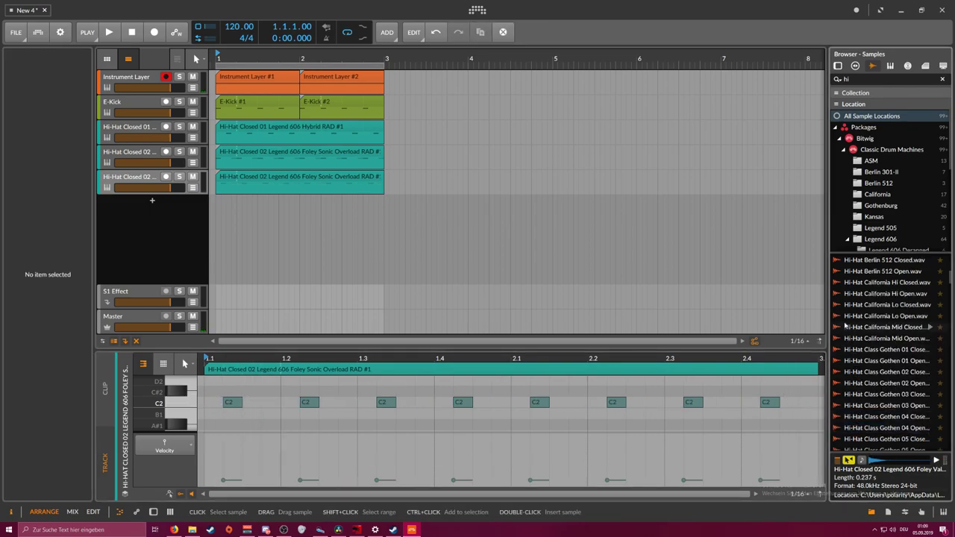
scroll(858, 328, down, 5)
drag(867, 427, 217, 401)
key(space)
drag(517, 446, 520, 448)
drag(459, 475, 459, 479)
drag(441, 477, 441, 480)
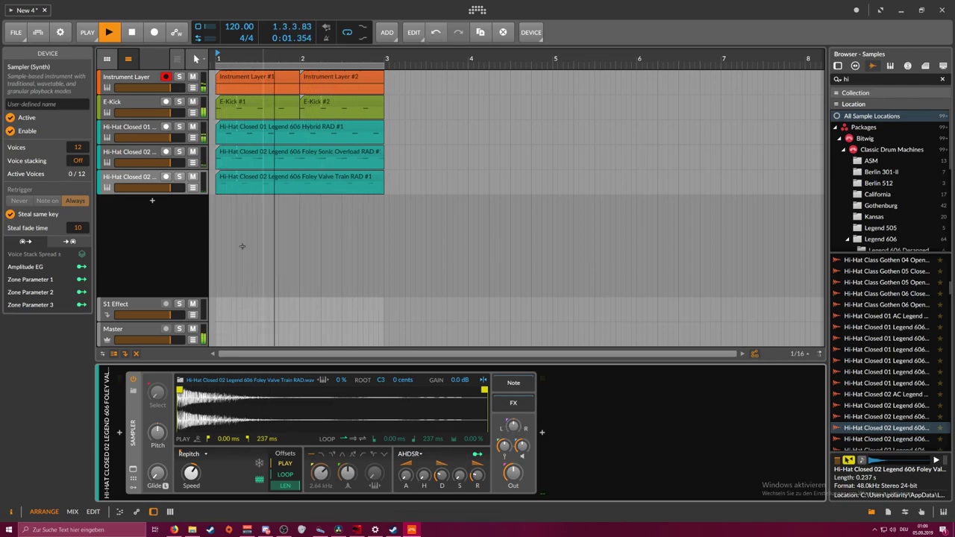
Adjust the filter envelope amount of the Instrument Layer's Polysynth and set its output to -7.0 dB
click(143, 78)
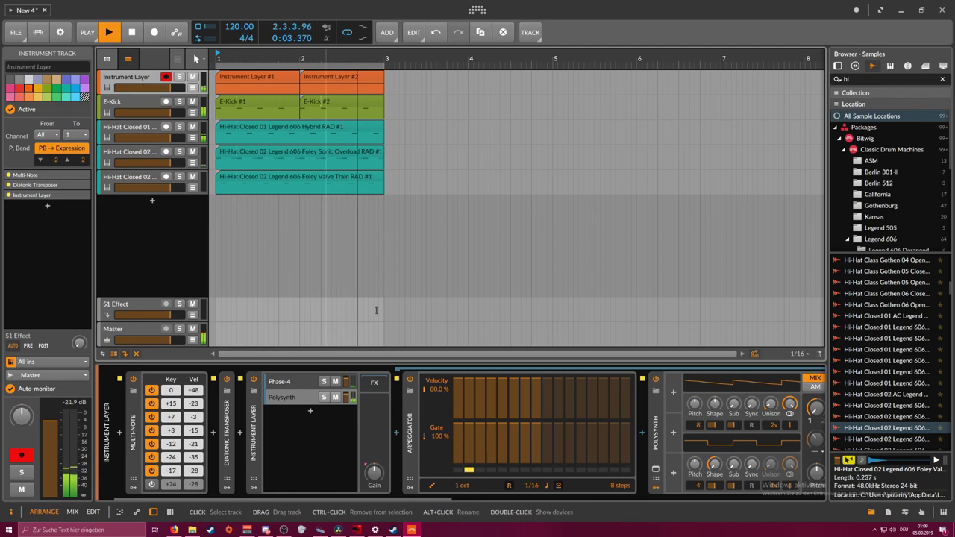
click(304, 398)
drag(447, 498, 626, 493)
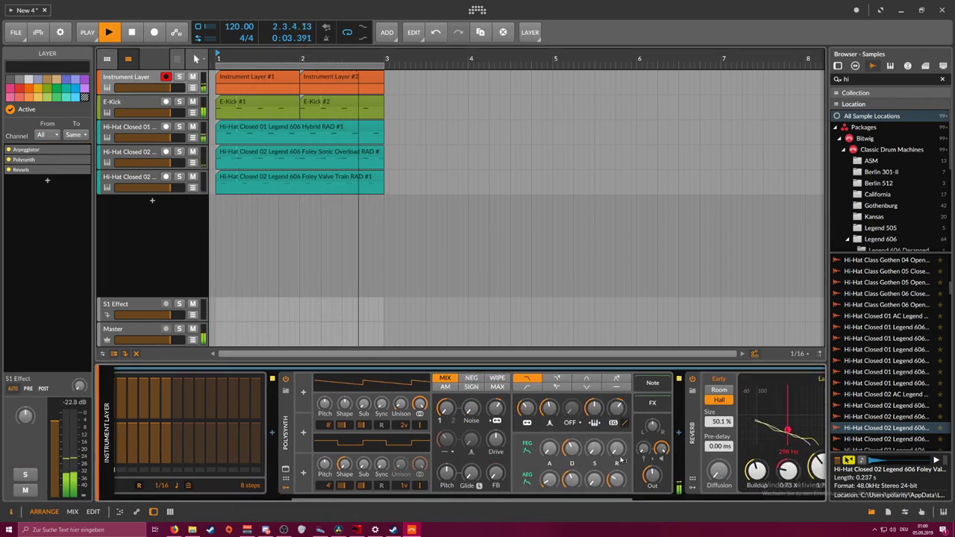
drag(618, 409, 618, 406)
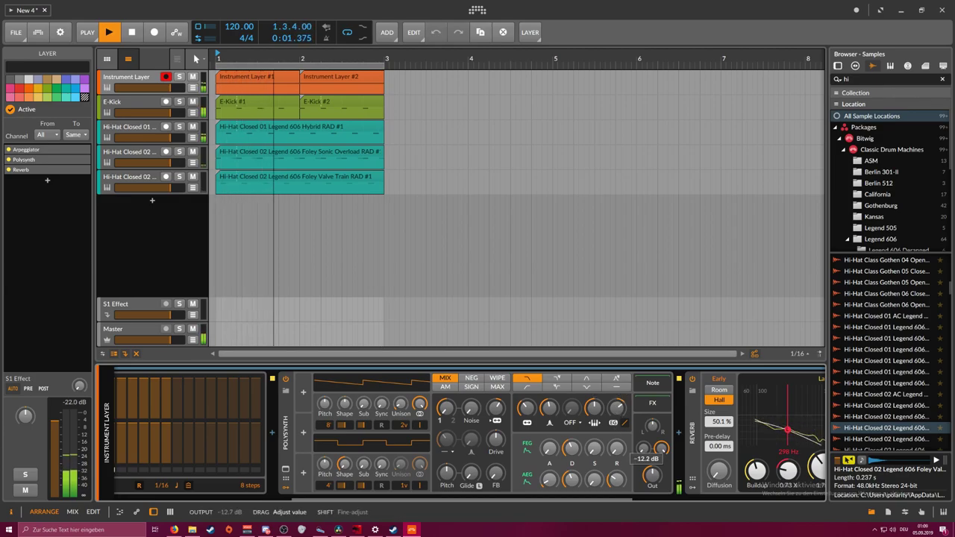
drag(661, 448, 661, 442)
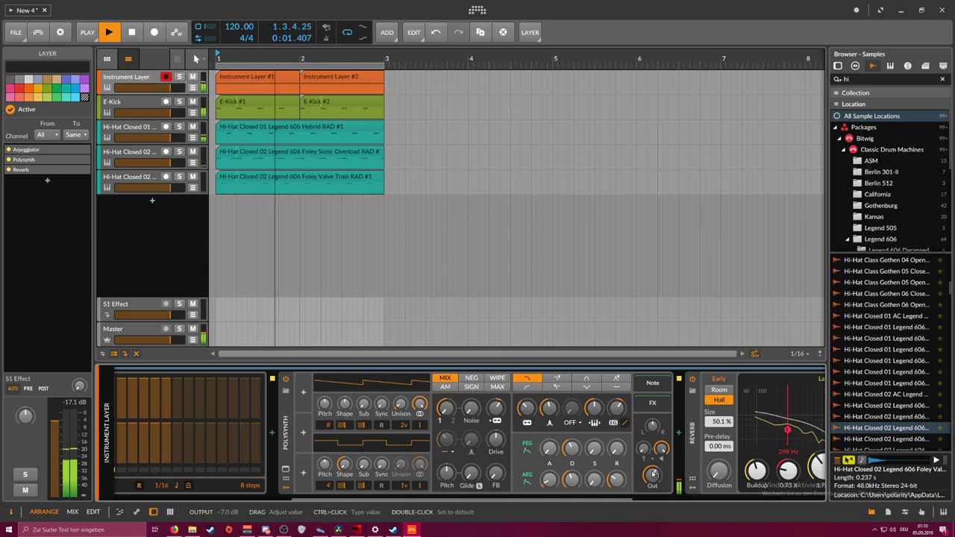
Add a new instrument track with a Polysynth, stop playback, and arm the track for recording
click(167, 221)
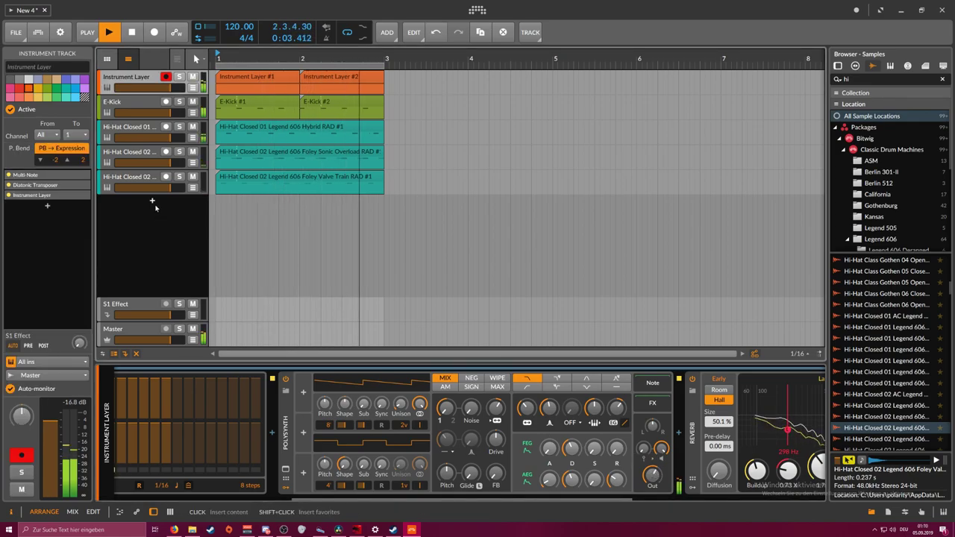
double_click(154, 203)
text(poly)
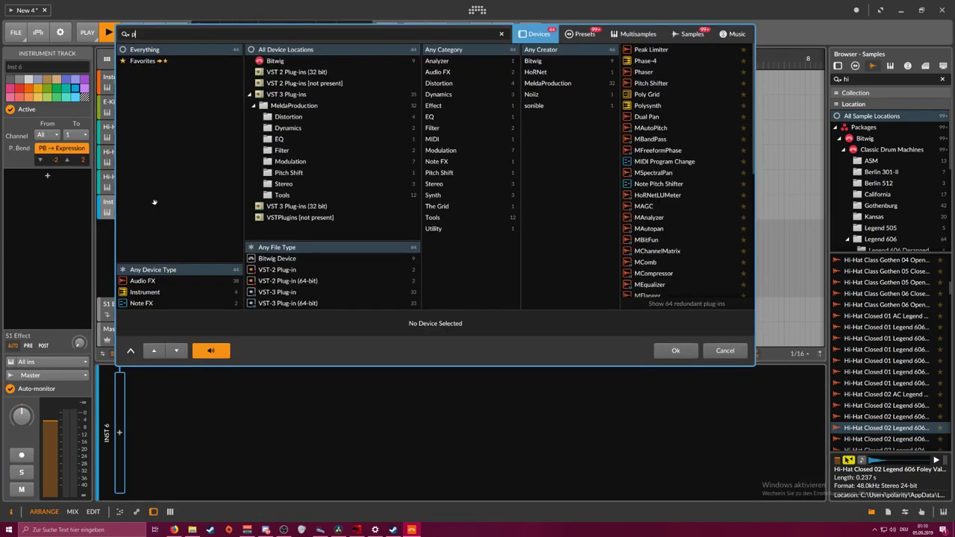
key(Down)
key(Down)
key(Return)
key(space)
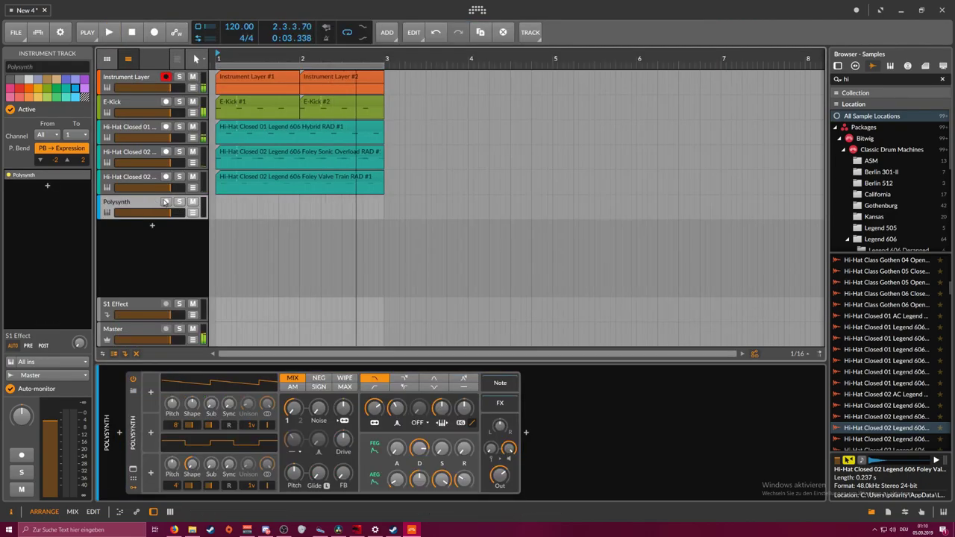
click(166, 202)
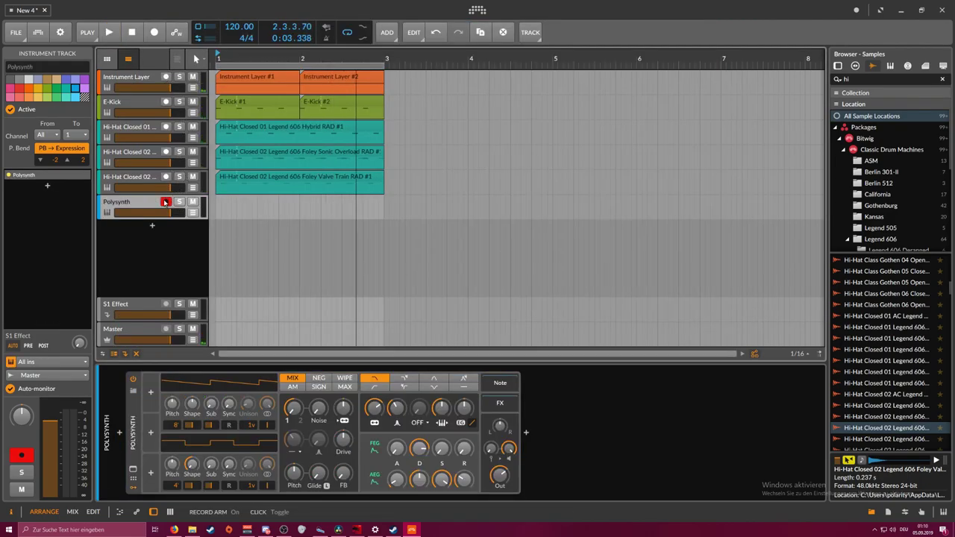
Shape the new Polysynth with four-voice unison on oscillator 1, oscillator 2 as an 8' saw, and a filter envelope attack of 70.3 %
drag(251, 425, 251, 415)
drag(343, 407, 343, 403)
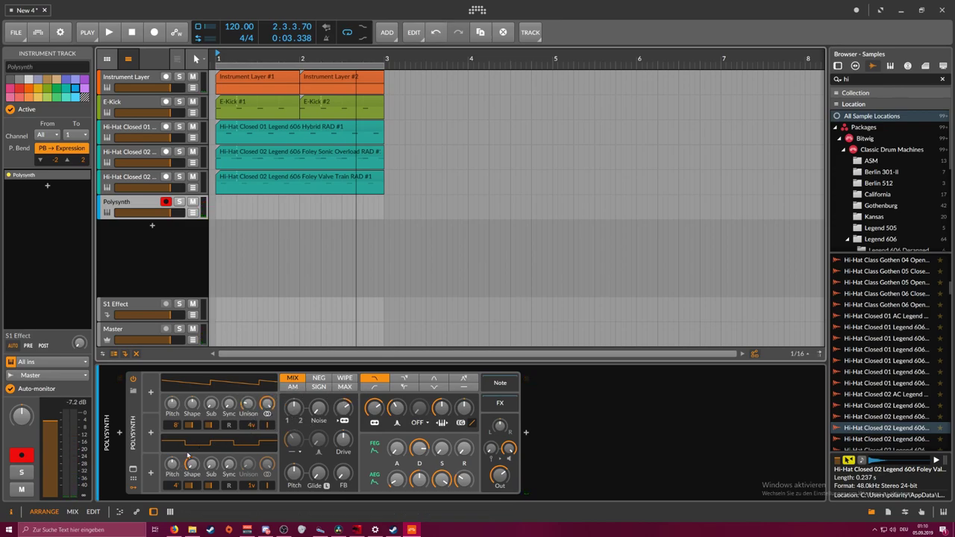
drag(499, 475, 499, 472)
drag(172, 465, 173, 462)
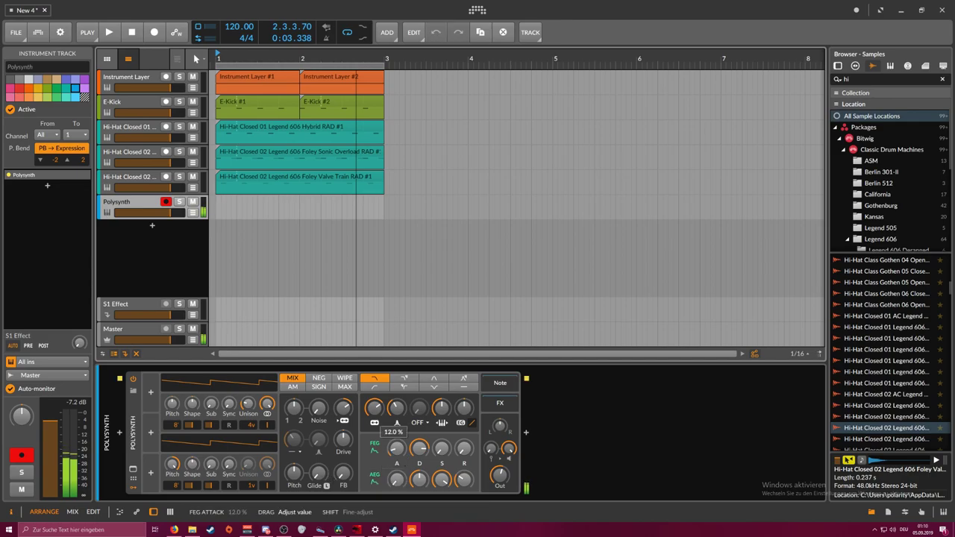
drag(397, 447, 396, 446)
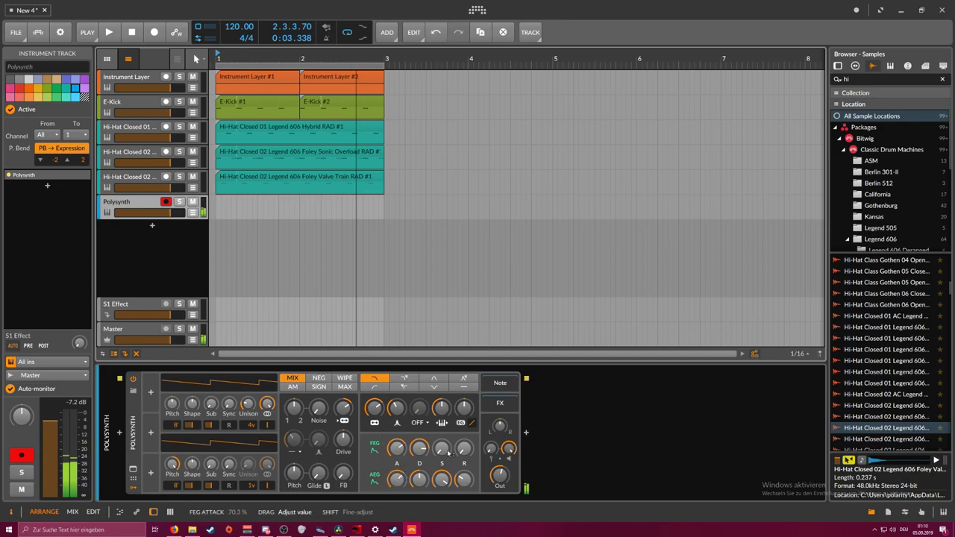
Add a Reverb after the new Polysynth and set it to Hall with a 5.75 s decay
click(526, 433)
key(BackSpace)
key(BackSpace)
text(reve)
key(Down)
key(Return)
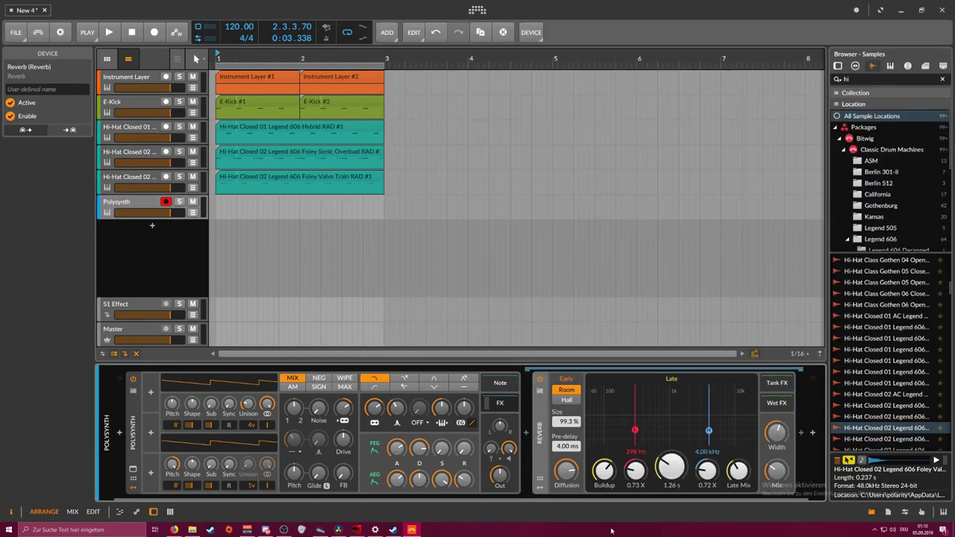
click(566, 401)
drag(671, 467, 672, 431)
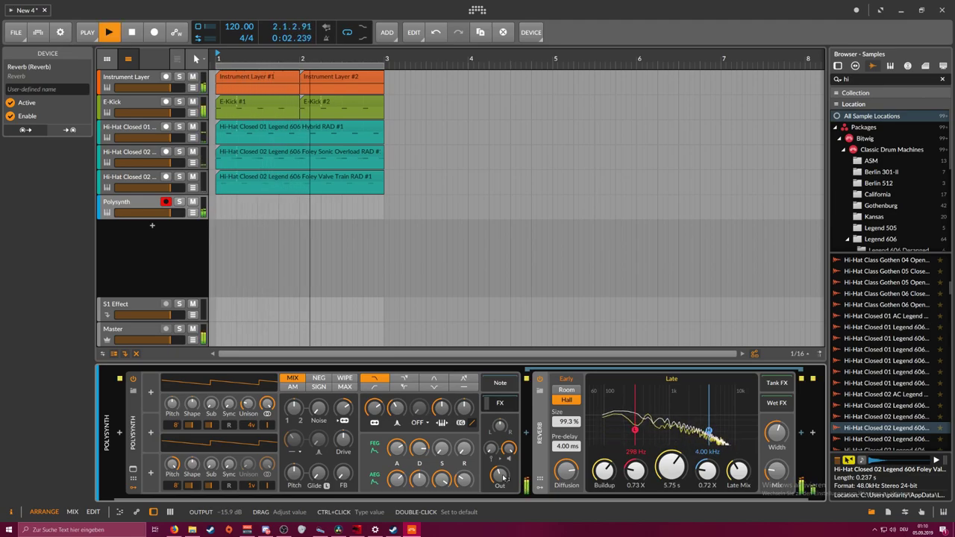
Adjust the new Polysynth's output and unison during playback, and set its filter envelope decay to 79.8 %
drag(513, 478, 514, 494)
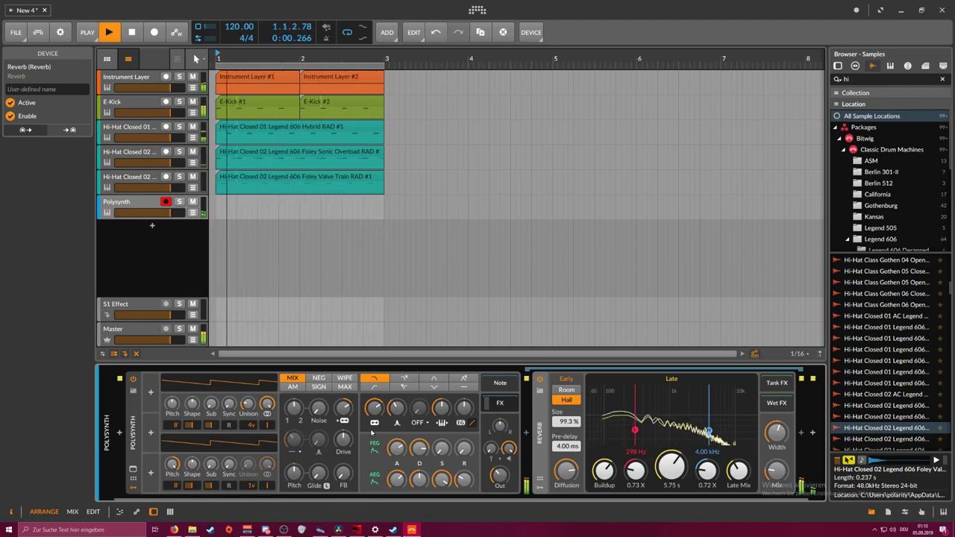
drag(267, 404, 249, 413)
drag(397, 447, 403, 448)
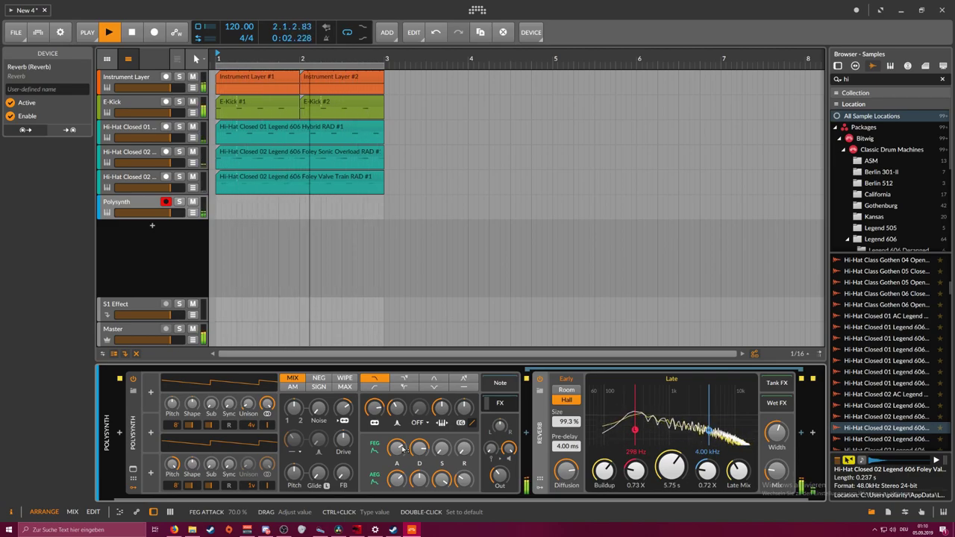
drag(403, 449, 403, 426)
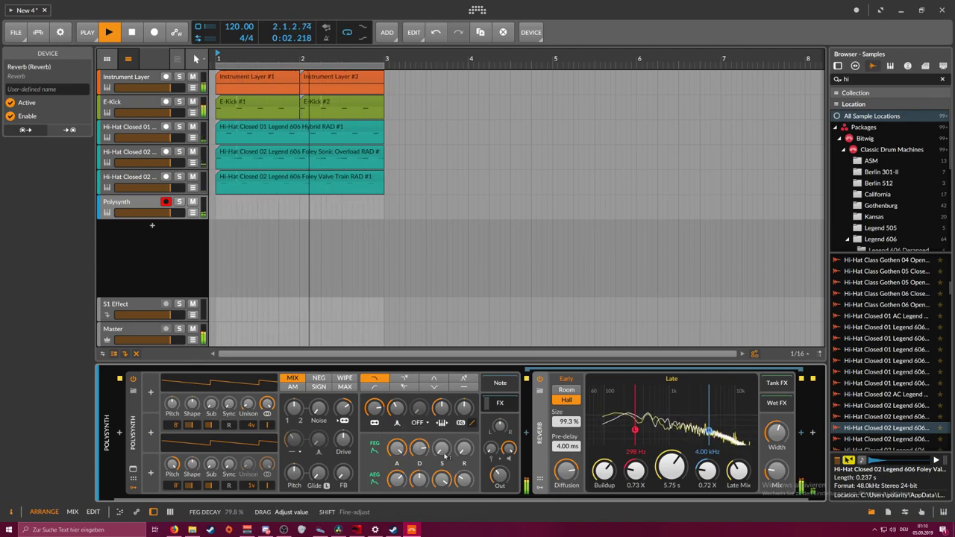
Set the Reverb to Room with a 326 ms decay and adjust the Polysynth's oscillator 2 pitch
drag(671, 467, 672, 523)
click(571, 391)
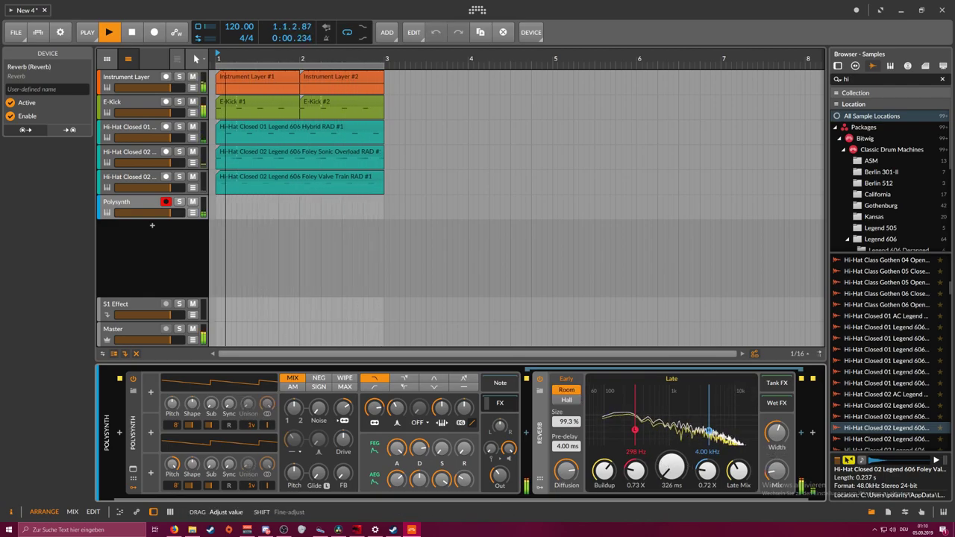
drag(172, 464, 172, 460)
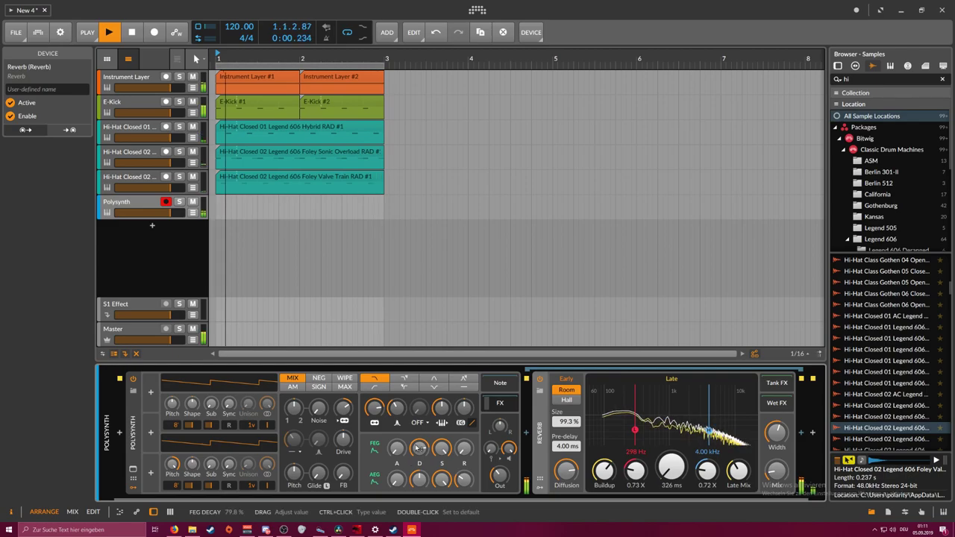
Add a Random modulator to the Polysynth and map it to the main pitch with an amount of 0.400
click(150, 393)
text(rand)
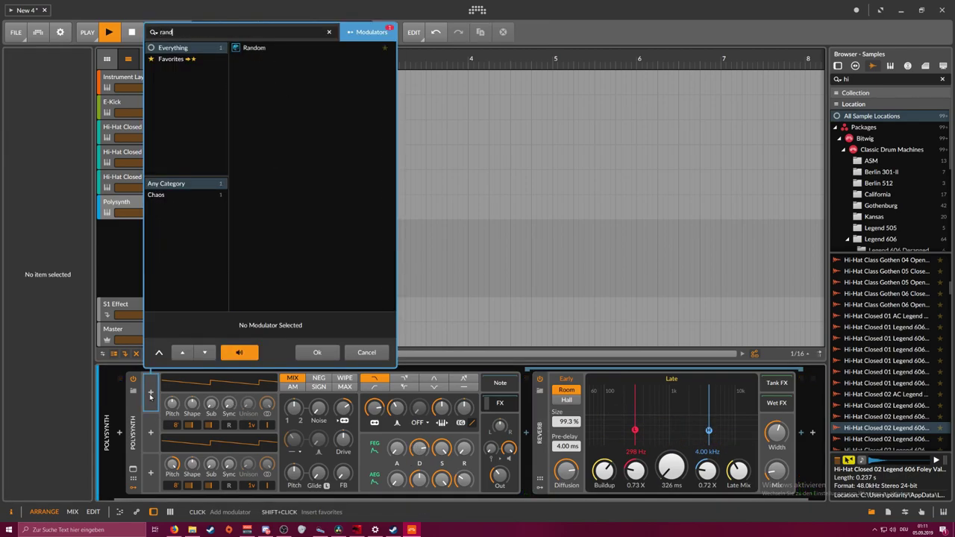
key(Return)
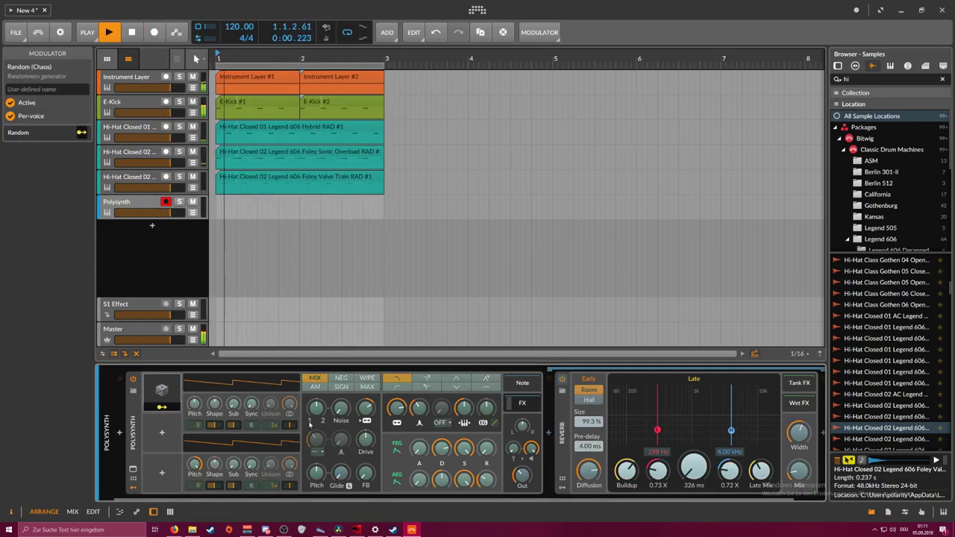
drag(316, 474, 316, 461)
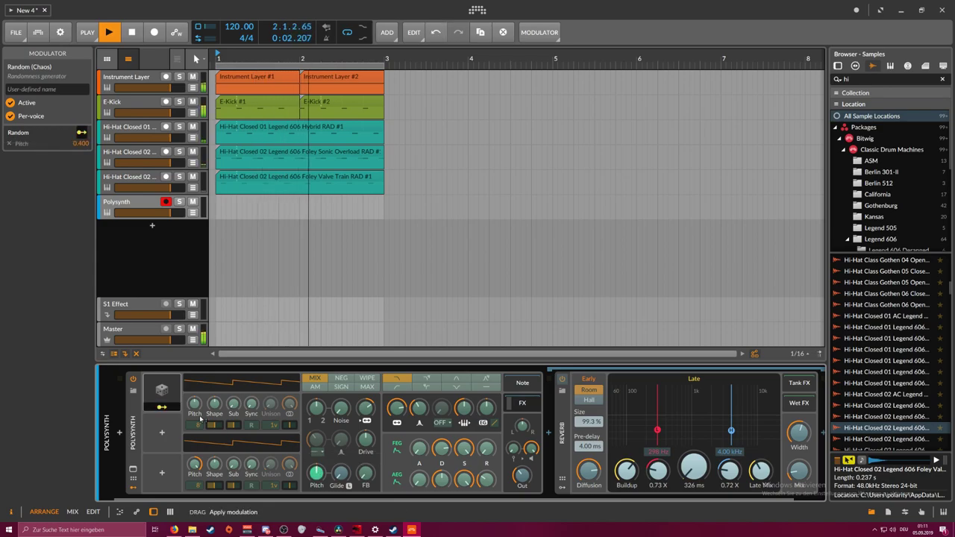
Show the Random modulator's settings and reset its pitch modulation amount to 0
click(164, 392)
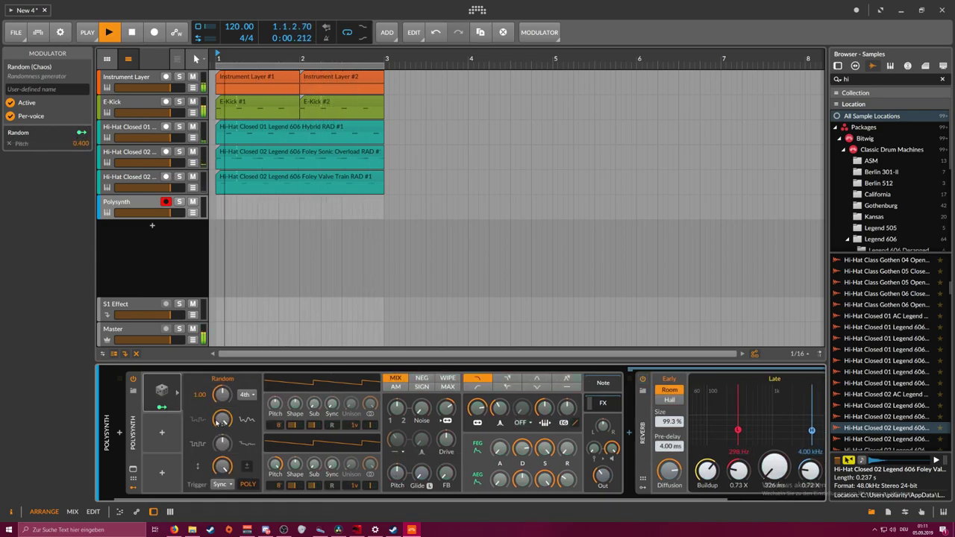
click(161, 407)
drag(397, 474, 397, 486)
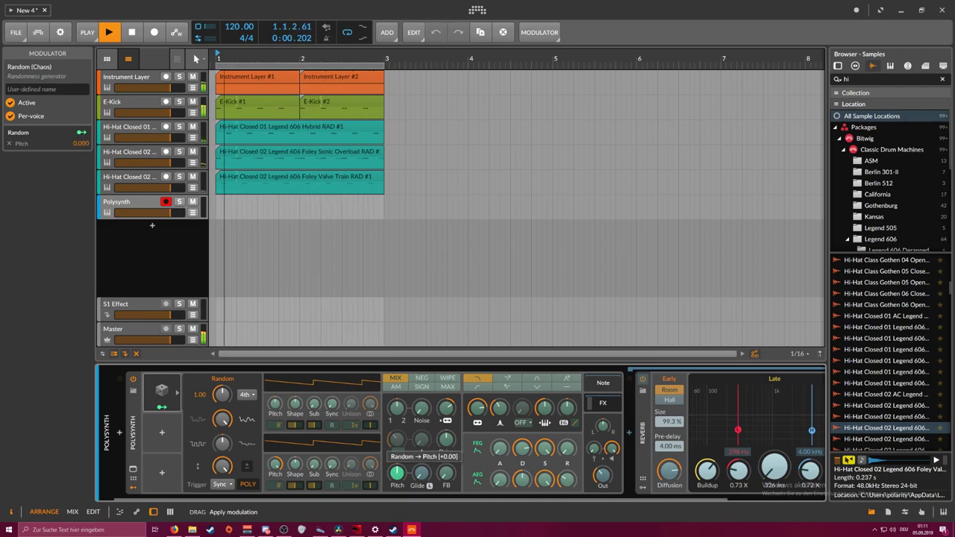
Add a second Polysynth track and create an empty one-bar clip at bar 1 on it
click(147, 228)
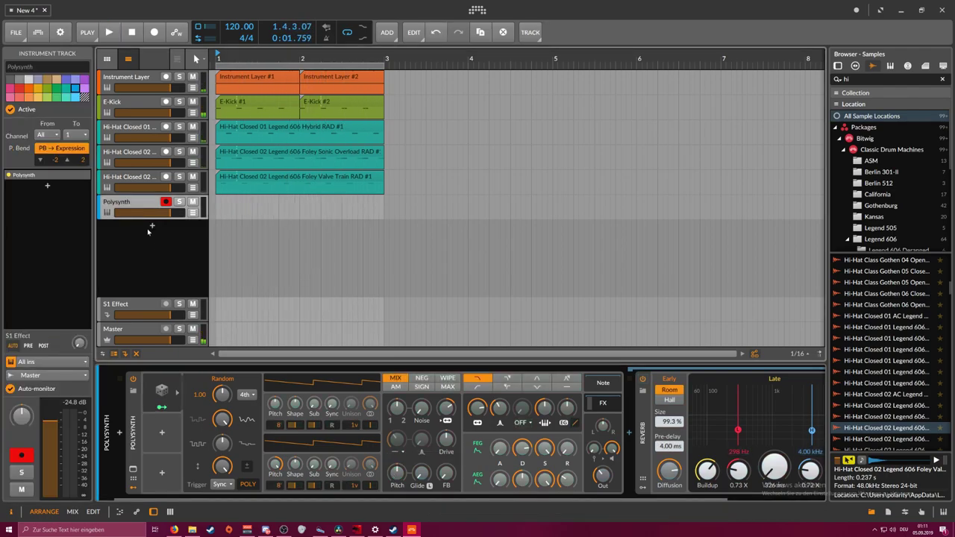
click(151, 226)
text(polysynth)
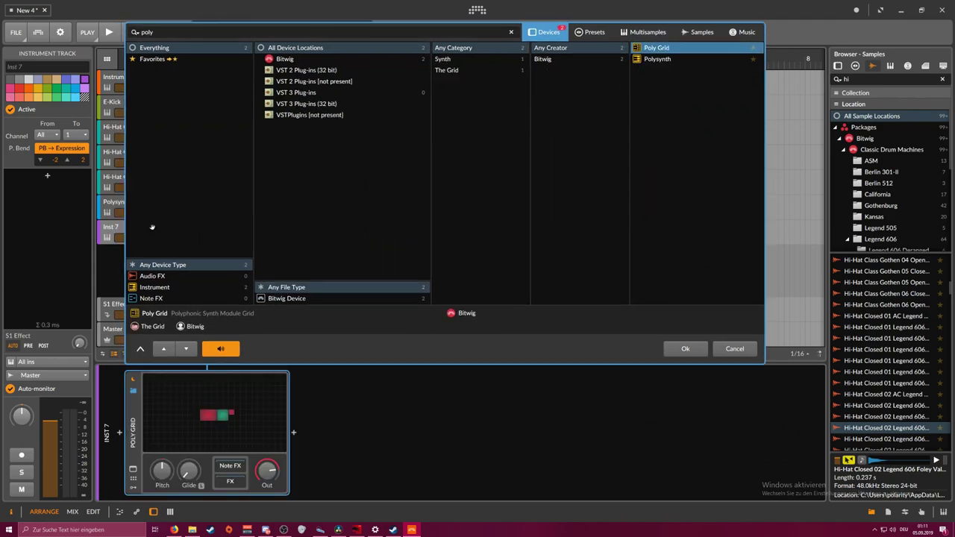
key(Return)
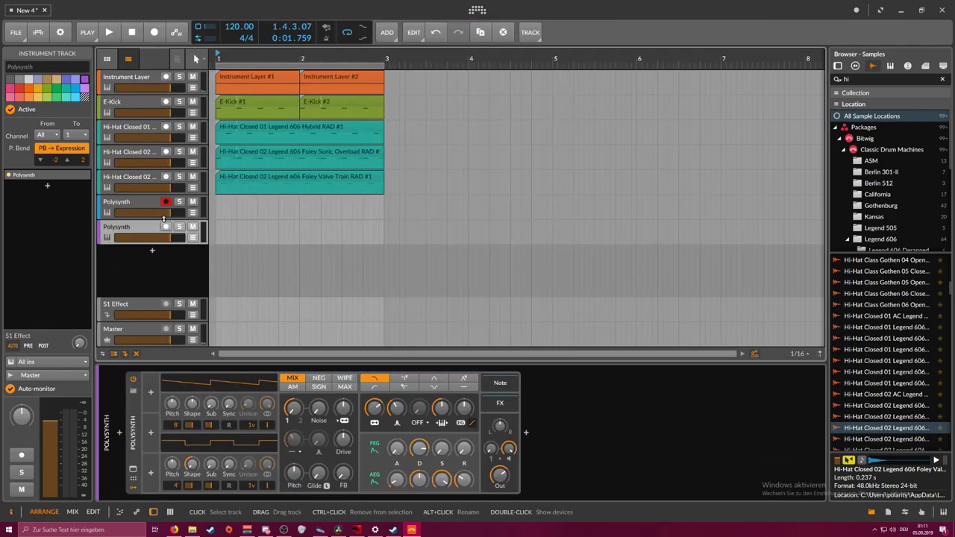
double_click(233, 230)
key(space)
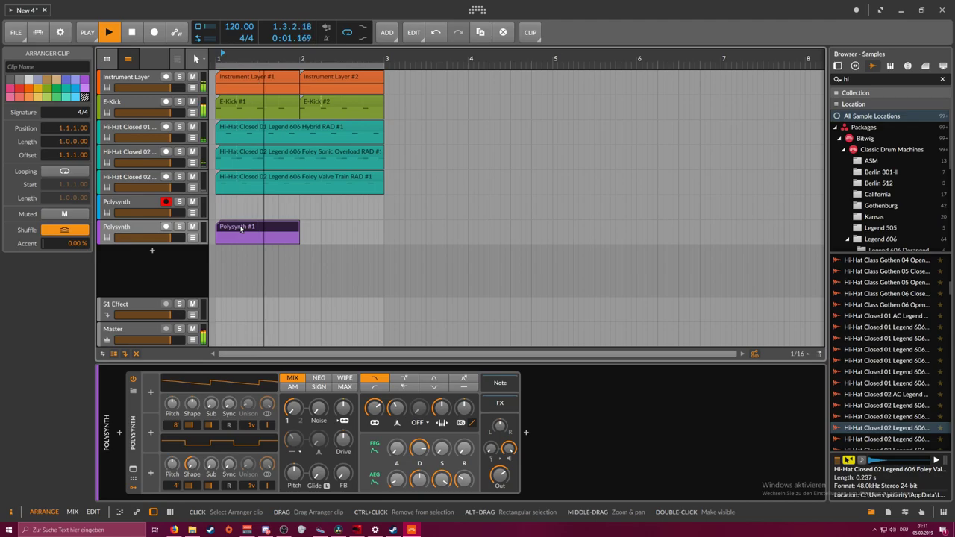
key(space)
Open the second Polysynth's clip in an enlarged note editor and draw a 1/16 D#2 note at 1.4.4
double_click(254, 228)
drag(435, 359, 246, 399)
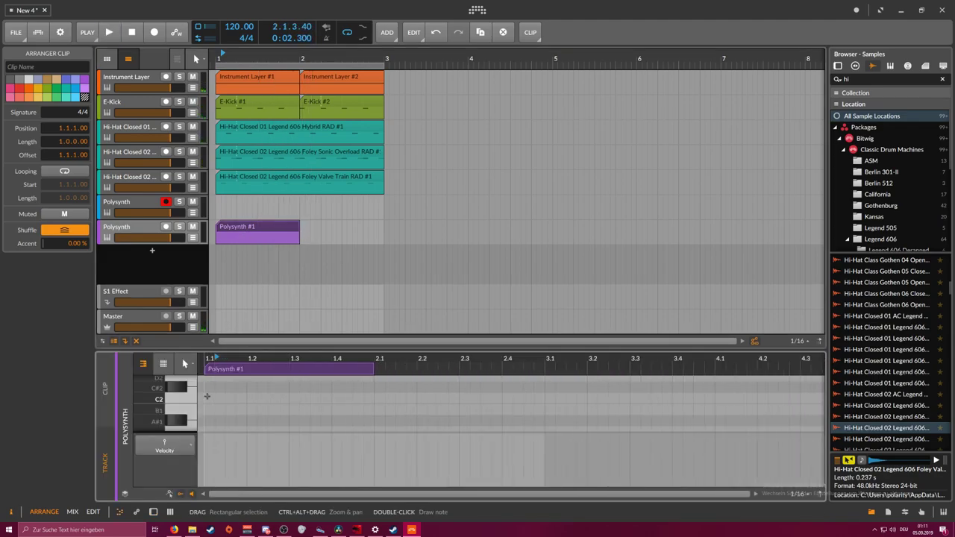
drag(182, 349, 182, 178)
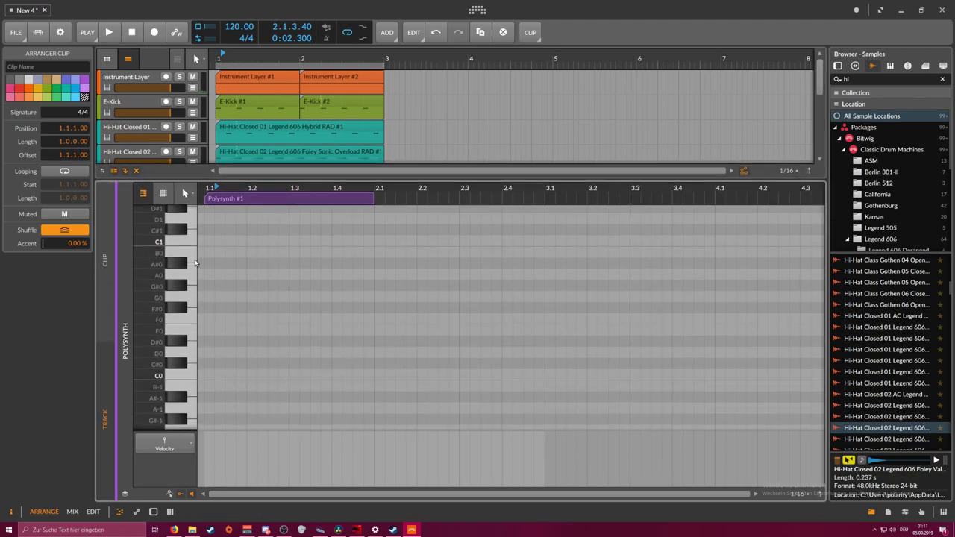
click(184, 341)
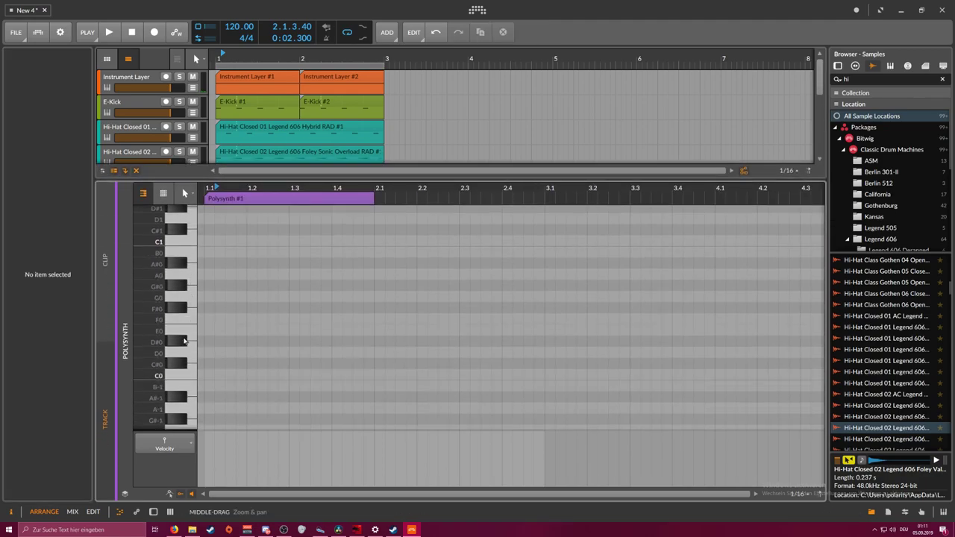
double_click(366, 341)
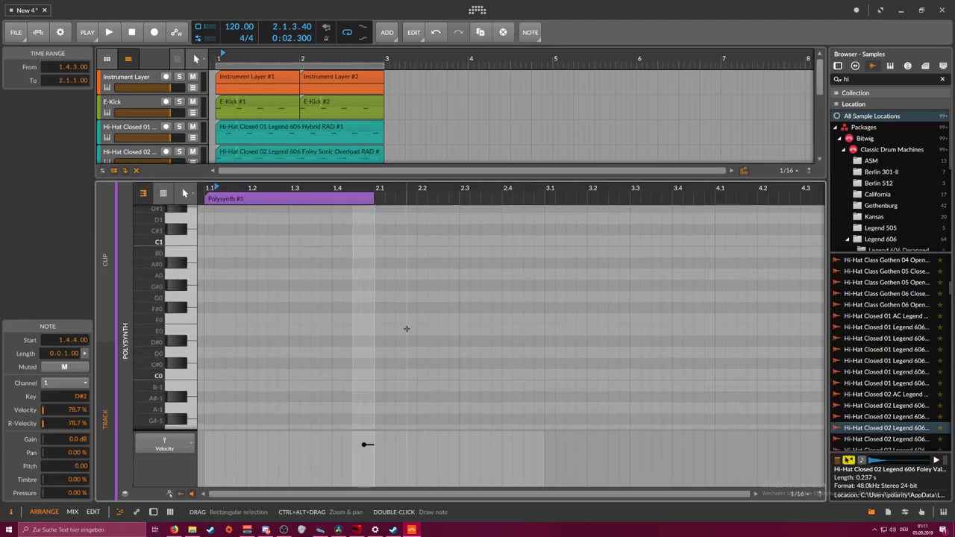
Shorten the arranger loop to bar 1, play it, and show the second Polysynth track's devices
scroll(299, 104, down, 5)
scroll(299, 105, up, 3)
scroll(300, 105, down, 3)
drag(385, 64, 300, 64)
key(space)
click(290, 58)
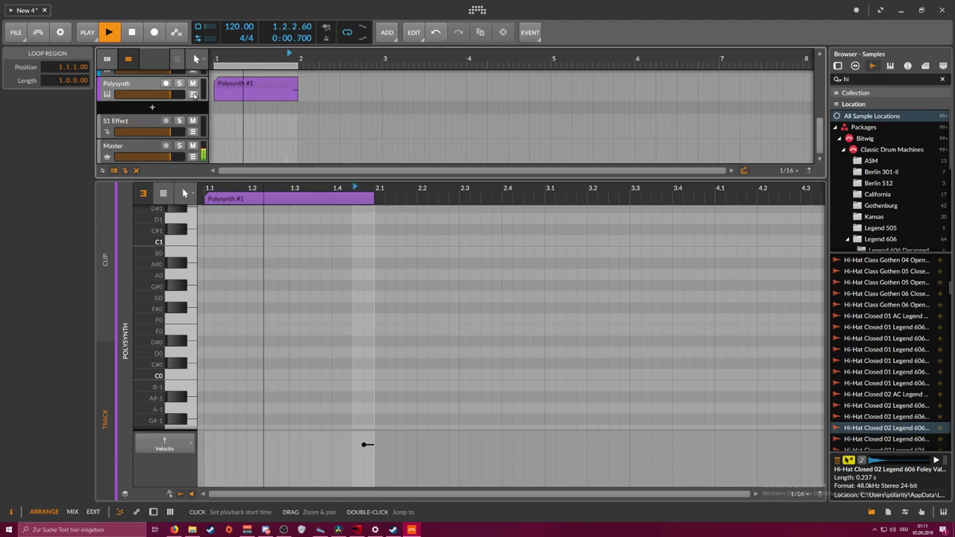
double_click(150, 85)
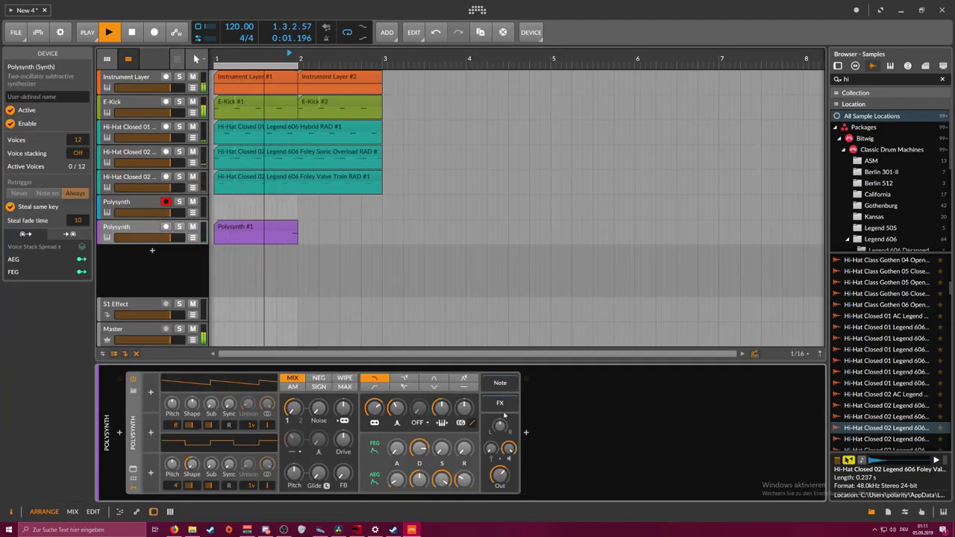
Add a Reverb after the second Polysynth and set its room size to 200 %
click(525, 432)
text(rev)
key(Return)
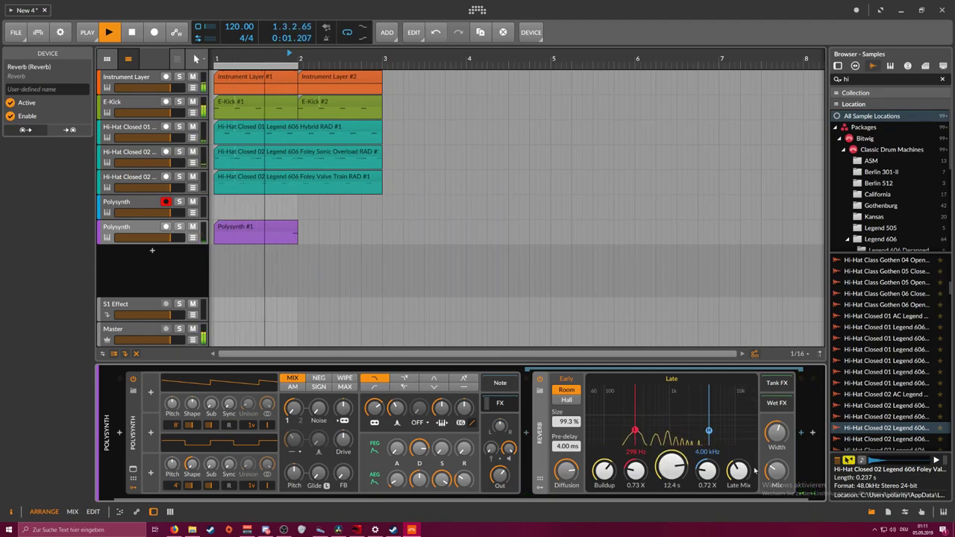
drag(567, 421, 567, 403)
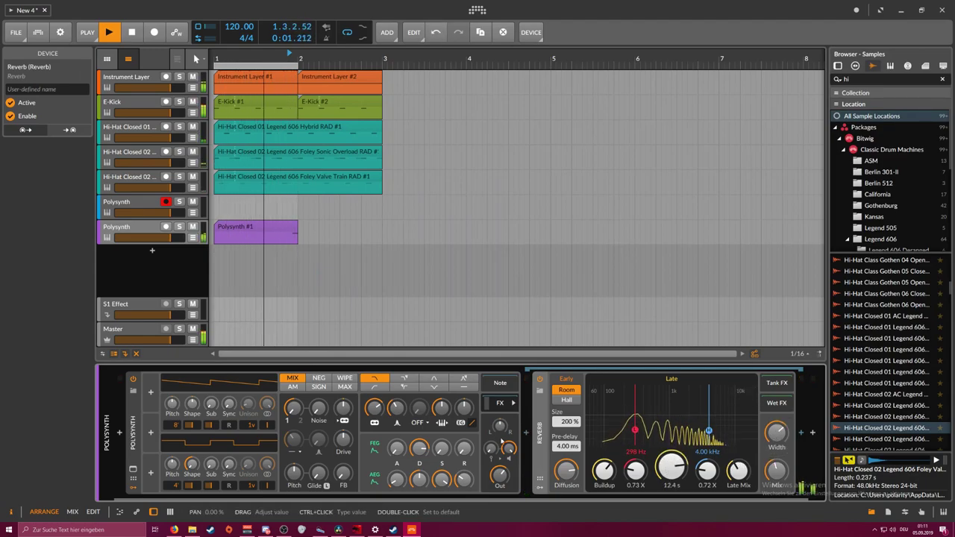
Restart playback, fine-tune the second Polysynth's filter envelope decay, and shorten the Reverb's decay time to 2.47 s
key(space)
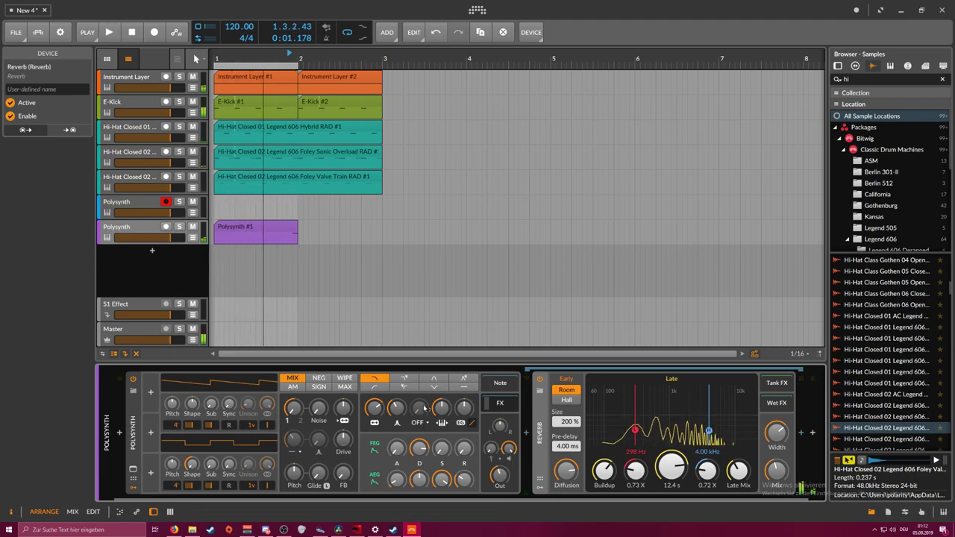
key(space)
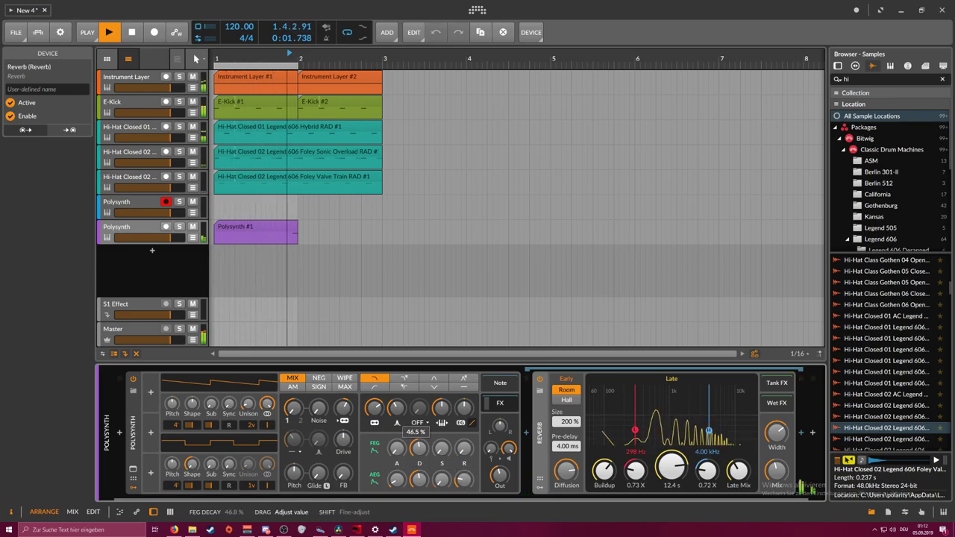
drag(420, 453, 420, 459)
mouse_move(672, 466)
mouse_down()
mouse_move(671, 475)
mouse_move(672, 463)
mouse_up()
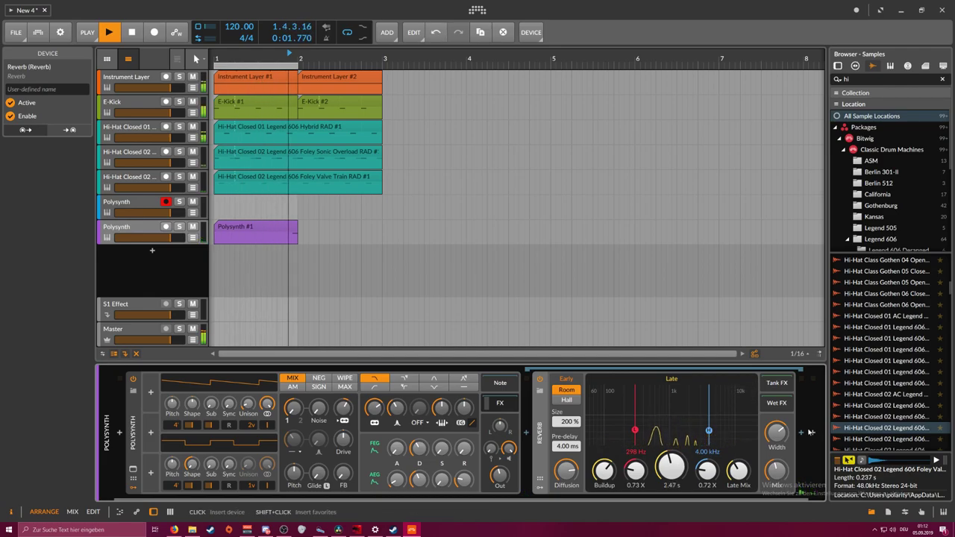
Add a Delay-2 device after the Reverb on the second Polysynth track
click(802, 433)
text(delay)
key(Down)
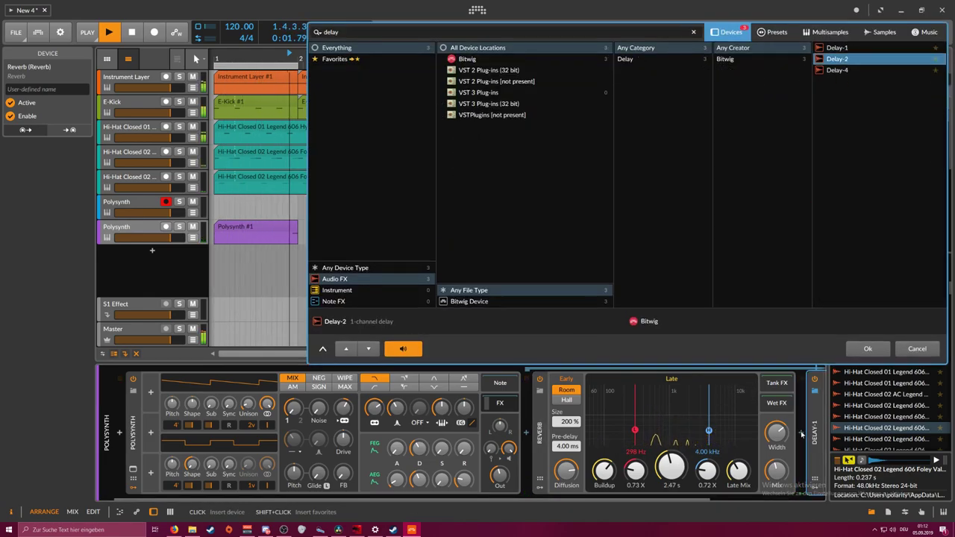
key(Return)
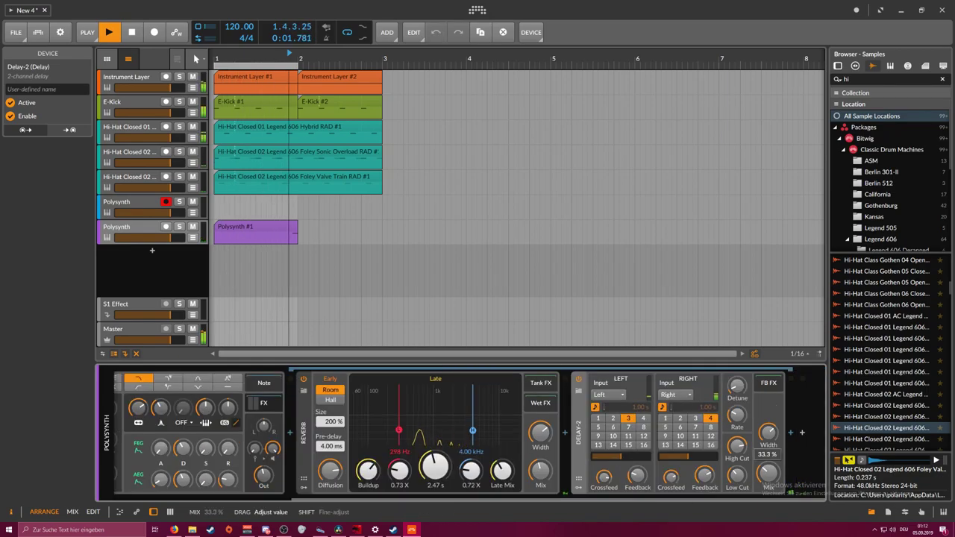
mouse_move(272, 448)
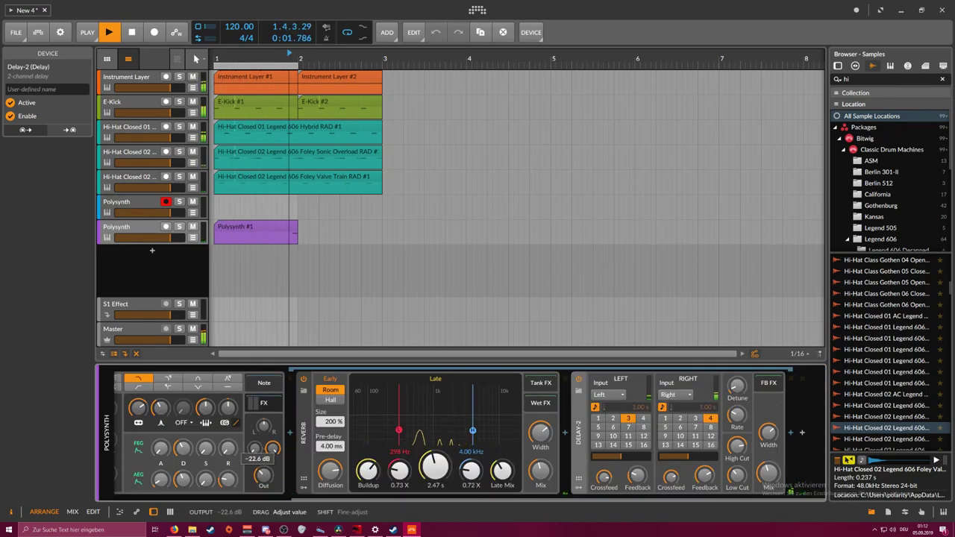
Set the second Polysynth's first oscillator to the 2' octave and restart playback
drag(321, 500, 142, 499)
drag(179, 425, 179, 415)
key(space)
key(space)
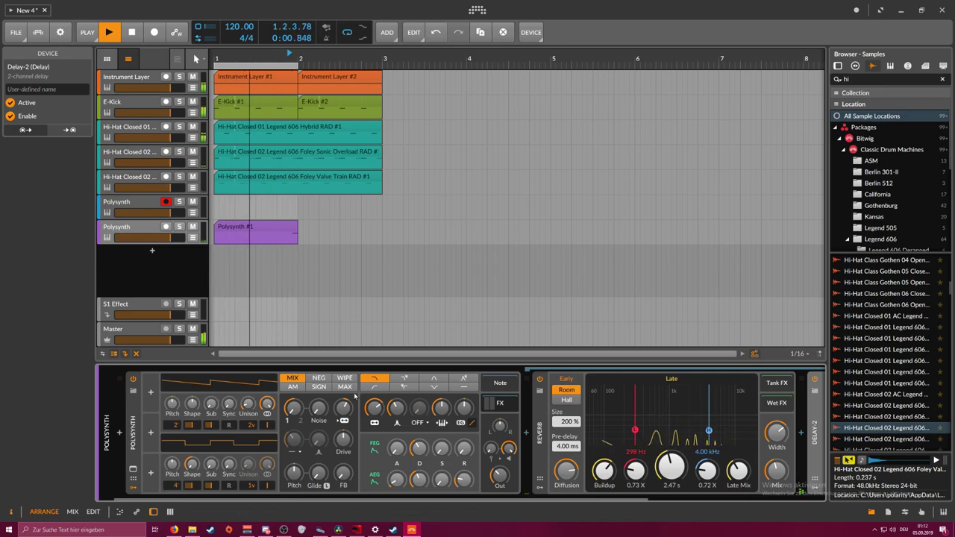
Set the second Polysynth's output to about -21.1 dB and lower its filter frequency to about 178 Hz
mouse_move(509, 448)
click(290, 227)
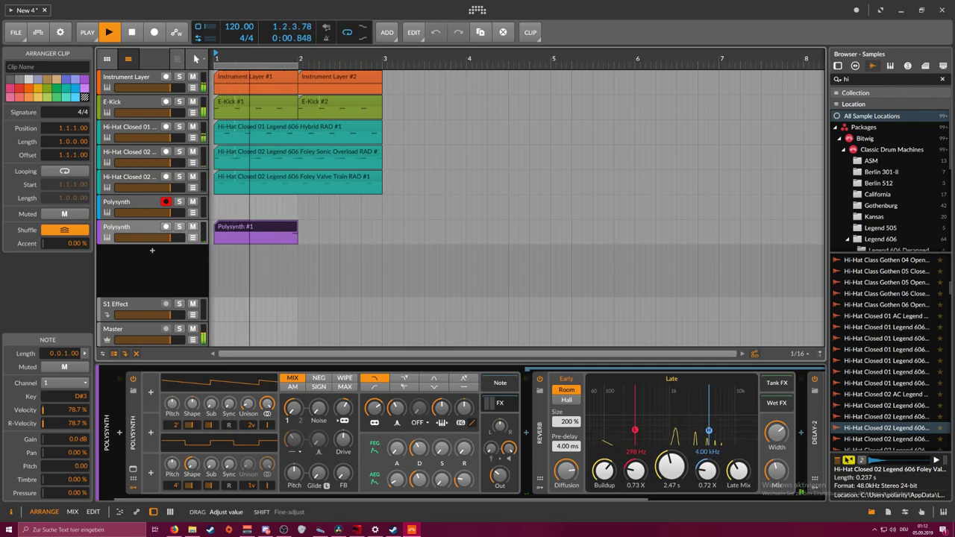
click(496, 478)
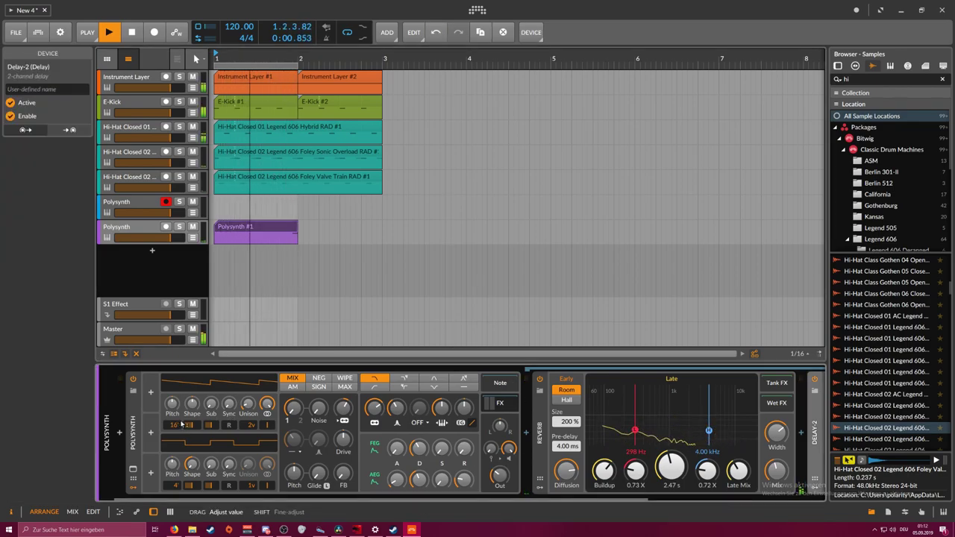
drag(494, 477, 494, 469)
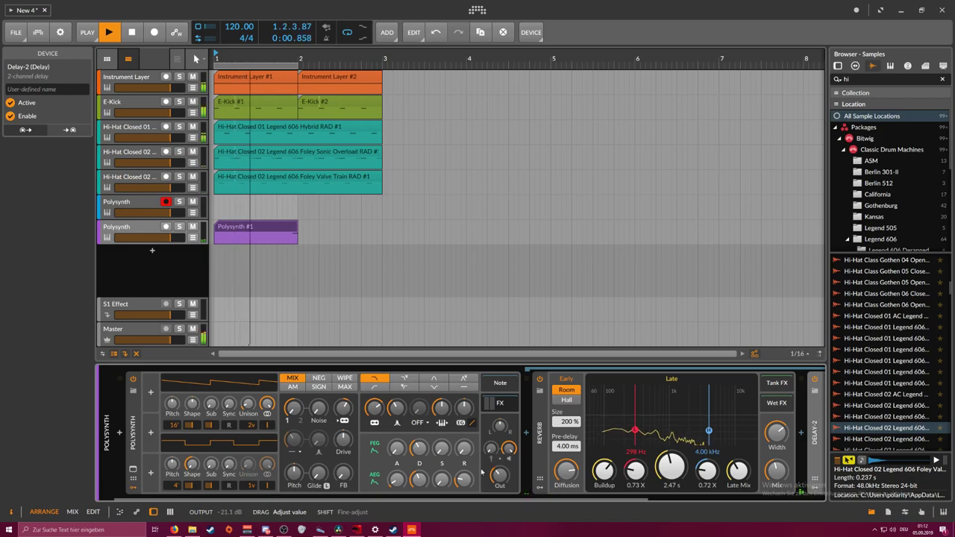
drag(374, 409, 374, 468)
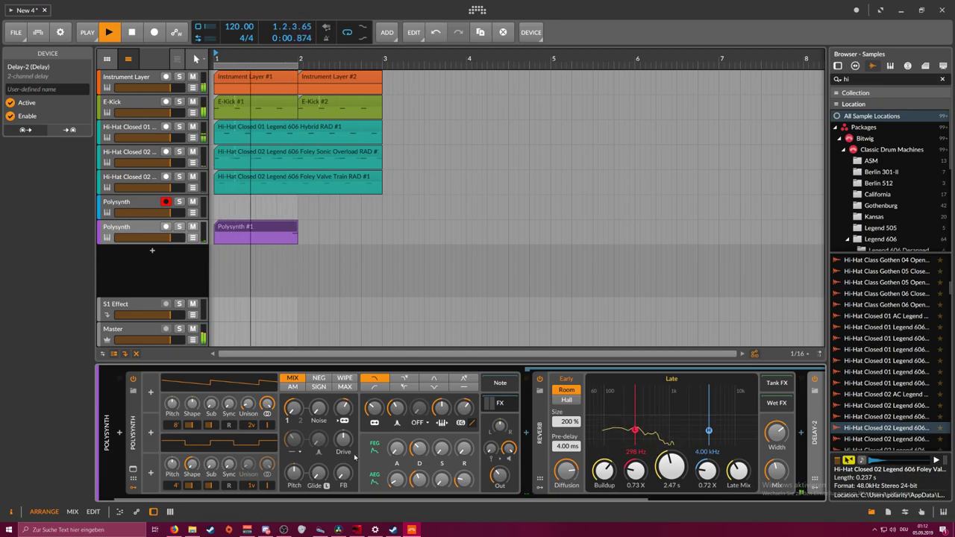
drag(509, 448, 509, 448)
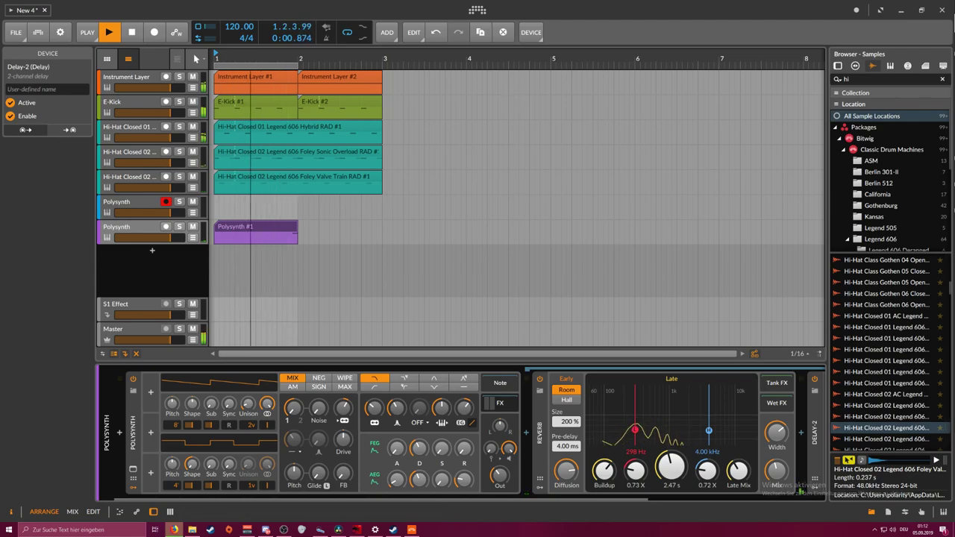
Select the second Polysynth track to show its track settings
click(138, 153)
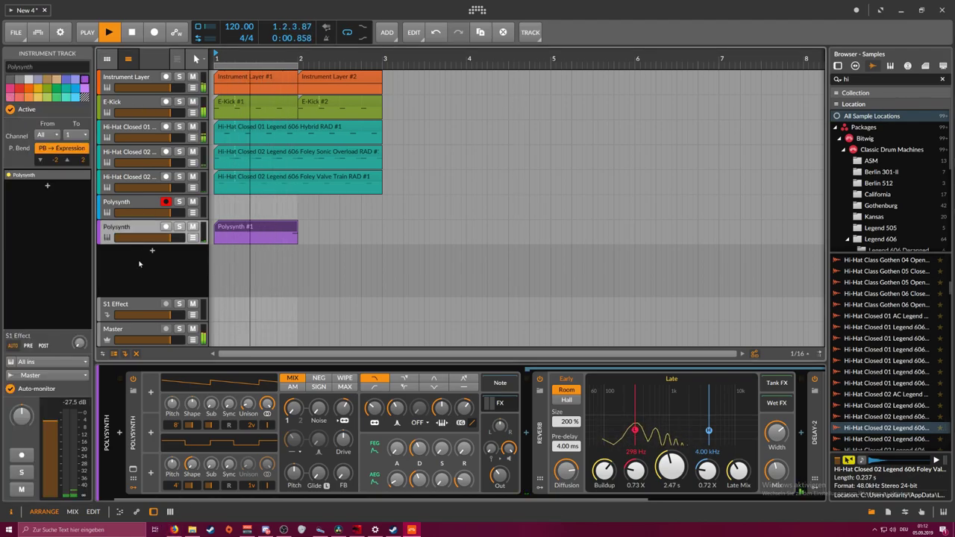
click(127, 232)
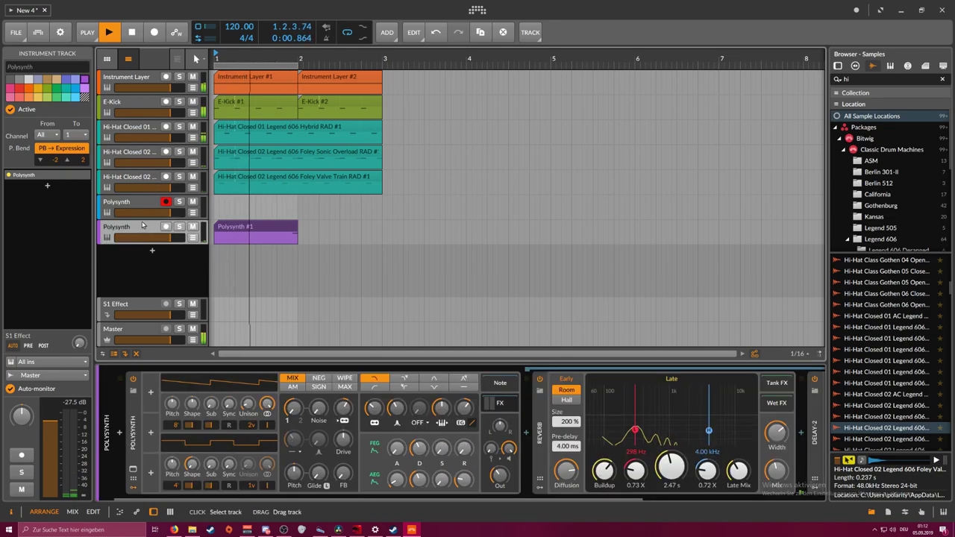
click(375, 409)
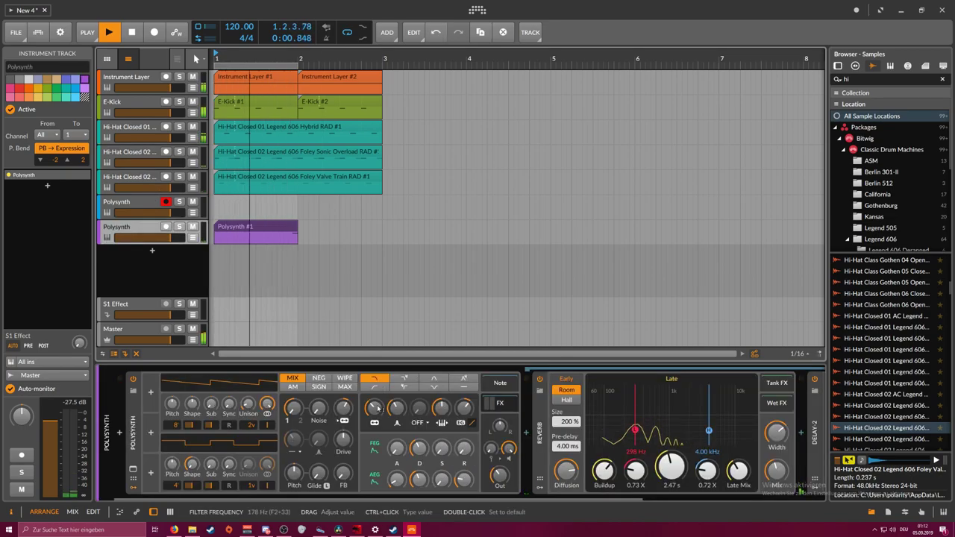
click(500, 475)
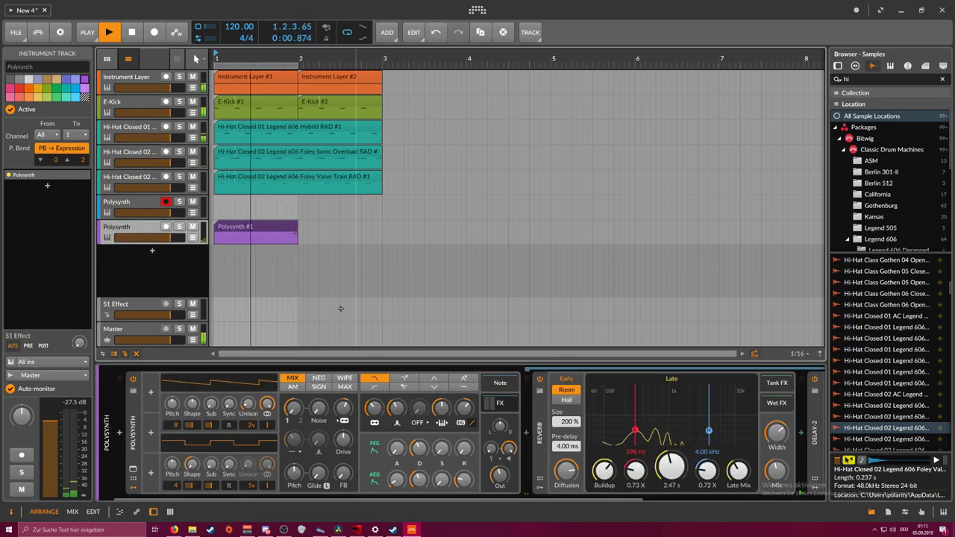
Extend the second Polysynth's clip to two bars with repeating content and open it in the note editor
click(274, 231)
drag(296, 238, 347, 235)
double_click(292, 226)
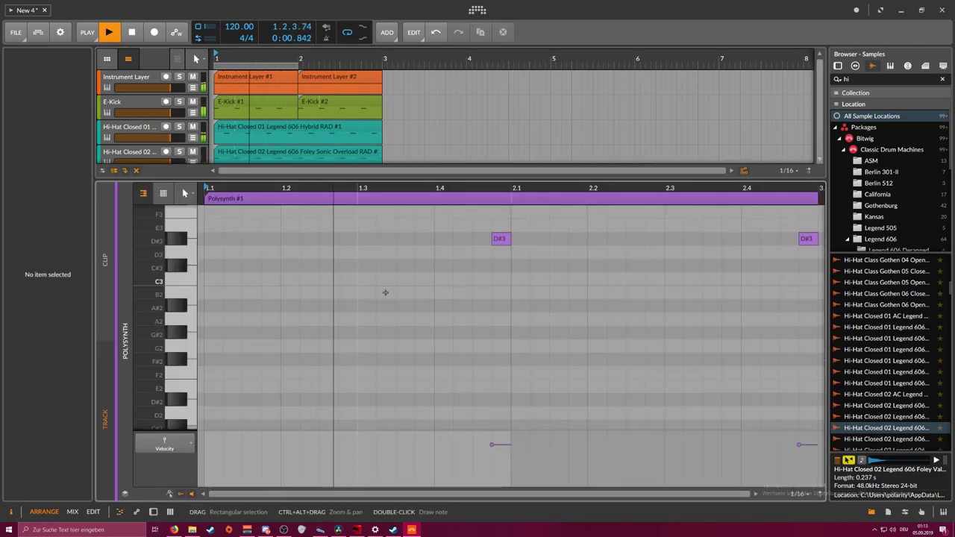
Draw a 1/16 F3 note at 1.4.3 in the Polysynth clip and move it to 1.4.2
scroll(479, 233, up, 3)
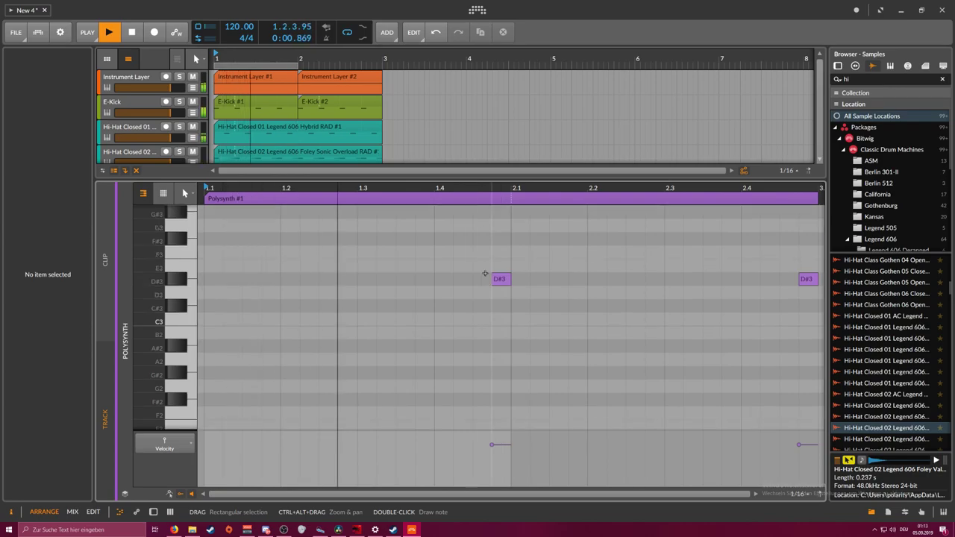
double_click(481, 253)
key(Left)
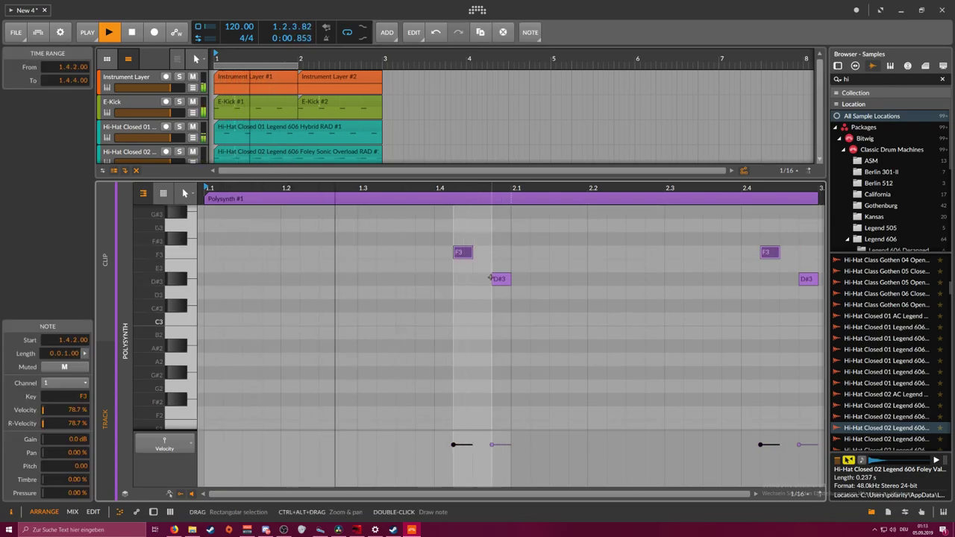
Transpose the F3 note up to A#3 and move it to 1.4.3
key(Up)
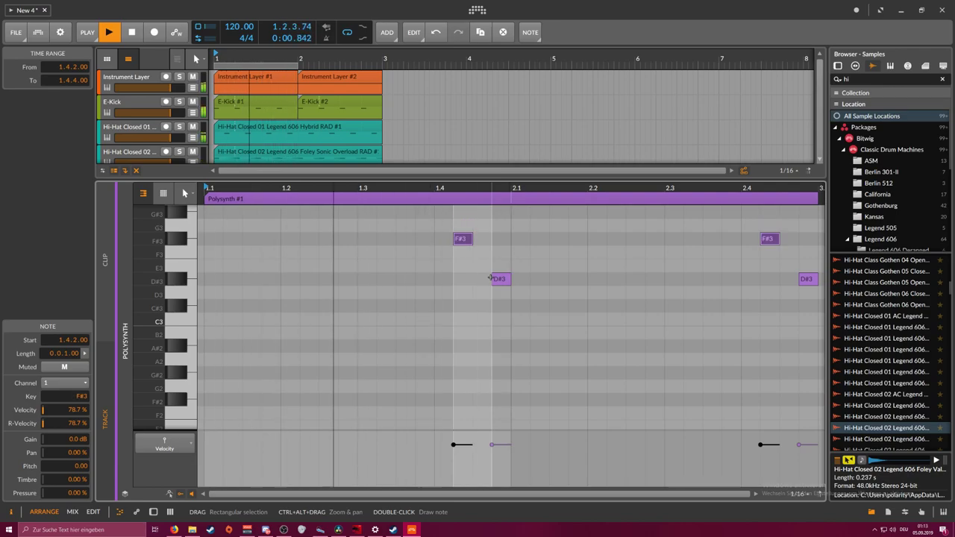
key(Up)
key(Up)
scroll(490, 279, up, 2)
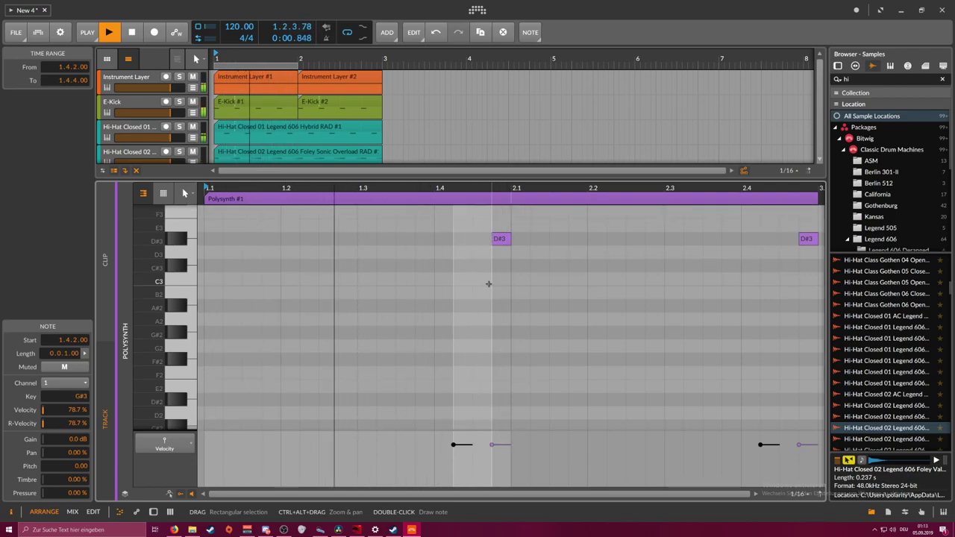
key(Up)
key(Up)
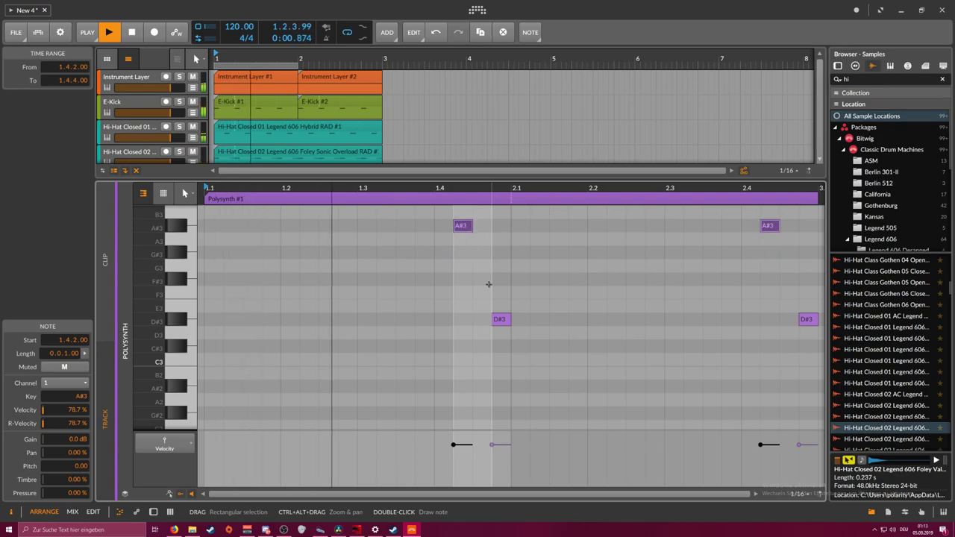
key(Right)
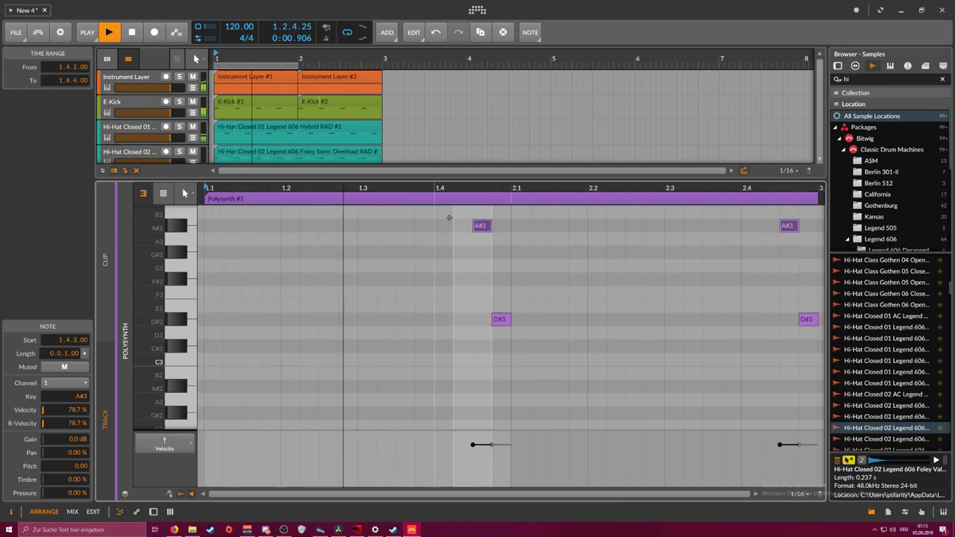
Transpose the A#3 note to D#4 and move it back to 1.4.2
key(Delete)
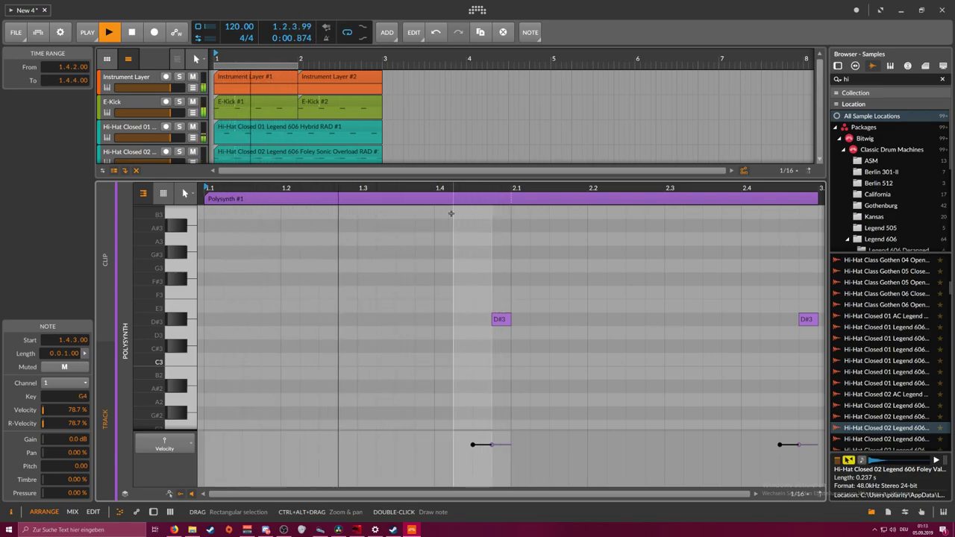
scroll(452, 224, up, 5)
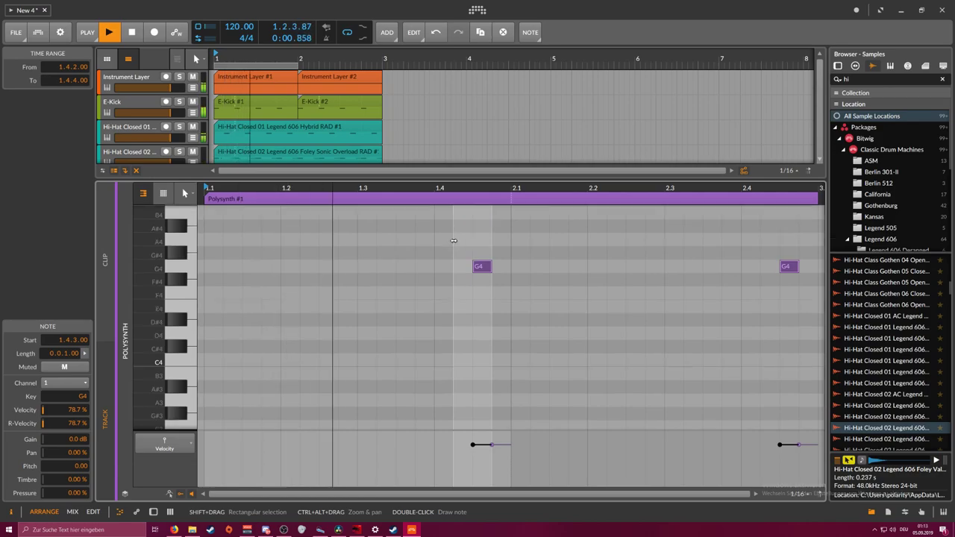
key(Down)
key(Down)
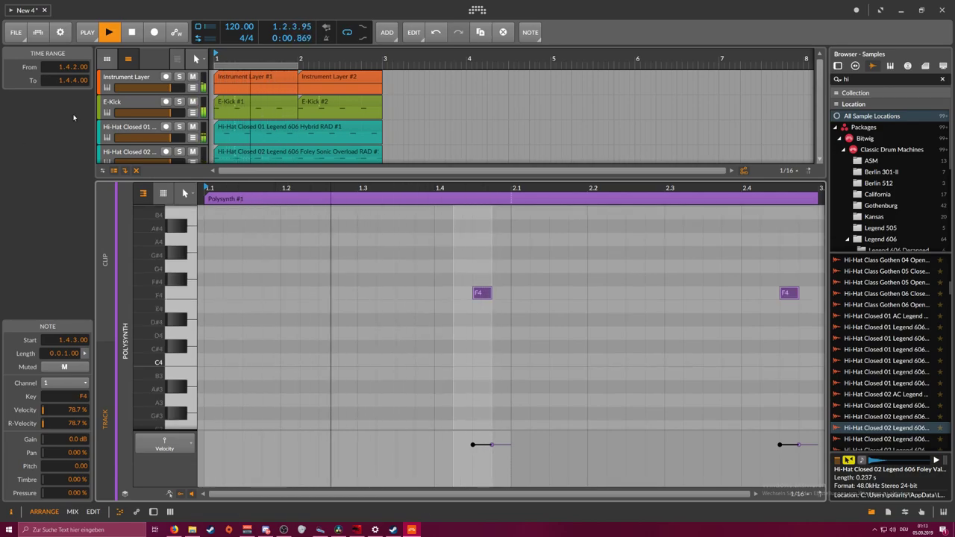
key(Down)
key(Down)
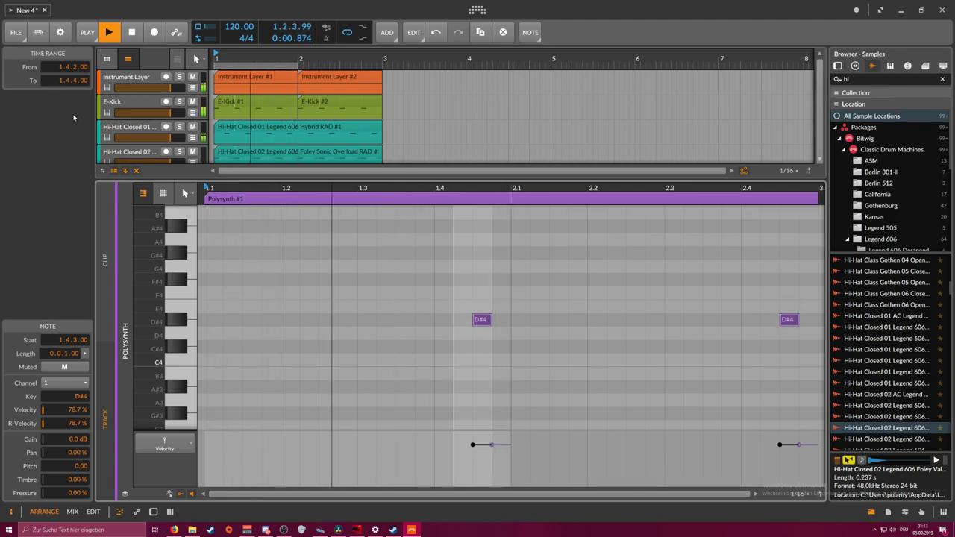
key(Left)
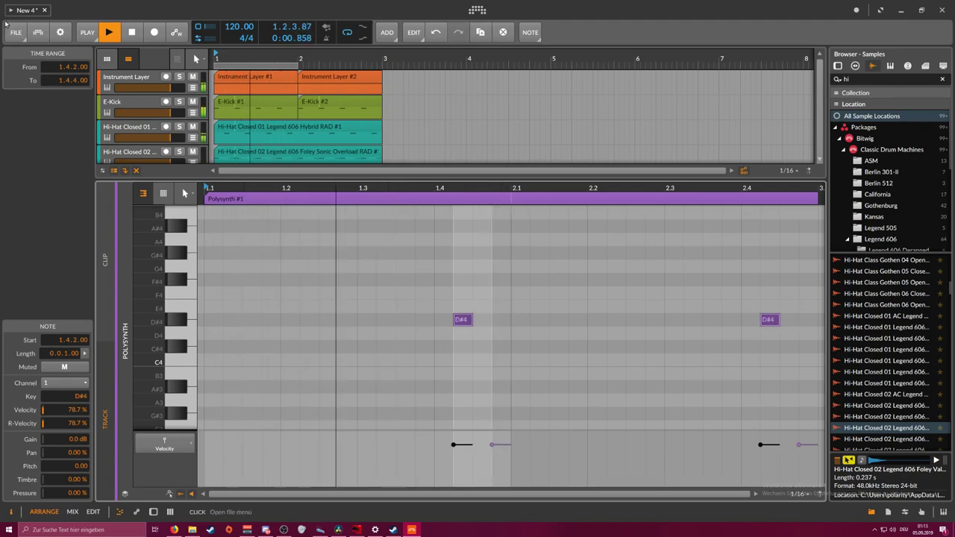
Shrink the note editor to reveal all tracks and extend the arranger loop to two bars
drag(280, 179, 282, 347)
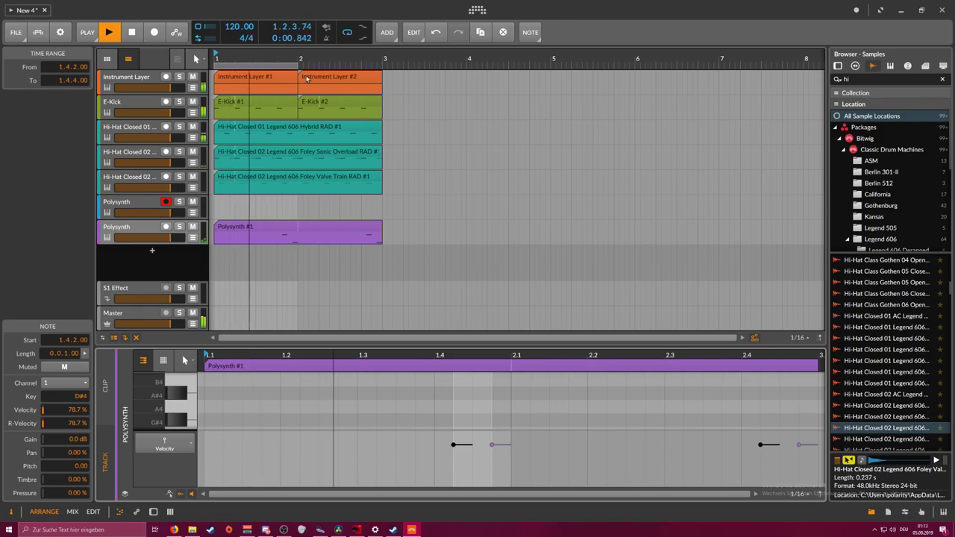
drag(297, 65, 382, 66)
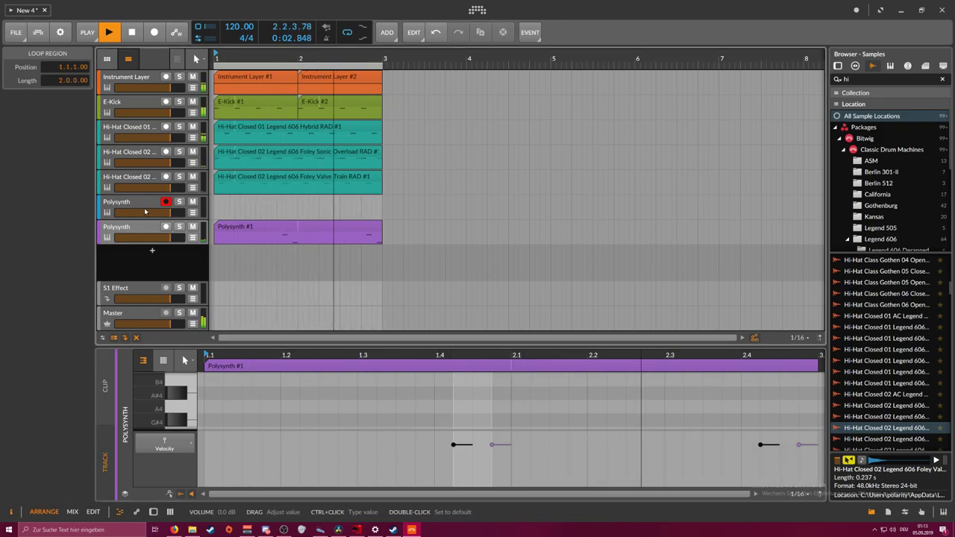
Show the first Polysynth track's devices and set the synth's output to about -10.8 dB
click(145, 212)
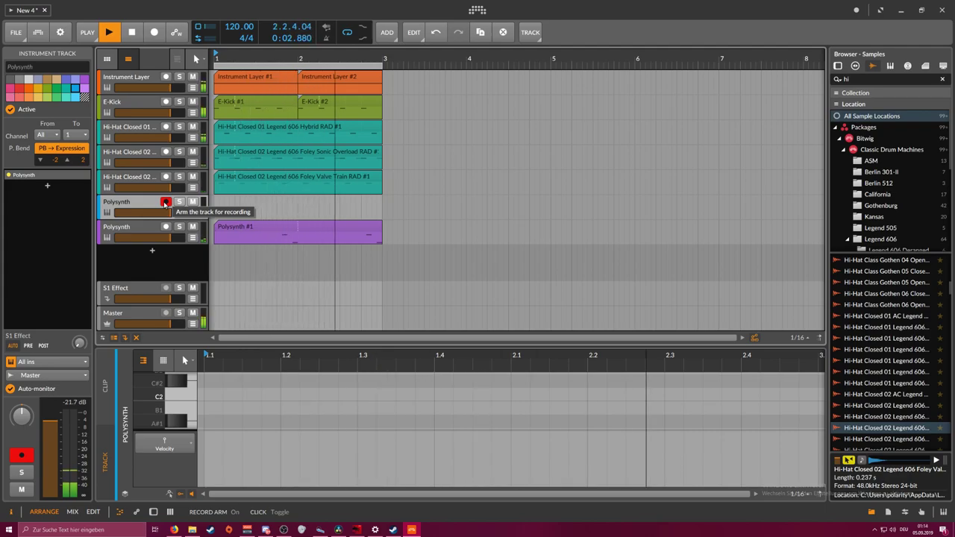
double_click(148, 203)
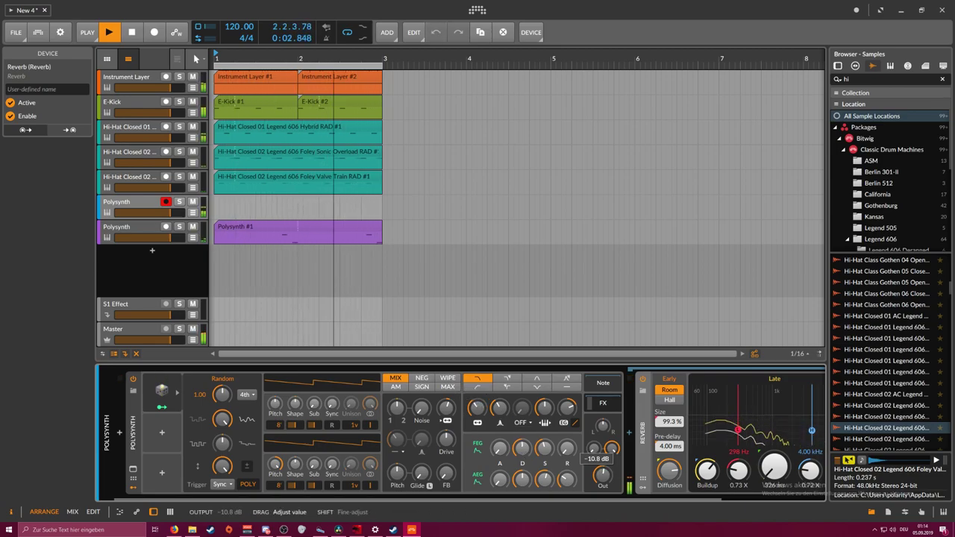
drag(603, 472, 604, 472)
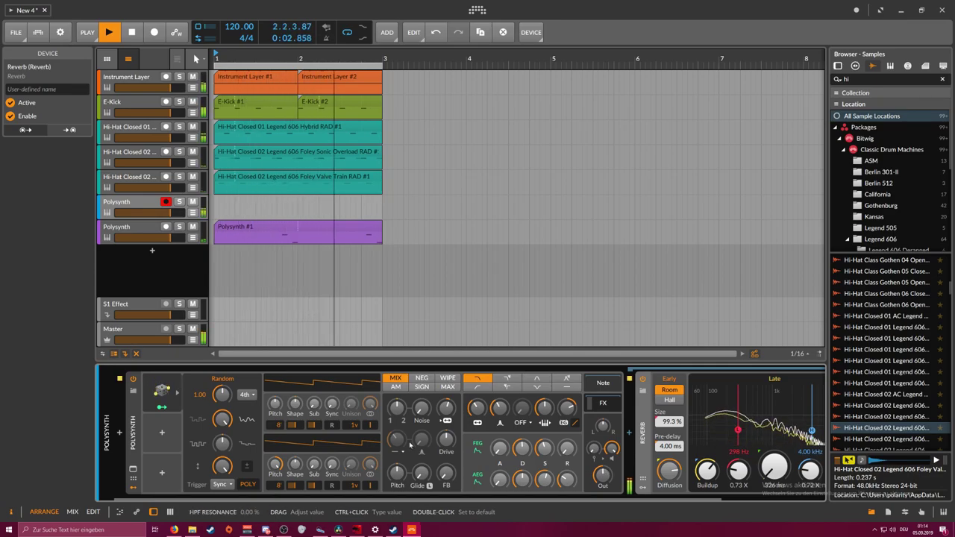
Stop playback and add the selfplayer2.1 Arpeggiator preset on a new instrument track below the second Polysynth track
drag(275, 465, 282, 463)
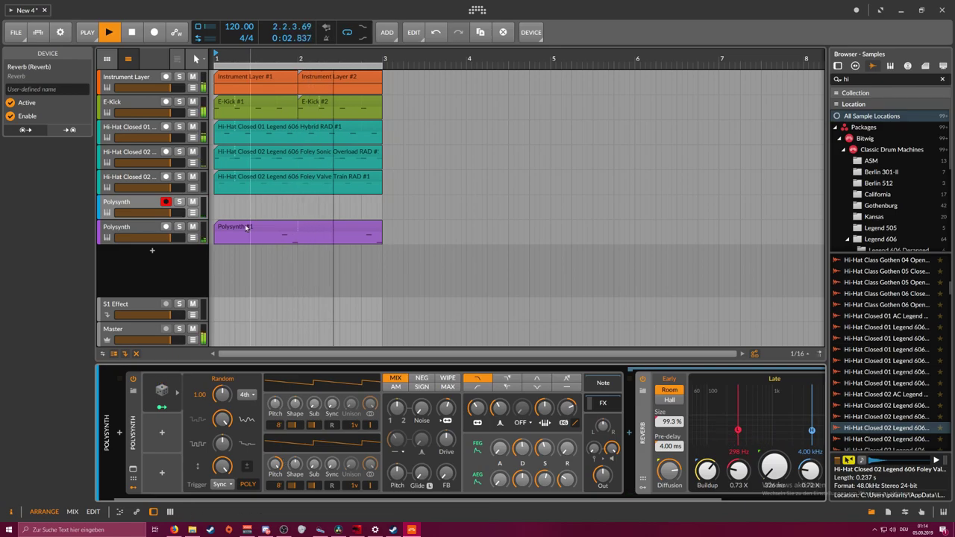
key(space)
click(139, 203)
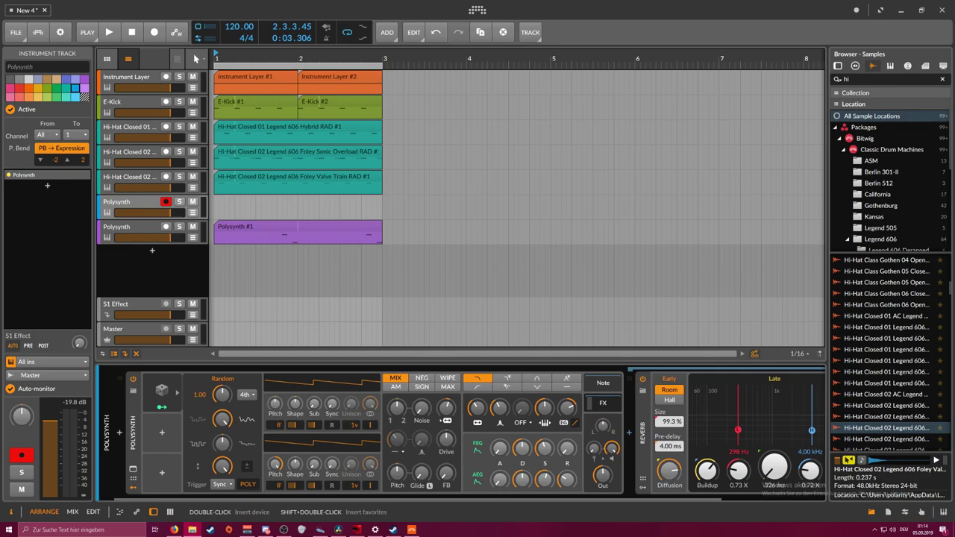
drag(1, 160, 143, 253)
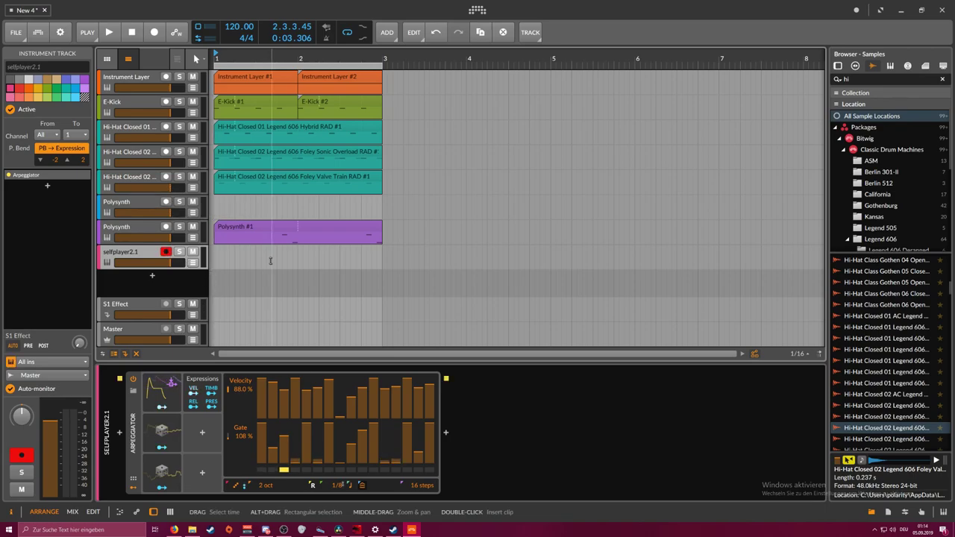
Insert a Polysynth after the Arpeggiator and turn its amplitude envelope's sustain down to minimum
double_click(458, 432)
text(poly)
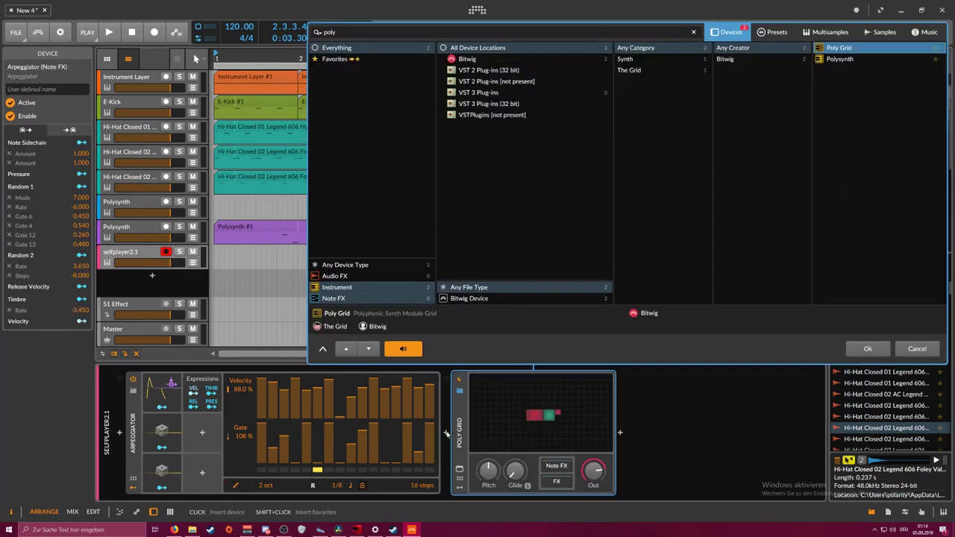
key(Down)
key(Return)
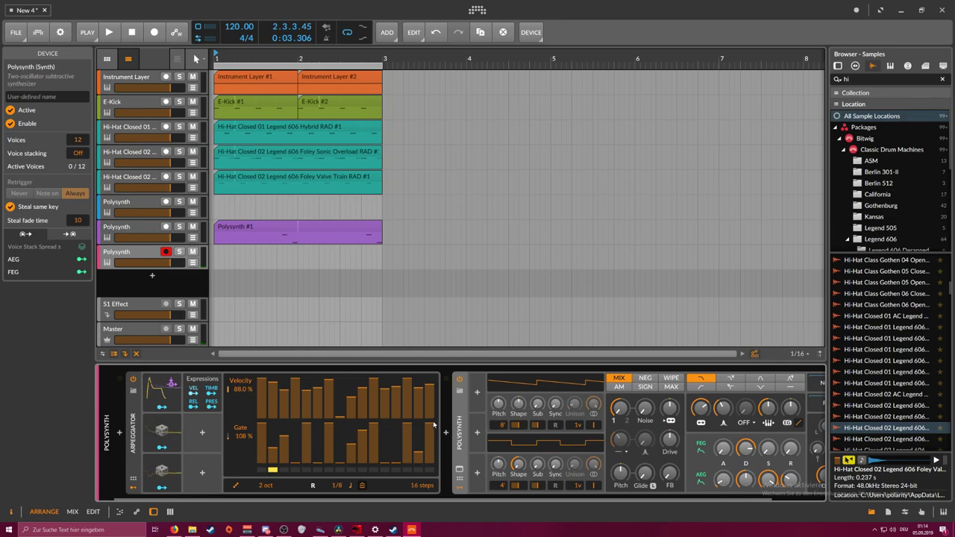
scroll(694, 485, down, 2)
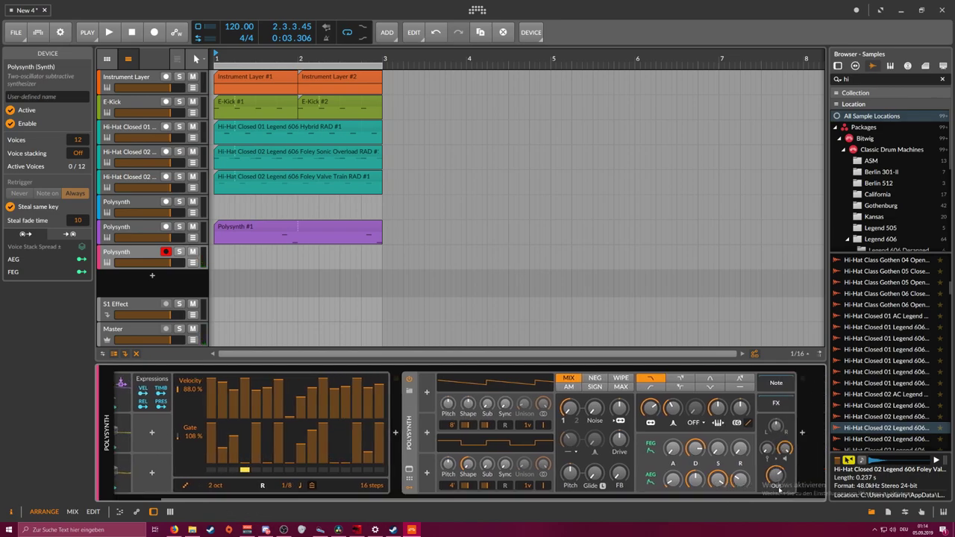
drag(716, 479, 716, 520)
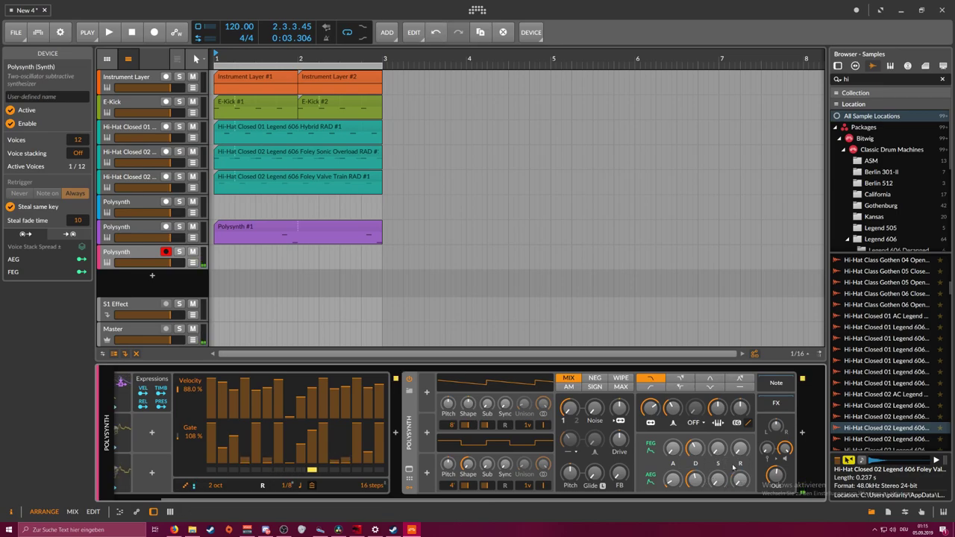
Examine the Arpeggiator's Note Sidechain source and the targets of its Random 1 and Random 2 modulators
scroll(354, 496, up, 2)
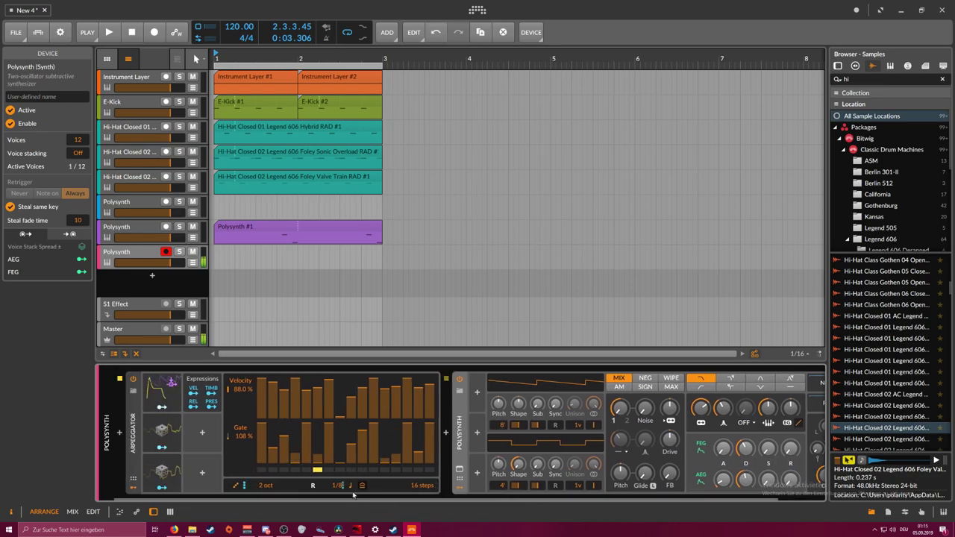
click(164, 391)
click(163, 391)
click(164, 391)
click(193, 390)
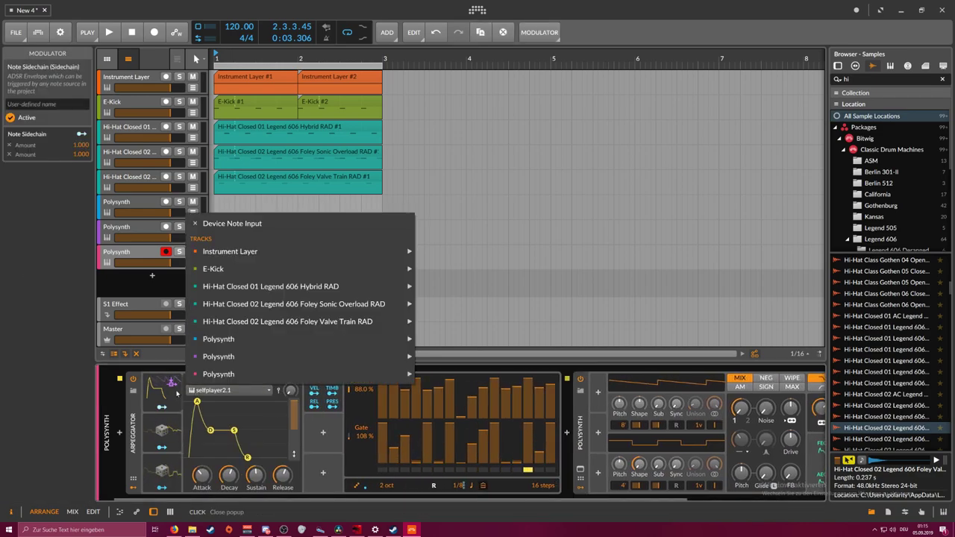
click(138, 407)
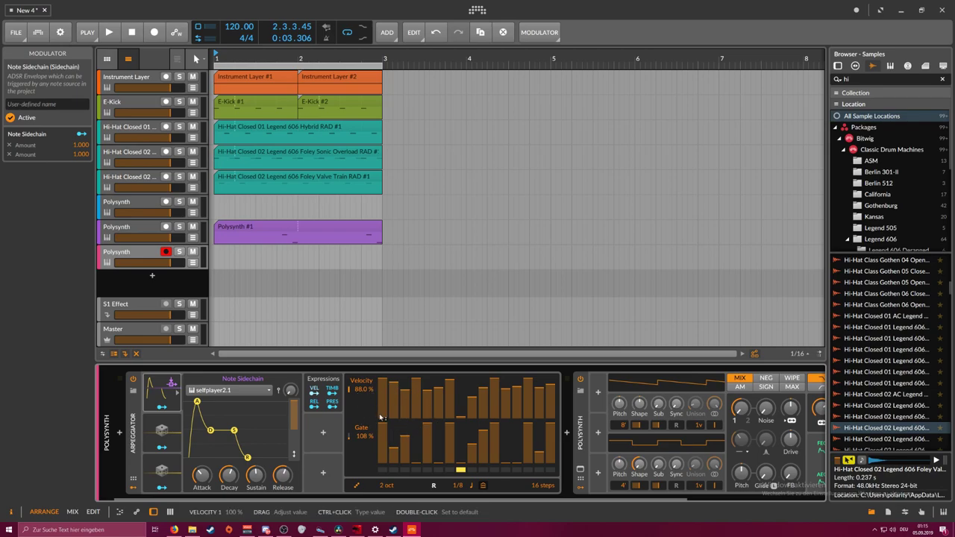
click(162, 431)
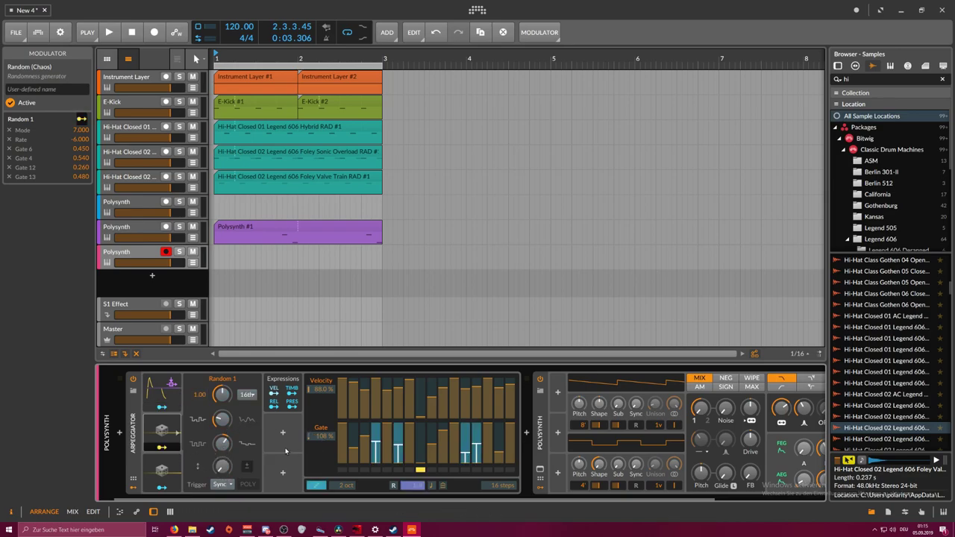
click(166, 484)
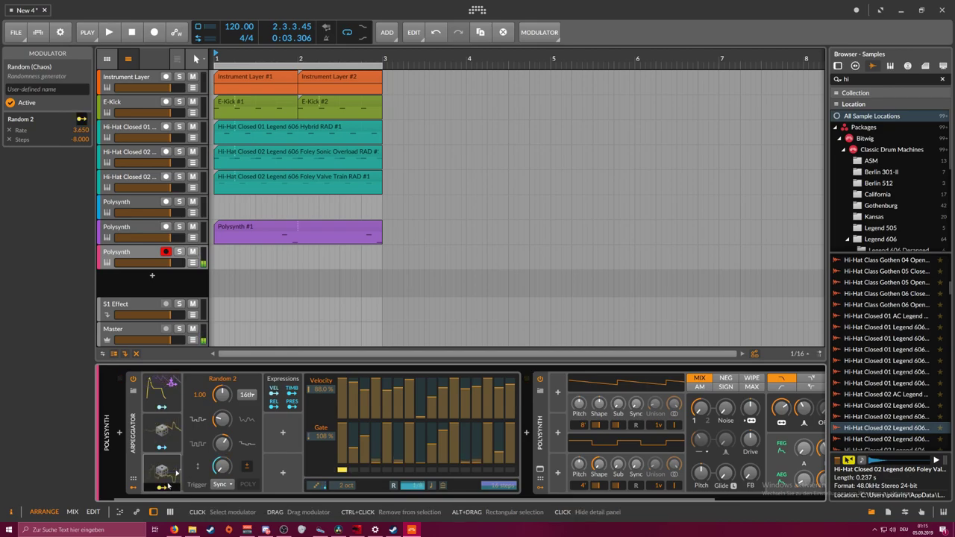
click(174, 529)
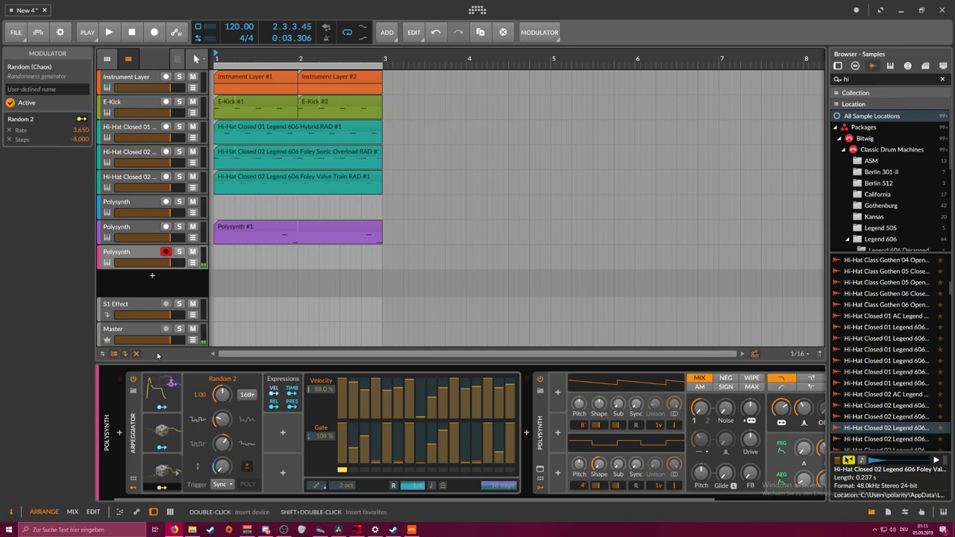
Set the unison of the new Polysynth's oscillator 1 to 2 voices
drag(337, 500, 458, 487)
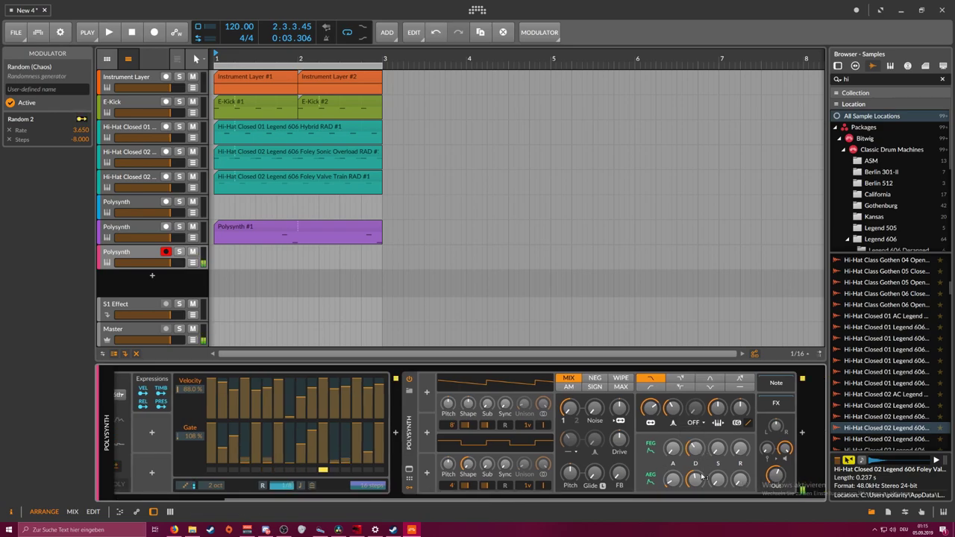
click(525, 405)
drag(526, 425, 526, 417)
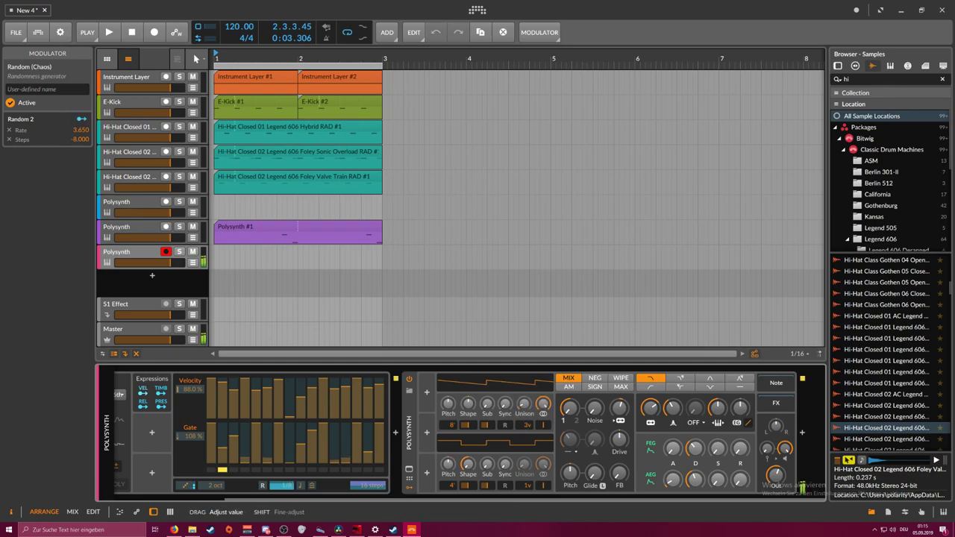
click(688, 464)
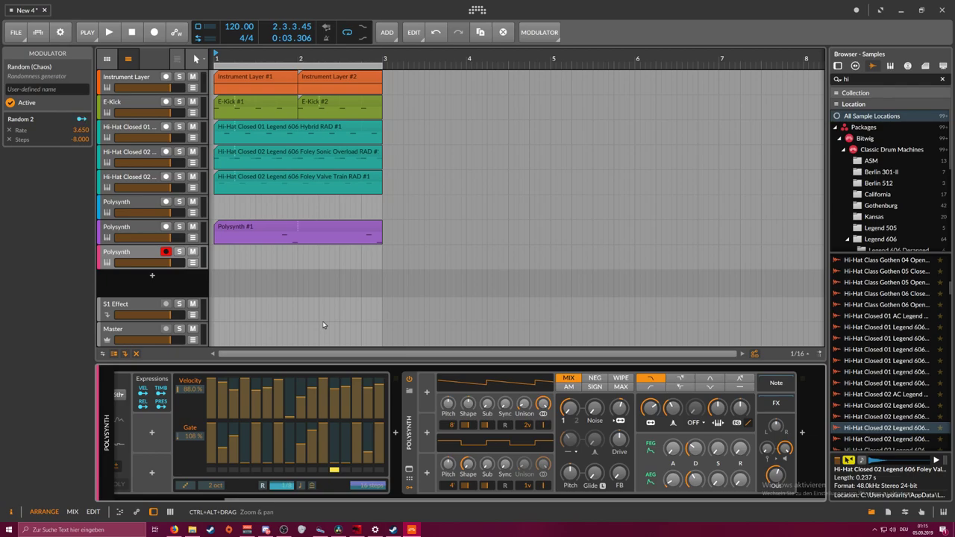
Create a one-bar clip at bar 1 on the new Polysynth track and draw a D#1 note spanning the whole bar
double_click(228, 257)
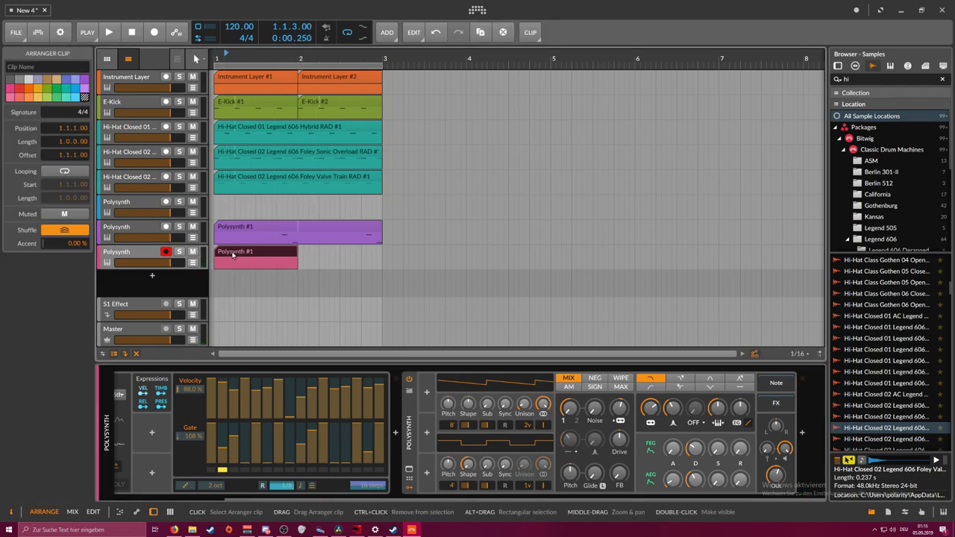
double_click(221, 254)
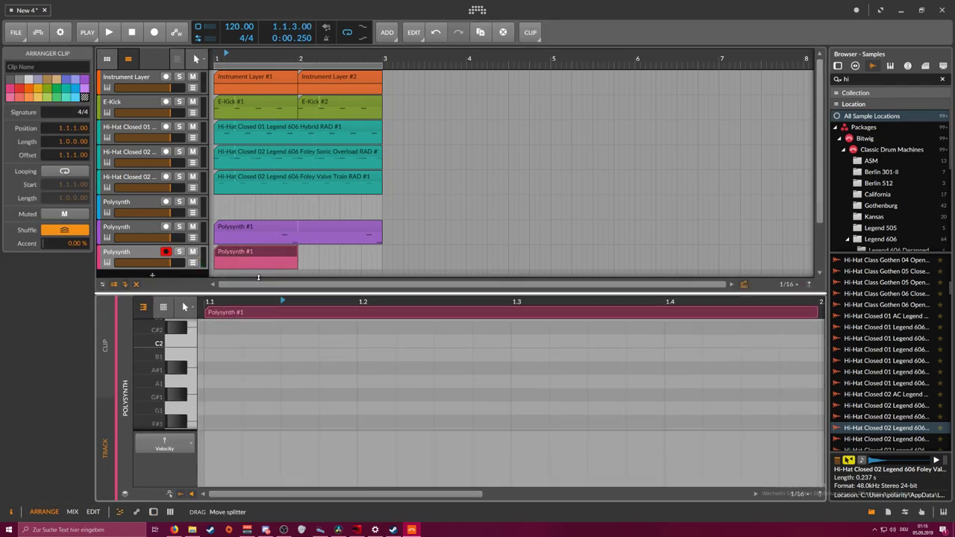
double_click(223, 383)
drag(247, 226, 244, 222)
click(231, 379)
drag(223, 385, 539, 389)
Add an A#2 note spanning the same bar, shrink the note editor to reveal all tracks, and start playback
scroll(227, 322, up, 3)
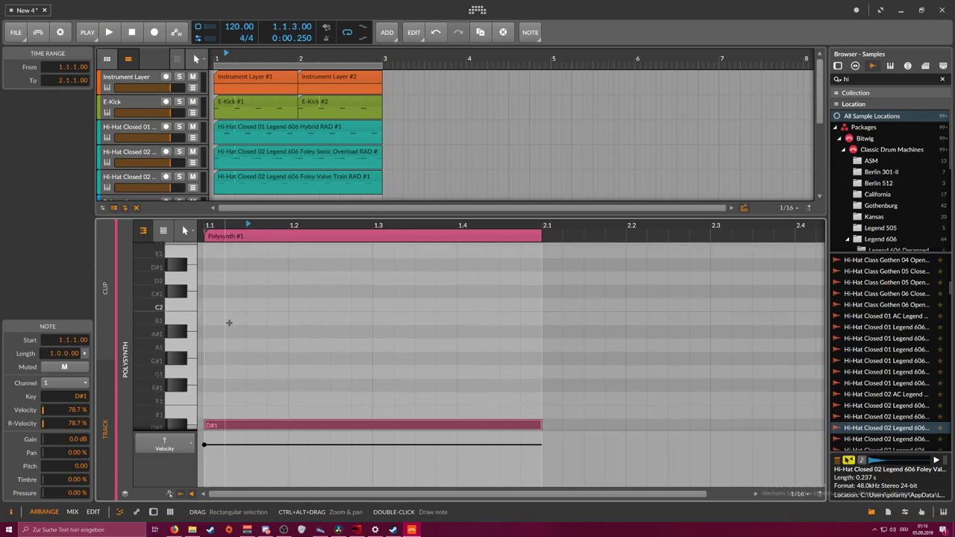
scroll(223, 318, up, 2)
double_click(215, 371)
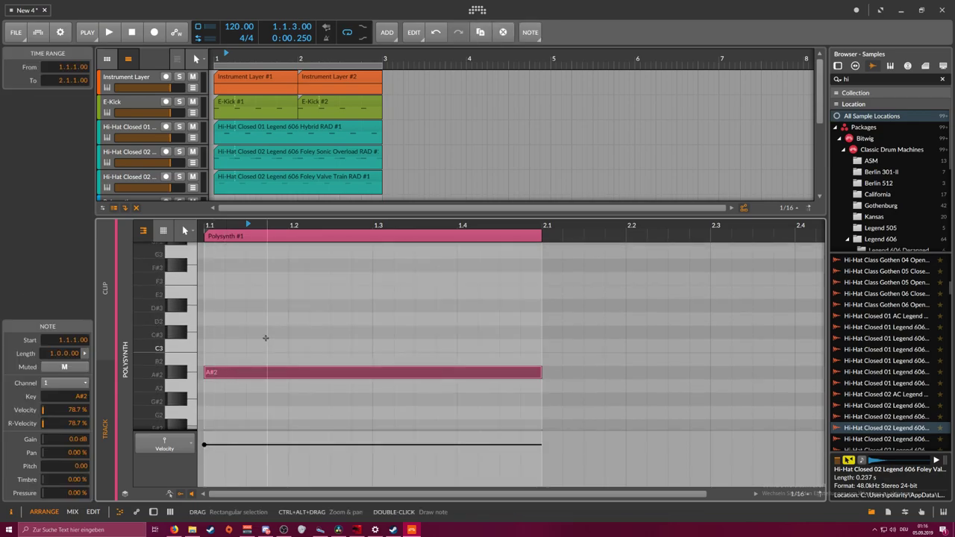
key(space)
drag(233, 236, 233, 394)
key(space)
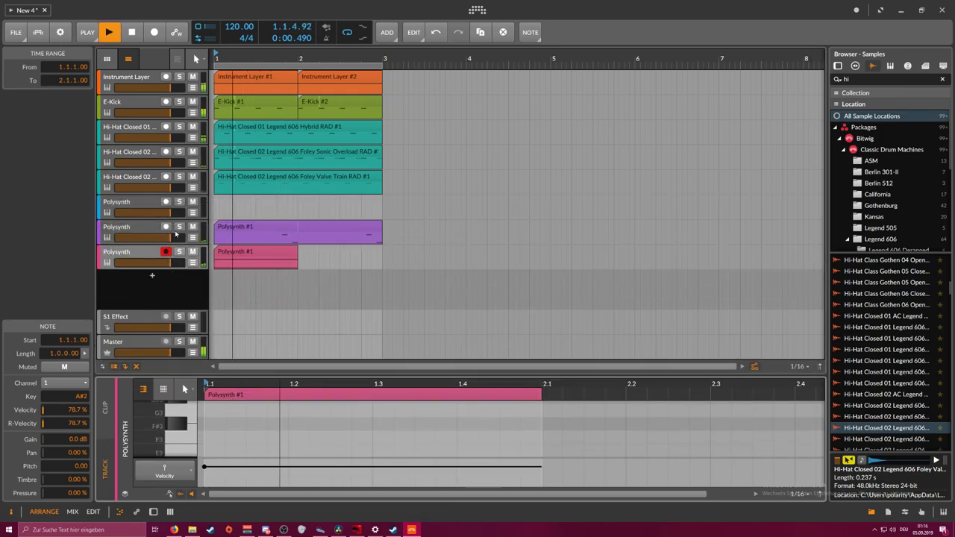
Show the new Polysynth track's devices and extend its looped clip to two bars, playing it back
key(d)
key(space)
scroll(515, 502, right, 3)
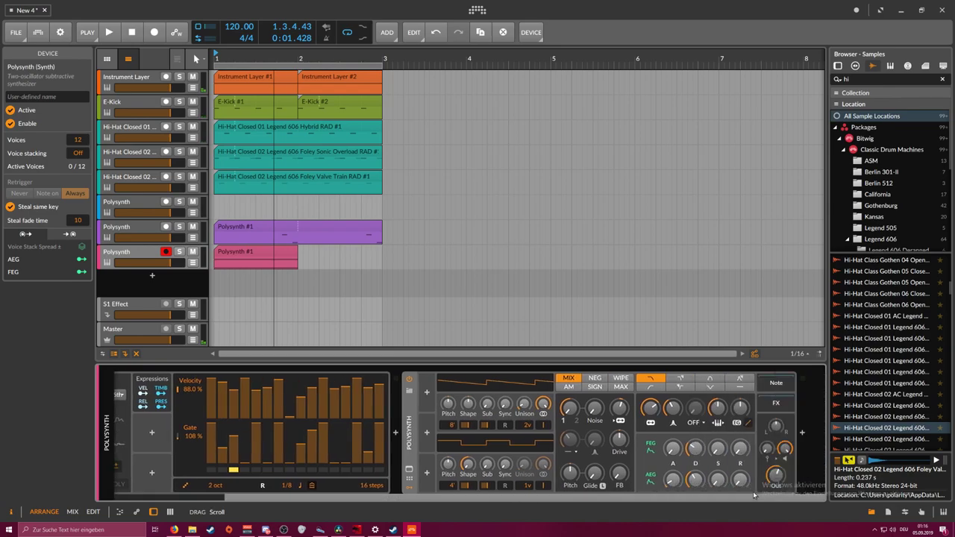
key(space)
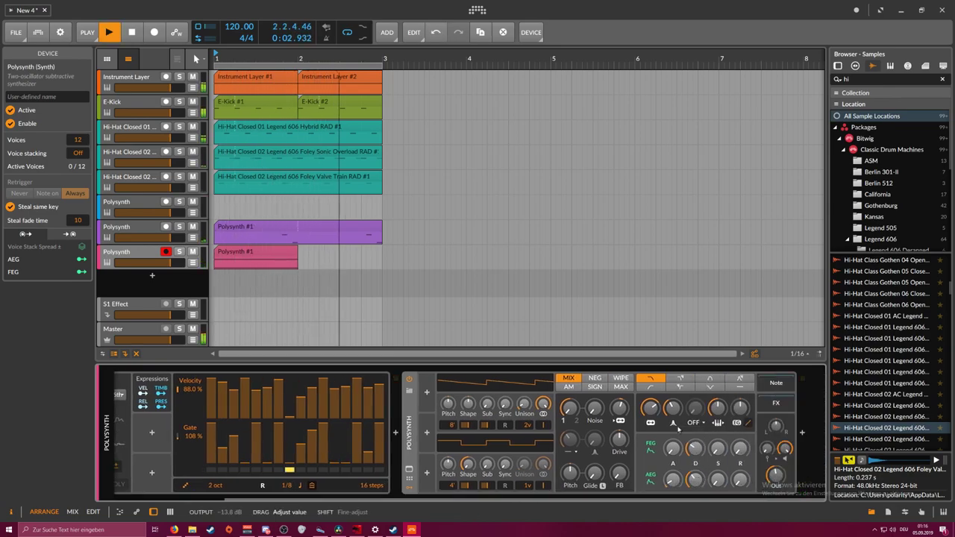
key(space)
drag(297, 264, 381, 267)
key(space)
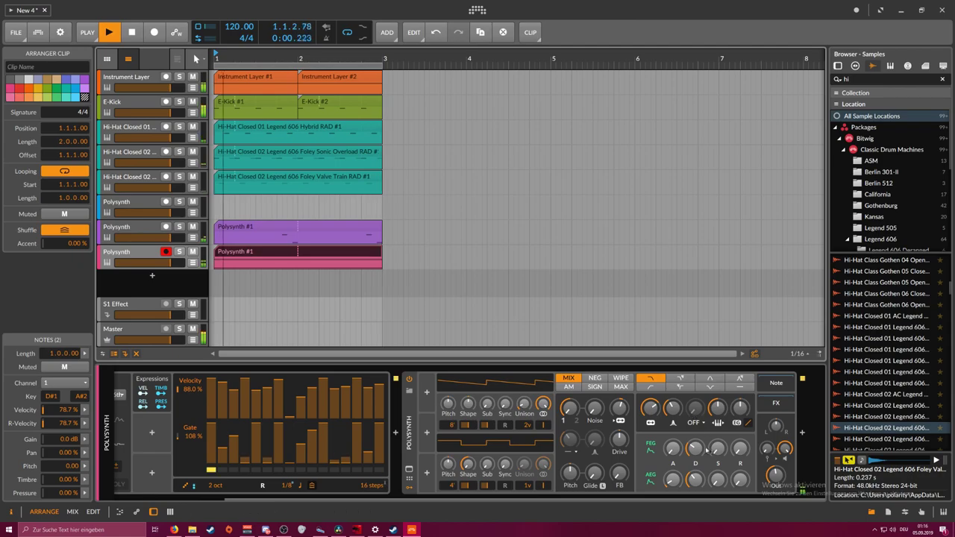
Set oscillator 1's unison on the new Polysynth to 5 voices and hide the browser panel
click(311, 485)
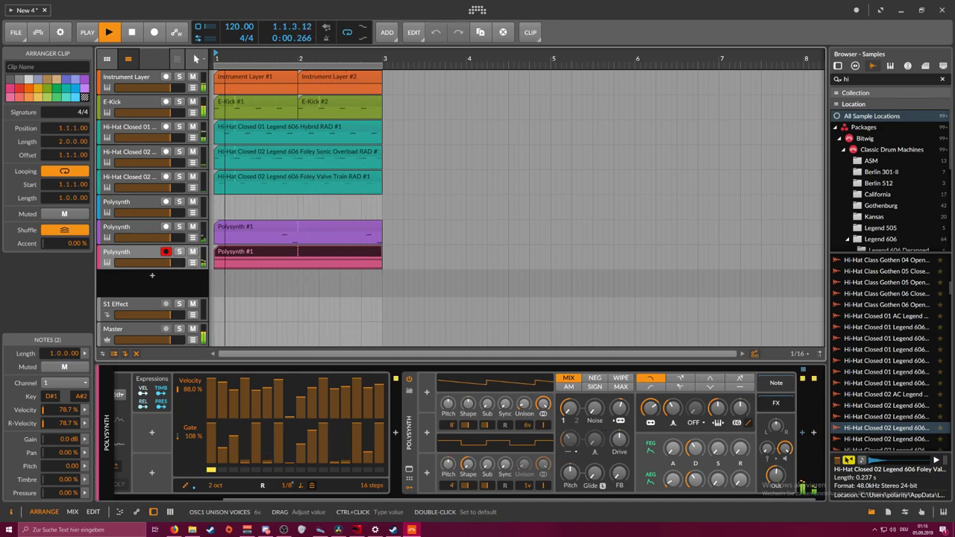
drag(528, 499, 542, 499)
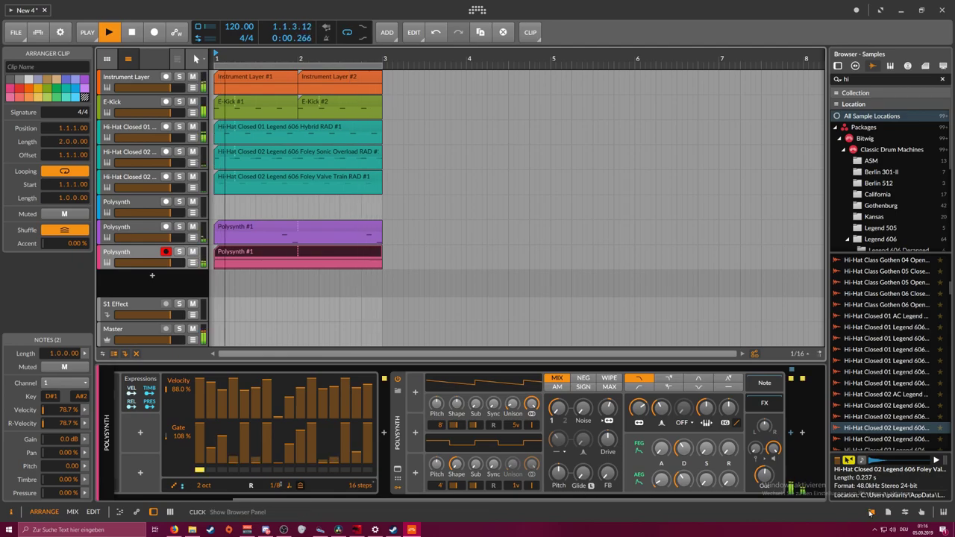
click(870, 514)
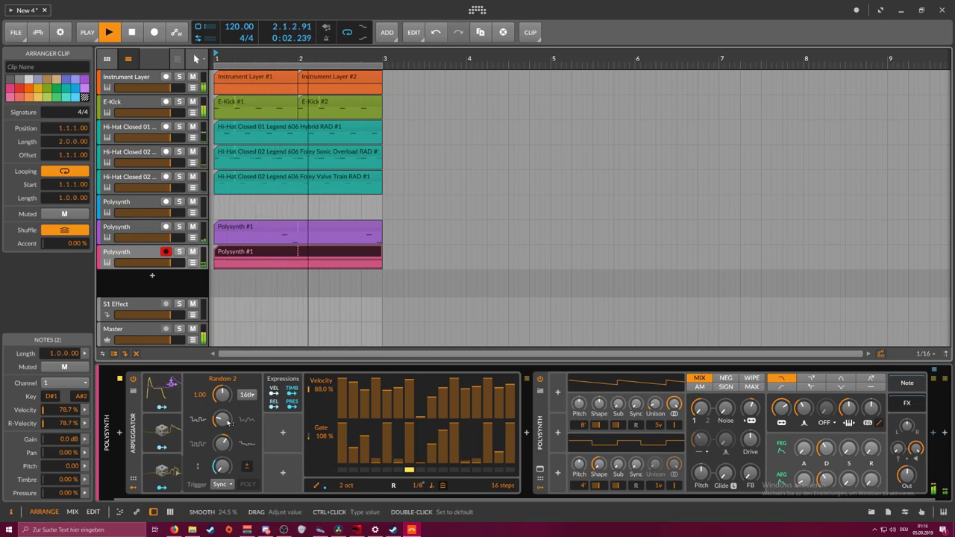
Insert a Delay-2 effect after the Polysynth on the new track and bring its controls into view
drag(329, 499, 388, 500)
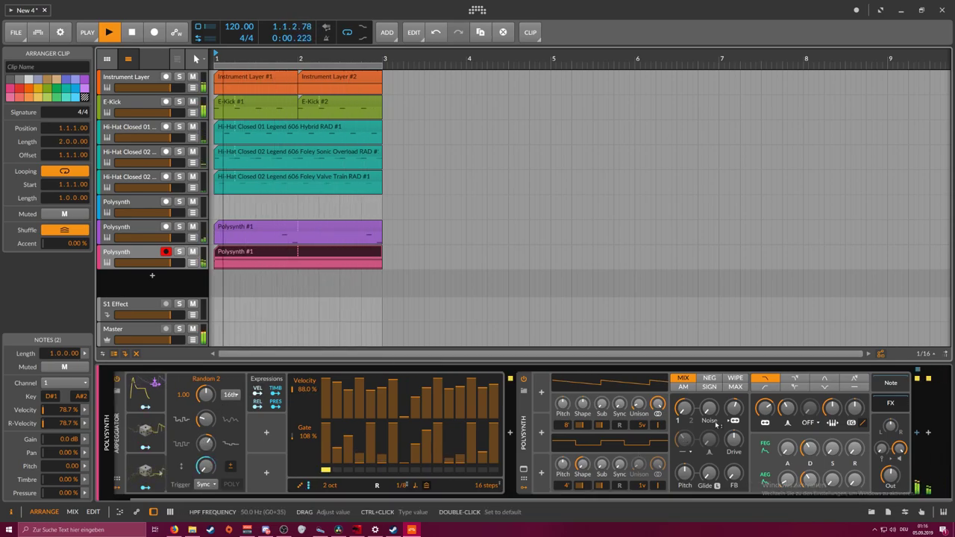
click(916, 436)
text(delay)
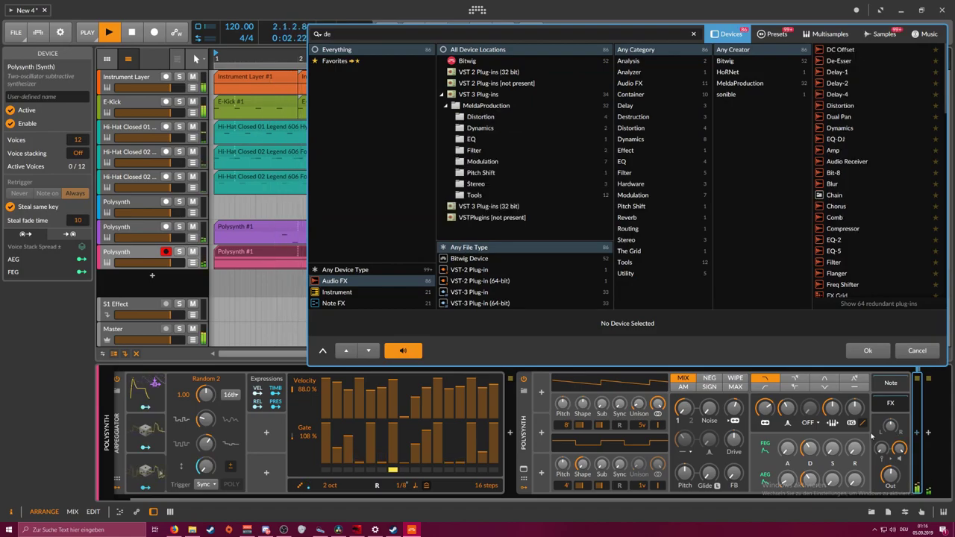
key(Down)
key(Down)
key(Return)
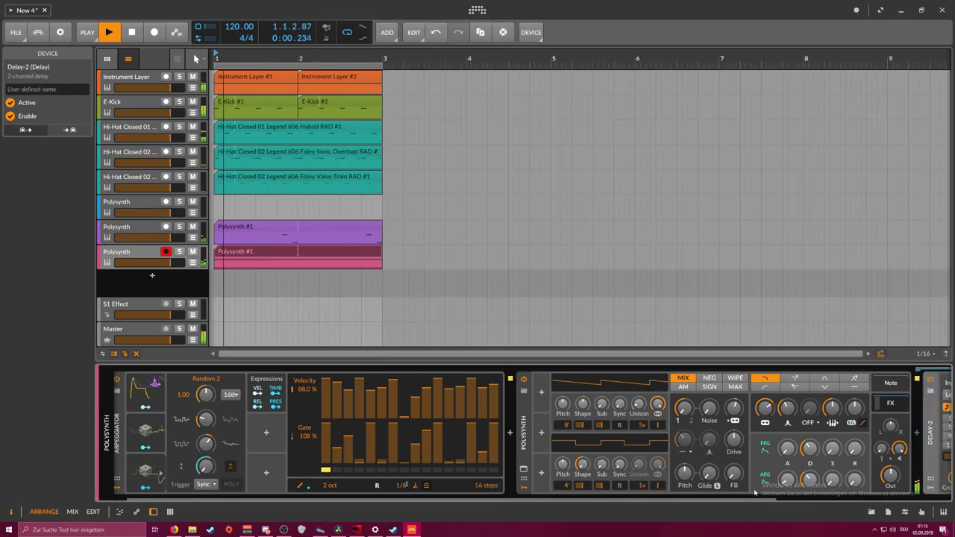
drag(754, 499, 912, 500)
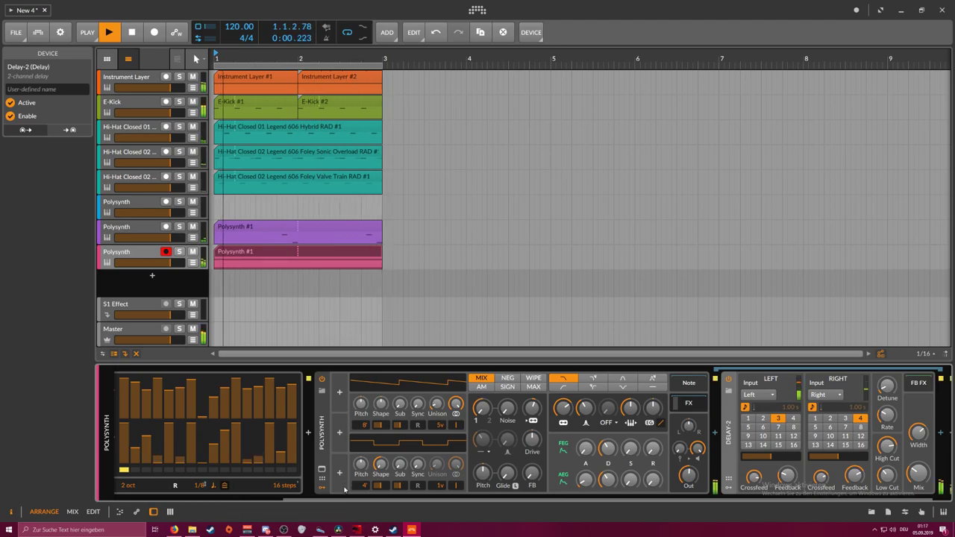
Insert a Note Pitch Shifter between the Arpeggiator and the Polysynth
scroll(269, 467, left, 4)
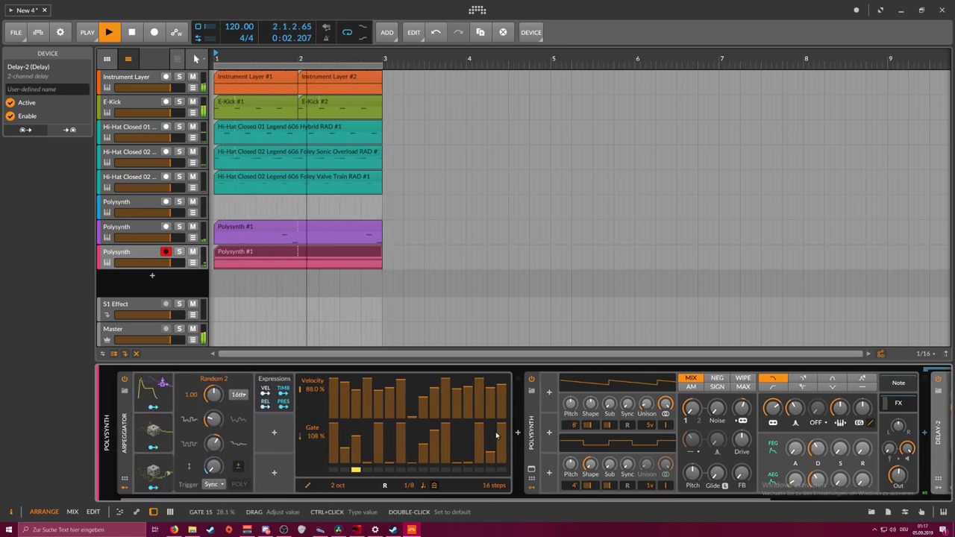
double_click(520, 432)
text(pi)
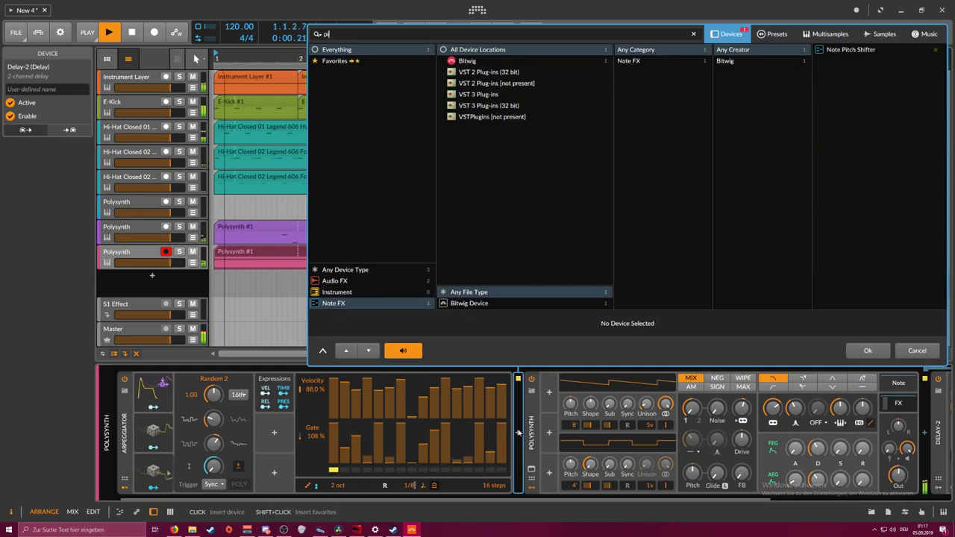
text(tch)
key(Return)
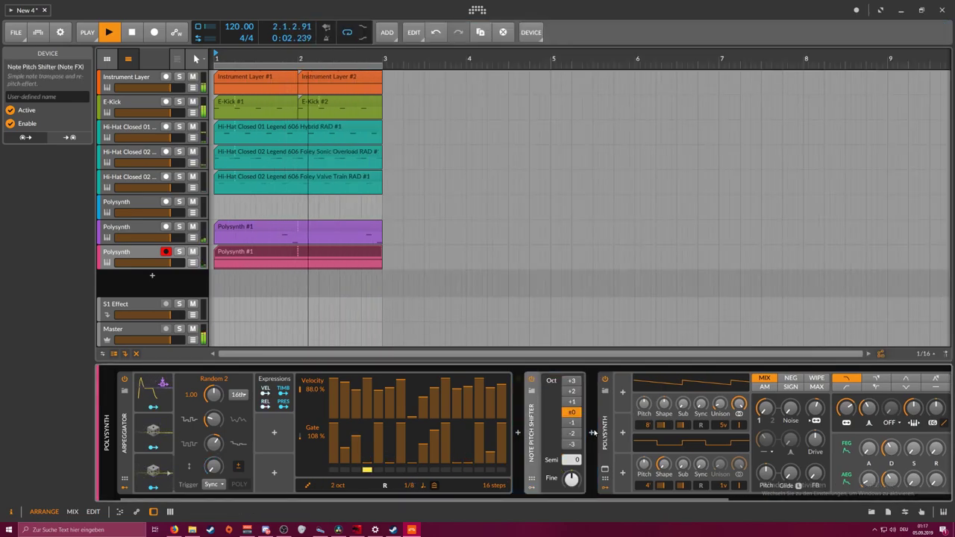
Add a Random modulator to the Note Pitch Shifter and map it to the Octave setting with an amount of 2
click(548, 393)
text(ra)
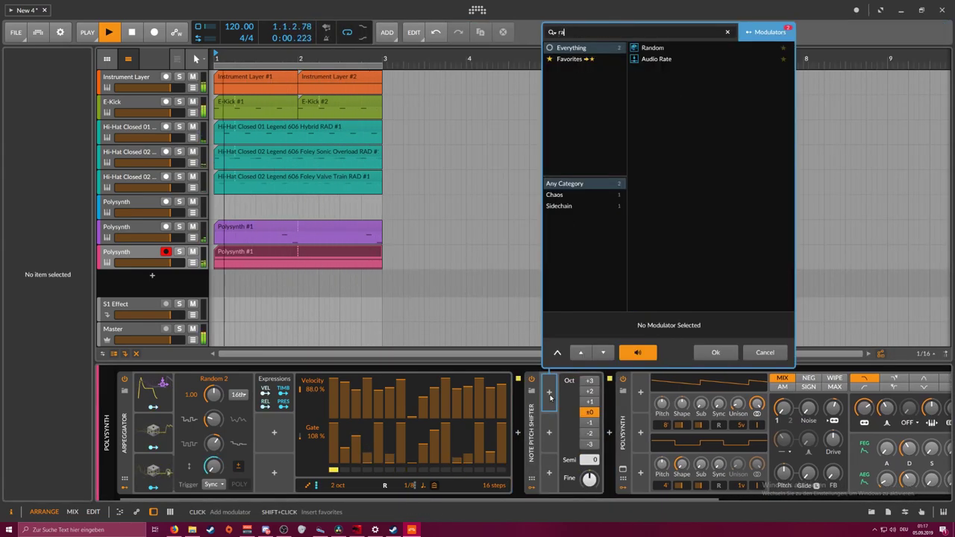
key(Return)
click(560, 406)
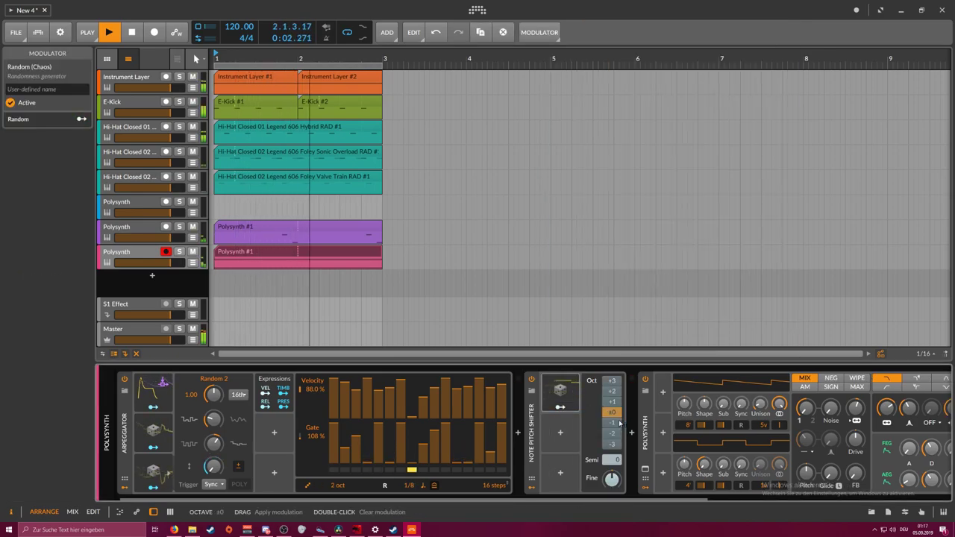
drag(621, 418, 620, 388)
click(560, 407)
Show the settings of the Note Pitch Shifter's Random modulator and set its rate to 8th notes
click(576, 393)
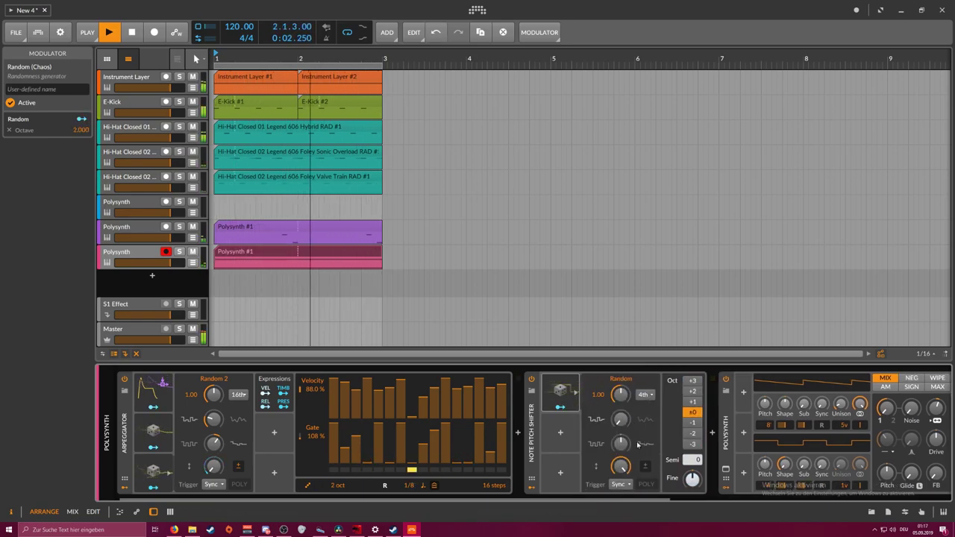
click(649, 397)
click(646, 467)
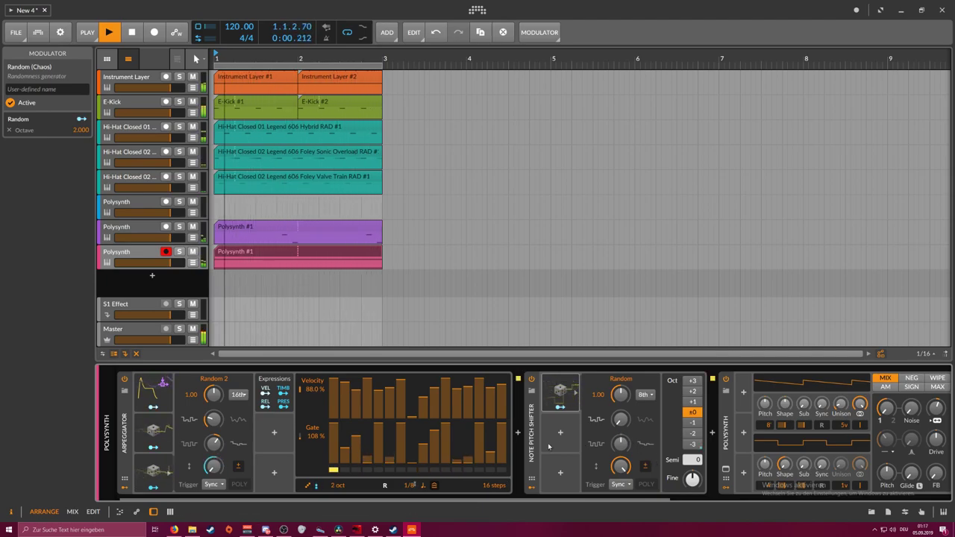
Lower the Polysynth's filter cutoff and filter envelope decay, and set the Arpeggiator's rate to 1/4
drag(505, 499, 769, 499)
drag(540, 409, 539, 438)
drag(585, 448, 584, 460)
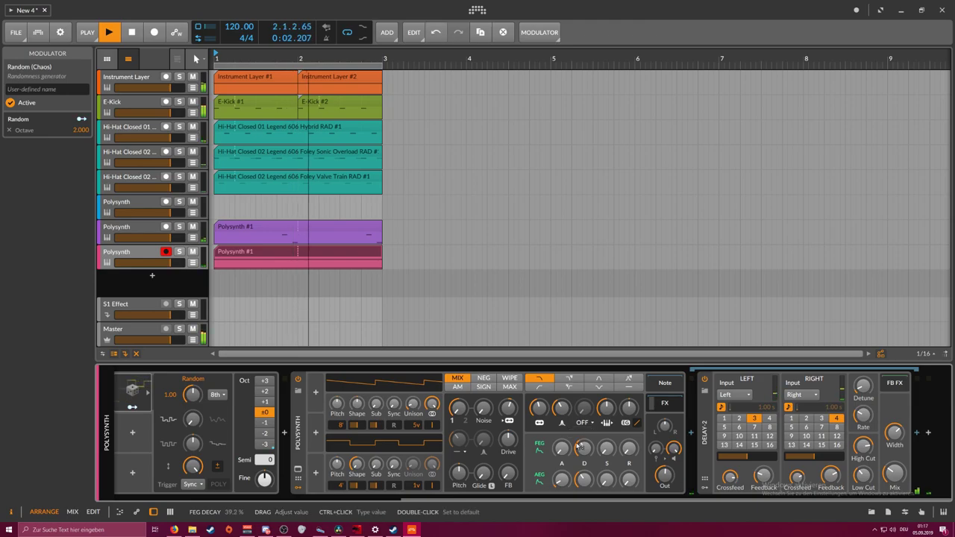
click(381, 499)
drag(422, 485, 411, 493)
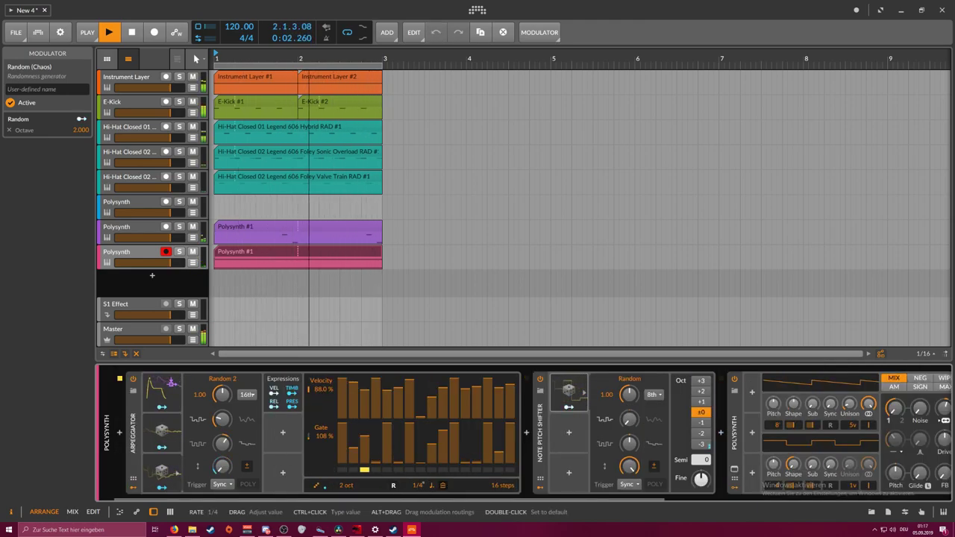
Set the filter envelope depth of the arpeggiated Polysynth to about +21 st
drag(438, 497, 699, 497)
drag(654, 409, 655, 405)
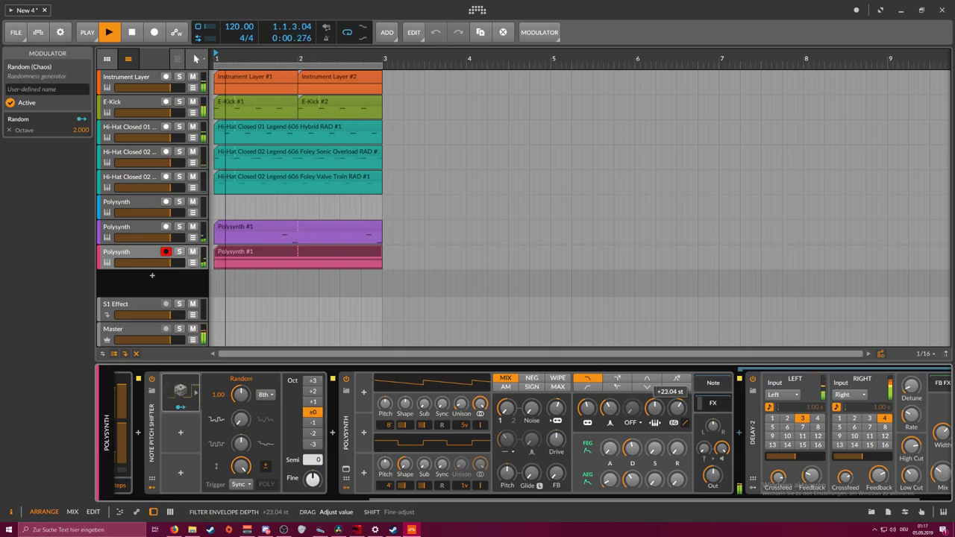
drag(655, 408, 654, 406)
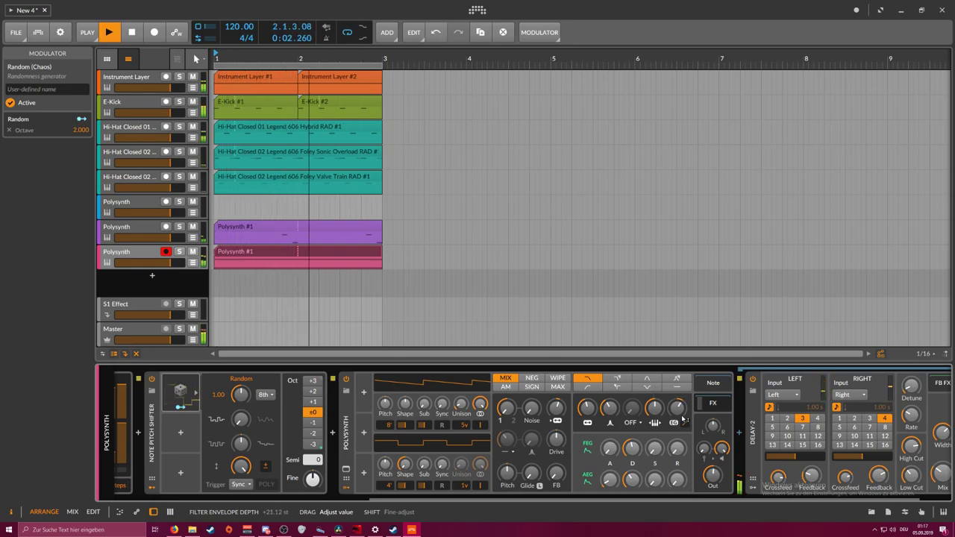
Insert a Pitch Shifter after the Delay-2, with its pitch at 12 semitones and its mix at 12 %
drag(728, 499, 810, 494)
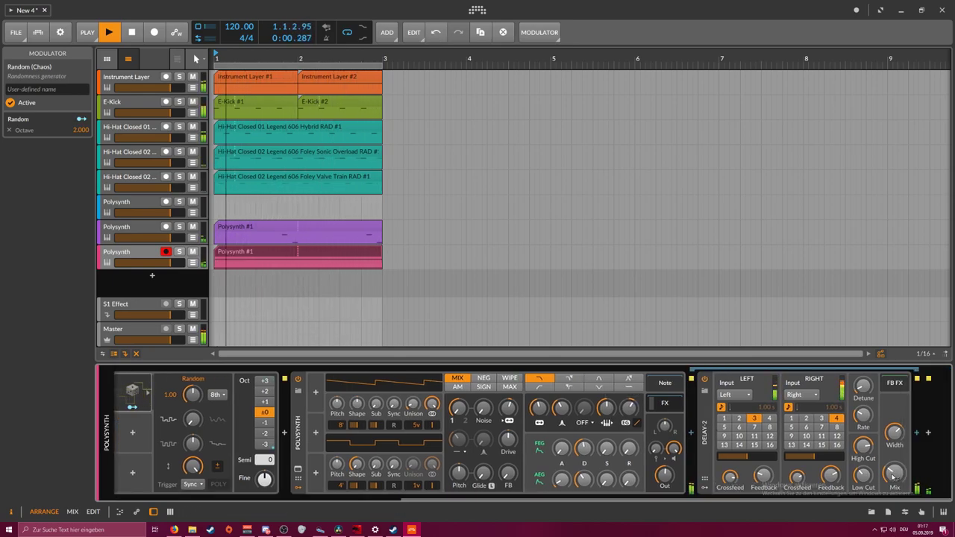
click(916, 435)
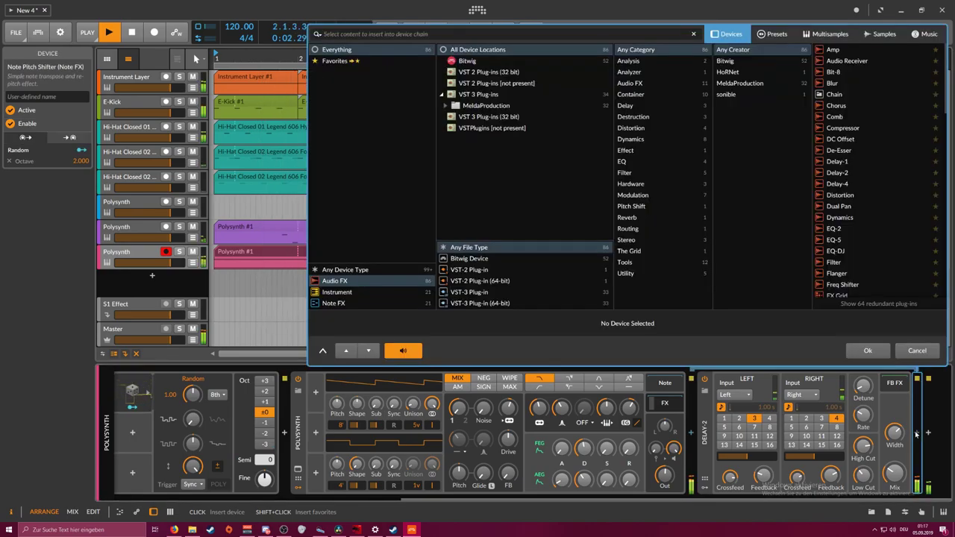
text(pitch)
key(Return)
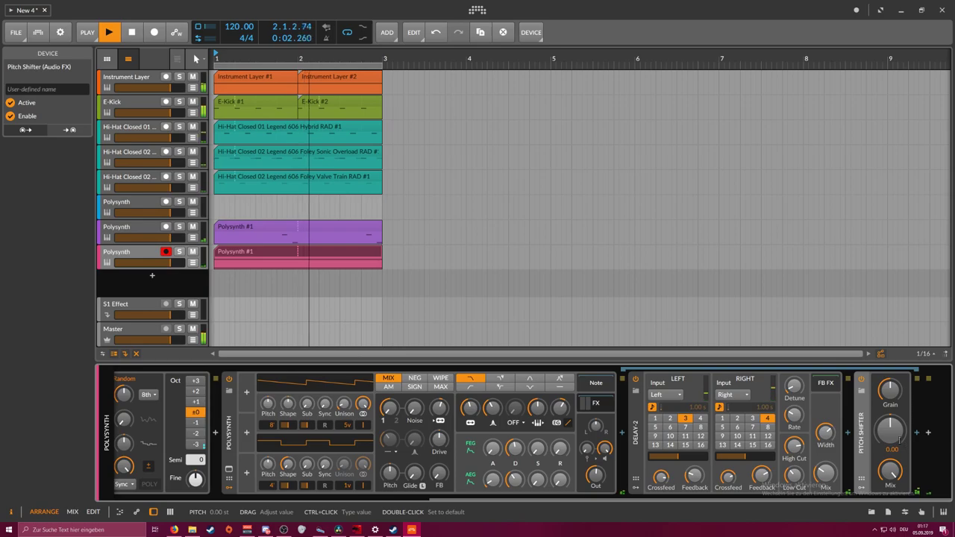
drag(888, 431, 900, 444)
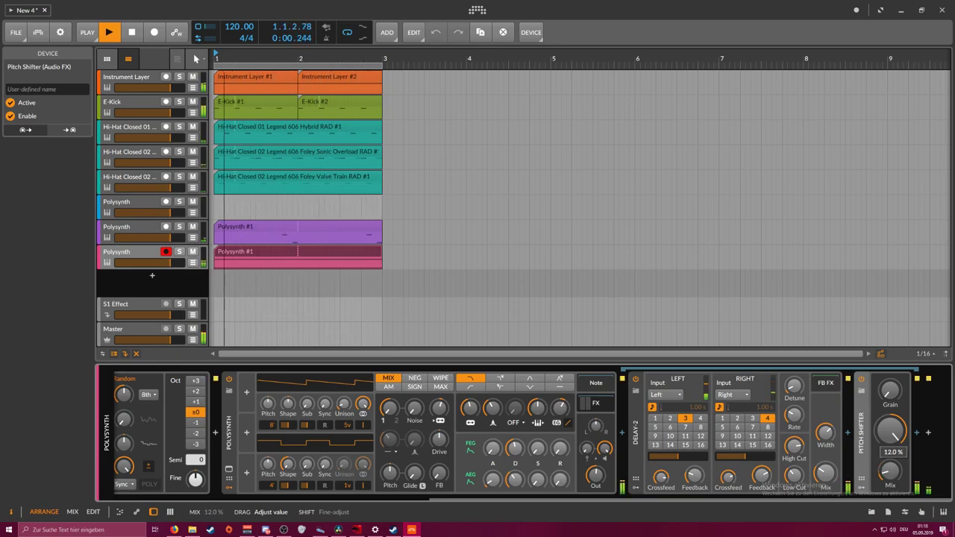
drag(889, 468, 895, 466)
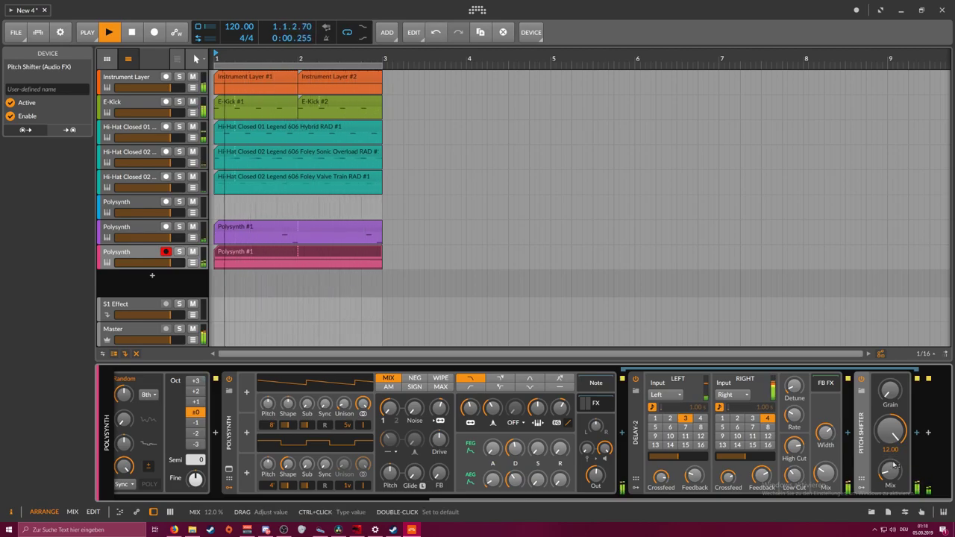
Set the purple Polysynth's output to about -11.7 dB and the pink track's Note Pitch Shifter to octave +1
drag(609, 499, 522, 497)
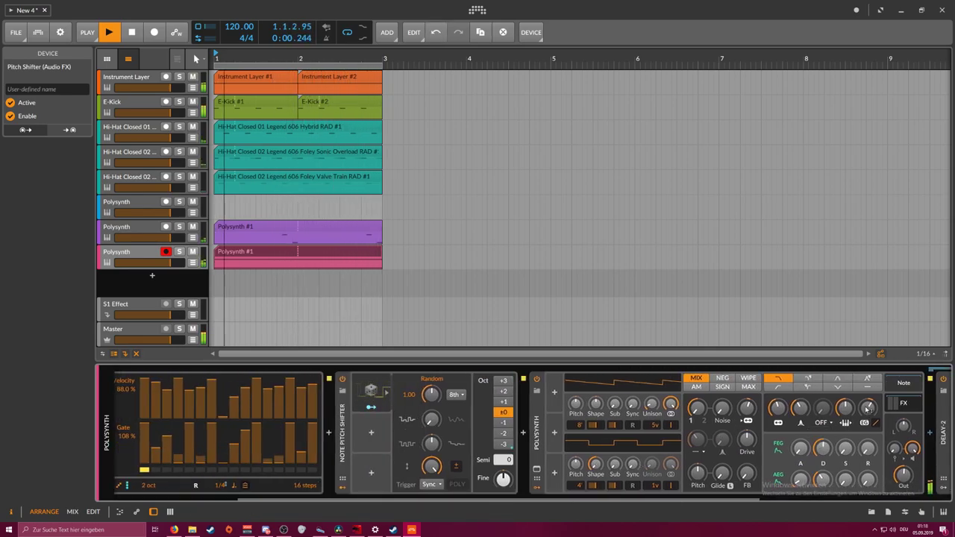
click(174, 232)
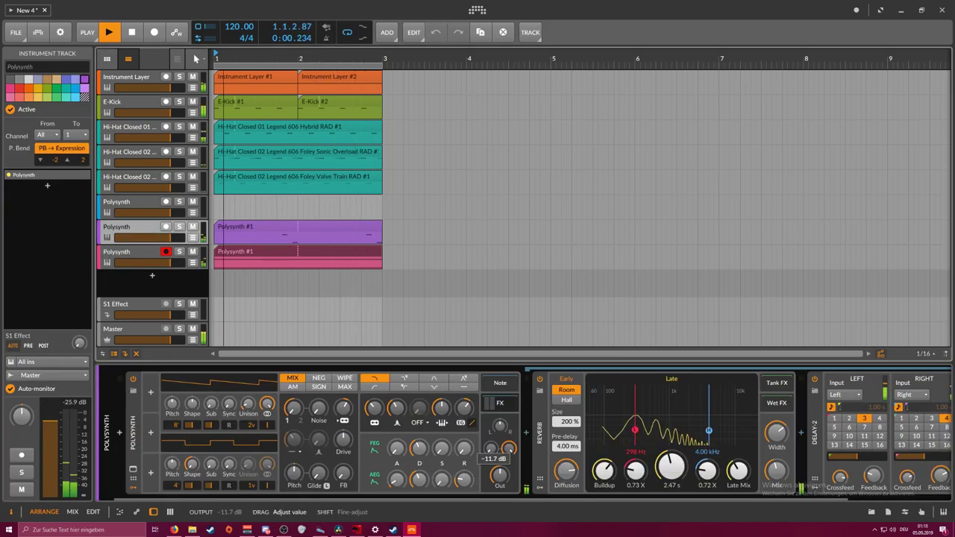
key(Down)
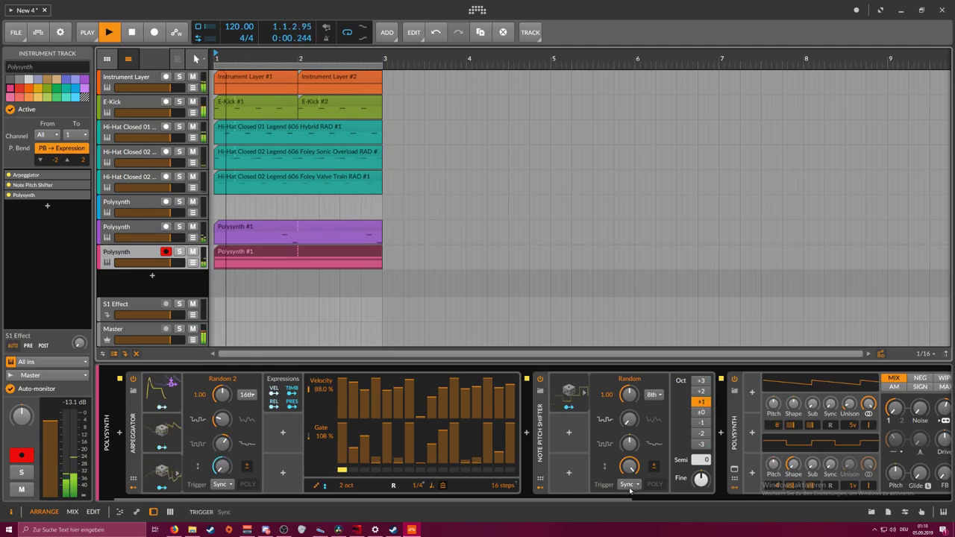
scroll(633, 486, right, 5)
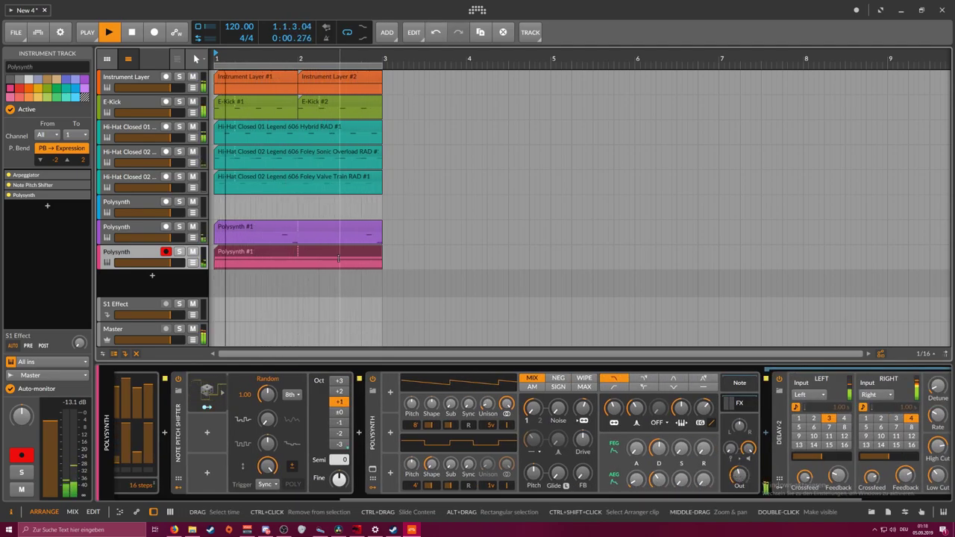
Play the Instrument Layer track soloed and set its Polysynth layer's filter envelope depth to about +34 st
key(space)
click(157, 153)
click(134, 125)
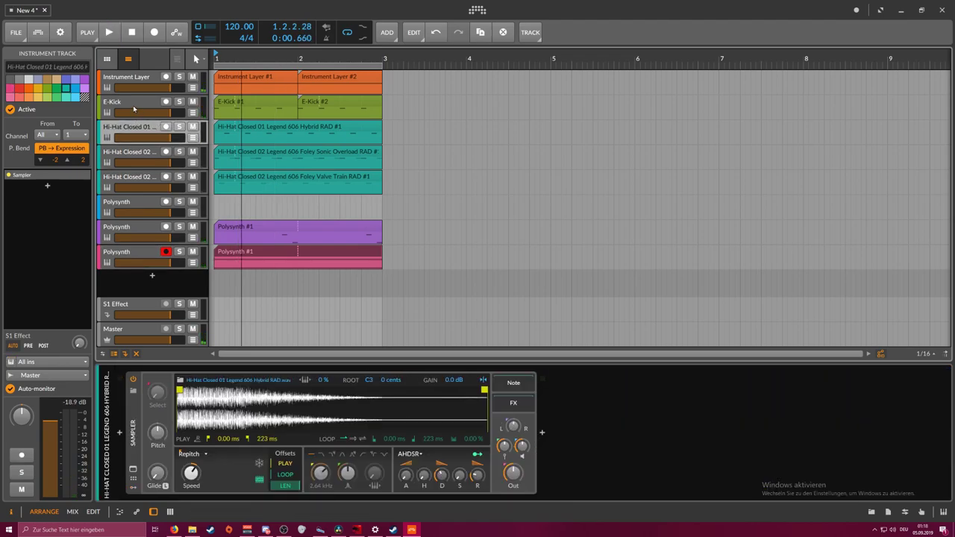
click(138, 104)
click(146, 79)
key(space)
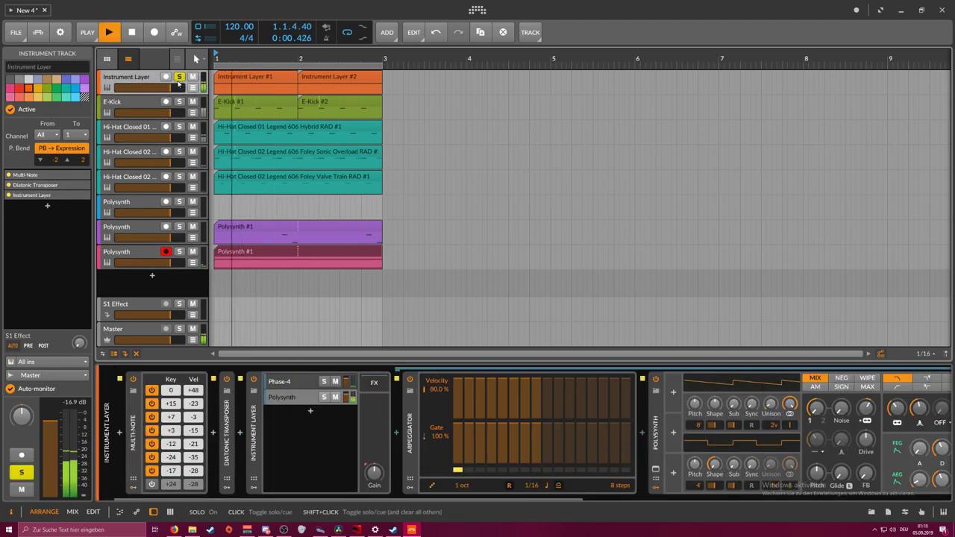
drag(394, 498, 568, 498)
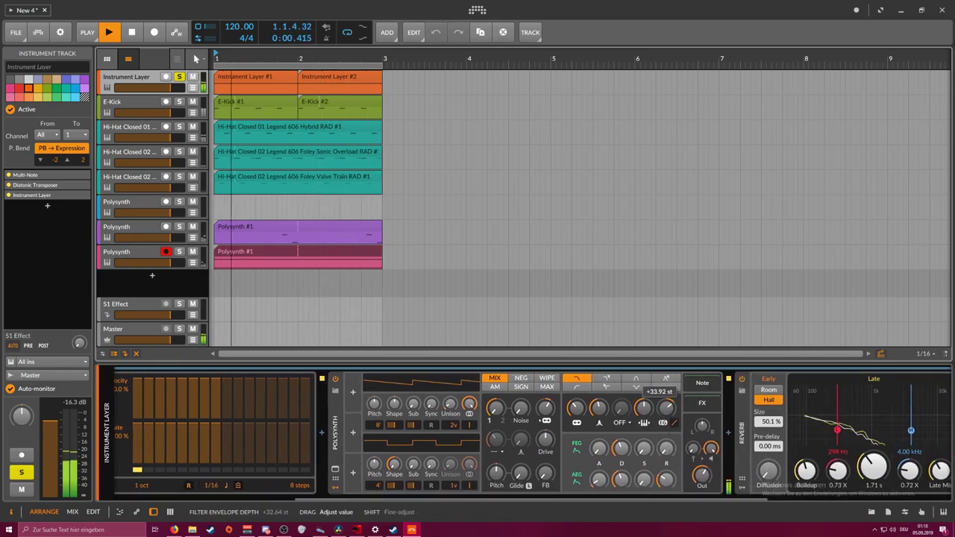
scroll(277, 428, left, 5)
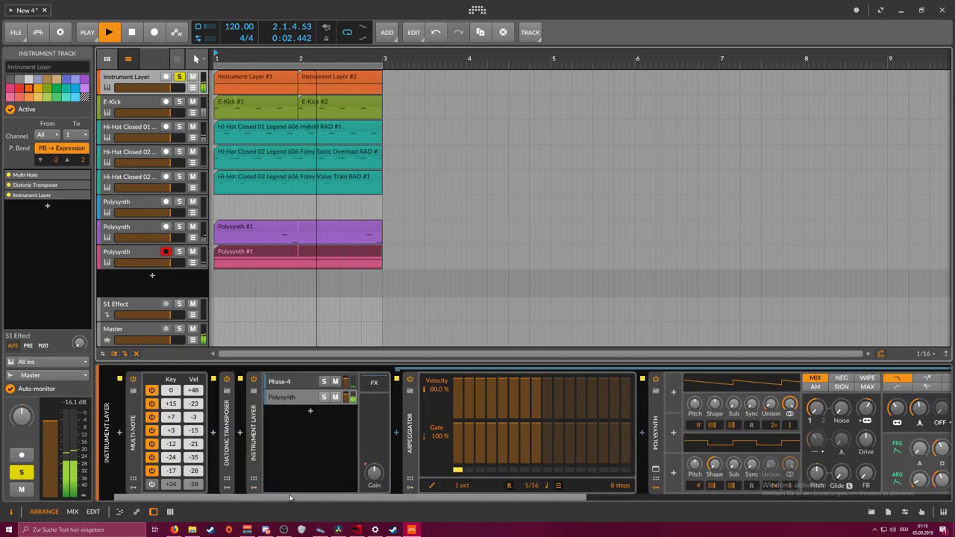
Collapse the Polysynth layer's chain and insert a Tool device after the Instrument Layer
click(310, 401)
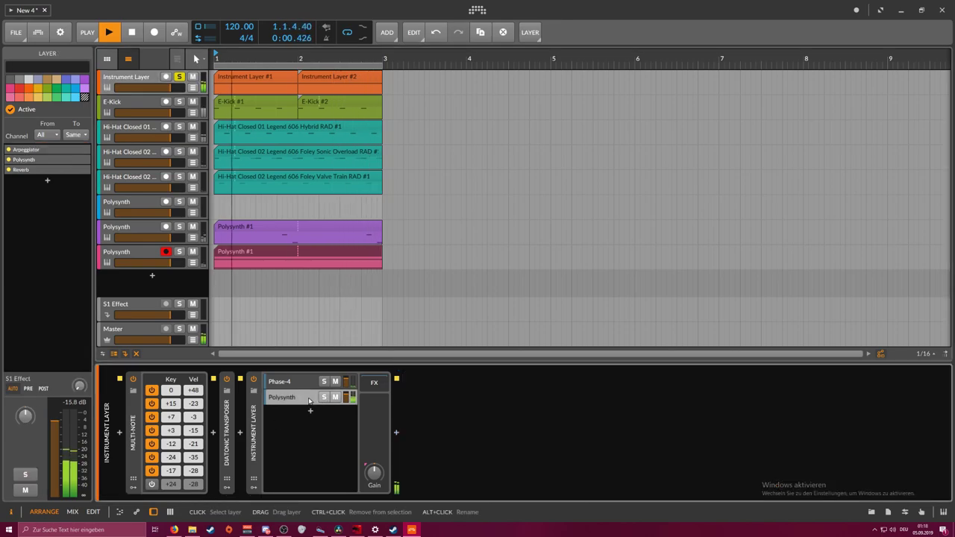
click(396, 432)
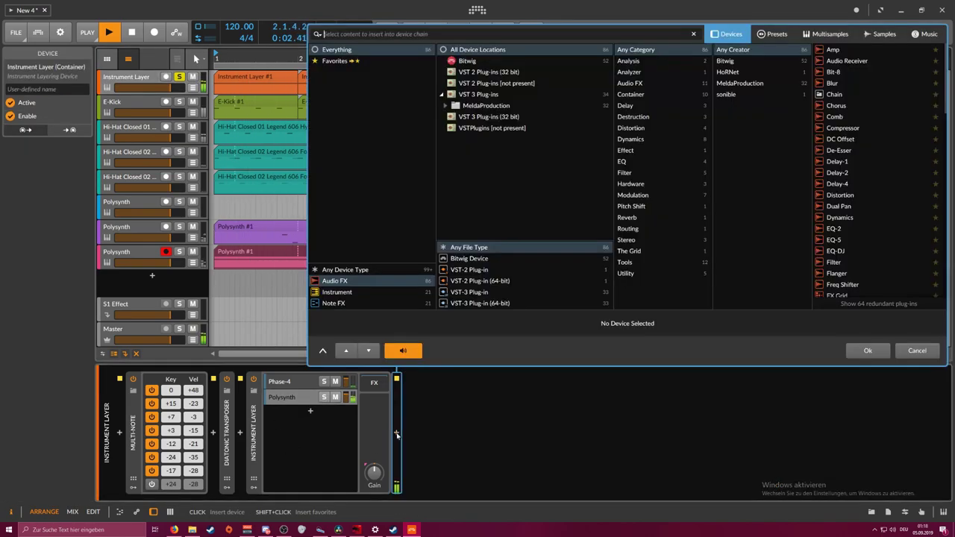
text(tool)
key(Return)
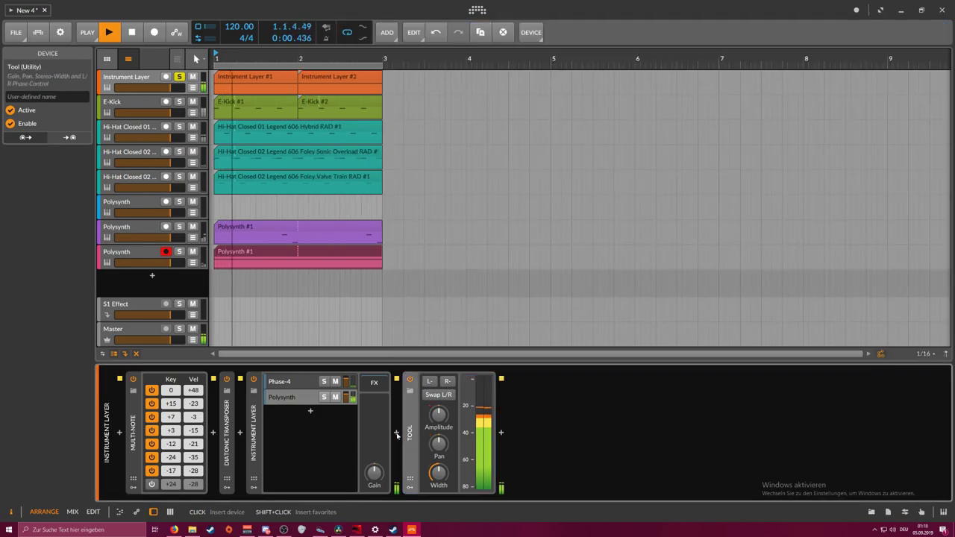
Add an Audio Sidechain modulator to the Tool device and map it to Amplitude with an amount of -72
click(410, 487)
click(427, 396)
text(siede)
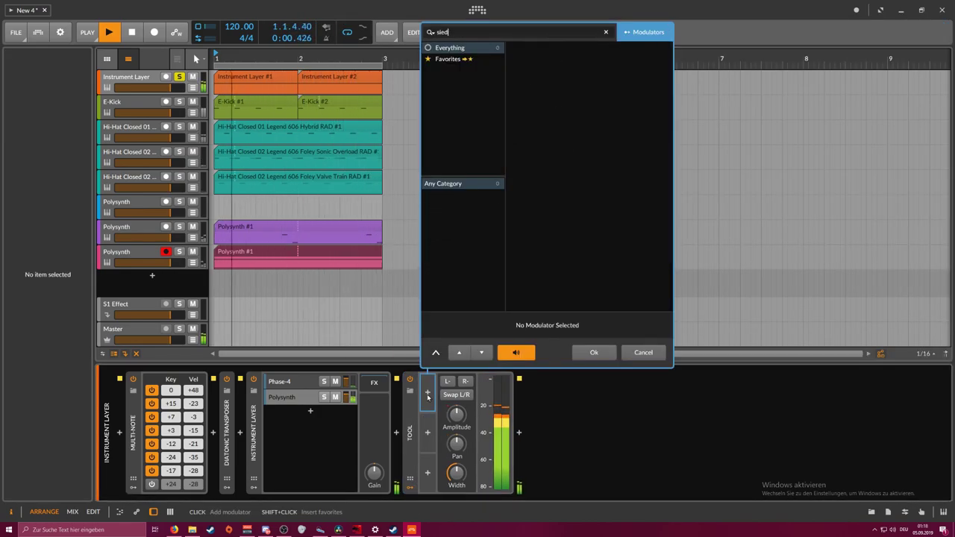
key(Down)
key(Return)
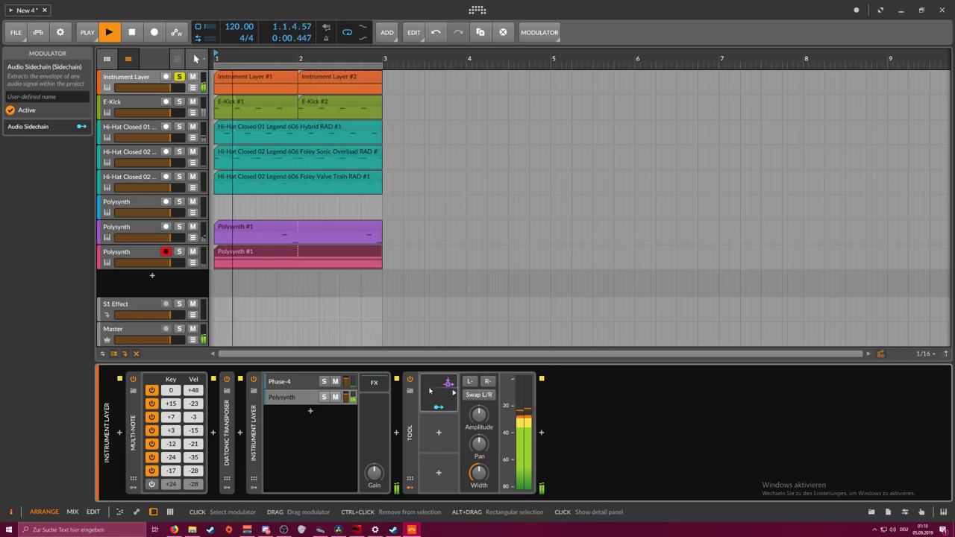
click(439, 408)
drag(478, 416, 505, 461)
Set the Audio Sidechain's release to about 65 ms and source to E-Kick (POST), and solo the E-Kick track too
click(439, 407)
click(454, 393)
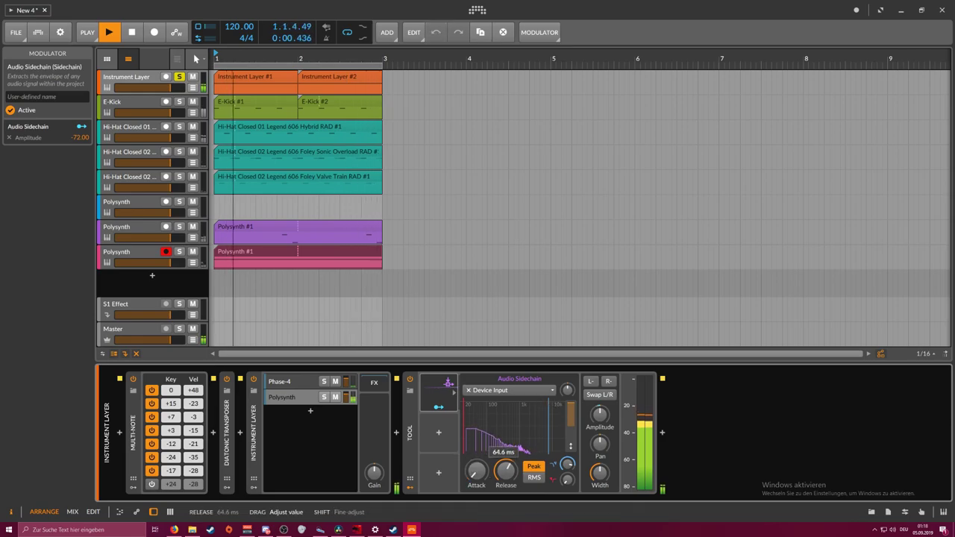
click(507, 390)
mouse_move(521, 257)
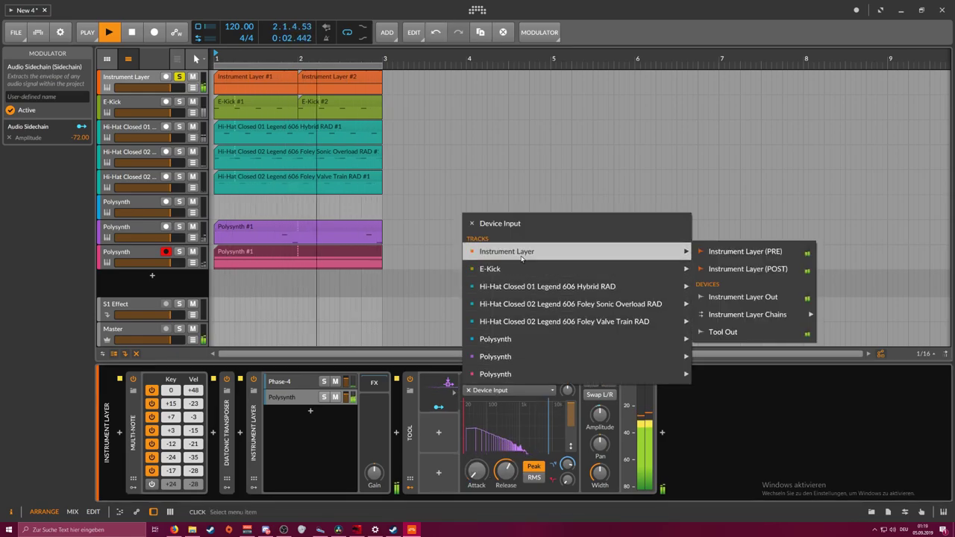
click(716, 285)
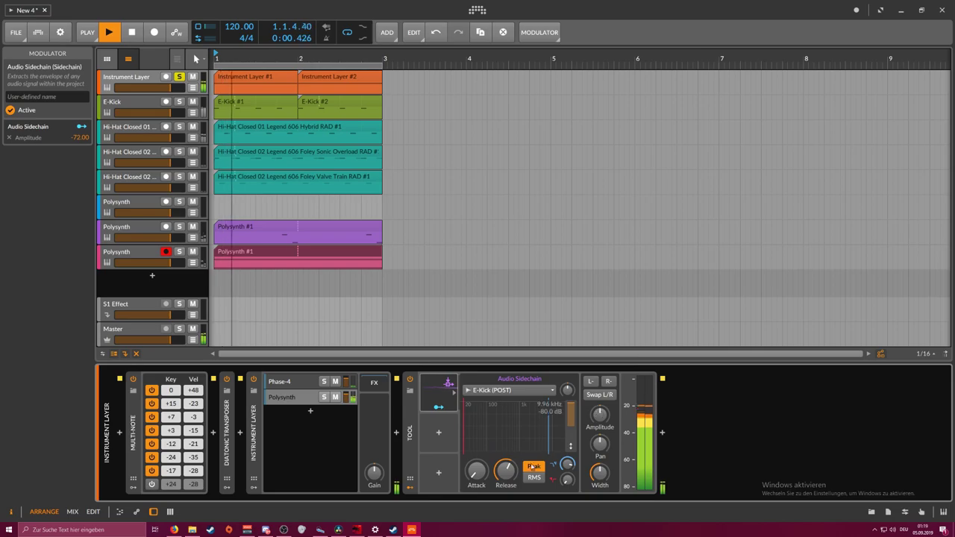
click(179, 101)
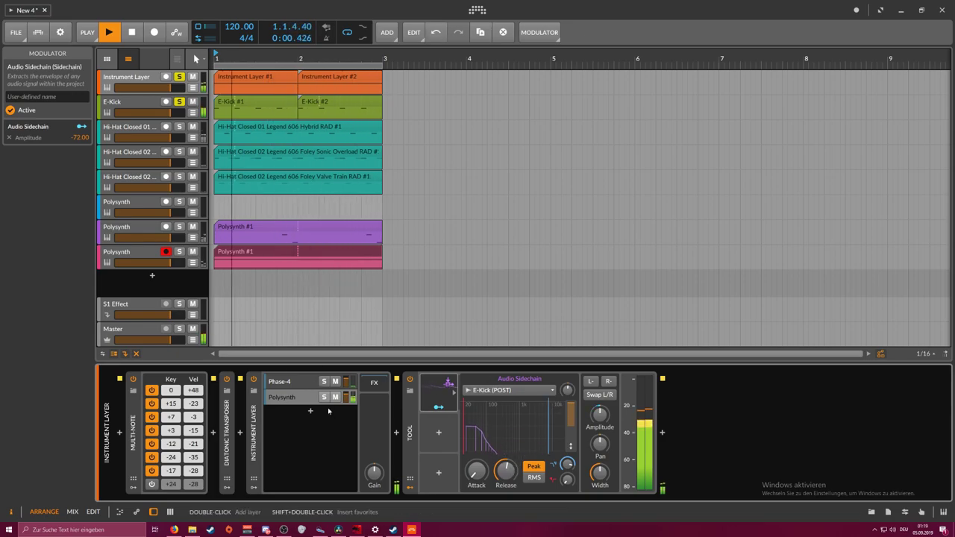
Set the output of the Phase-4 layer in the Instrument Layer to about -11.5 dB
click(302, 383)
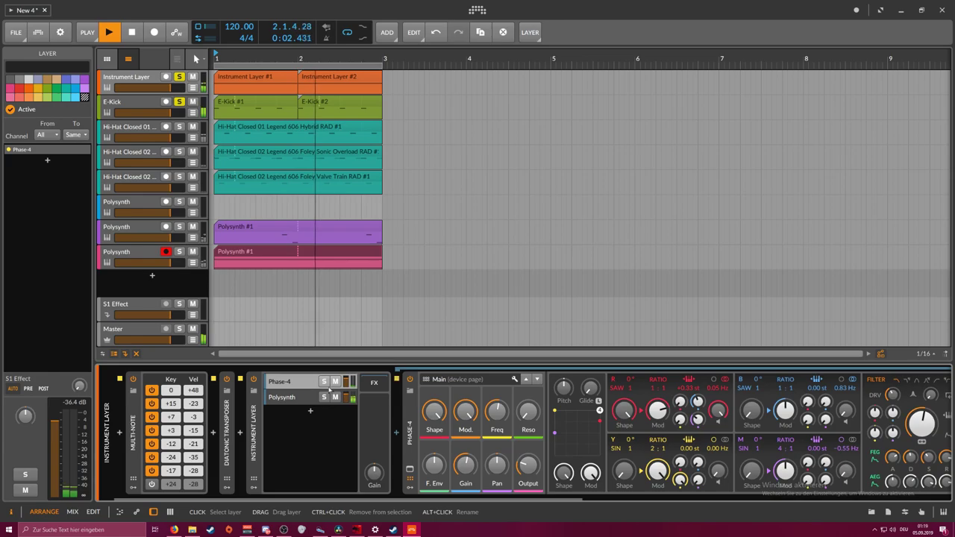
drag(544, 499, 651, 500)
drag(807, 474, 806, 453)
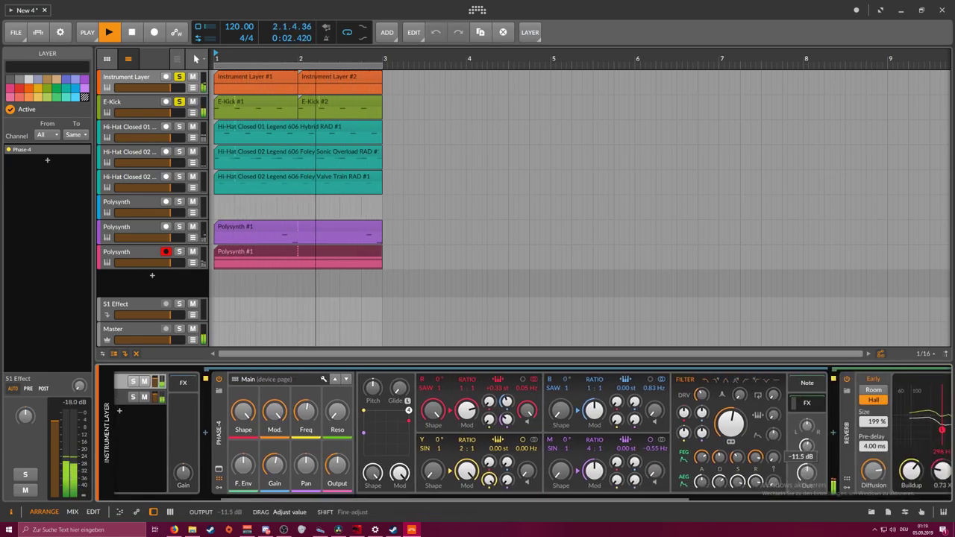
Show the Polysynth layer's device chain and select the Hi-Hat Closed 01 track
click(141, 397)
scroll(539, 477, right, 5)
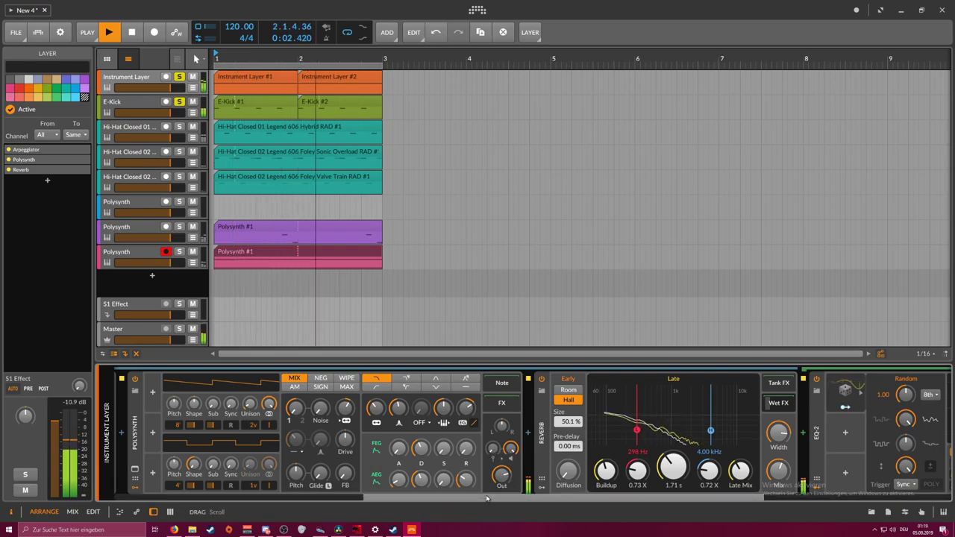
scroll(487, 498, left, 2)
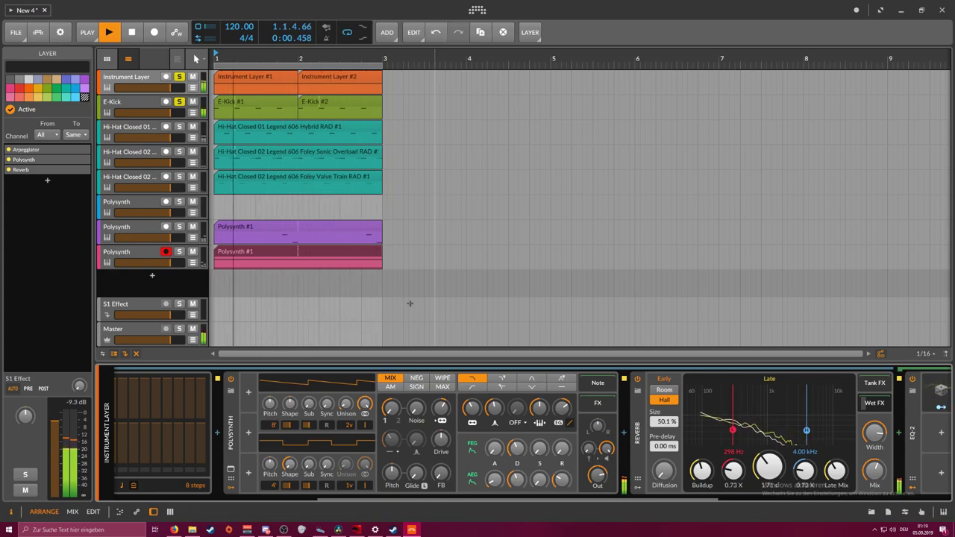
click(147, 129)
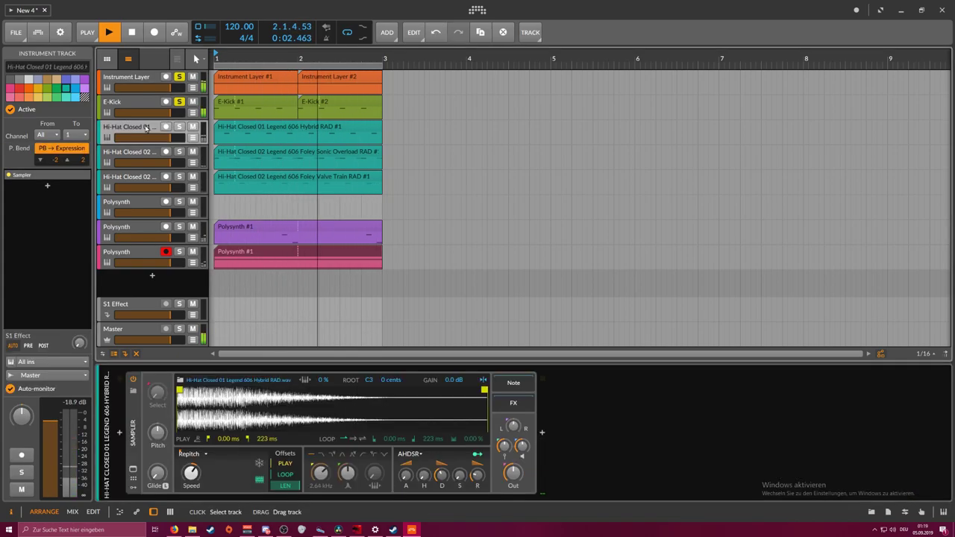
Group the E-Kick and the three hi-hat tracks, name the group Drums and collapse it
click(145, 153)
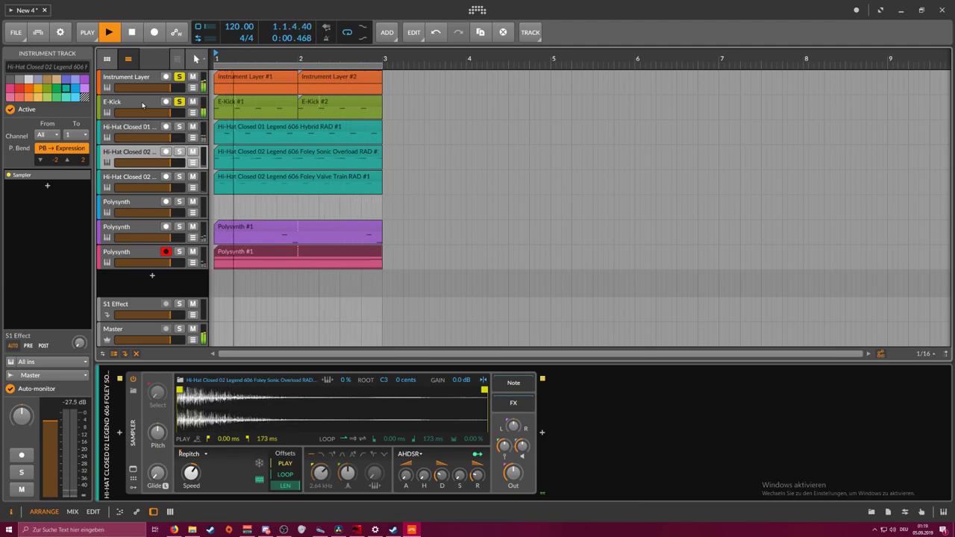
click(143, 106)
shift+click(137, 178)
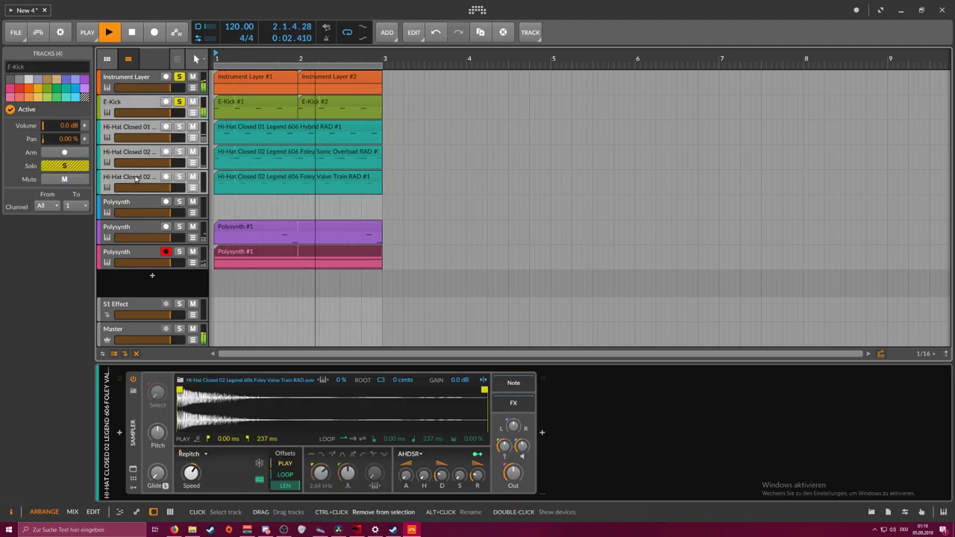
key(ctrl+g)
alt+click(130, 104)
text(Drums)
key(Return)
click(107, 112)
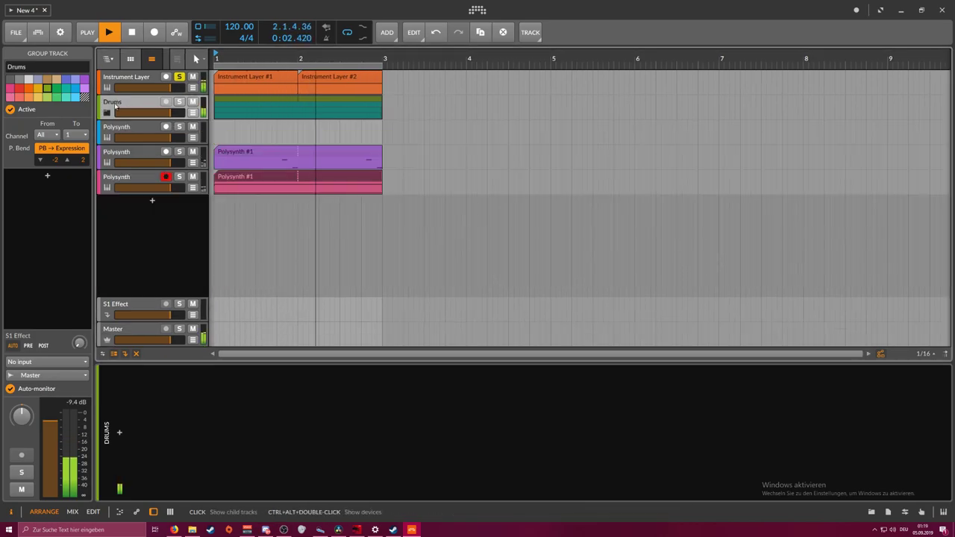
Rename the Instrument Layer track as Bass and toggle its solo to compare it with the full mix
click(133, 87)
key(ctrl+r)
text(Bass)
key(Return)
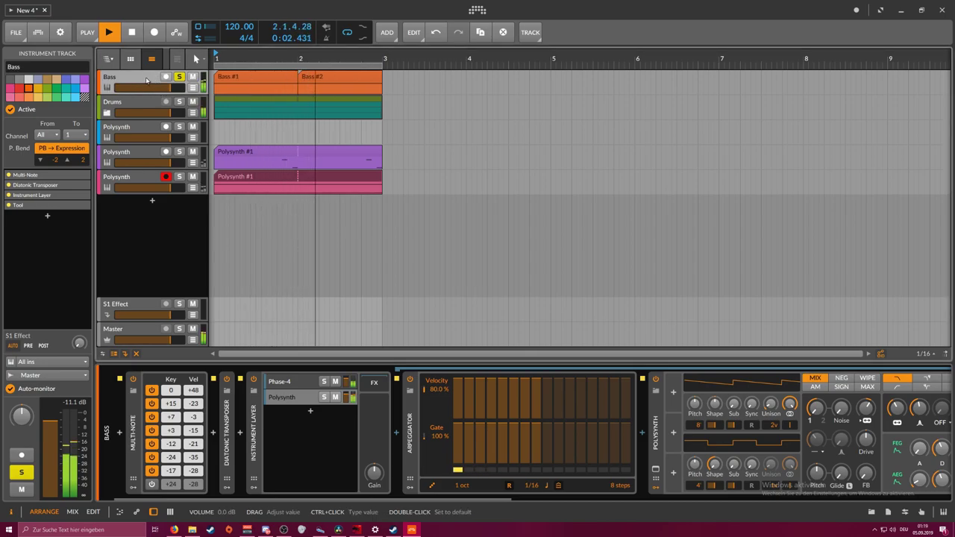
click(179, 76)
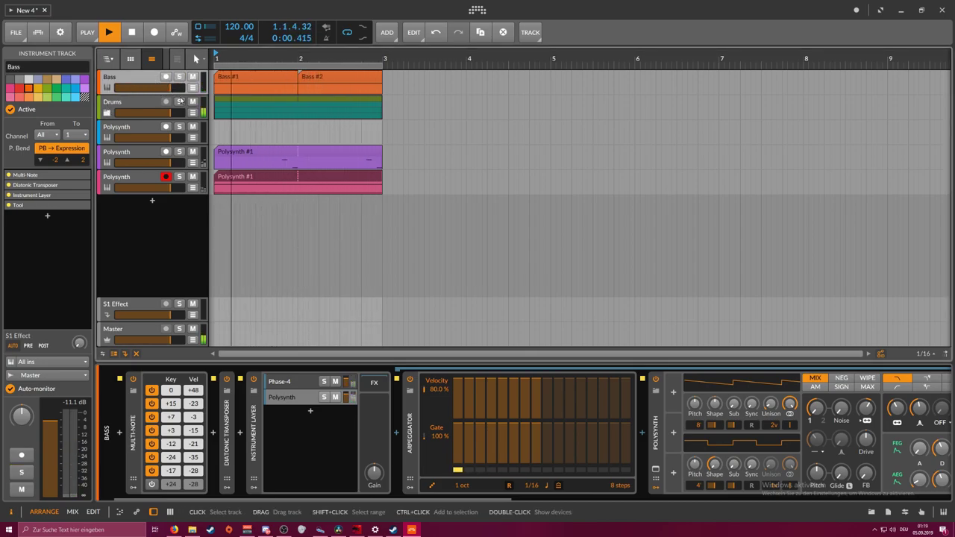
click(179, 78)
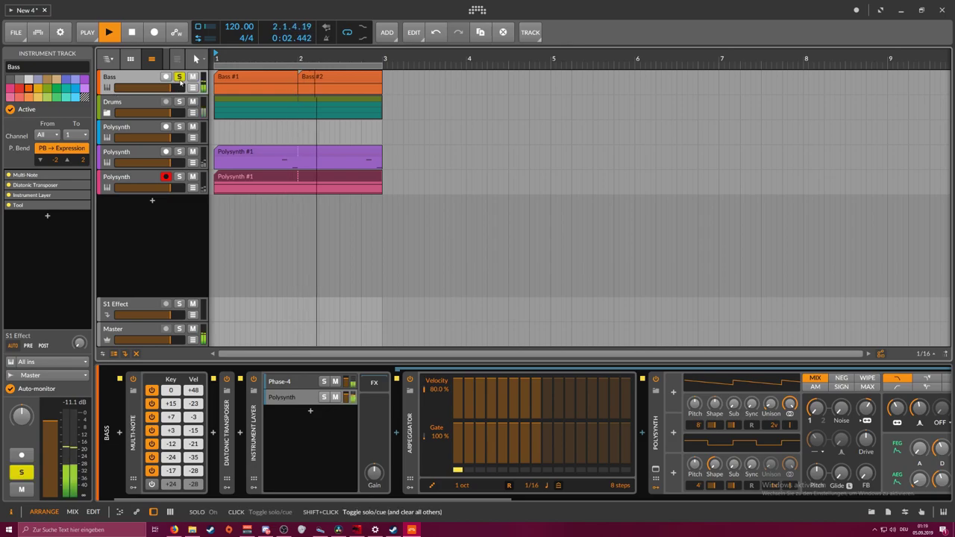
Expand the Drums group and put its three hi-hat tracks into a nested group named hats
click(106, 111)
click(107, 111)
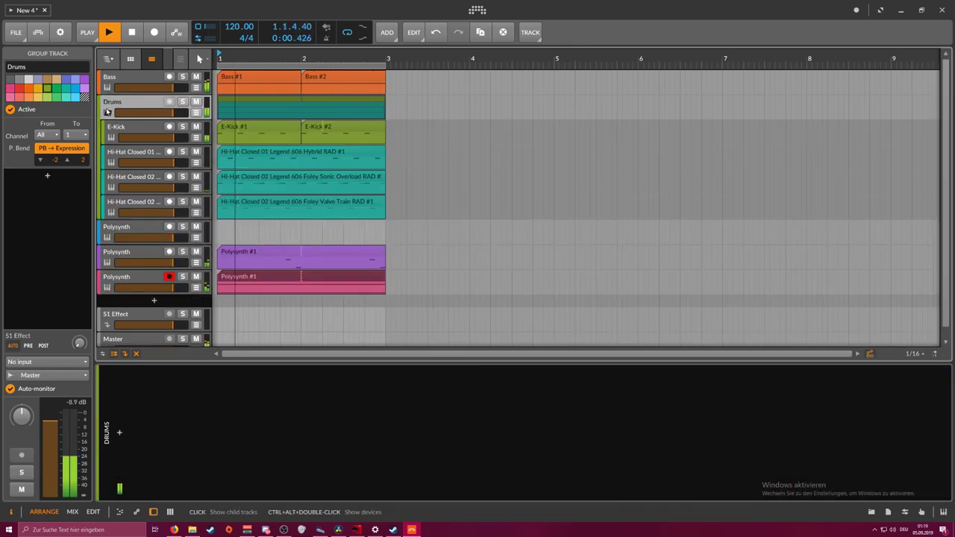
click(142, 152)
click(141, 129)
click(143, 152)
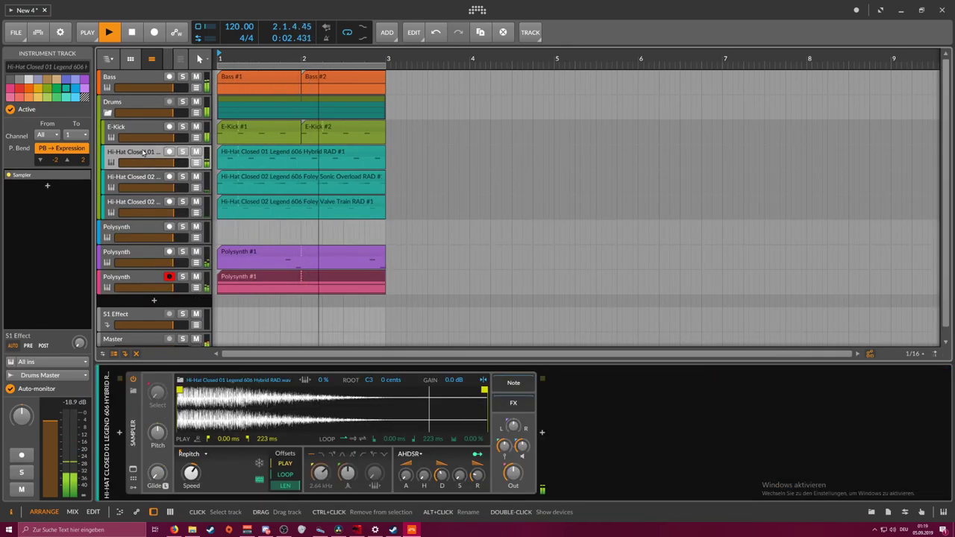
shift+click(145, 203)
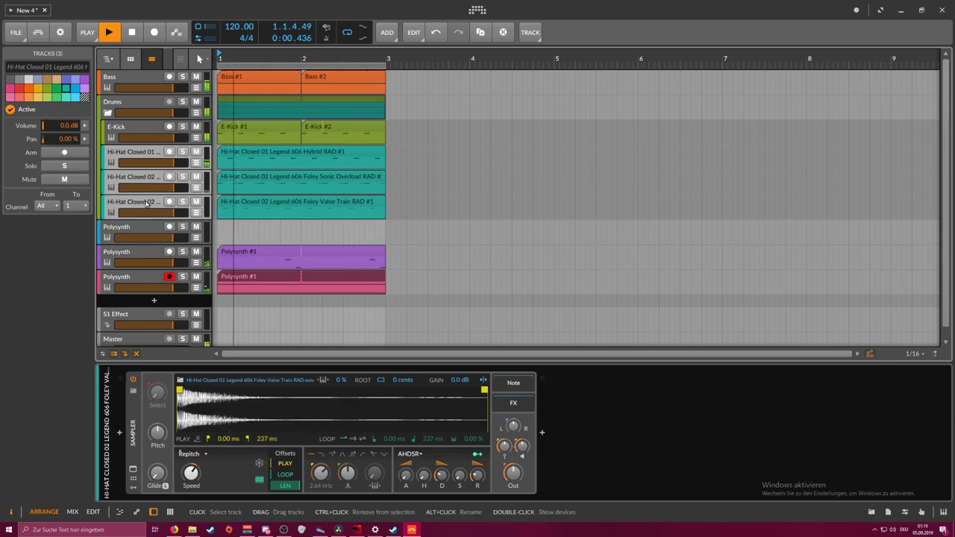
key(ctrl+g)
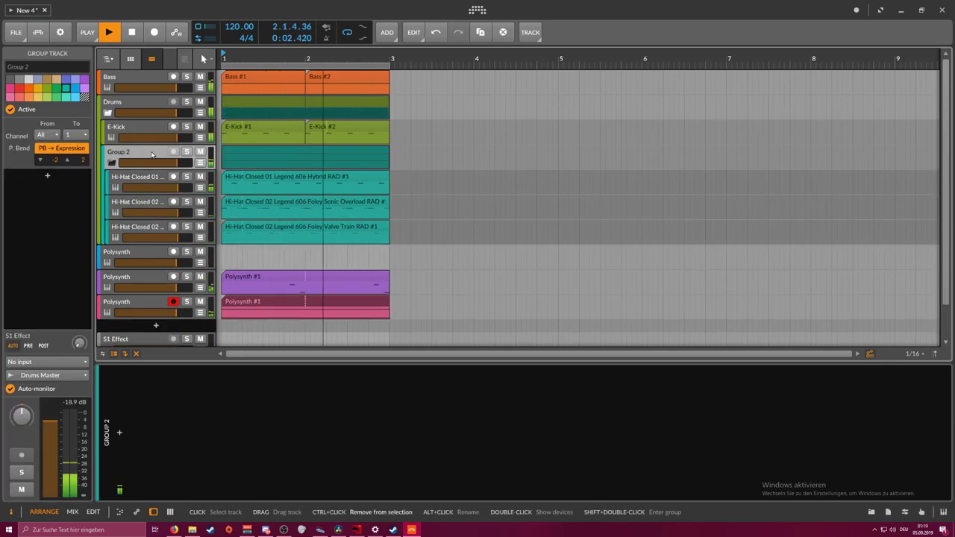
alt+click(151, 152)
text(hats)
key(Return)
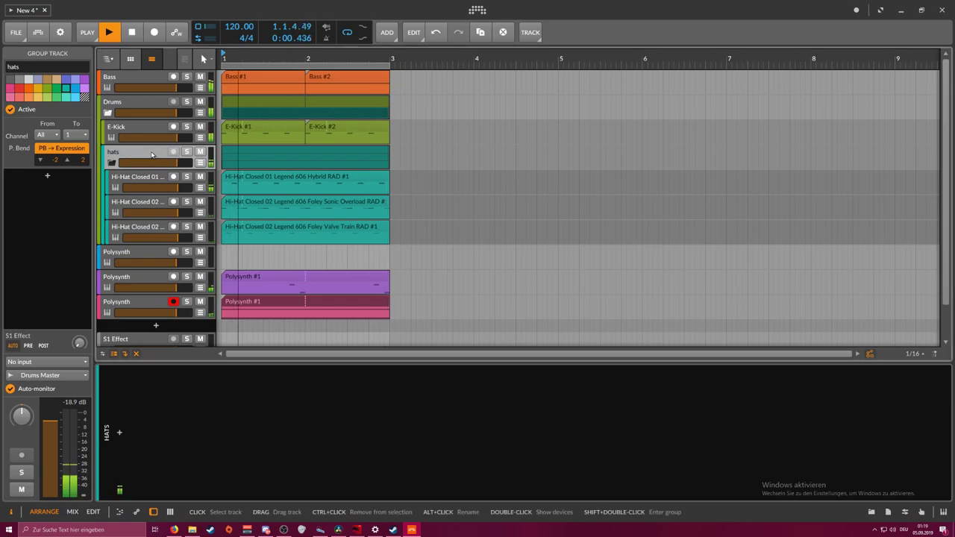
Copy the Bass track's Tool device with its Audio Sidechain to the hats group and shorten the copy's release
click(138, 102)
click(133, 81)
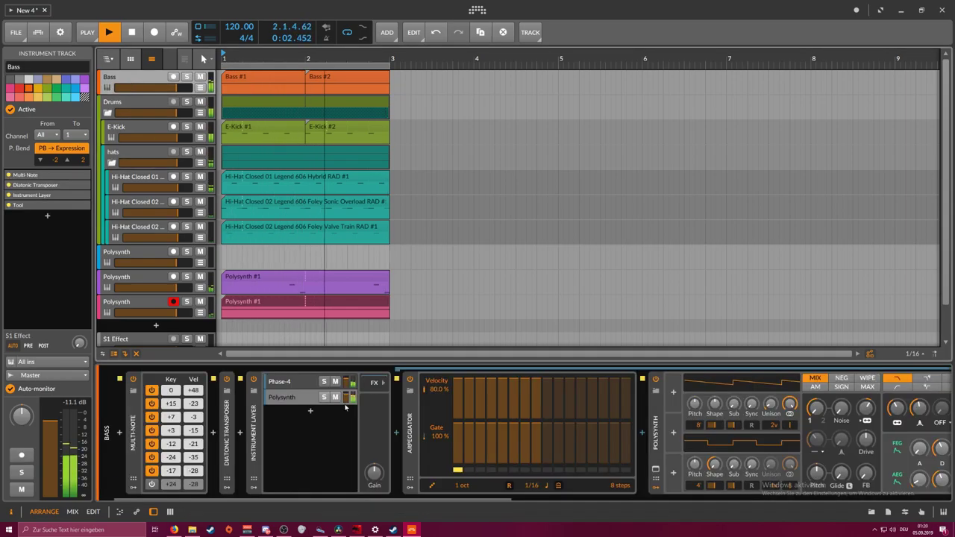
click(301, 399)
click(301, 399)
drag(410, 434, 147, 156)
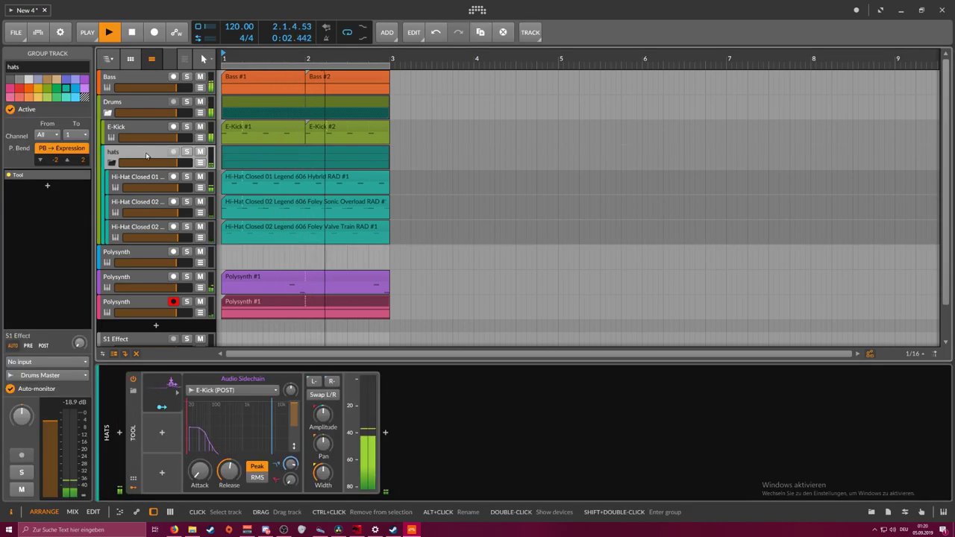
drag(229, 471, 229, 484)
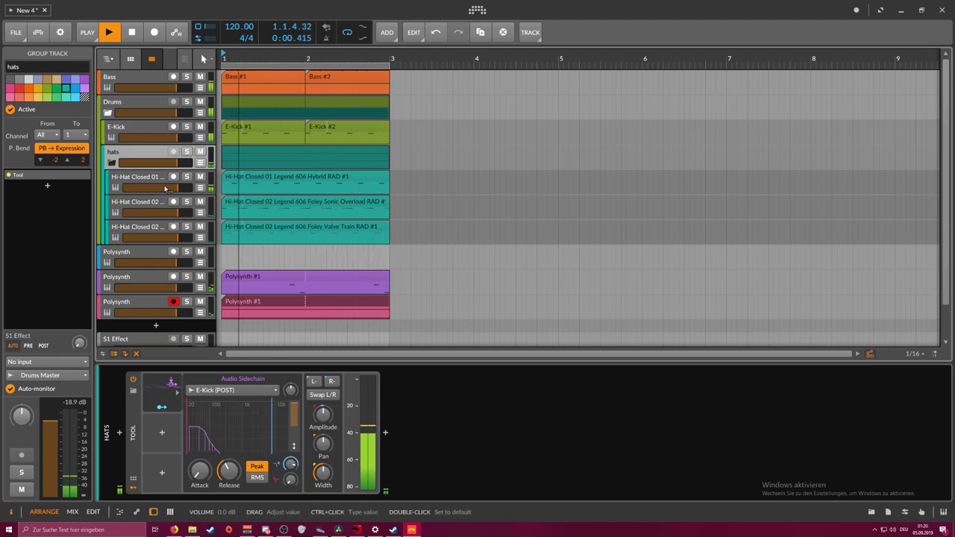
Collapse the hats group and add a new instrument track with the E-Clap device
click(111, 163)
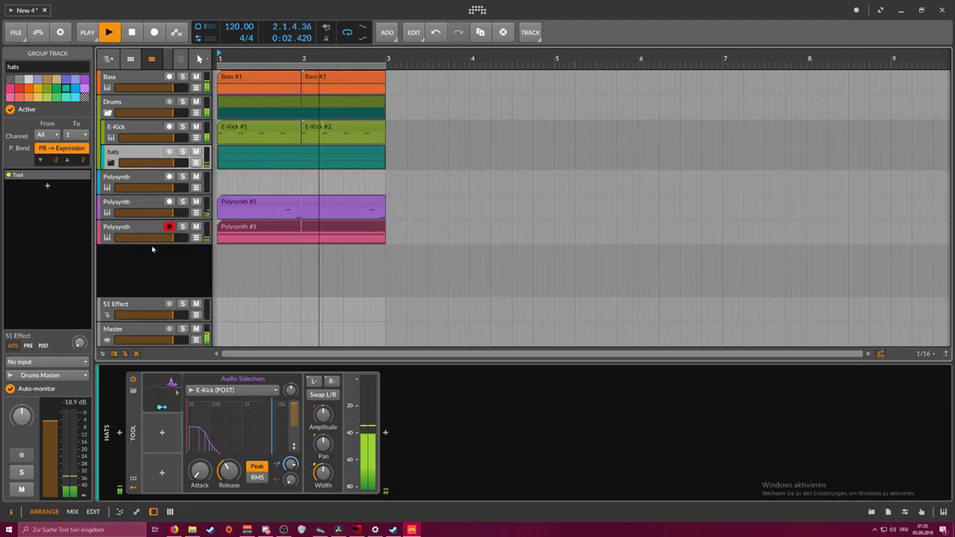
click(155, 251)
text(clap)
key(Down)
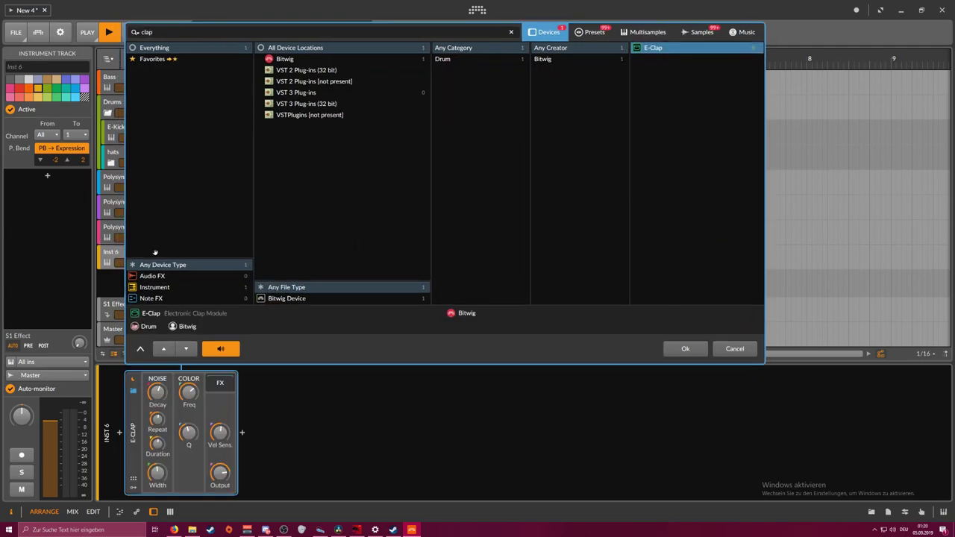
key(Return)
Create a two-beat clip at bar 1 on the E-Clap track and draw a C2 note on beat 1.2
double_click(246, 257)
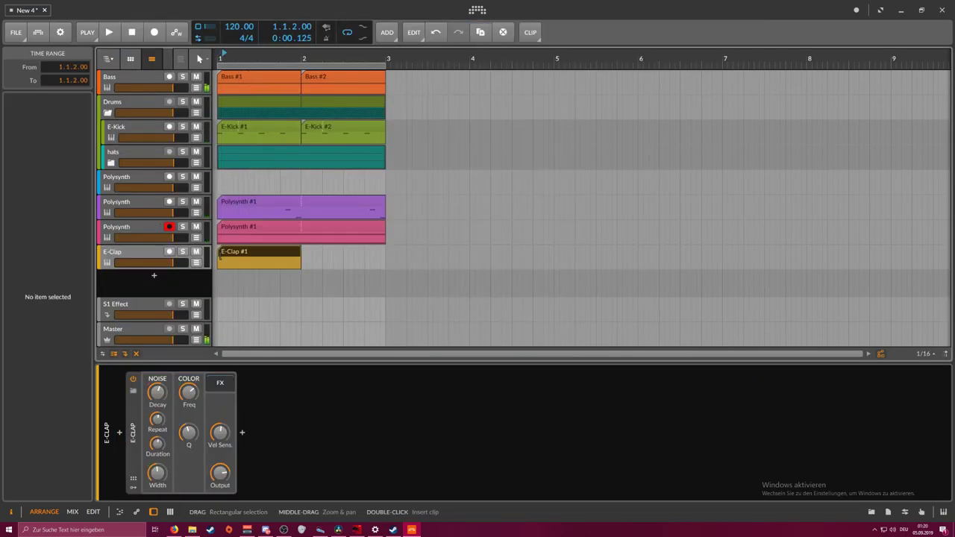
drag(300, 257, 264, 257)
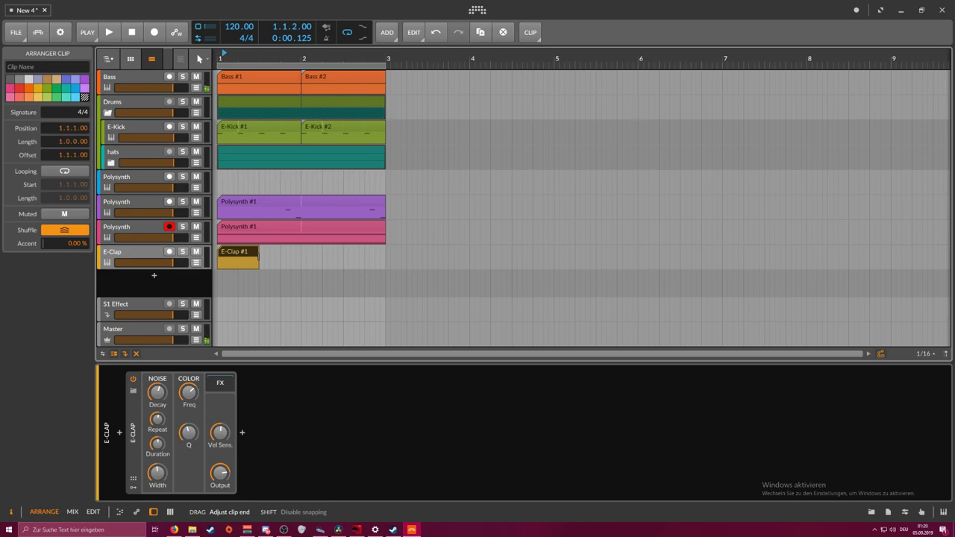
key(space)
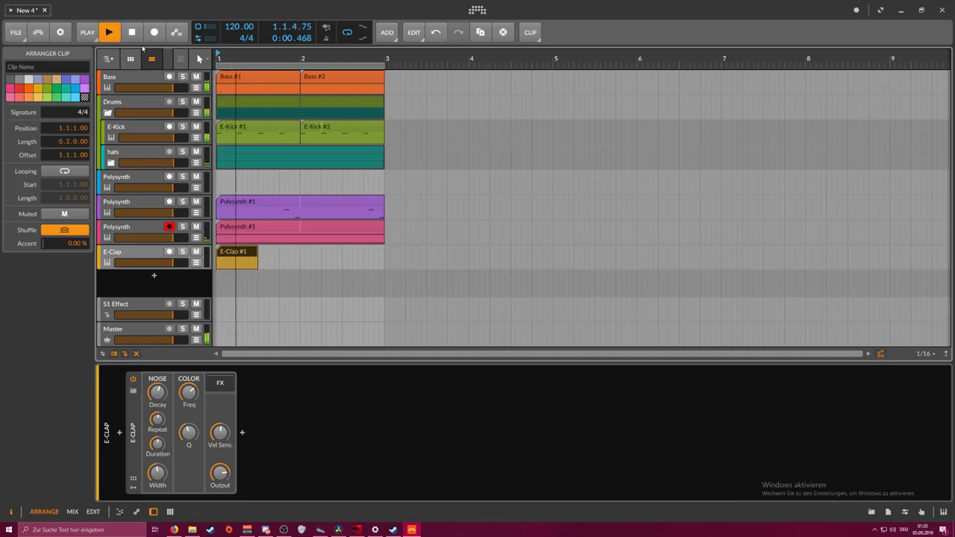
double_click(241, 255)
drag(335, 386, 334, 390)
key(space)
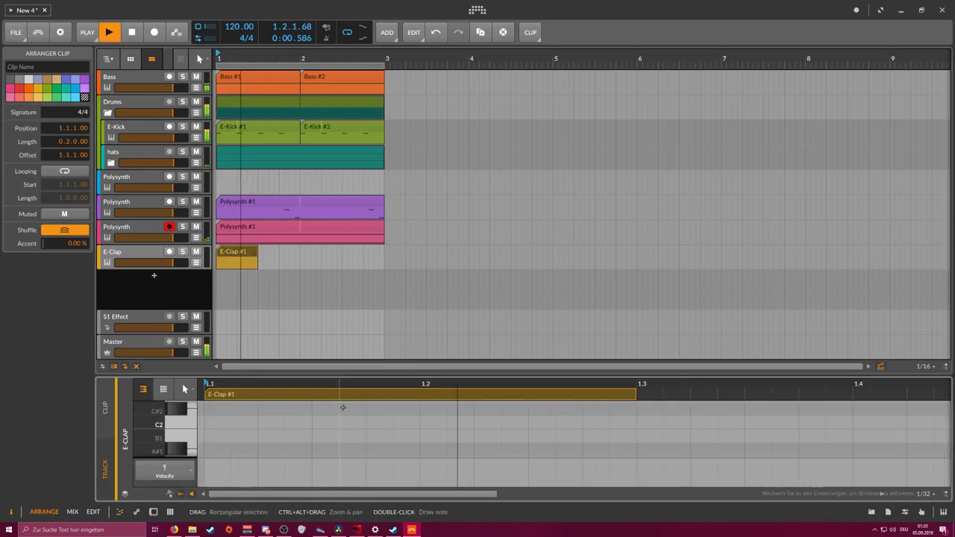
key(space)
double_click(428, 427)
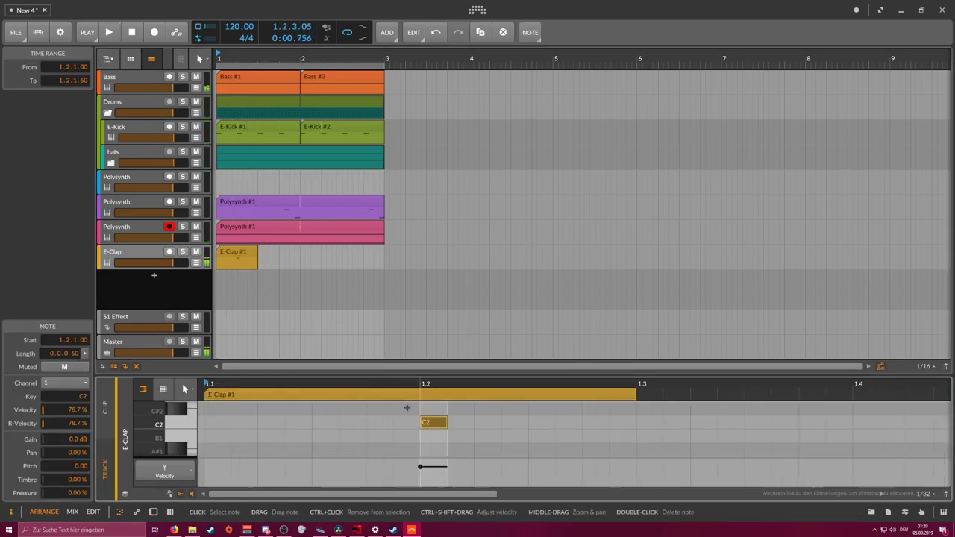
Show the E-Clap device and loop its clip out to a length of two bars
double_click(166, 254)
key(space)
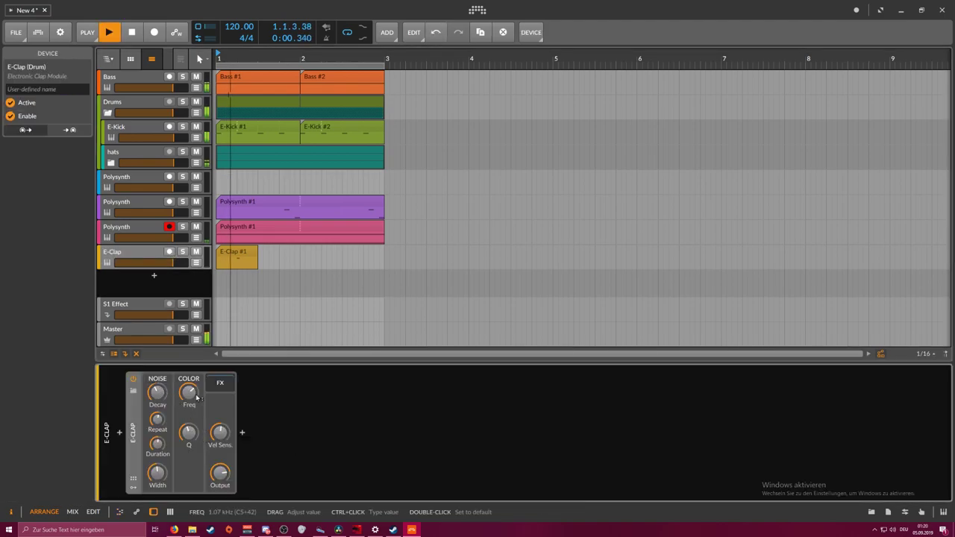
key(space)
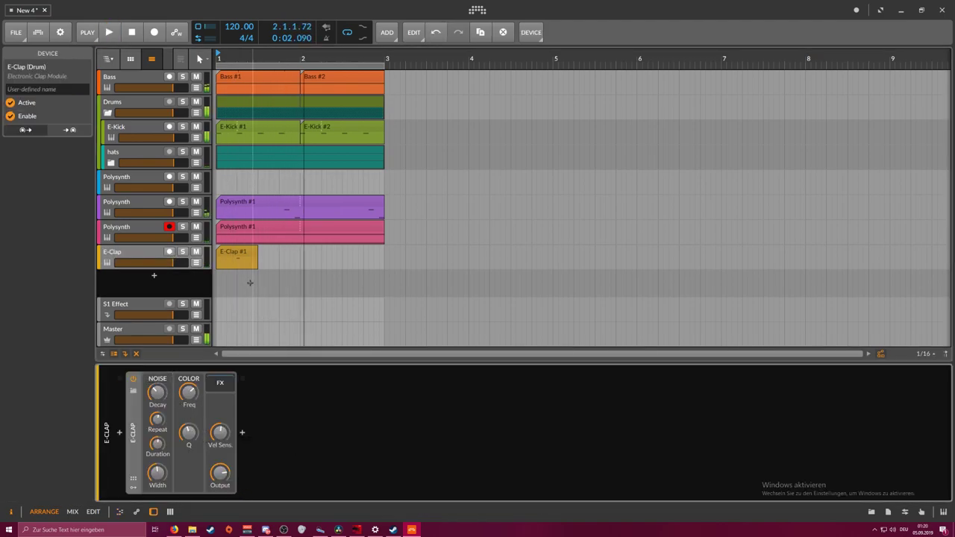
drag(257, 266, 384, 266)
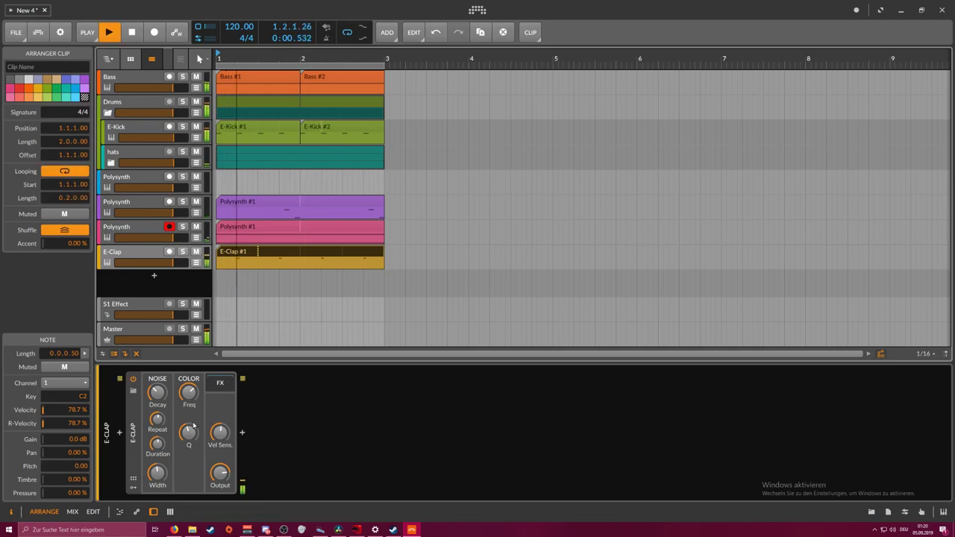
Raise the E-Clap's colour frequency, shorten its repeat time, adjust the decay and lower the output
drag(192, 403, 158, 418)
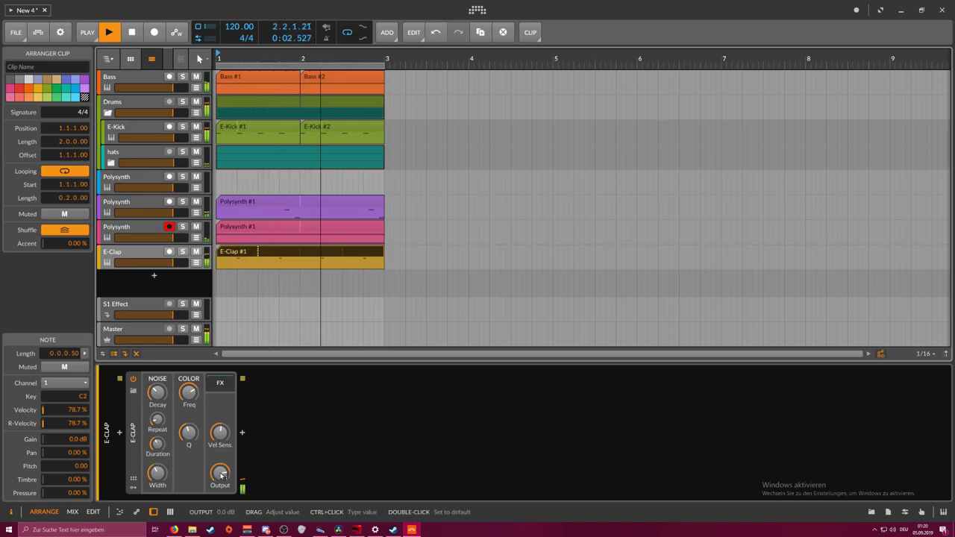
drag(157, 393, 158, 391)
drag(220, 473, 220, 472)
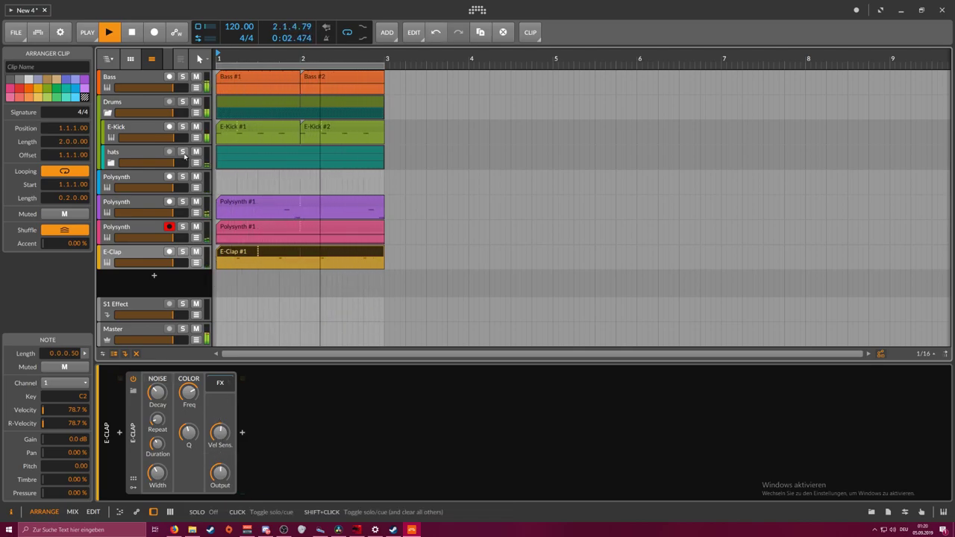
Disarm the pink Polysynth track, set its synth output to about -14 dB and its Arpeggiator rate to 1/4
click(169, 228)
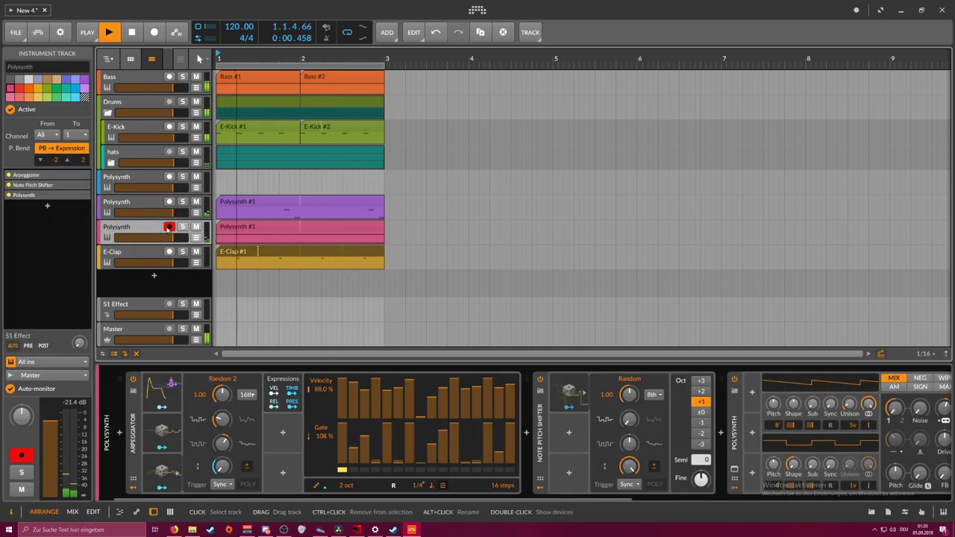
drag(451, 498, 764, 497)
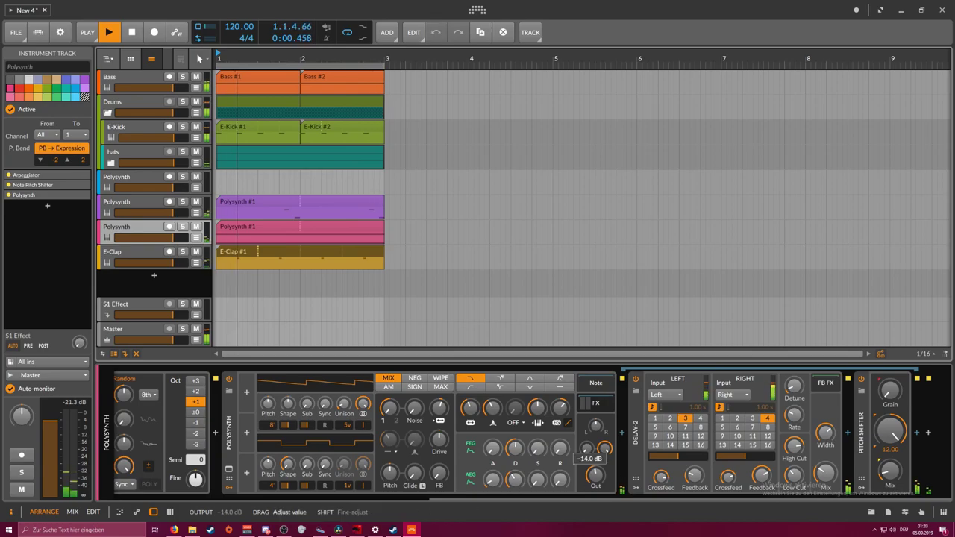
drag(551, 499, 261, 499)
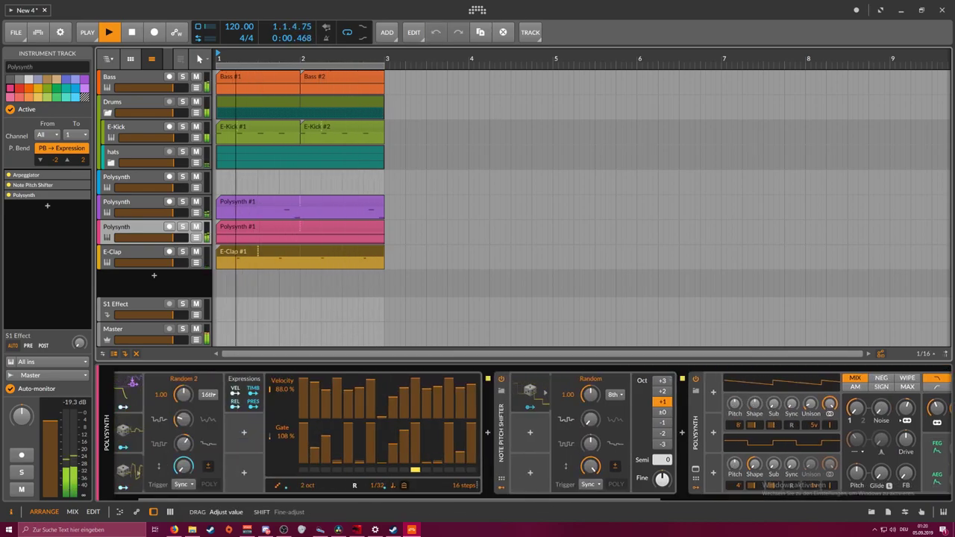
mouse_move(379, 485)
mouse_down()
mouse_move(379, 470)
mouse_move(378, 481)
mouse_up()
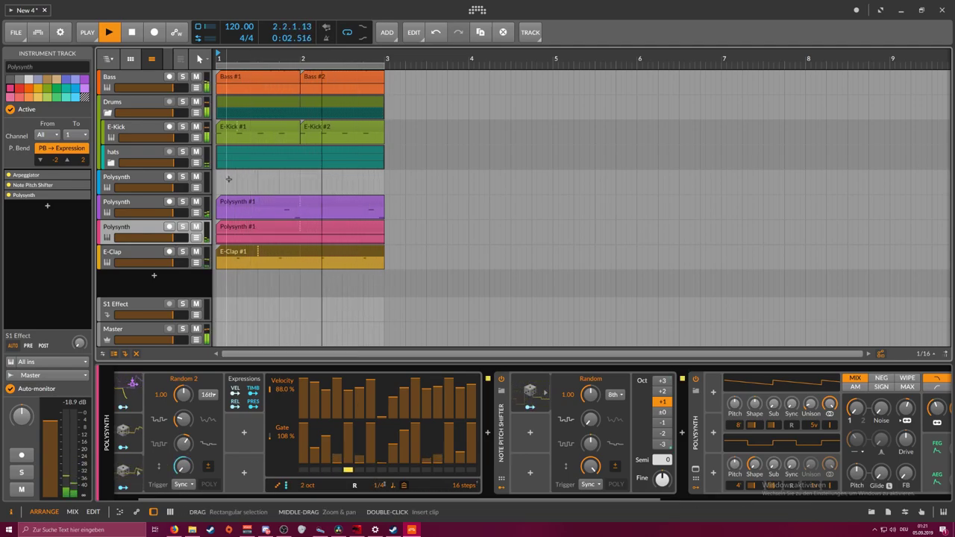
Solo the E-Clap track and add a Reverb device after the E-Clap
click(182, 252)
click(163, 263)
click(242, 432)
text(rever)
key(Return)
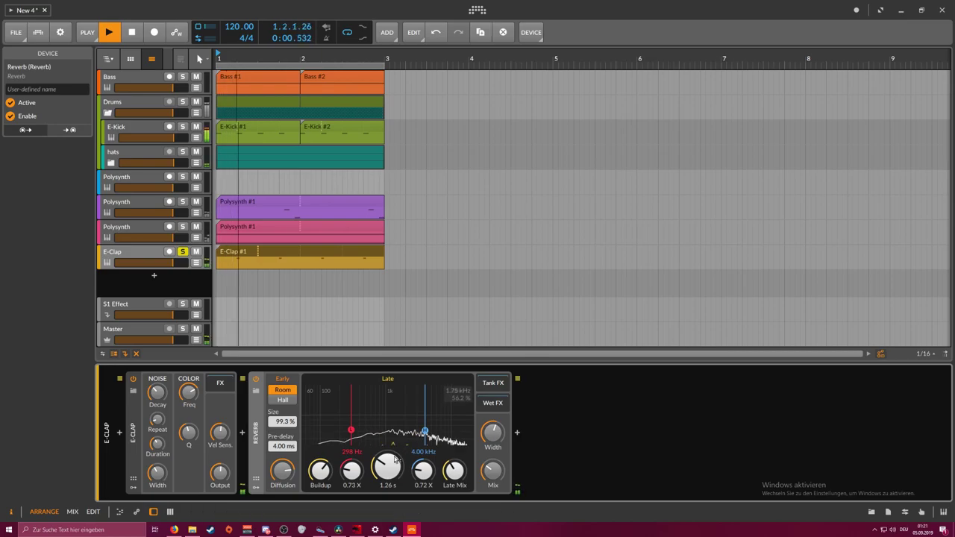
Adjust the Reverb's mix on the clap and set its decay time to 782 ms
drag(492, 471, 492, 469)
drag(387, 468, 388, 472)
drag(492, 471, 493, 472)
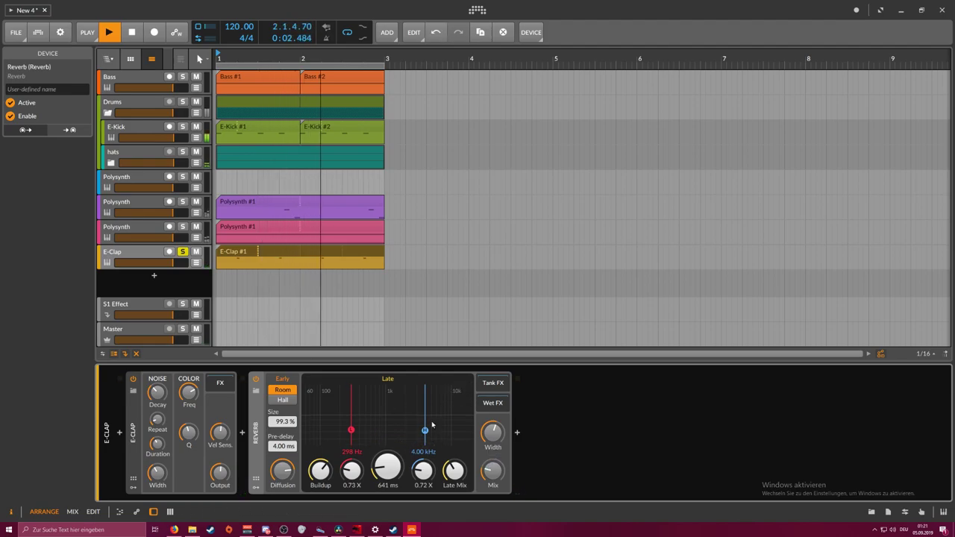
mouse_move(387, 467)
mouse_down()
mouse_move(387, 440)
mouse_move(388, 462)
mouse_up()
Fine-tune the E-Clap's colour and noise decay and increase its width while auditioning the soloed clap
mouse_move(189, 433)
mouse_down()
mouse_move(189, 392)
mouse_move(186, 425)
mouse_up()
key(space)
mouse_move(157, 392)
mouse_down()
mouse_move(162, 401)
mouse_move(162, 390)
mouse_up()
key(space)
key(space)
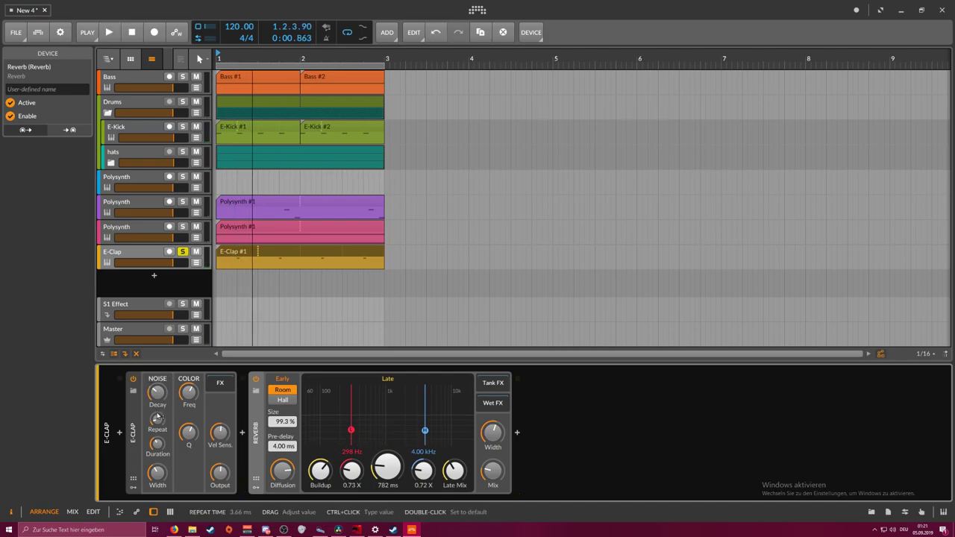
key(space)
key(space)
key(space)
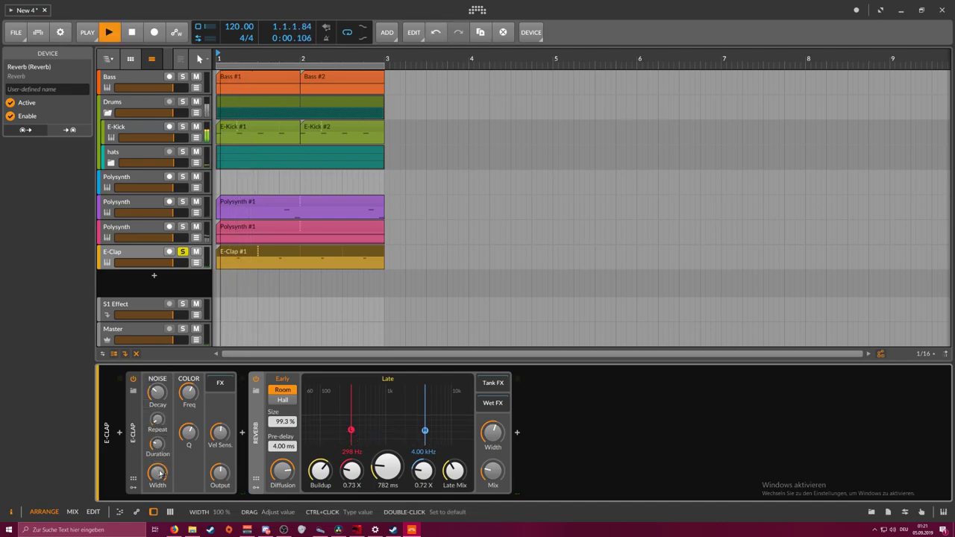
key(space)
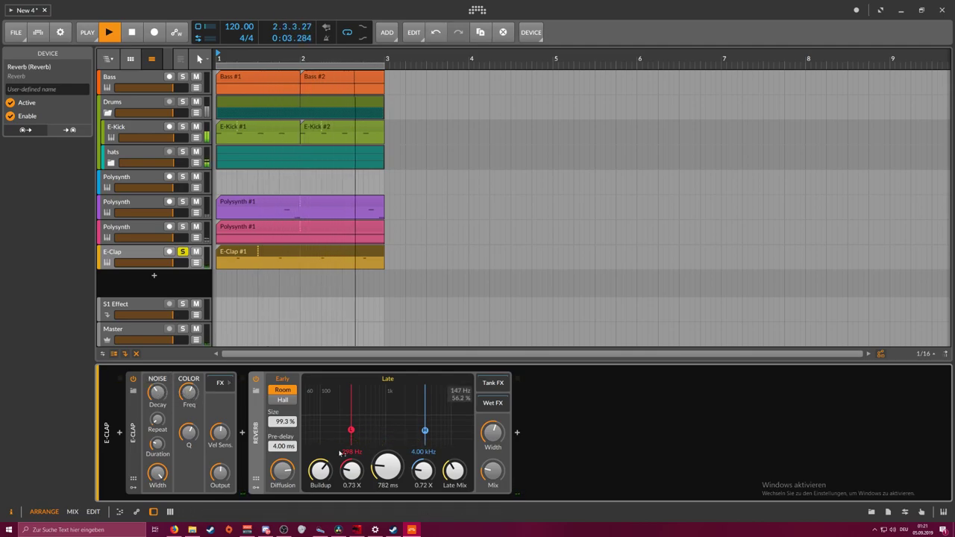
Unsolo the E-Clap track and adjust the clap's colour frequency and its Q to about 2.18 against the full mix
key(space)
click(183, 252)
key(space)
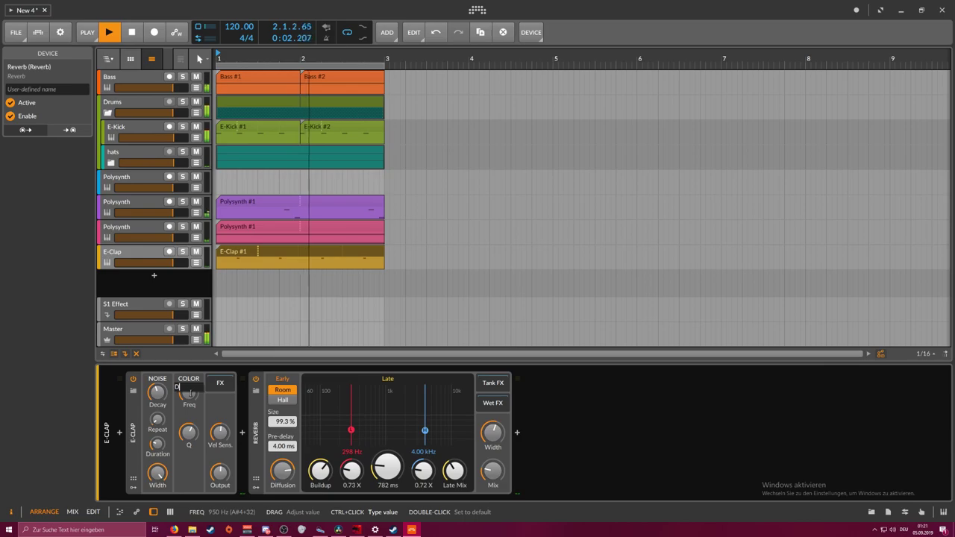
drag(188, 392, 192, 397)
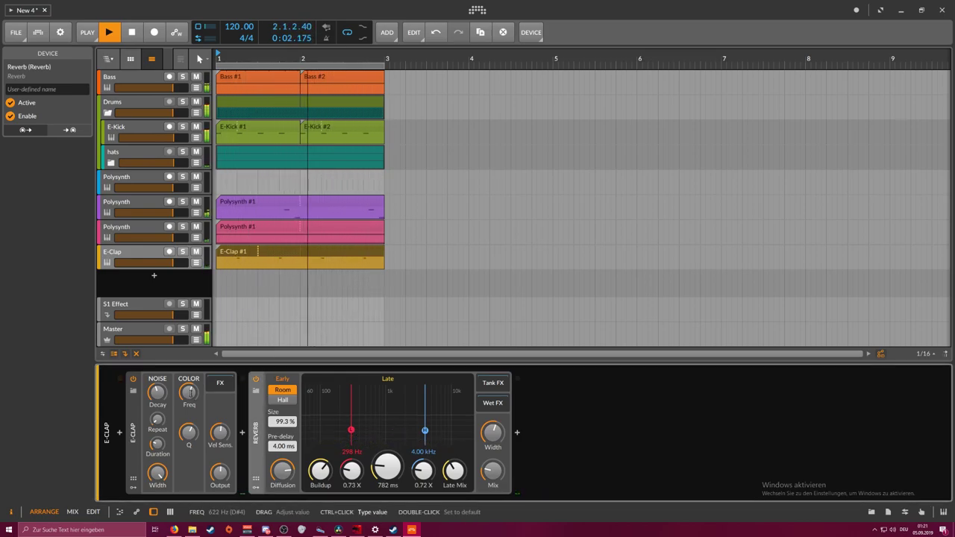
ctrl+click(190, 394)
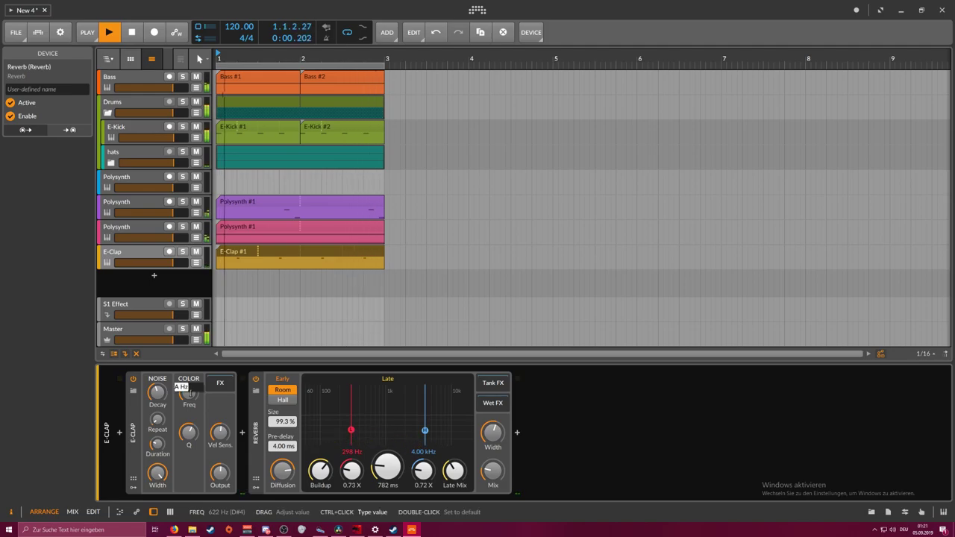
drag(190, 393, 192, 396)
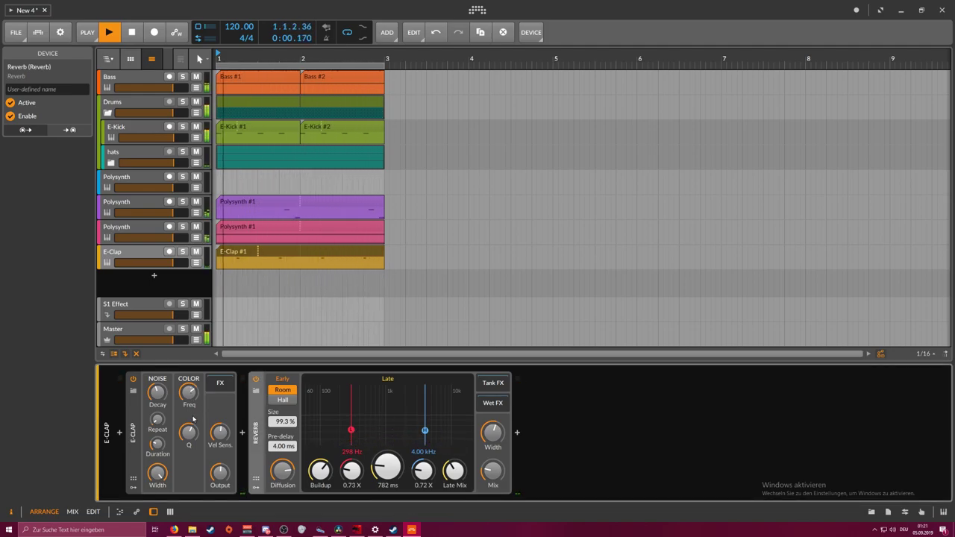
drag(190, 433, 189, 421)
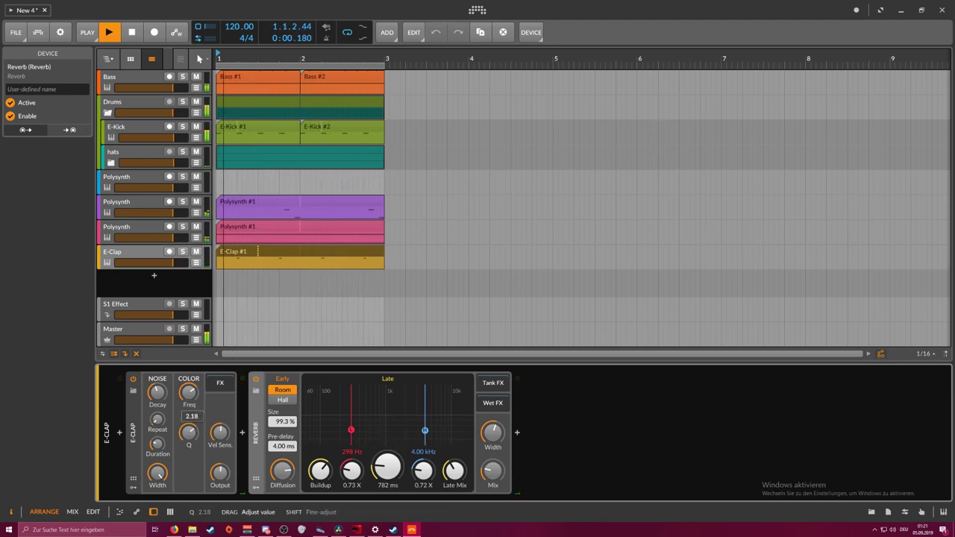
Switch the clap's Reverb to Hall with 200 % size and 4.30 s decay, and lower its mix to 0 %
drag(387, 467, 387, 423)
drag(388, 467, 387, 479)
drag(492, 471, 492, 489)
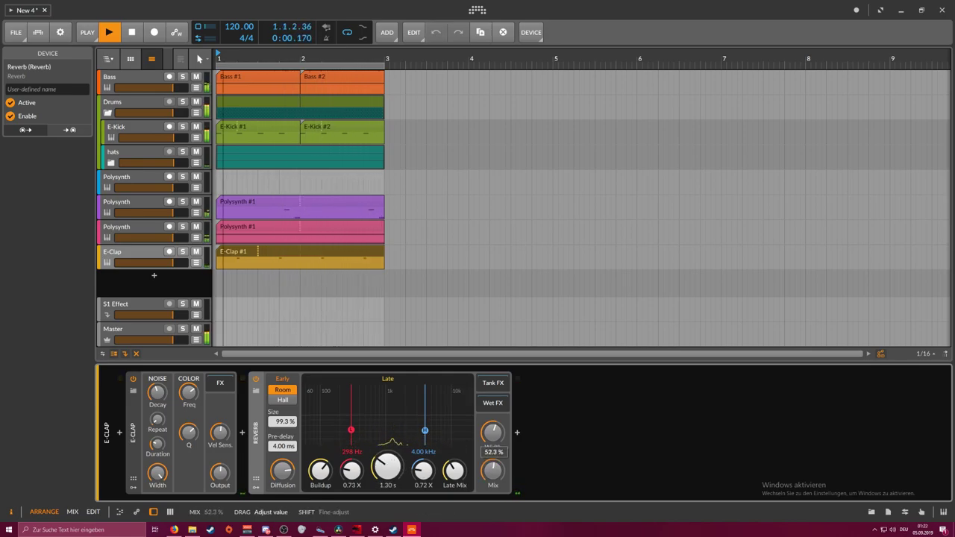
click(283, 400)
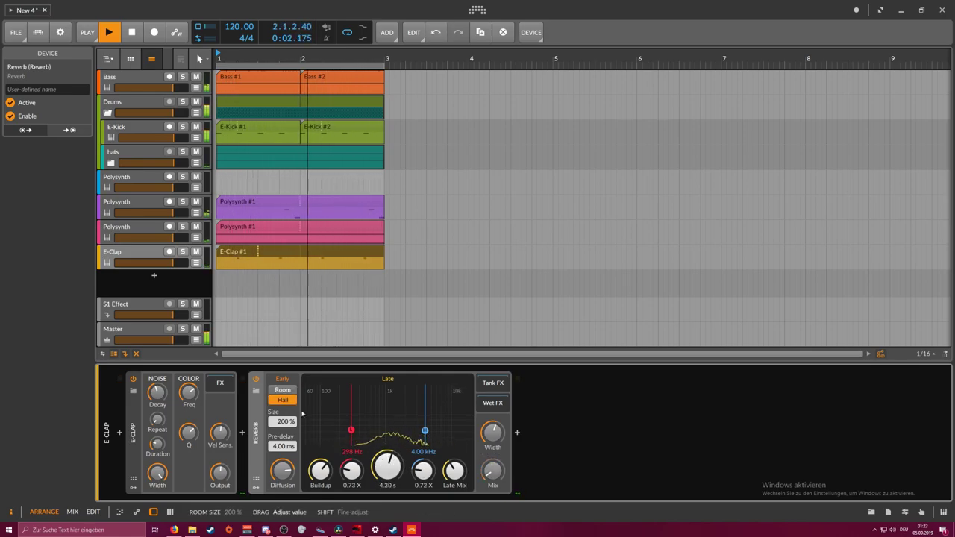
drag(492, 471, 493, 461)
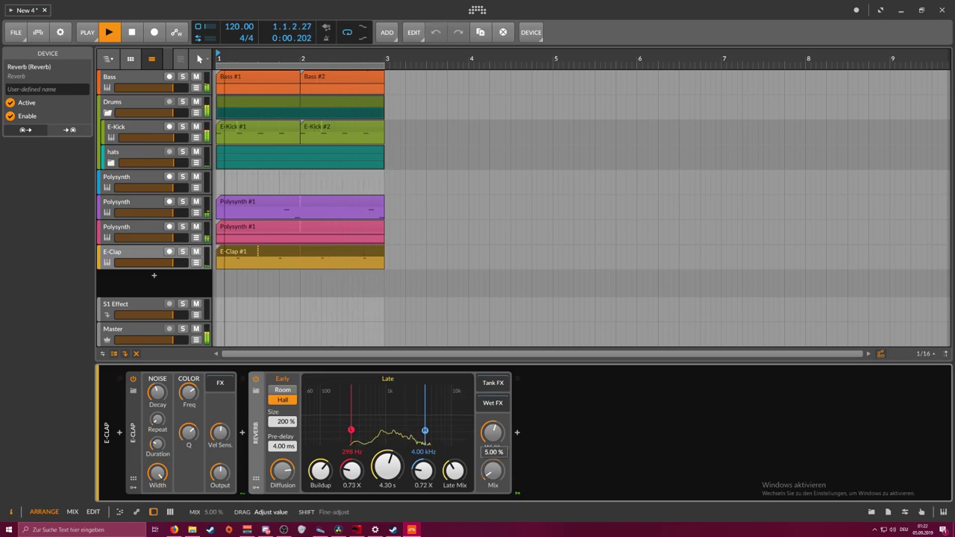
key(space)
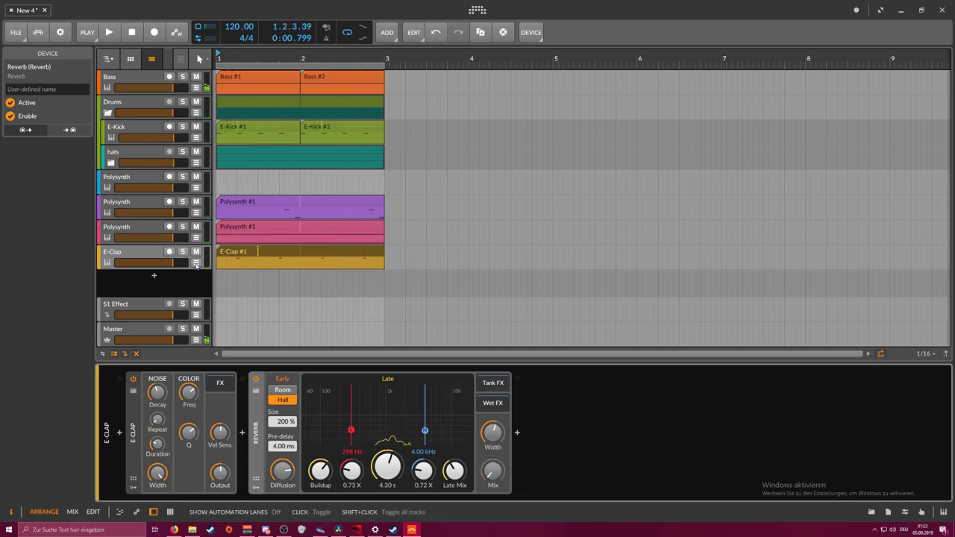
Automate the clap's Reverb mix to rise from 0 % to 100 % late in bar 2, peaking at 3.1.1.00, and audition it
click(197, 264)
click(356, 301)
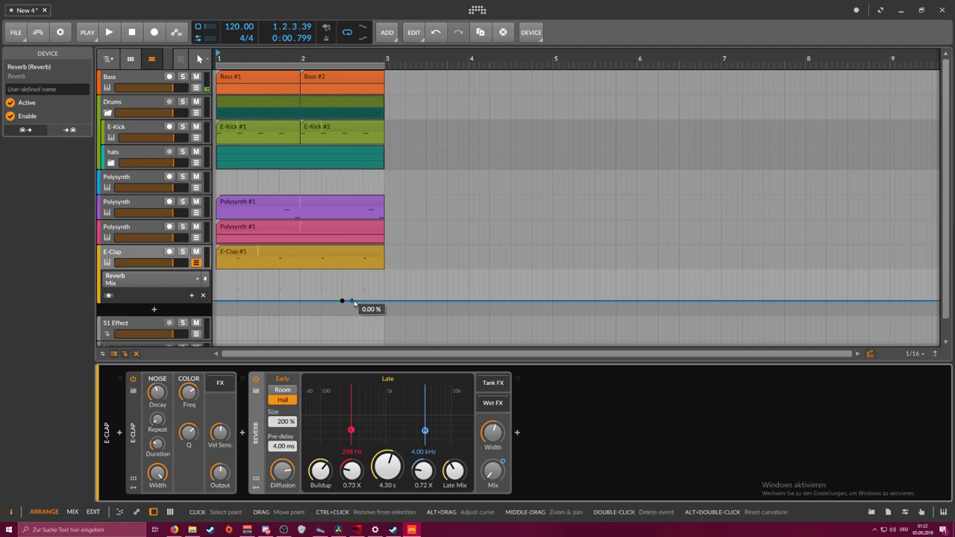
drag(348, 301, 373, 271)
key(space)
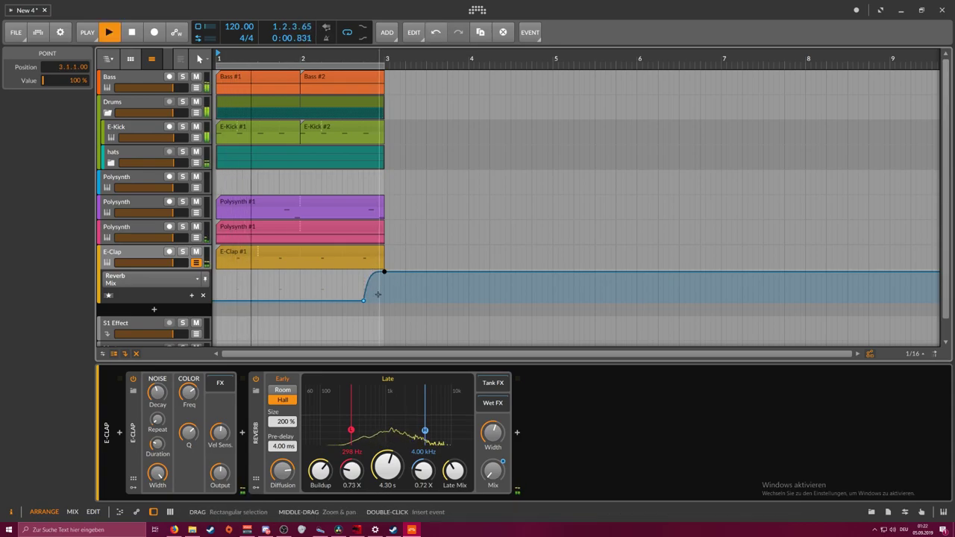
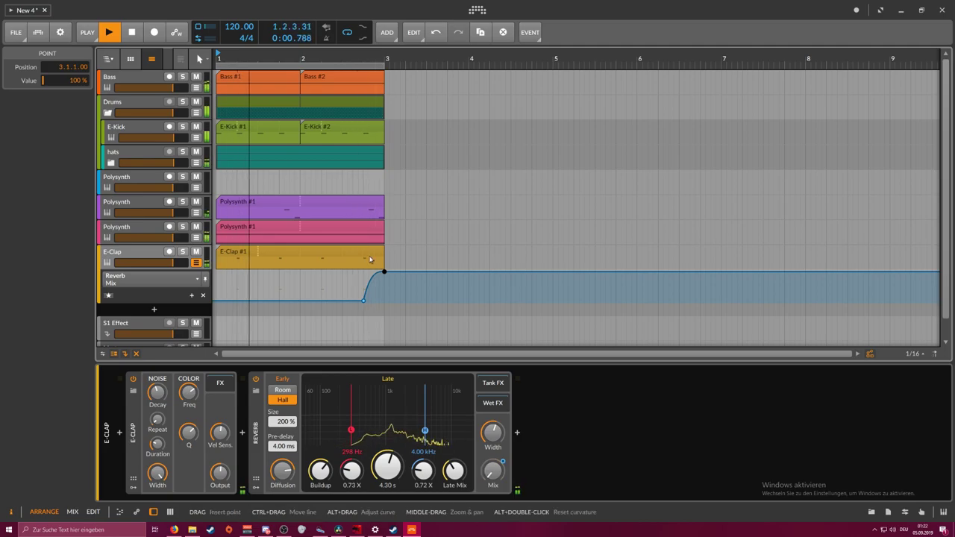
Duplicate the two-bar clips on all tracks to fill bars 3 and 4, and extend the loop region to four bars
drag(384, 77, 222, 254)
key(ctrl+d)
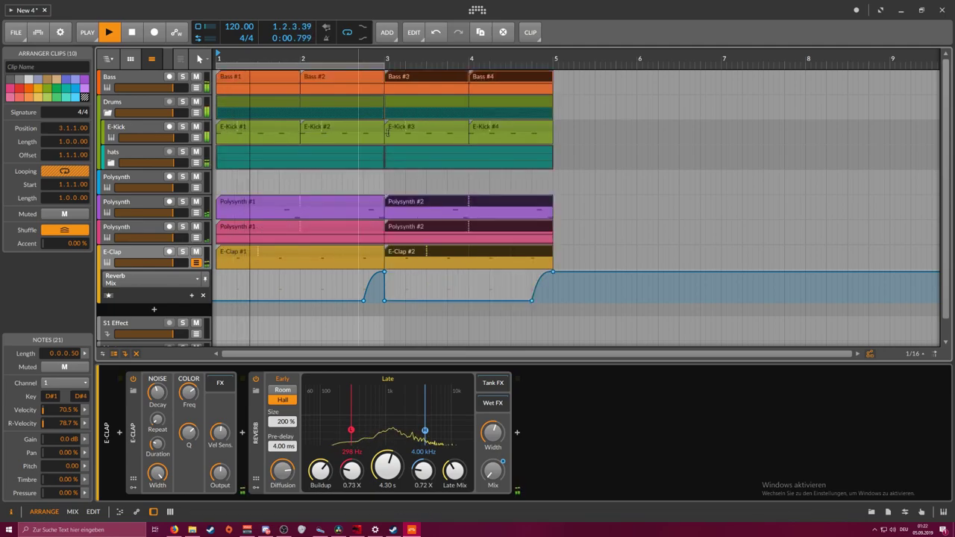
drag(385, 66, 553, 68)
click(544, 78)
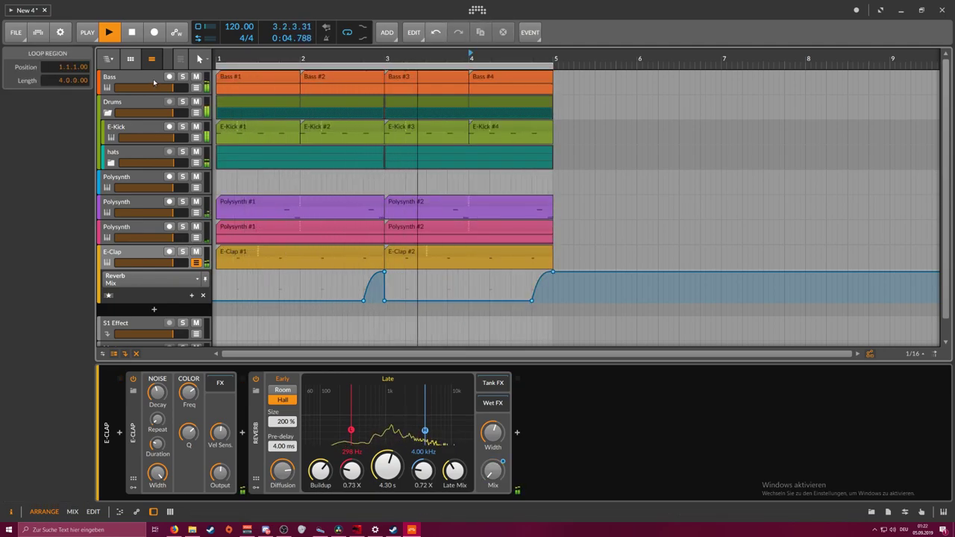
Automate the bass Phase-4 filter frequency to hold 234 Hz until bar 3 and rise to 30.0 kHz at bar 5
click(229, 87)
click(304, 387)
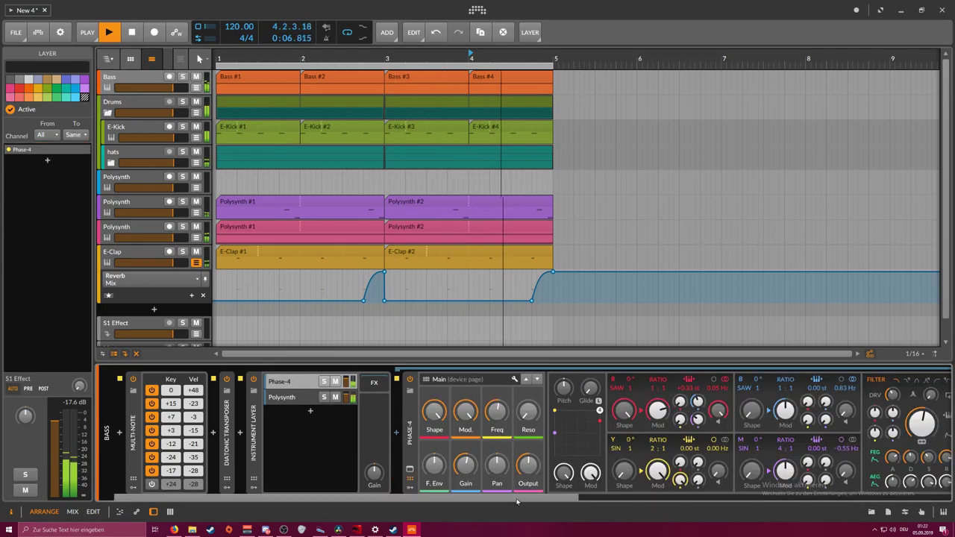
drag(651, 424, 651, 480)
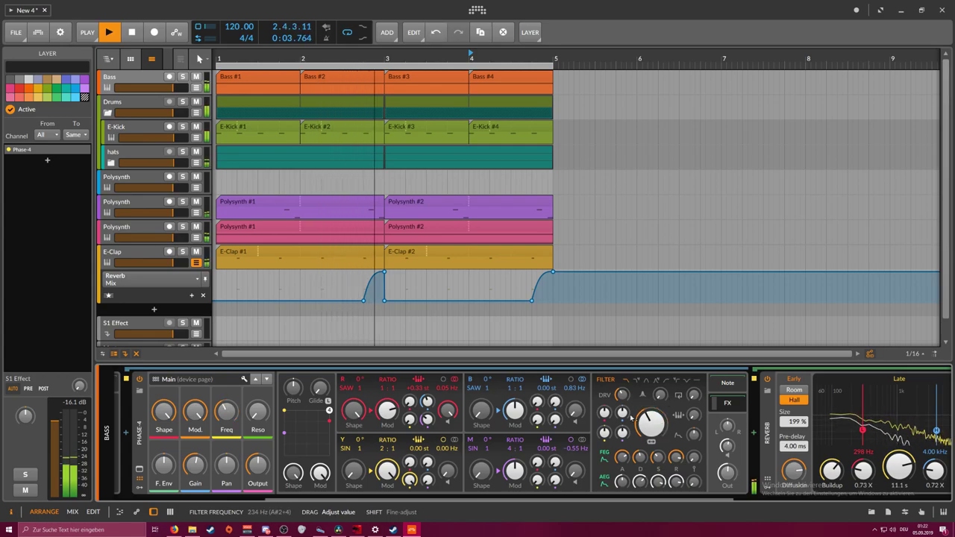
click(196, 88)
click(219, 117)
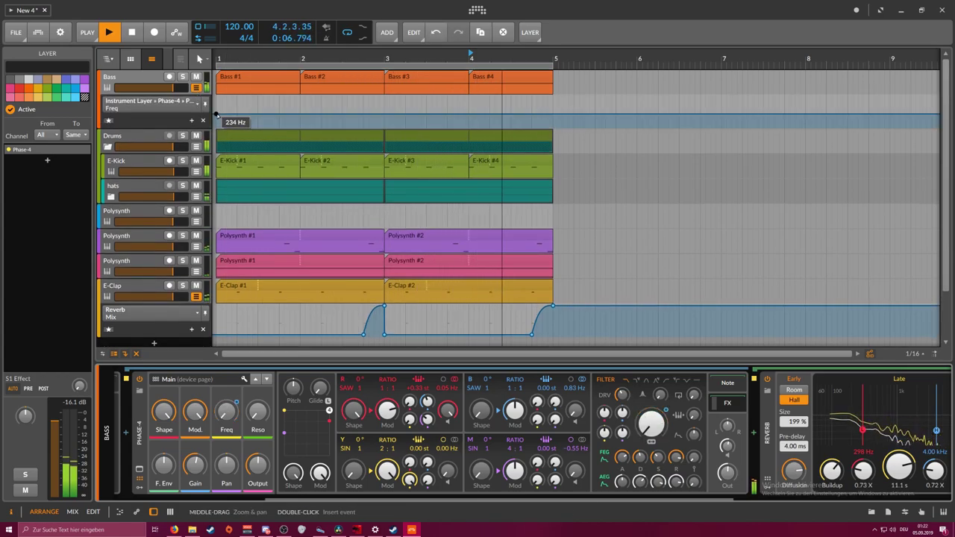
click(389, 116)
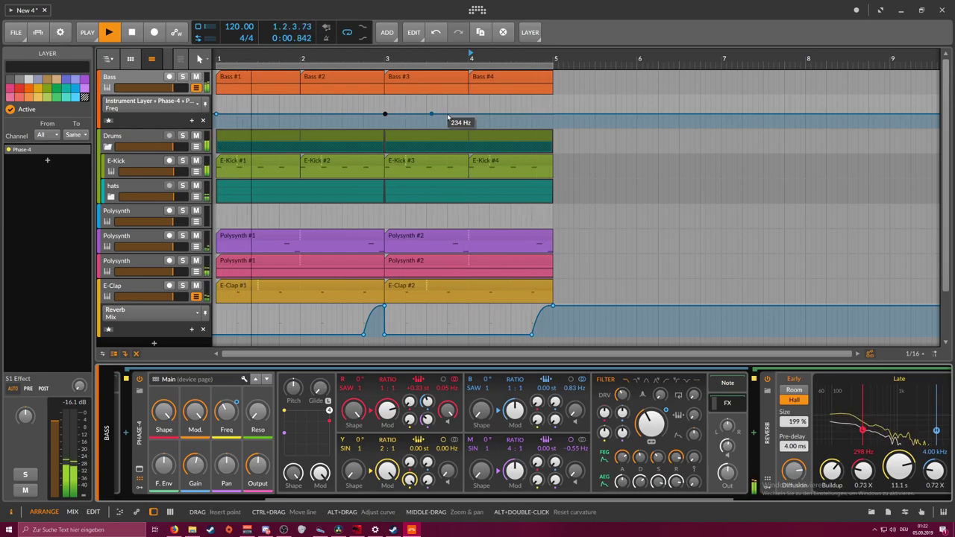
click(553, 116)
drag(552, 116, 553, 96)
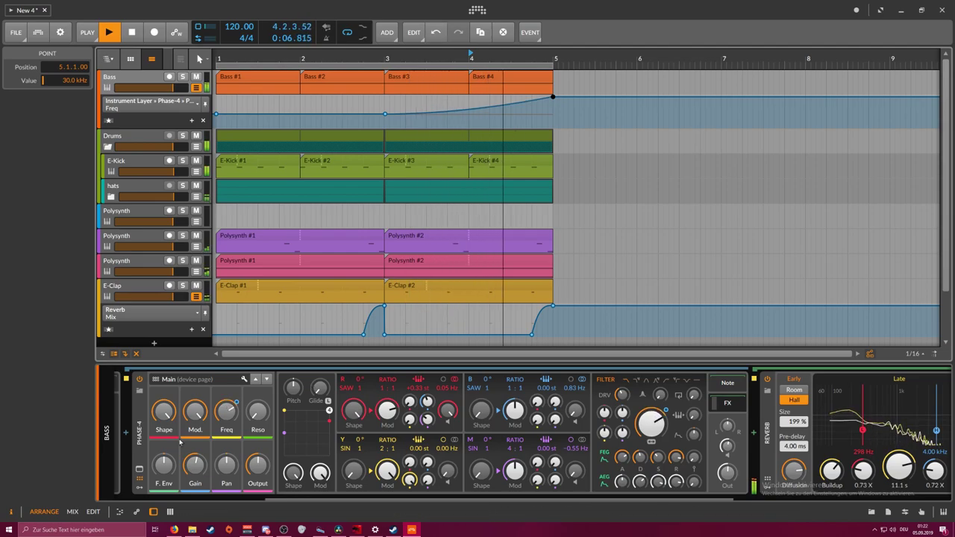
Automate the filter envelope decay of the bass's Polysynth layer to stay level until bar 4 and rise to 100 % at bar 5
drag(283, 500, 172, 500)
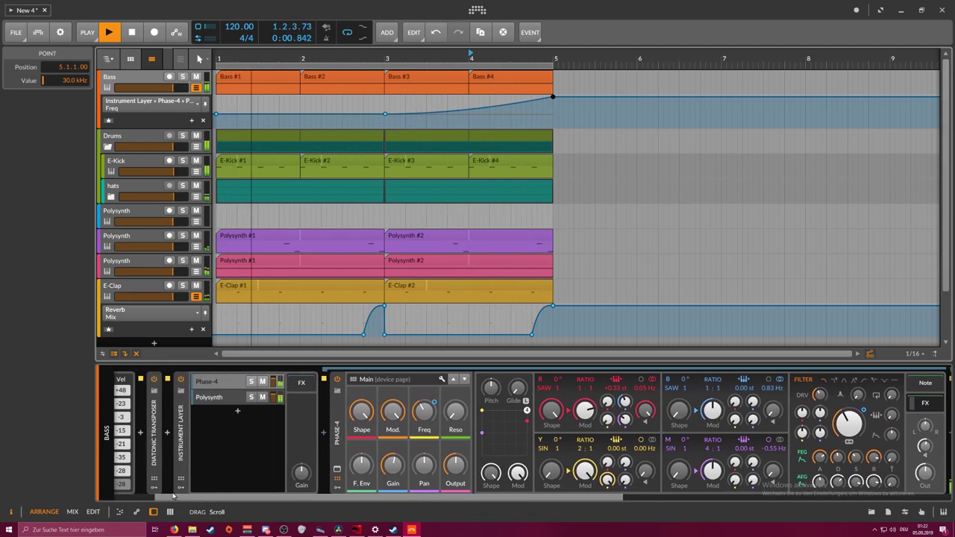
click(208, 401)
drag(298, 500, 489, 499)
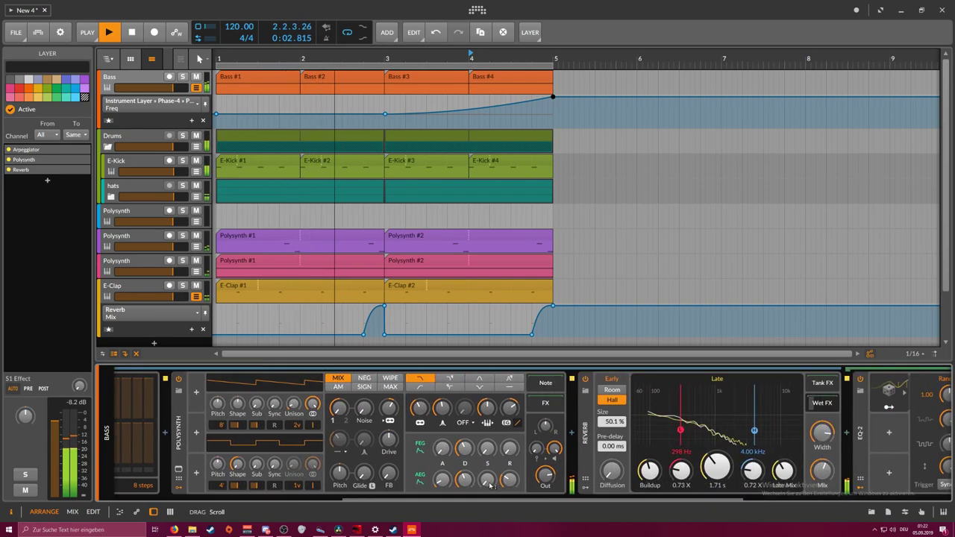
drag(464, 447, 464, 436)
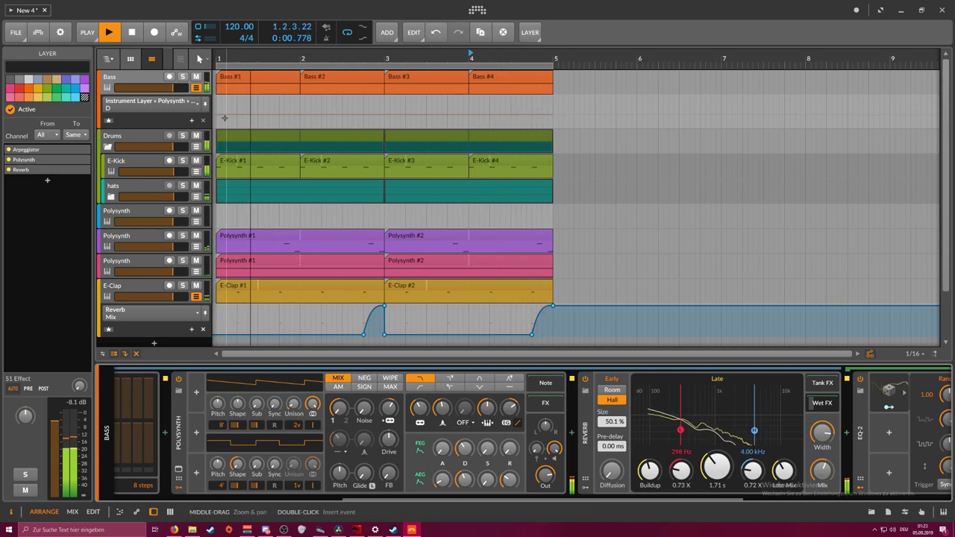
click(219, 117)
click(470, 115)
drag(503, 117, 553, 98)
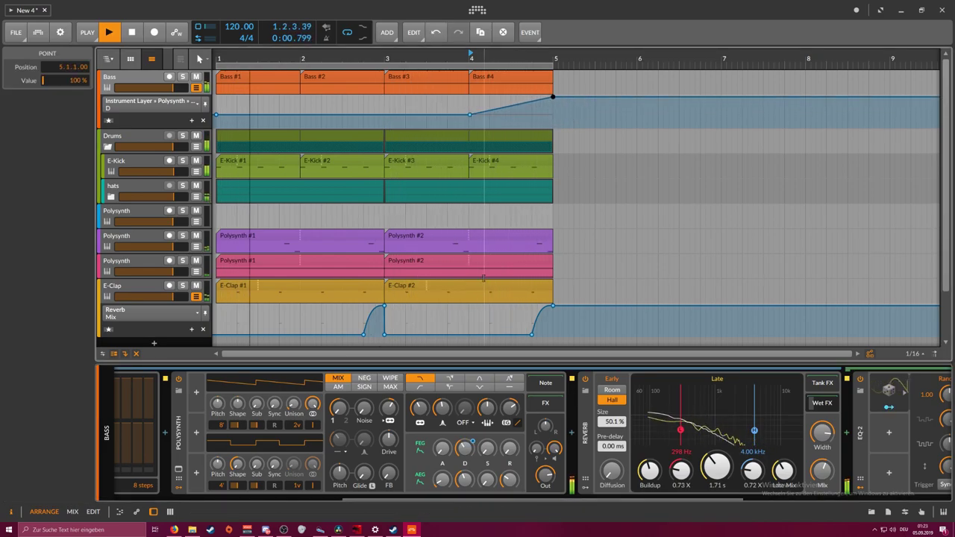
Automate the bass Polysynth's filter envelope depth to rise in a curve from bar 3 to about +73.81 st at bar 5
drag(512, 410, 511, 417)
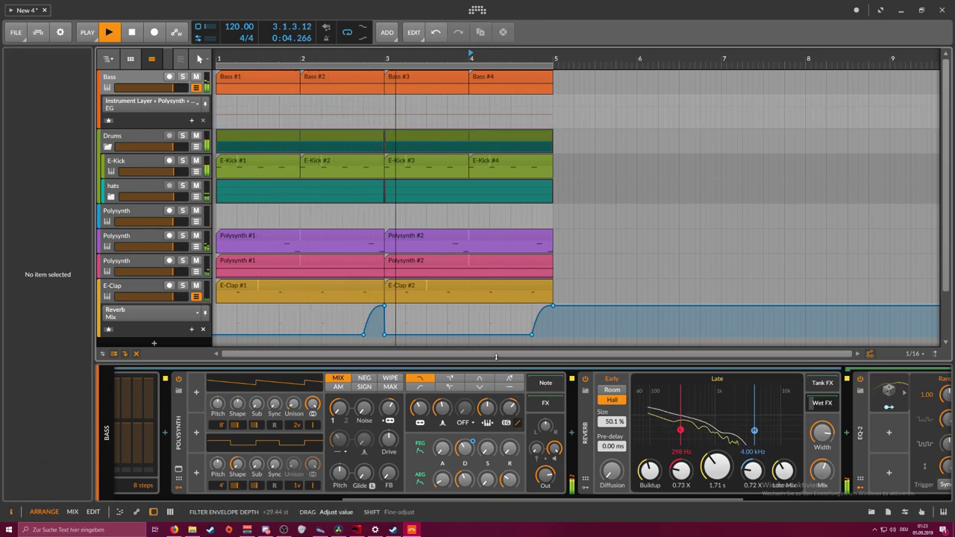
double_click(385, 108)
drag(400, 109, 548, 100)
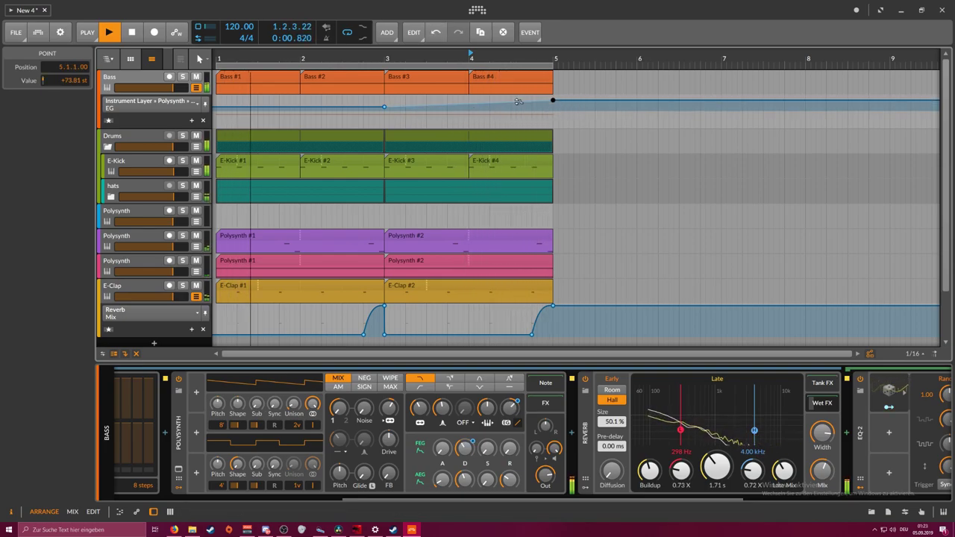
drag(468, 105, 468, 106)
Duplicate the bass clips to fill eight bars and extend the loop region to a length of eight bars
drag(444, 59, 487, 79)
drag(322, 79, 233, 76)
key(ctrl+d)
key(ctrl+d)
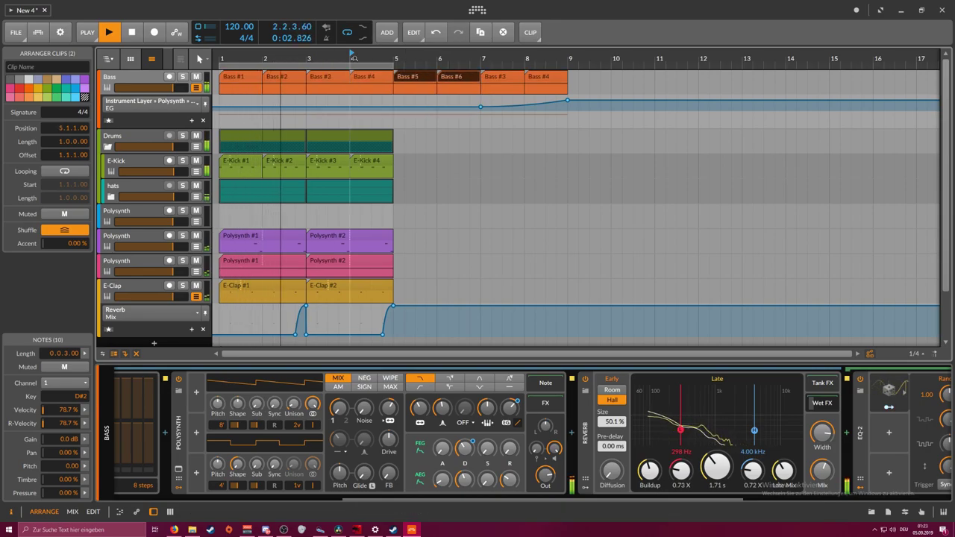
drag(394, 65, 545, 75)
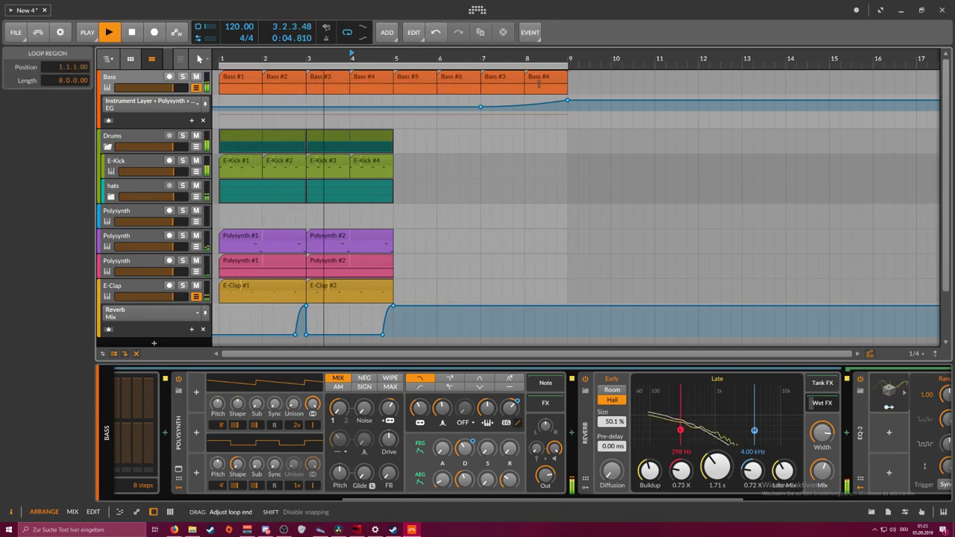
Duplicate the drum group, Polysynth and E-Clap clips to fill bars 5 to 8
click(243, 137)
key(ctrl+d)
drag(400, 233, 235, 289)
key(ctrl+d)
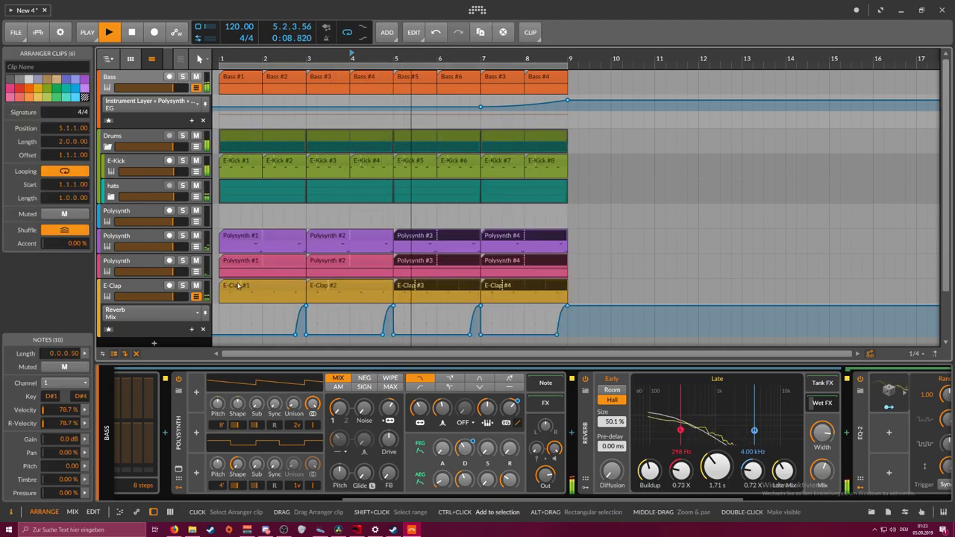
Insert a Delay-1 between the E-Clap and its Reverb, discarding a trial Delay-2
scroll(202, 240, down, 3)
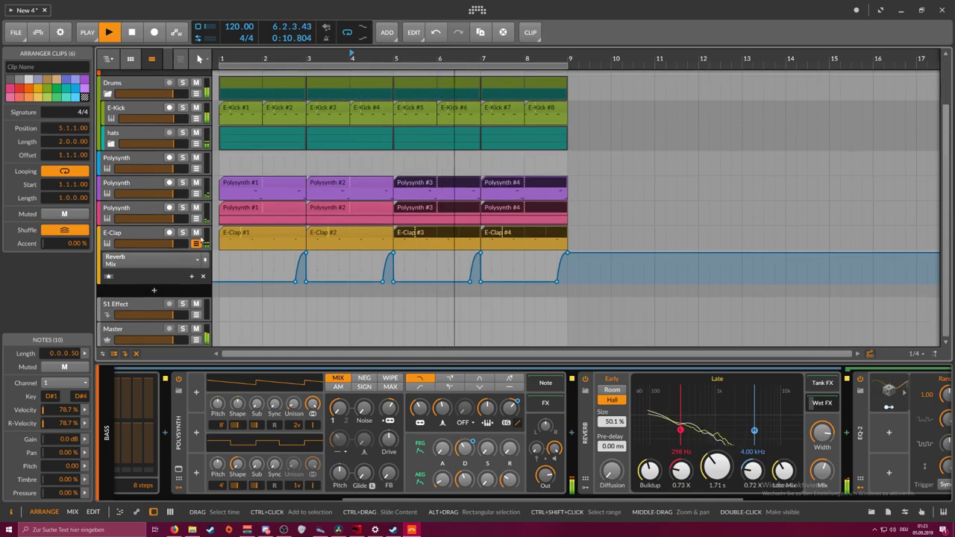
click(200, 238)
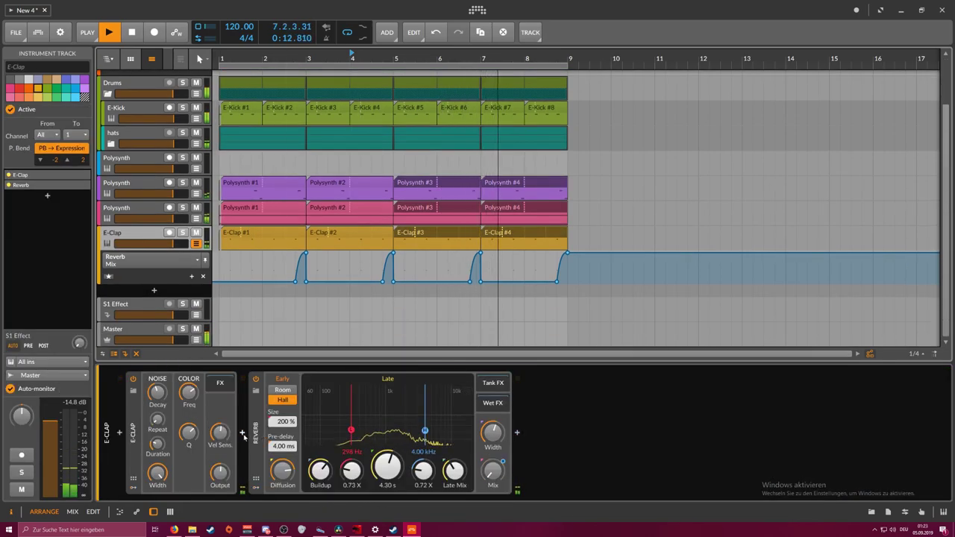
click(243, 436)
text(delay)
key(Down)
key(Return)
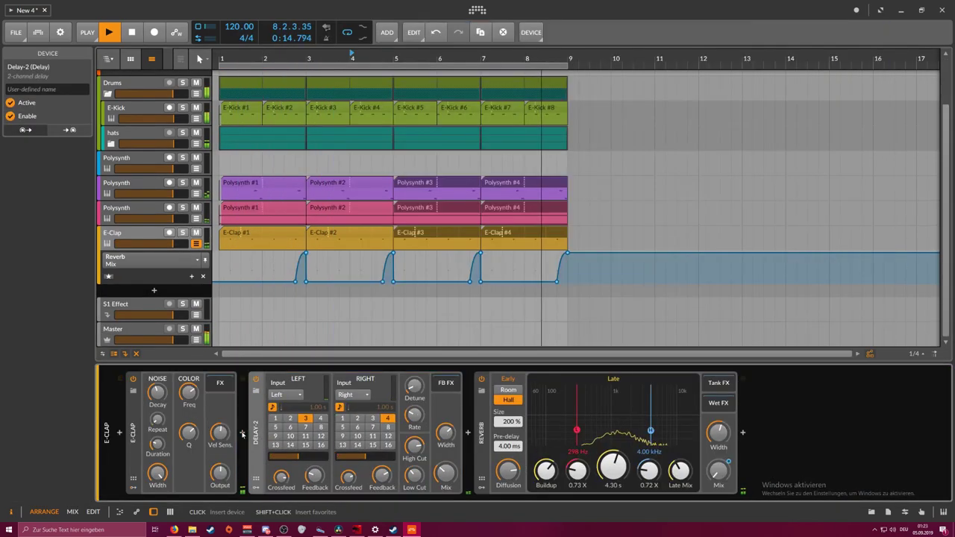
key(Delete)
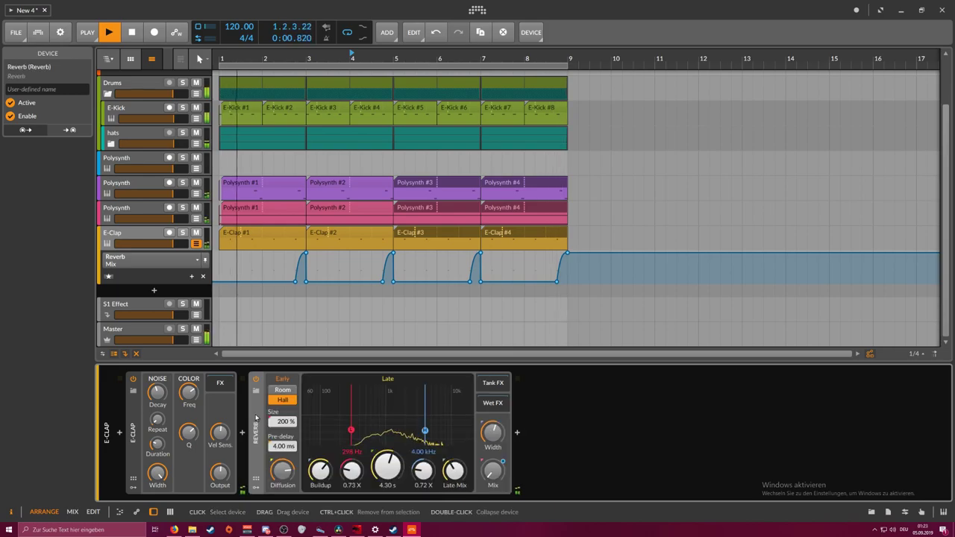
click(241, 433)
text(delay)
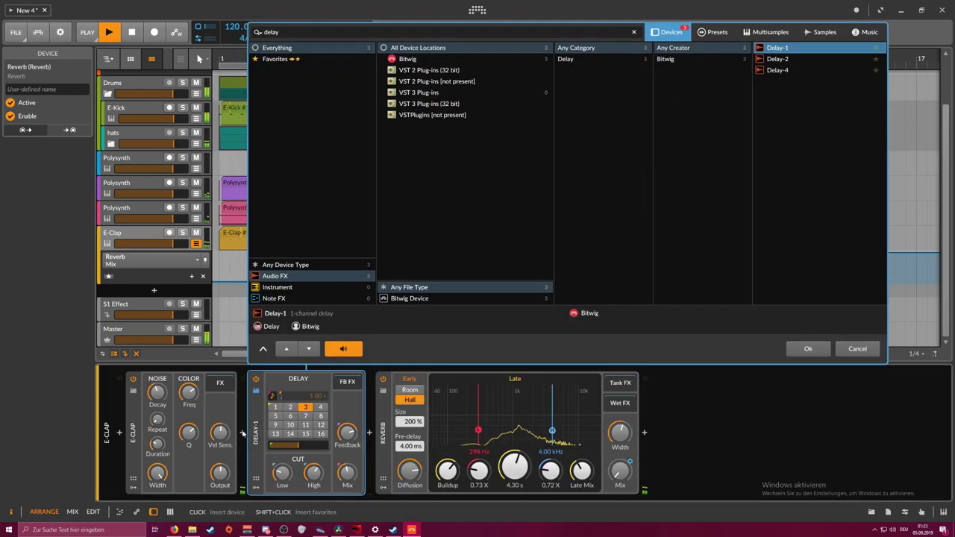
key(Return)
Set the clap's Delay-1 to a beat-time of 1 with a -33.3 % offset, and adjust its high cut and mix
click(276, 409)
drag(347, 473, 347, 425)
drag(313, 473, 284, 447)
drag(347, 474, 347, 519)
click(305, 406)
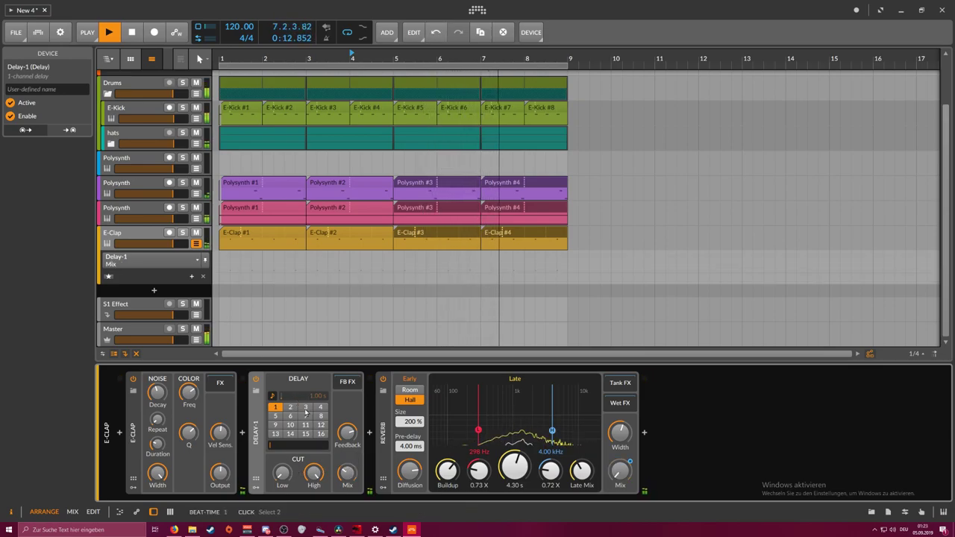
drag(347, 474, 347, 470)
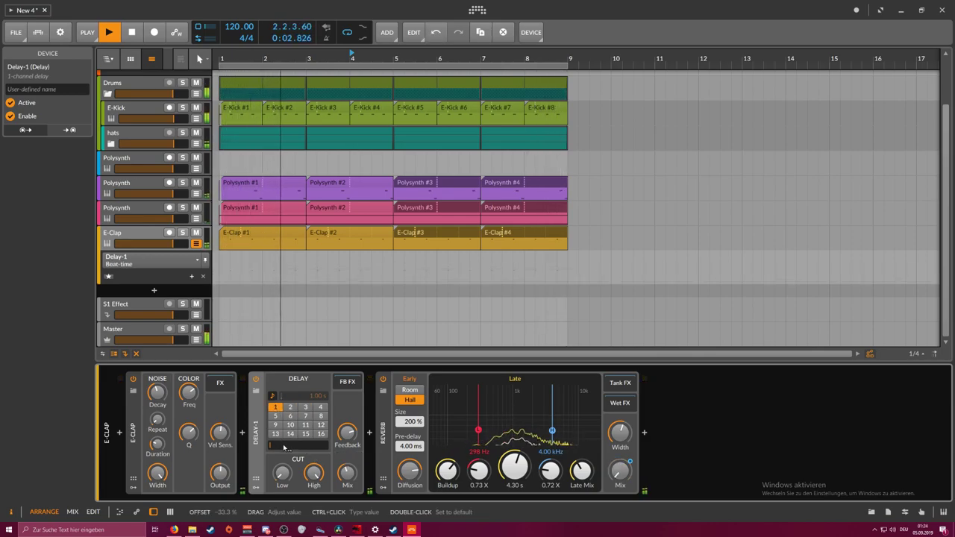
Reset the clap's Delay-1 offset to 0 % and set its beat-time to 3
ctrl+click(276, 446)
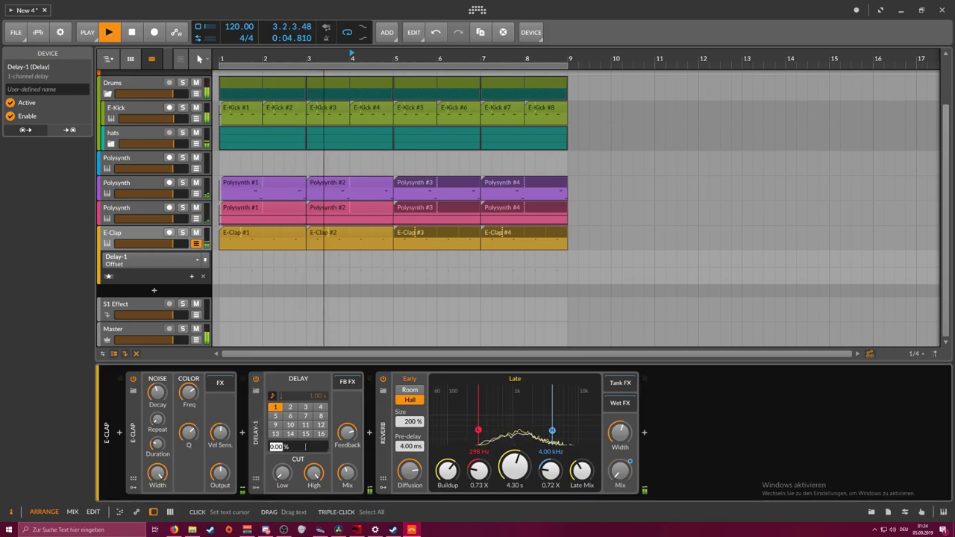
click(290, 407)
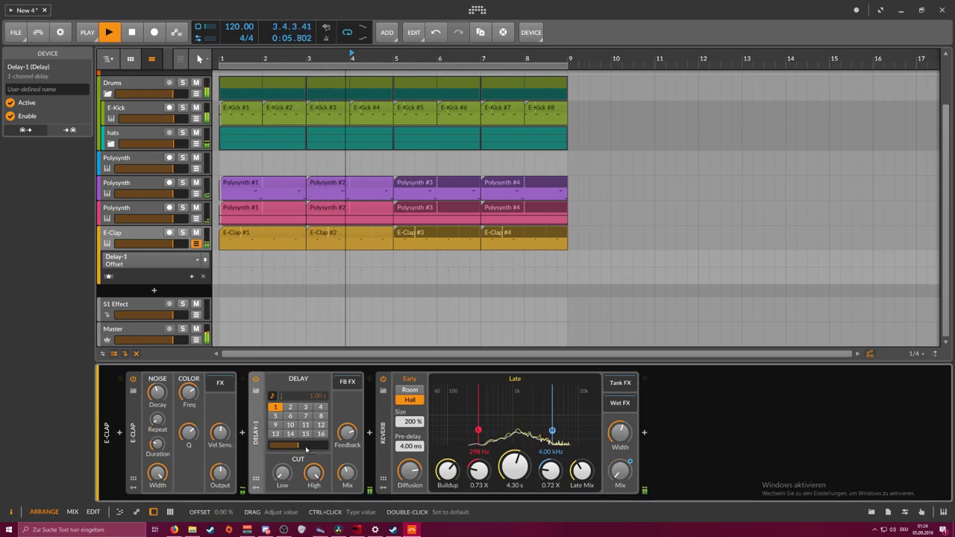
click(305, 408)
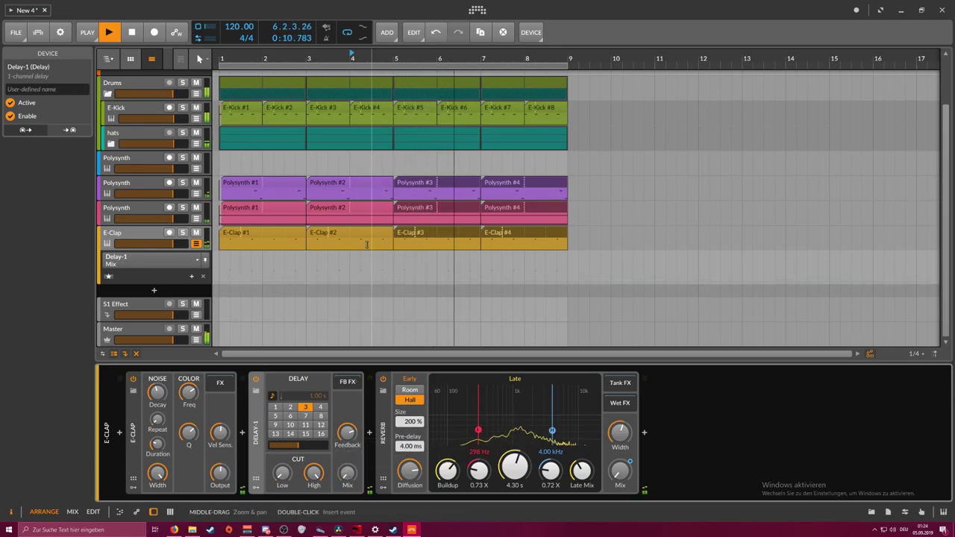
Automate the clap's Delay-1 mix to 100 % on the last beat of bar 4, with 0 % around it, and audition from beat 4.3
key(space)
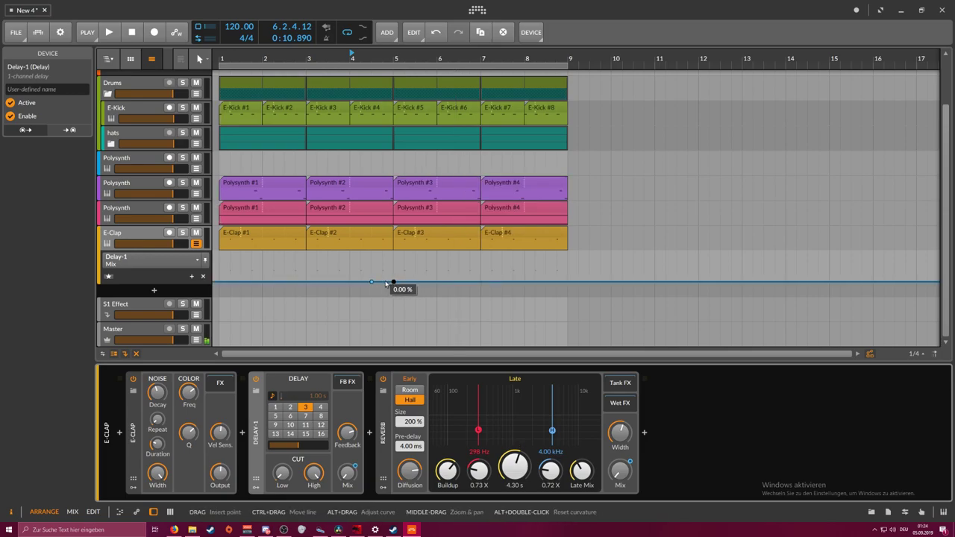
click(382, 282)
mouse_move(382, 254)
mouse_down()
mouse_move(383, 282)
mouse_move(393, 254)
mouse_up()
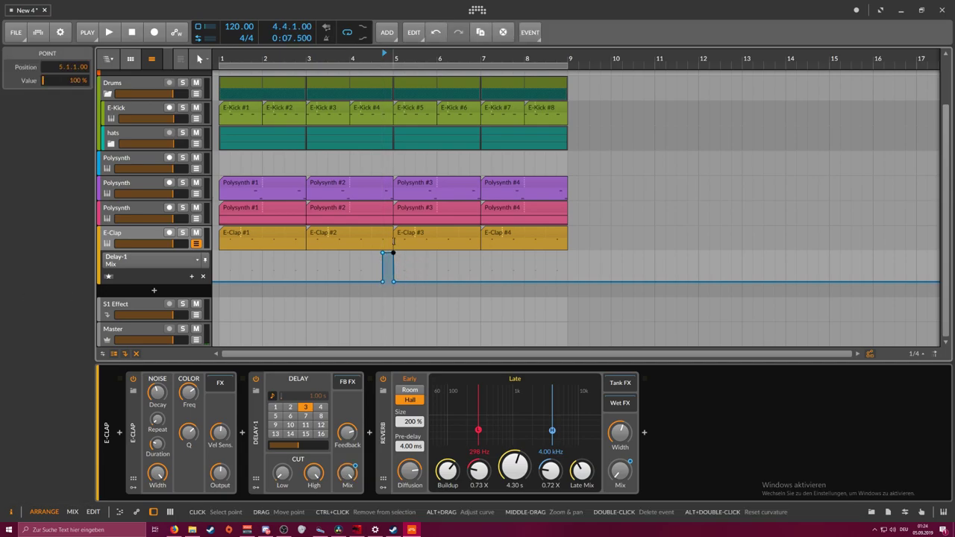
key(space)
key(space)
click(375, 62)
key(space)
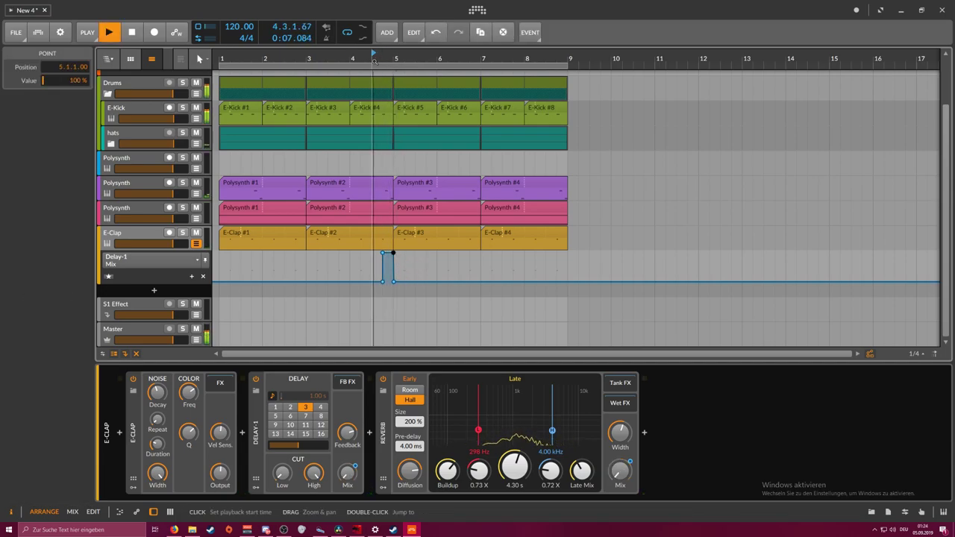
Move the upper starting point of the E-Clap's Delay-1 Mix automation peak to 4.4.2 and audition the passage
key(space)
key(space)
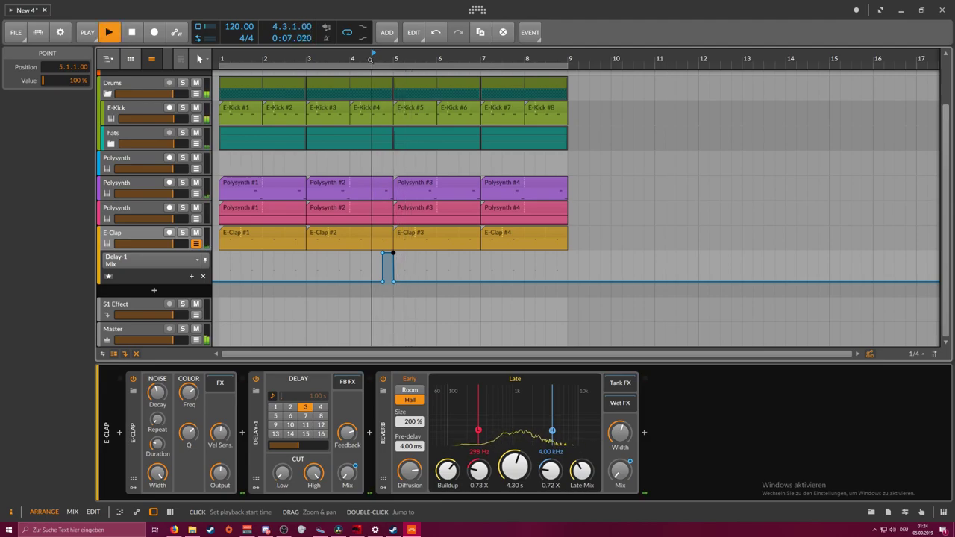
key(space)
drag(387, 63, 444, 214)
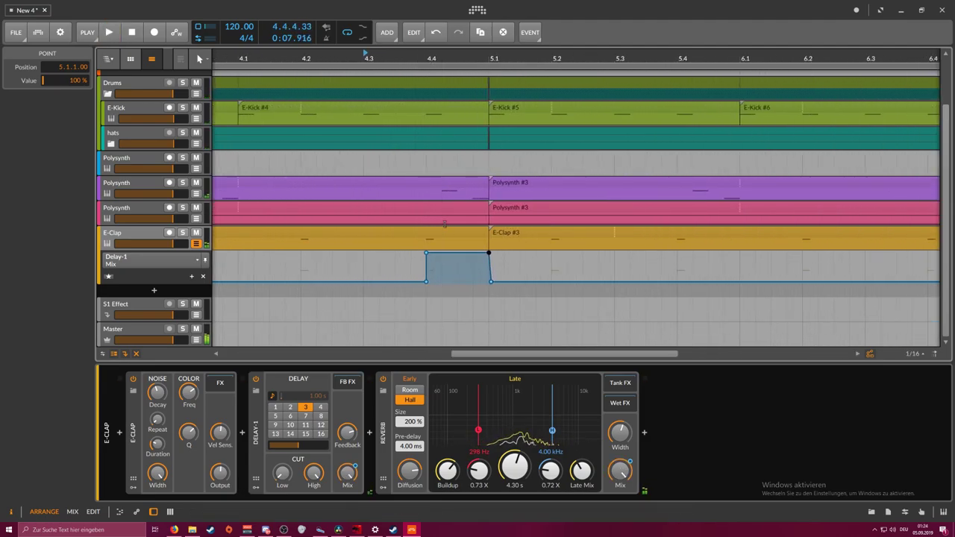
drag(426, 252, 445, 254)
key(space)
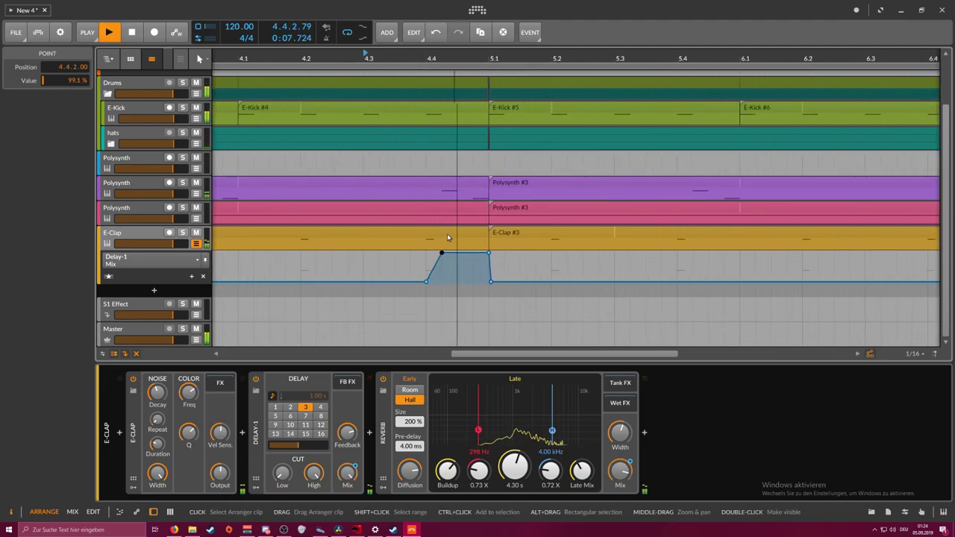
key(space)
key(space)
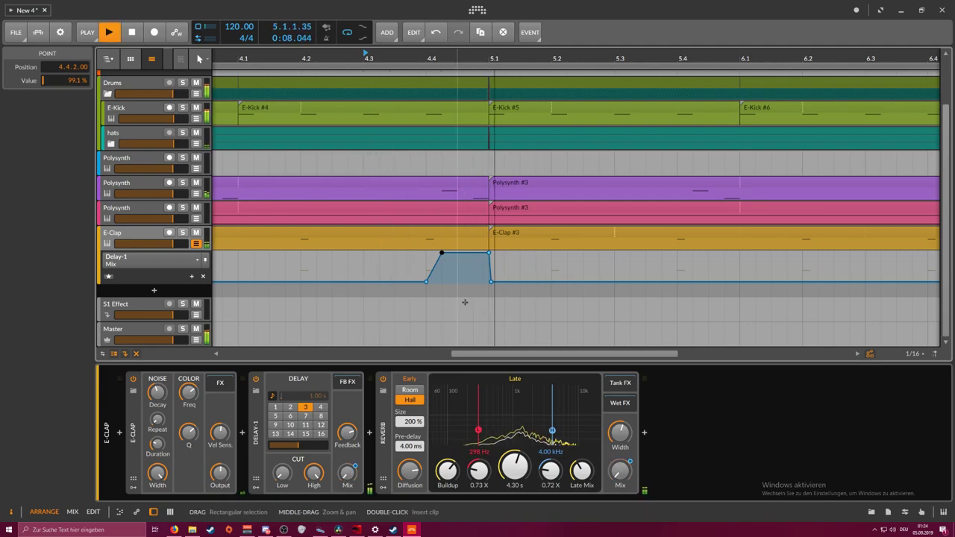
key(space)
Align the peak's lower starting point to 4.4.2, its upper end point to 5.1.4 at 100 %, and its lower end point to 5.2
mouse_move(426, 282)
mouse_down()
mouse_move(316, 282)
mouse_move(426, 283)
mouse_up()
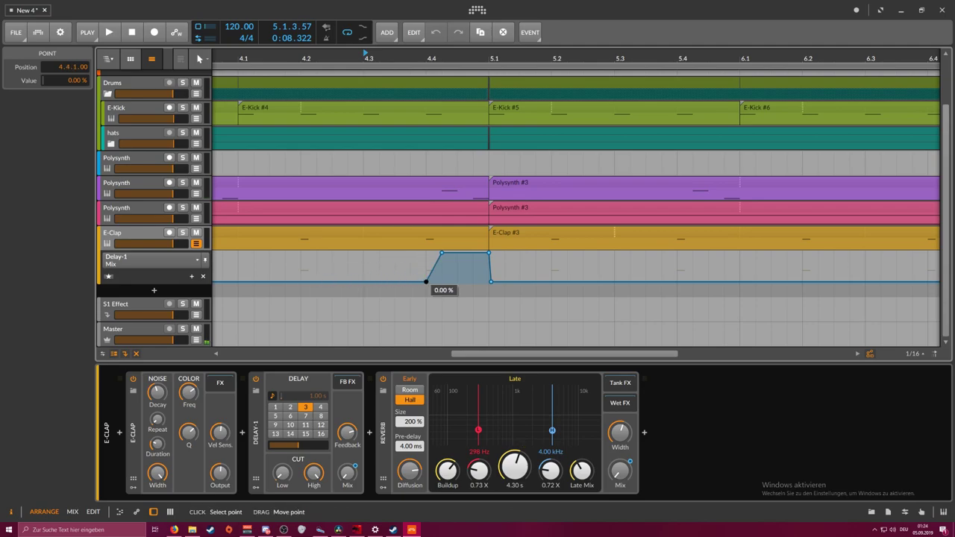
drag(490, 282, 552, 282)
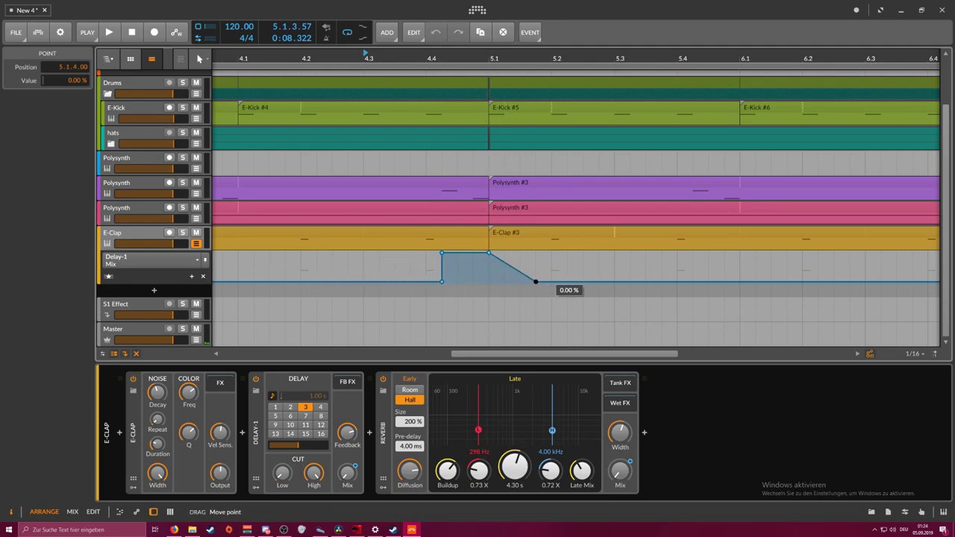
drag(493, 251, 536, 255)
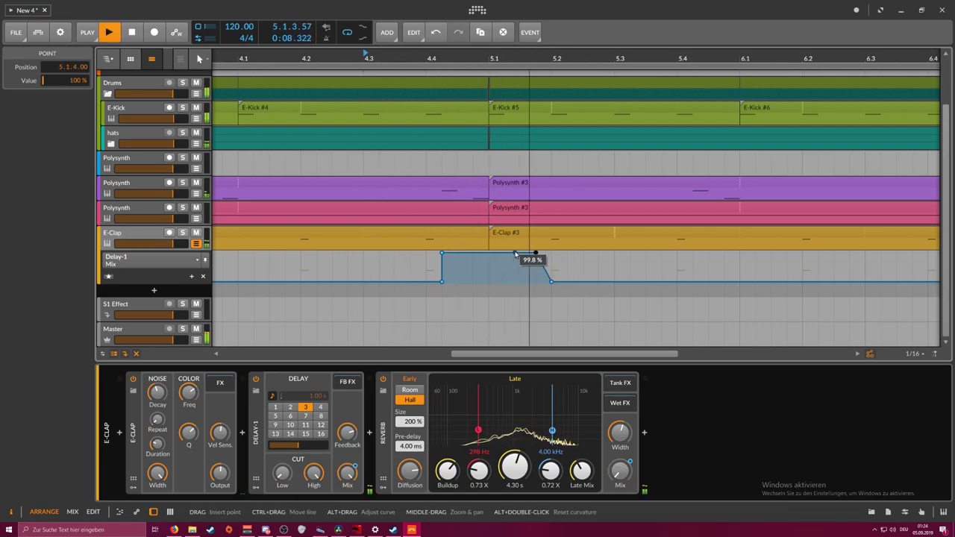
Set the E-Clap's noise decay to about 403 ms and fine-tune its output level around -13.3 dB
drag(480, 57, 447, 112)
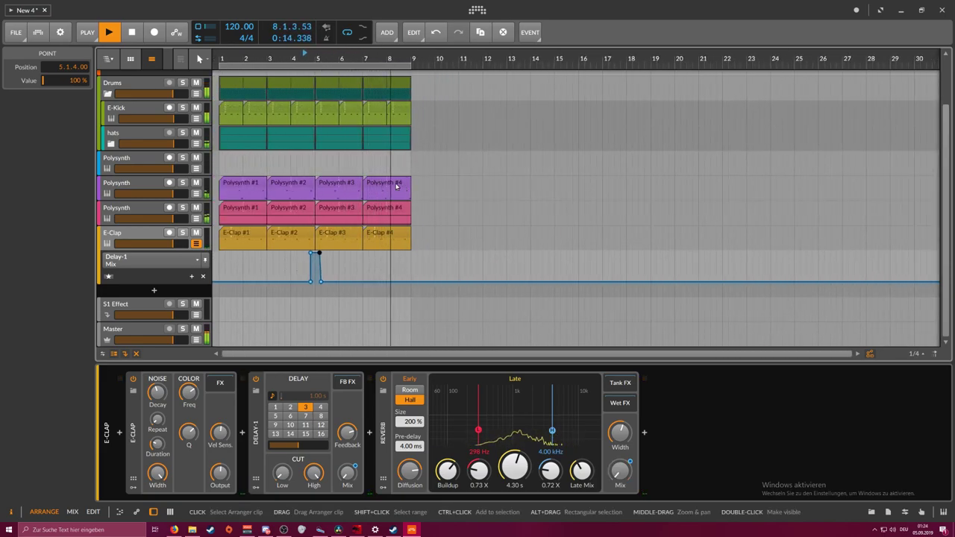
click(149, 234)
click(256, 414)
drag(157, 393, 157, 383)
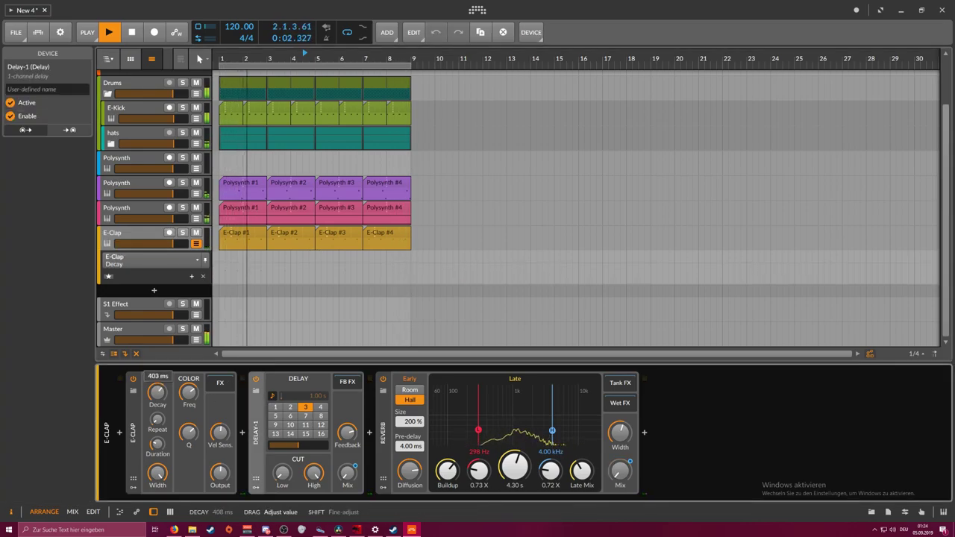
click(220, 472)
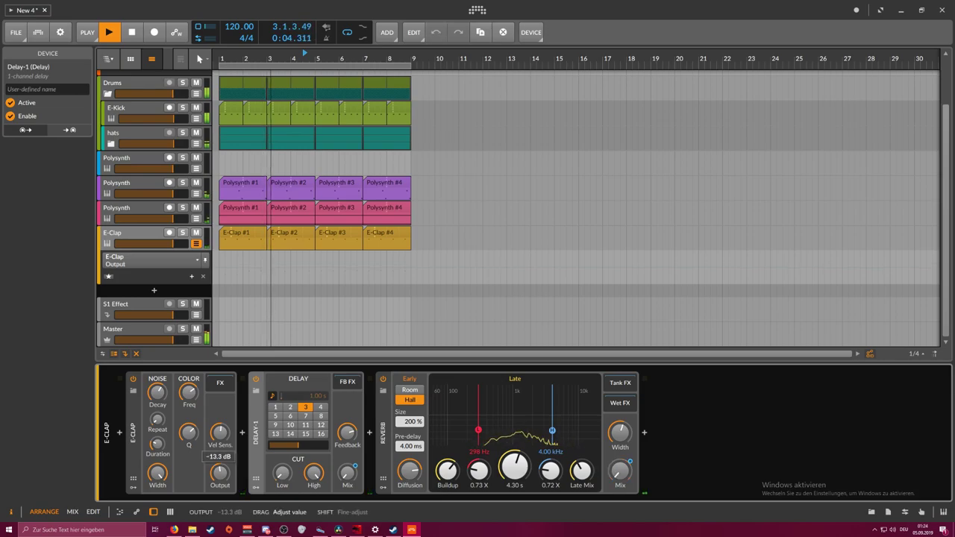
drag(220, 471, 220, 475)
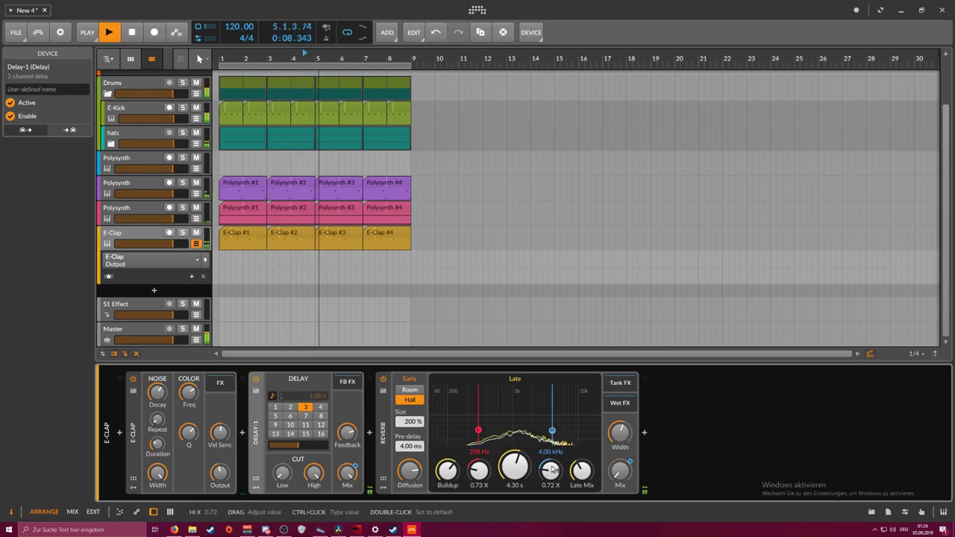
Add a Ring-Mod device after the E-Clap's reverb and set its oscillator frequency to D#6
click(645, 433)
text(ring)
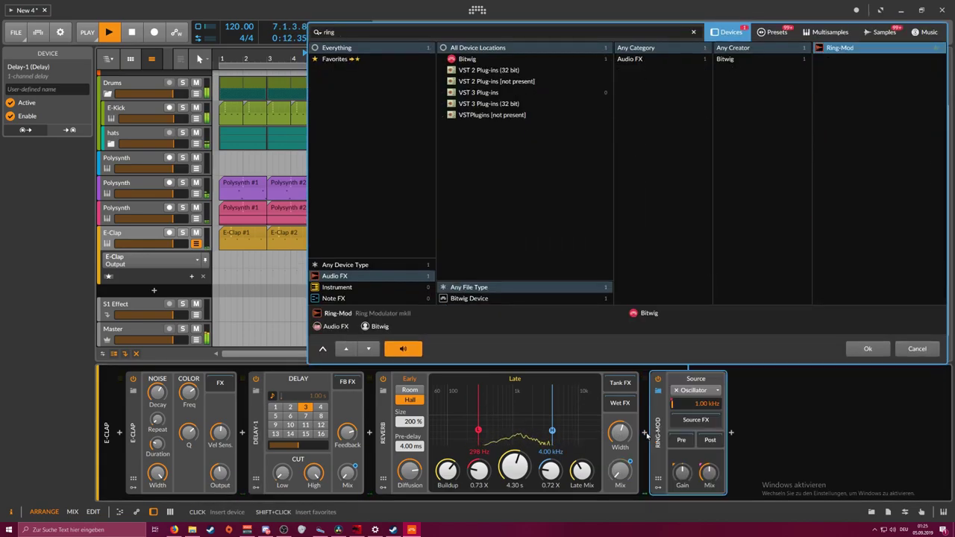
key(Return)
double_click(703, 404)
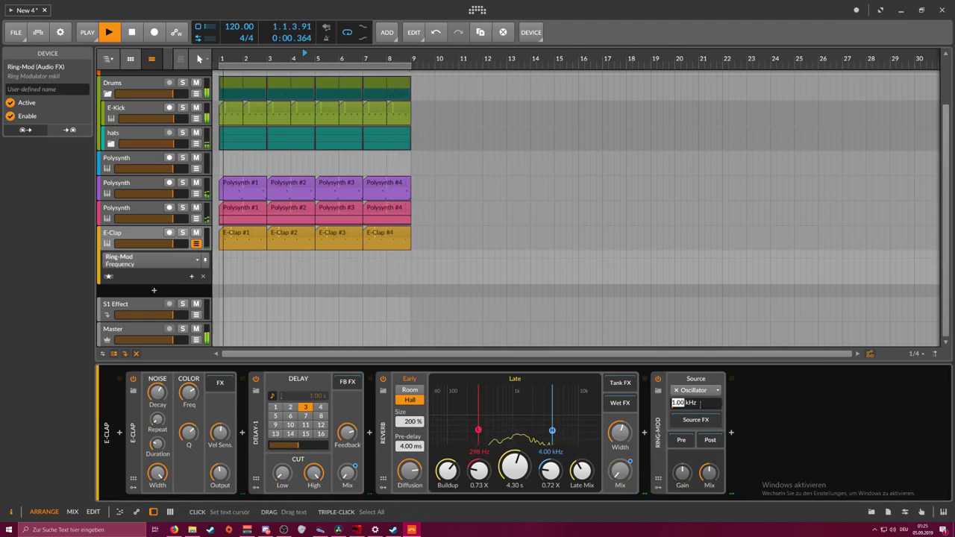
text(D#6)
key(Return)
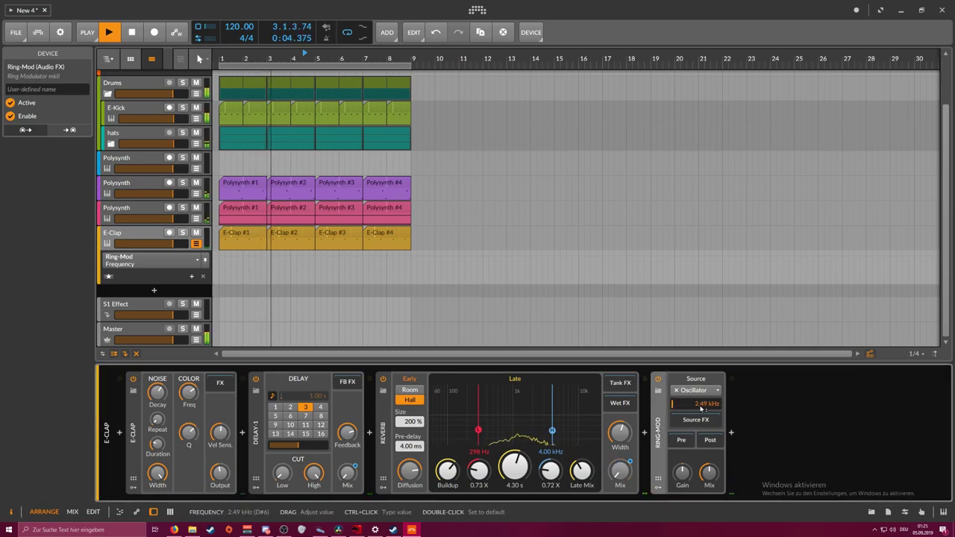
Try the Ring-Mod with its mix lowered to about 40 % and re-enter D#6 as its frequency
drag(709, 474, 709, 487)
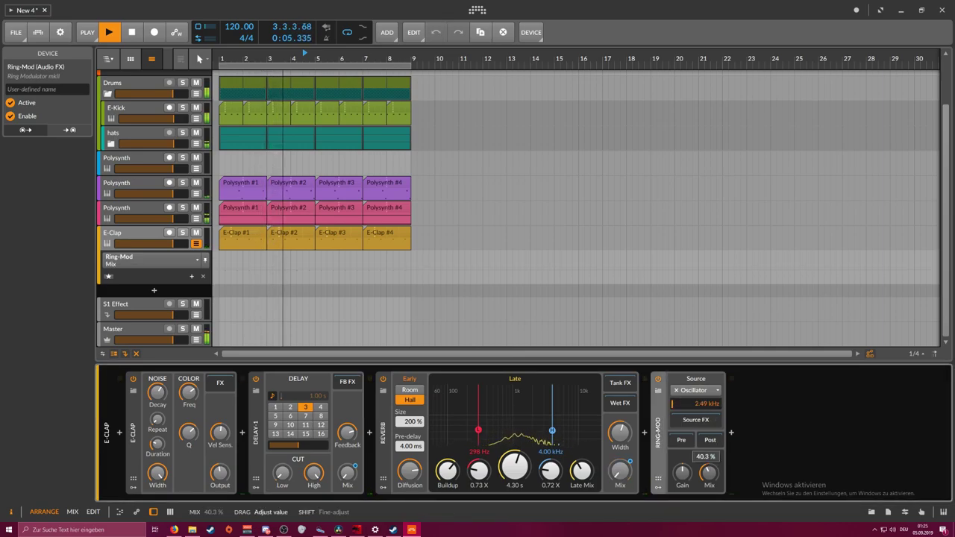
double_click(703, 404)
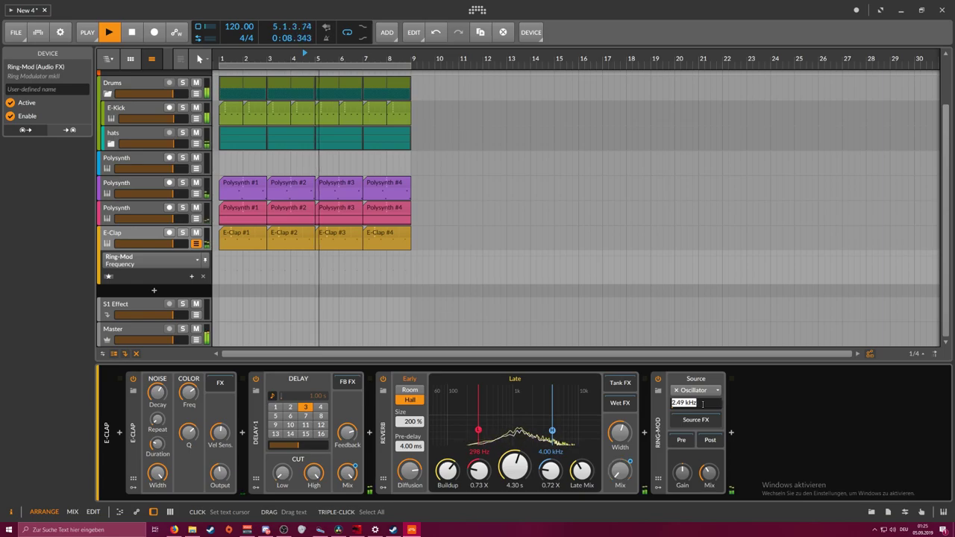
text(D#6)
key(Return)
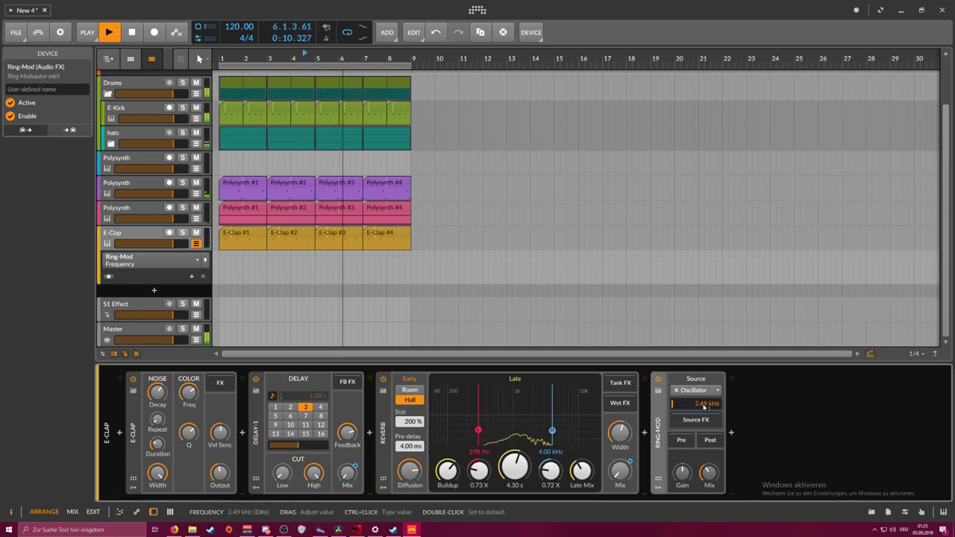
Set the Ring-Mod's oscillator frequency to D#5 and raise its mix to 100 %
double_click(703, 403)
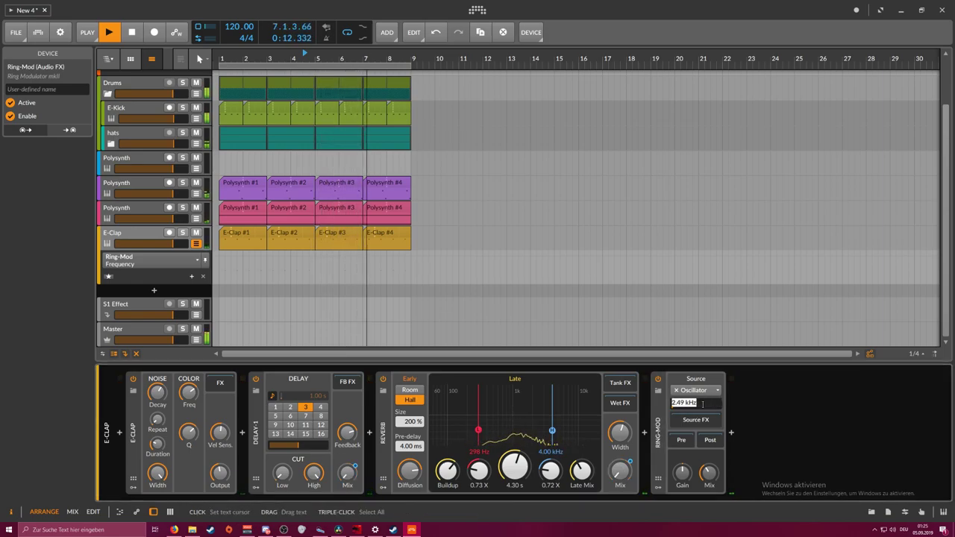
text(D#5)
key(Return)
drag(709, 473, 710, 461)
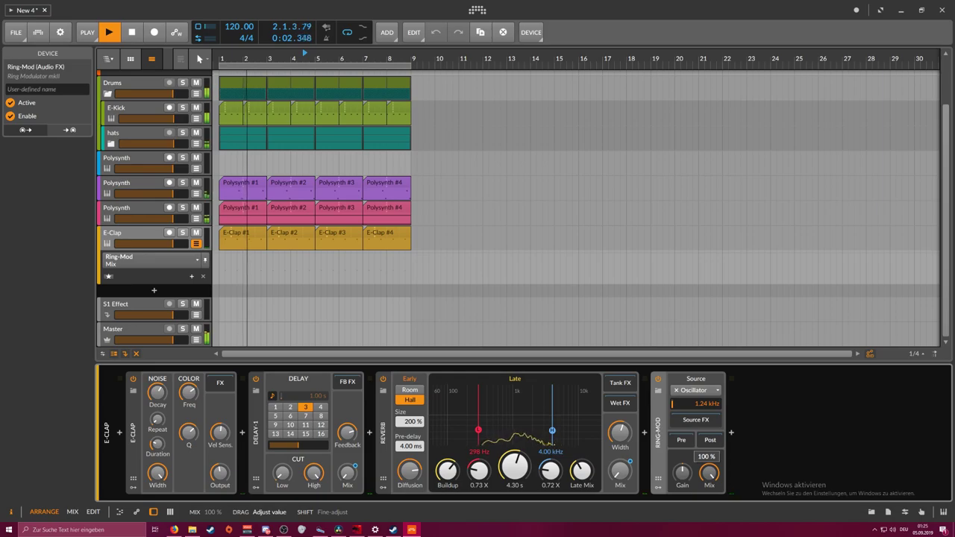
drag(710, 473, 713, 475)
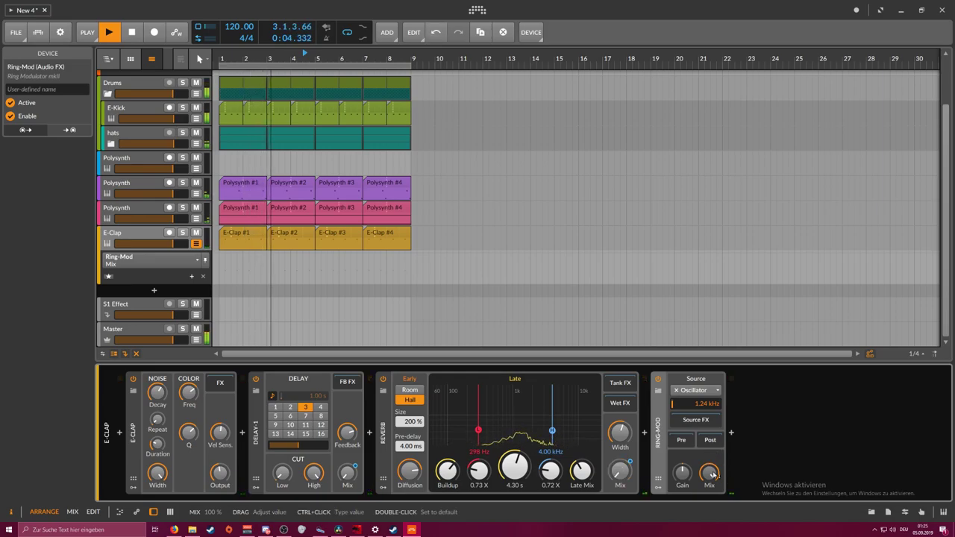
Adjust the Ring-Mod's gain to around +5 dB and reduce its mix to about 55 %
click(682, 473)
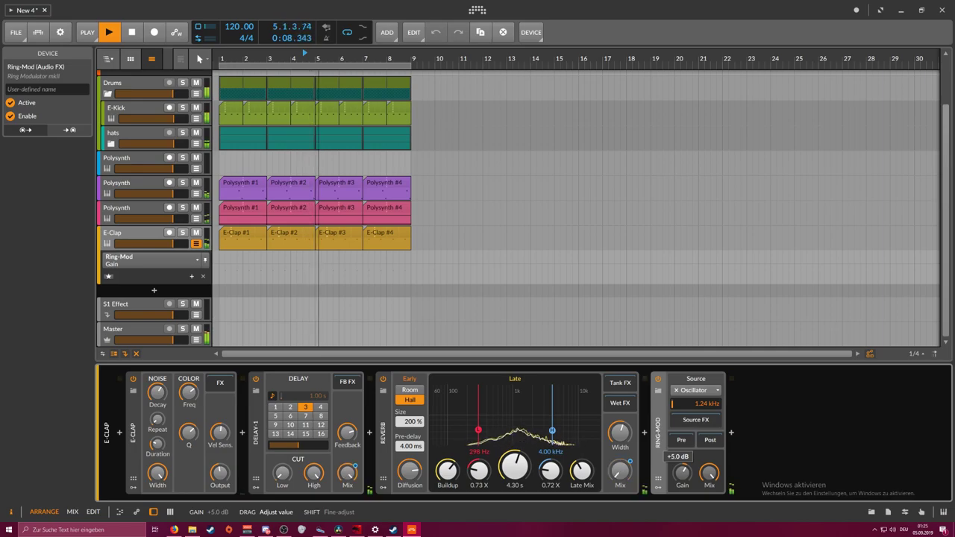
drag(682, 473, 710, 500)
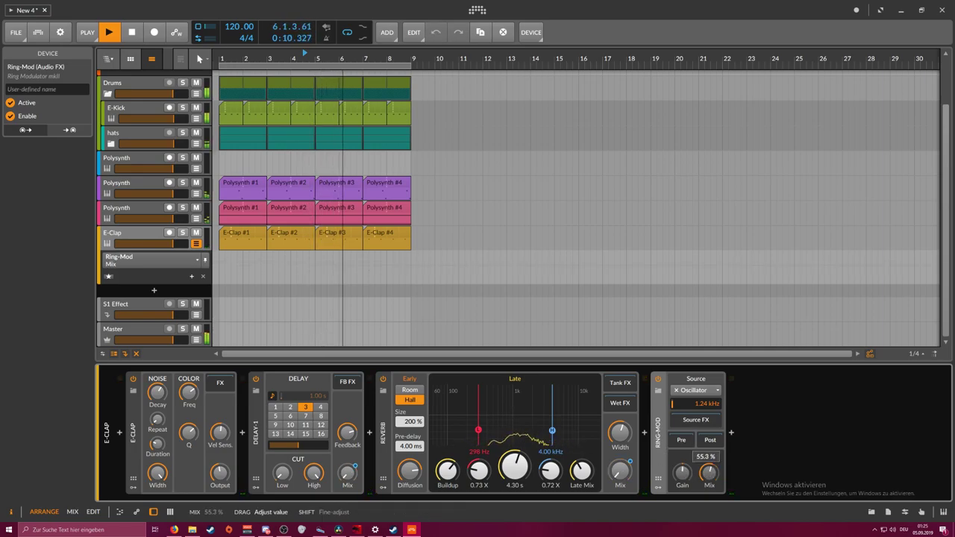
drag(709, 473, 710, 473)
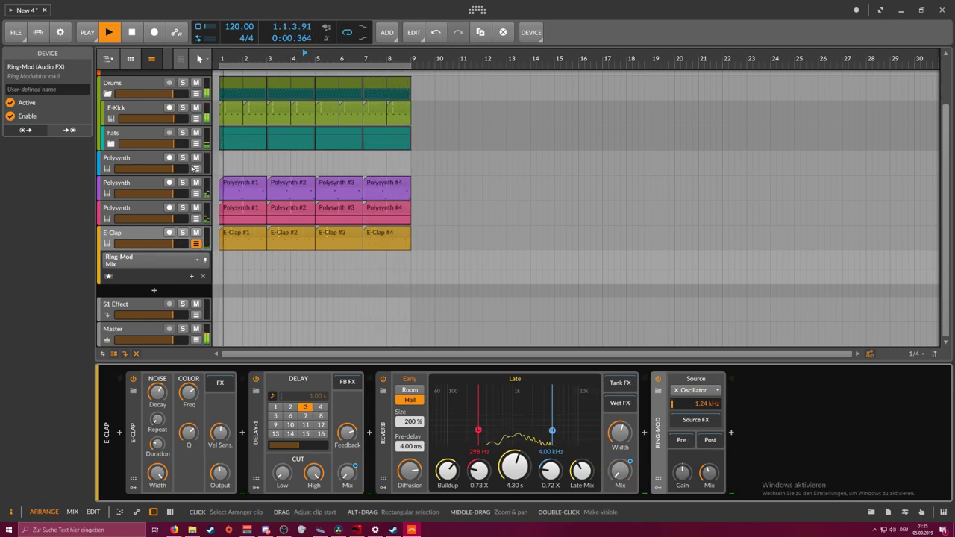
Record-arm the empty blue Polysynth track, shift its oscillator mix fully to oscillator 1 and set that oscillator's unison to 5 voices
click(170, 157)
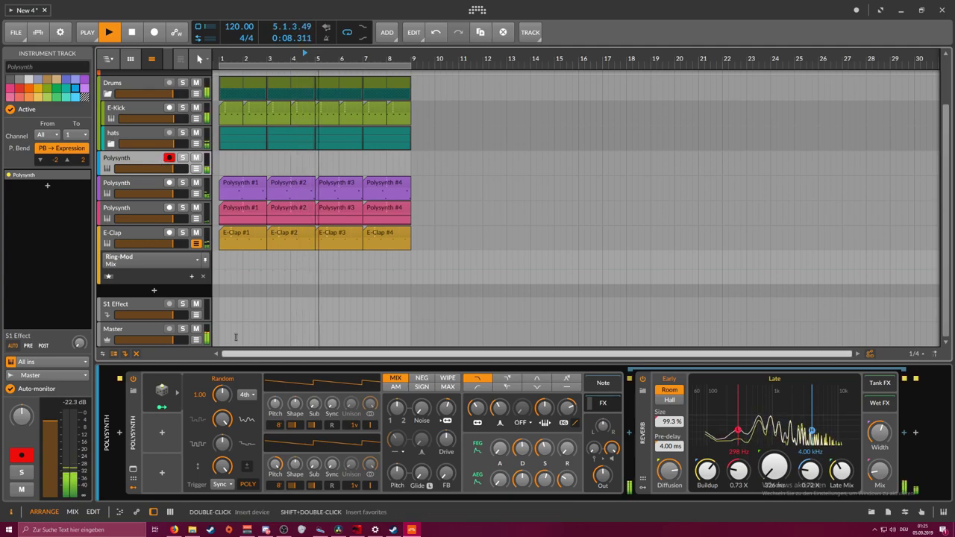
double_click(153, 159)
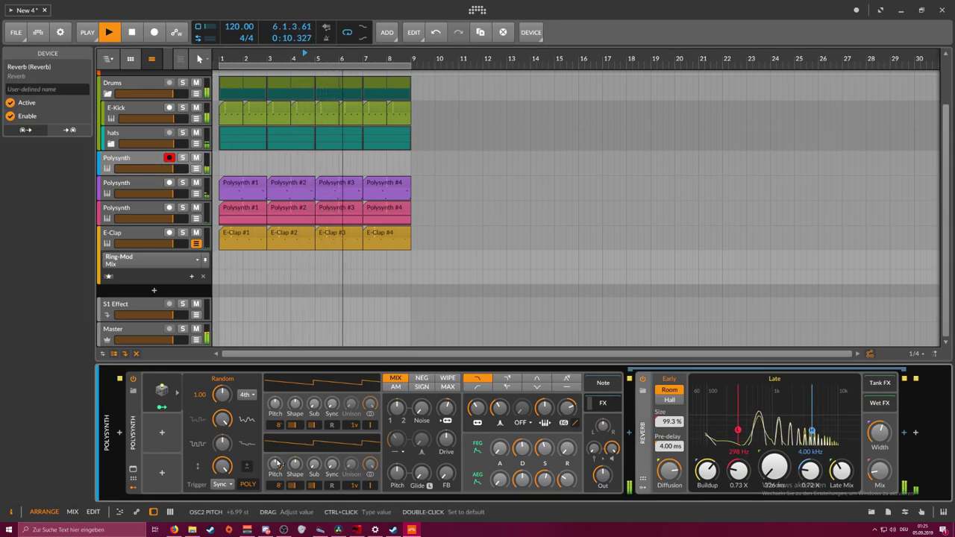
drag(393, 409, 393, 450)
drag(355, 425, 354, 399)
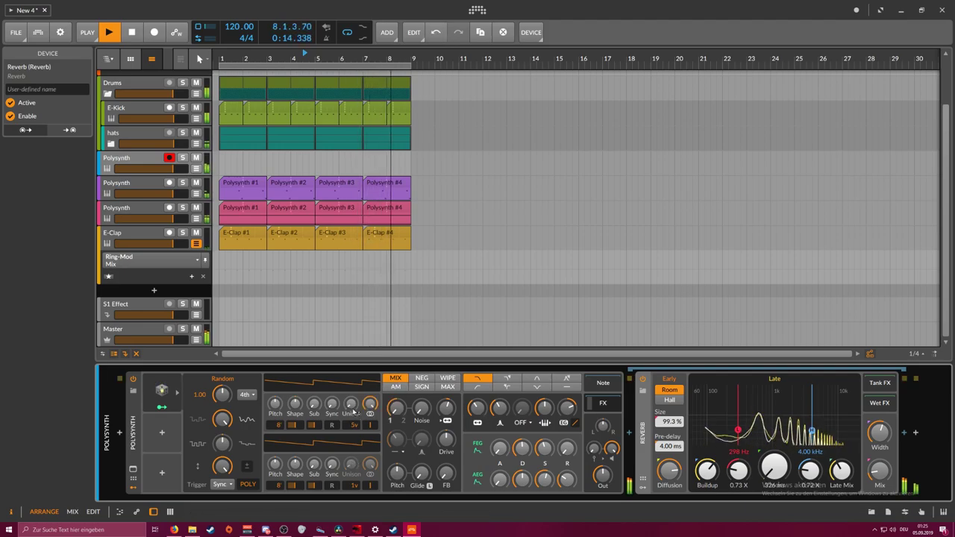
Raise the Polysynth reverb's mix, switch it to Hall, and add a Delay-2 device after it
drag(880, 471, 880, 467)
click(669, 400)
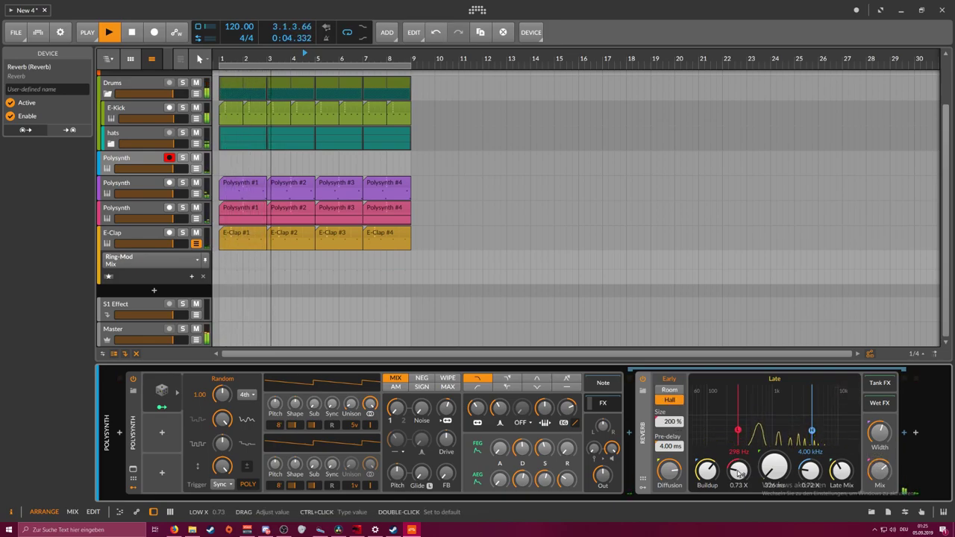
click(904, 433)
text(delay)
key(Return)
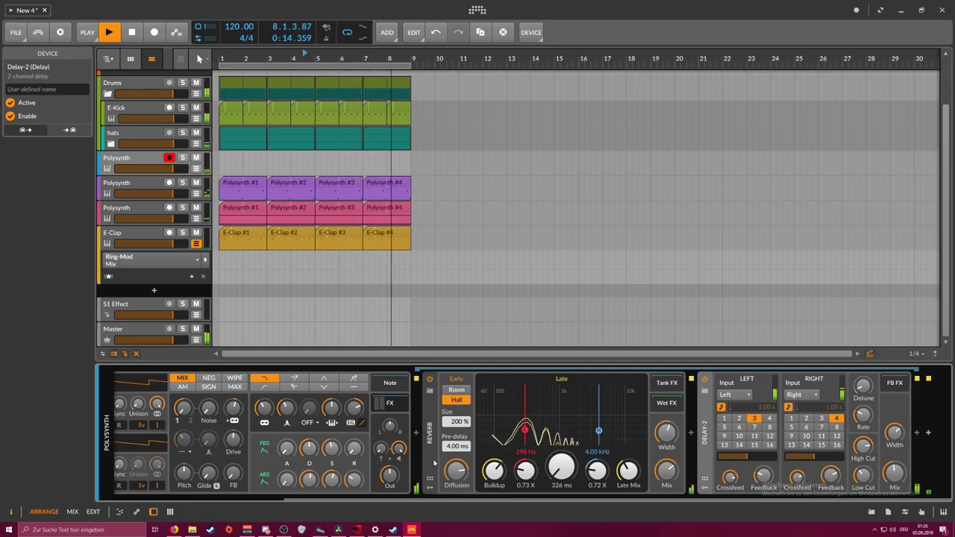
Adjust the Polysynth's filter frequency to about 392 Hz and switch the filter to the second type in the upper row
drag(264, 407, 264, 420)
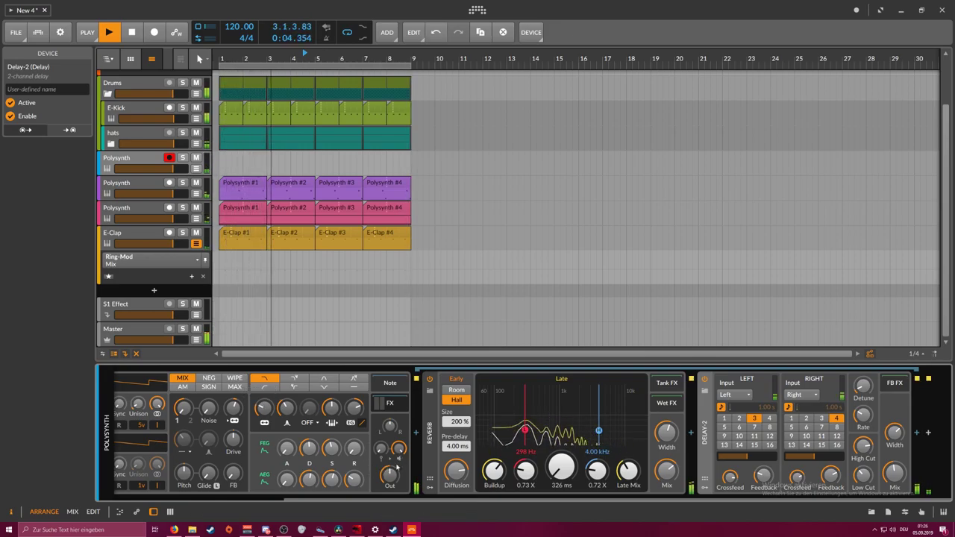
drag(264, 408, 264, 391)
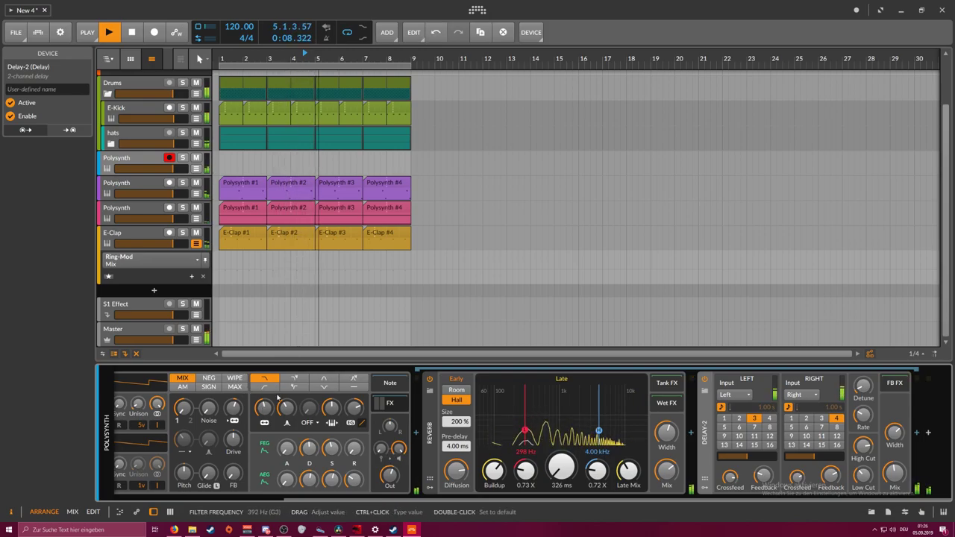
click(294, 378)
drag(310, 499, 242, 499)
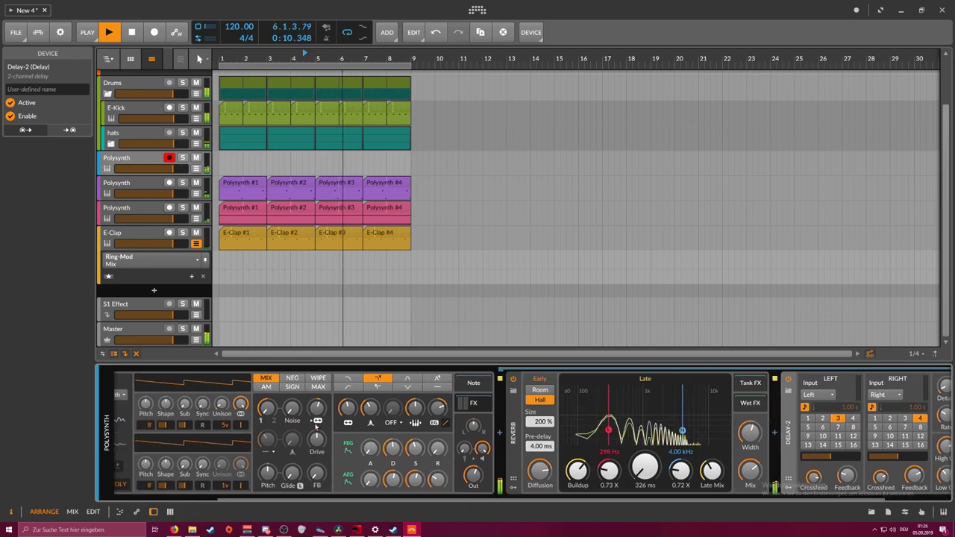
Set oscillator 1's unison to 16 voices and adjust the Polysynth's filter frequency to about 554 Hz
drag(347, 408, 347, 407)
drag(225, 425, 225, 398)
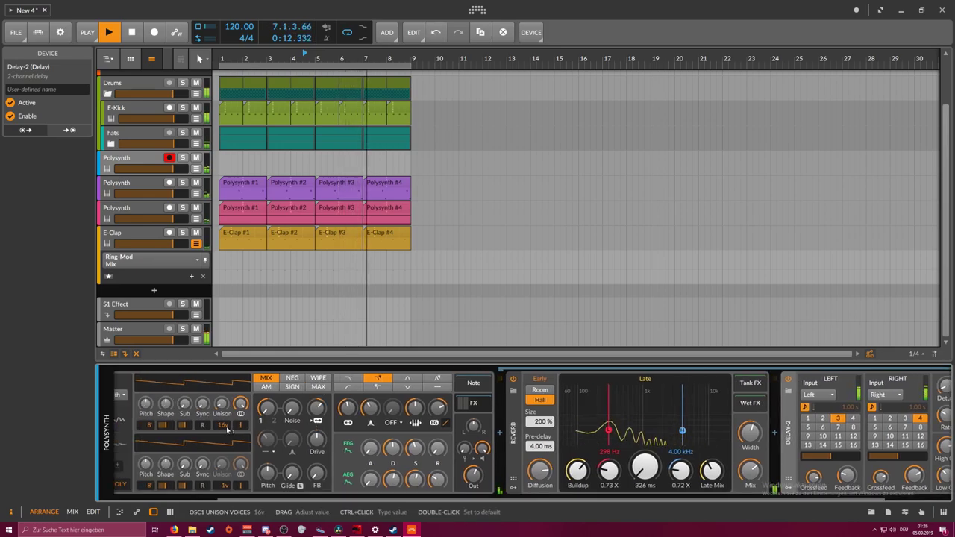
drag(347, 408, 349, 418)
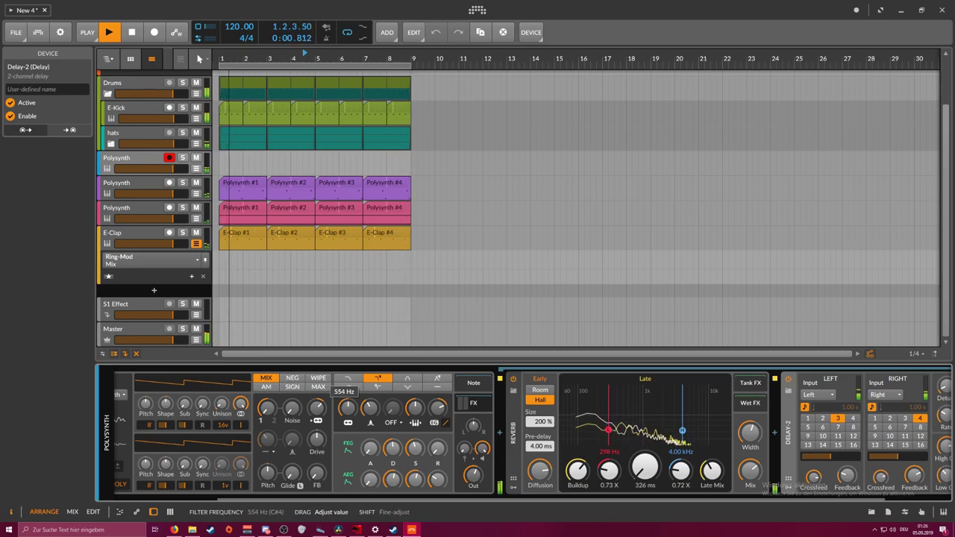
Insert a clip at bar 7 on the blue Polysynth track, extend it to two bars, and open it for note editing
double_click(365, 163)
drag(386, 163, 409, 163)
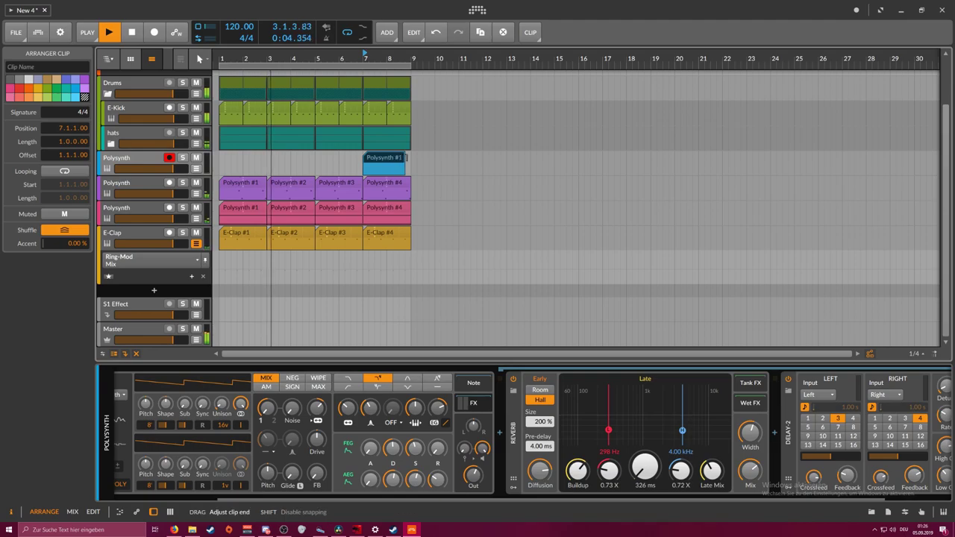
key(space)
double_click(392, 159)
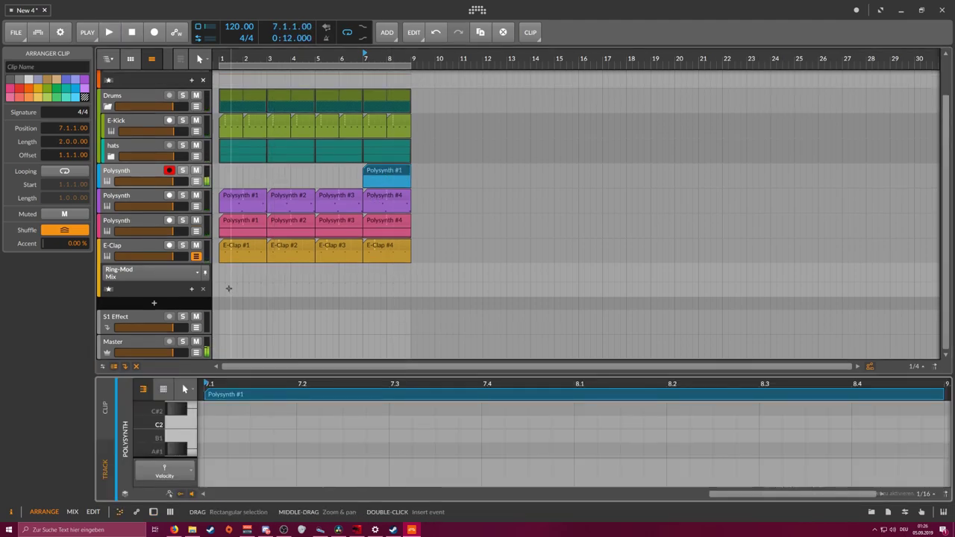
Draw a D#2 note at the start of the bar 7 clip and lengthen it to two bars
drag(244, 375, 246, 179)
scroll(240, 288, up, 6)
scroll(229, 300, down, 3)
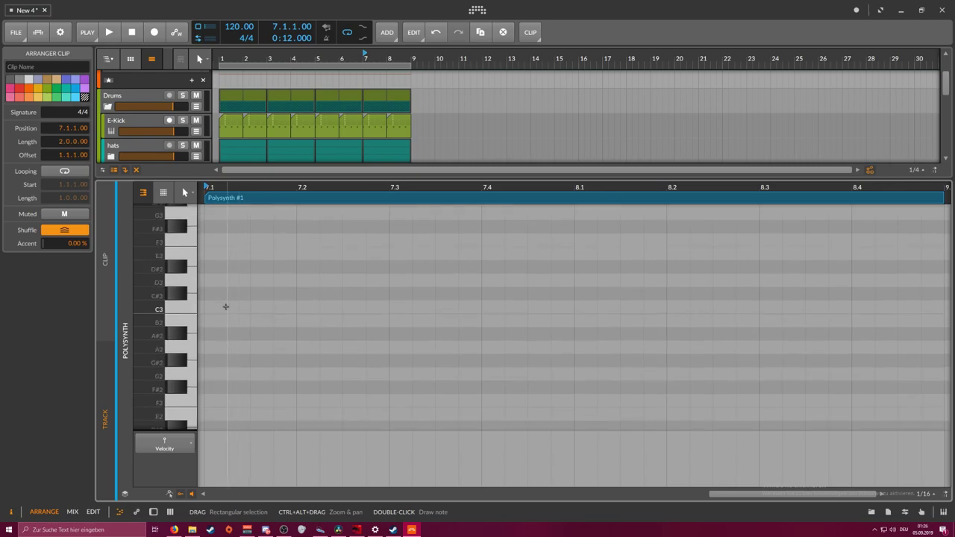
scroll(225, 307, up, 3)
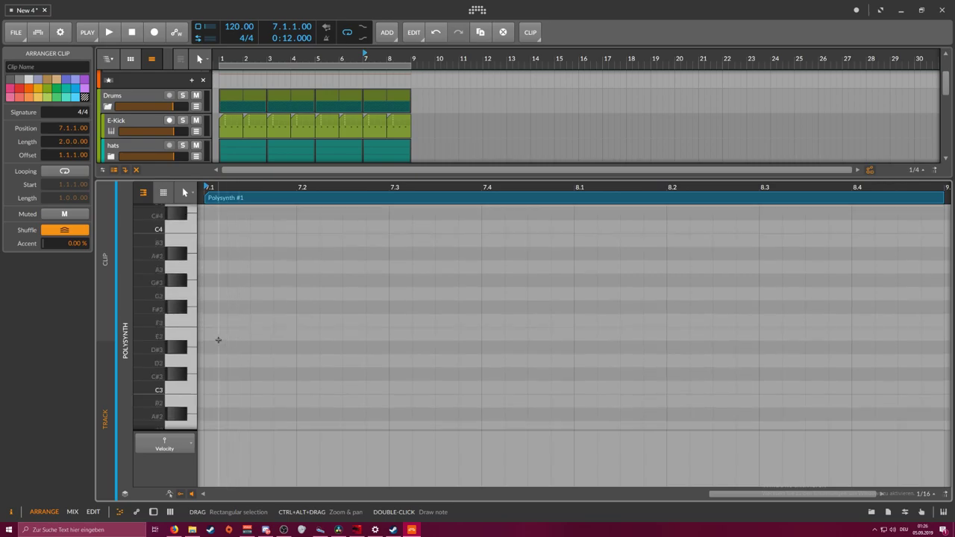
scroll(217, 338, down, 7)
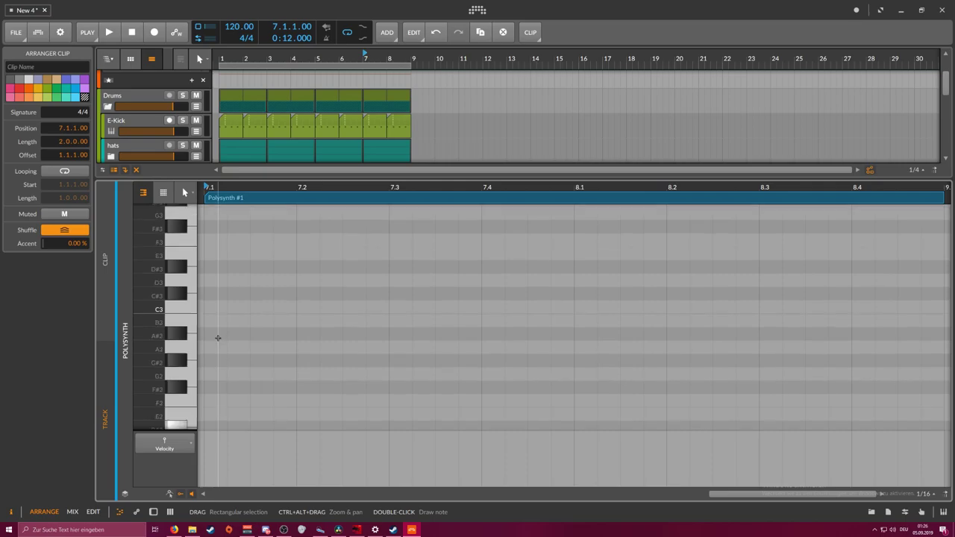
double_click(213, 309)
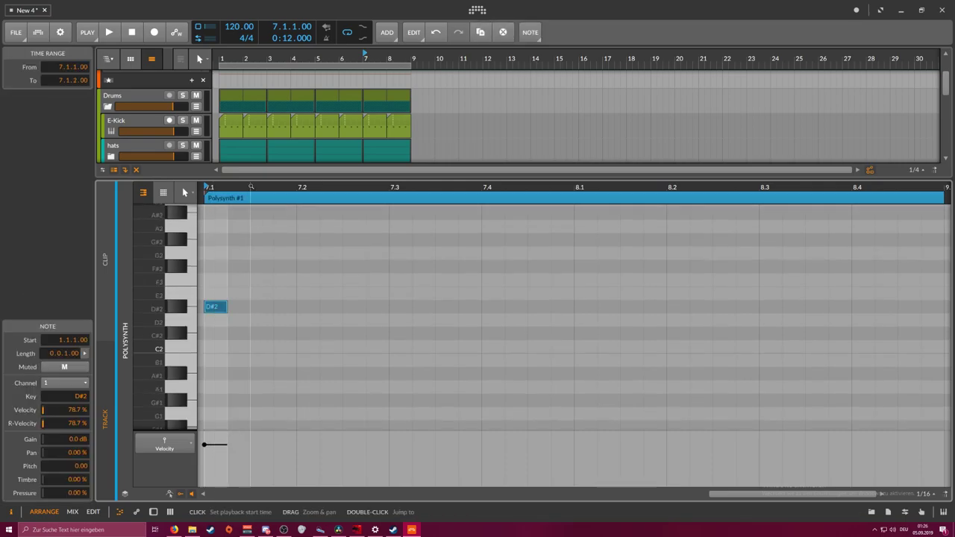
scroll(268, 306, down, 4)
drag(268, 307, 480, 307)
drag(356, 180, 356, 322)
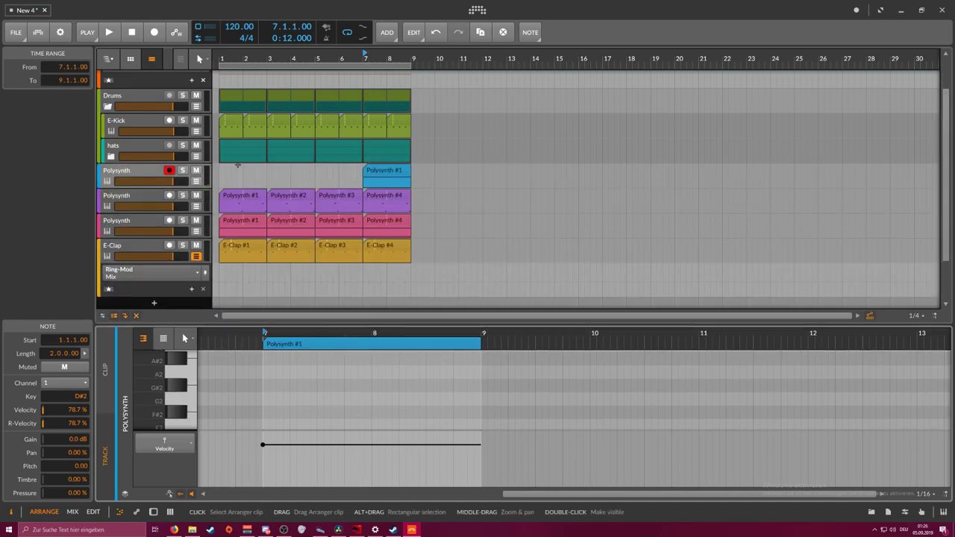
Show the blue Polysynth track's filter frequency automation and draw a curved rise from bar 7 to 30.0 kHz at bar 9
double_click(169, 180)
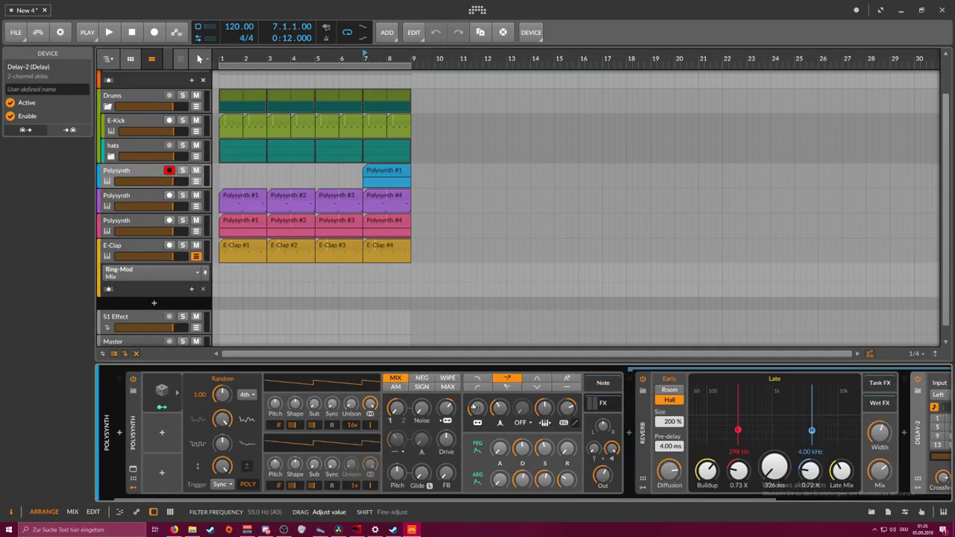
click(195, 182)
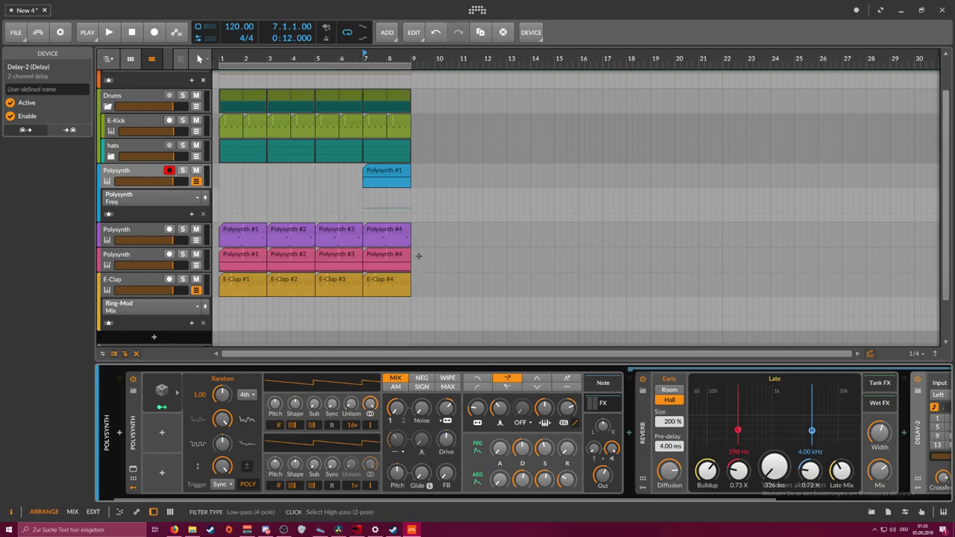
click(363, 215)
drag(388, 215, 409, 210)
key(space)
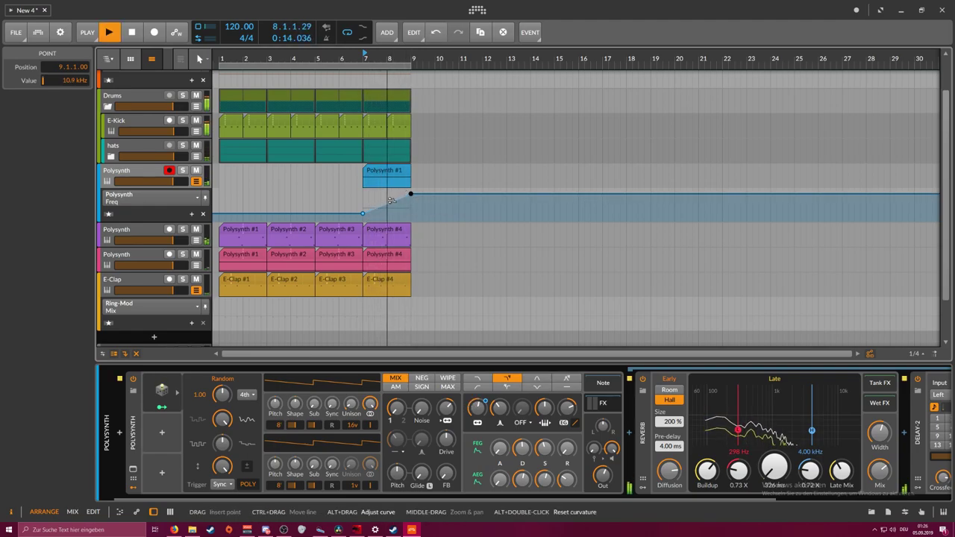
drag(411, 194, 410, 191)
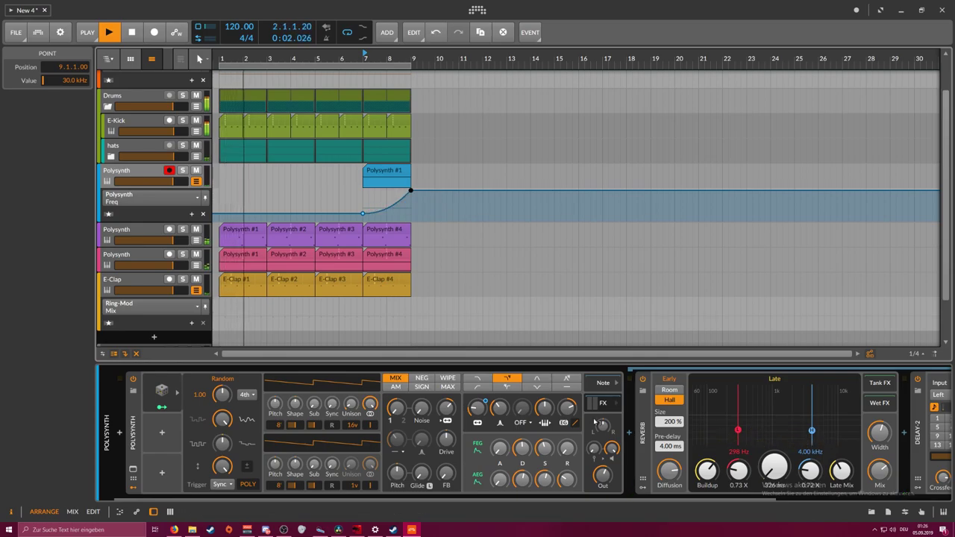
Adjust the Polysynth's output level and play the track to check it
key(space)
click(603, 473)
key(space)
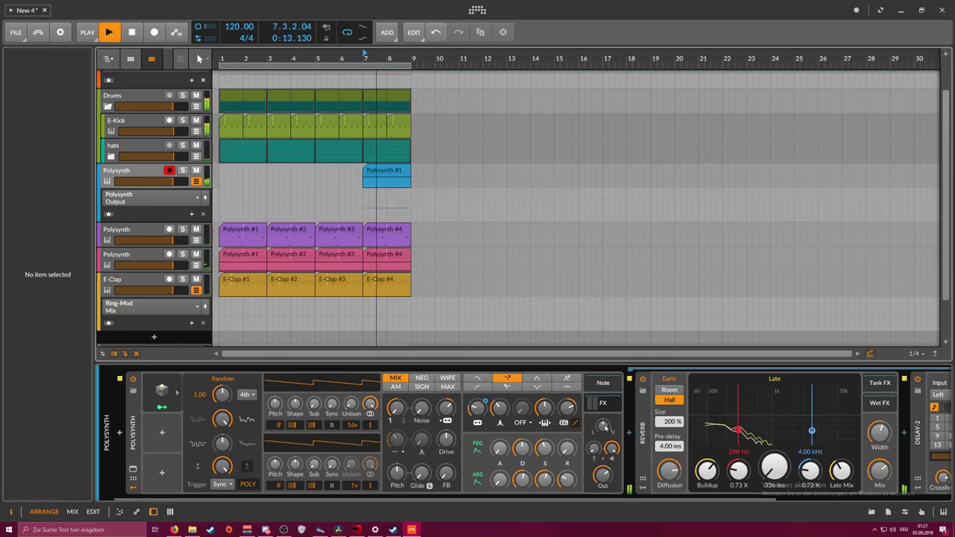
Insert an EQ-2 before the Polysynth's Reverb and make its low band a low cut at about 95.9 Hz
click(630, 434)
text(eq)
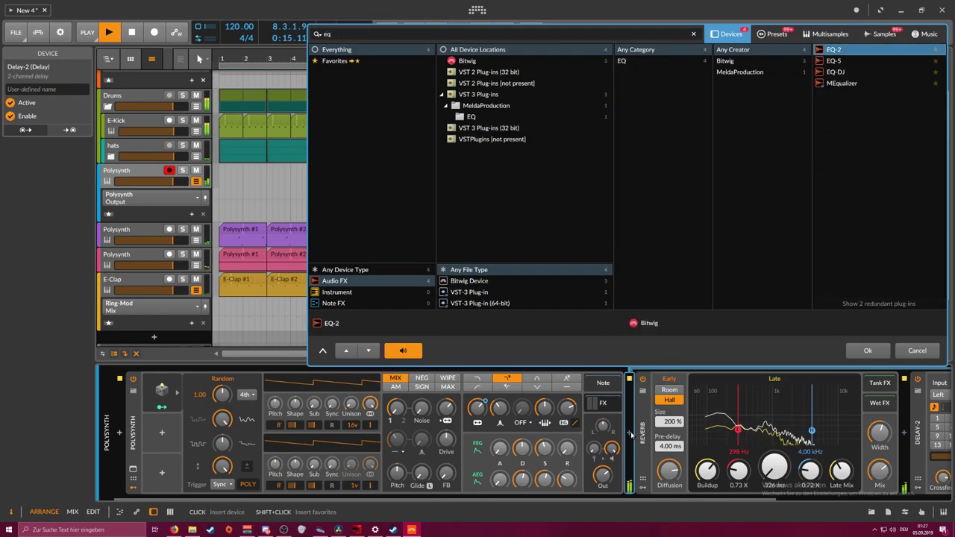
key(Return)
click(680, 452)
click(691, 476)
key(space)
drag(679, 475, 679, 471)
Set the Polysynth's oscillator 2 pitch to +7.00 st and play the track briefly
drag(274, 464, 275, 462)
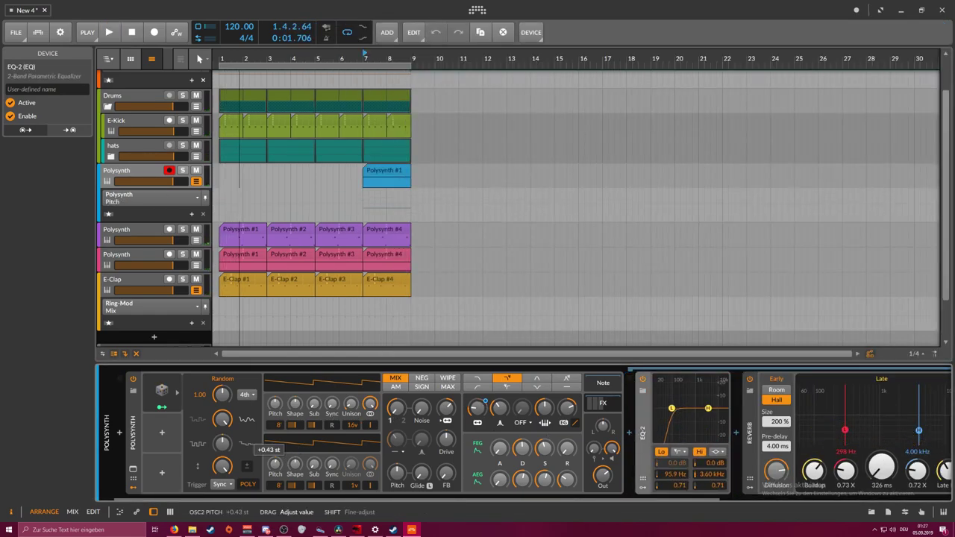
key(space)
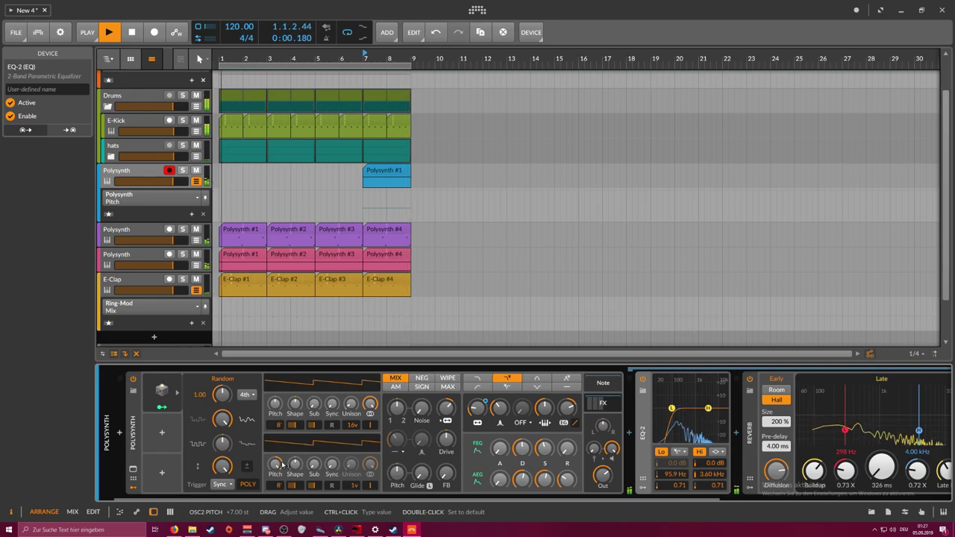
key(space)
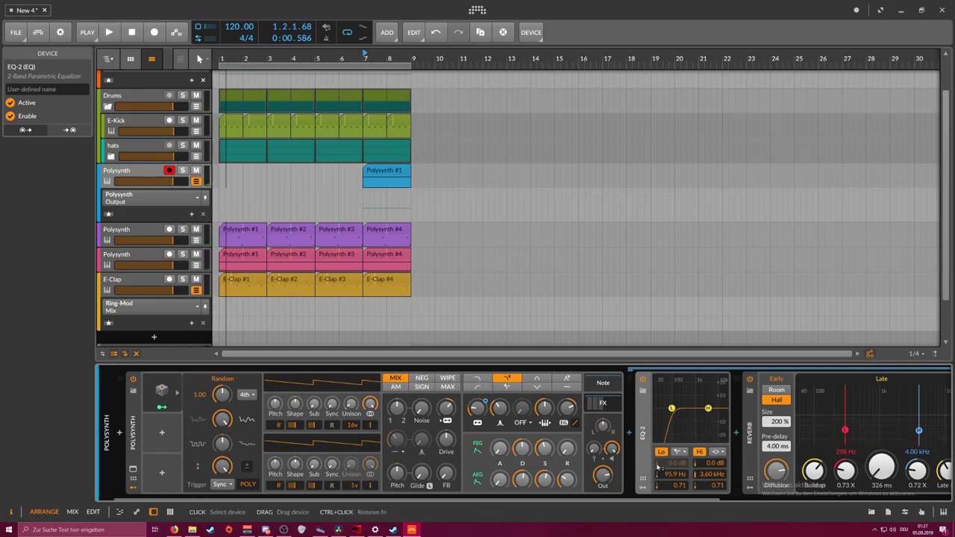
Adjust the mix of the Reverb in the Polysynth's FX chain and play the track
scroll(649, 493, down, 3)
key(space)
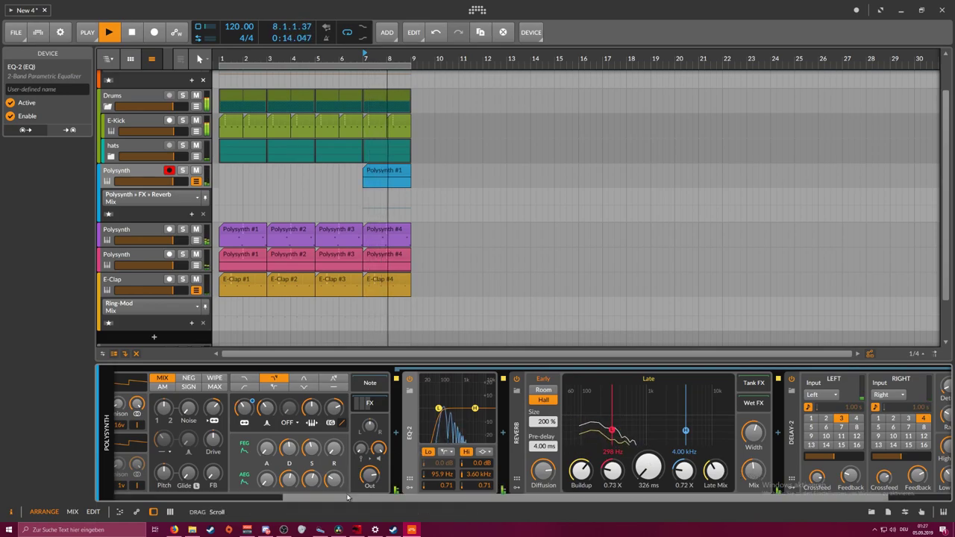
scroll(347, 497, up, 1)
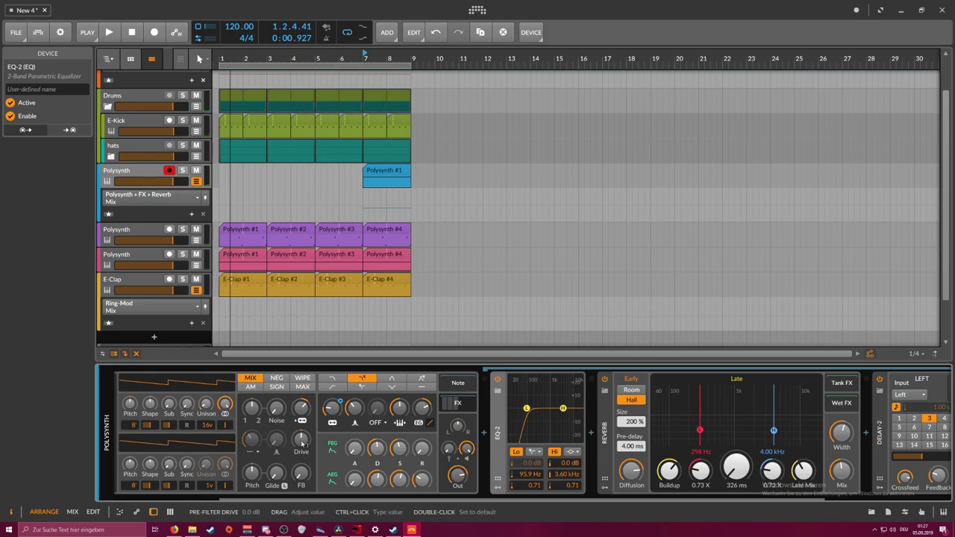
Raise the Polysynth's pre-filter drive to about +7.2 dB and audition the change
key(space)
key(space)
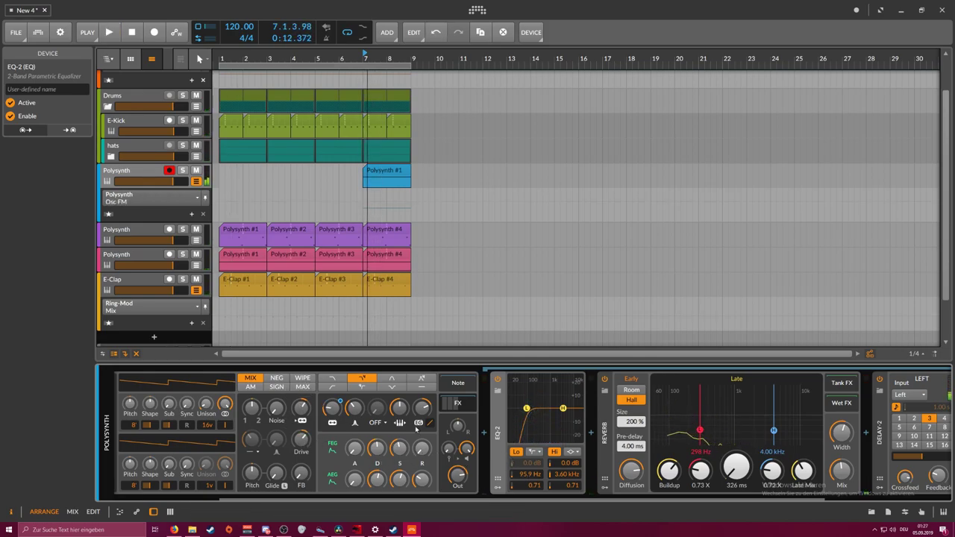
key(space)
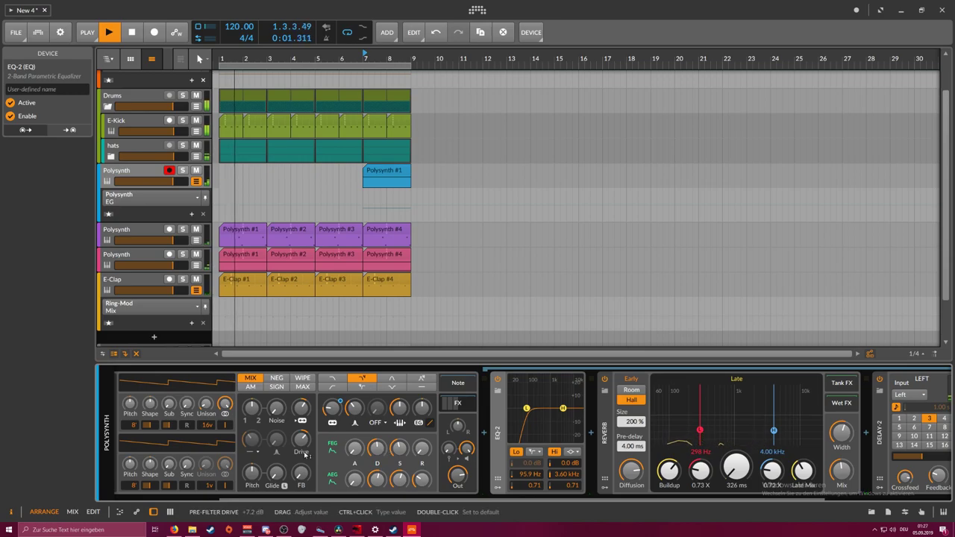
scroll(323, 484, right, 2)
key(space)
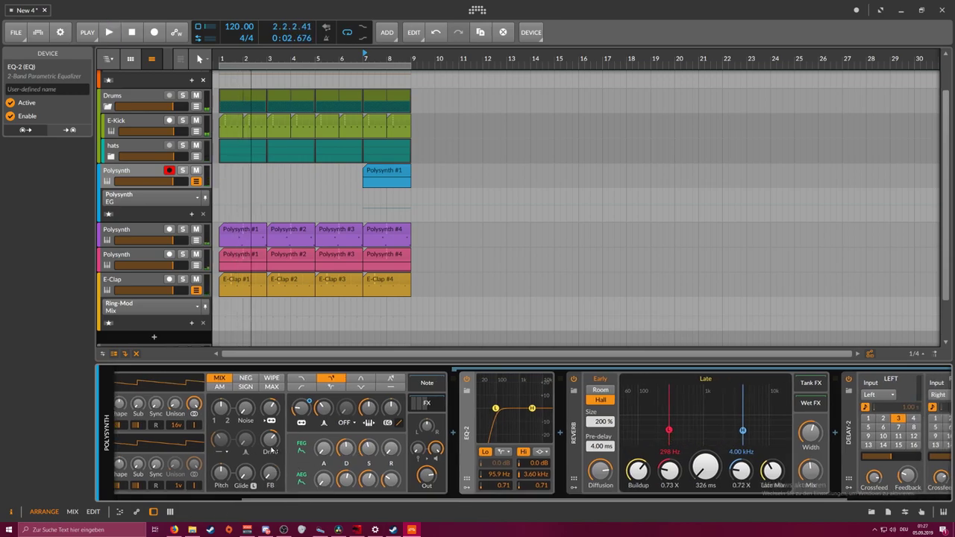
Lower oscillator 2's pitch to about +0.02 st, audition it, and adjust the Polysynth's output level
scroll(198, 497, left, 4)
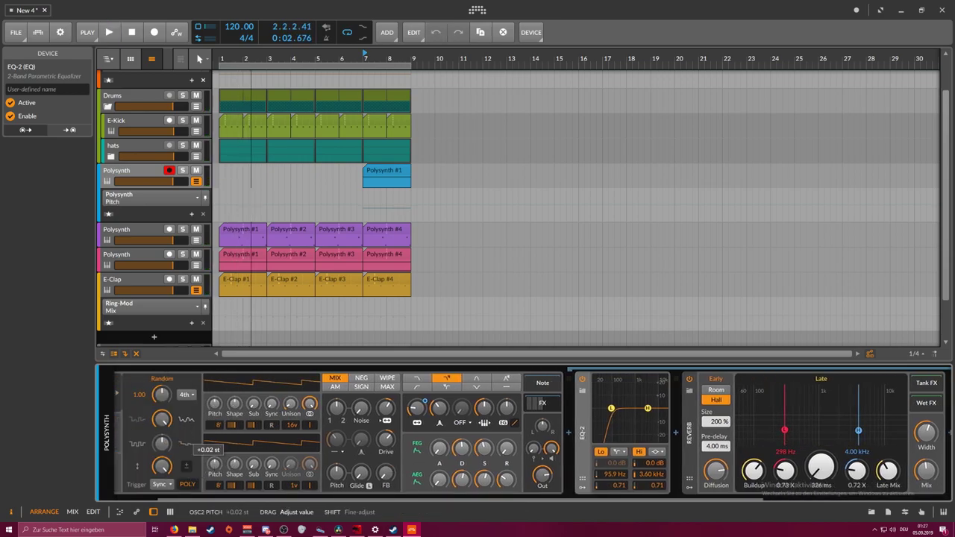
key(space)
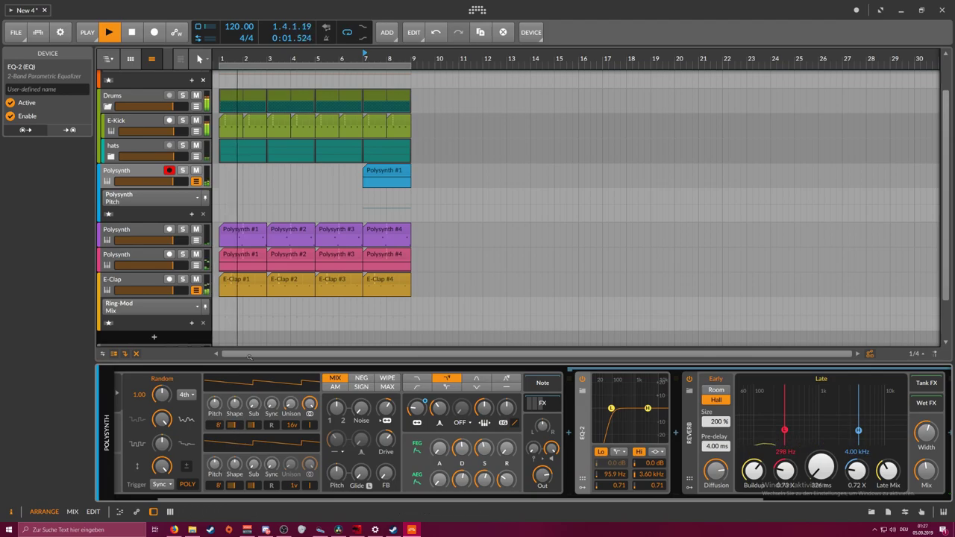
key(space)
click(537, 474)
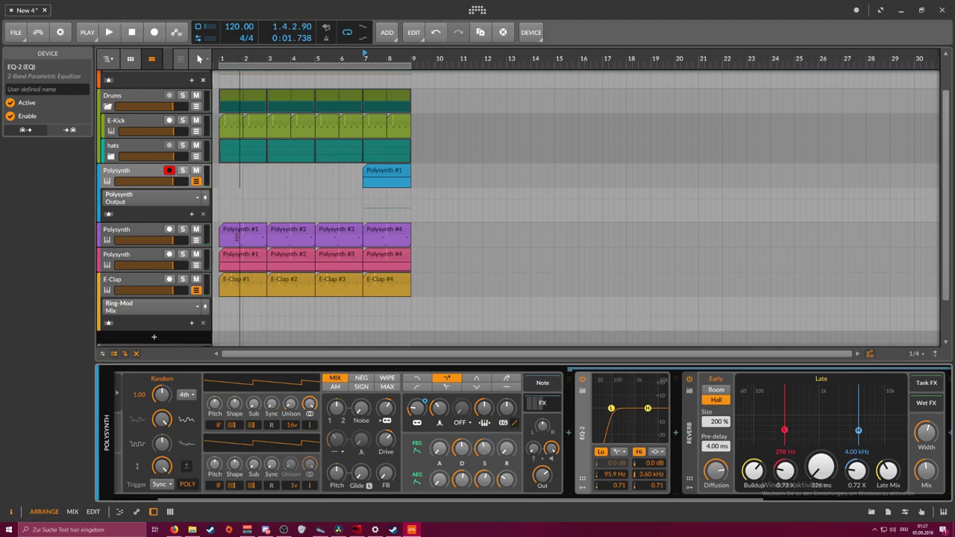
Rename the blue Polysynth track to "fadein Synth"
click(133, 174)
double_click(132, 173)
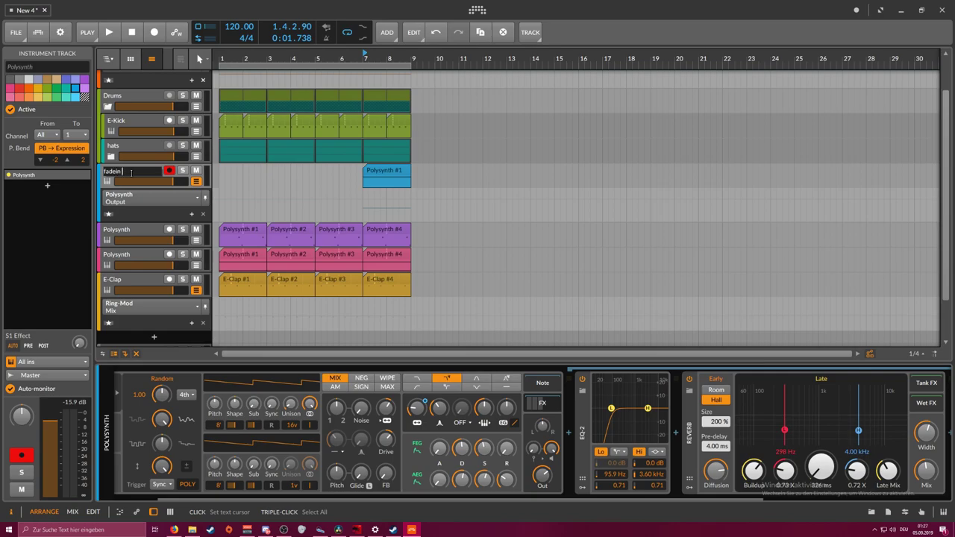
text(fadein Synth)
key(Return)
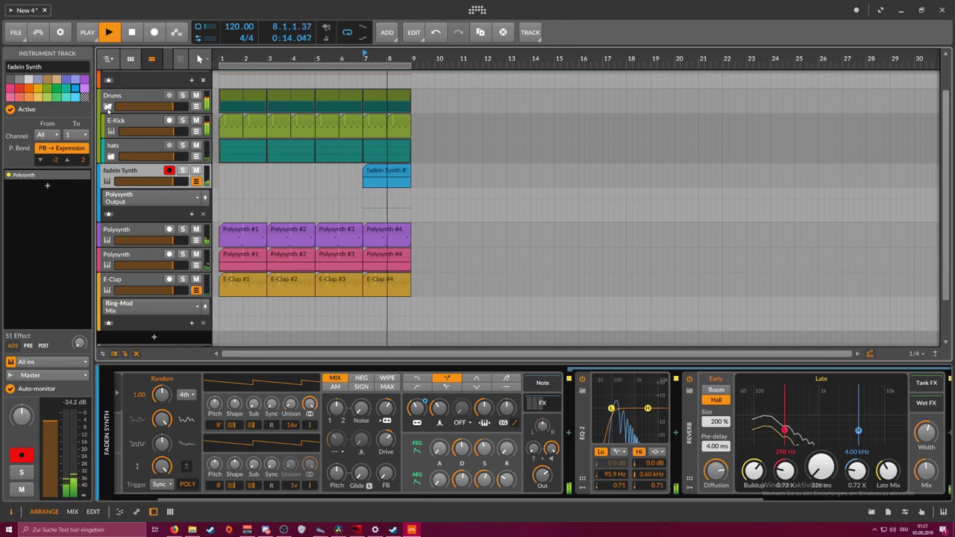
Collapse the Drums group, hide the automation lanes of the Bass and fadein Synth tracks, and stop playback
click(106, 108)
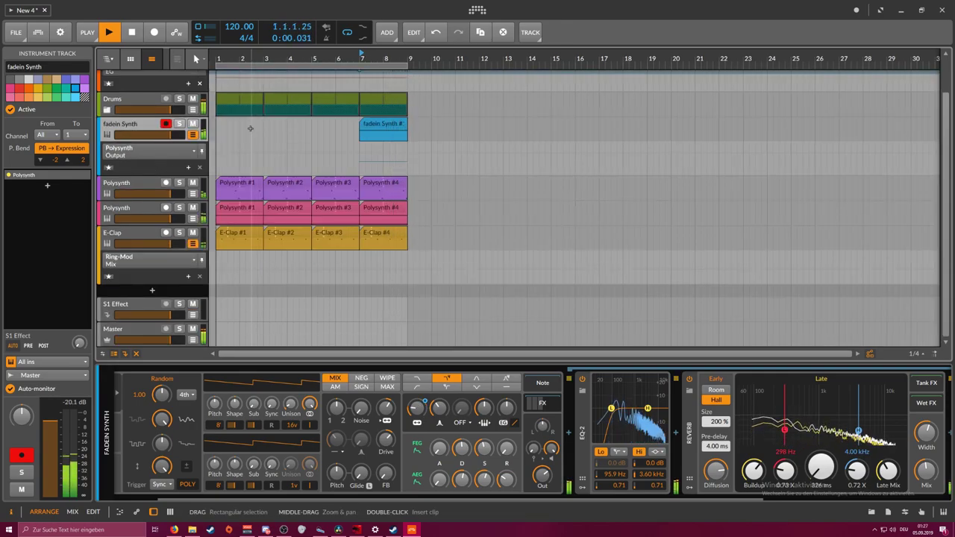
scroll(250, 129, up, 1)
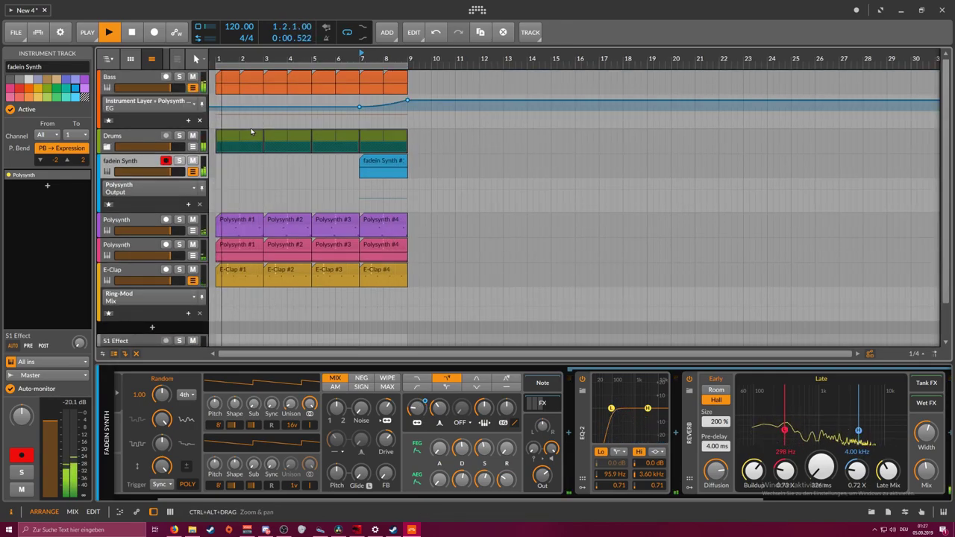
click(192, 87)
click(192, 138)
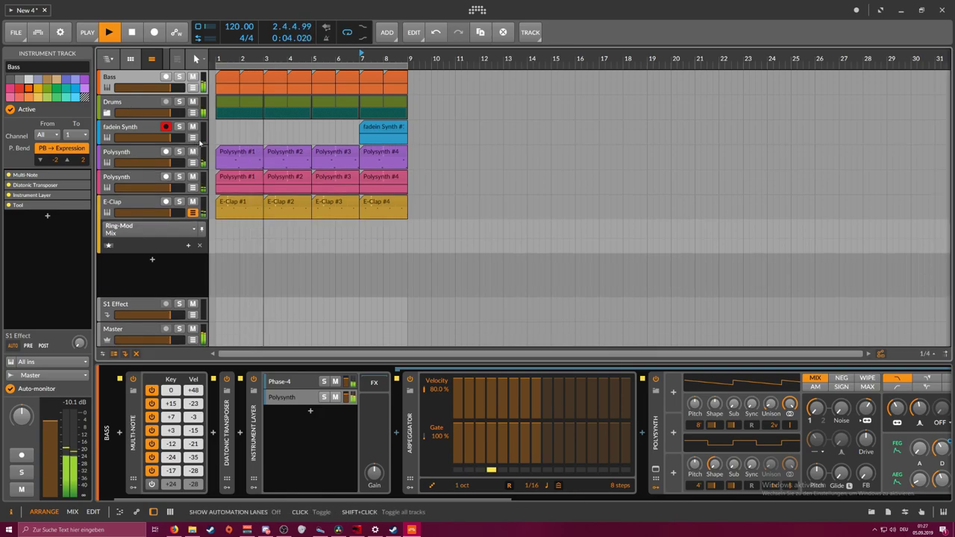
key(space)
Duplicate all clips of bars 1 to 8 into bars 9 to 16 and move the loop region over the copies
drag(429, 200, 222, 81)
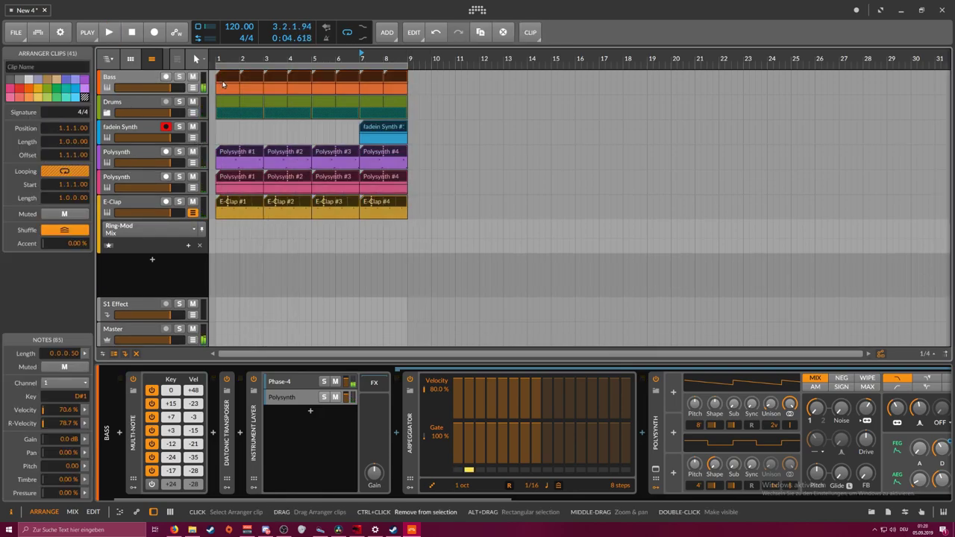
key(ctrl+d)
drag(394, 66, 581, 78)
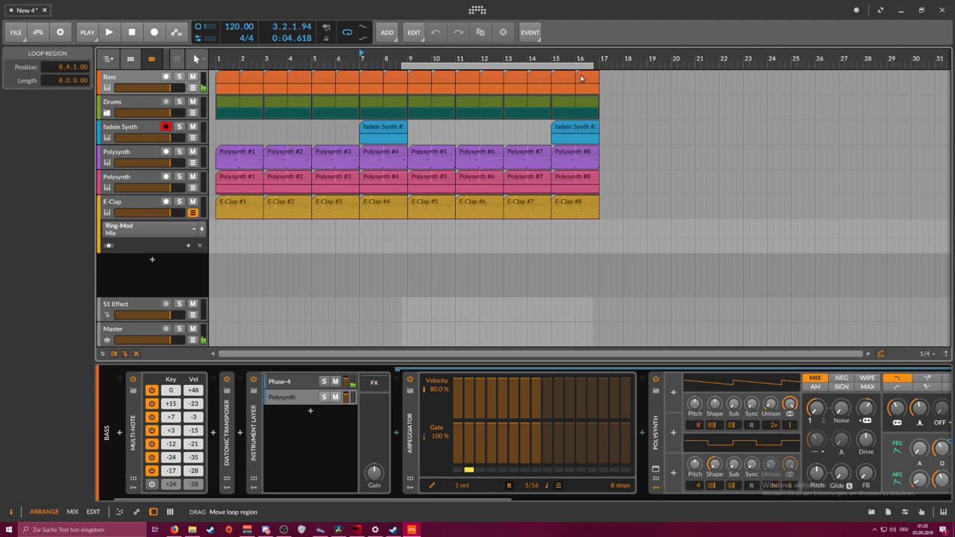
click(282, 226)
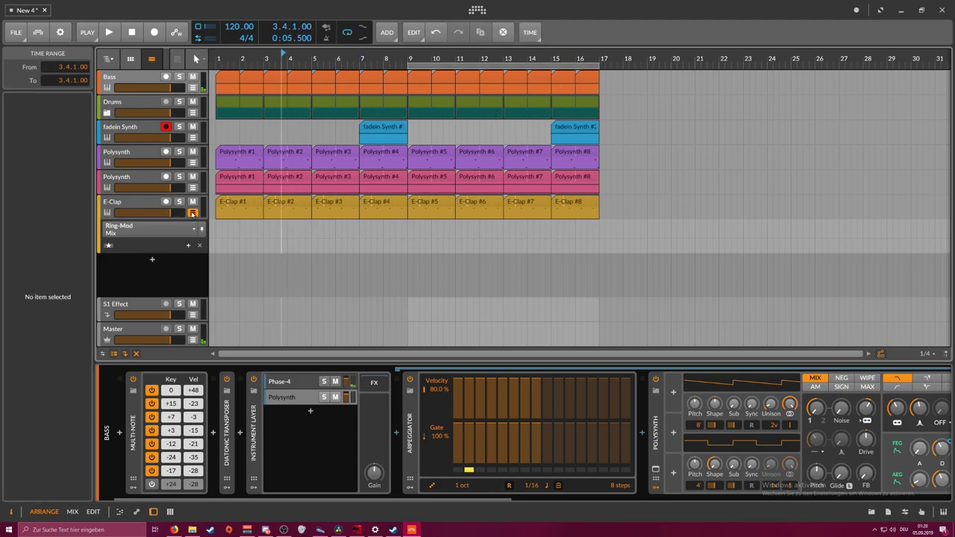
Hide the E-Clap track's automation lane and add a new instrument track with a Phase-4 synth below it
click(193, 212)
click(144, 206)
double_click(152, 226)
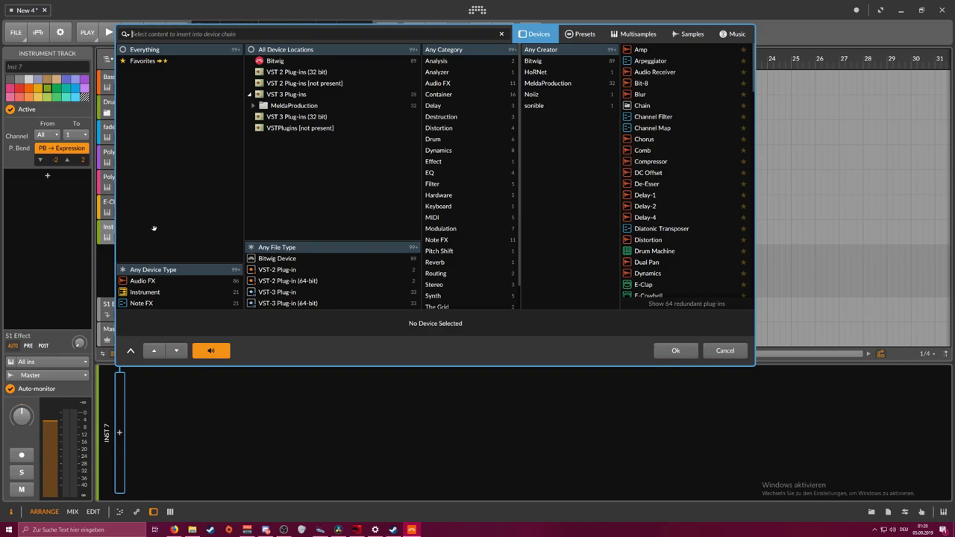
text(phase)
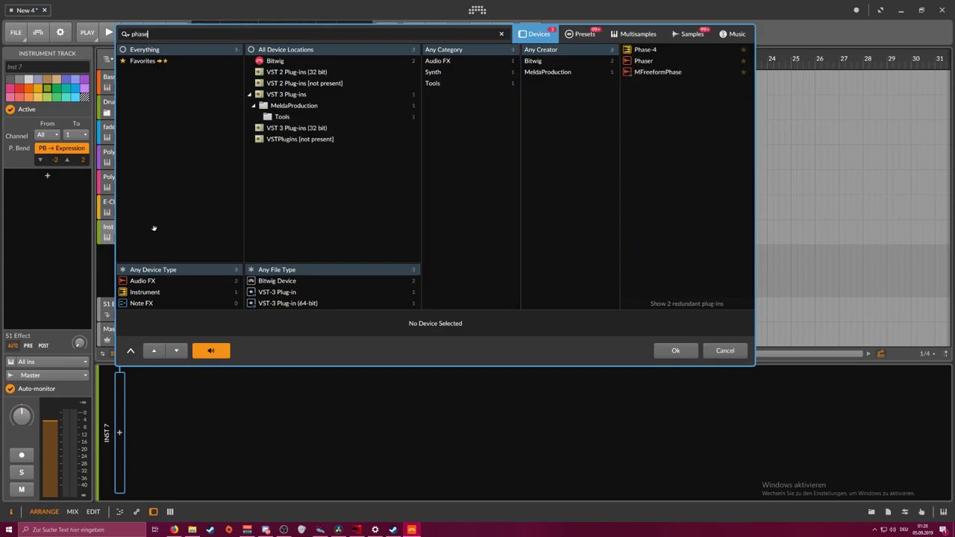
key(Down)
key(Down)
key(Up)
key(Return)
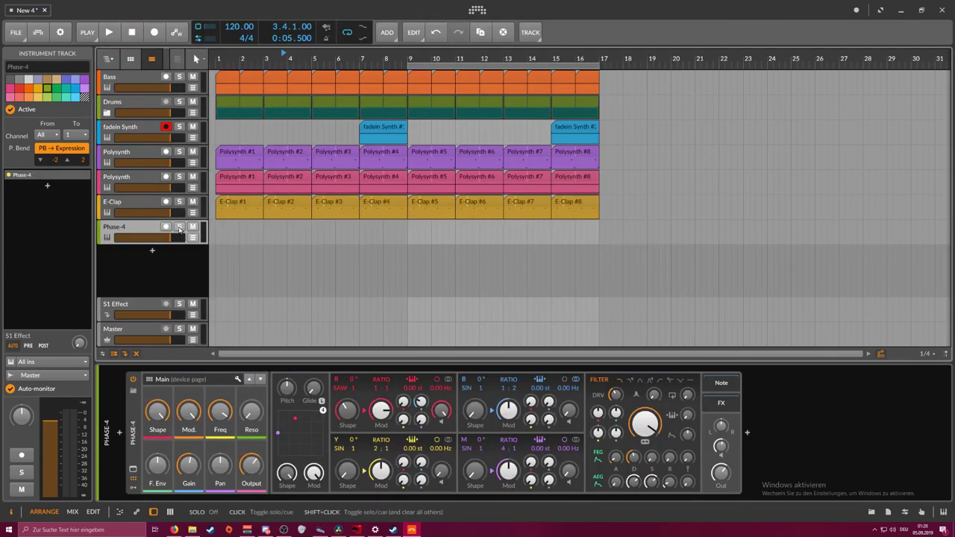
Insert a Multi-Note device before the Phase-4 synth on the Phase-4 track
click(119, 432)
text(mmult)
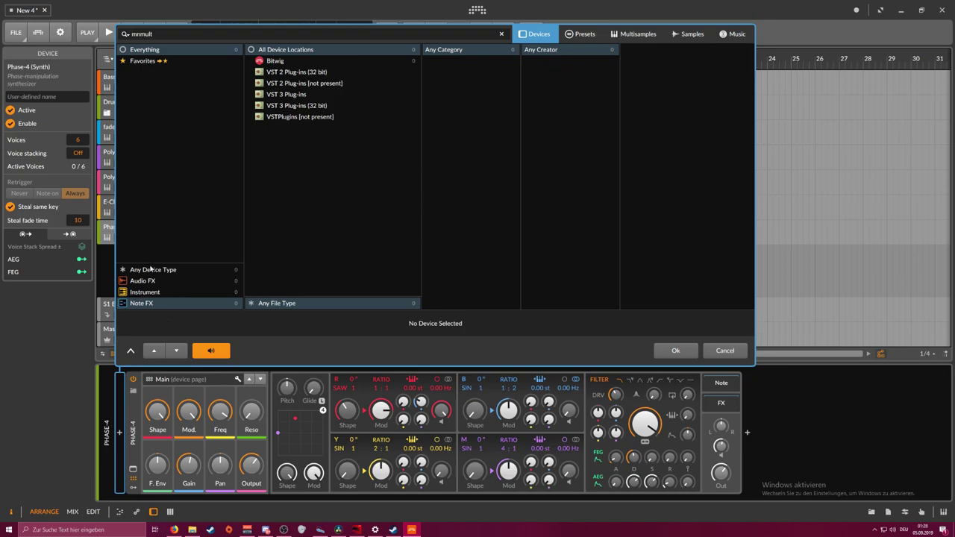
click(152, 270)
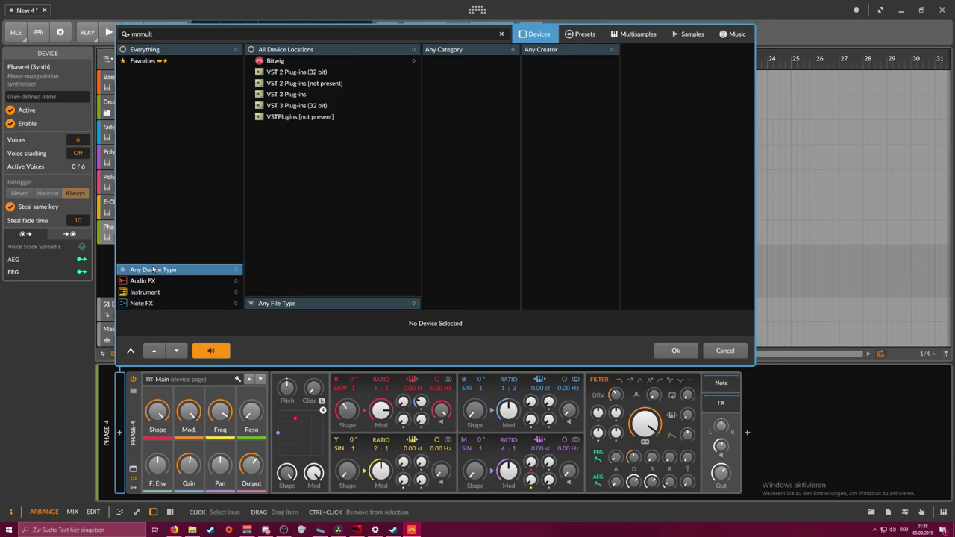
click(150, 34)
text(mul)
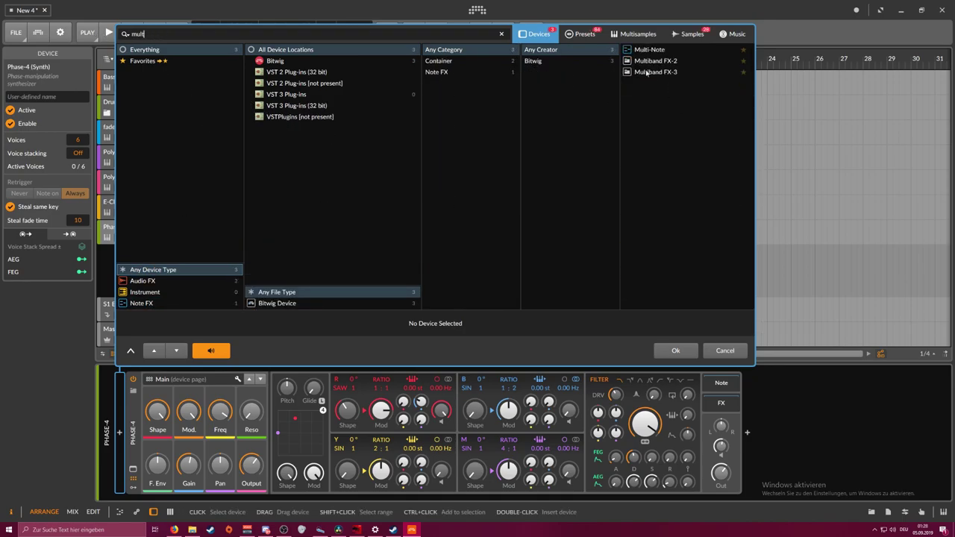
double_click(650, 50)
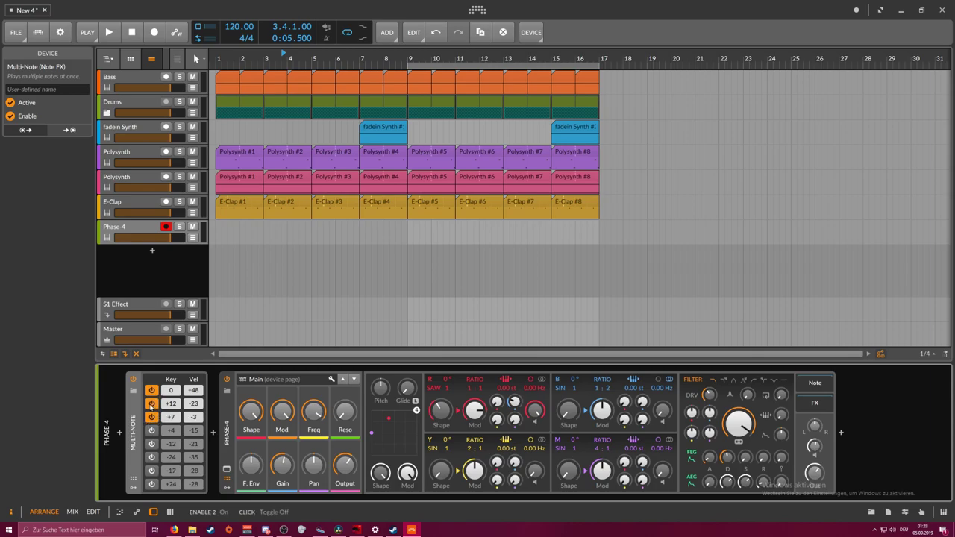
Set Multi-Note's second note to key +15 with velocity 0, and the first note's velocity to 0
ctrl+click(173, 404)
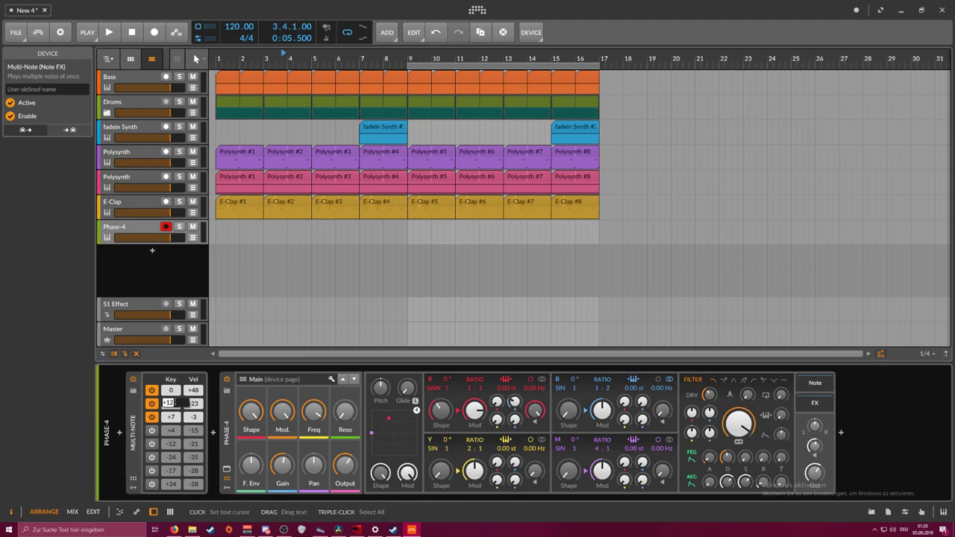
text(15)
key(Return)
ctrl+click(198, 404)
text(0)
key(Return)
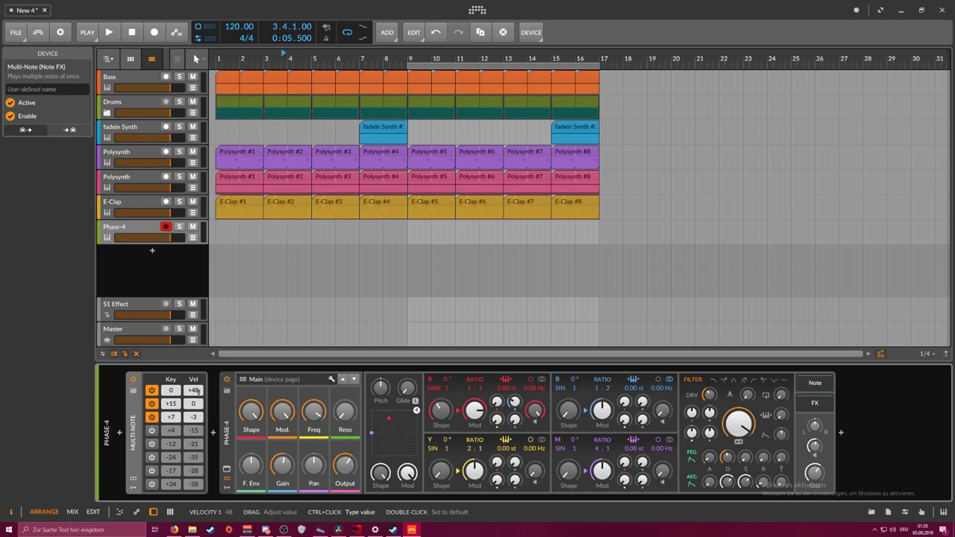
ctrl+click(198, 391)
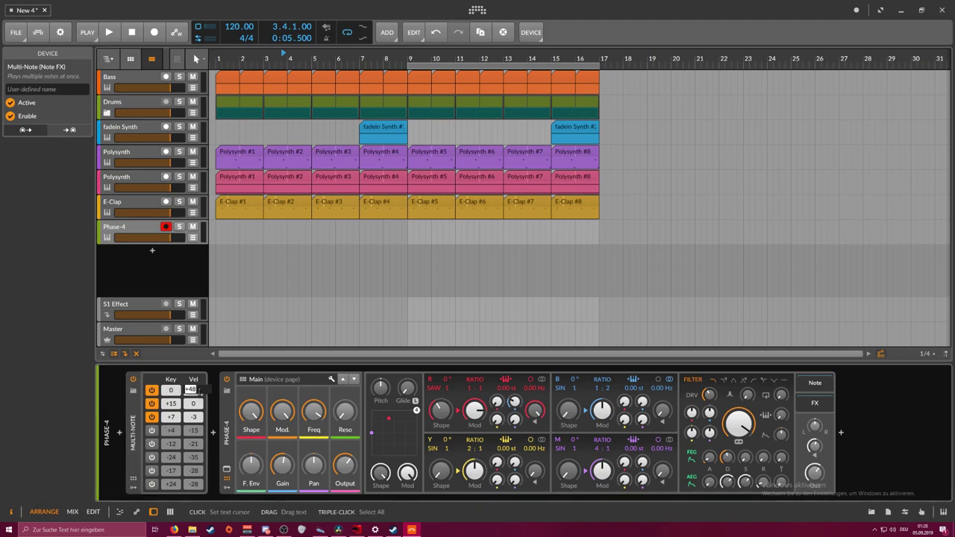
text(0)
key(Return)
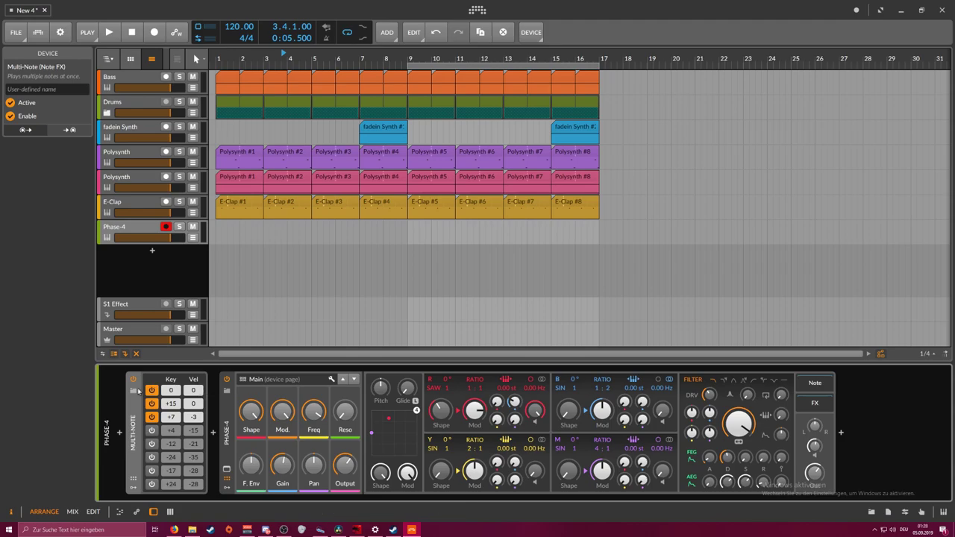
Insert a Diatonic Transposer between Multi-Note and Phase-4
click(226, 426)
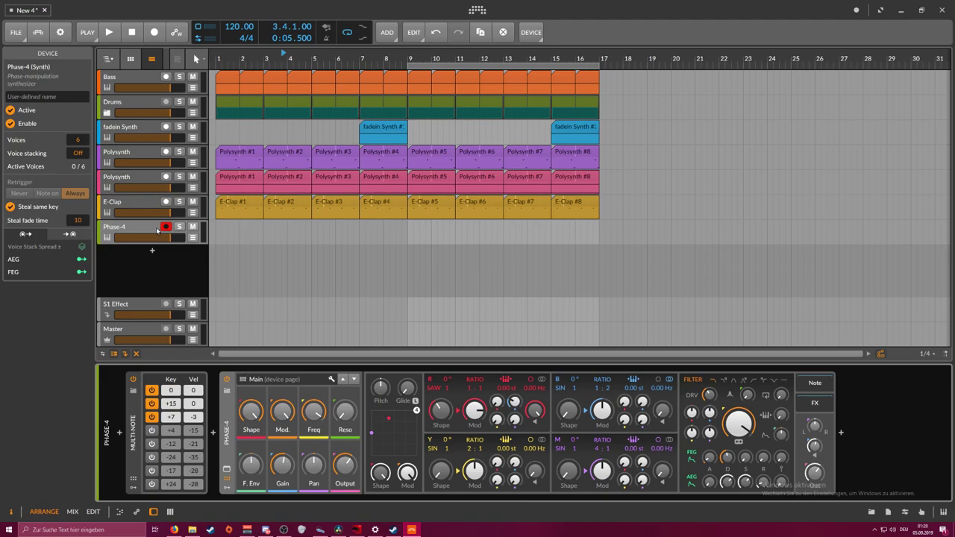
click(149, 230)
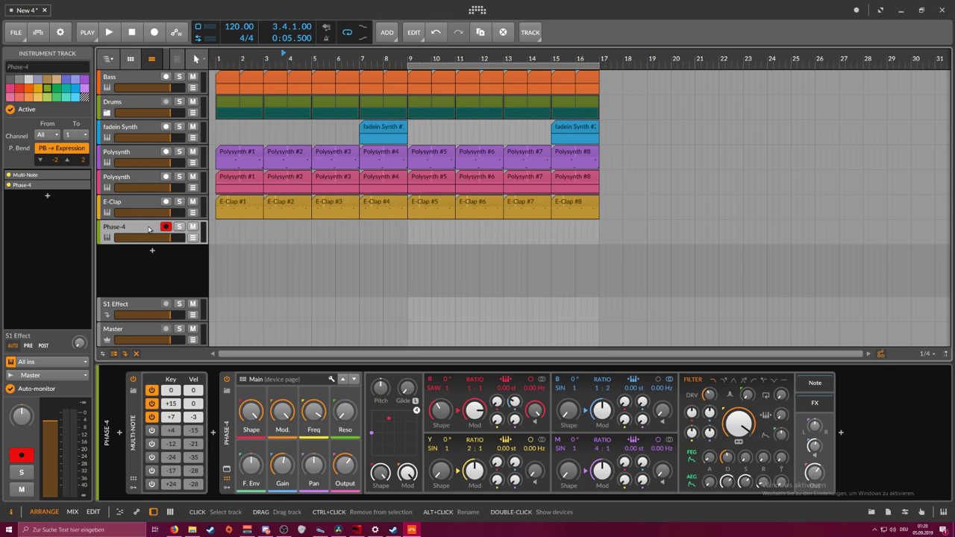
click(214, 434)
text(dia tr)
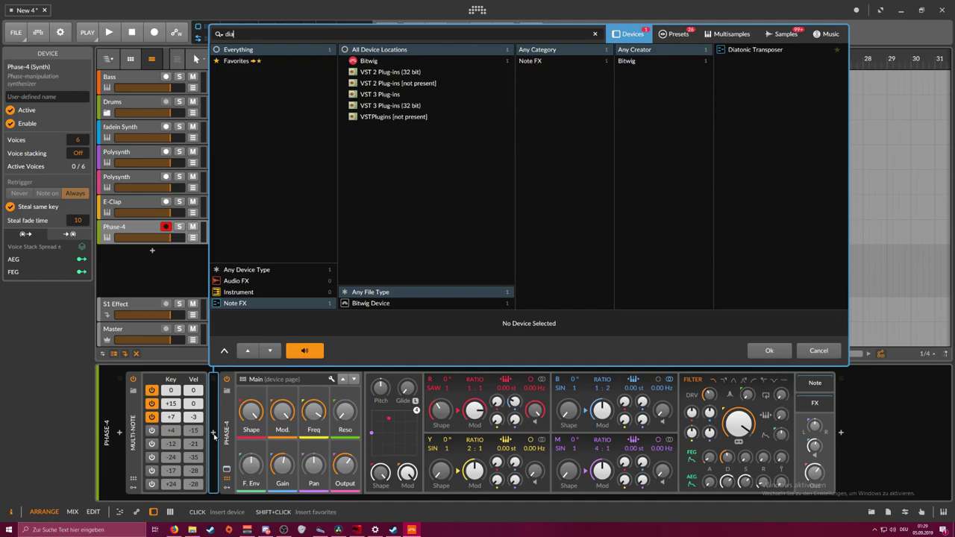
key(Return)
Insert an Arpeggiator between the Diatonic Transposer and Phase-4
click(357, 434)
text(s)
text(rp)
key(Return)
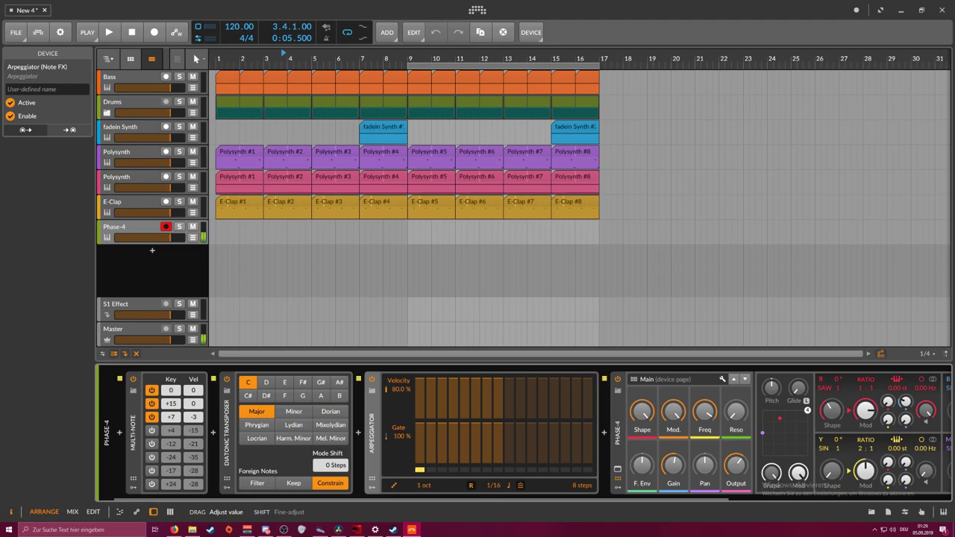
Lower Phase-4's filter frequency and output level, and reset the red oscillator's Shape and Mod amounts
scroll(438, 486, right, 5)
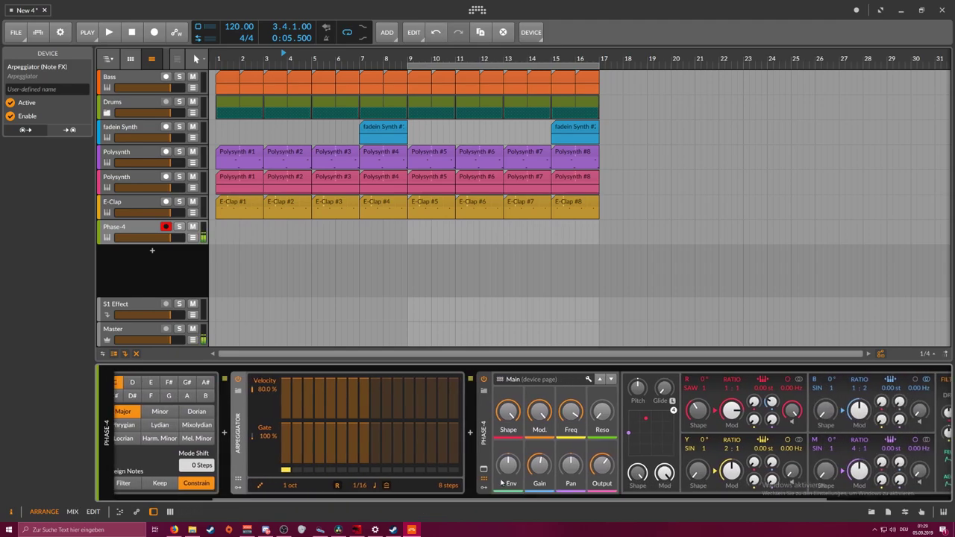
scroll(493, 496, right, 6)
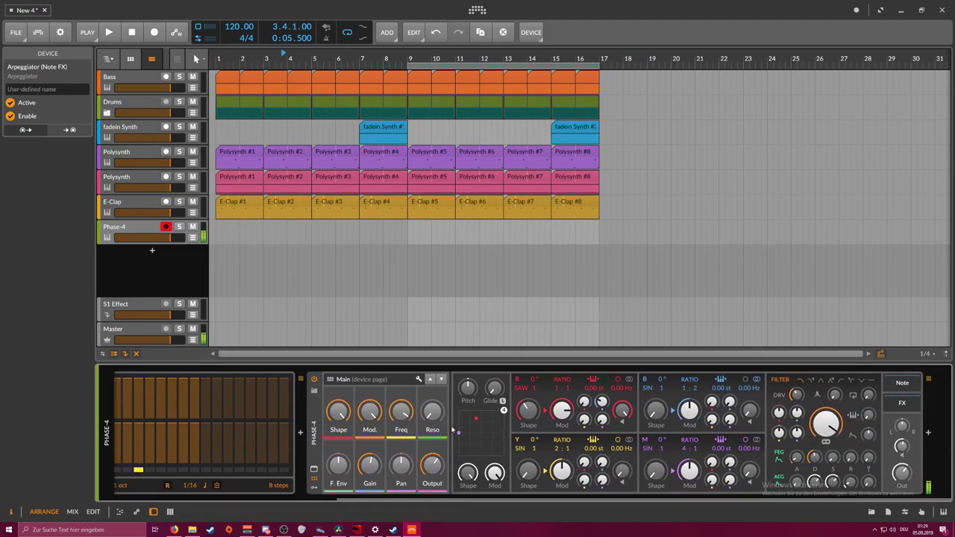
drag(826, 428, 826, 493)
drag(826, 429, 826, 373)
drag(903, 474, 902, 500)
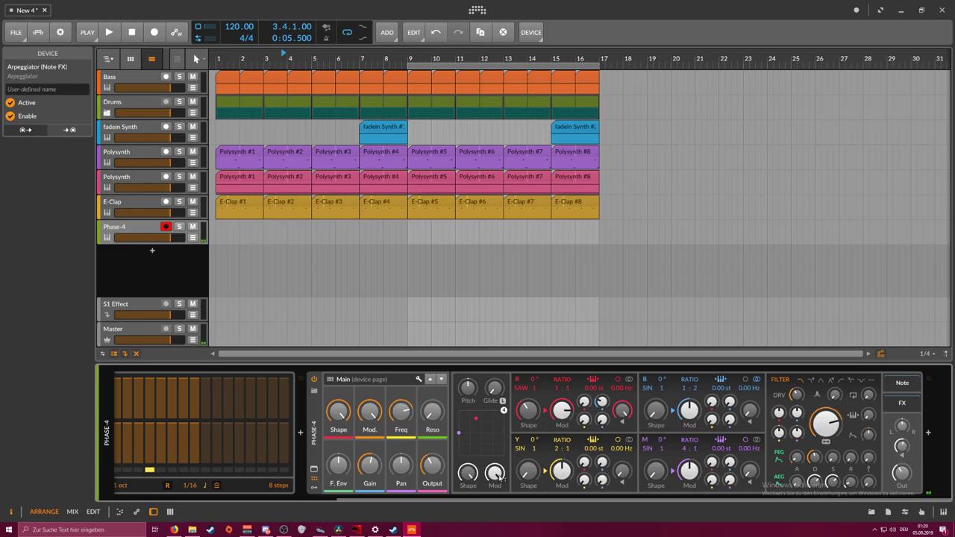
double_click(528, 411)
double_click(562, 410)
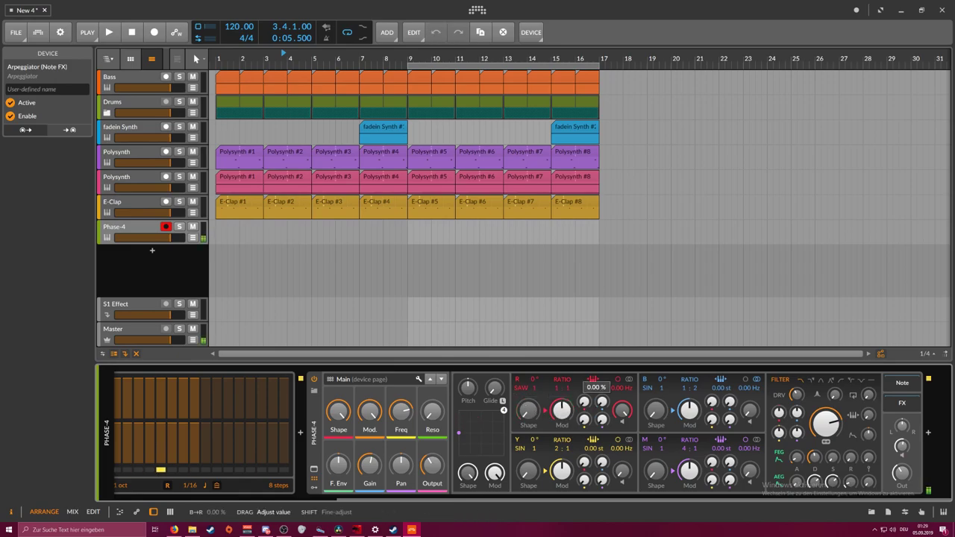
Set the Arpeggiator rate to 1/8 and collapse the Diatonic Transposer device
drag(474, 500, 374, 477)
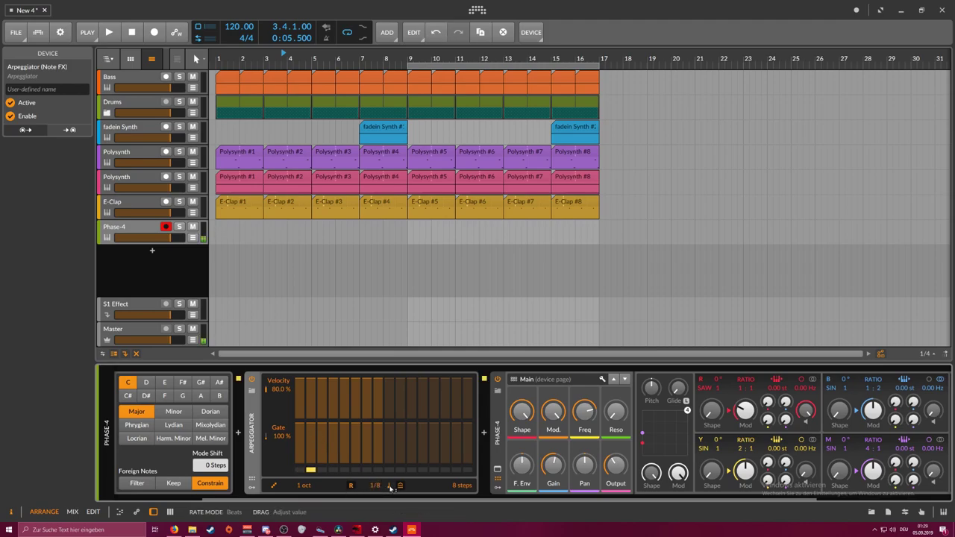
drag(362, 498, 268, 499)
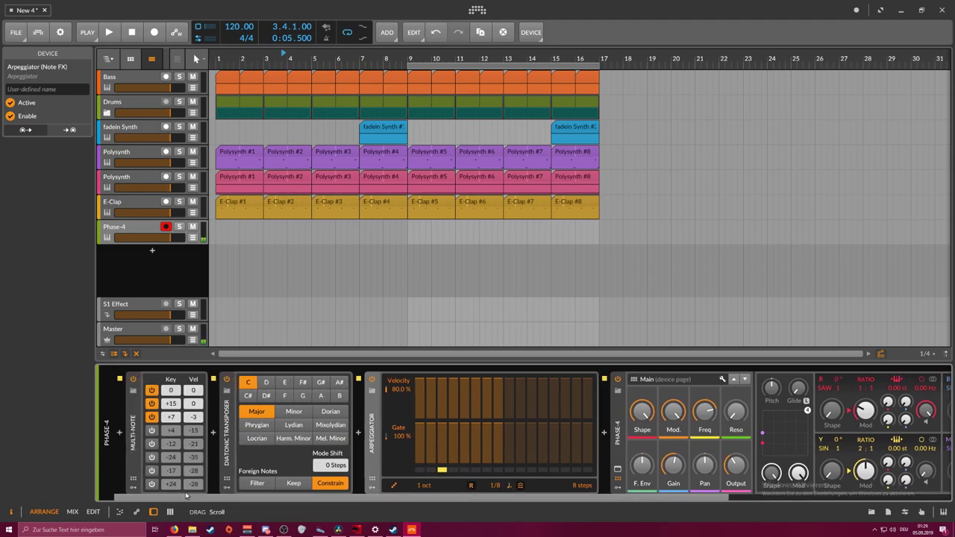
click(229, 442)
double_click(229, 442)
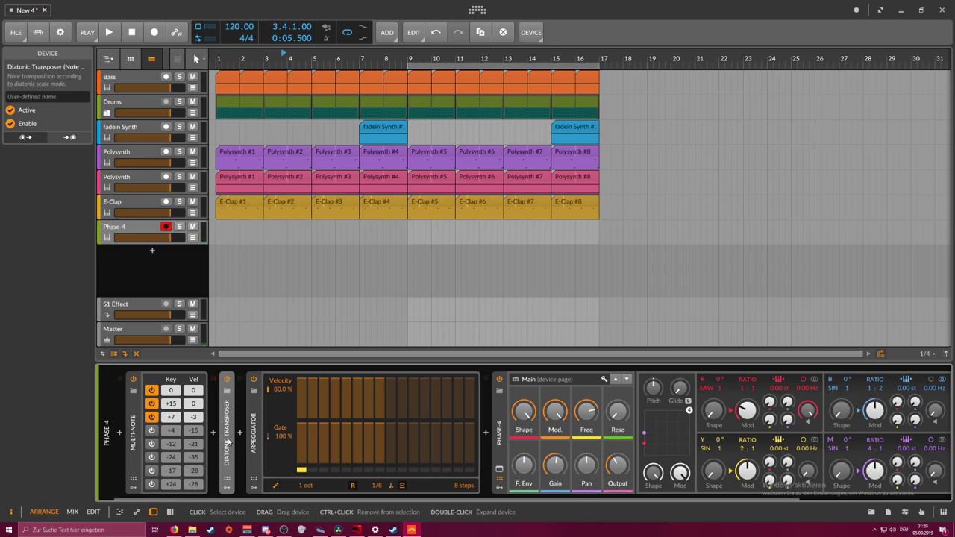
drag(523, 497, 668, 496)
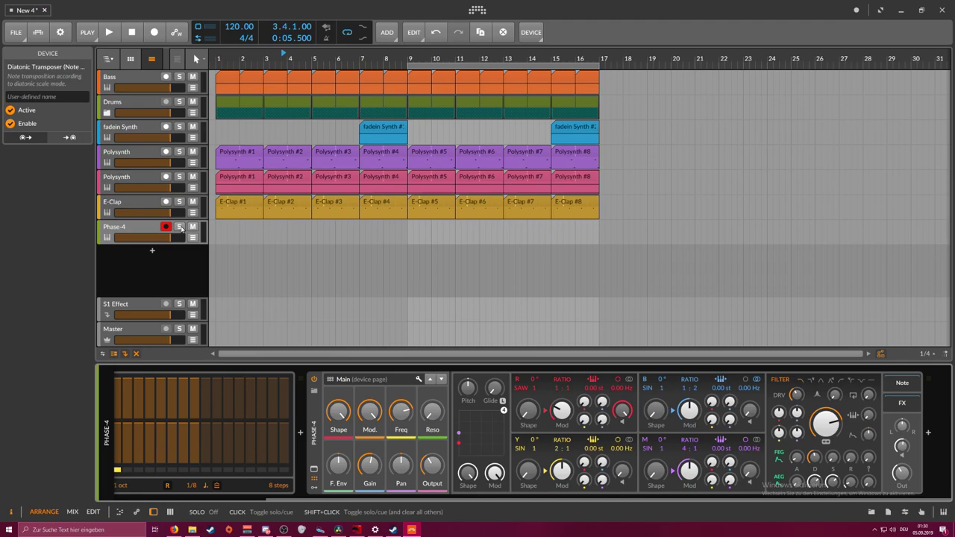
Play the arrangement from bar 9 and set the expanded Diatonic Transposer to D# Minor
key(space)
click(409, 59)
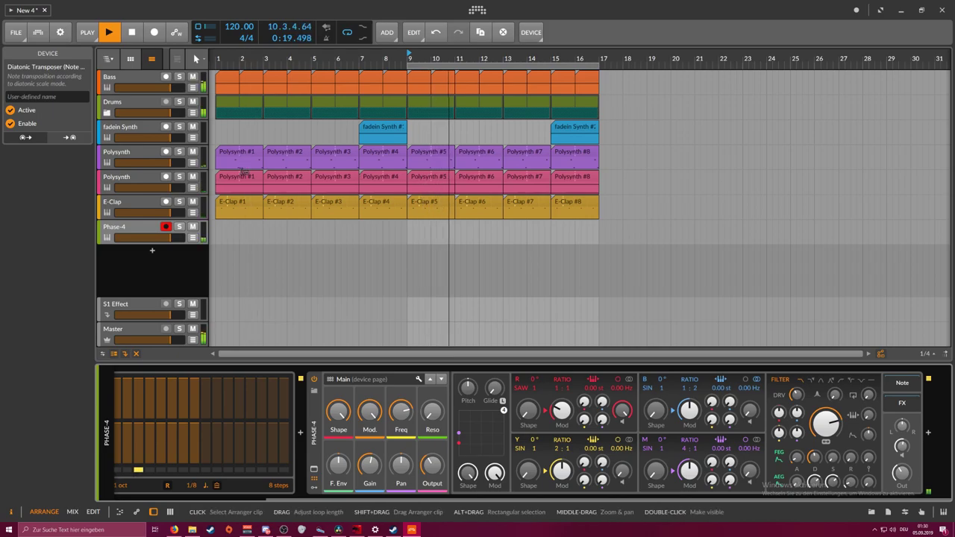
click(255, 499)
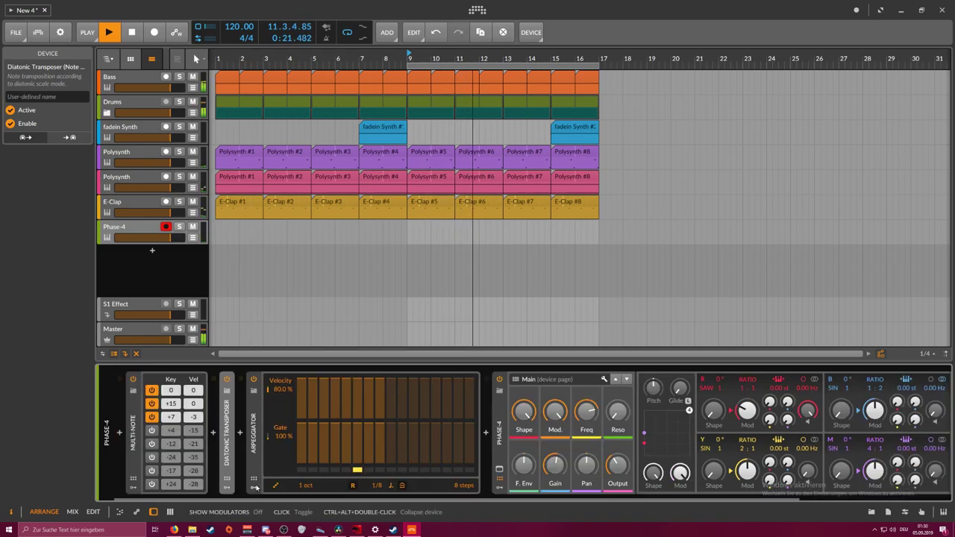
click(227, 486)
click(291, 411)
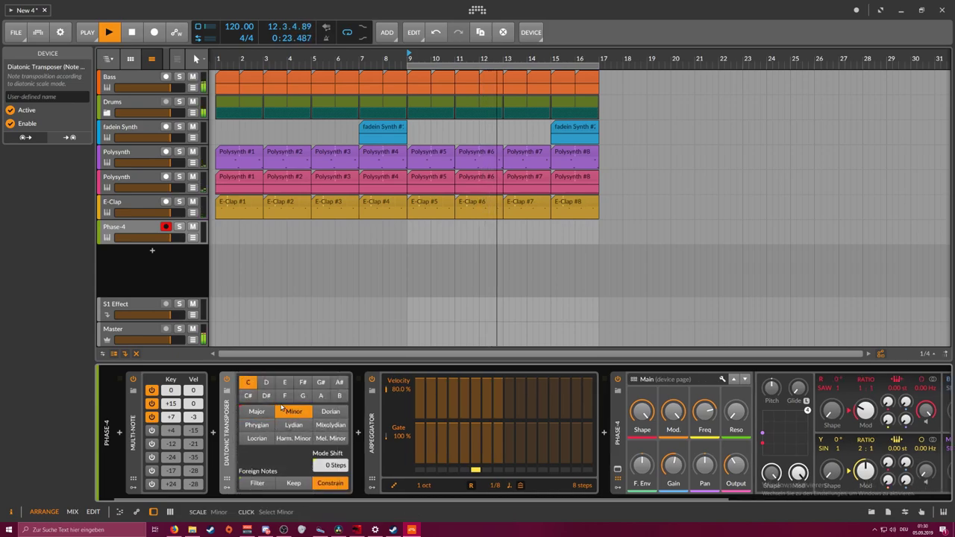
click(266, 396)
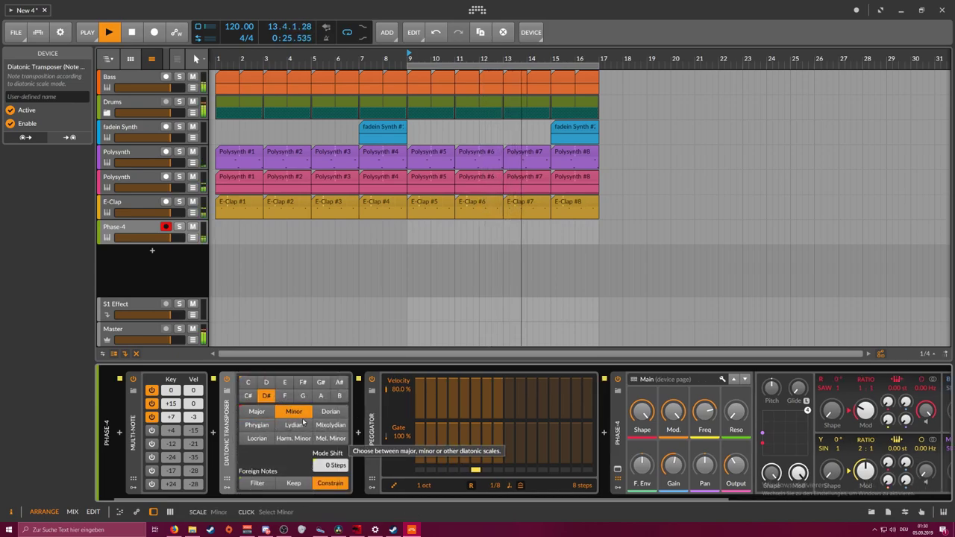
drag(324, 499, 331, 499)
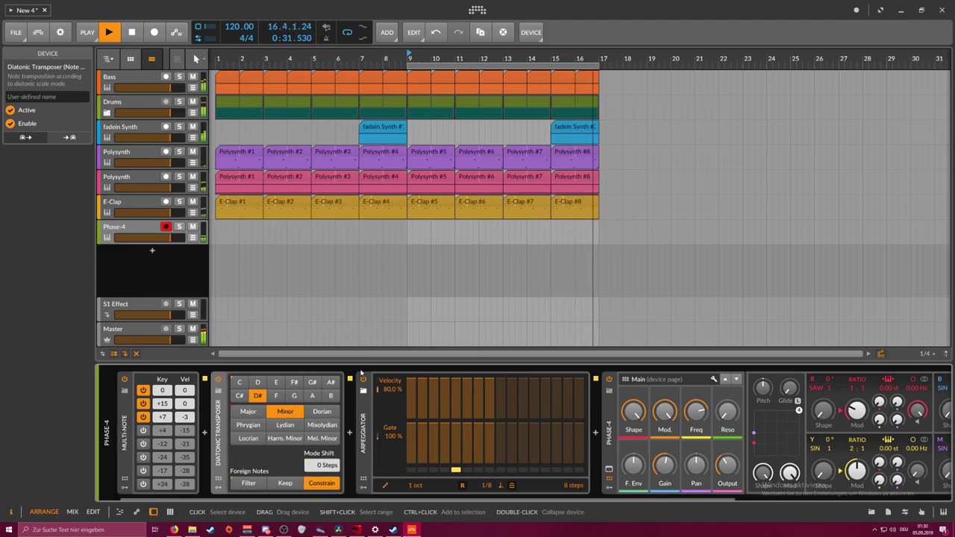
key(space)
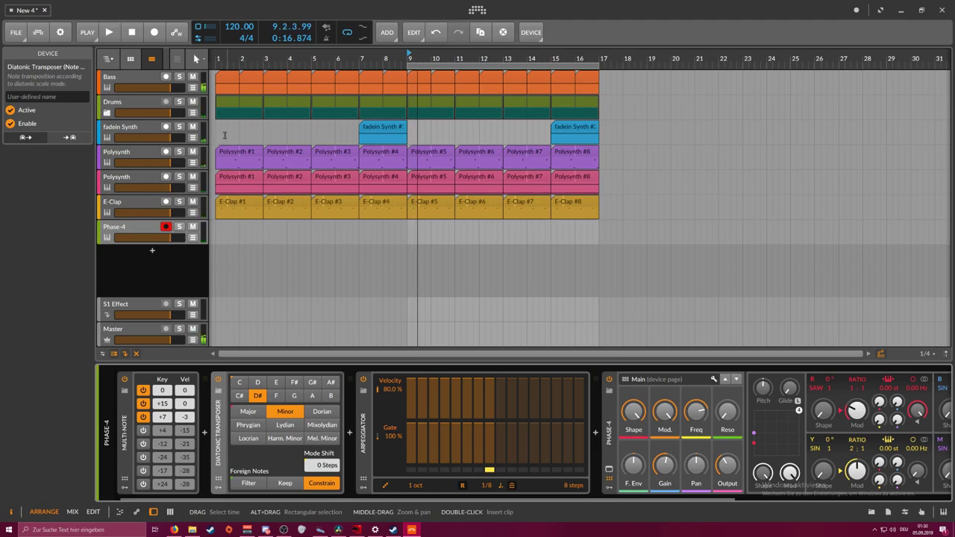
click(153, 32)
click(110, 32)
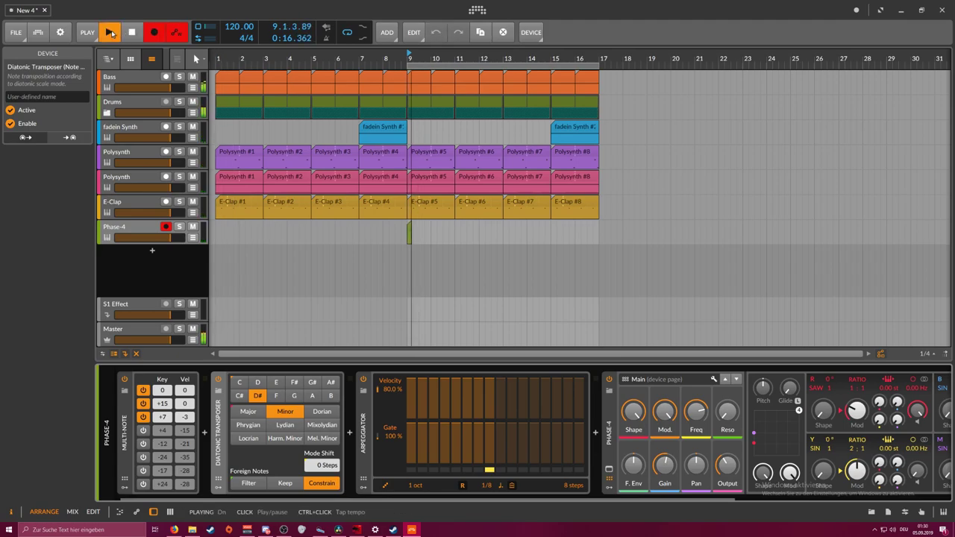
click(133, 33)
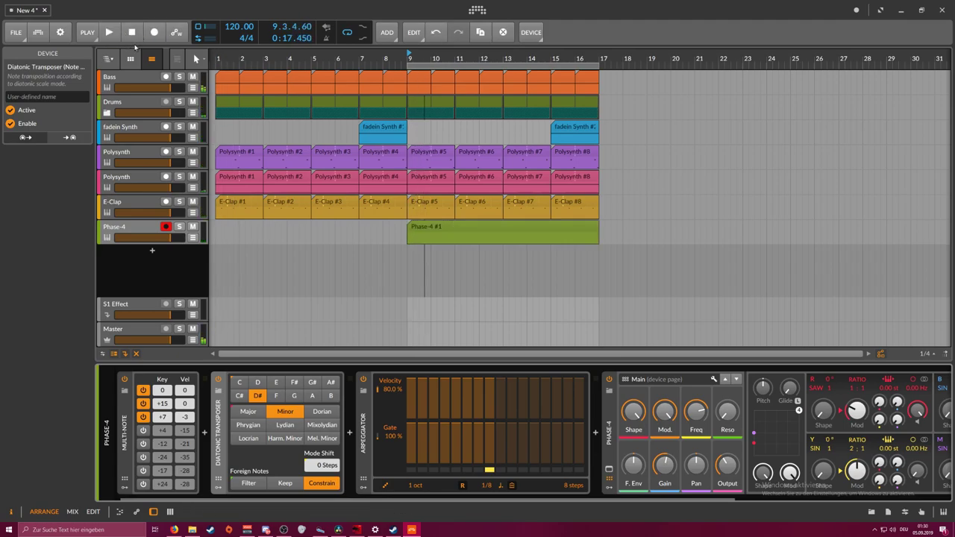
Set the recording pre-roll to 1 bar in the playback settings
click(88, 33)
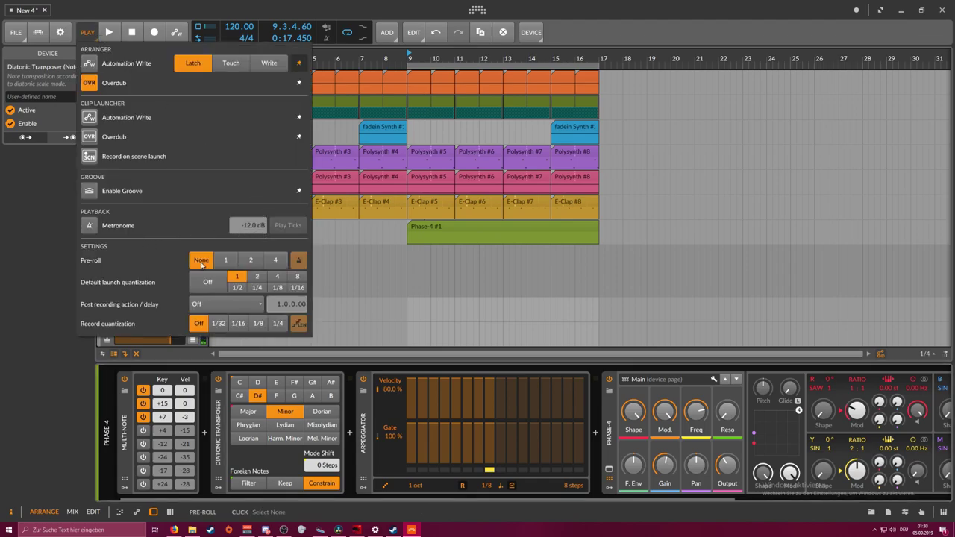
click(227, 260)
click(109, 43)
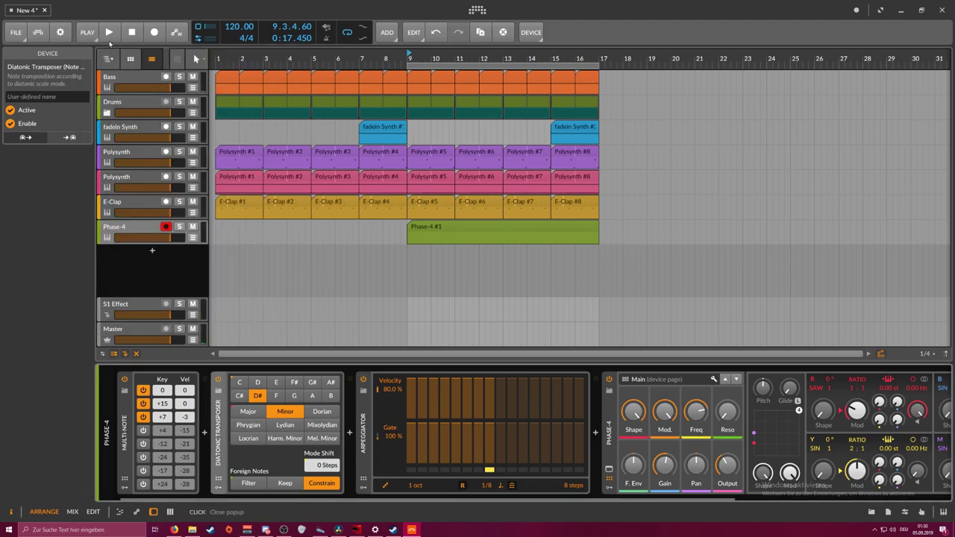
Delete the empty Phase-4 clip and record a new four-bar phrase on the track from bar 9
click(421, 231)
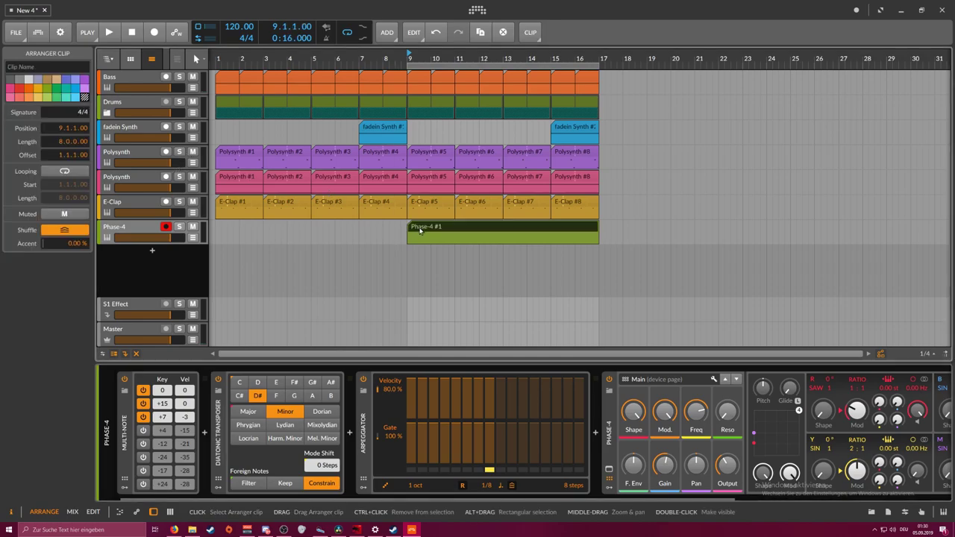
key(Delete)
click(154, 33)
click(110, 33)
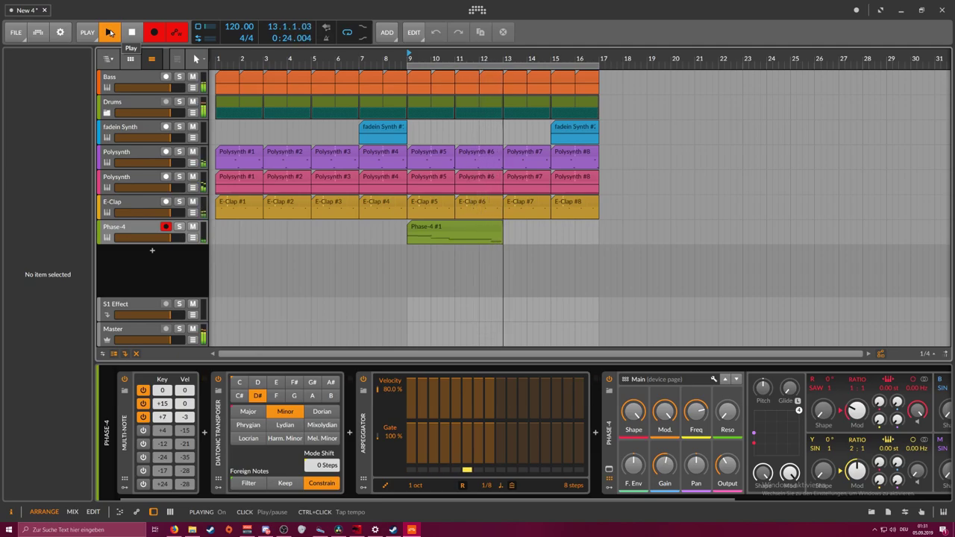
click(109, 32)
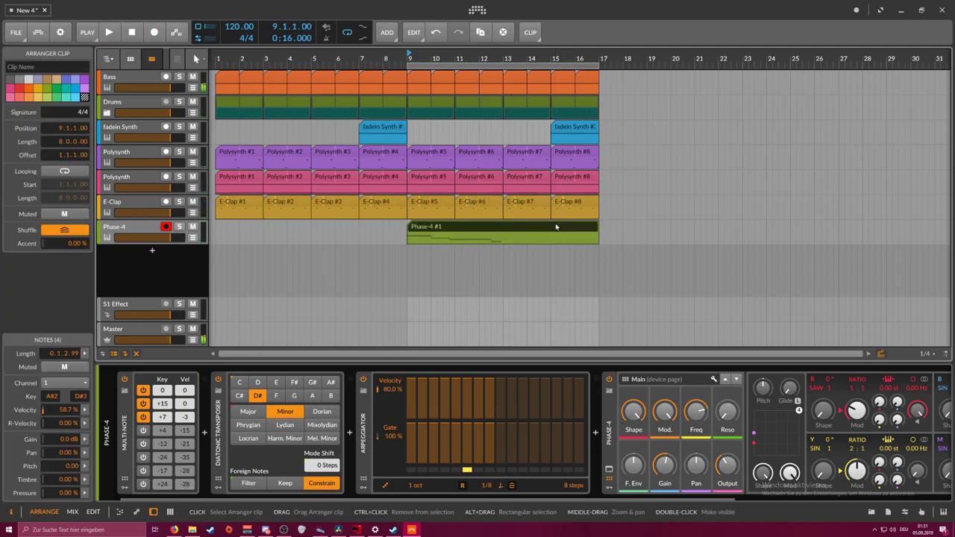
Repeat the recorded four-bar Phase-4 phrase through bar 16 and select all its notes in the note editor
mouse_move(597, 231)
mouse_down()
mouse_move(508, 232)
mouse_move(596, 237)
mouse_up()
double_click(474, 229)
click(351, 365)
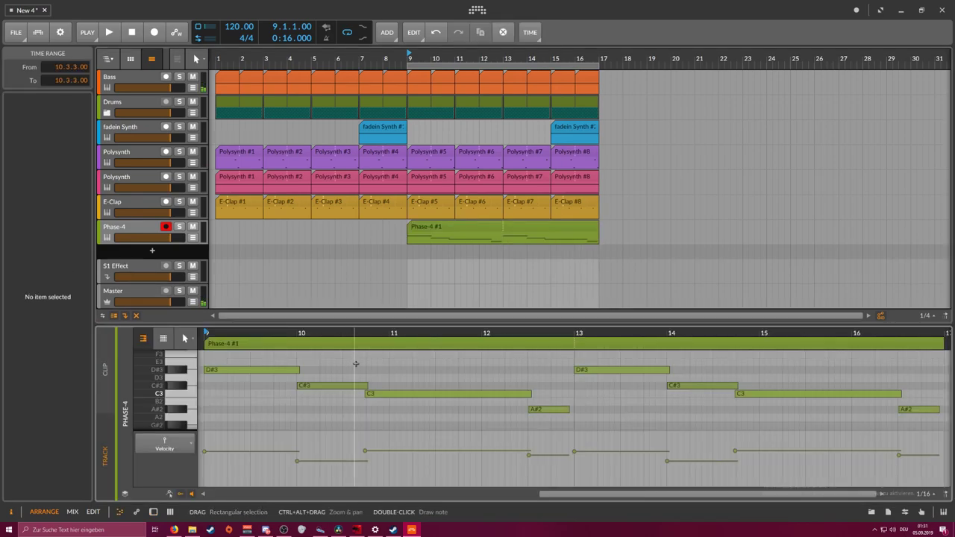
key(ctrl+a)
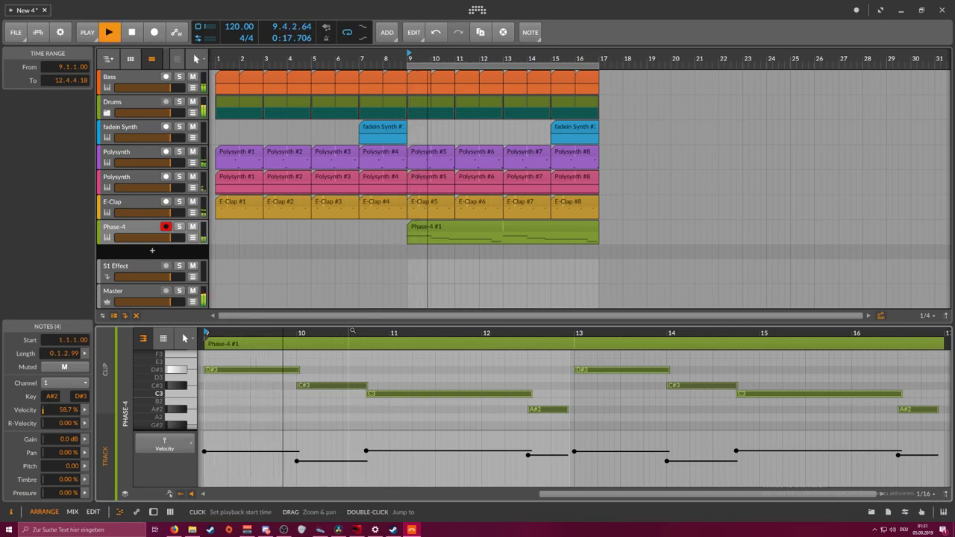
Remove the A#2 note from the Phase-4 phrase and extend the C3 note to the start of bar 13
drag(358, 333, 358, 366)
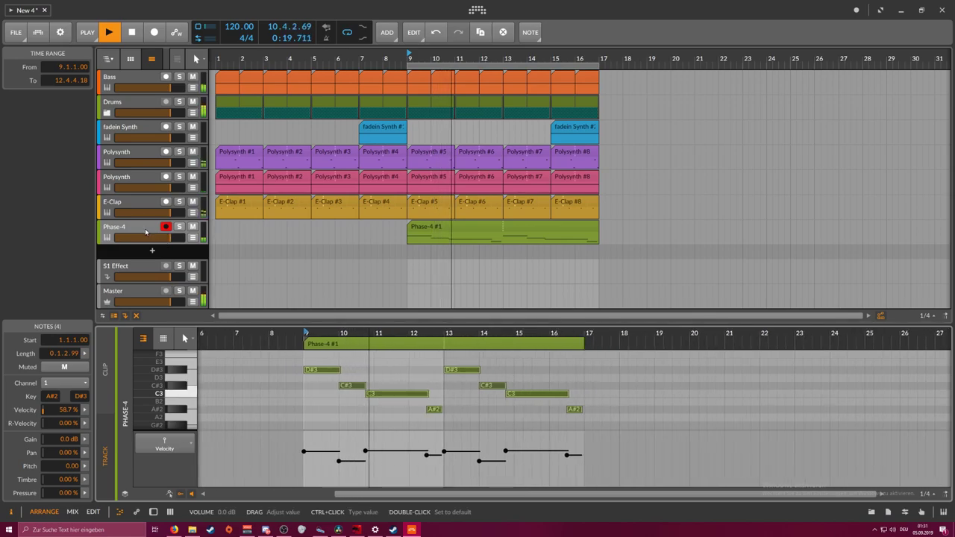
key(d)
scroll(442, 416, down, 5)
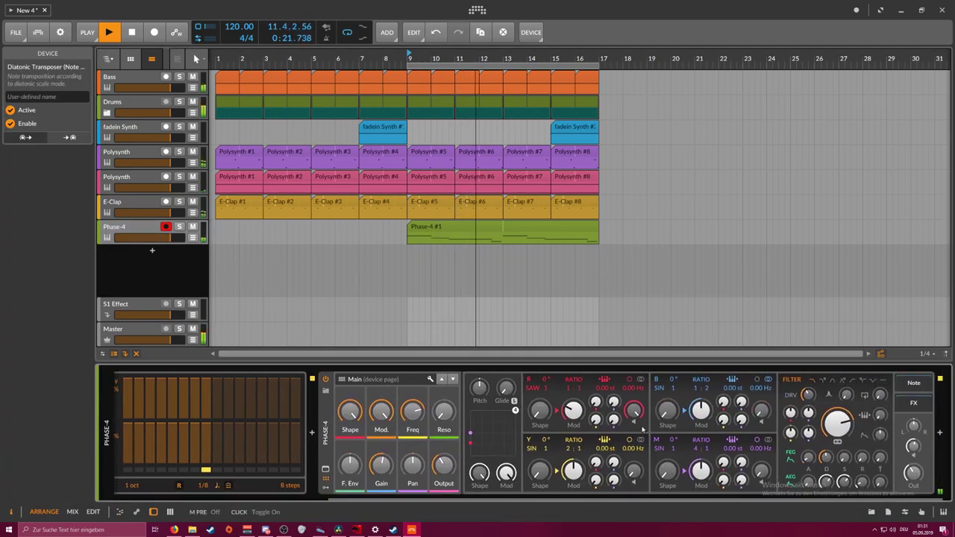
drag(704, 499, 717, 499)
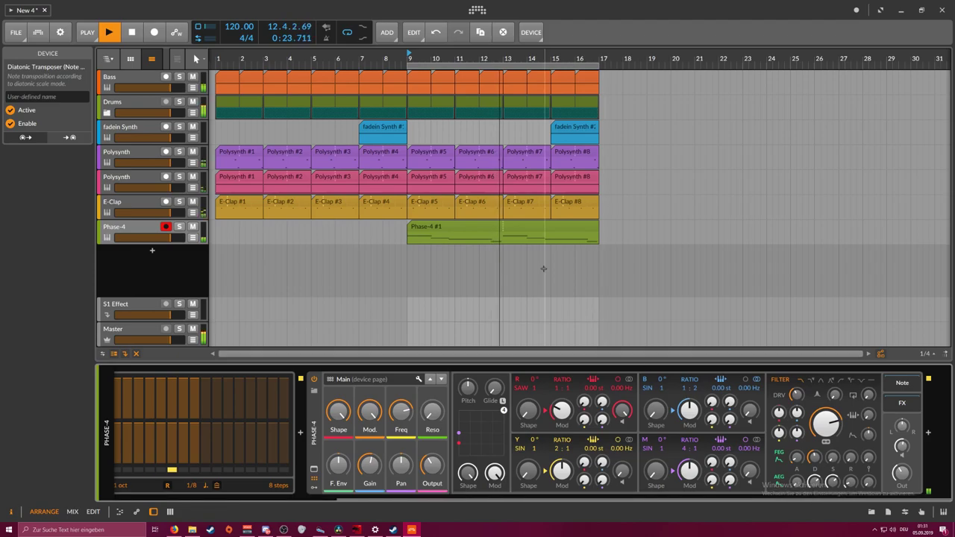
double_click(494, 229)
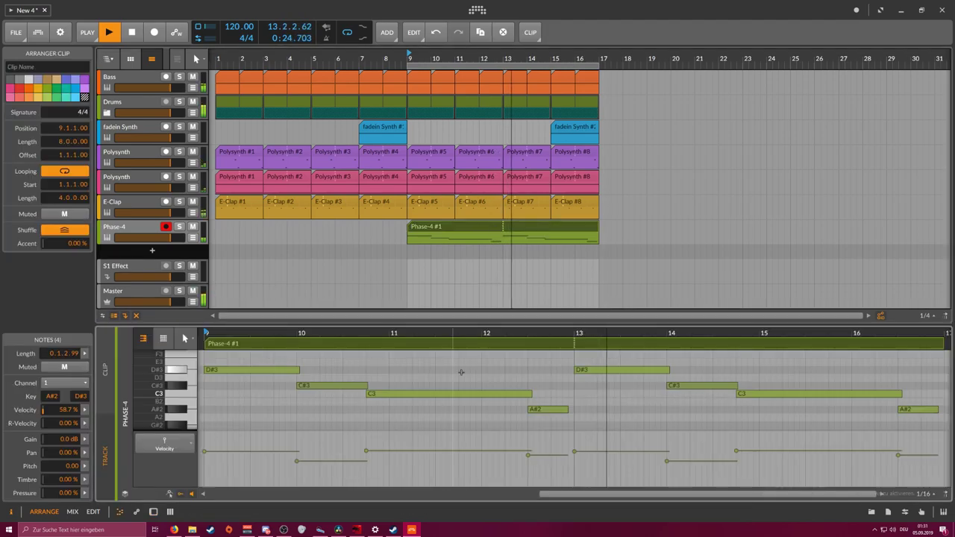
click(549, 427)
drag(531, 394, 574, 394)
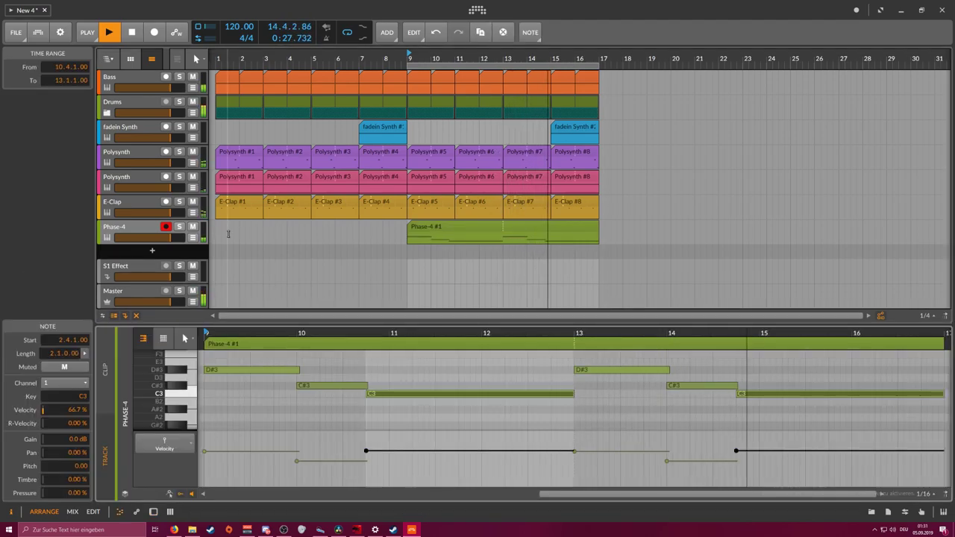
Set the Phase-4 track's Arpeggiator pattern to downward and play the arrangement from bar 9
click(150, 230)
key(d)
drag(637, 499, 802, 494)
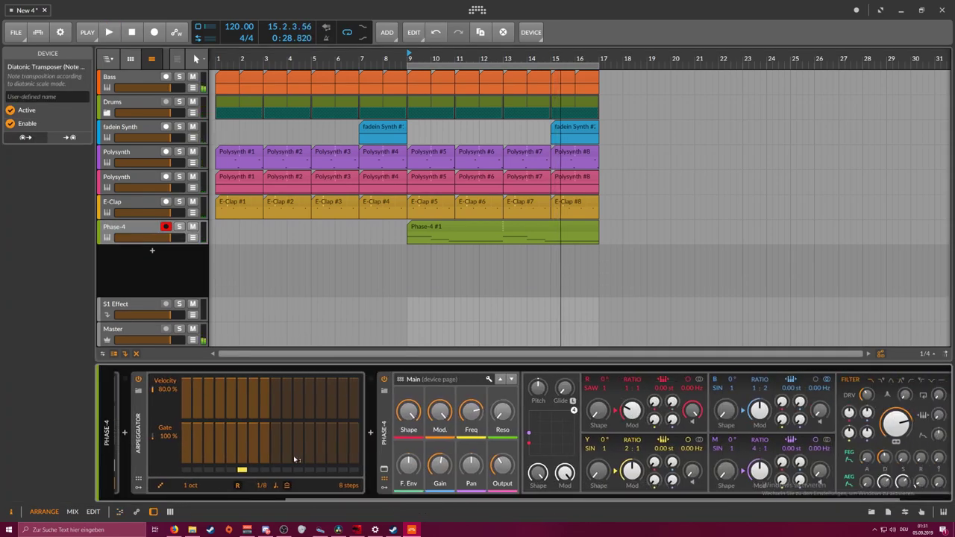
scroll(269, 488, down, 1)
key(space)
key(space)
drag(270, 488, 269, 476)
key(space)
key(space)
drag(163, 487, 162, 495)
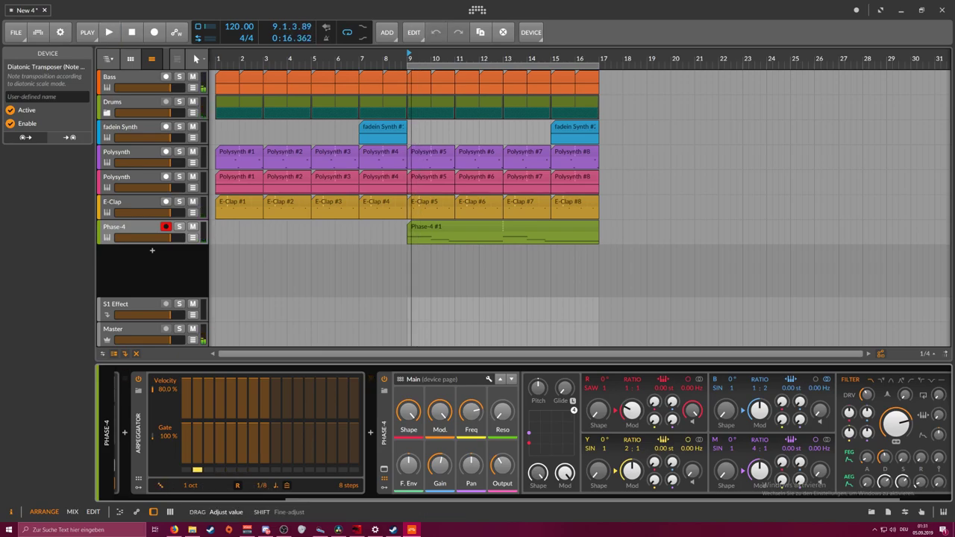
key(space)
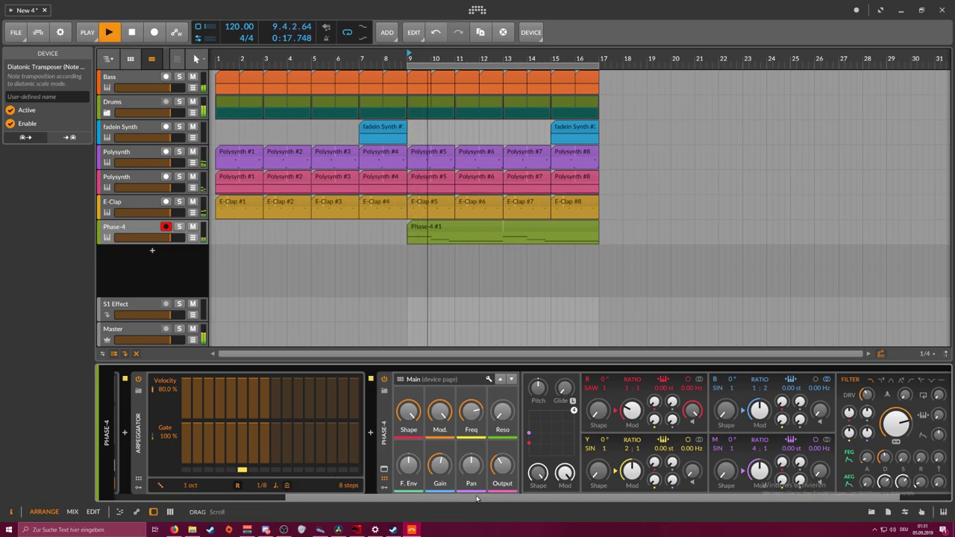
Modulate the red oscillator's Shape and its B→R amount with the FEG envelope in the Phase-4 synth
scroll(477, 499, right, 2)
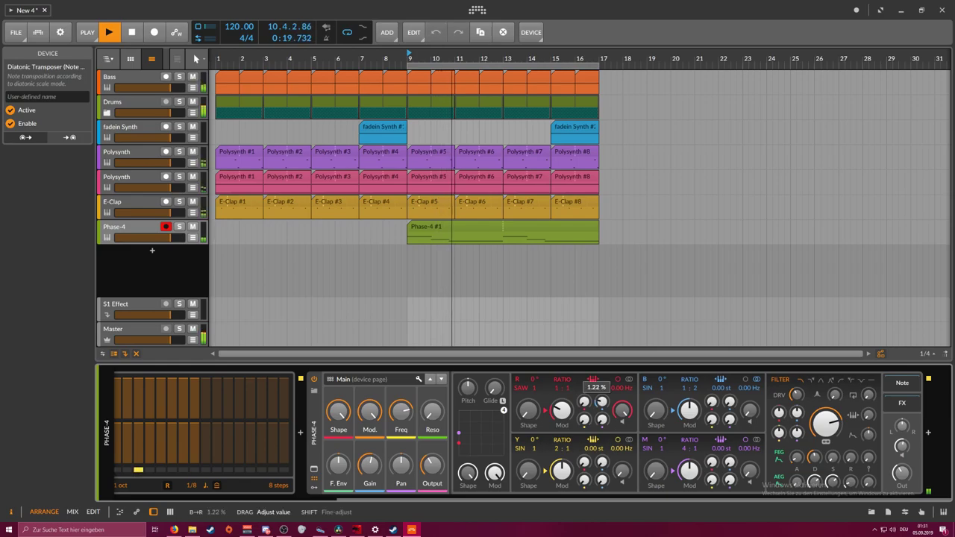
drag(790, 461, 528, 381)
double_click(561, 410)
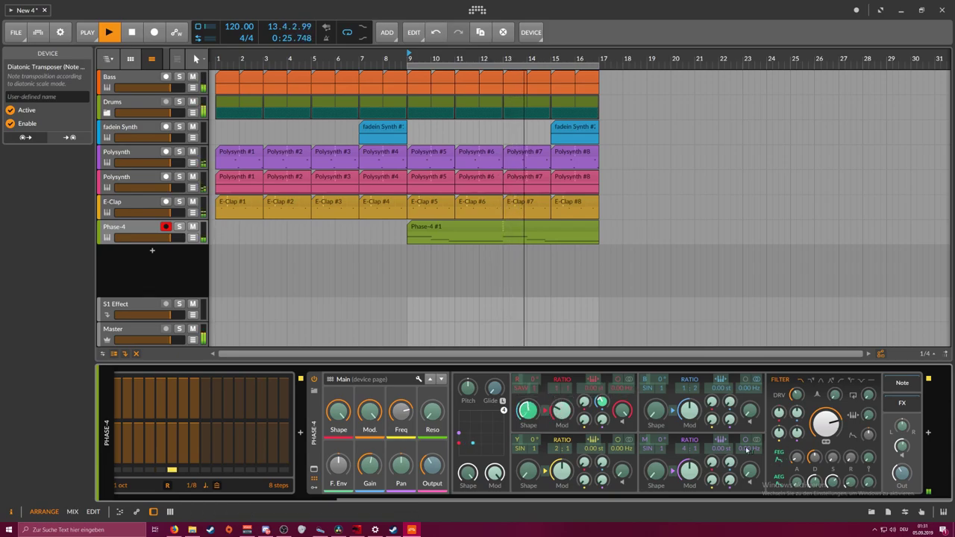
click(779, 456)
Raise the red oscillator's Mod to maximum, adjust its B→R amount and set the blue oscillator's waveform to SAW
drag(565, 412, 565, 351)
drag(602, 402, 601, 387)
drag(695, 389, 649, 382)
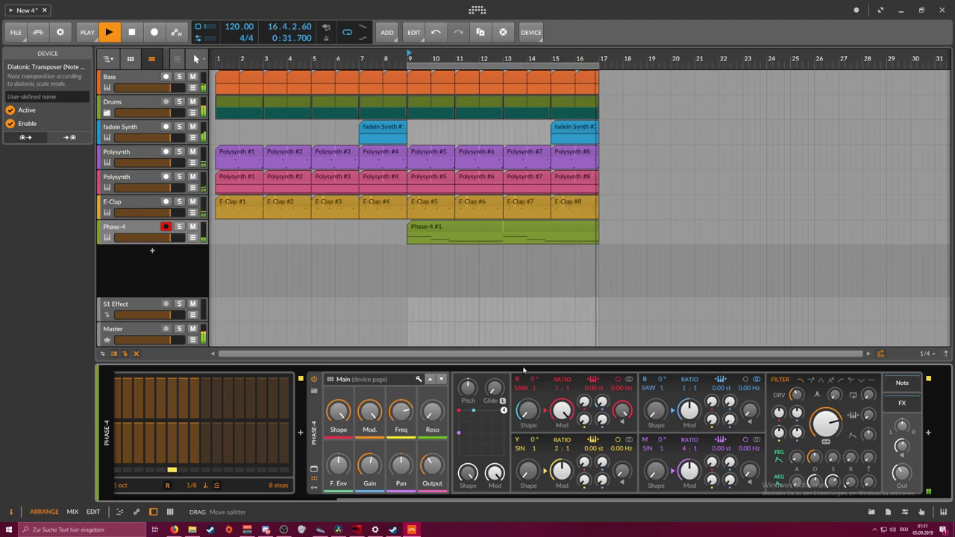
Solo the Phase-4 track and modulate the blue oscillator's Shape with the FEG envelope, with its ratio set to 1:1
click(179, 227)
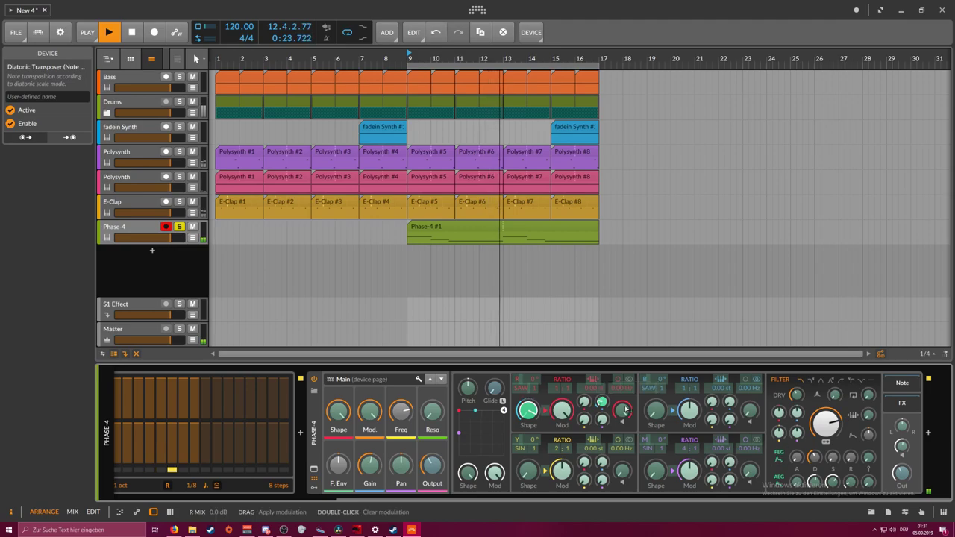
drag(656, 410, 655, 379)
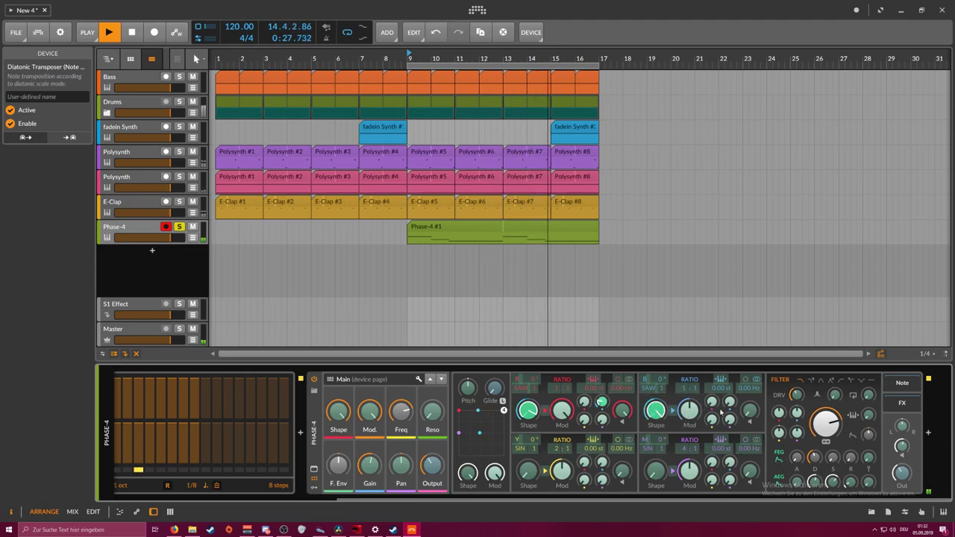
click(779, 459)
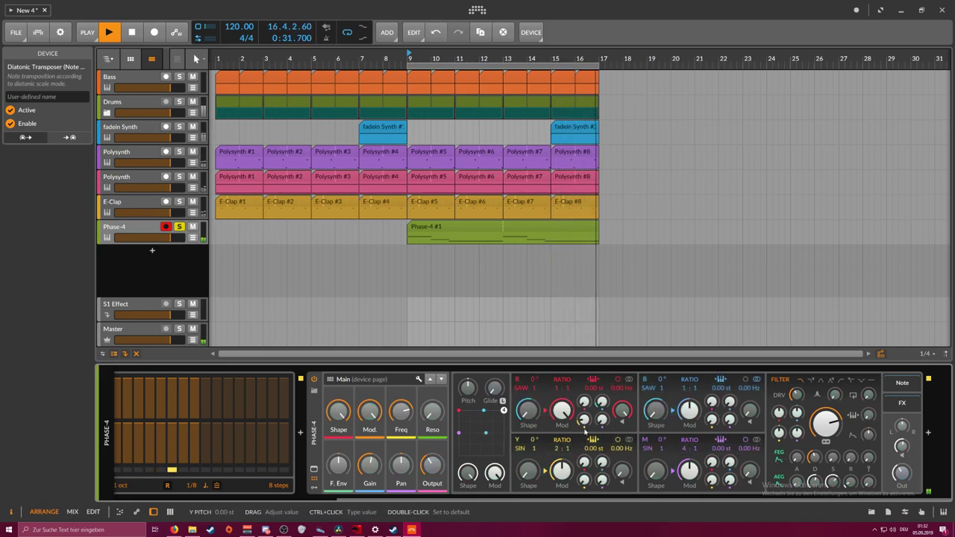
Modulate the red oscillator's yellow input amount with the FEG envelope
mouse_move(583, 418)
mouse_down()
mouse_move(583, 428)
mouse_move(584, 400)
mouse_up()
click(780, 457)
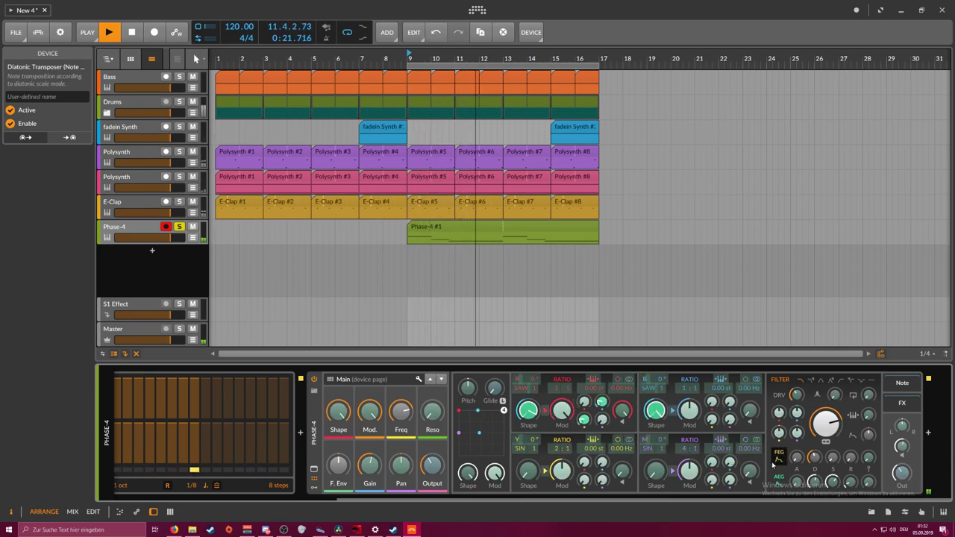
click(780, 457)
Set the AEG decay of the Phase-4 synth to 1.13 s and listen to it from bar 9
key(space)
click(819, 483)
key(space)
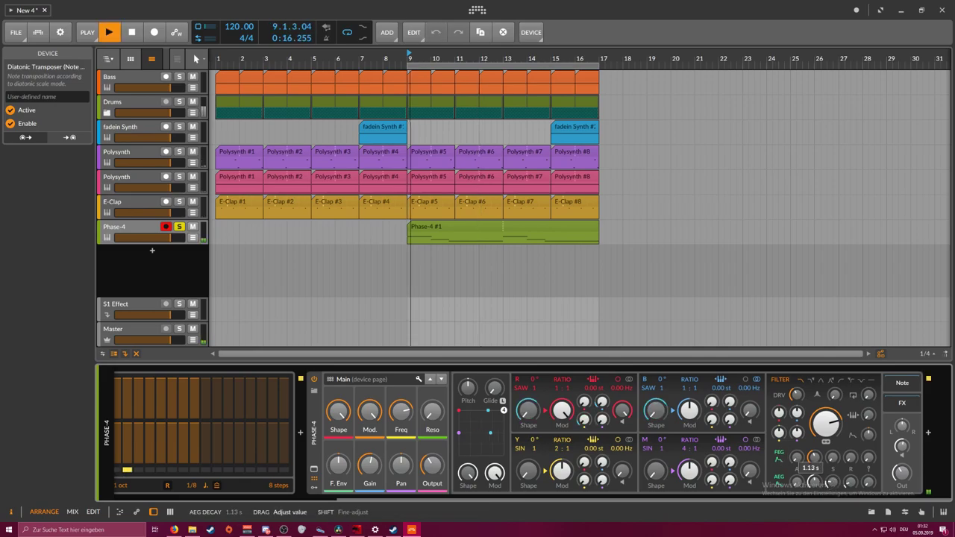
key(space)
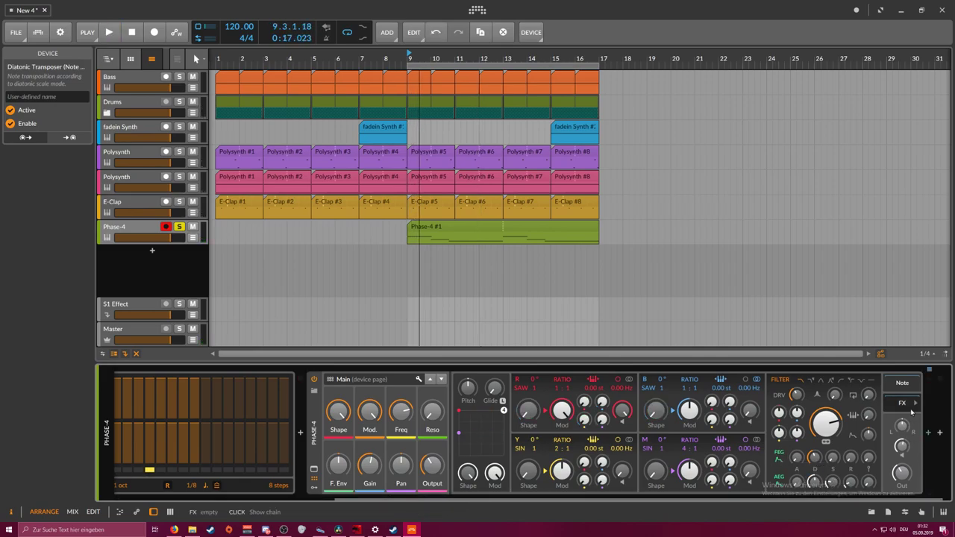
Add a Delay-2 to the Phase-4 synth's FX chain and set its mix to 24 %
click(928, 433)
text(delay)
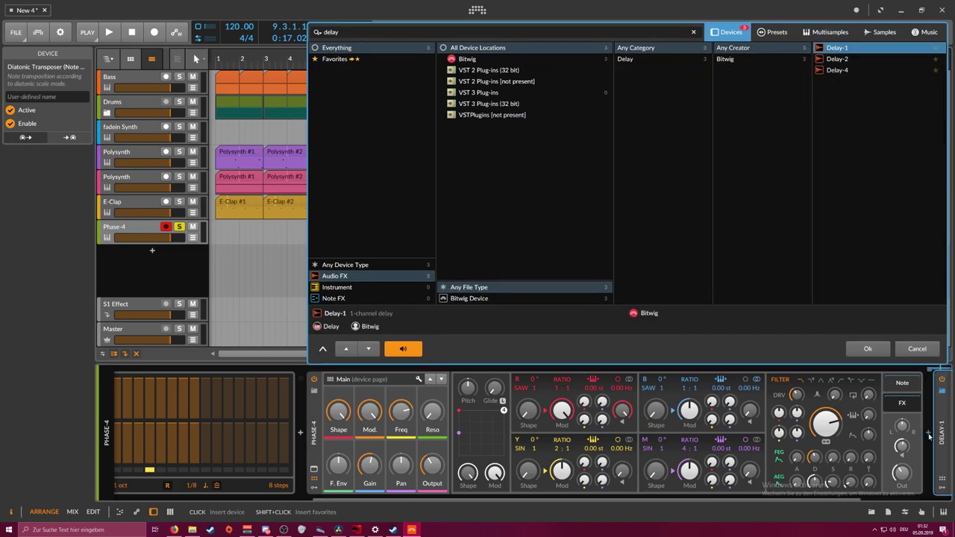
key(Down)
key(Return)
key(space)
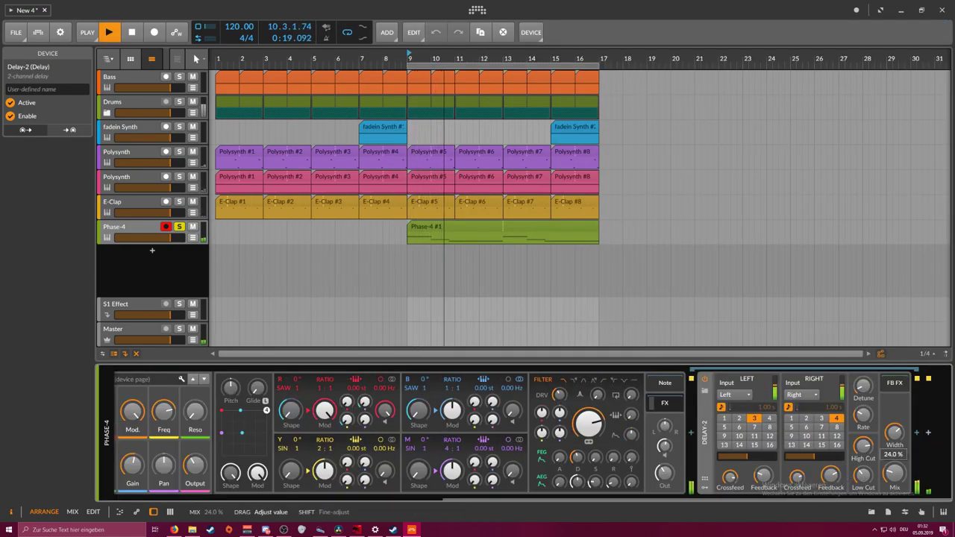
Add a Hall Reverb after the Delay-2, with size 198 % and mix 21.7 %
key(space)
click(927, 433)
text(reve)
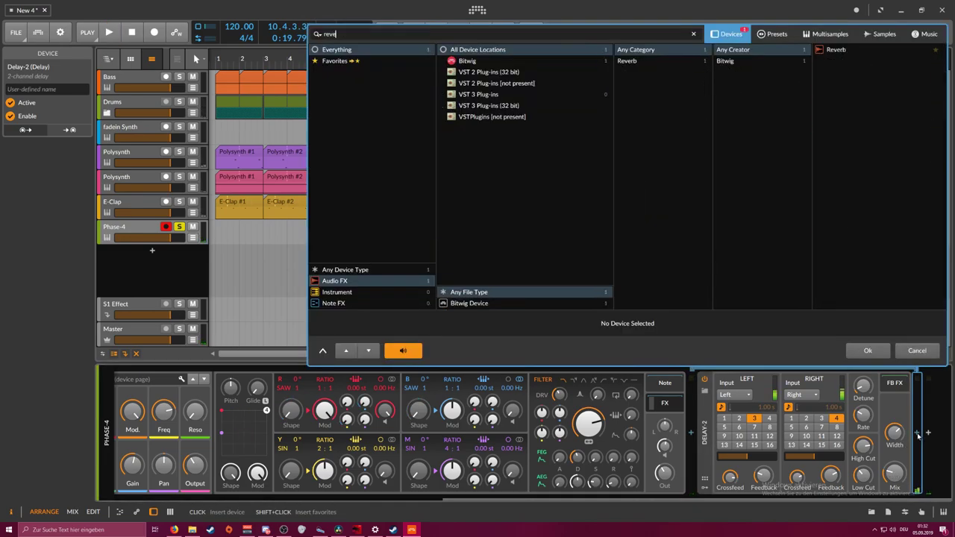
key(Down)
key(Return)
key(space)
drag(683, 421, 689, 423)
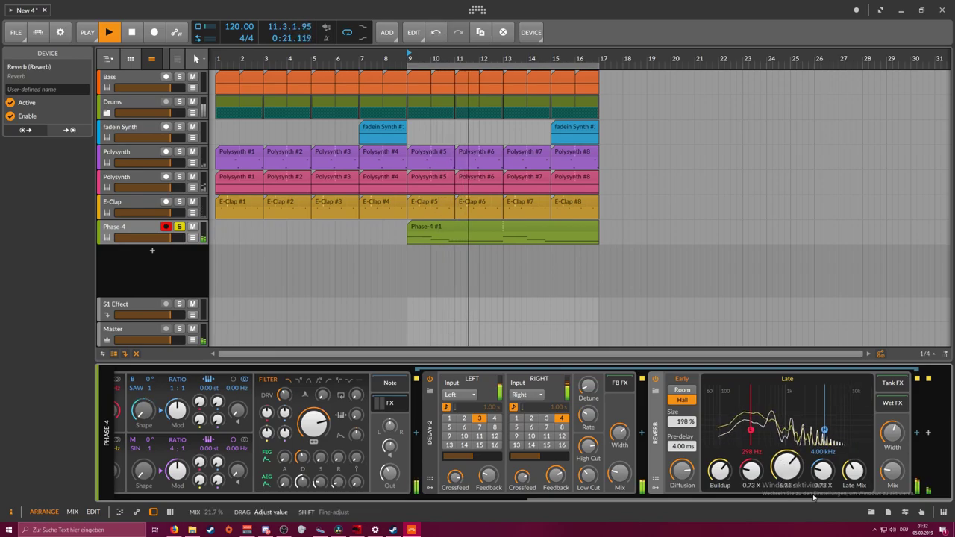
Unsolo the Phase-4 track and play all tracks together from bar 9
drag(697, 500, 409, 491)
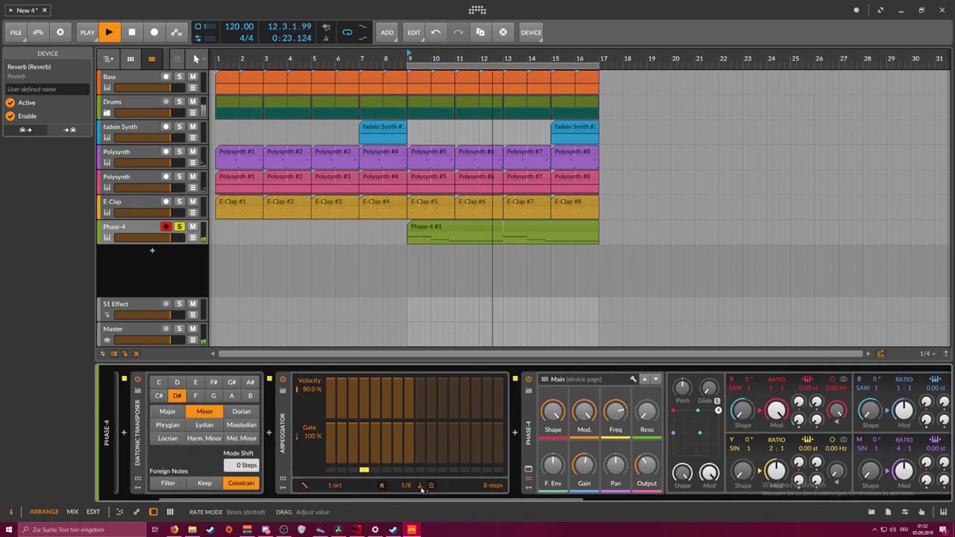
key(space)
click(180, 226)
key(space)
click(143, 233)
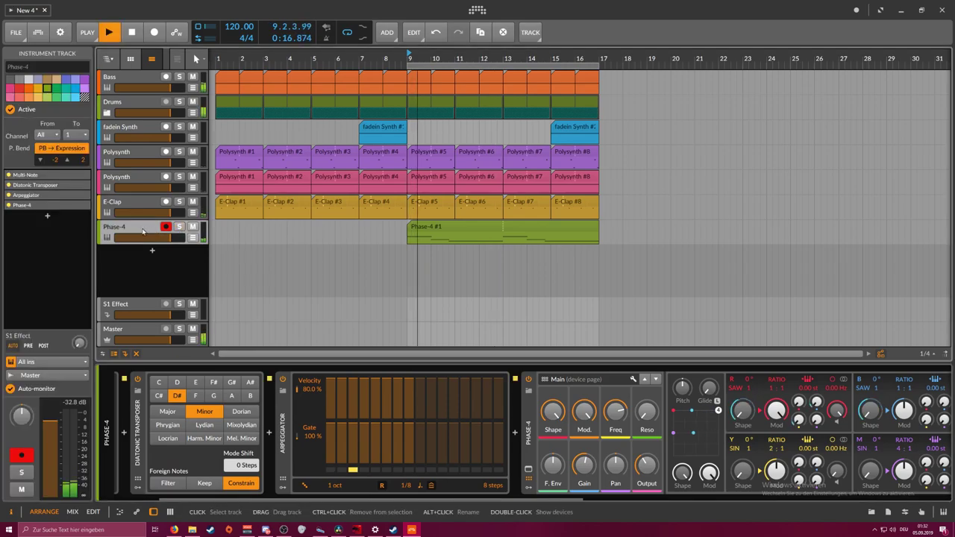
key(space)
mouse_move(142, 229)
mouse_down()
mouse_move(133, 124)
mouse_move(130, 226)
mouse_up()
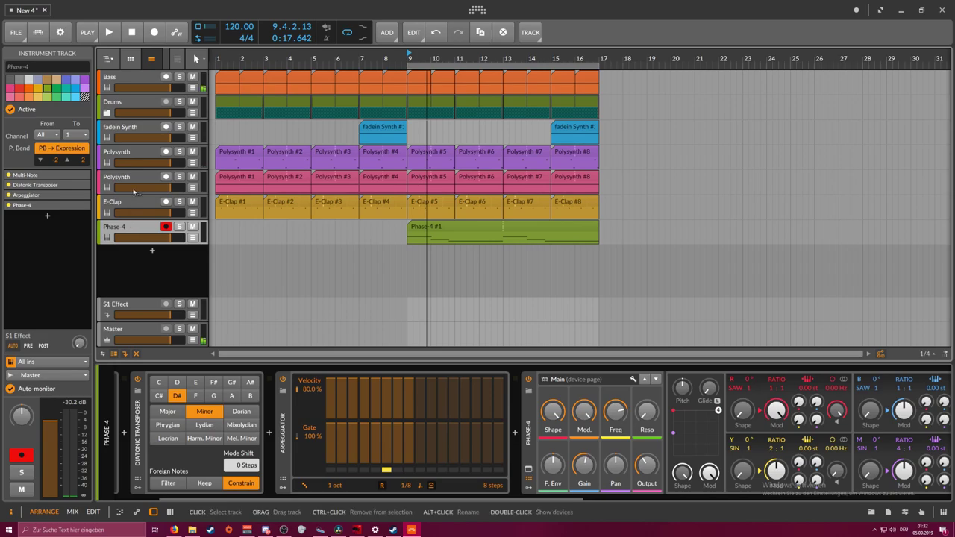
Listen to the purple Polysynth track in solo and review the device chains of the fadein Synth and Bass tracks
click(129, 152)
click(179, 153)
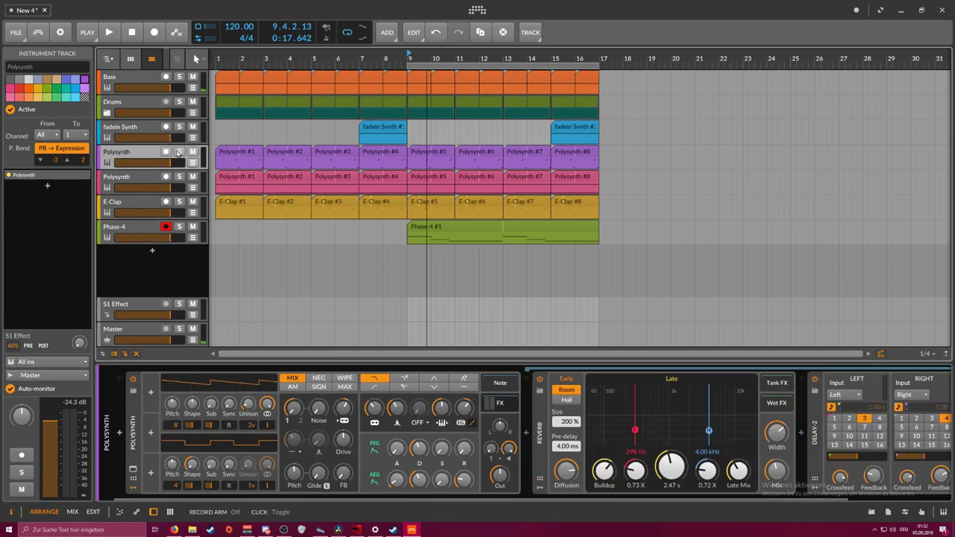
key(space)
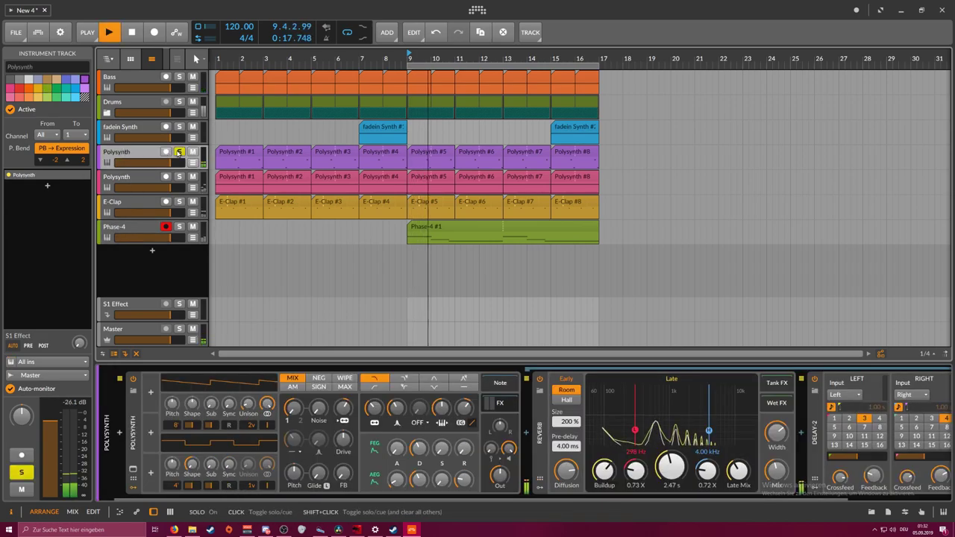
click(178, 152)
click(144, 130)
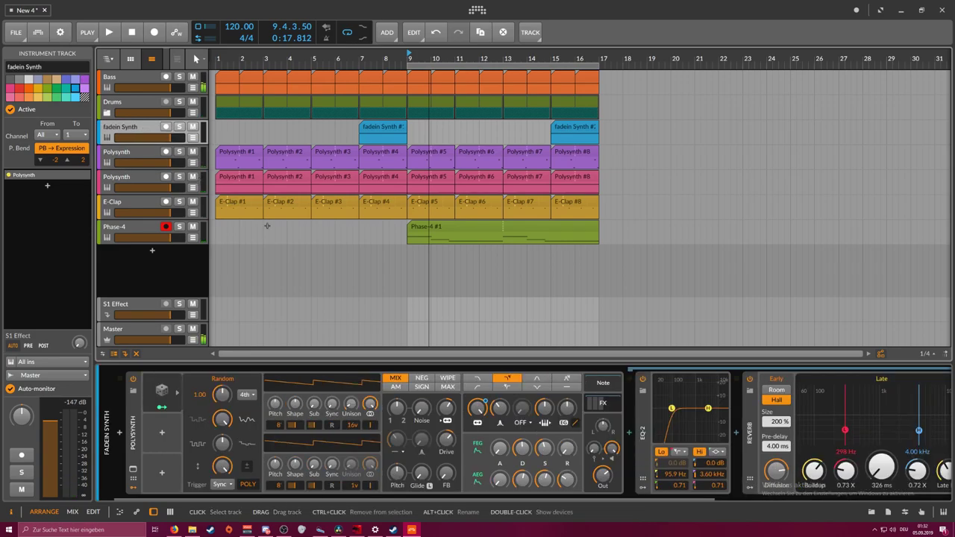
click(588, 408)
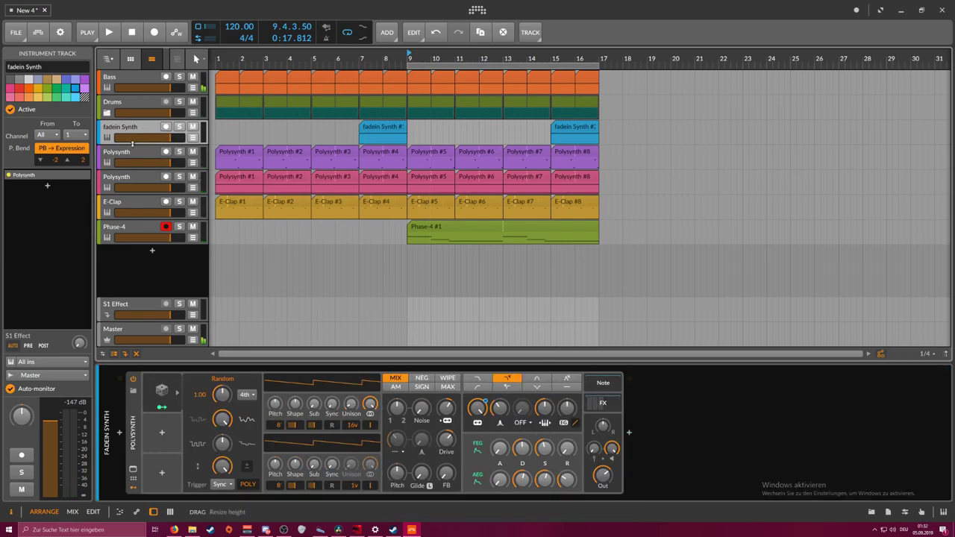
click(130, 79)
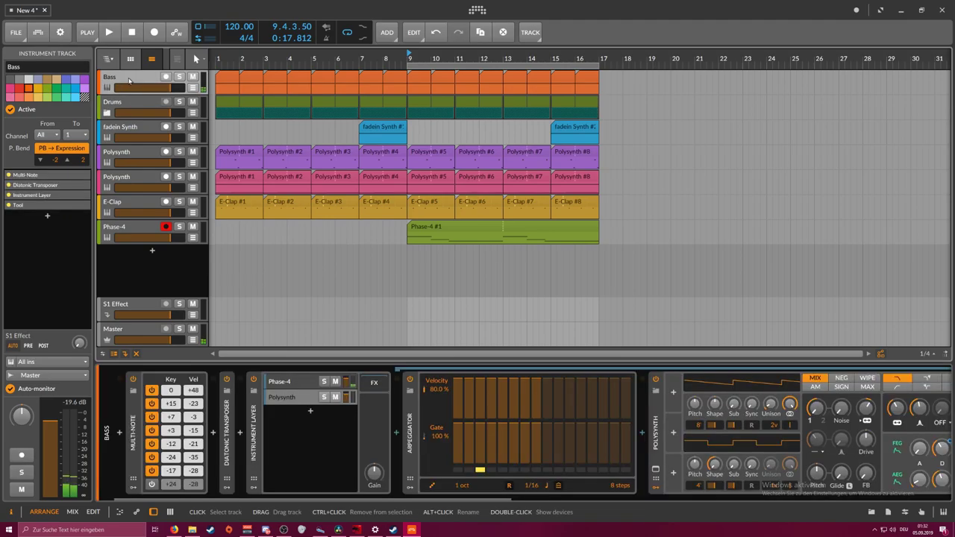
click(126, 126)
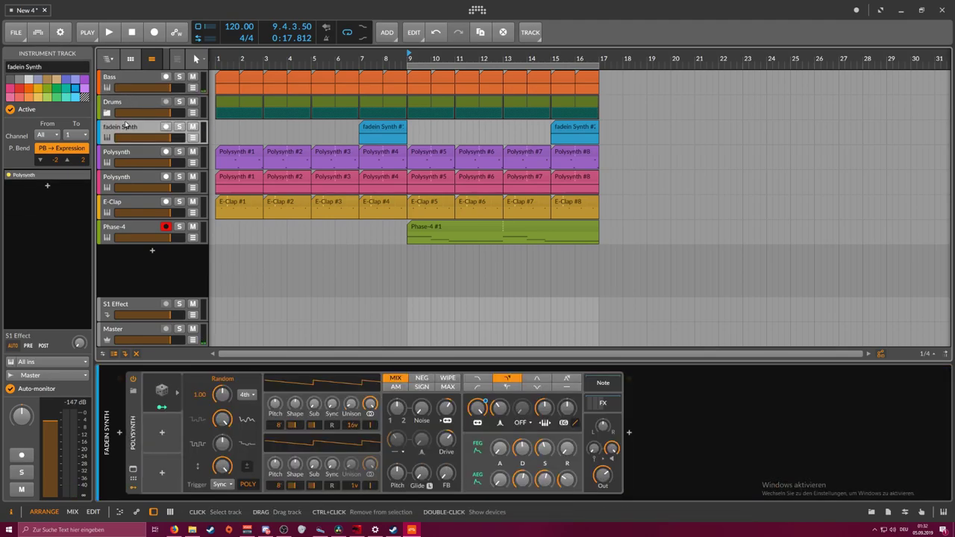
Move the E-Clap track into the Drums group
click(133, 204)
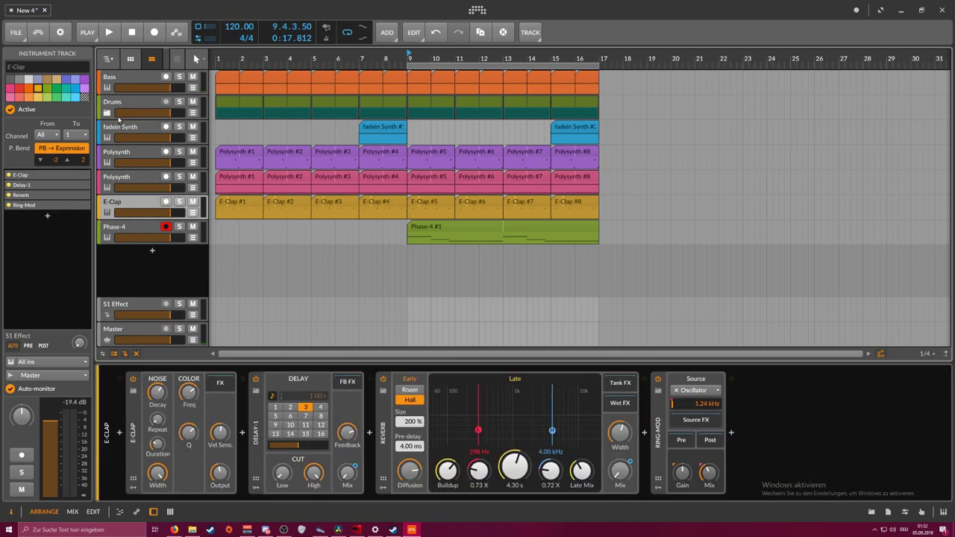
drag(127, 203, 123, 110)
Group the fadein Synth, both Polysynth and the Phase-4 tracks into one group and name it Synths
click(133, 181)
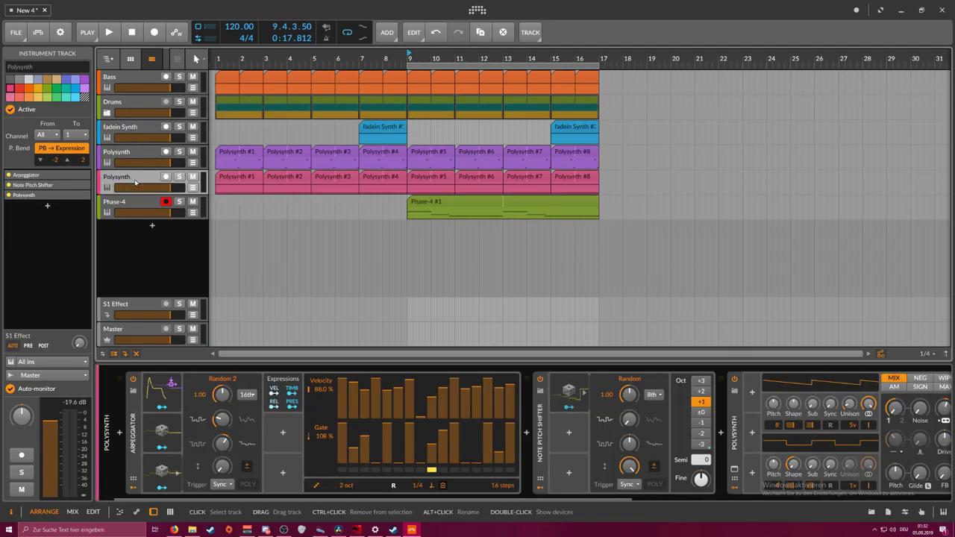
click(130, 129)
shift+click(125, 202)
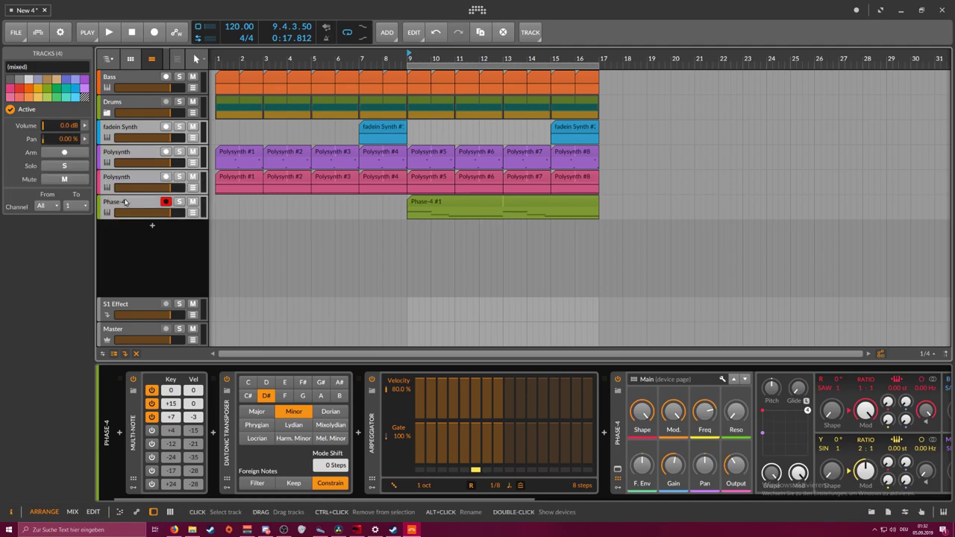
key(ctrl+g)
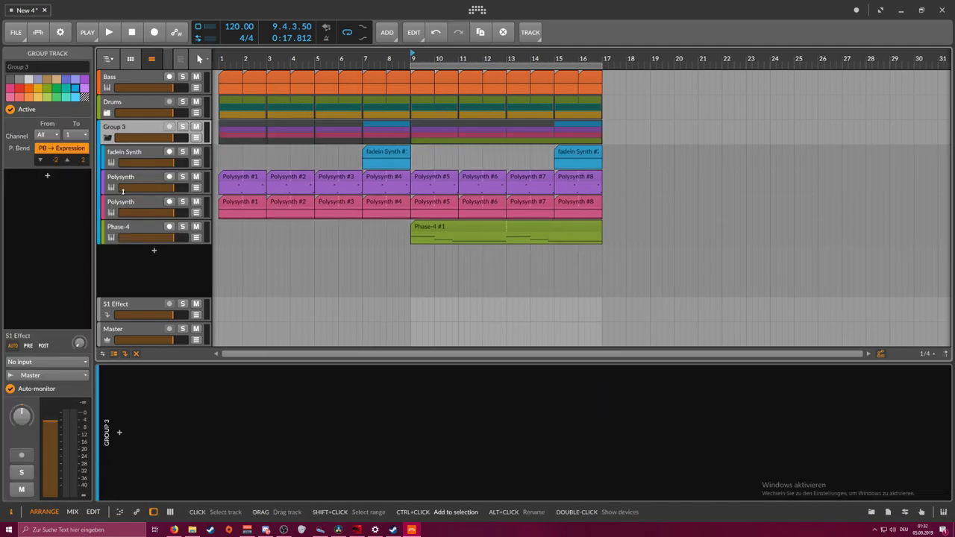
double_click(124, 128)
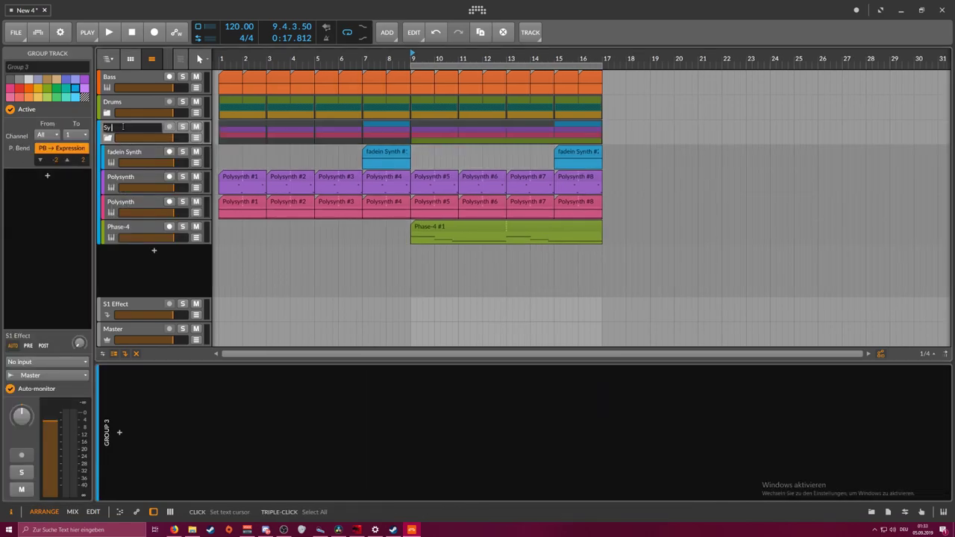
key(Return)
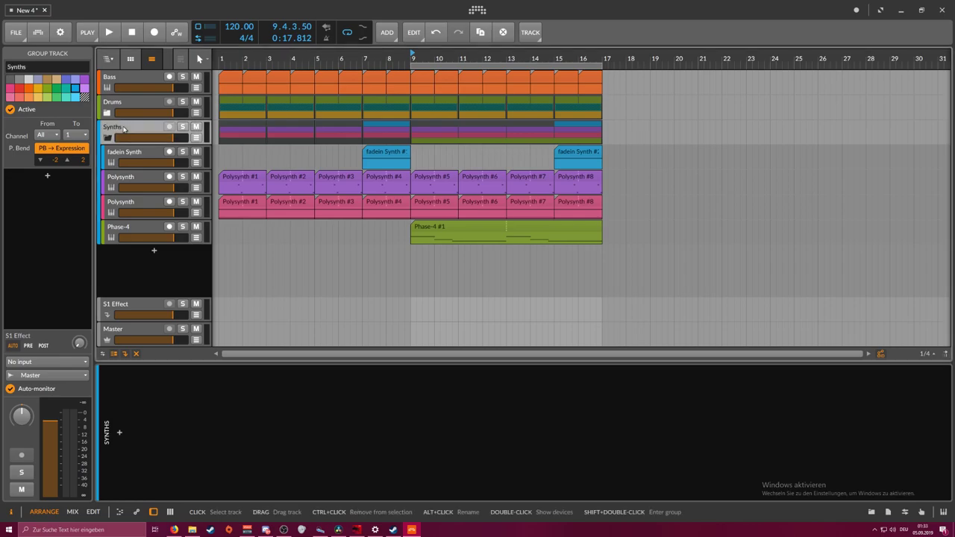
Copy the Tool device with its E-Kick audio sidechain from the Bass track to the Synths group and play the result
click(108, 113)
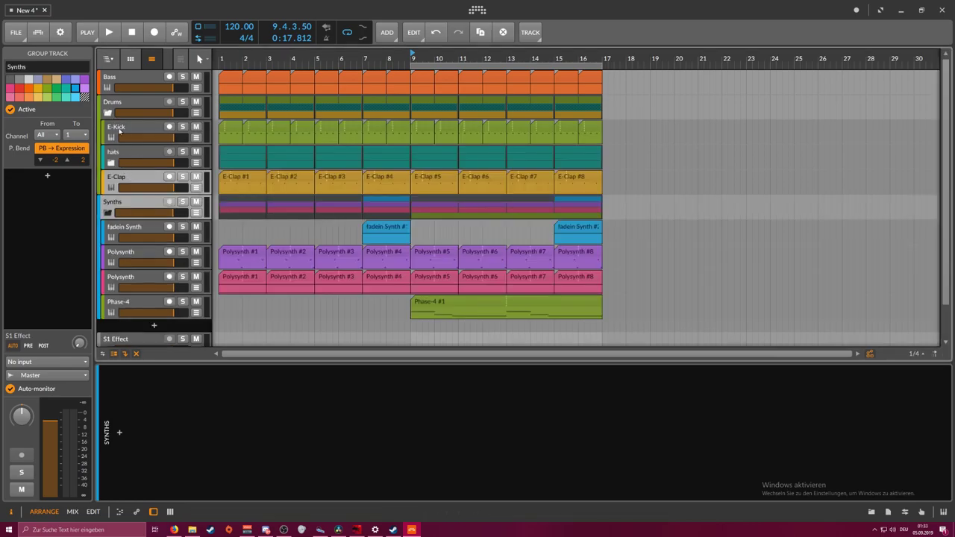
click(107, 112)
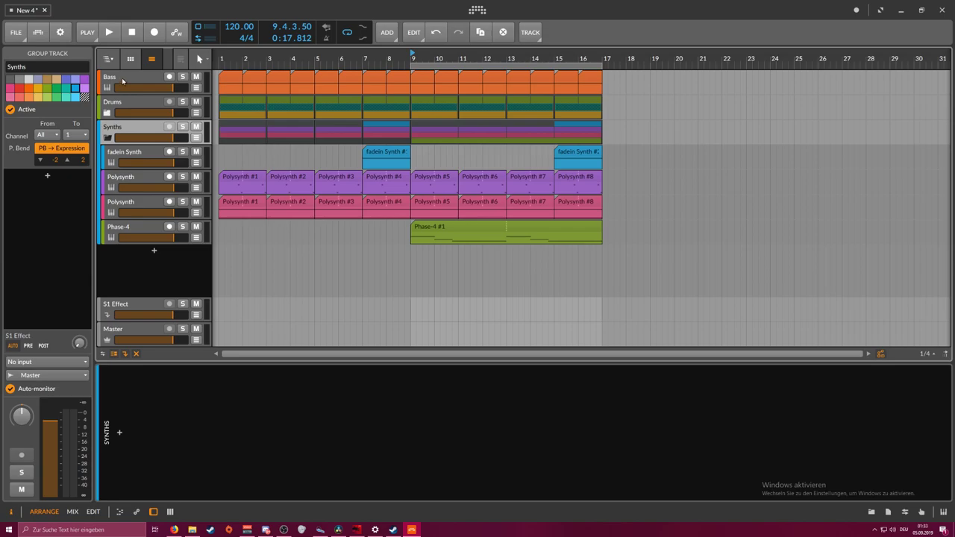
click(123, 81)
click(377, 387)
click(372, 385)
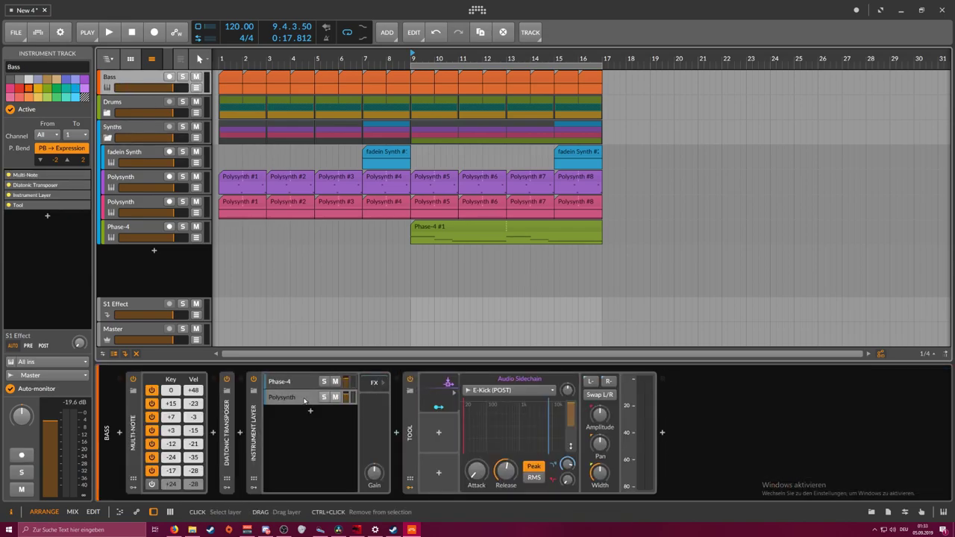
click(297, 398)
click(297, 398)
click(448, 428)
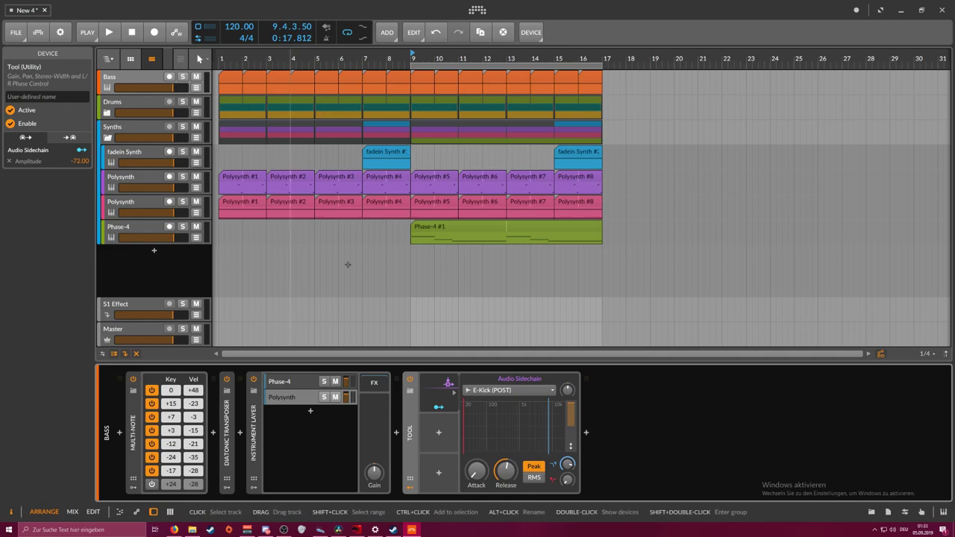
click(153, 127)
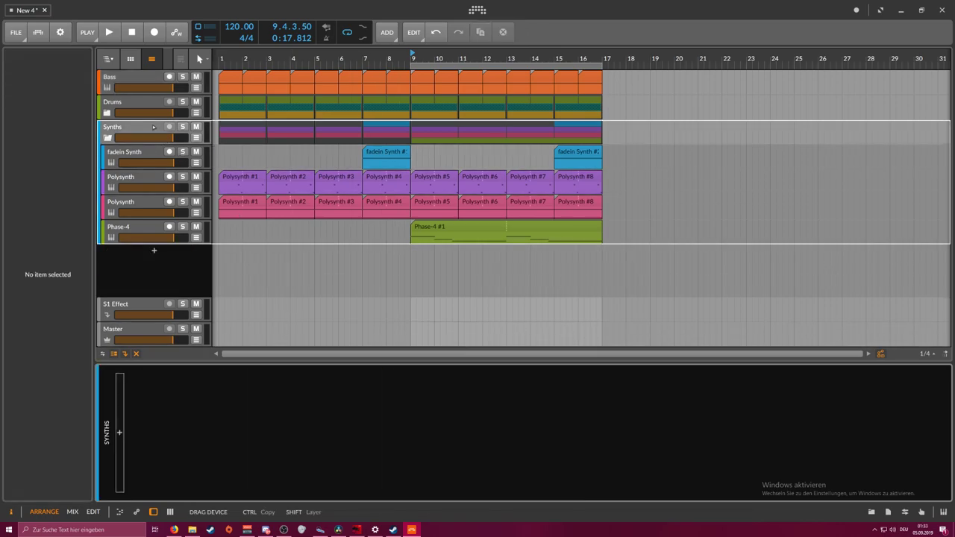
key(space)
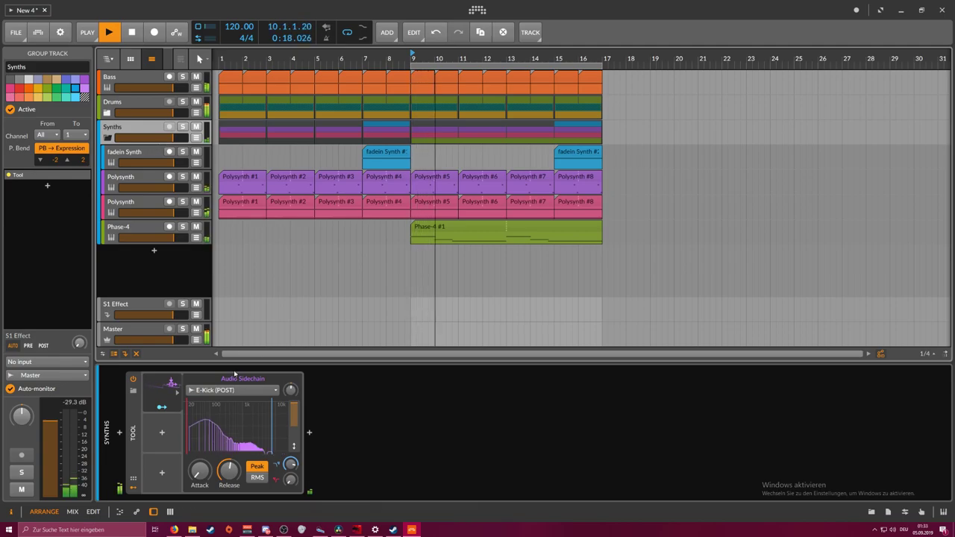
Set the Phase-4 synth's voice gain to -8.9 dB while playing the track from bar 9
click(148, 224)
double_click(148, 225)
key(space)
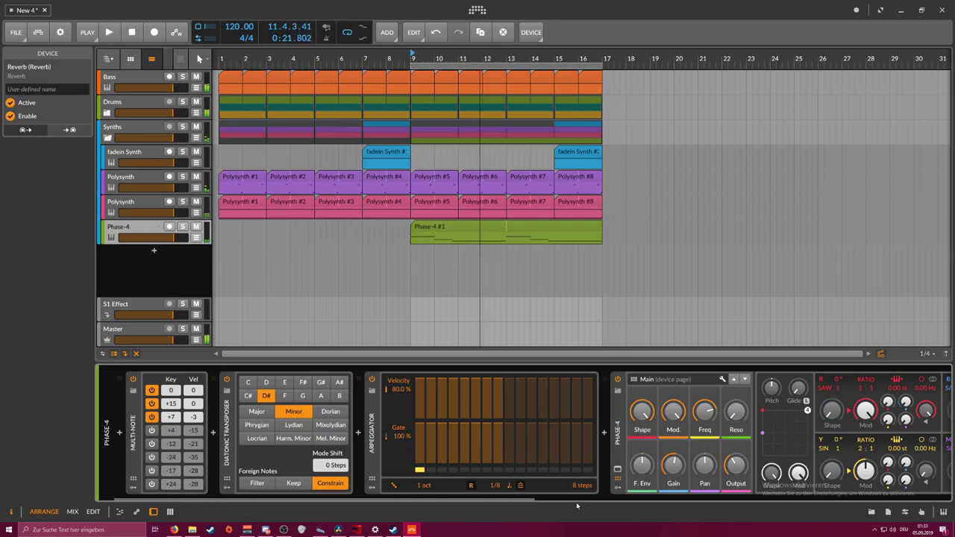
click(583, 496)
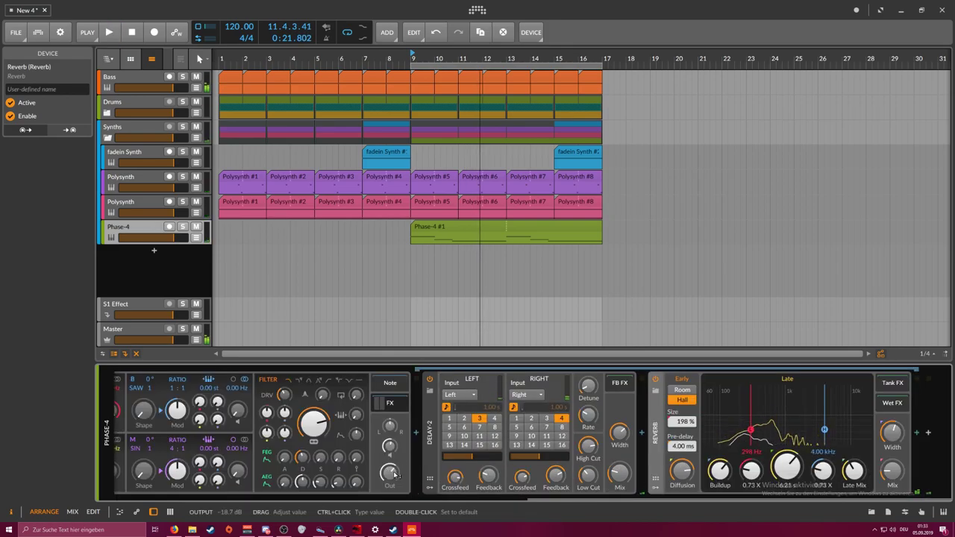
key(space)
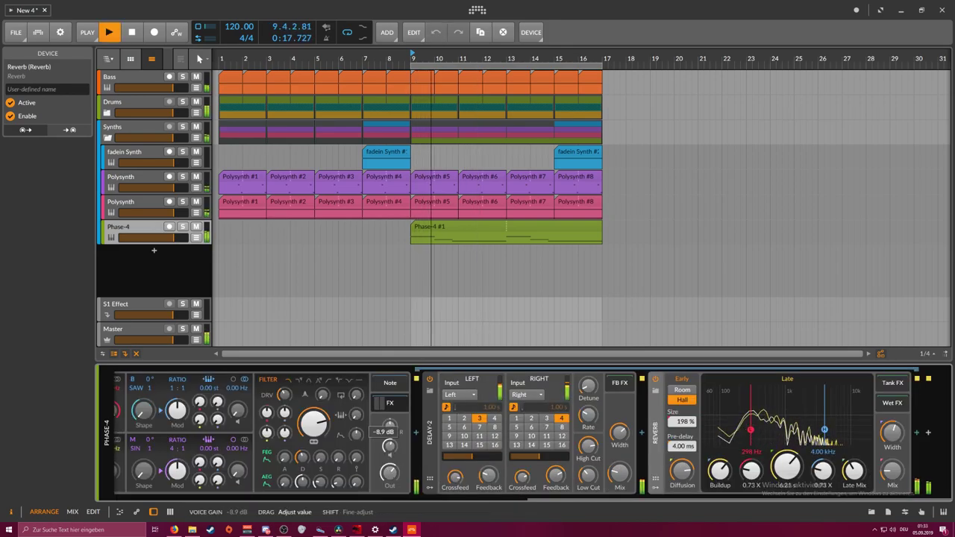
click(375, 494)
drag(375, 494, 669, 487)
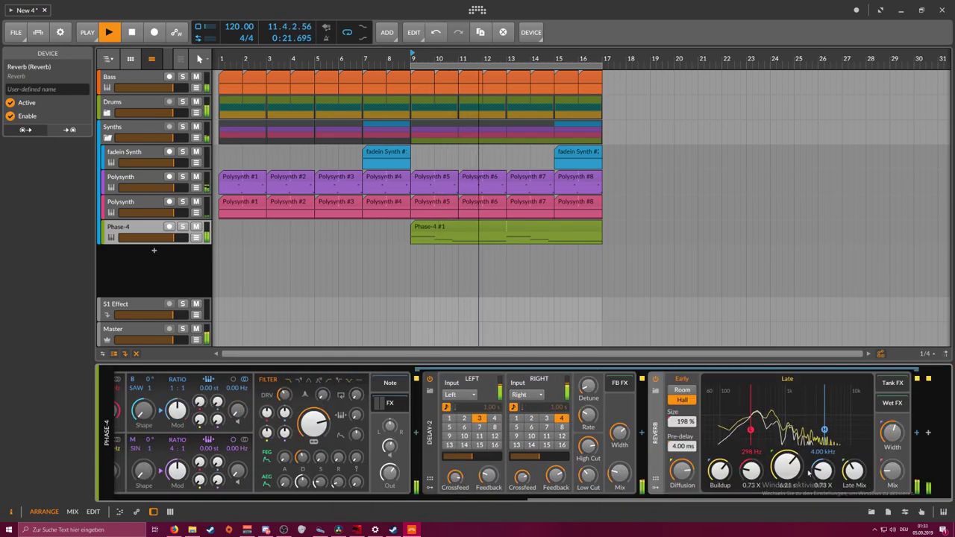
Set Phase-4's Delay-2 to 2 left and 3 right with High Cut about 7.21 kHz, and its reverb time to about 1.1 s
mouse_move(618, 470)
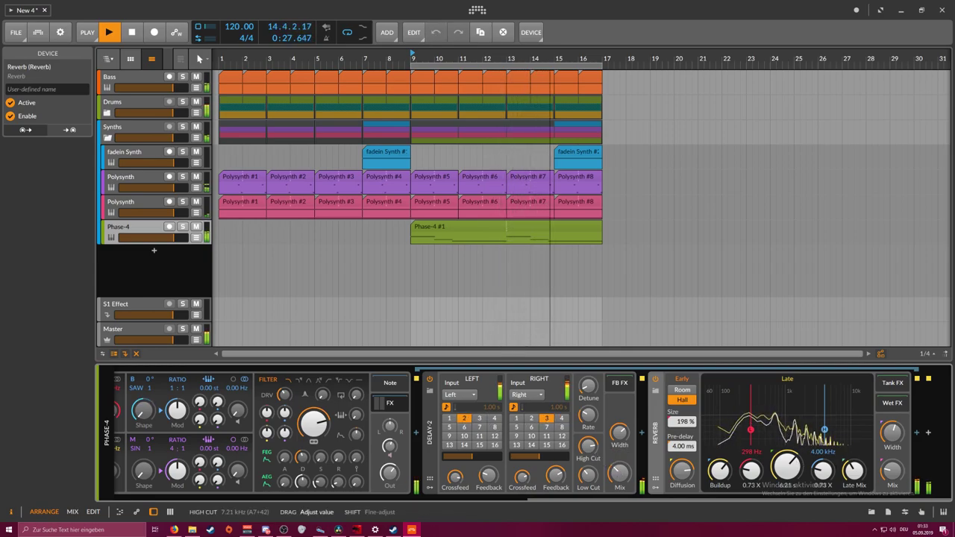
drag(589, 446, 589, 444)
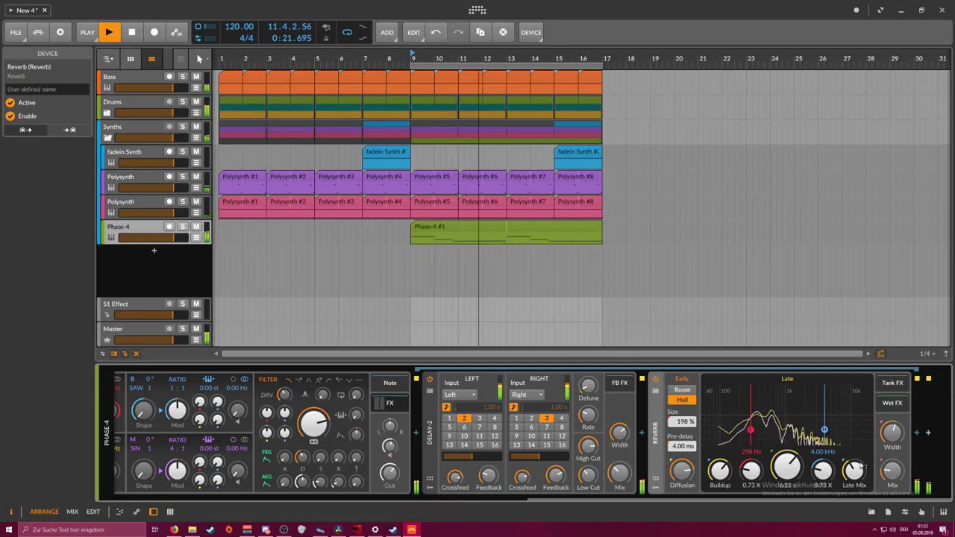
drag(787, 467, 786, 508)
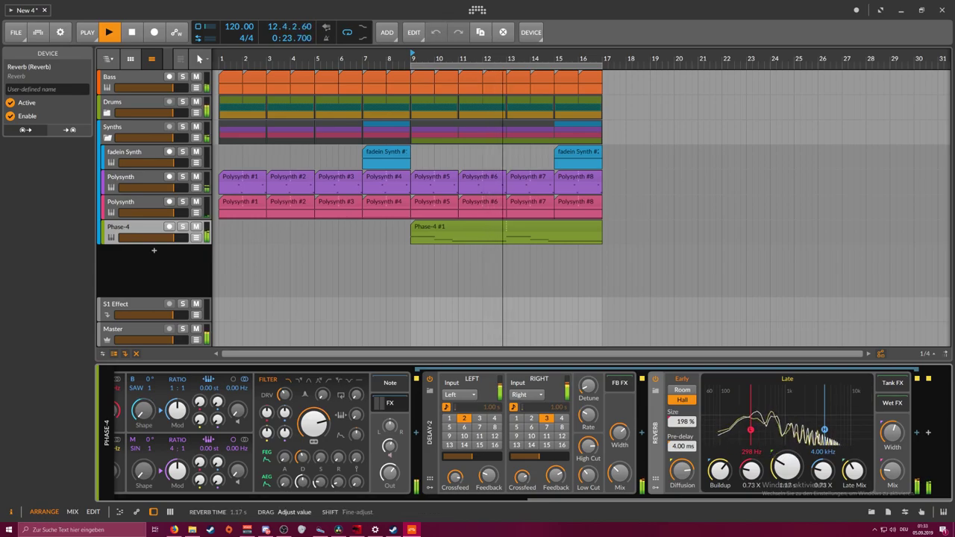
Set the Phase-4 track's arpeggiator rate to 1/16 and restart playback from bar 9
drag(550, 500, 132, 499)
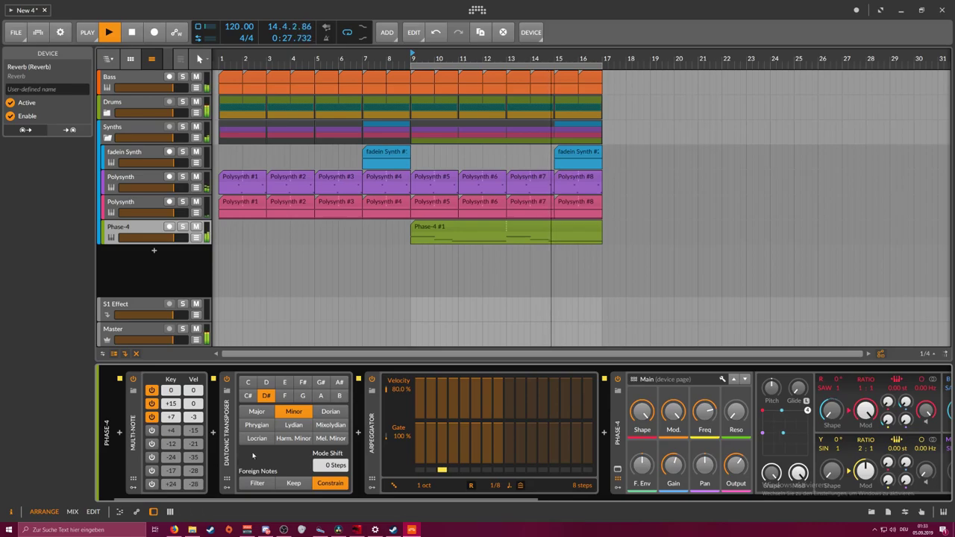
drag(539, 499, 746, 498)
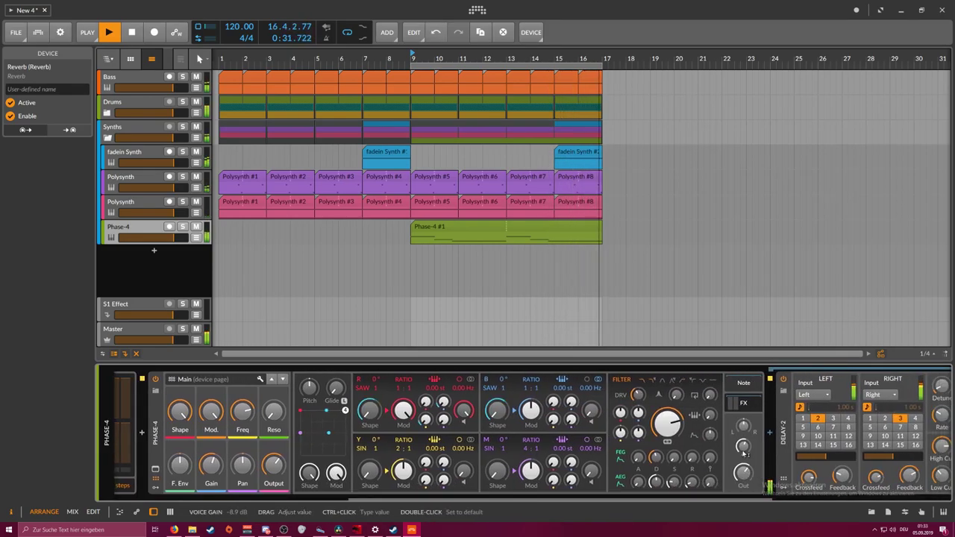
drag(435, 59, 435, 73)
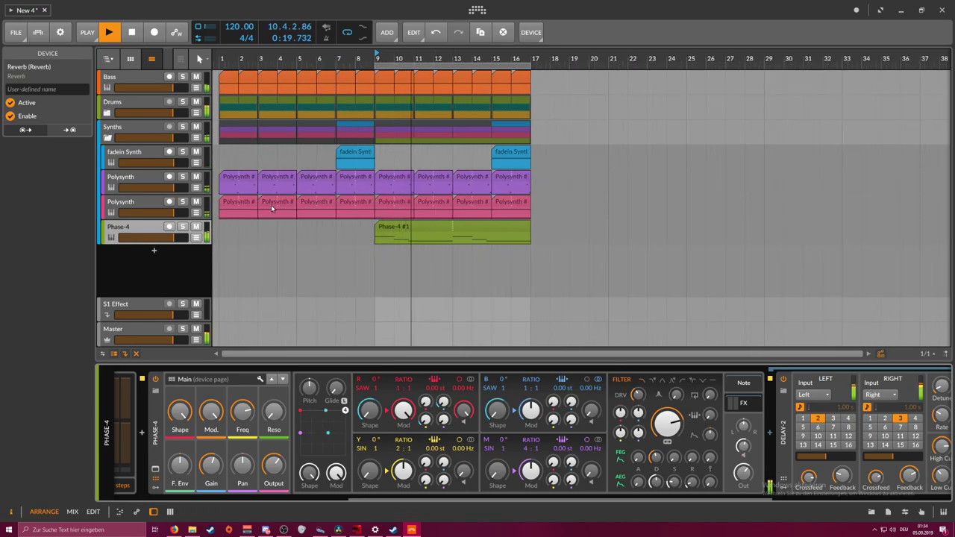
scroll(182, 440, up, 5)
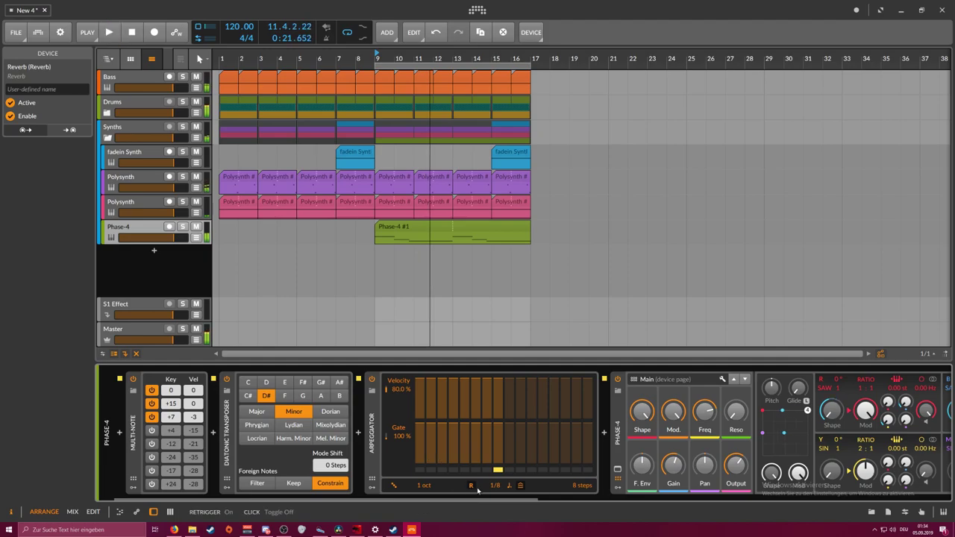
key(space)
key(space)
click(507, 488)
key(space)
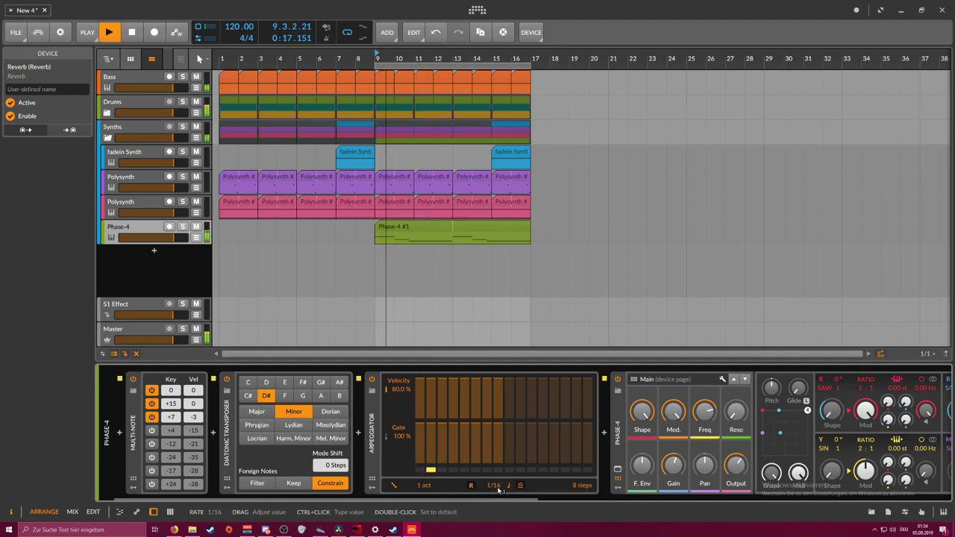
Adjust the Phase-4 synth's filter envelope and set its output to -7.0 dB during playback
drag(480, 499, 719, 499)
drag(648, 458, 649, 463)
drag(648, 483, 664, 483)
drag(701, 436, 701, 428)
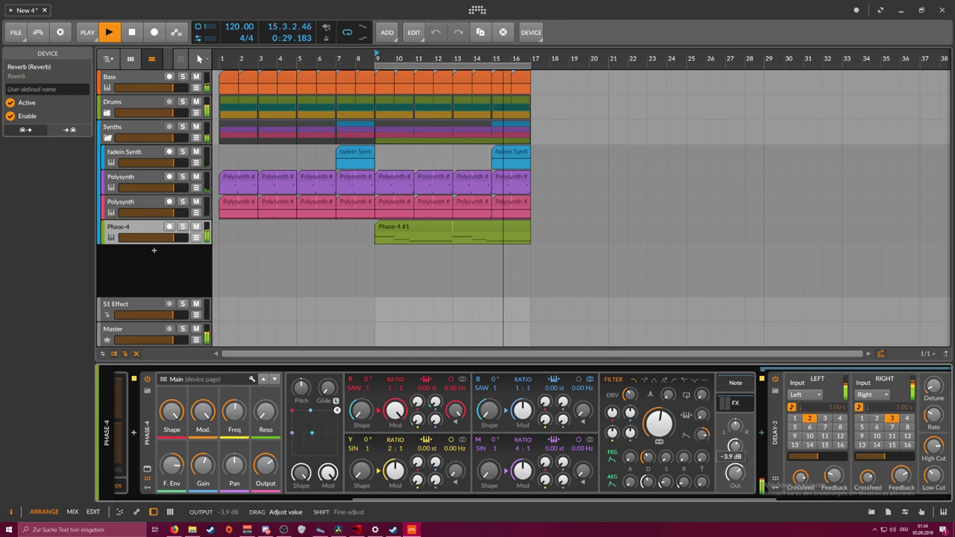
drag(543, 496, 672, 498)
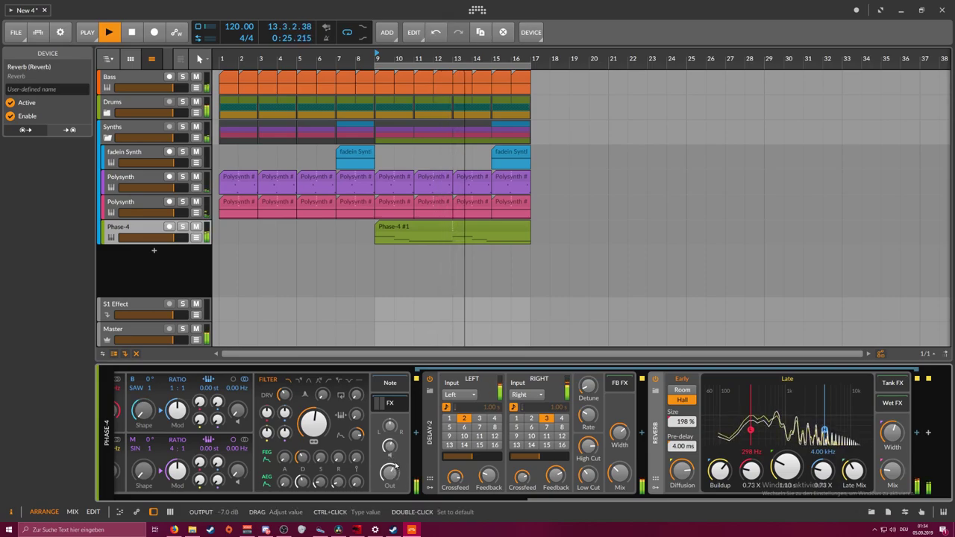
Turn off looping for the 8-bar Phase-4 clip, keeping its repeated notes, and open it in an enlarged note editor
click(466, 226)
key(space)
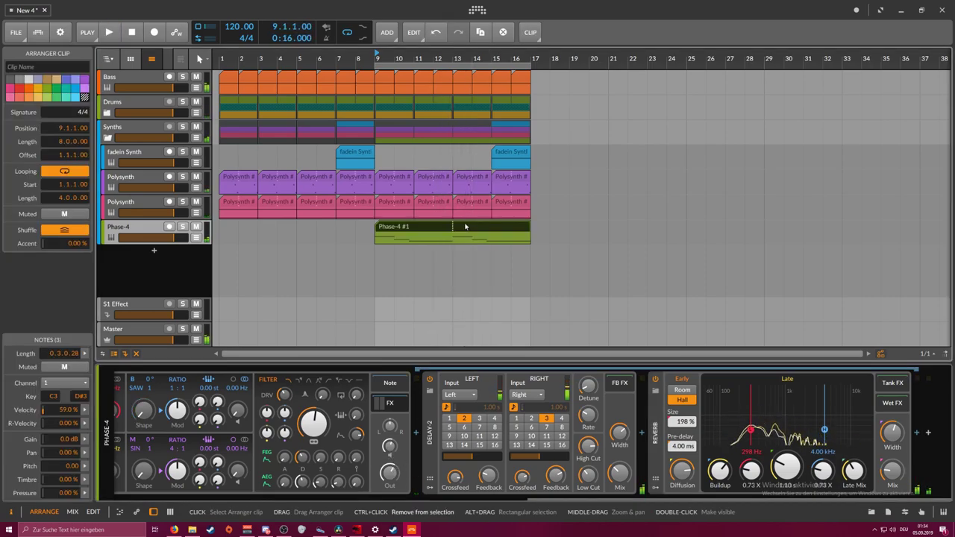
key(ctrl+l)
double_click(466, 226)
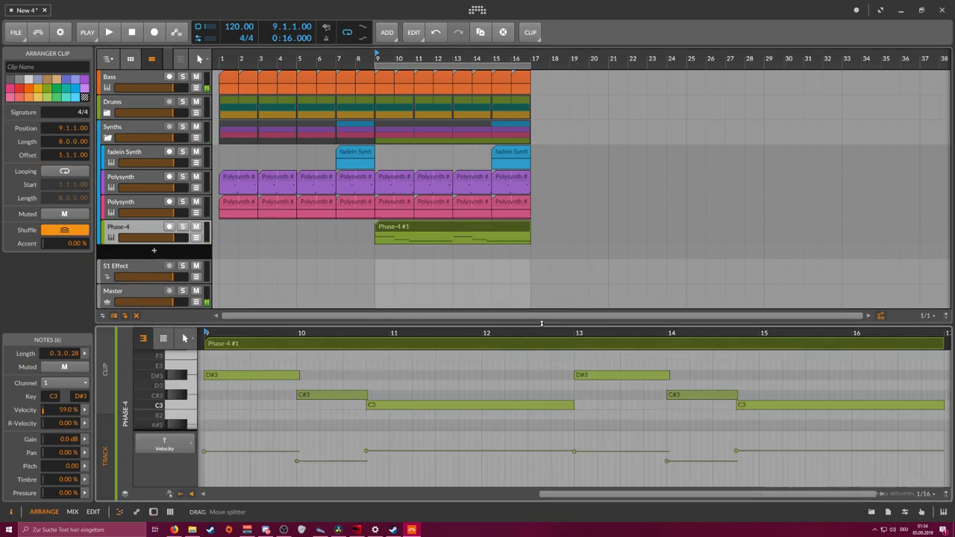
drag(542, 334, 429, 206)
scroll(441, 263, down, 1)
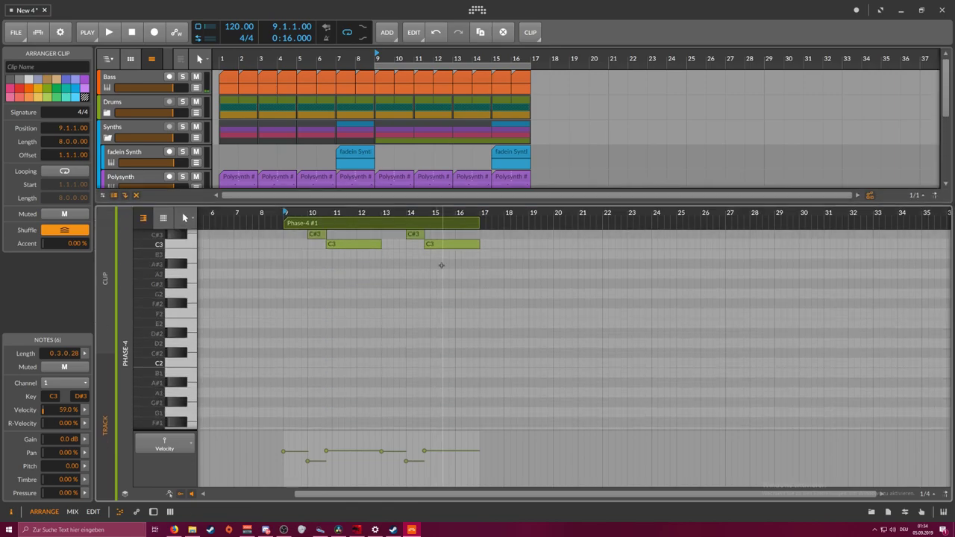
Raise the clip's second C#3 note to F3 and its last C3 note to F#3, and play from bar 13
scroll(440, 267, up, 3)
drag(414, 355, 418, 317)
drag(435, 366, 437, 306)
click(381, 213)
key(space)
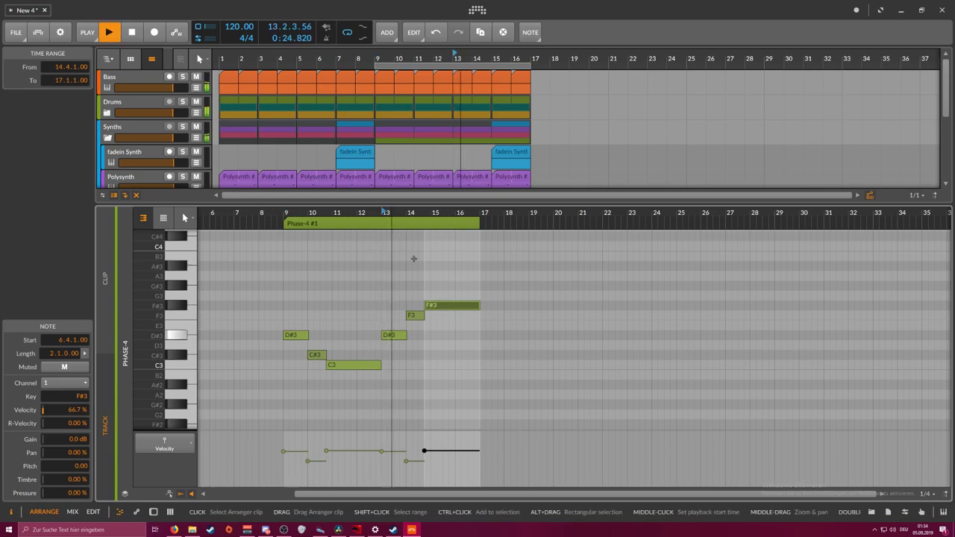
Raise the F3 note in bar 14 to F#3 and the final long note to C4, and play the phrase
key(space)
drag(416, 315, 433, 273)
click(432, 305)
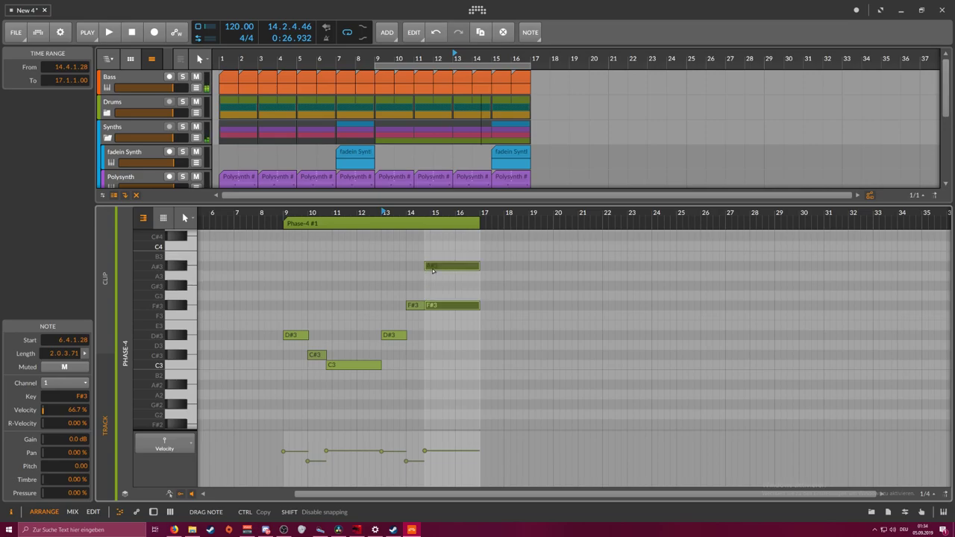
drag(430, 251, 431, 251)
key(space)
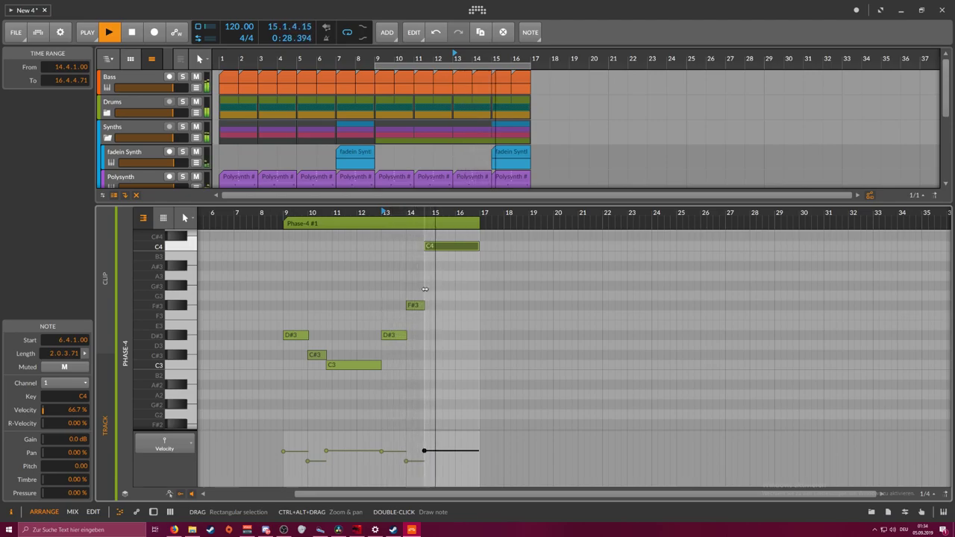
Listen to the edited Phase-4 melody, reopen the track's device chain and lower the synth's filter frequency
drag(403, 221, 518, 221)
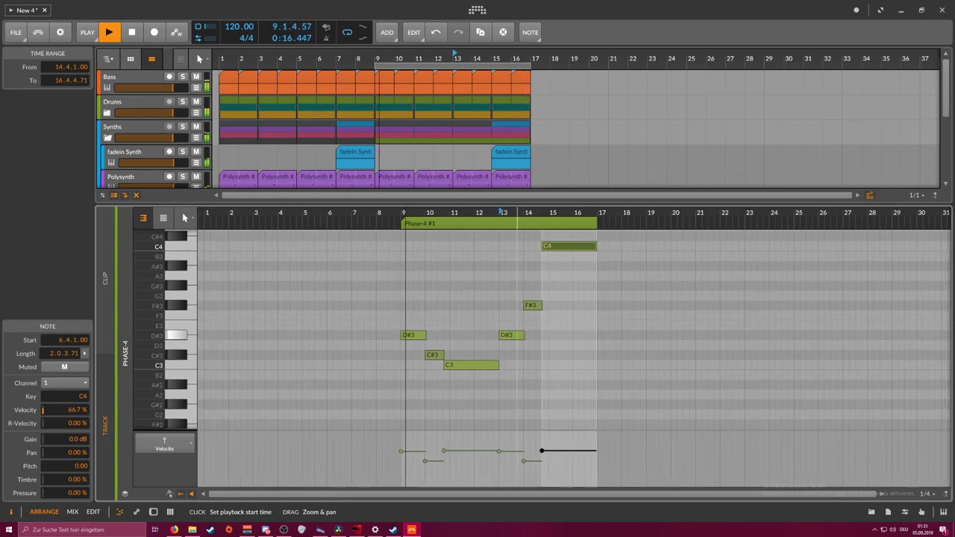
drag(378, 202, 344, 351)
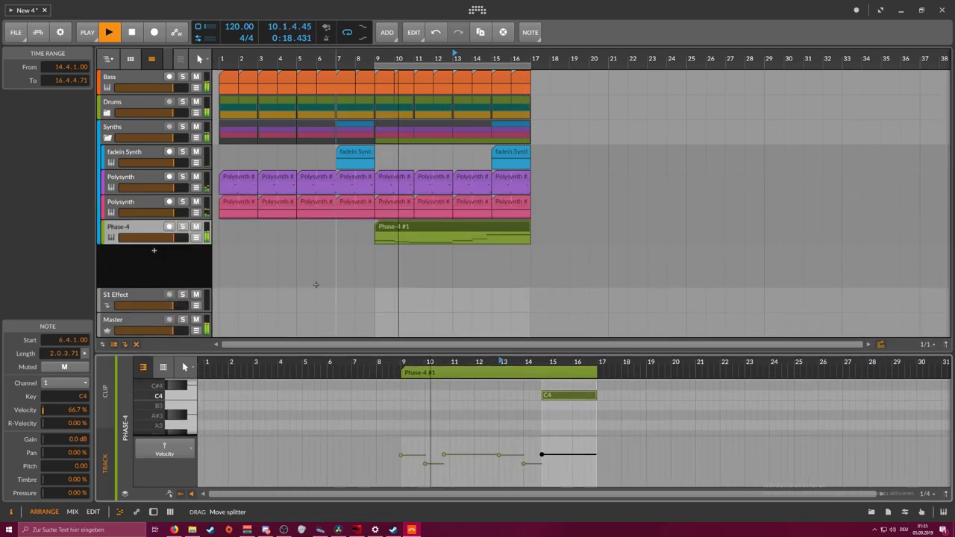
double_click(157, 230)
drag(455, 500, 680, 499)
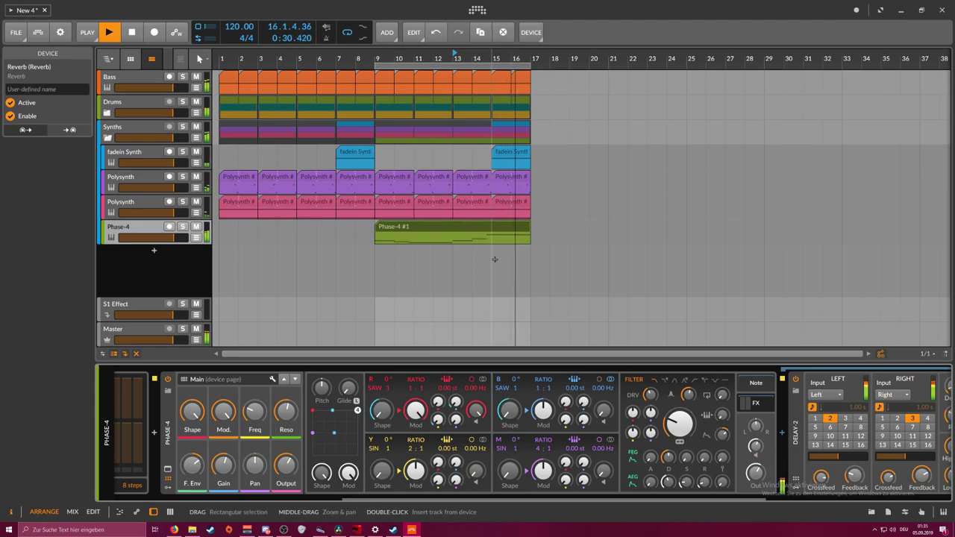
Stop playback and split the long Phase-4 clip at bar 13
click(475, 230)
key(space)
click(453, 240)
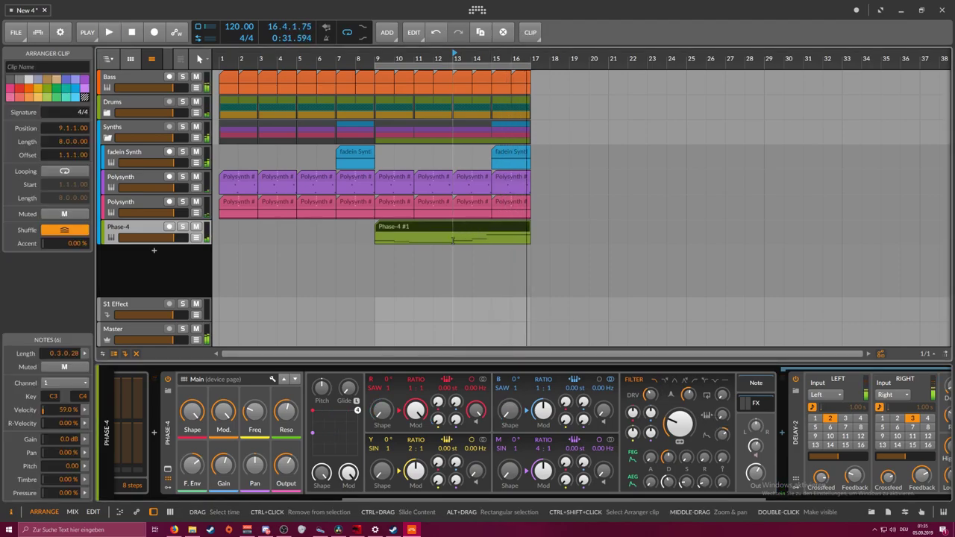
key(5)
key(1)
Move the second Phase-4 half to bar 21 and loop the four-bar first half across 12 bars to meet it
drag(471, 227, 624, 229)
click(445, 231)
drag(452, 240, 599, 244)
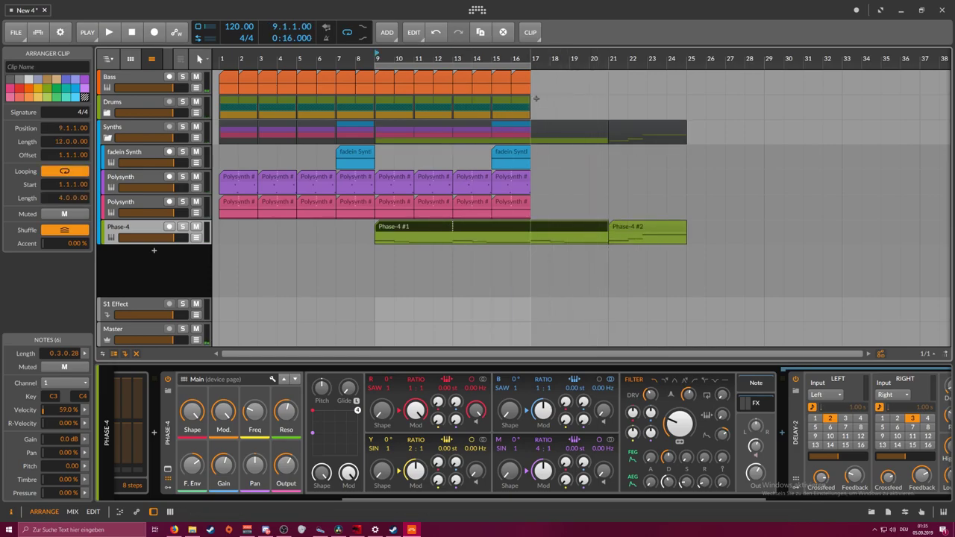
Duplicate the bass, drum, fade-in synth and Polysynth clips of bars 9–16 into bars 17–24
drag(532, 77, 469, 73)
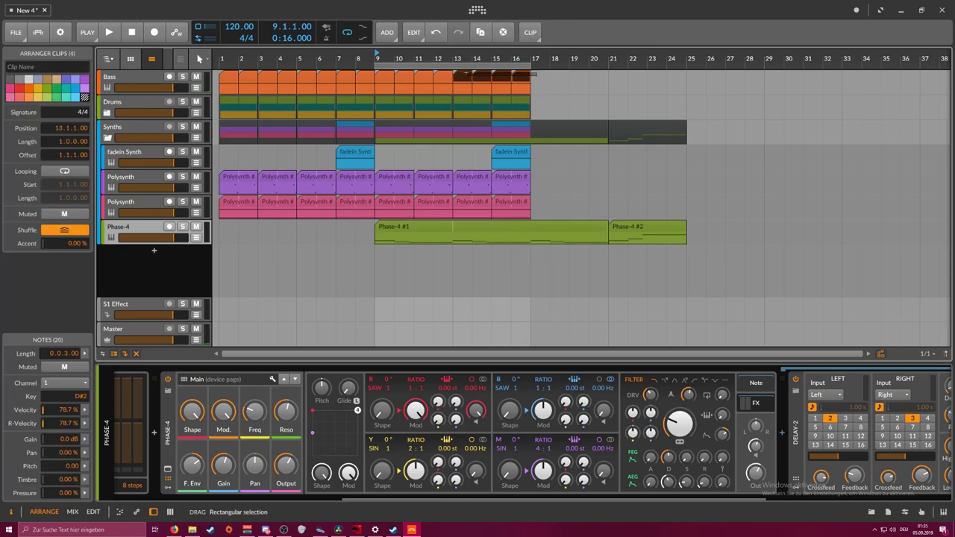
drag(382, 74, 383, 201)
click(551, 155)
drag(538, 148, 384, 200)
key(ctrl+d)
drag(535, 74, 378, 114)
key(ctrl+d)
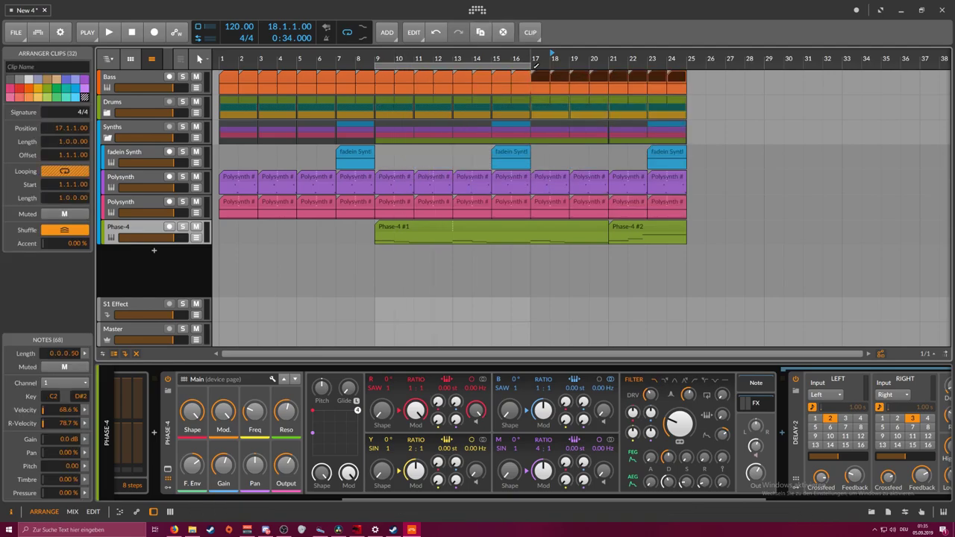
Extend the loop region to 24 bars from bar 1 and play the arrangement from the start
drag(531, 66, 686, 66)
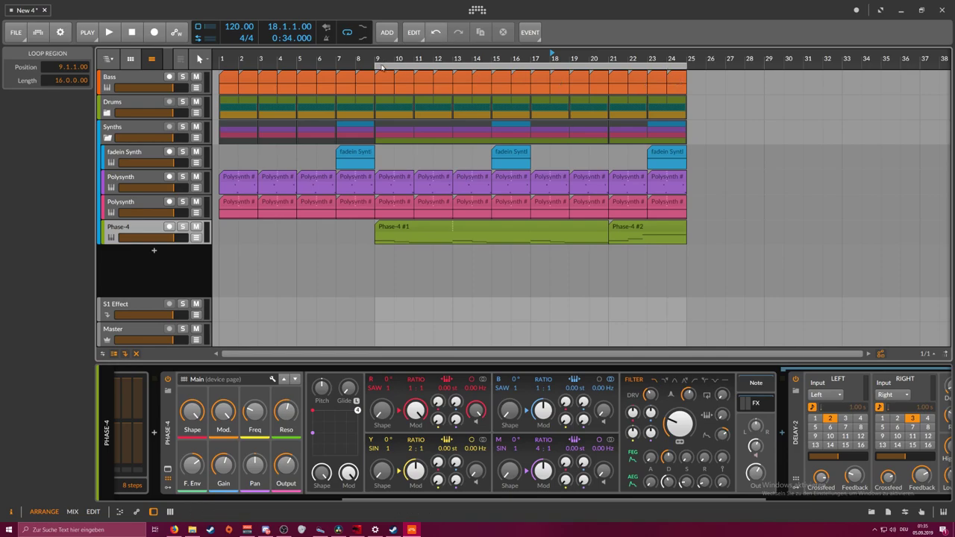
drag(377, 66, 226, 66)
click(226, 60)
key(space)
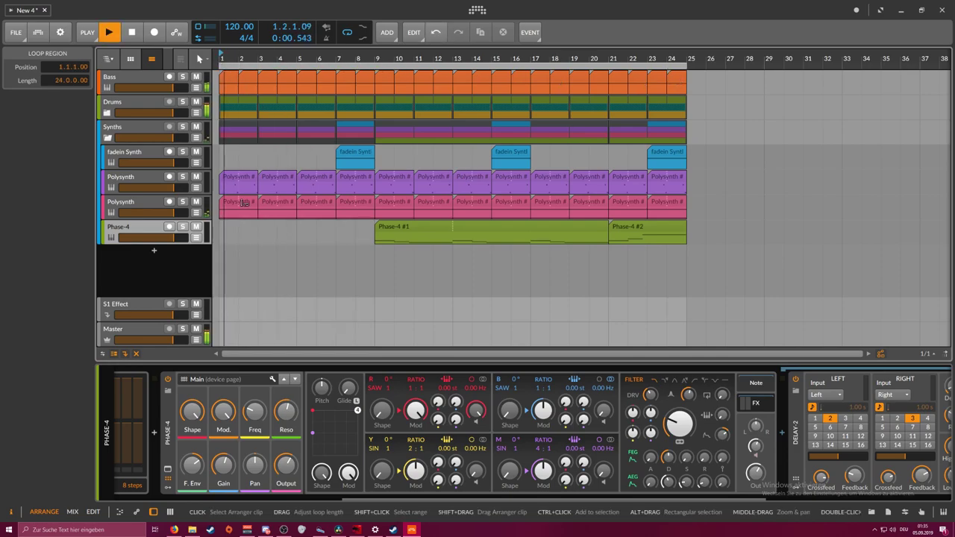
Add an instrument track with a Phase-4 synth and place it in the Synths group above the existing Phase-4 track
double_click(156, 251)
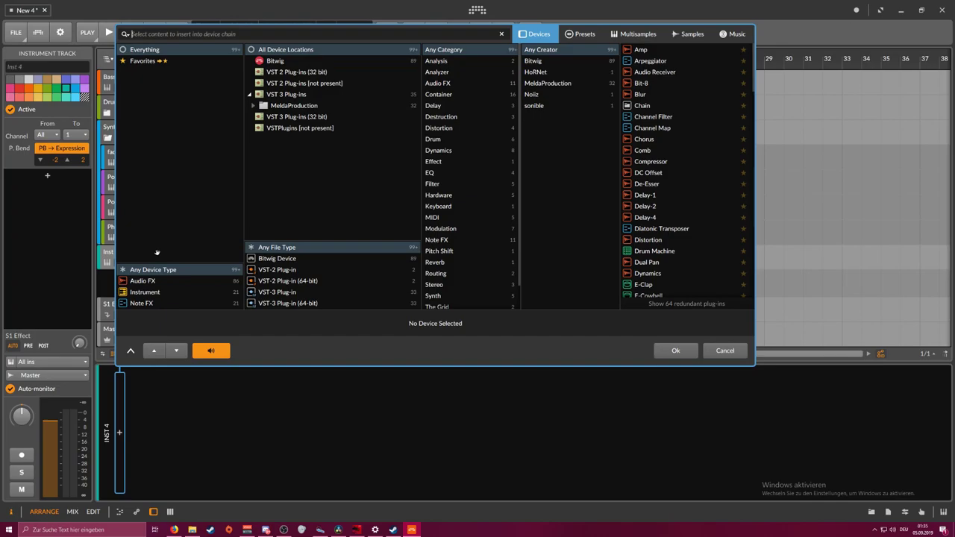
text(ph)
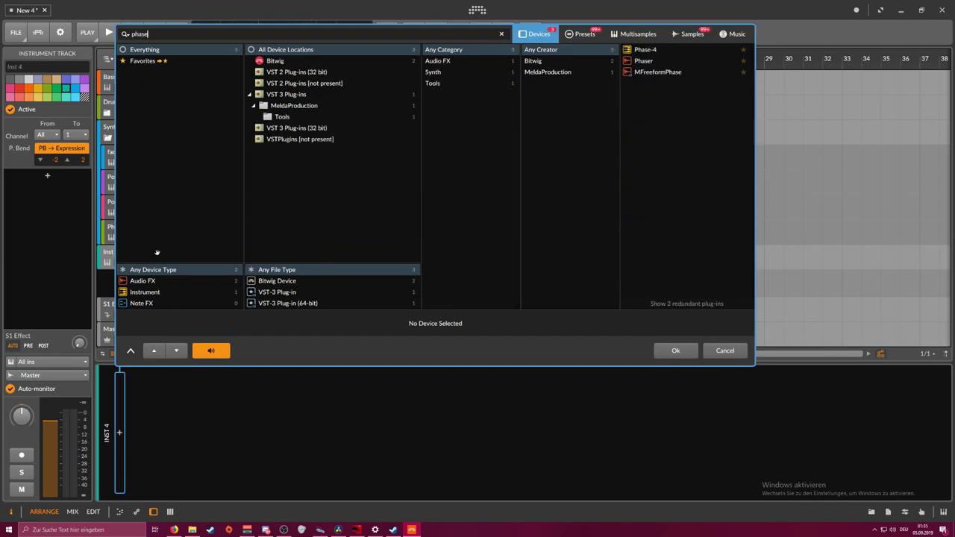
text(ase)
key(Down)
key(Return)
drag(141, 255, 168, 233)
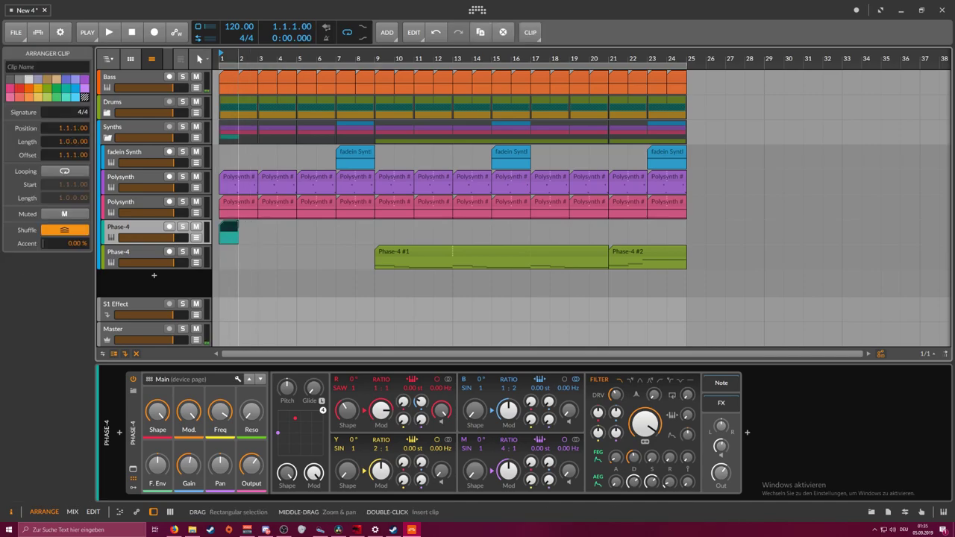
Loop the new Phase-4 track's one-bar clip across the first 8 bars and open it in an enlarged note editor
drag(238, 239, 368, 239)
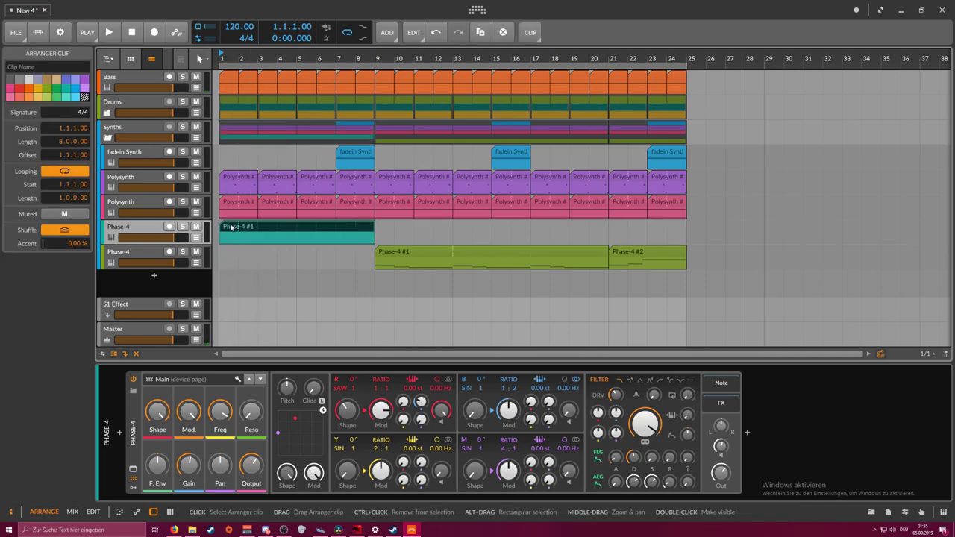
double_click(232, 228)
drag(227, 356, 224, 226)
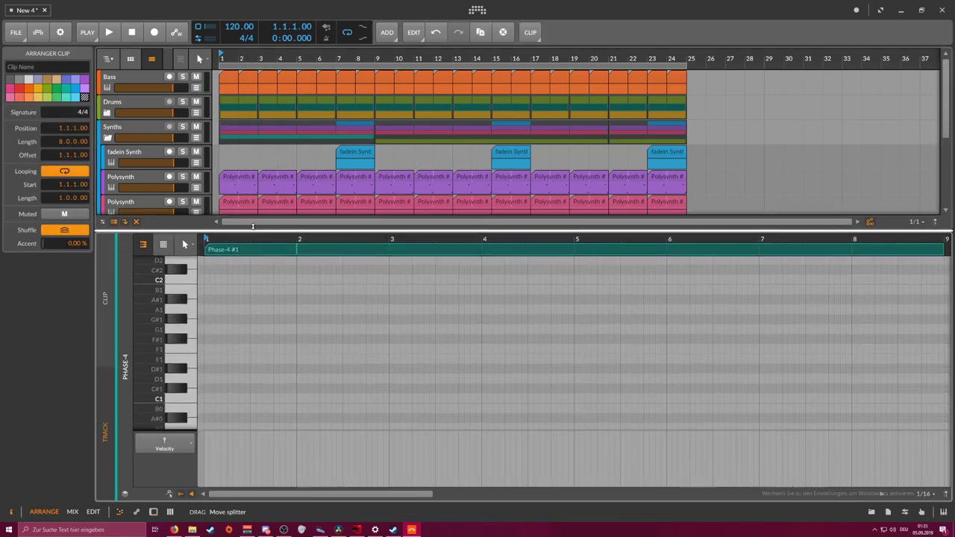
Draw sixteenth-length D#1 notes at 1.1.3, 1.2.1 and 1.2.2 in the looped clip, and play them with the track
double_click(213, 364)
drag(213, 365, 219, 365)
double_click(230, 364)
double_click(236, 364)
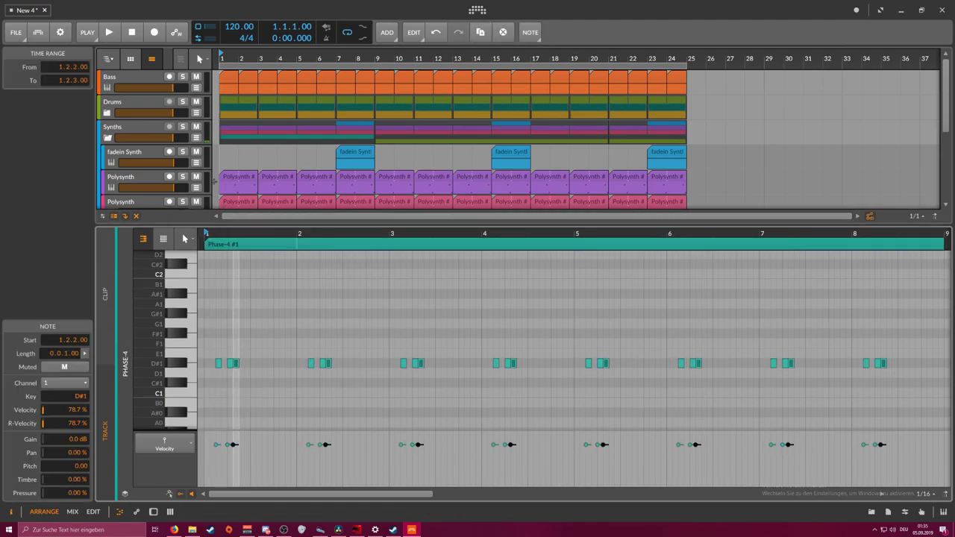
scroll(203, 132, down, 5)
key(space)
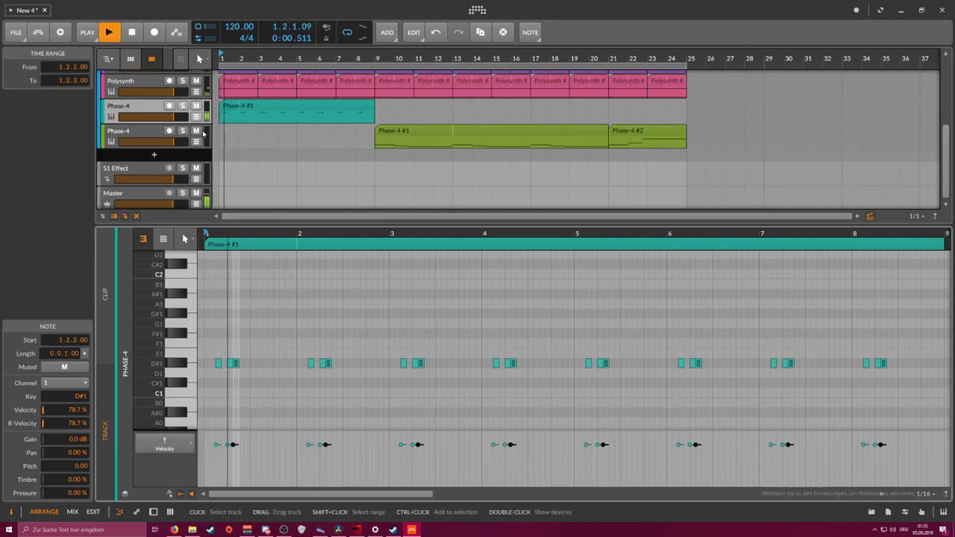
Shift the last two D#1 notes to 1.2.2 and 1.2.3, replaying the rhythm between moves
key(space)
key(space)
drag(235, 360, 227, 363)
key(space)
click(235, 338)
key(space)
key(Right)
key(Right)
key(space)
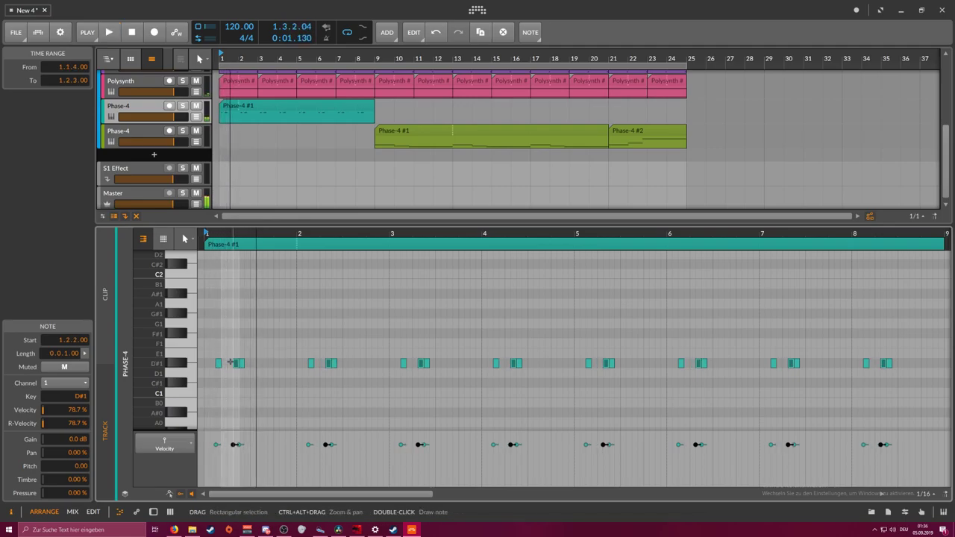
Move the last D#1 note on to 1.2.4 and play the pattern
key(Right)
key(space)
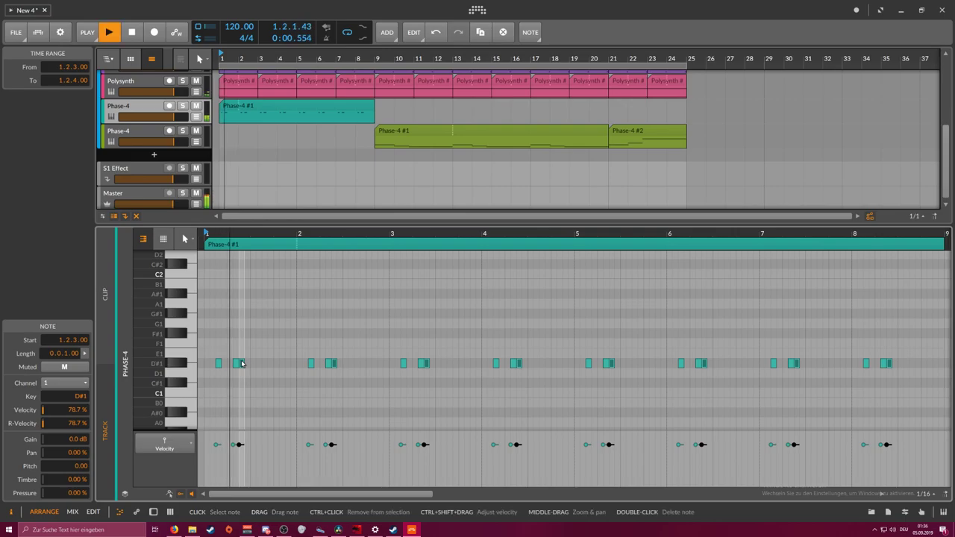
key(Right)
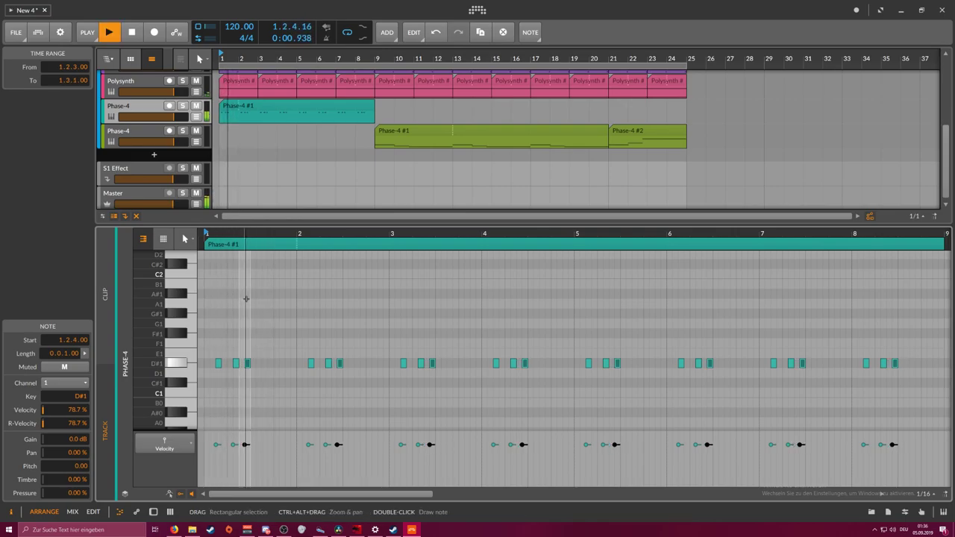
key(space)
Solo the new Phase-4 track, show its devices, and set the blue oscillator to a 2:1 ratio with +0.36 st detune
key(d)
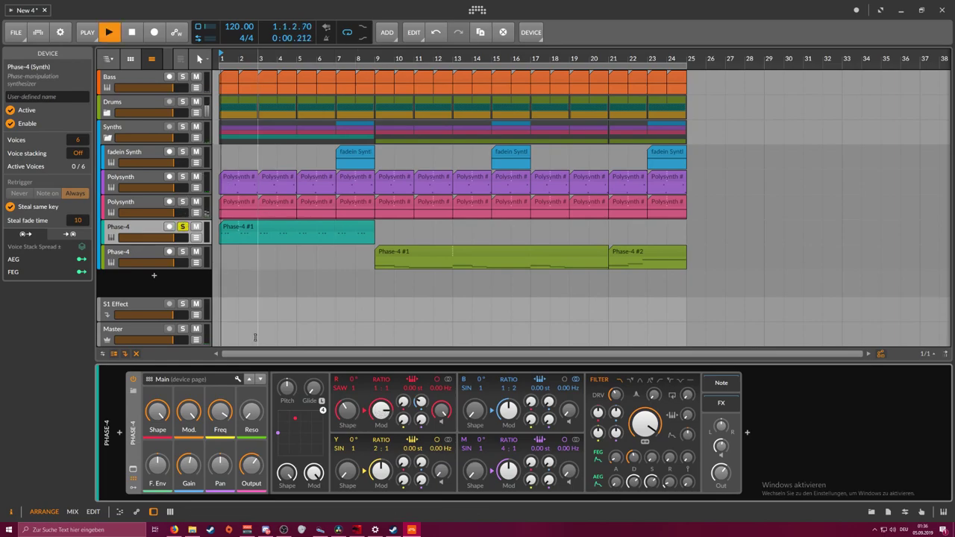
mouse_move(528, 394)
mouse_down()
mouse_move(535, 391)
mouse_move(509, 394)
mouse_up()
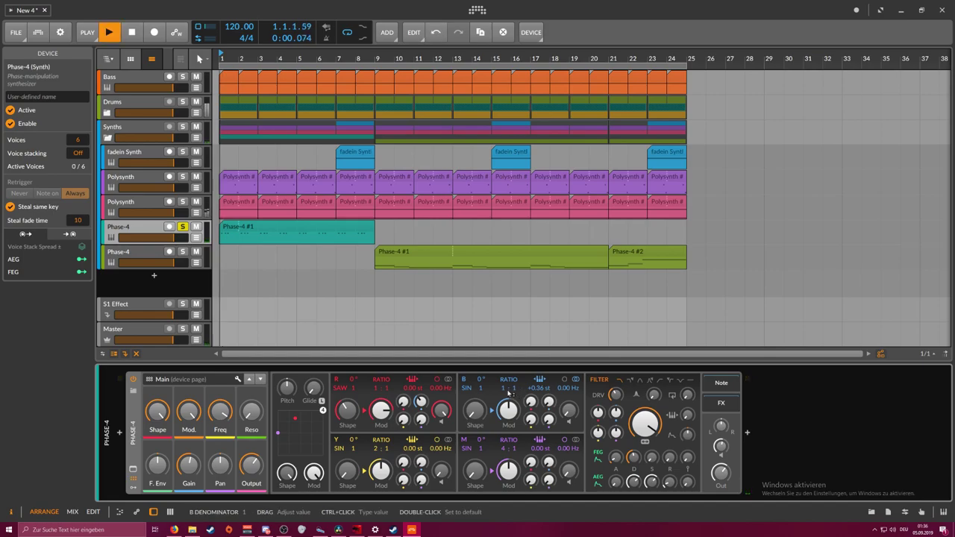
drag(422, 402, 482, 423)
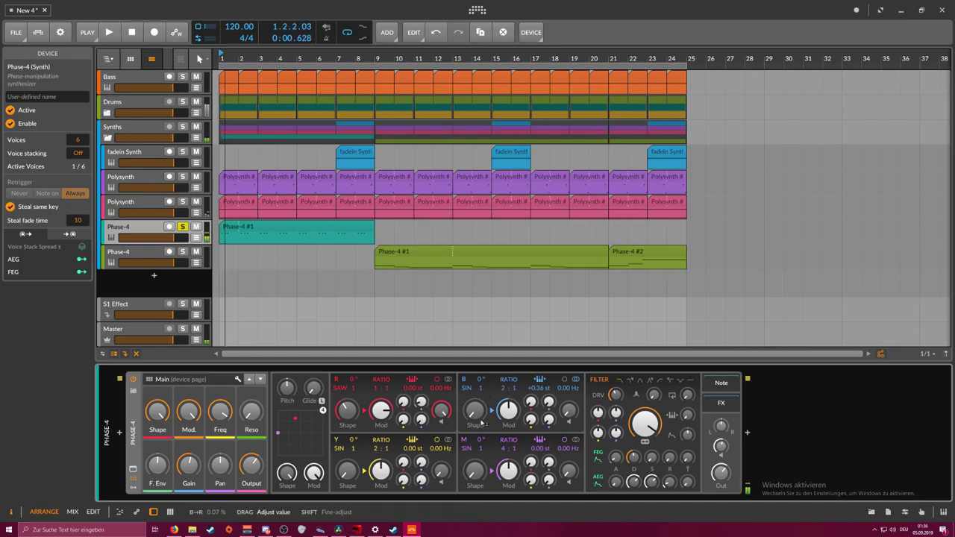
Modulate the blue-to-red phase amount with the filter envelope at a depth of 0.333, replaying the riff
key(space)
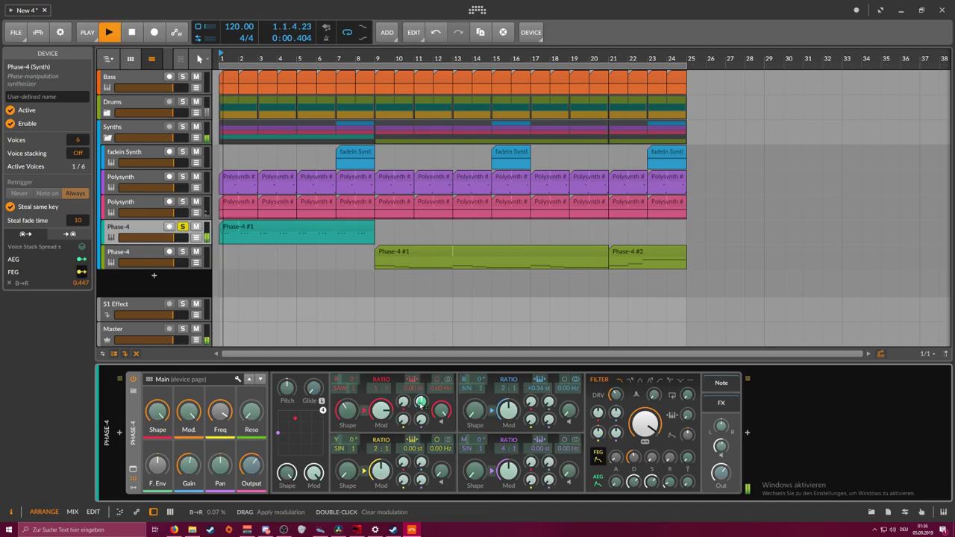
drag(422, 401, 422, 403)
key(space)
key(space)
key(space)
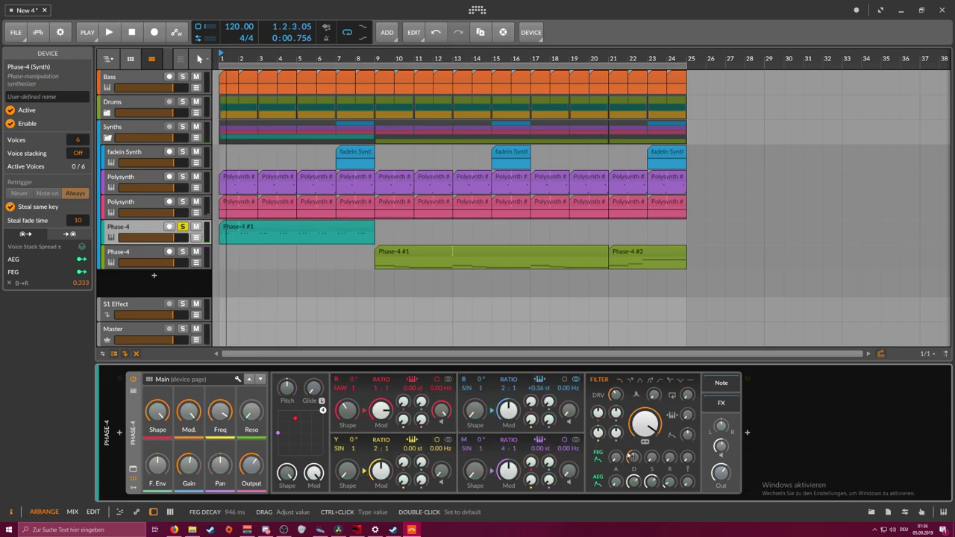
Adjust the synth's filter drive, output level and amp envelope while replaying the soloed riff
key(space)
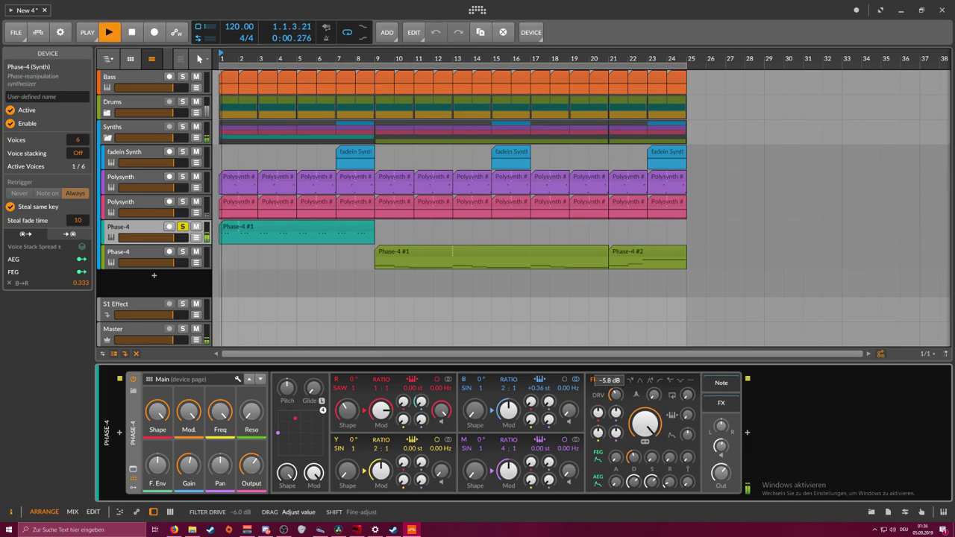
key(space)
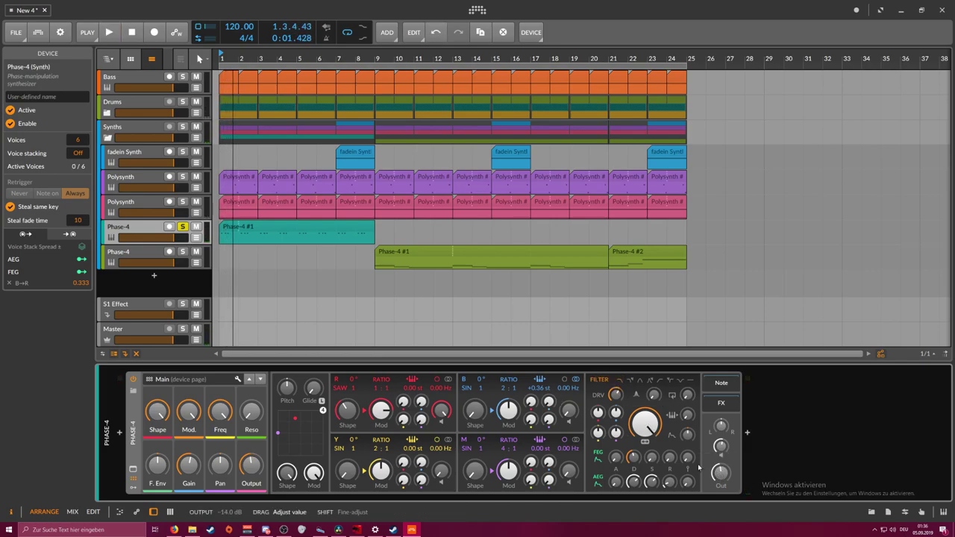
key(space)
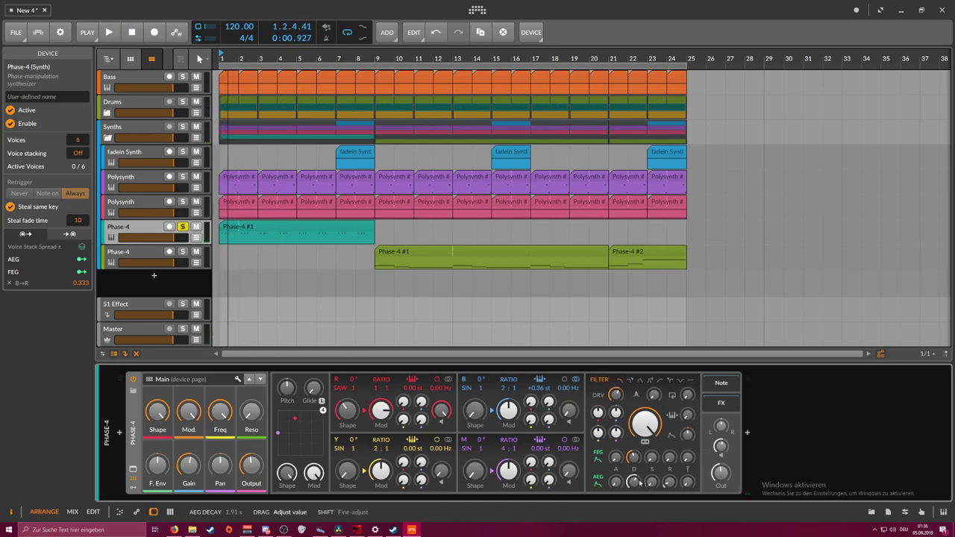
key(space)
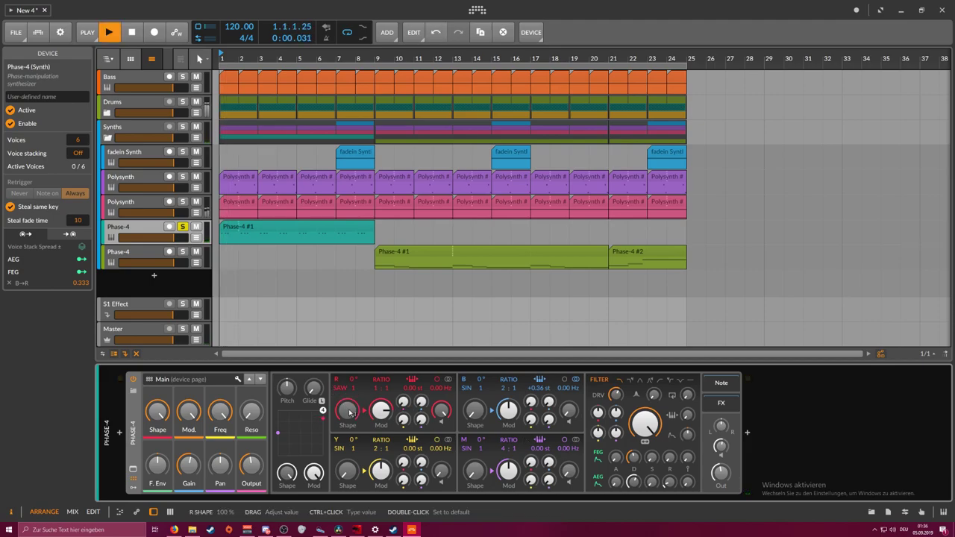
Set the red oscillator's shape to about 68.7% and the blue oscillator's ratio to 1:2, listening to the riff
drag(350, 412, 350, 441)
key(space)
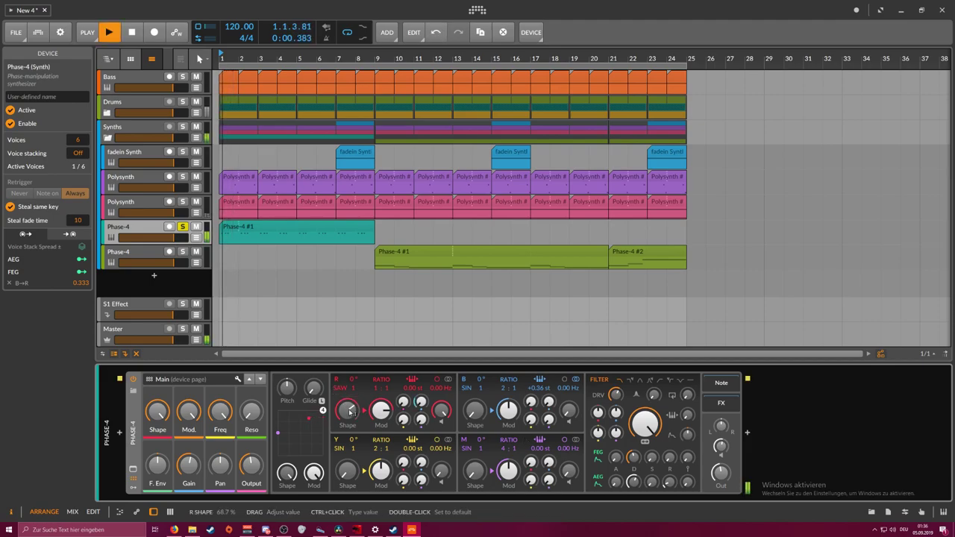
double_click(504, 389)
key(space)
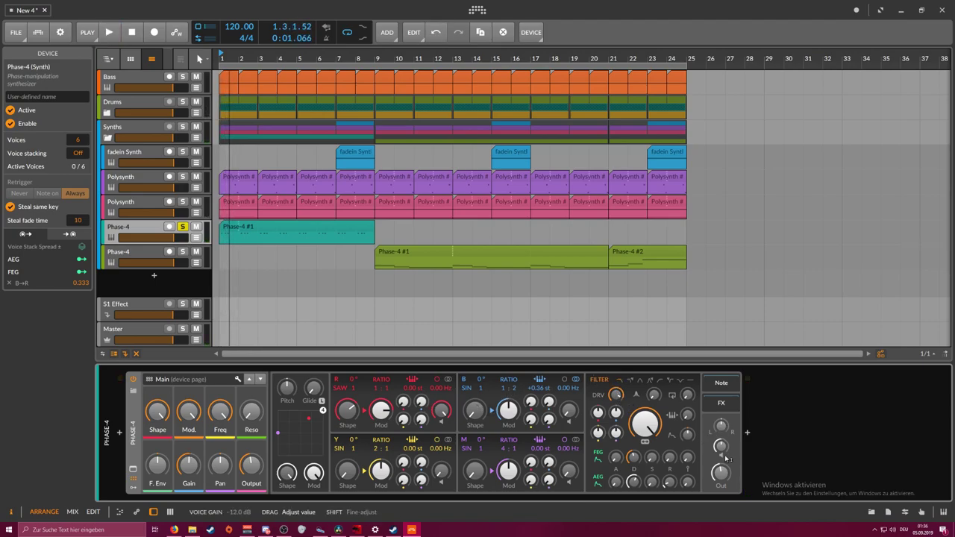
Raise the new Phase-4 synth's voice gain while replaying the riff
key(space)
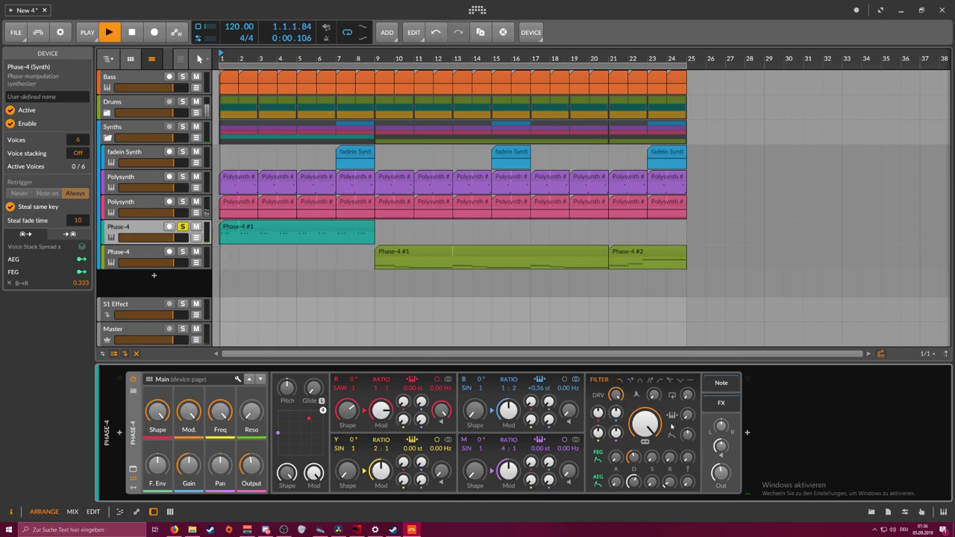
key(space)
key(space)
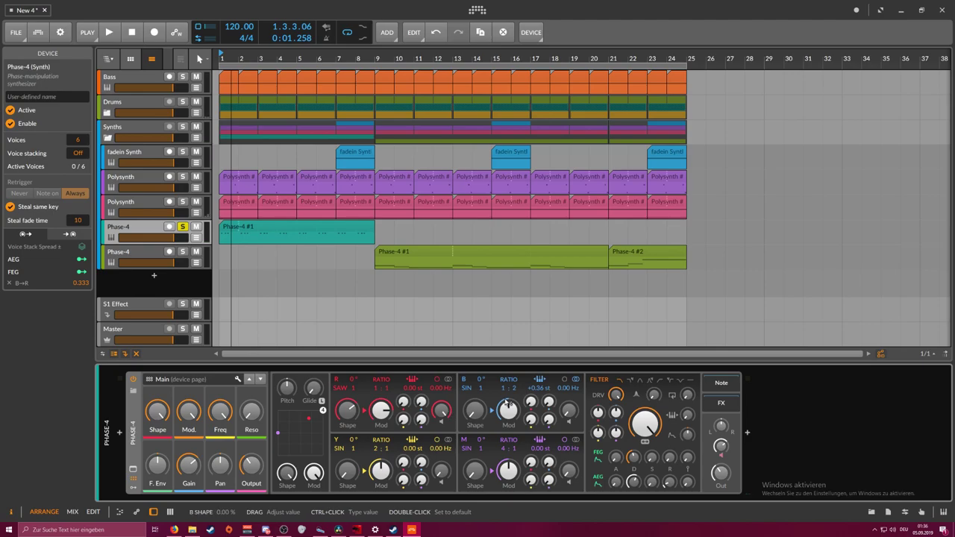
Set the blue oscillator's ratio to 1:1 and the red oscillator's ratio to 1:2, playing the riff to compare
key(space)
key(space)
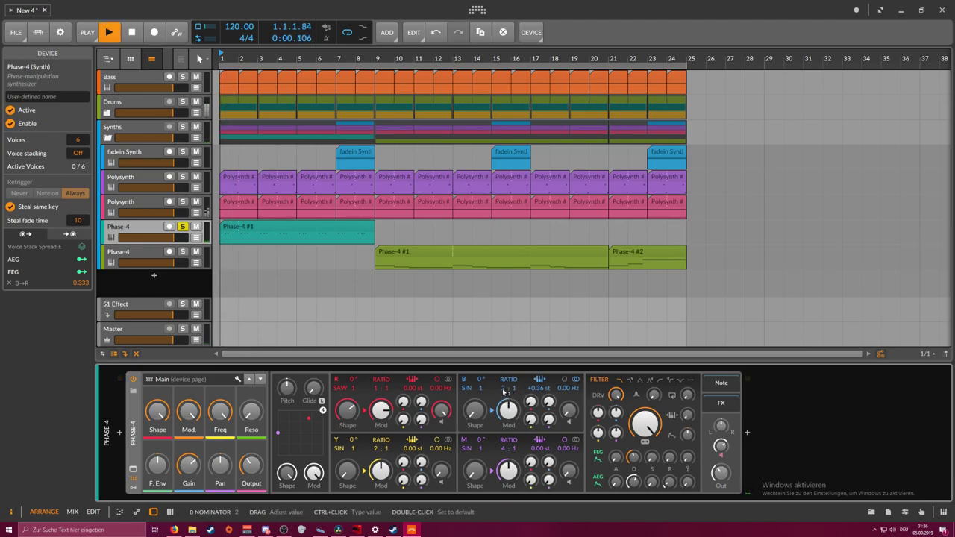
drag(388, 388, 388, 381)
key(space)
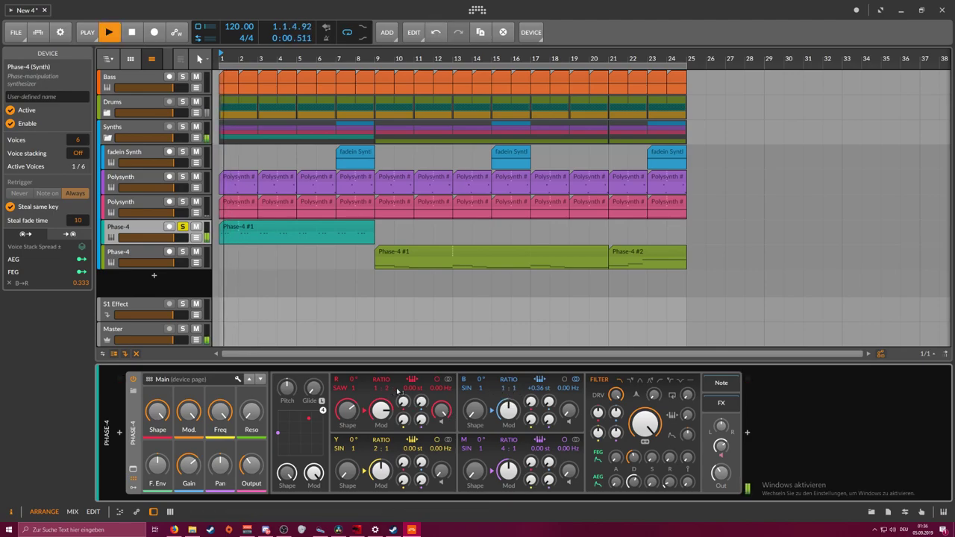
Raise the blue oscillator's Mod amount, fine-tune the blue-to-red phase amount, and replay the riff
drag(515, 414, 515, 389)
key(space)
drag(420, 408, 420, 406)
key(space)
key(space)
key(space)
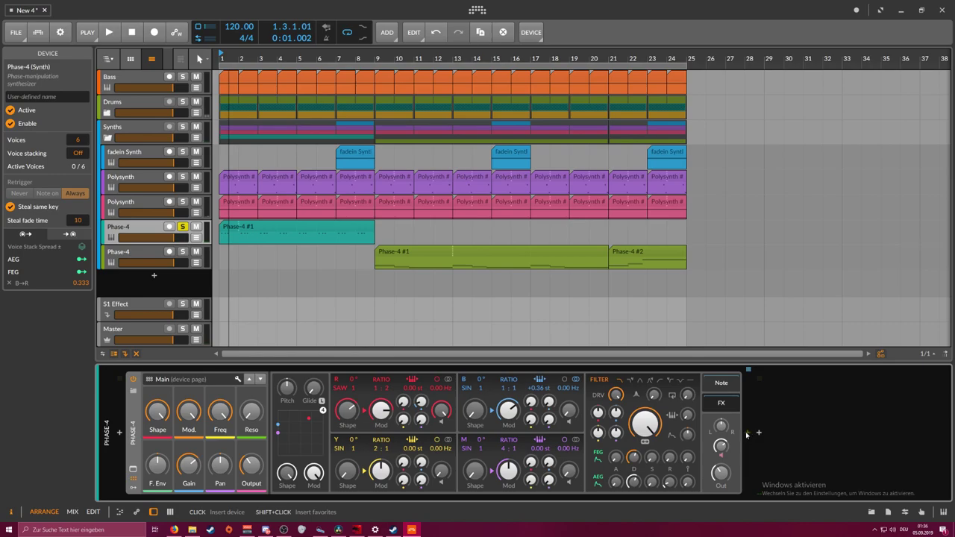
Insert an EQ-2 after the new Phase-4 synth and switch its low band to a low-cut filter
click(747, 435)
text(eq)
key(Return)
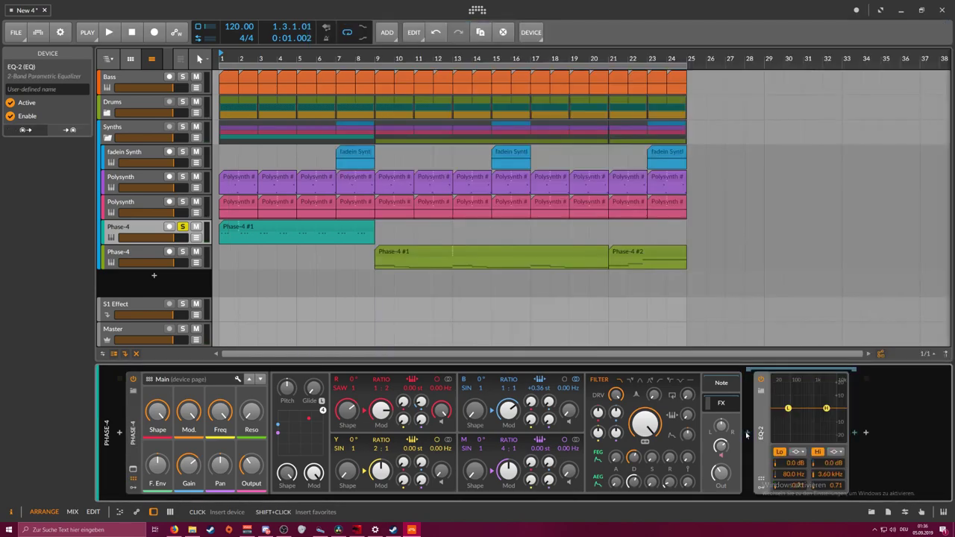
click(797, 452)
click(803, 476)
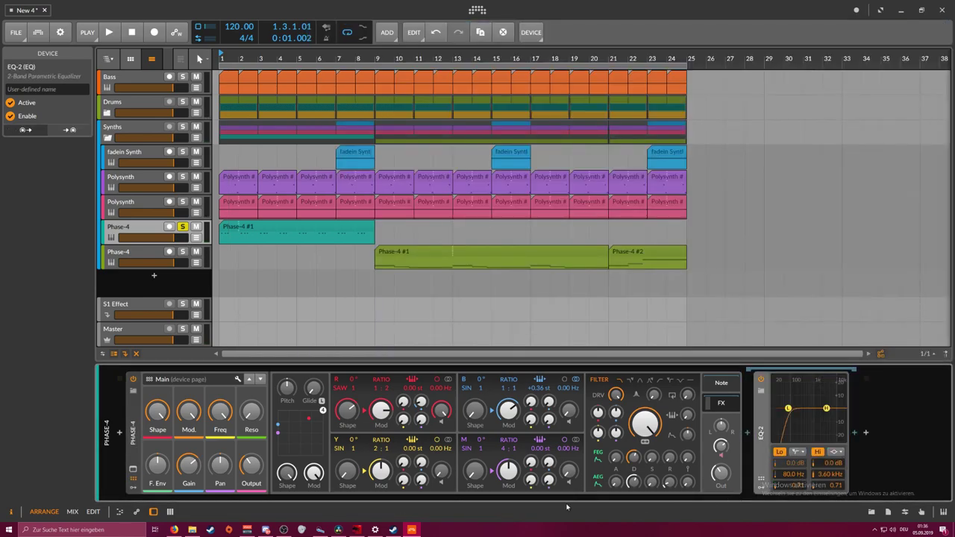
Insert an Amp after the Phase-4's EQ-2 and raise its drive while replaying the riff
click(856, 434)
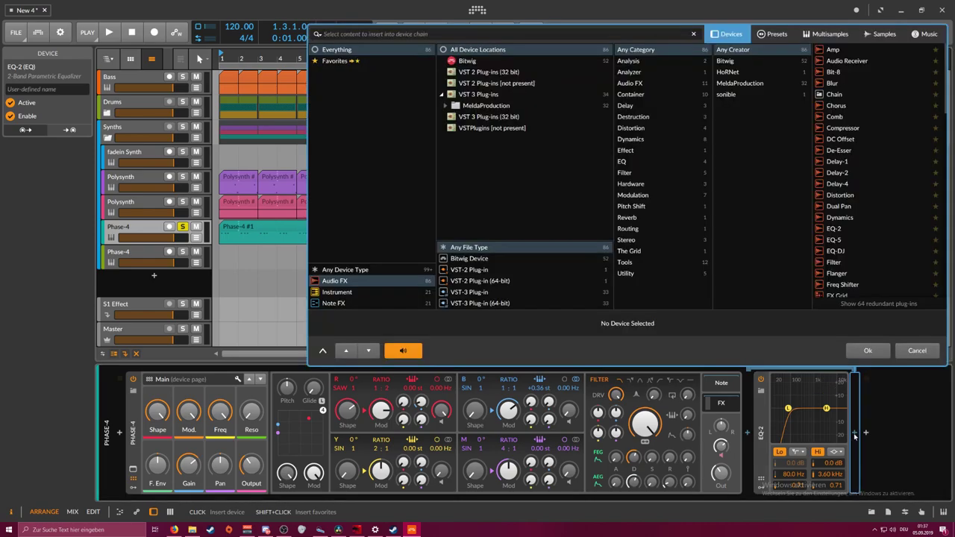
text(amp)
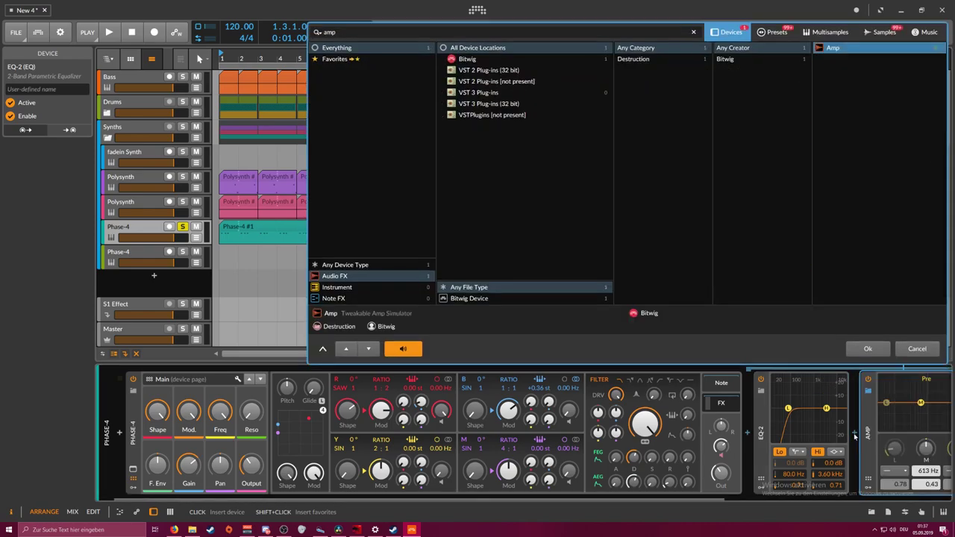
key(Return)
key(space)
key(space)
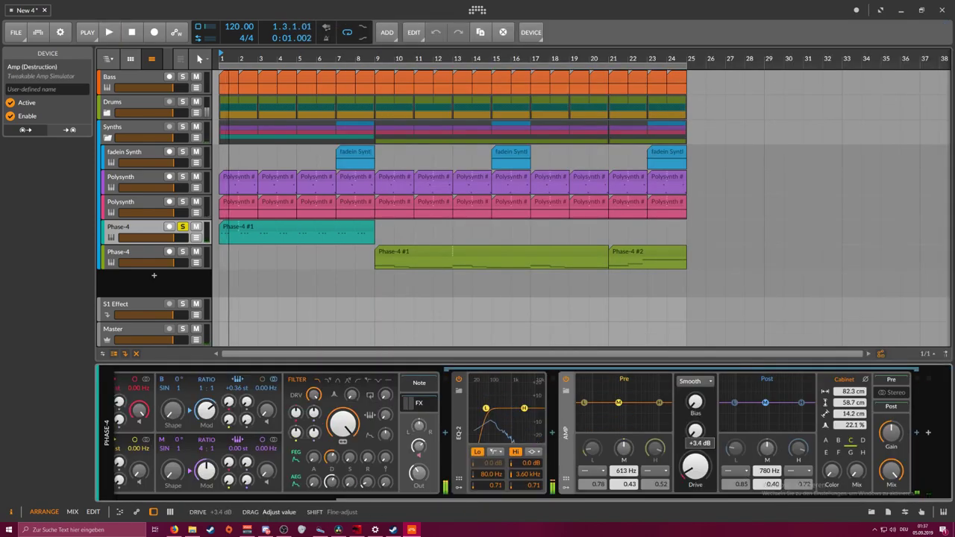
key(space)
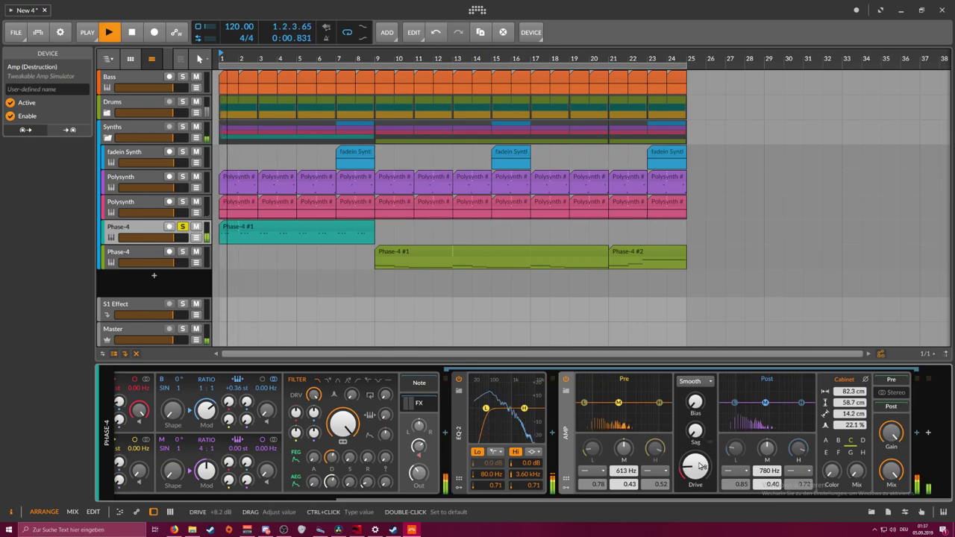
key(space)
key(space)
key(space)
Boost the Amp's Pre mid band at about 1.95 kHz and its Post mid band at about 1.73 kHz, replaying the riff
drag(619, 403, 635, 397)
key(space)
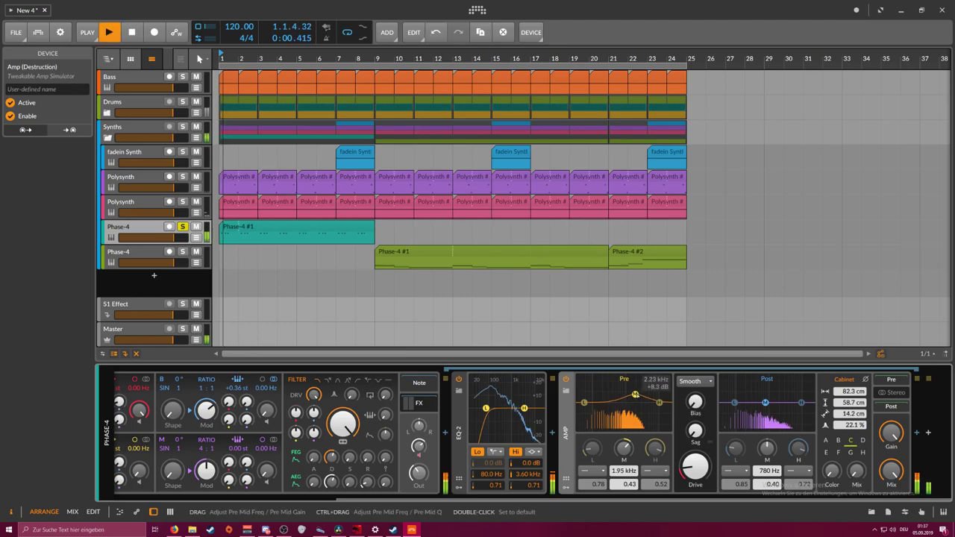
key(space)
drag(765, 403, 777, 394)
key(space)
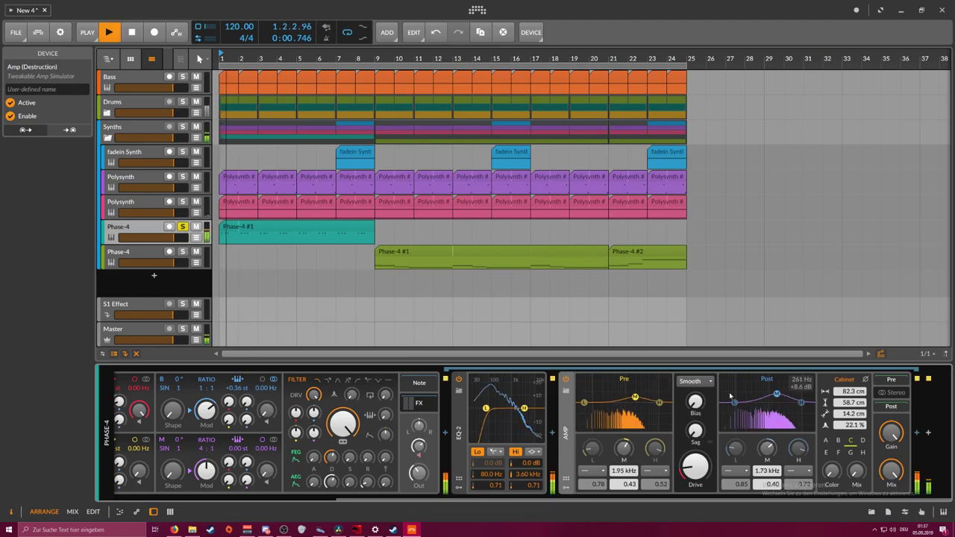
key(space)
key(space)
Retune the Amp's Pre mid band to 1.46 kHz with a Q of 0.24 and its Post mid band to 1.33 kHz
mouse_move(635, 397)
mouse_down()
mouse_move(646, 394)
mouse_move(631, 391)
mouse_up()
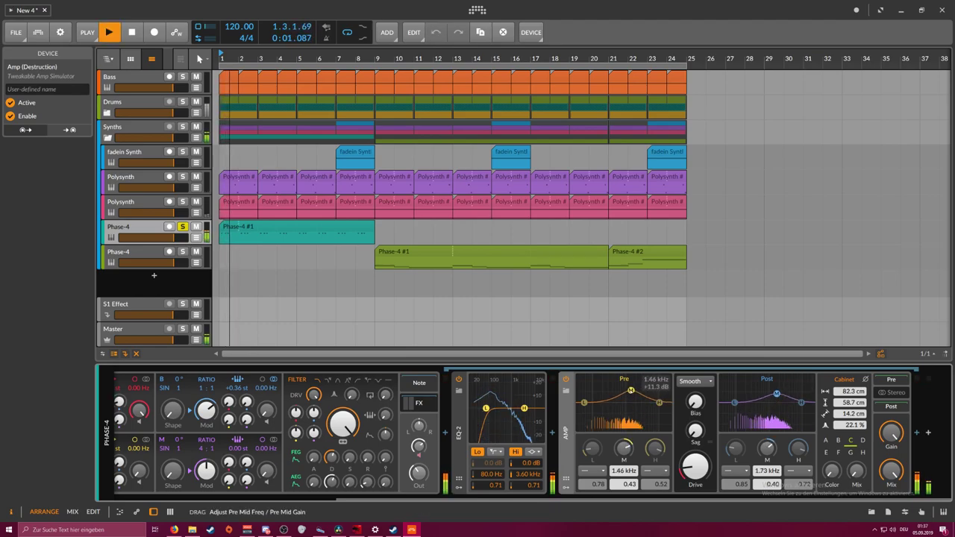
drag(630, 485, 630, 494)
key(space)
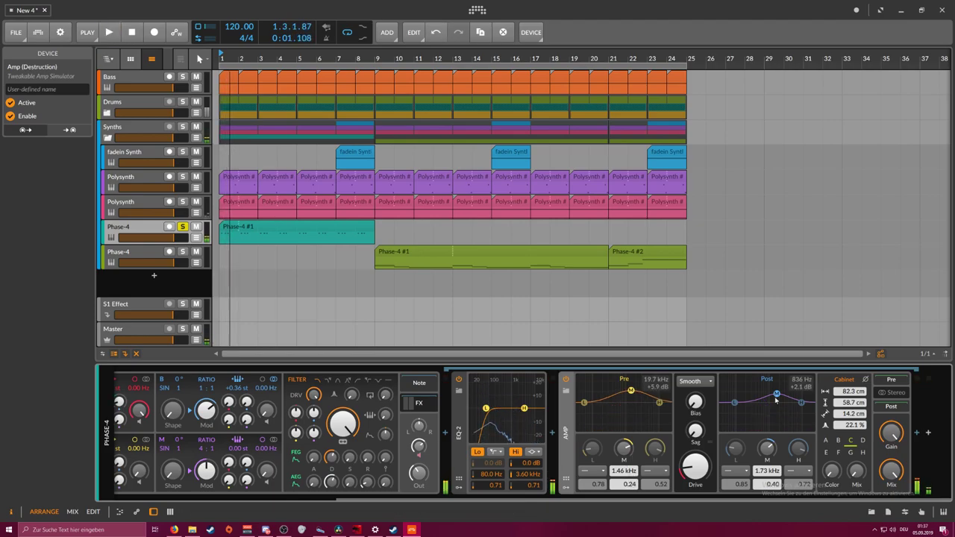
drag(773, 394, 773, 394)
key(space)
key(space)
Shorten the Phase-4's filter envelope decay to about 438 ms and replay the riff
drag(332, 457, 334, 464)
key(space)
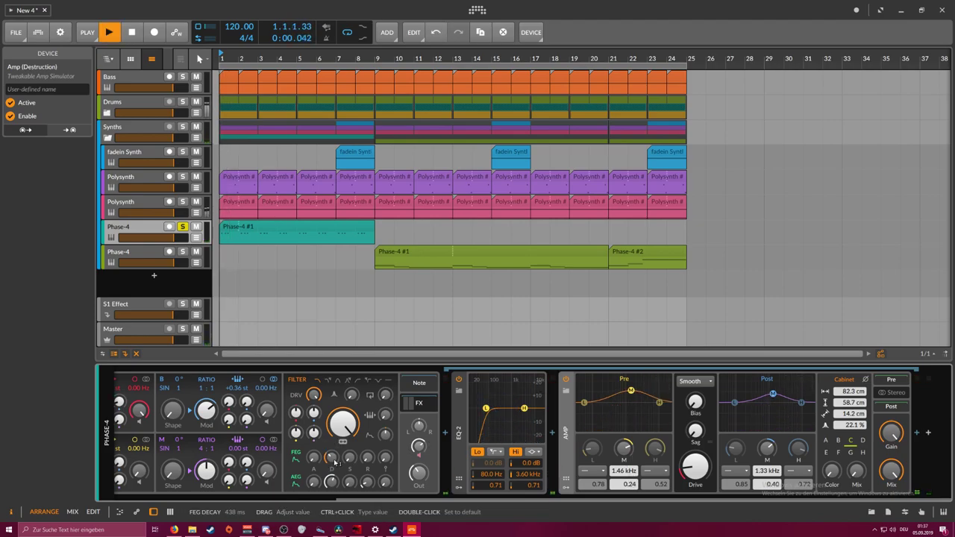
key(space)
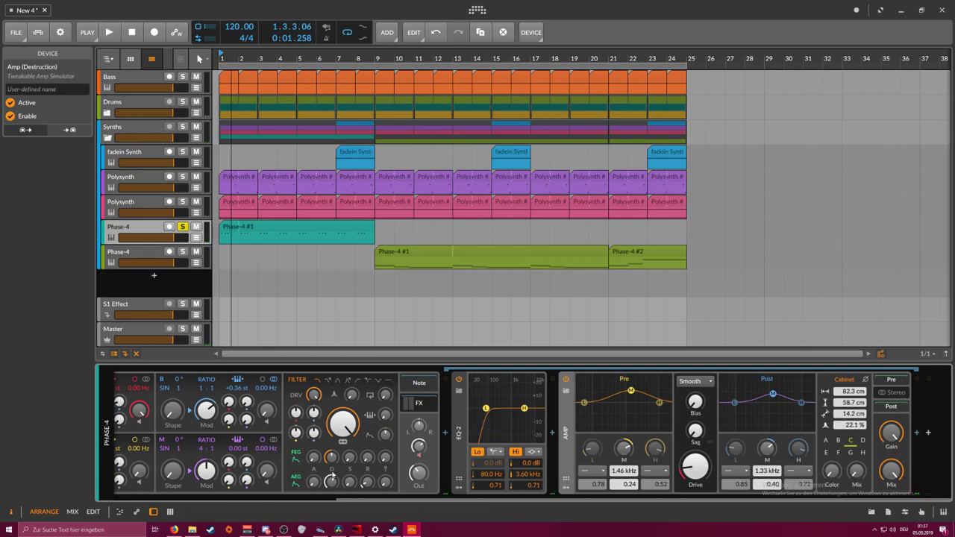
Collapse the EQ-2 and Amp devices and insert a Filter after the Amp
double_click(460, 435)
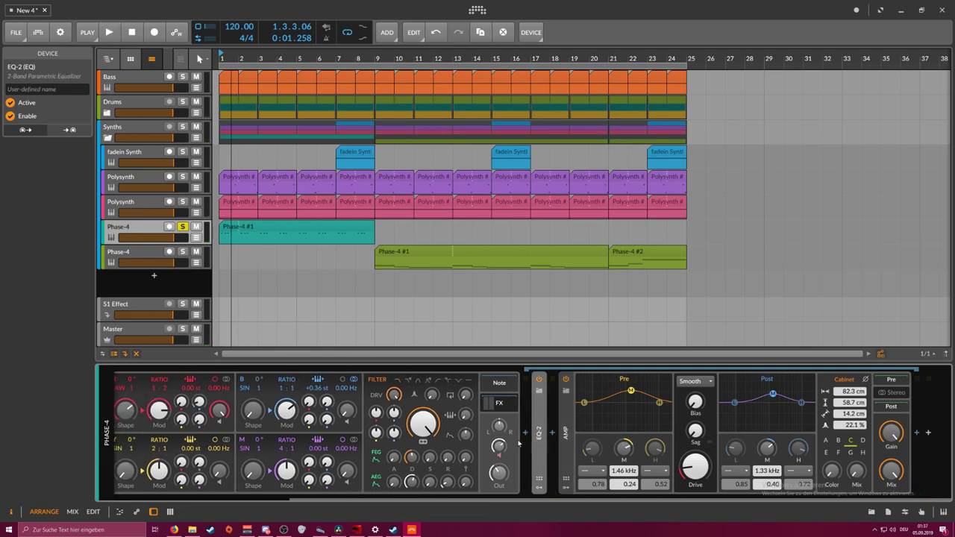
double_click(566, 433)
click(800, 434)
text(filter)
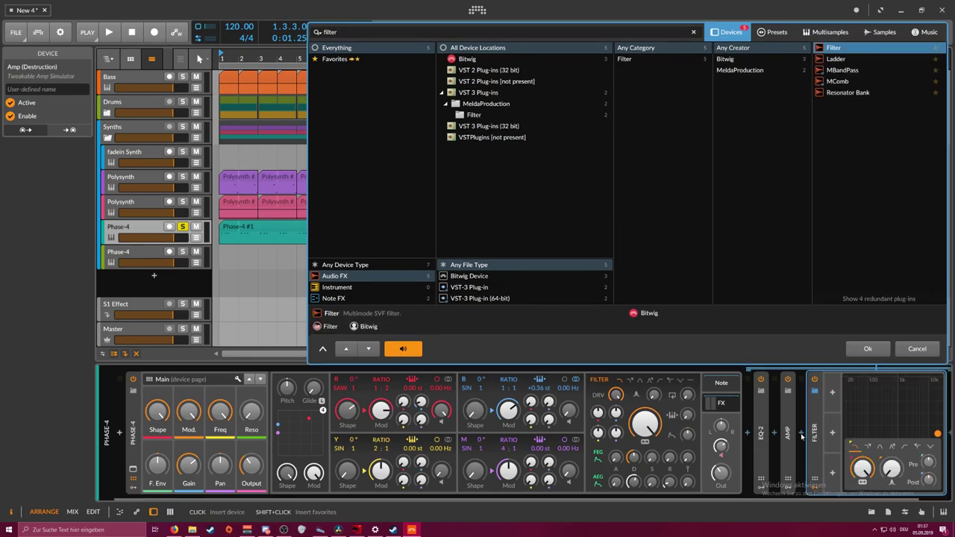
key(Return)
Lower the Filter's cutoff to its minimum and modulate it by about +83 from the Phase-4's filter envelope, shortening that envelope's decay
drag(862, 469, 863, 531)
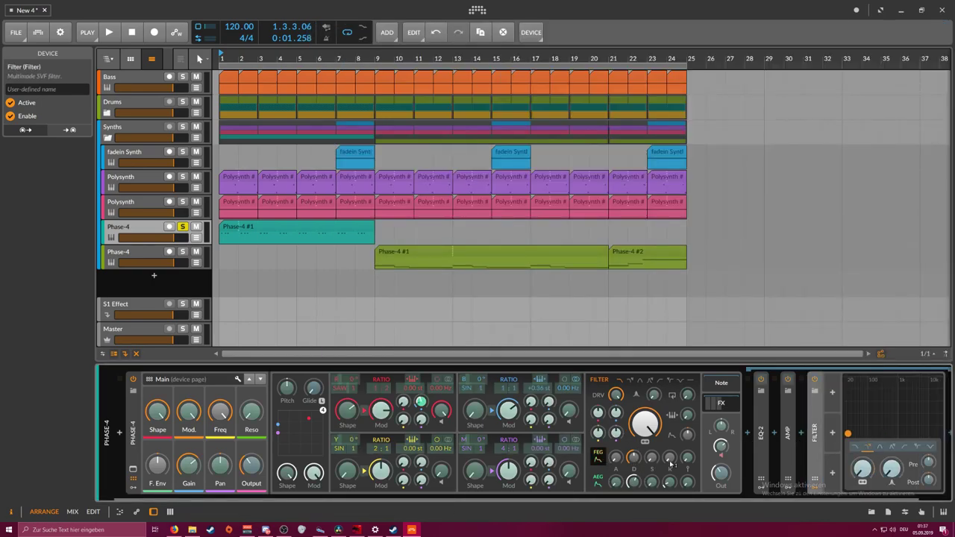
key(space)
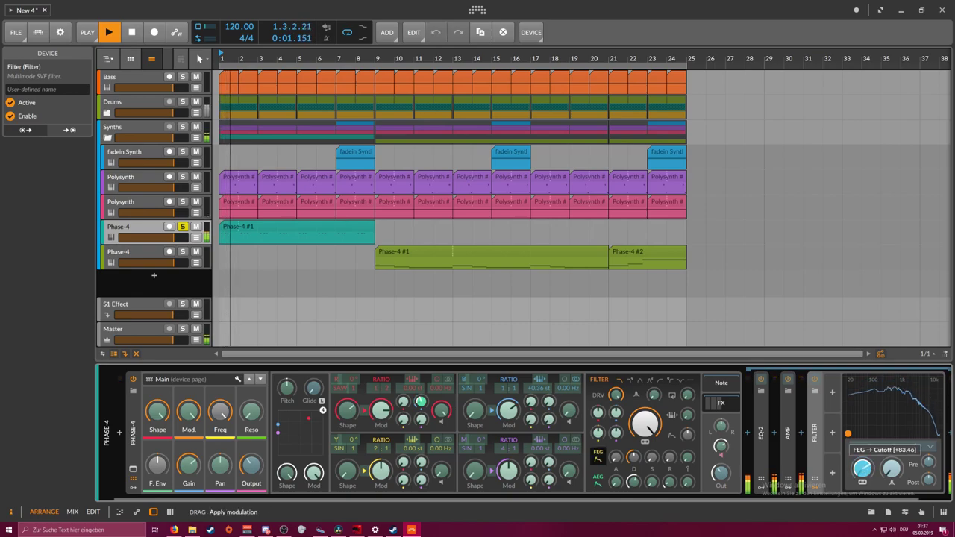
drag(633, 459, 633, 473)
key(space)
key(space)
Raise the Filter's cutoff to 168 Hz and fine-tune the filter envelope decay while replaying the riff
drag(862, 469, 863, 448)
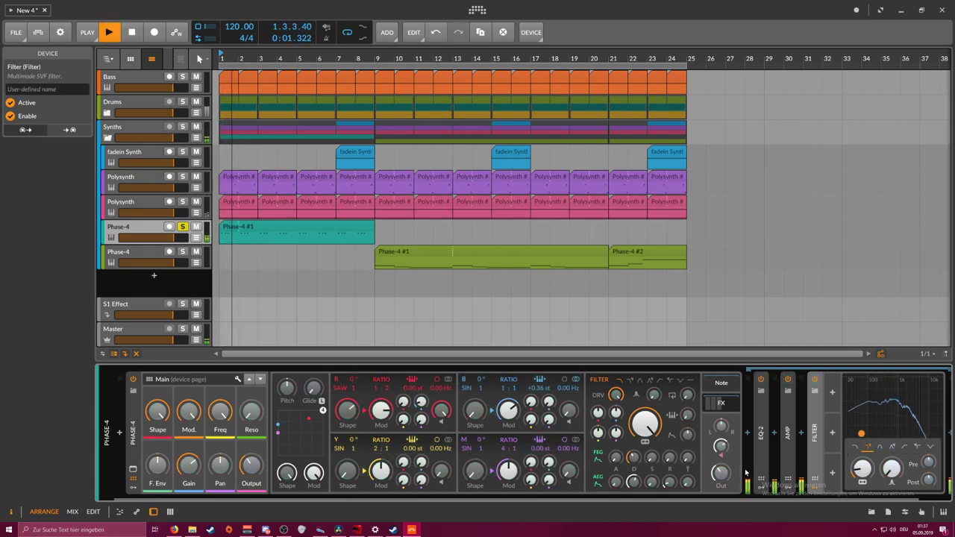
drag(633, 458, 634, 459)
key(space)
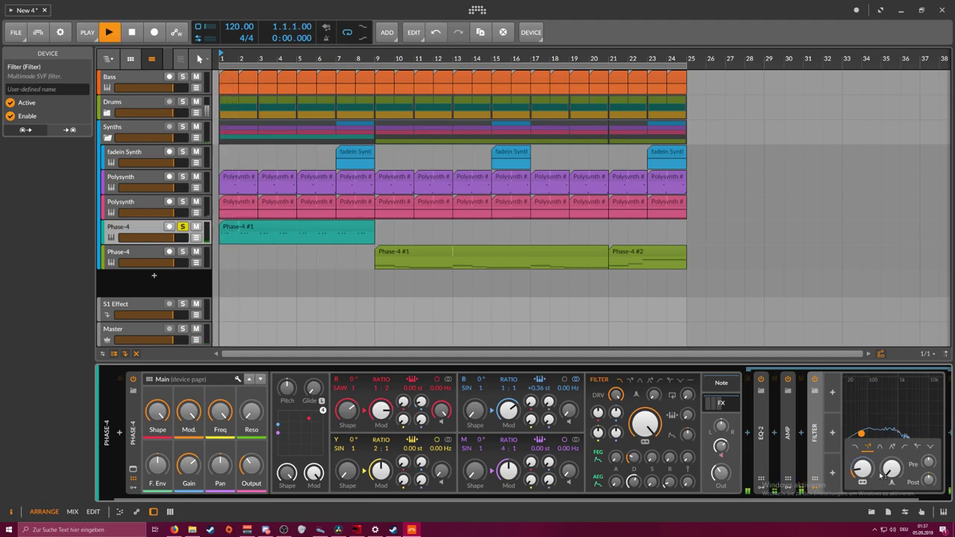
drag(863, 468, 864, 468)
key(space)
key(space)
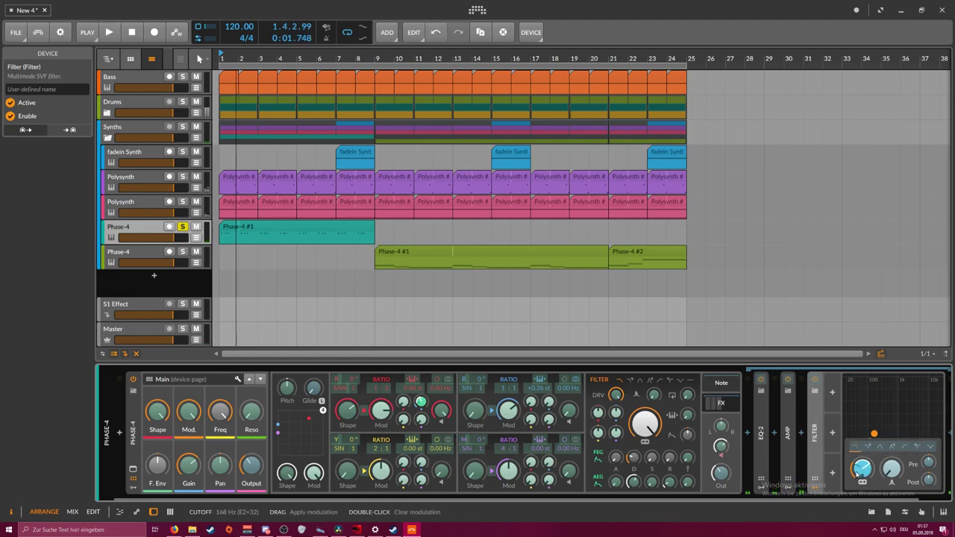
Take the Phase-4 track out of solo and play it with the full mix
key(space)
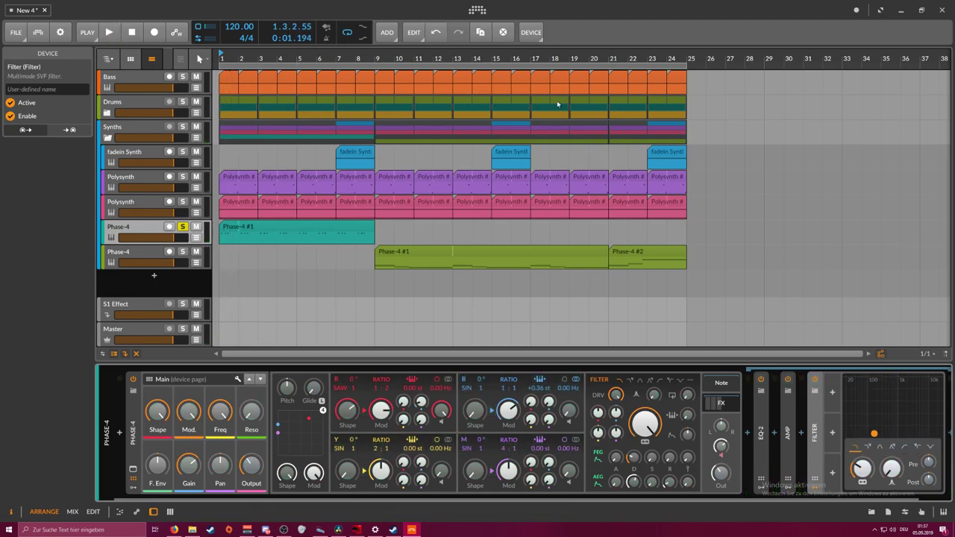
key(space)
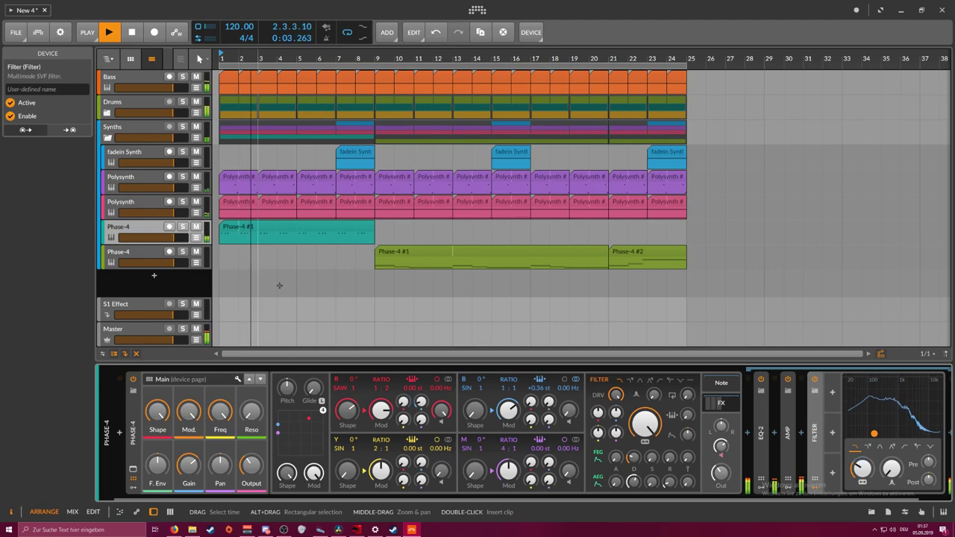
key(space)
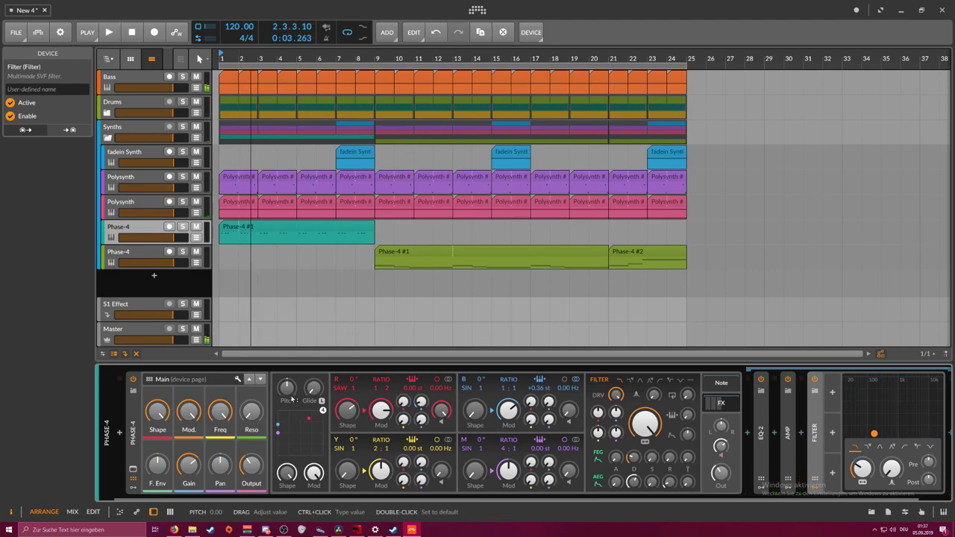
Try all notes of the Phase-4 riff an octave higher during playback, and transpose them back to D#1
double_click(244, 237)
click(233, 377)
key(ctrl+a)
key(shift+Up)
key(space)
key(shift+Down)
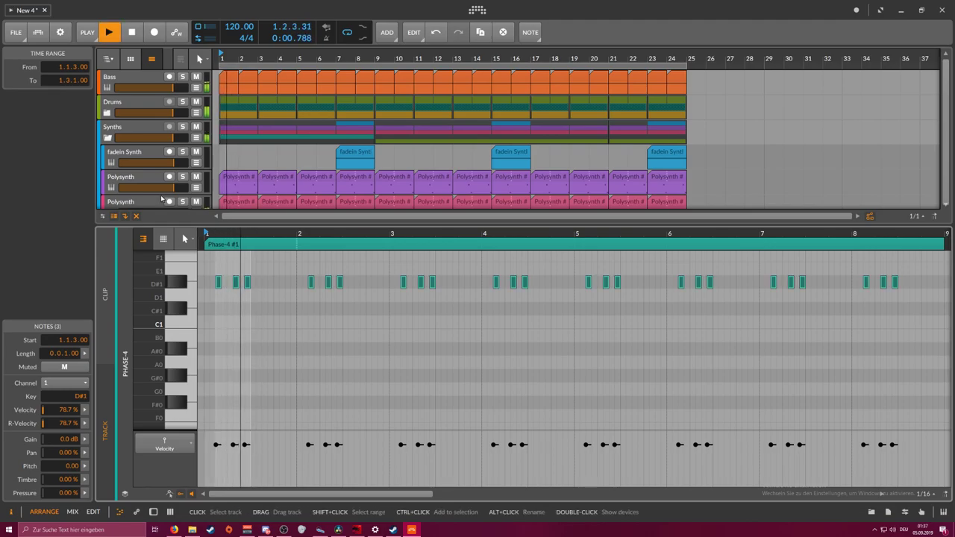
key(space)
Bring back the rhythmic Phase-4 track's devices and reduce the synth's filter drive while replaying the mix
click(152, 201)
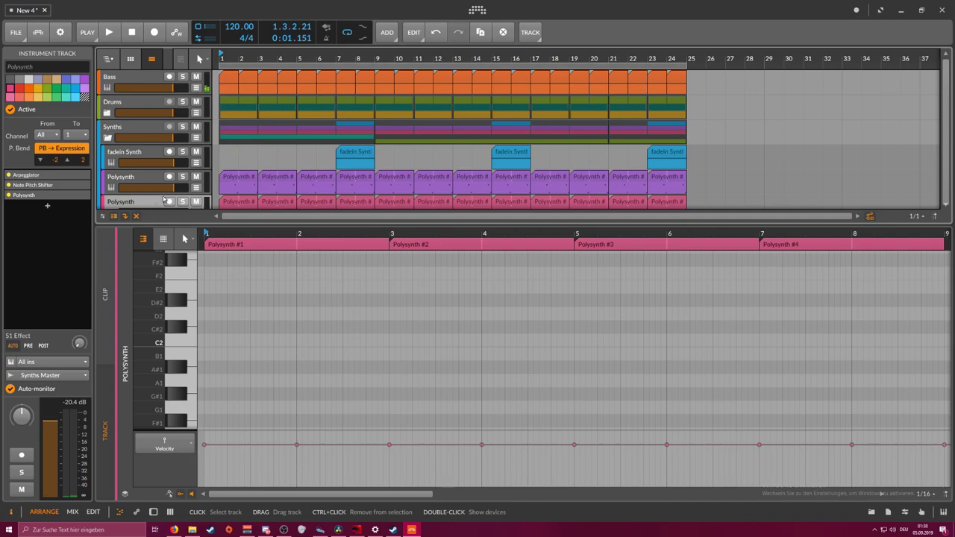
scroll(164, 199, down, 5)
click(153, 112)
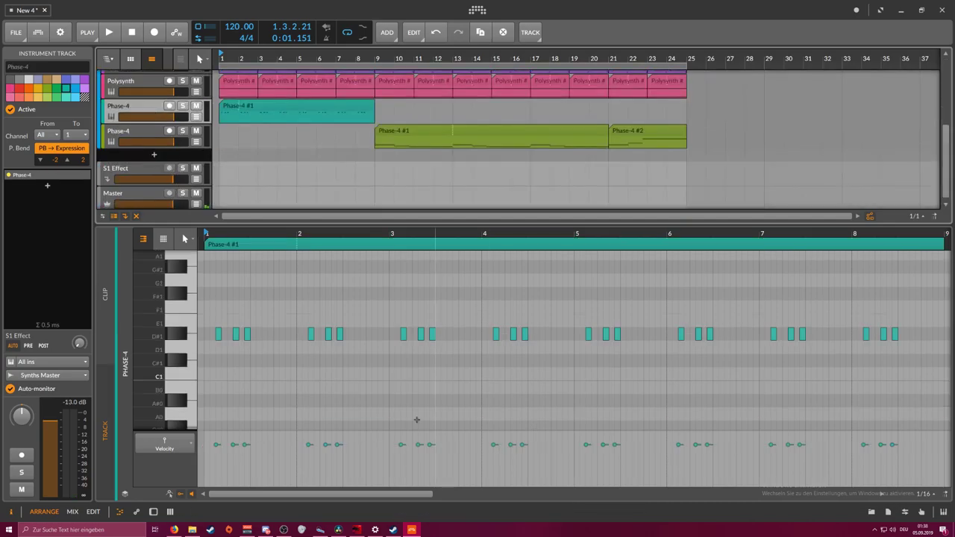
double_click(151, 112)
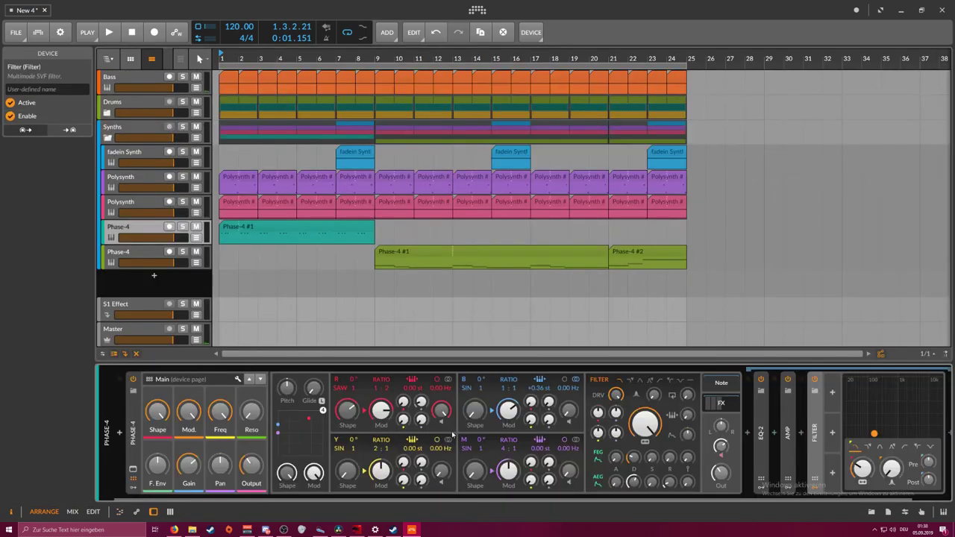
key(space)
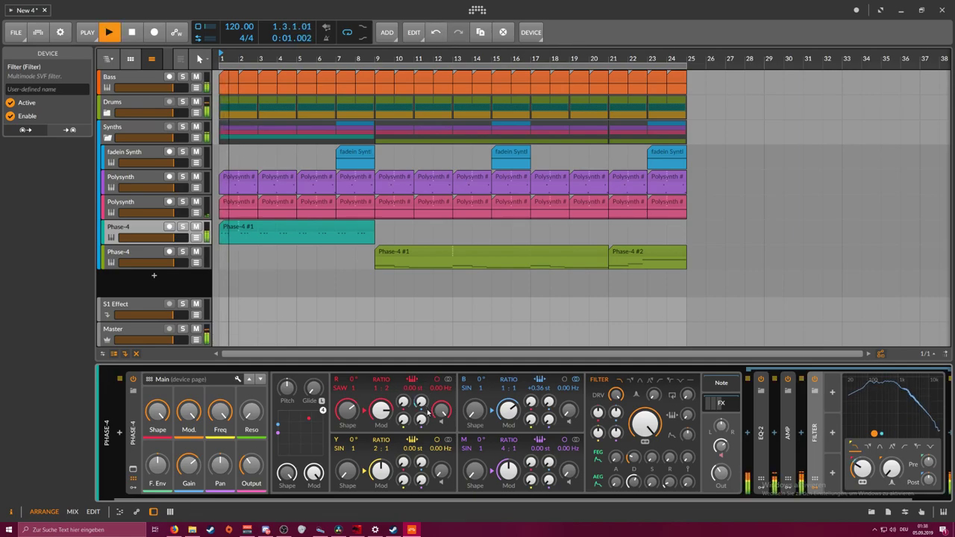
key(space)
key(space)
drag(615, 401, 615, 412)
Set the Phase-4's output to about -13.1 dB while replaying the mix
key(space)
key(space)
key(space)
key(space)
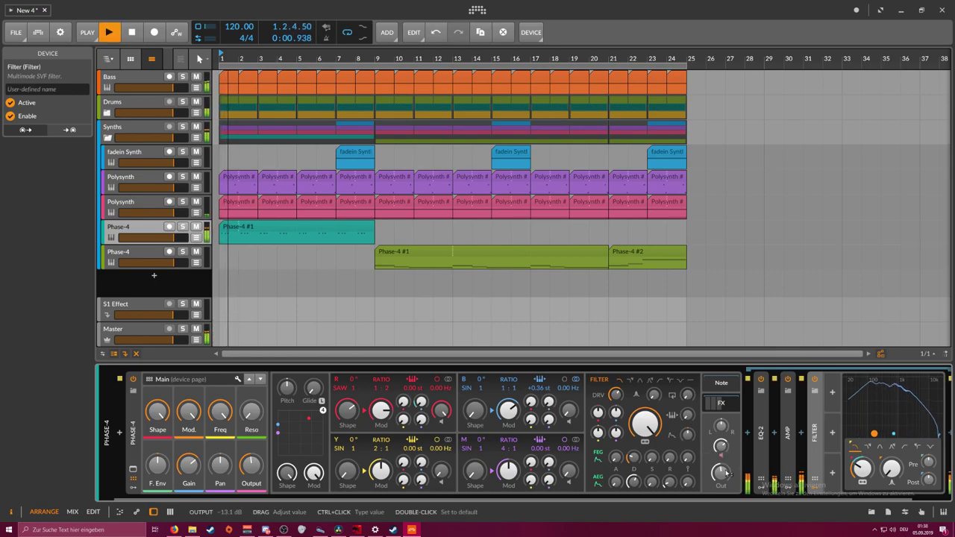
key(space)
key(space)
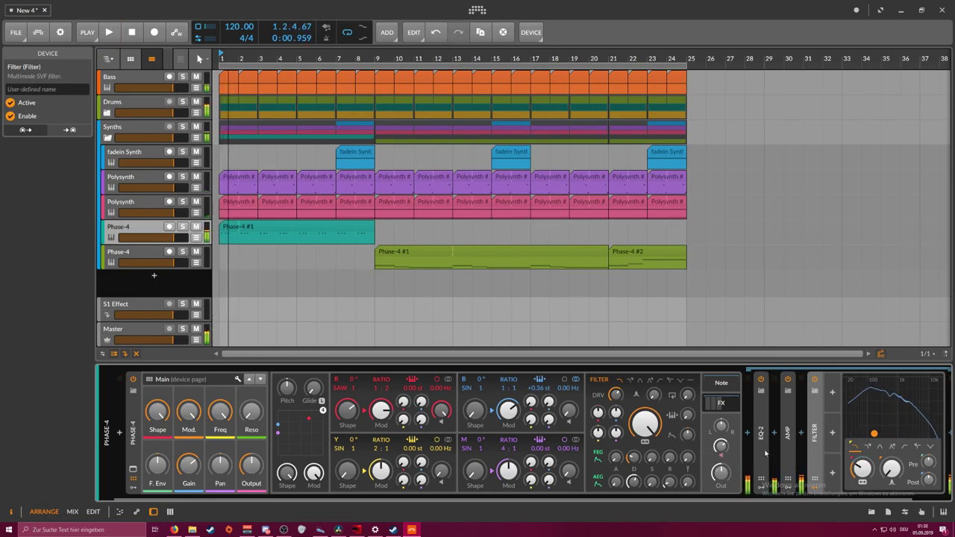
Expand the EQ-2 and set its low-cut frequency to 183 Hz while replaying the mix
click(768, 456)
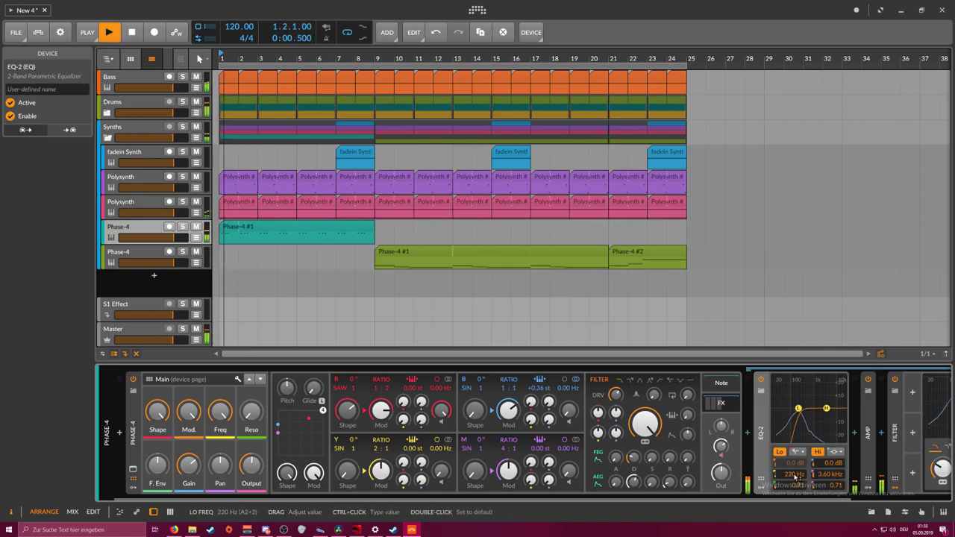
drag(795, 477, 795, 484)
key(space)
key(space)
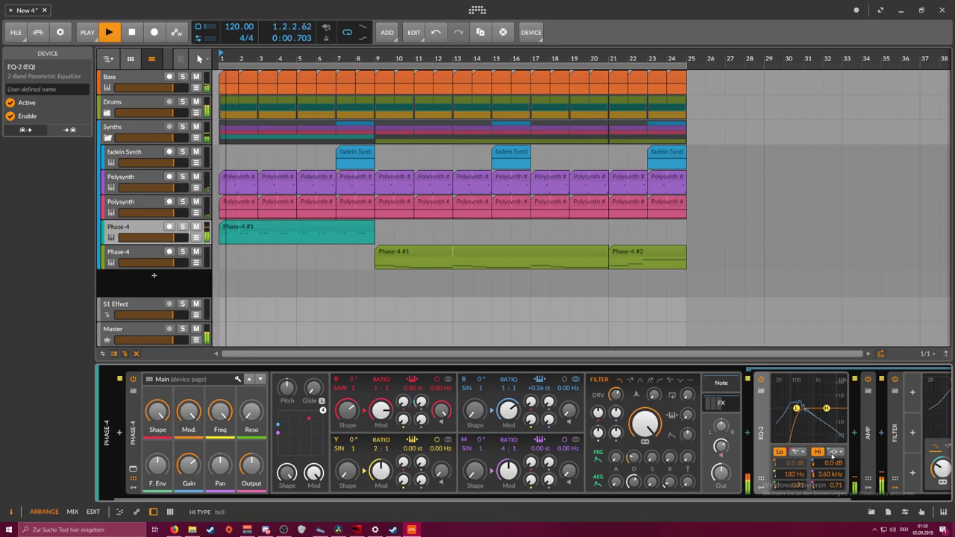
key(space)
Boost the EQ-2's high band by 8.7 dB at 507 Hz with a Q of 0.26, replaying to compare
drag(826, 408, 806, 393)
key(space)
key(space)
key(space)
drag(838, 485, 838, 500)
key(space)
drag(806, 393, 807, 397)
key(space)
key(space)
key(space)
Add D#1 notes at 1.4.4 and 1.3.4 to the looped Phase-4 clip during playback
double_click(291, 233)
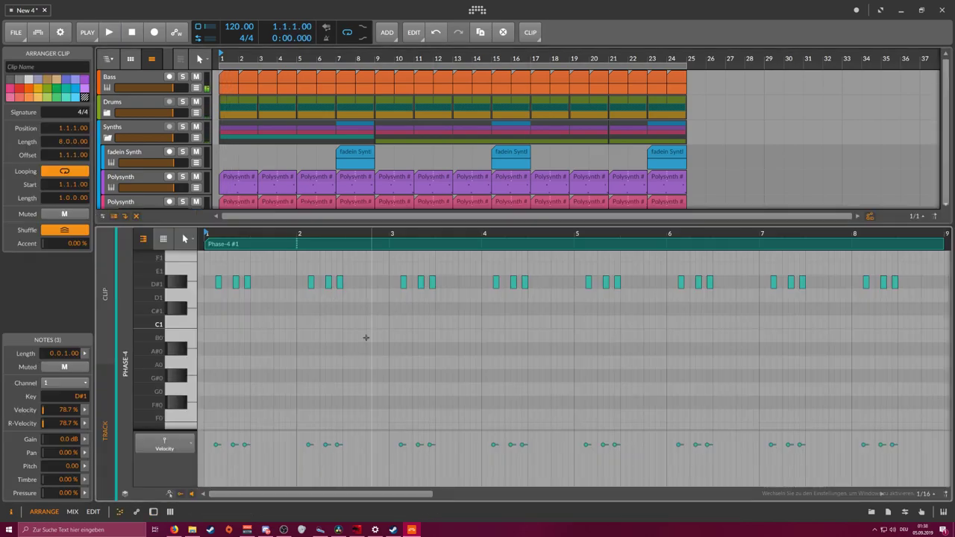
double_click(284, 281)
key(space)
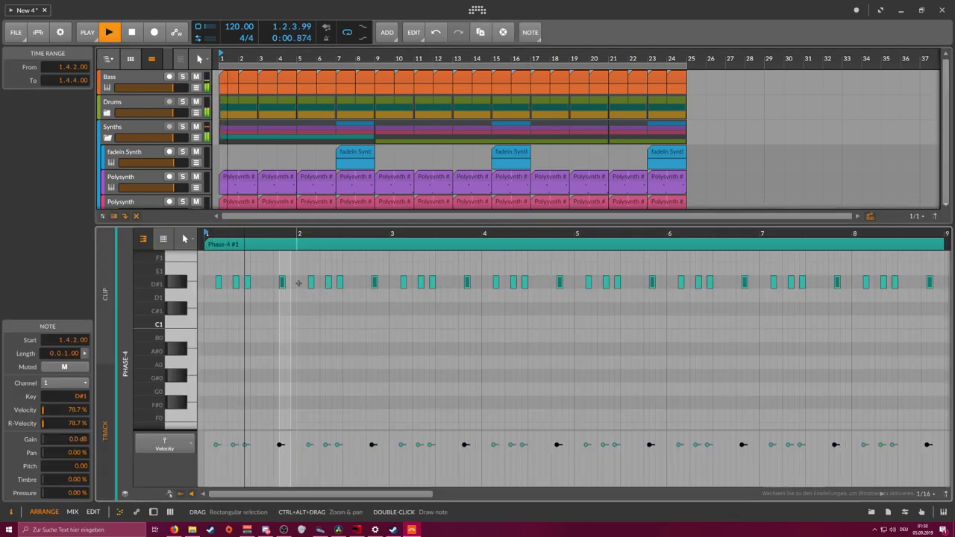
key(Right)
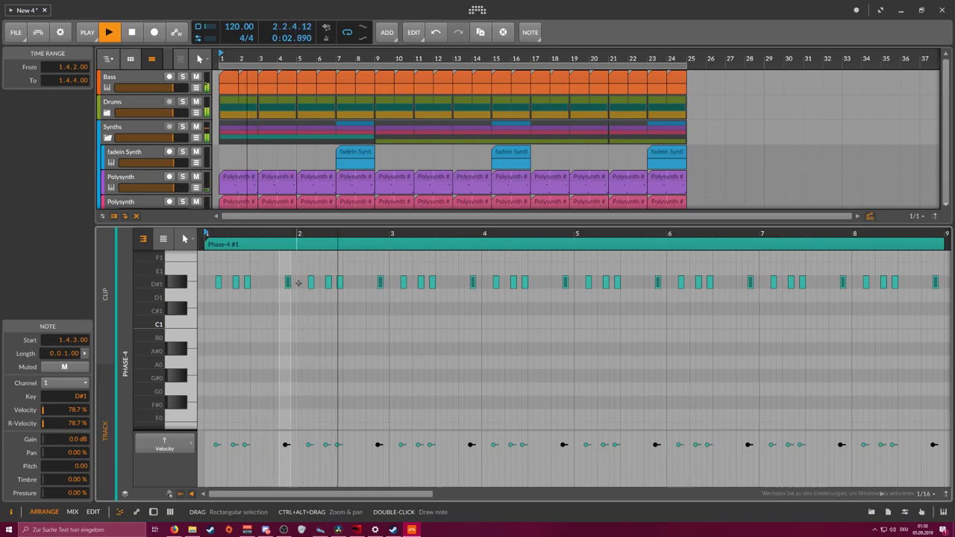
key(Right)
key(shift+Left)
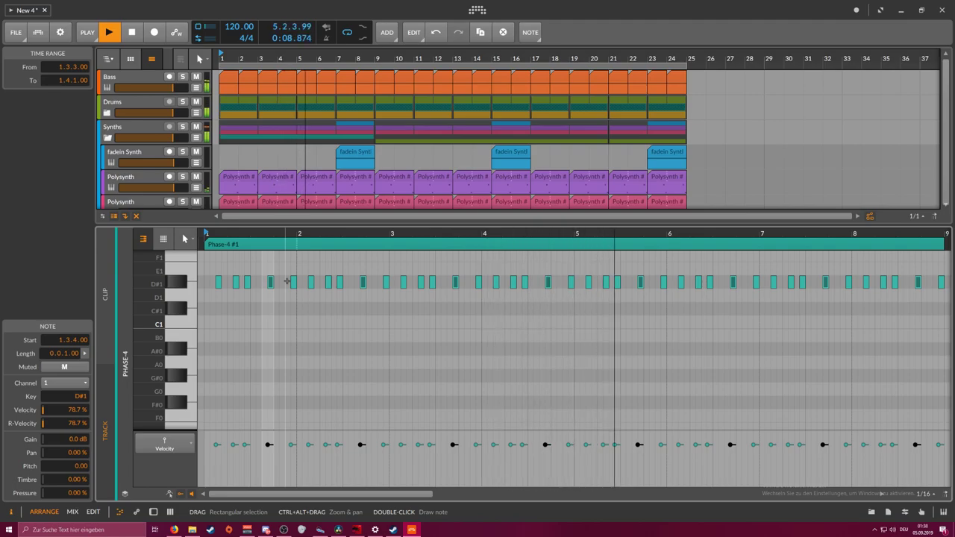
Lengthen the Phase-4's filter envelope decay slightly and lower its voice gain, replaying the extended riff
drag(275, 223, 261, 338)
double_click(149, 231)
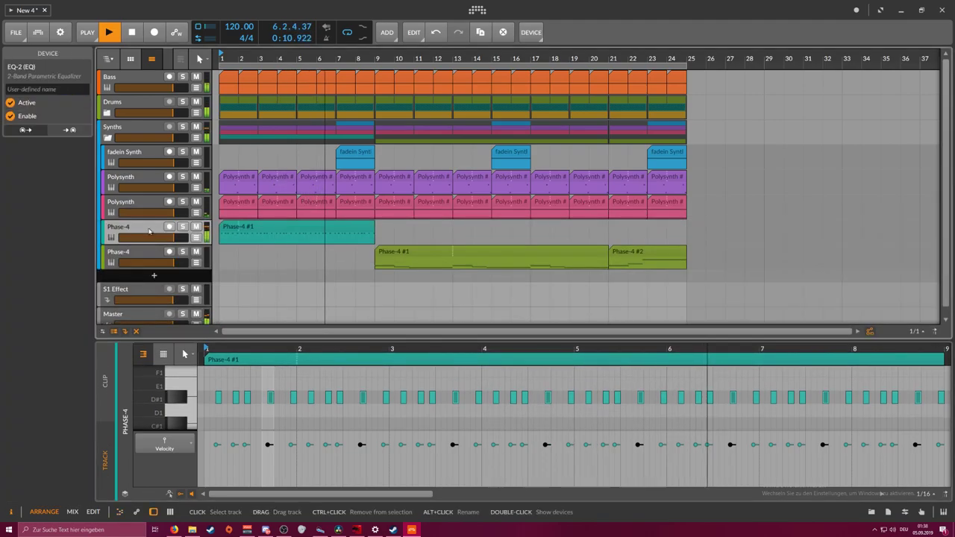
mouse_move(633, 458)
mouse_down()
mouse_move(633, 485)
mouse_move(633, 453)
mouse_up()
drag(721, 446, 721, 453)
key(space)
key(space)
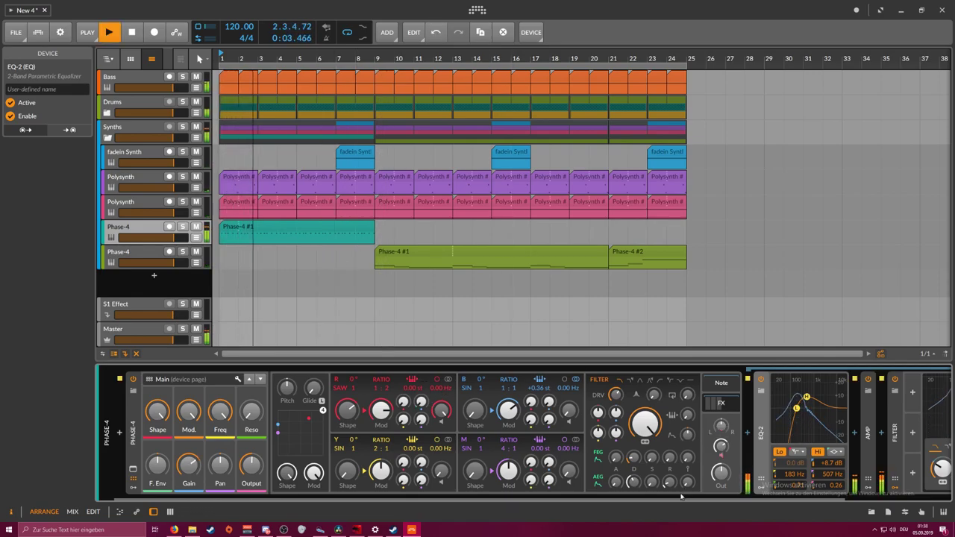
Set the EQ-2's low-cut to 119 Hz and its high band to 643 Hz, and lower the Phase-4's output during playback
drag(683, 499, 761, 499)
drag(711, 474, 711, 471)
drag(744, 474, 744, 467)
drag(700, 470, 700, 485)
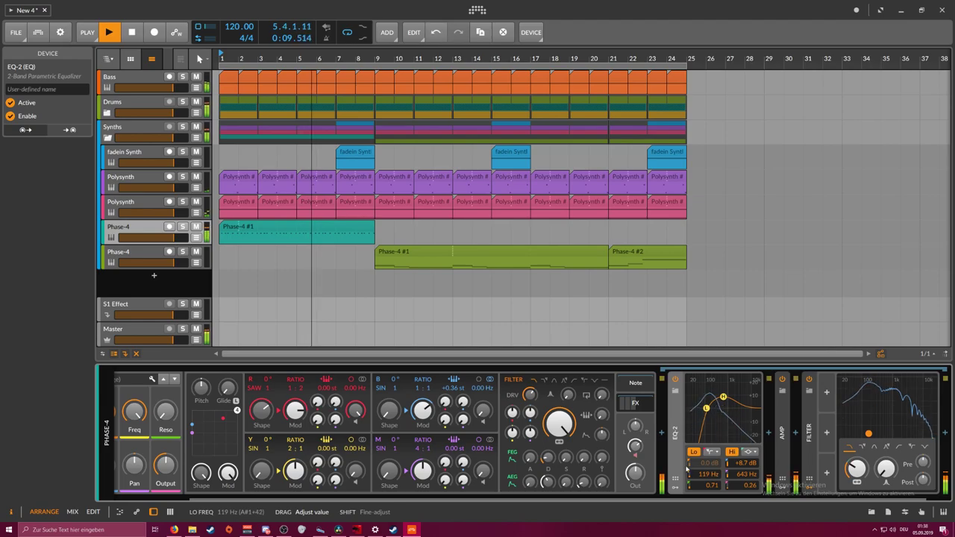
drag(635, 473, 635, 485)
key(space)
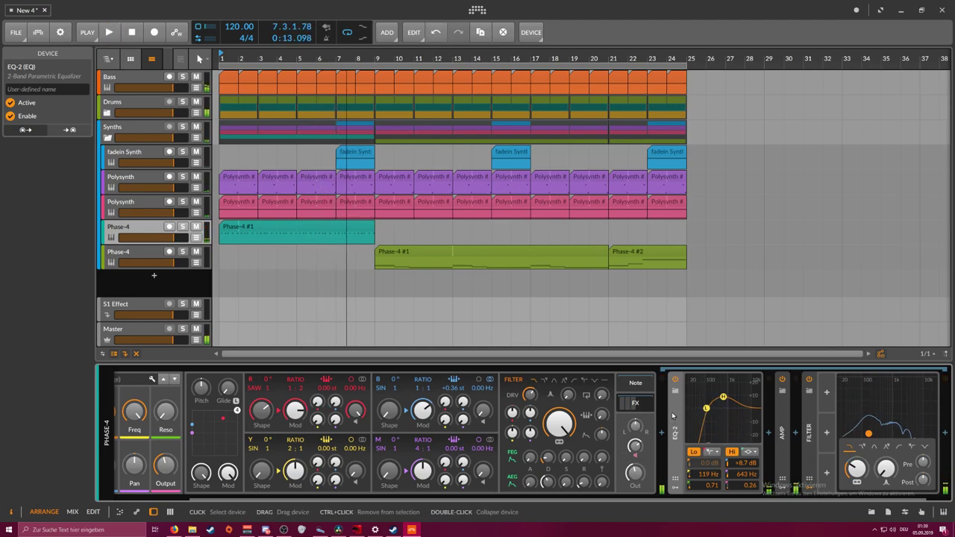
Collapse the EQ-2, tweak the Filter device's resonance, and set the Phase-4's output to about -15 dB while replaying
double_click(672, 416)
key(space)
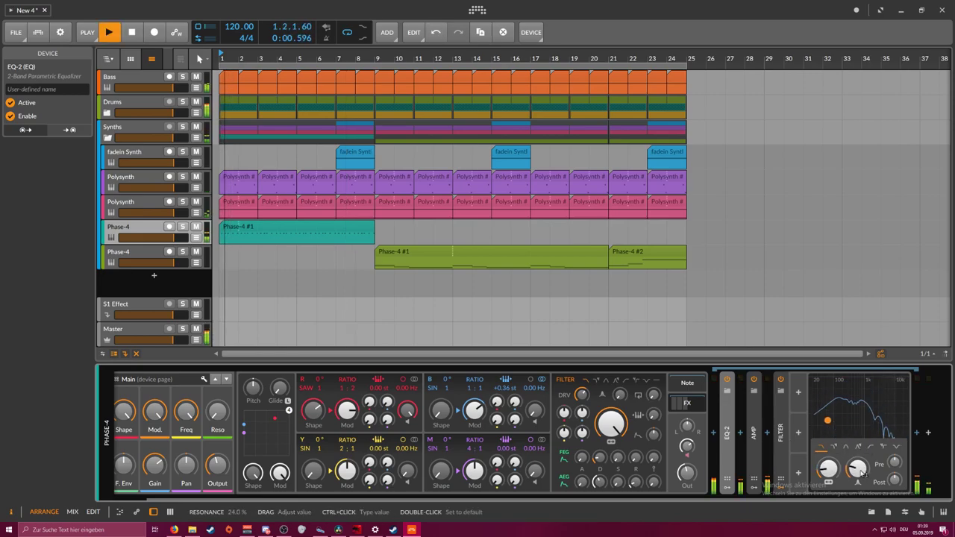
drag(857, 470, 872, 464)
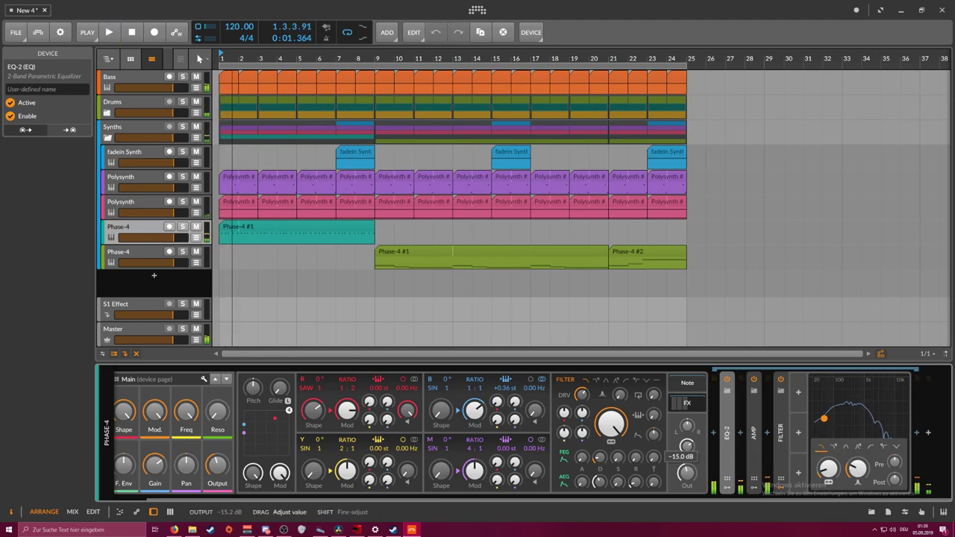
drag(688, 475, 689, 476)
key(space)
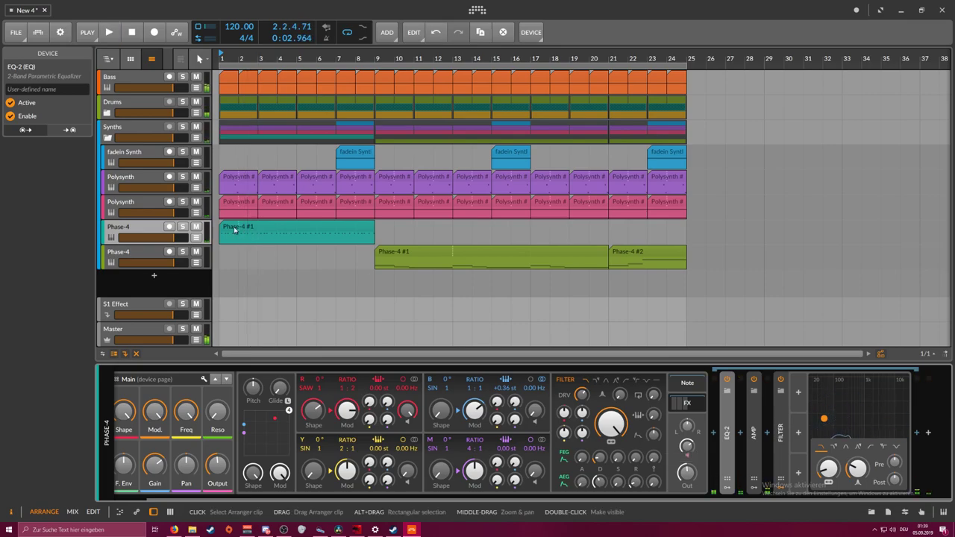
Open the rhythmic Phase-4 clip, move its last D#1 note back to 1.4.2, and replay it
double_click(234, 228)
drag(287, 377, 297, 405)
key(Left)
key(Left)
key(space)
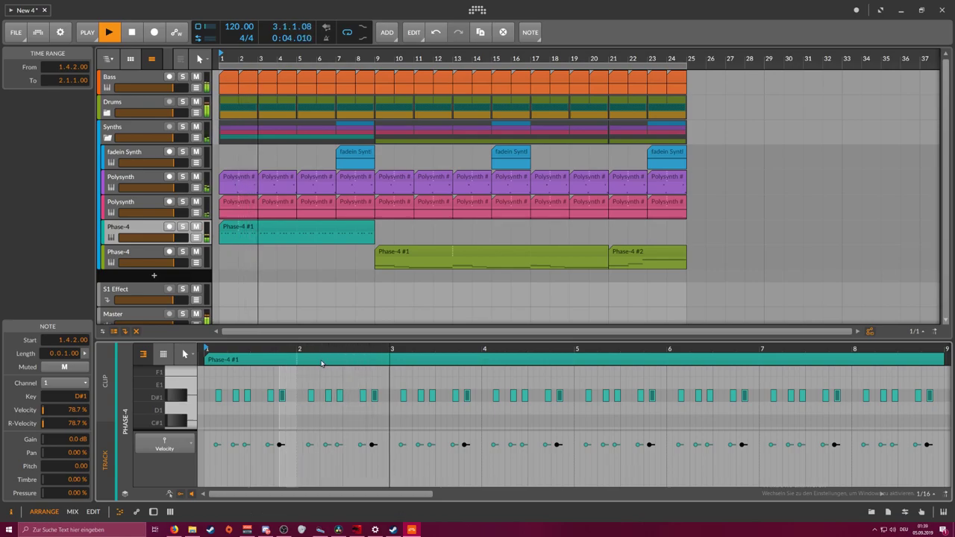
key(space)
Extend the clip's loop to two bars, duplicate the first bar's notes into bar two, and start playback
drag(300, 361, 392, 365)
drag(290, 409, 222, 394)
drag(294, 396, 210, 395)
key(ctrl+d)
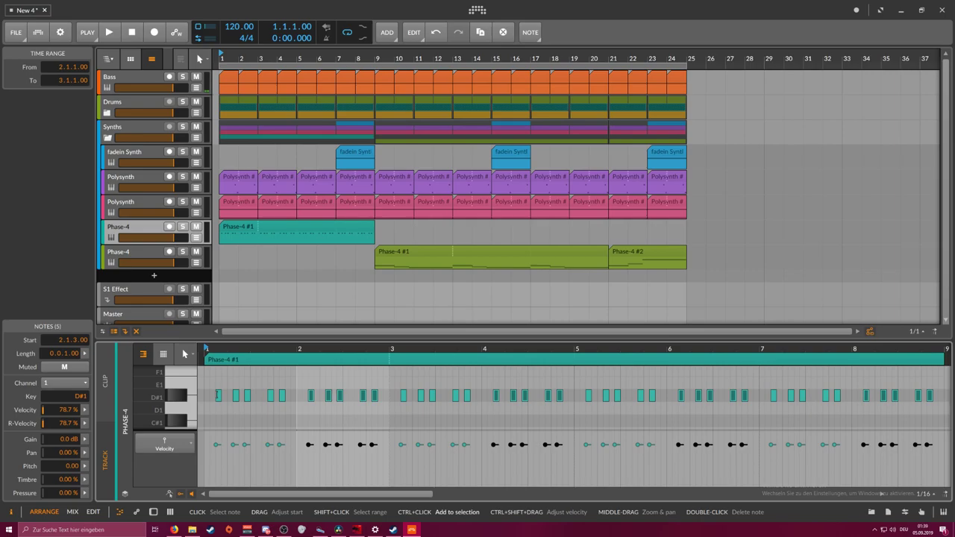
key(space)
Move the final D#1 note of the second bar to 2.4.4 during playback
click(366, 387)
click(375, 394)
key(Right)
key(Right)
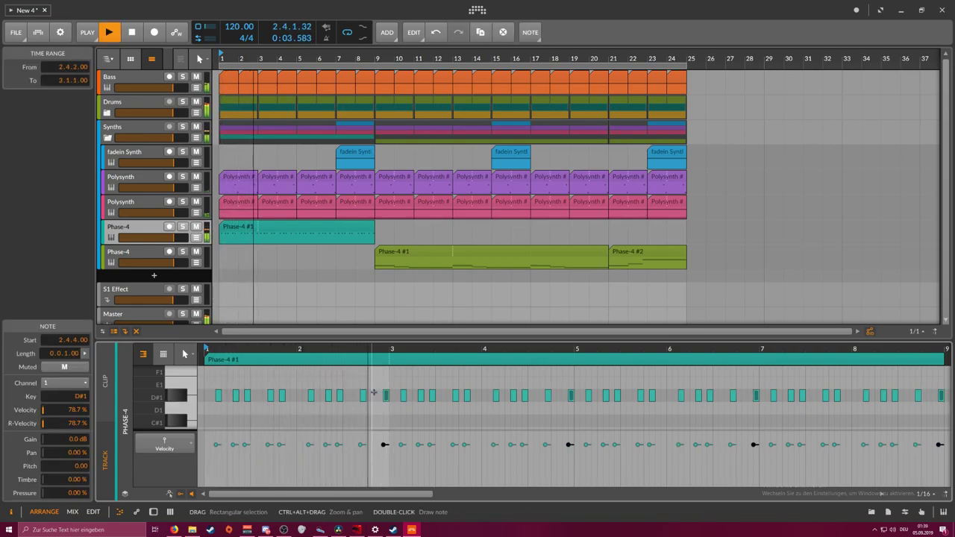
Add a D#1 note at 1.4.4 and a D#2 note at 2.4.3, replaying the riff
double_click(293, 394)
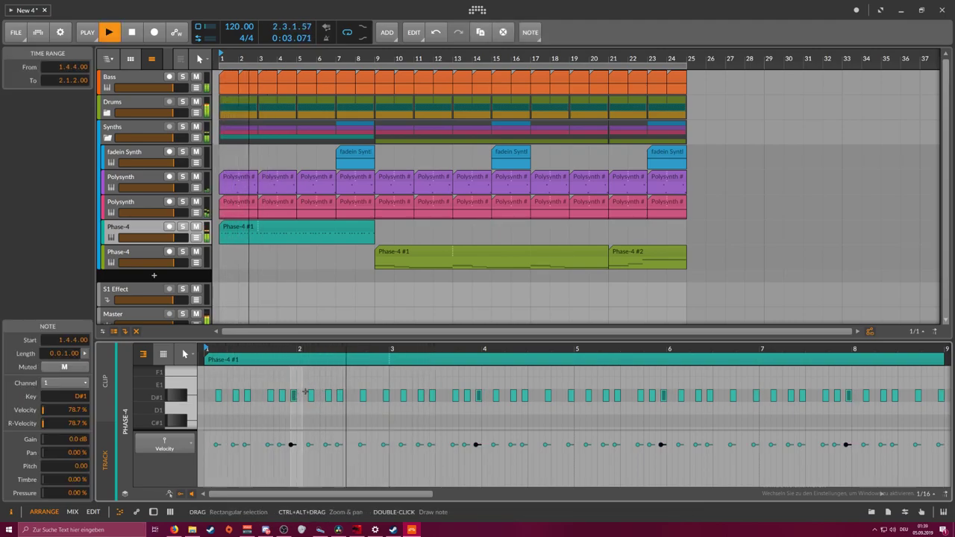
key(space)
double_click(380, 396)
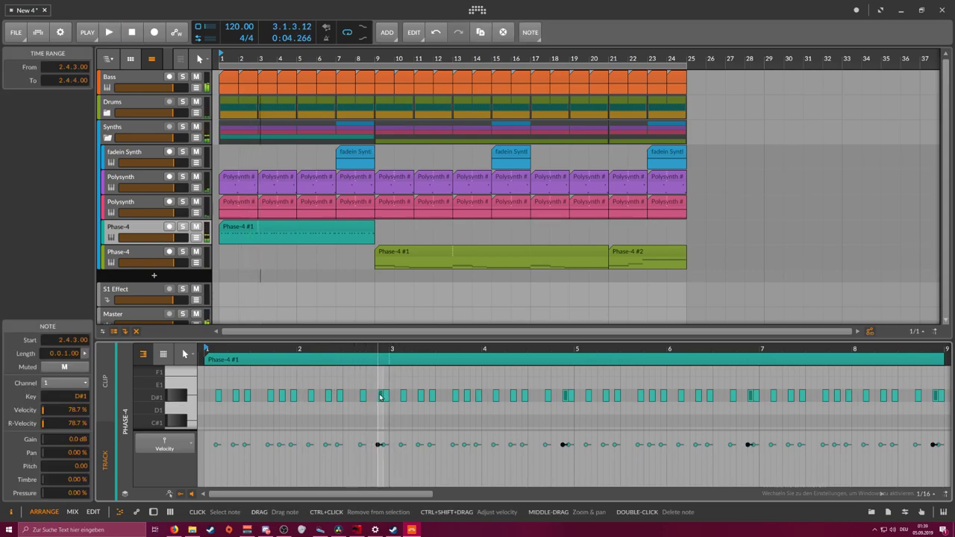
key(space)
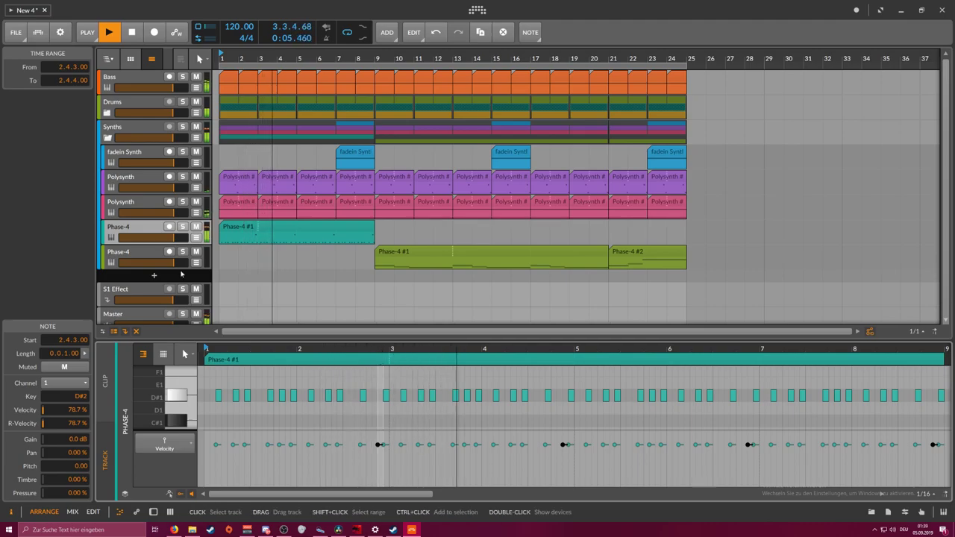
Show the Phase-4's devices, lengthen its filter envelope decay, and slightly raise its output
key(d)
drag(634, 457, 633, 431)
drag(720, 447, 721, 441)
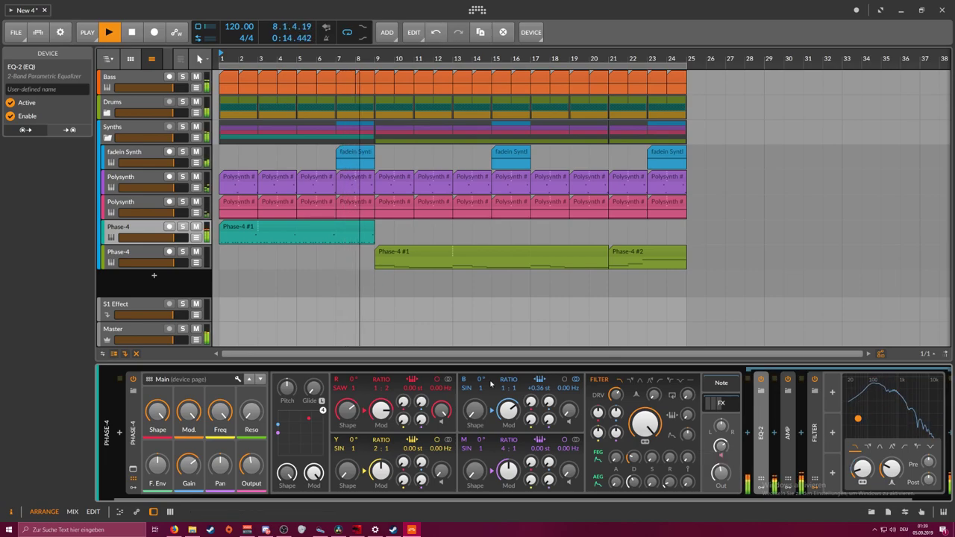
Extend the rhythmic Phase-4 clip to 24 bars so it ends at bar 25
click(373, 235)
drag(376, 236, 687, 236)
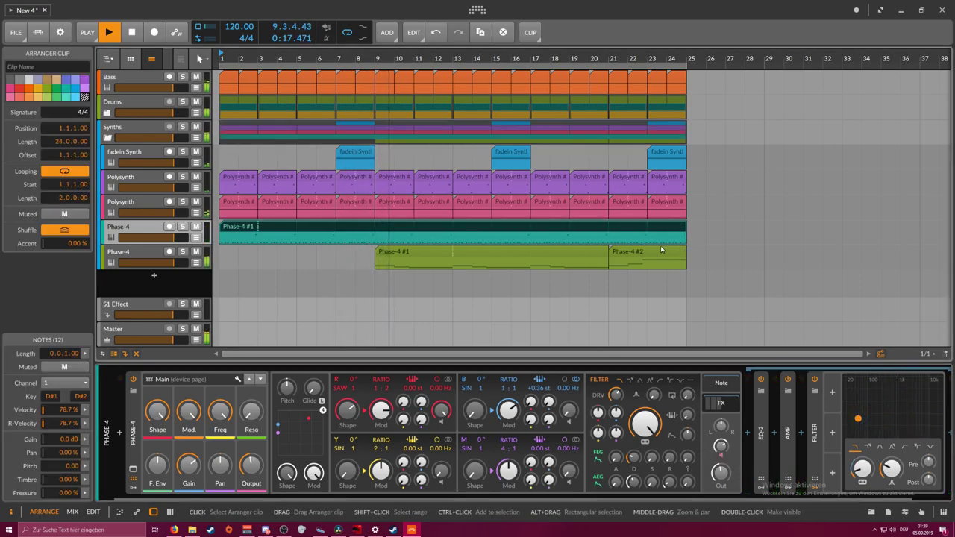
Set the arpeggiator rate on the other Phase-4 track, whose clips start at bar 9, to 1/8
click(155, 253)
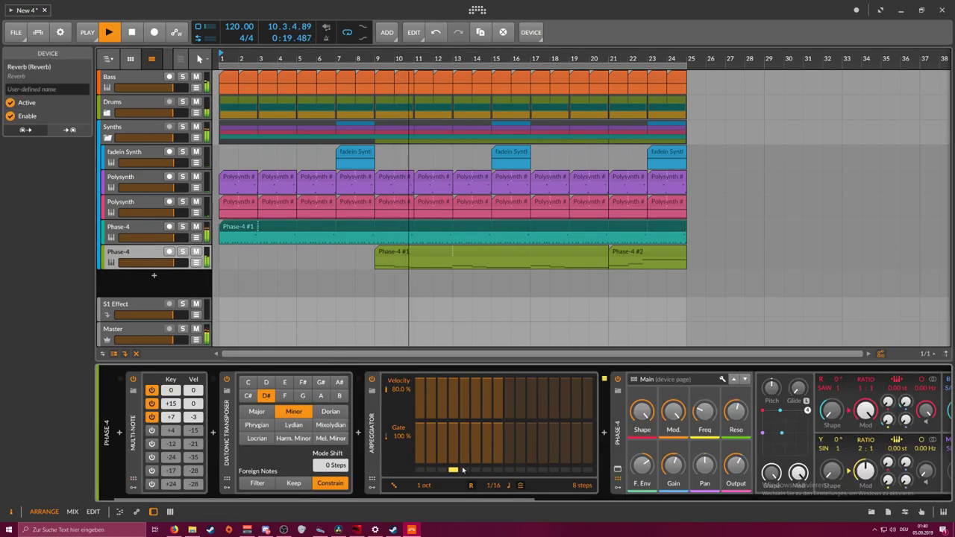
drag(453, 499, 516, 498)
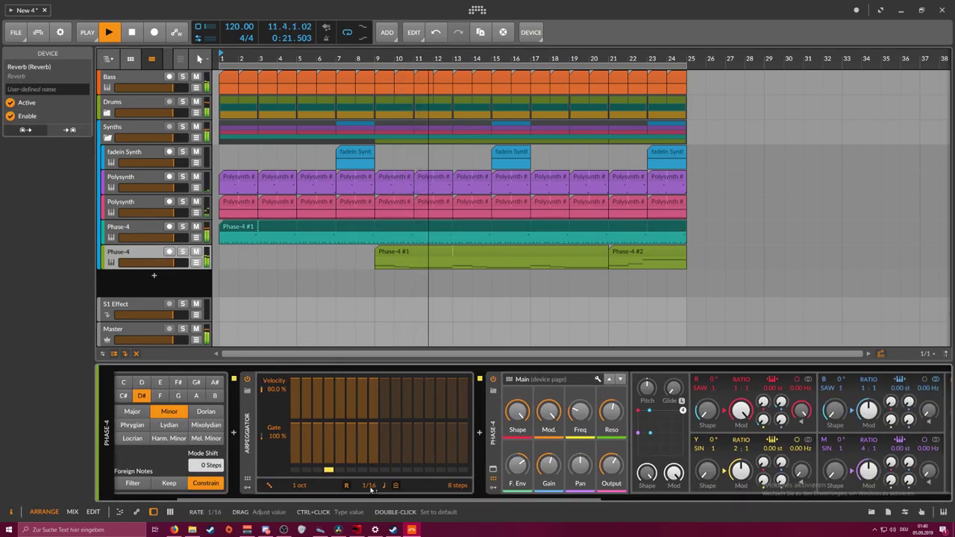
drag(374, 490, 373, 482)
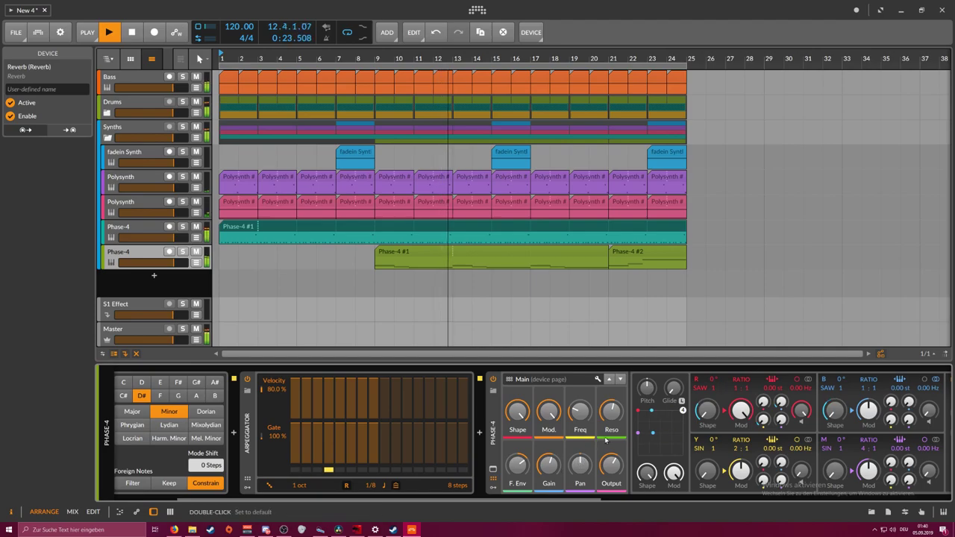
Automate that Phase-4's FEG Amount to rise from bar 9 to 39.25 at bar 25, and replay
drag(450, 499, 643, 494)
drag(625, 424, 669, 447)
key(space)
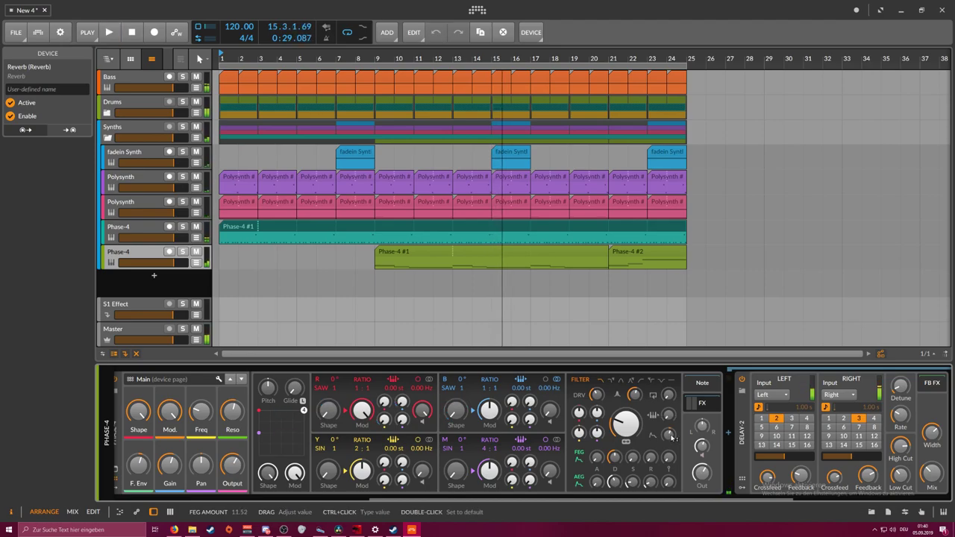
click(196, 263)
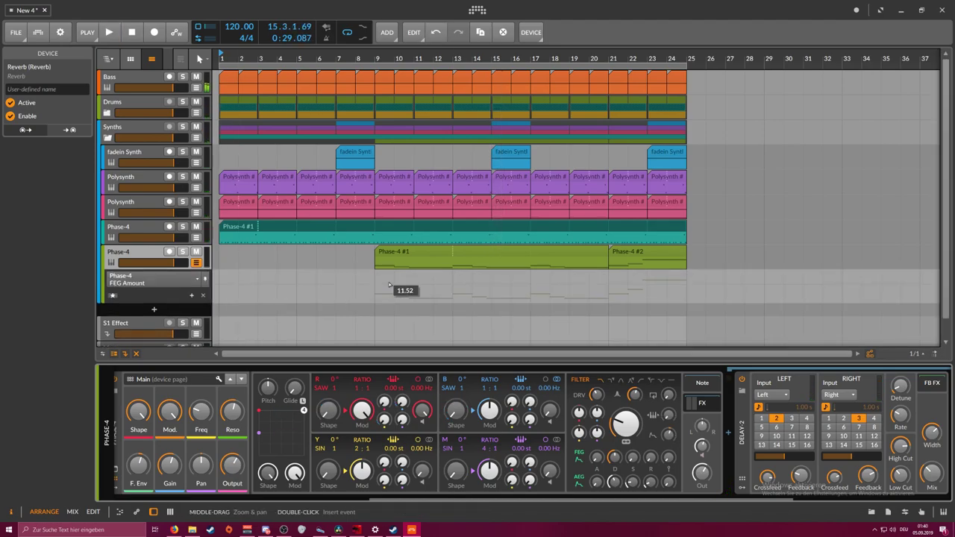
click(376, 286)
click(559, 284)
drag(559, 284, 687, 281)
key(space)
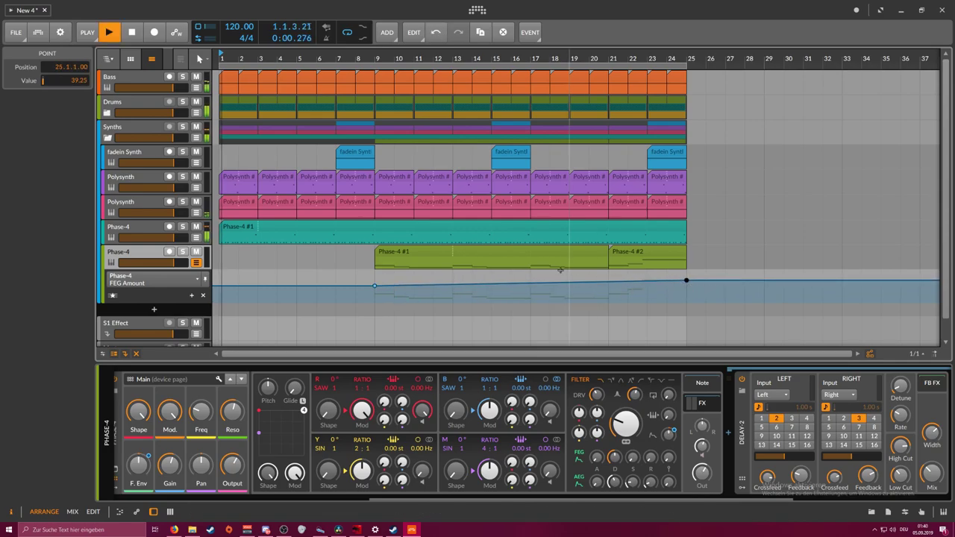
key(space)
key(space)
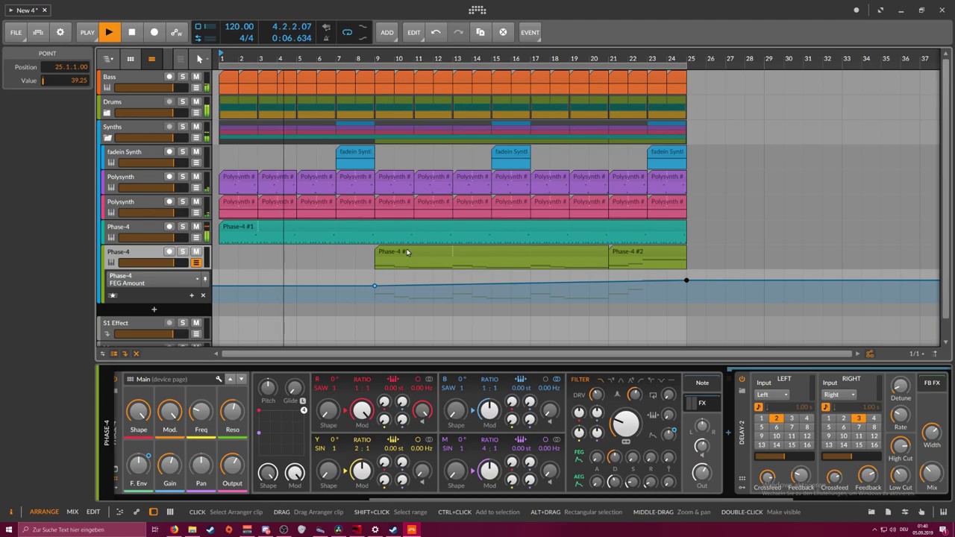
Select the rhythmic Phase-4 track, retune its Filter device's cutoff, and set the resonance to 32.3% during playback
click(207, 237)
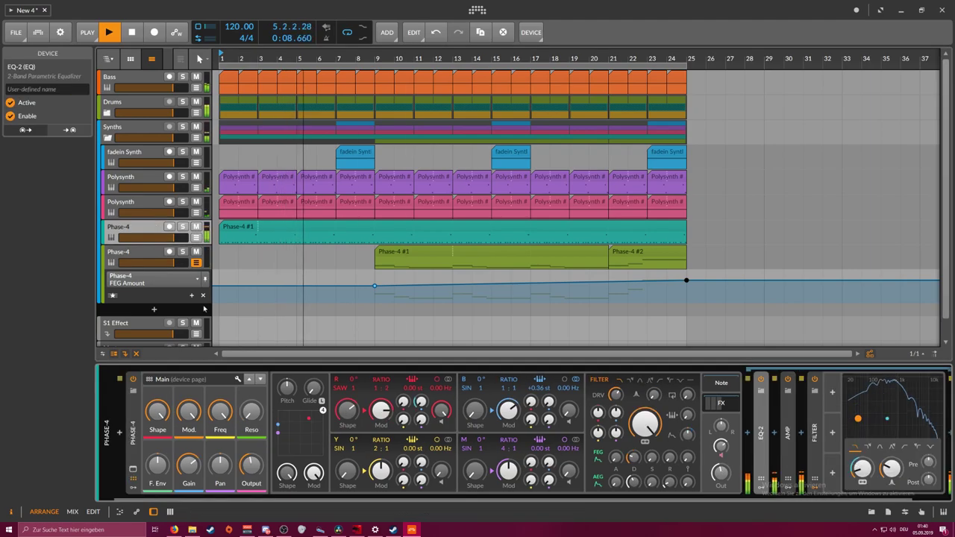
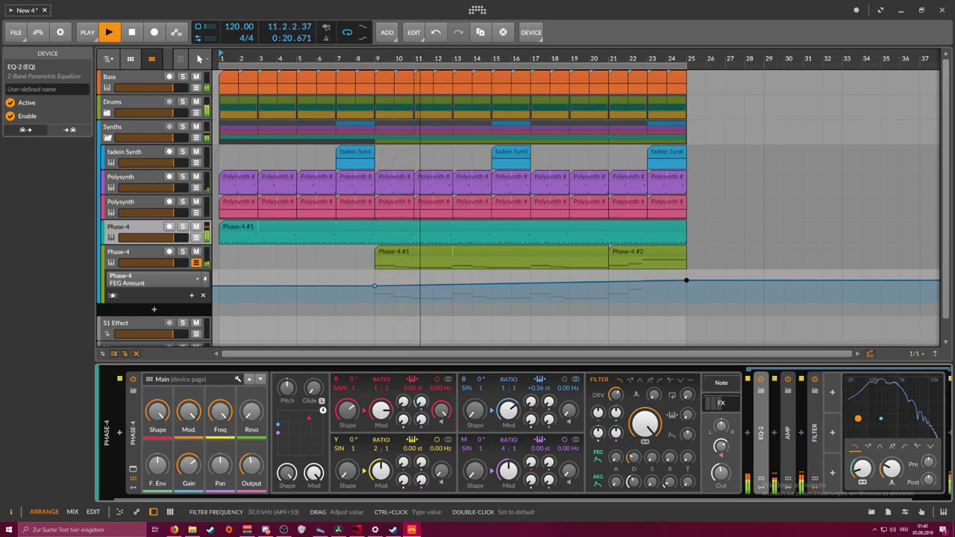
drag(687, 499, 721, 499)
drag(828, 469, 828, 444)
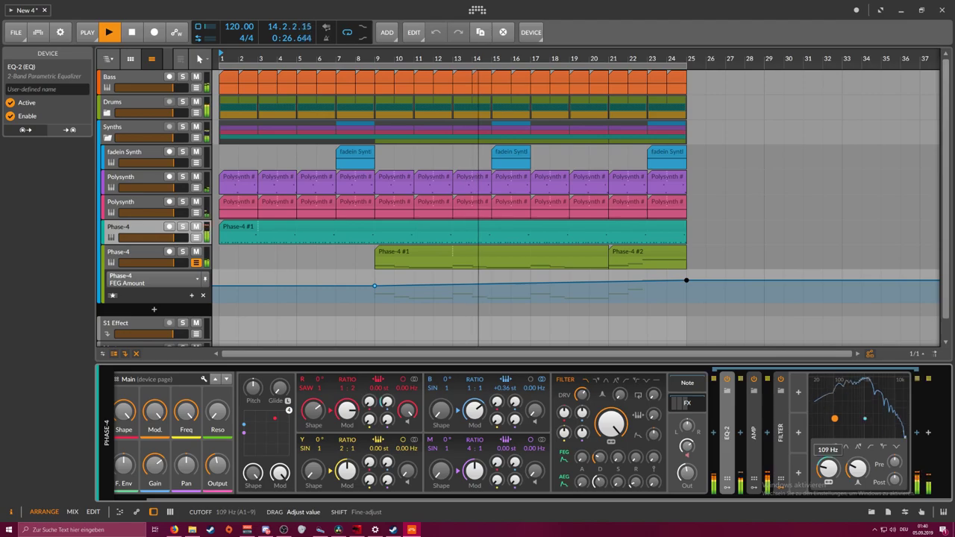
drag(857, 468, 858, 451)
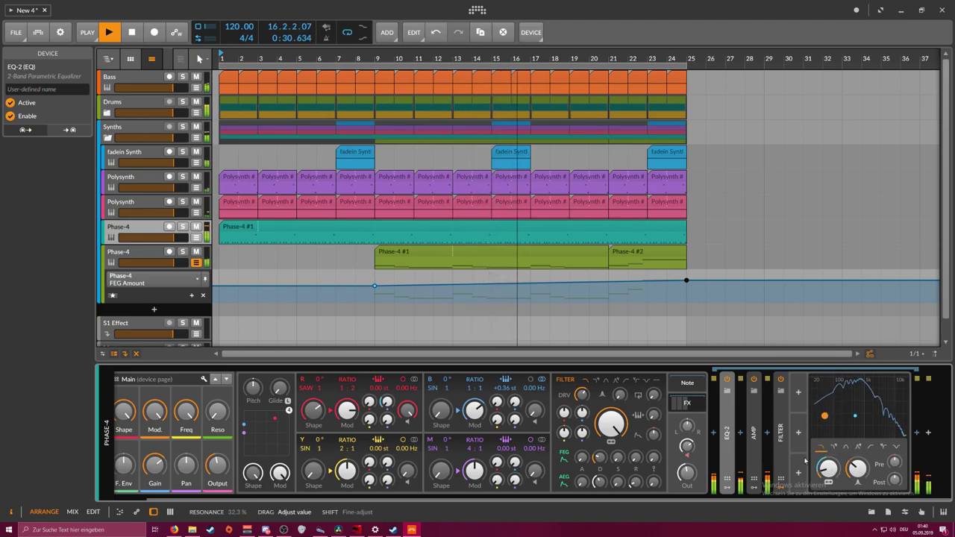
Try adding a copy of the Amp after the Filter device
click(756, 447)
drag(893, 438, 917, 435)
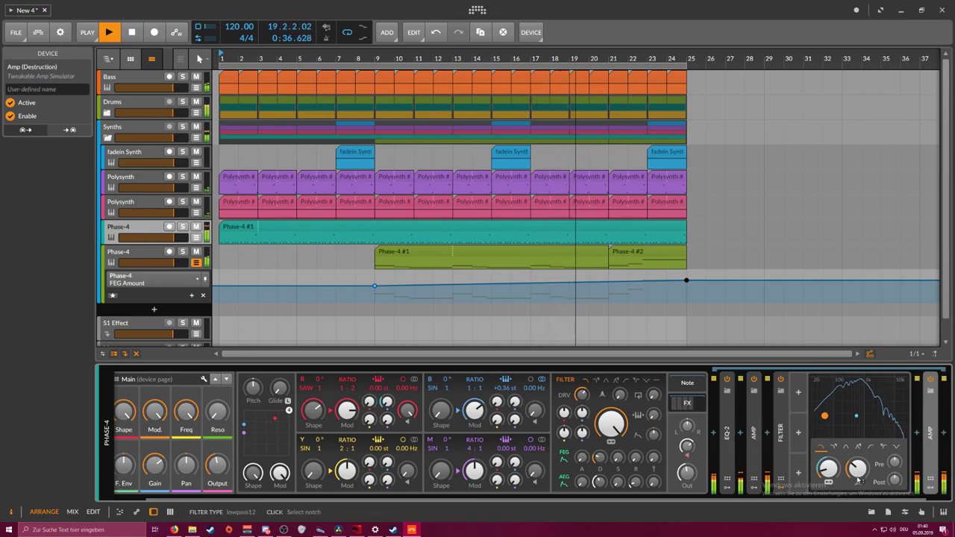
click(841, 498)
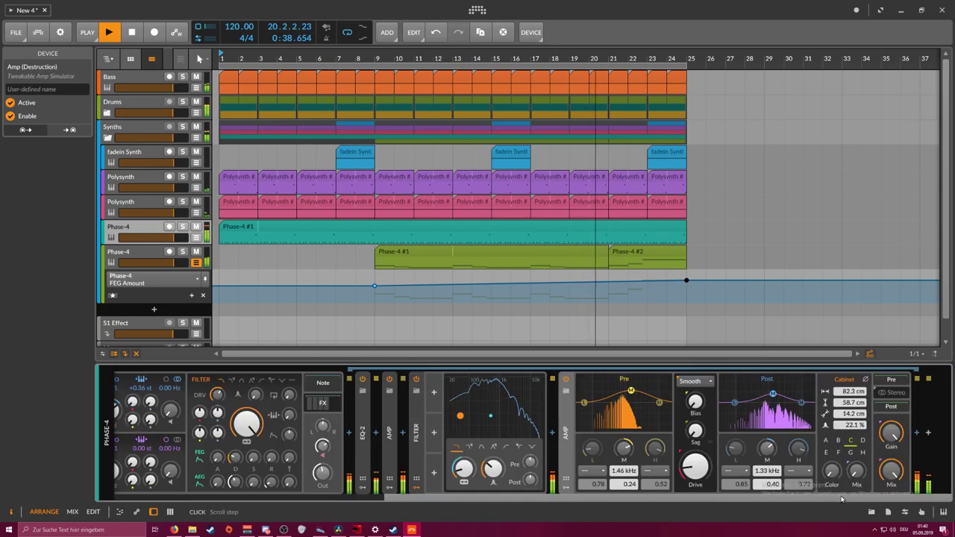
Try resetting the copied Amp's drive and its pre and post mid bands, and remove the copy
double_click(696, 467)
double_click(631, 391)
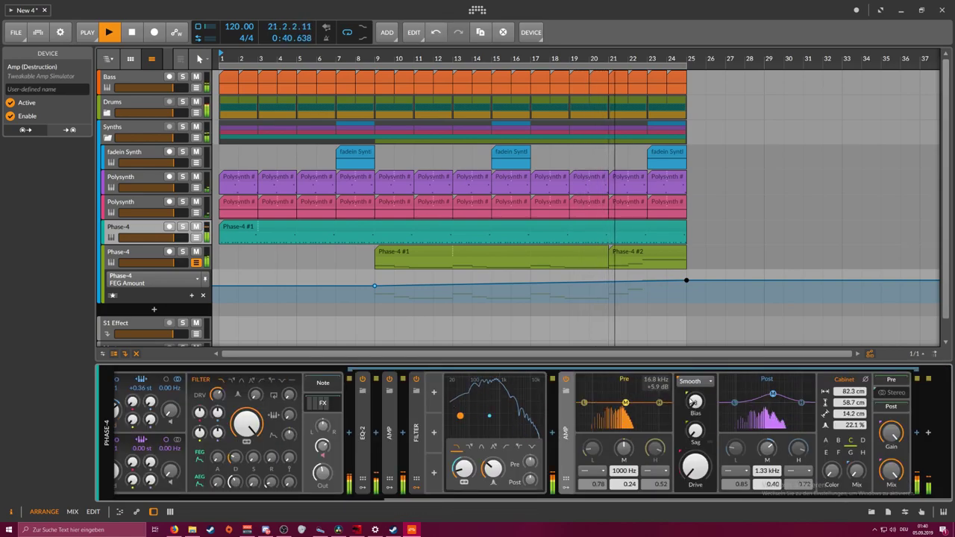
double_click(773, 394)
mouse_move(695, 467)
mouse_down()
mouse_move(696, 441)
mouse_move(695, 468)
mouse_up()
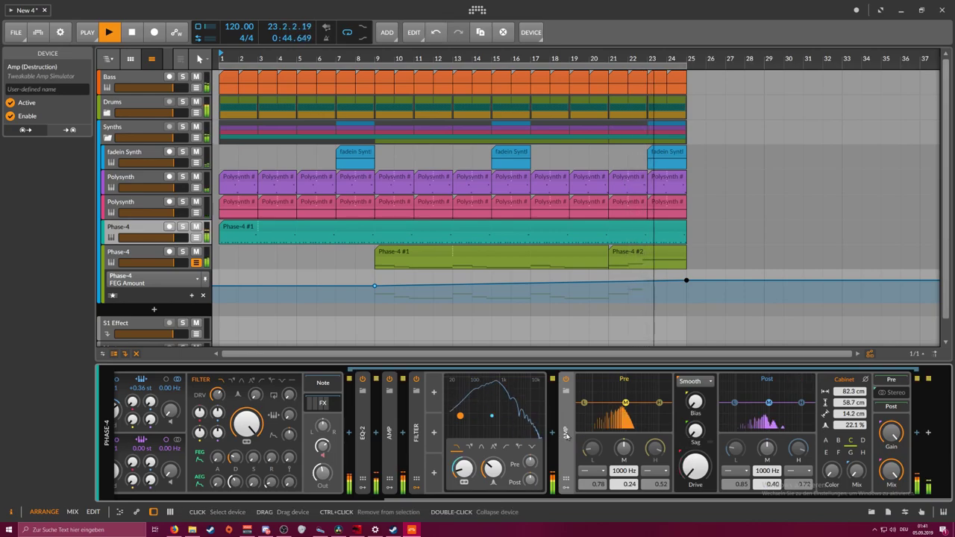
double_click(566, 435)
Set the Phase-4's filter envelope decay to about 349 ms and its output to about -12.4 dB
drag(600, 458, 600, 463)
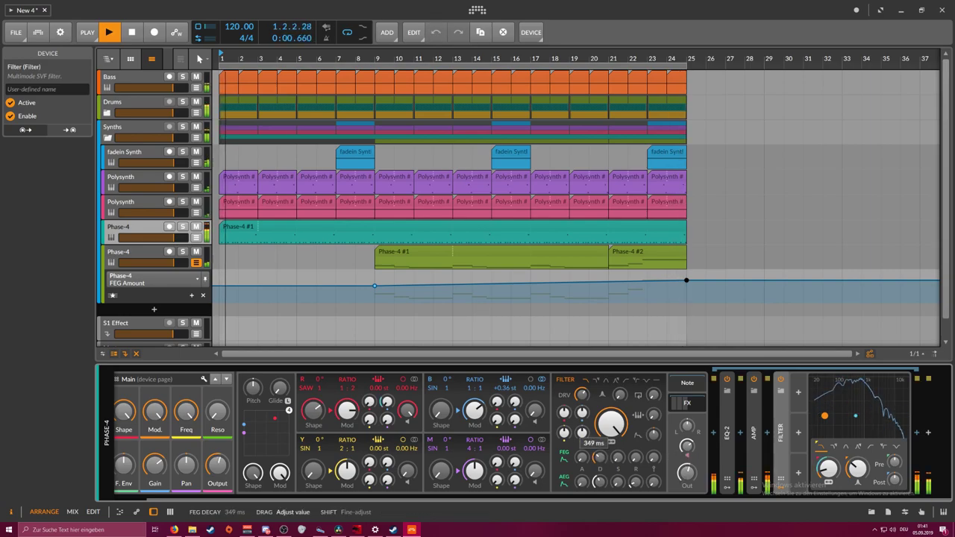
drag(687, 472, 687, 473)
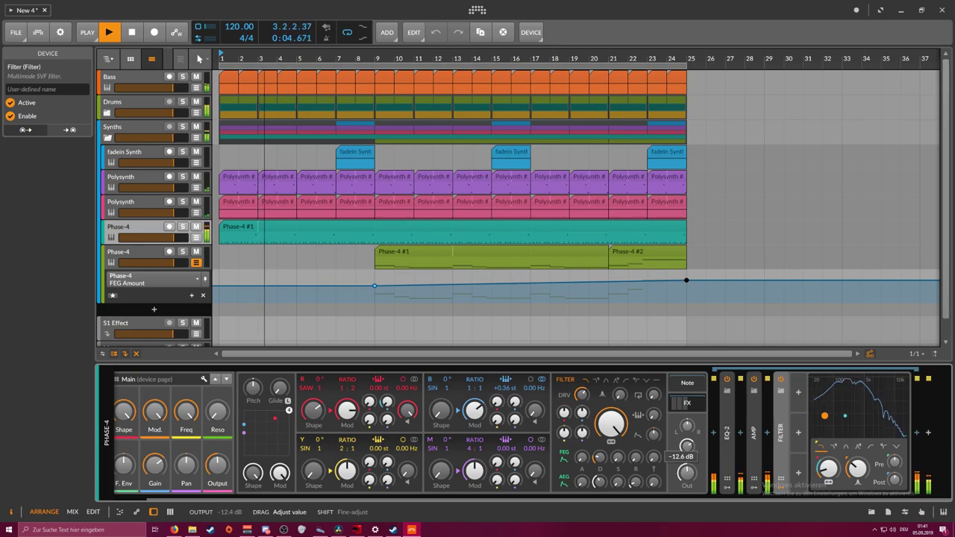
Try a lower Phase-4 filter cutoff with FEG amount 96 and resonance 33.3%, and reset all three to default
drag(654, 415, 610, 425)
click(654, 415)
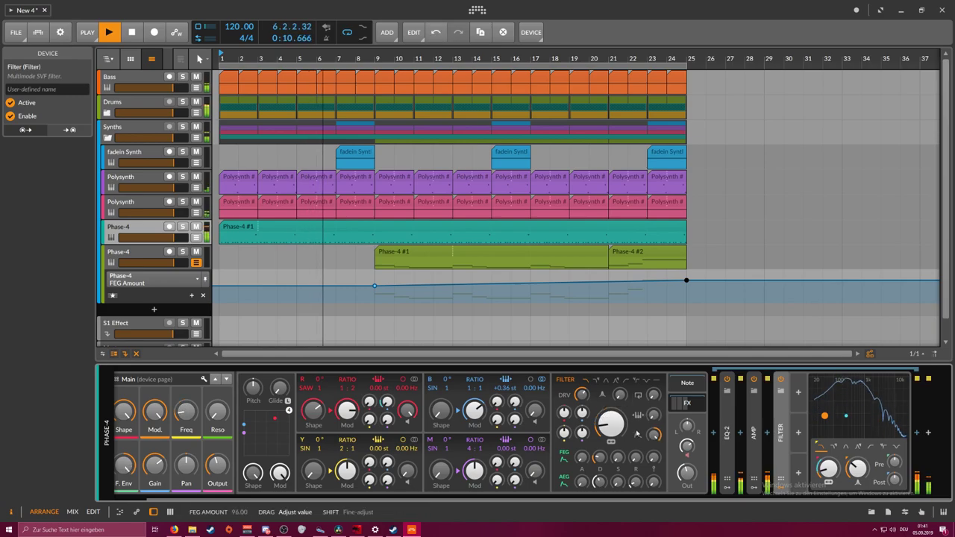
drag(611, 423, 611, 427)
drag(619, 394, 619, 391)
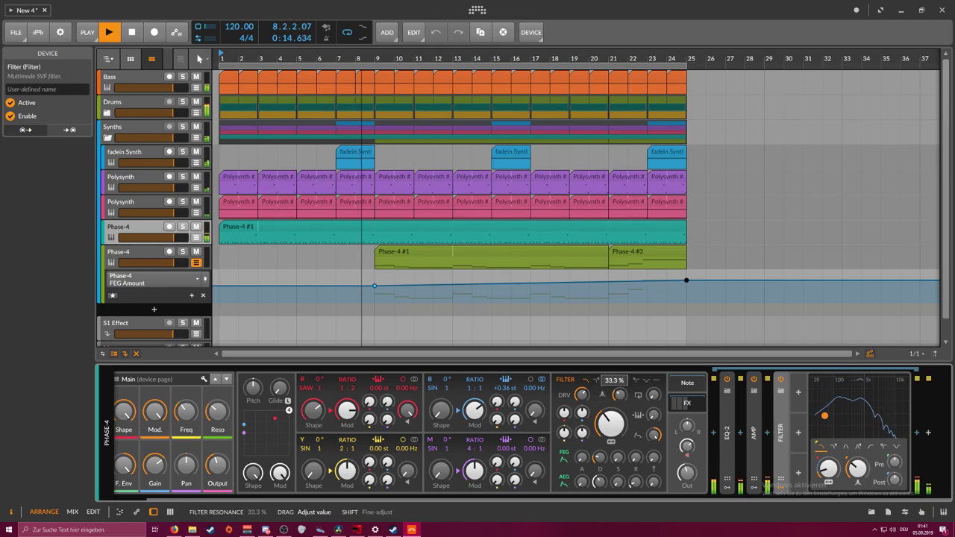
drag(611, 423, 611, 430)
double_click(610, 426)
double_click(619, 395)
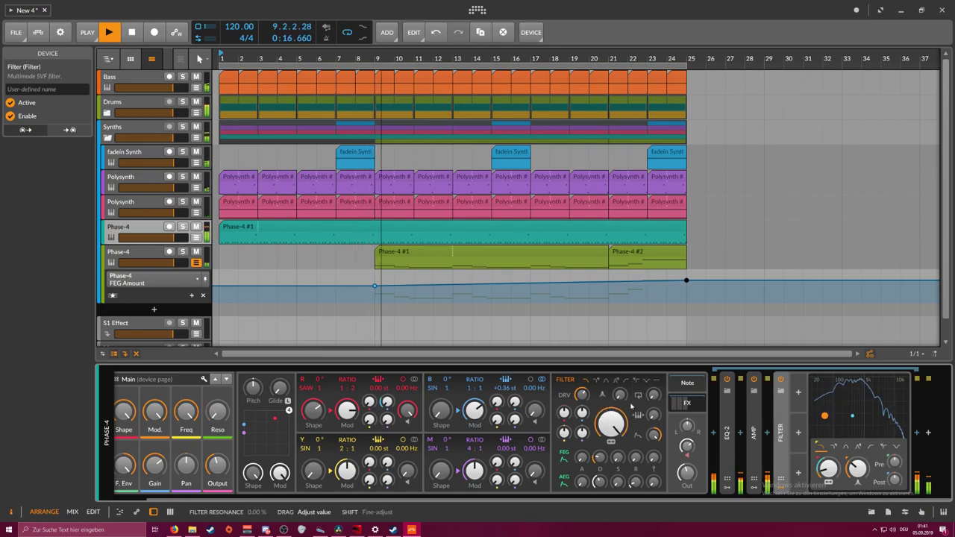
double_click(654, 435)
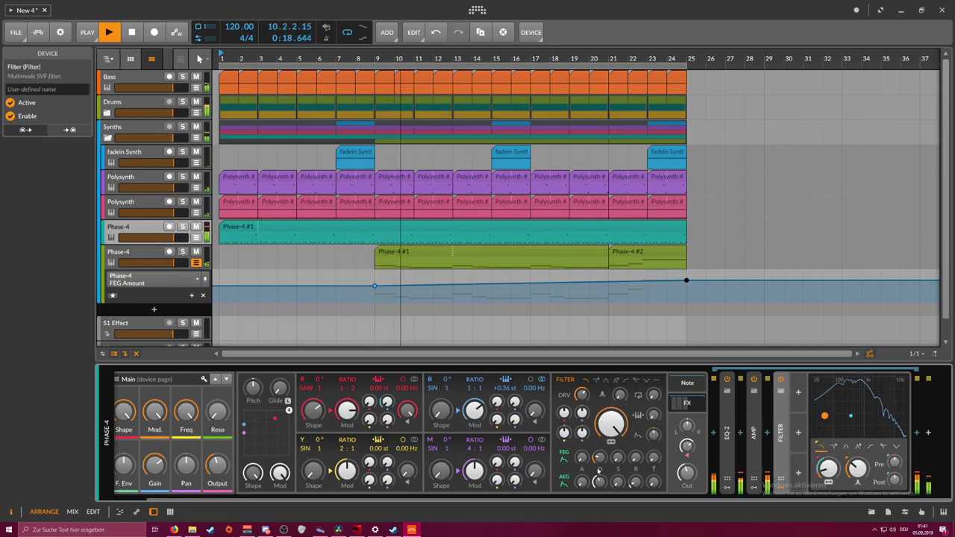
Try modulating the red oscillator's blue and magenta phase modulation amounts from the Phase-4 filter envelope, at about +0.44 and +0.18
click(386, 402)
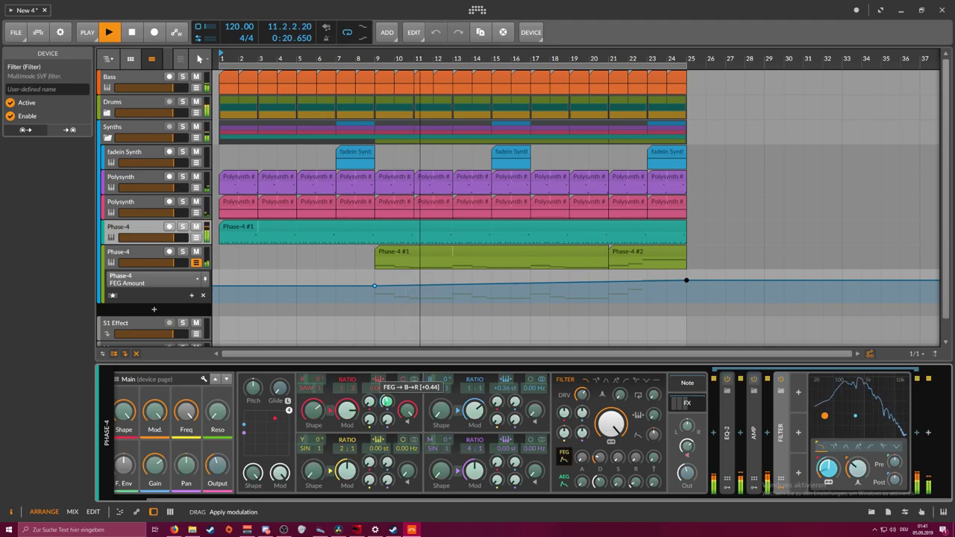
drag(386, 402, 368, 420)
drag(313, 410, 313, 399)
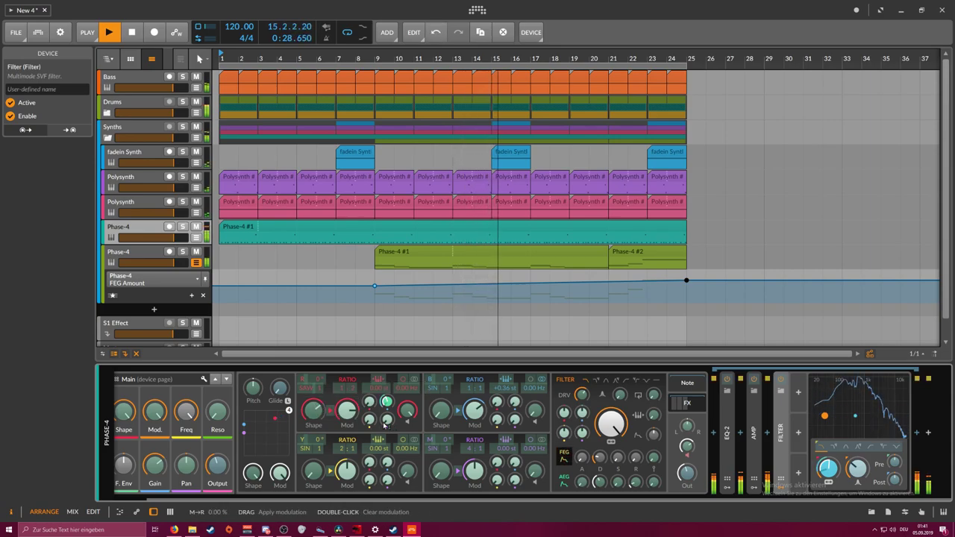
drag(369, 420, 387, 406)
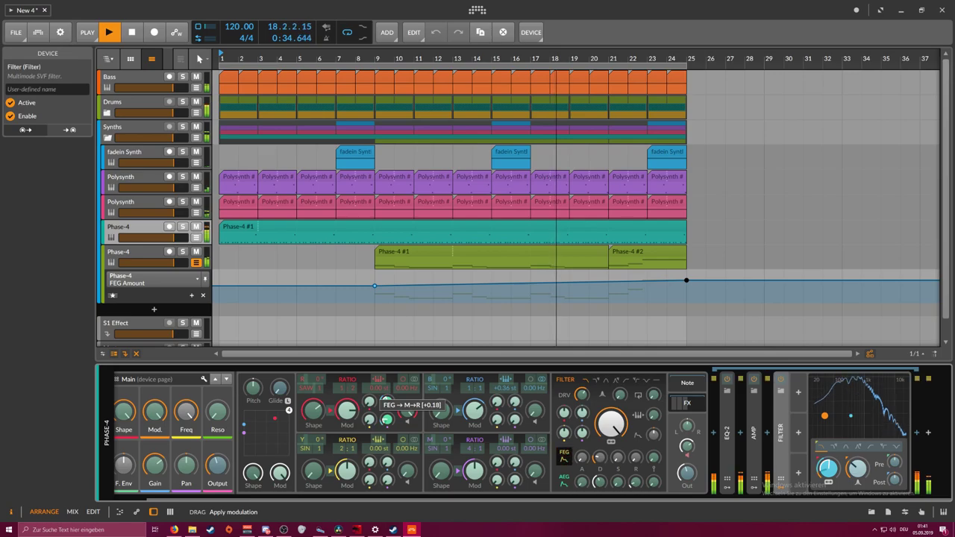
drag(387, 406, 387, 410)
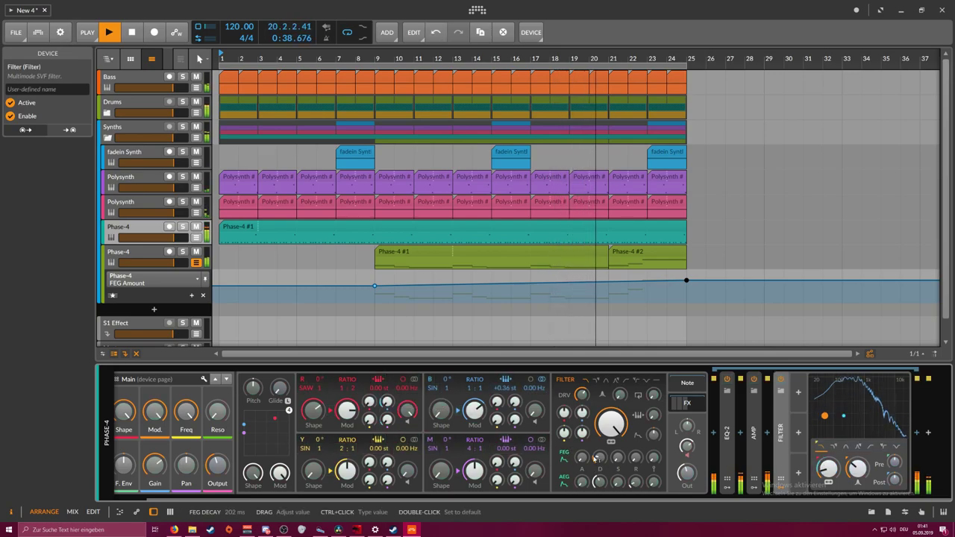
Reduce the Delay-2 mix slightly in the FX chain of the arpeggiated Phase-4 track
click(157, 252)
drag(490, 499, 849, 499)
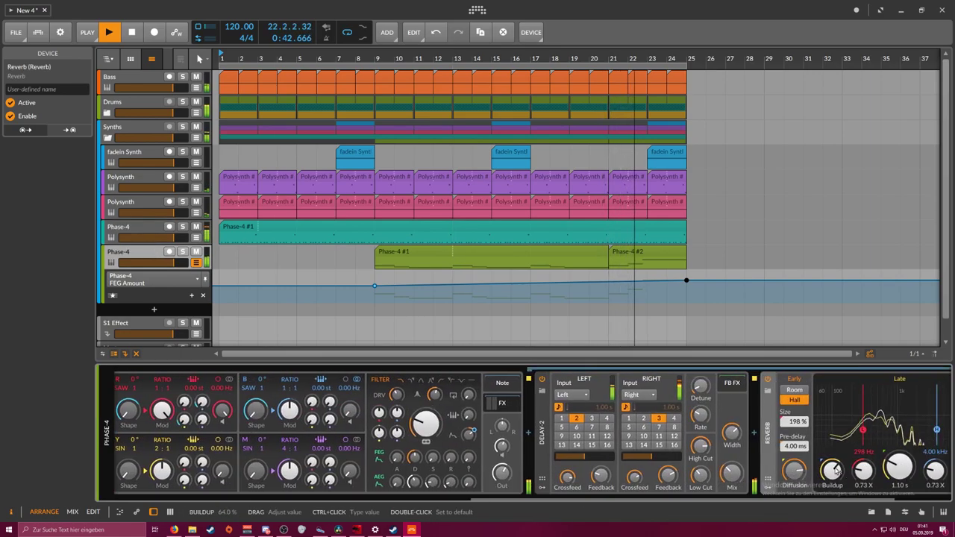
click(732, 472)
drag(731, 472, 731, 475)
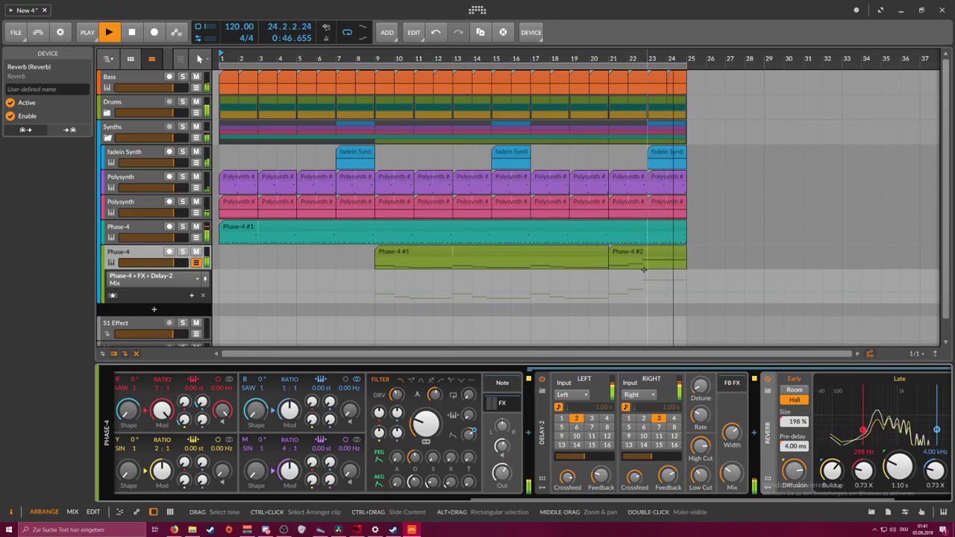
Reshape the arpeggiated Phase-4's FEG Amount automation as a curved rise from about -7.25 at bar 9 to 85.76 at bar 25
click(198, 280)
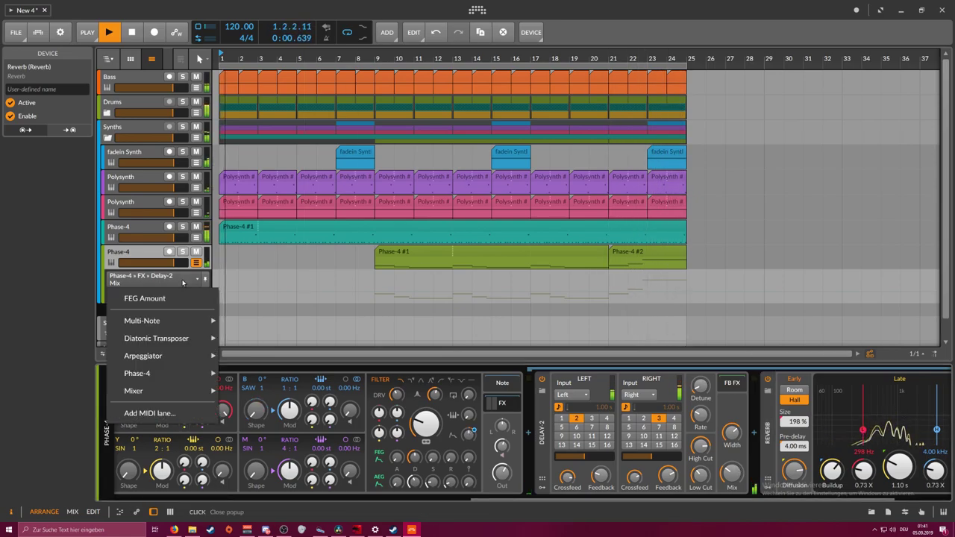
click(131, 301)
drag(537, 283, 539, 286)
drag(687, 281, 687, 273)
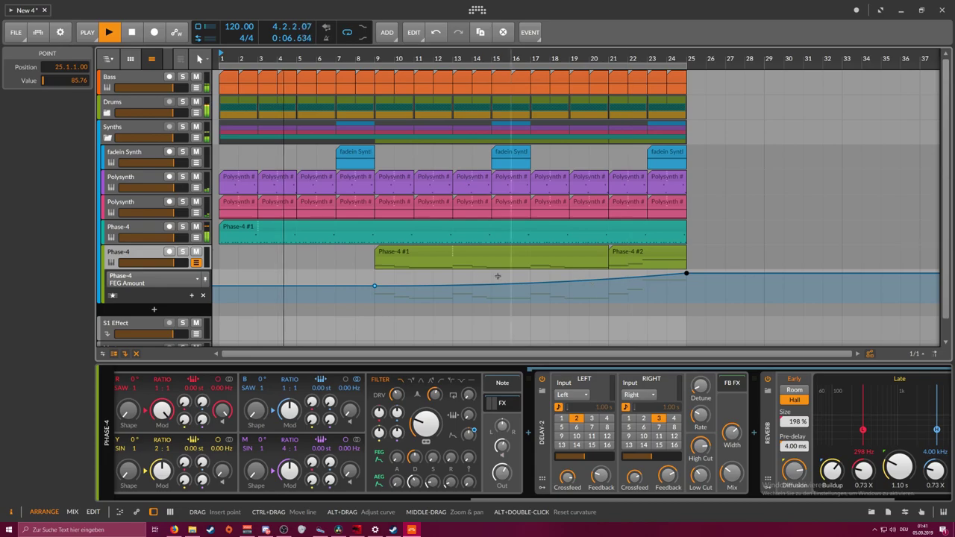
drag(375, 286, 375, 288)
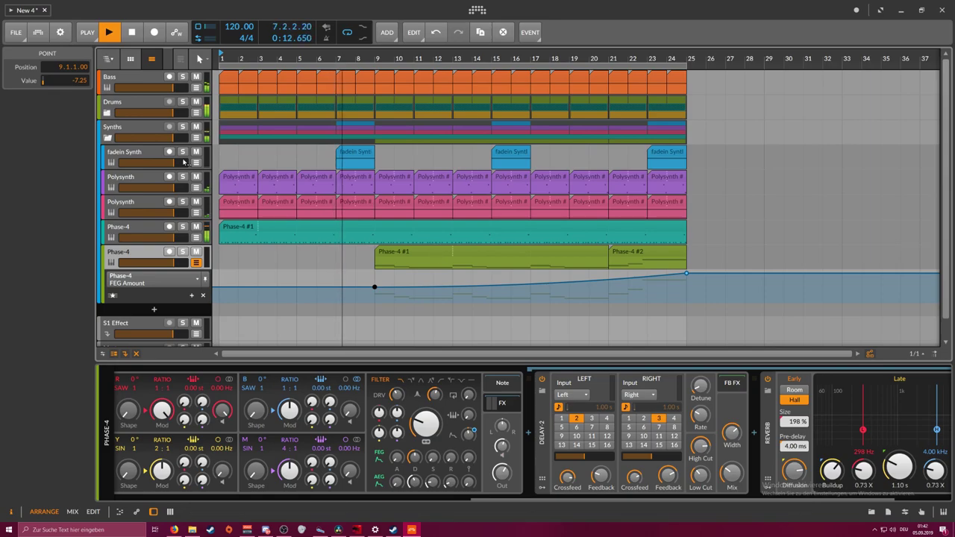
Collapse the Synths group, inspect the device chains of the Synths, Bass and Drums tracks, reopen the group and stop playback
click(108, 138)
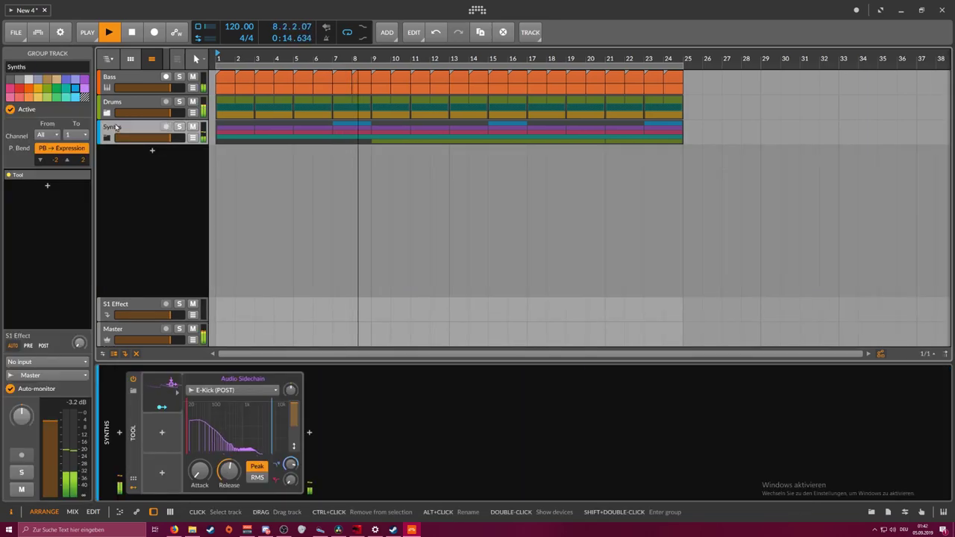
click(129, 88)
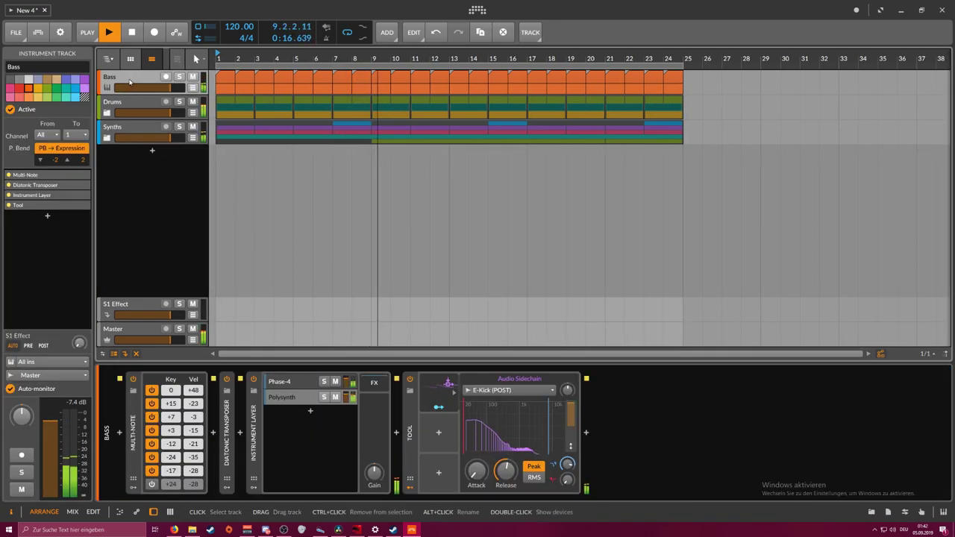
click(149, 106)
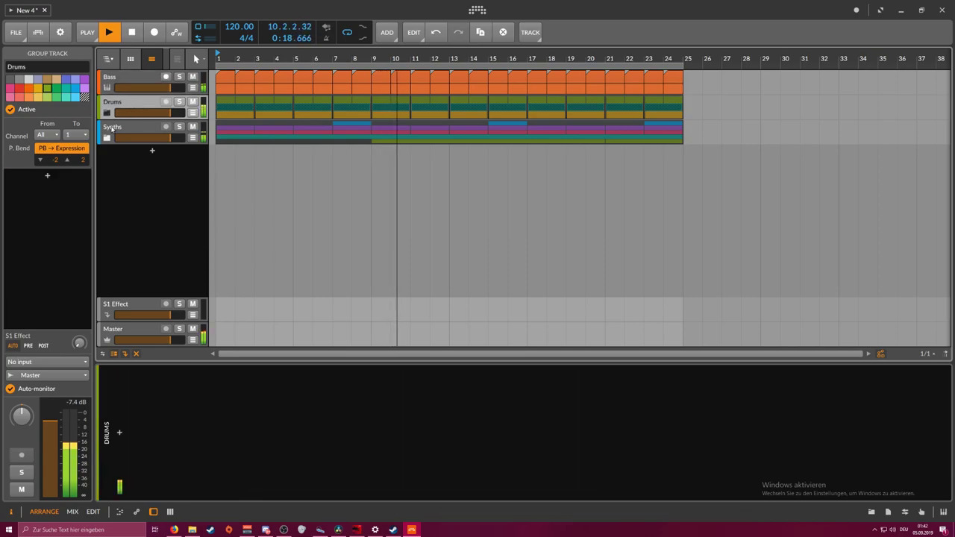
click(107, 140)
click(107, 139)
key(space)
Add a second Filter at the end of the rhythmic Phase-4's FX chain and set its cutoff to 131 Hz
click(262, 231)
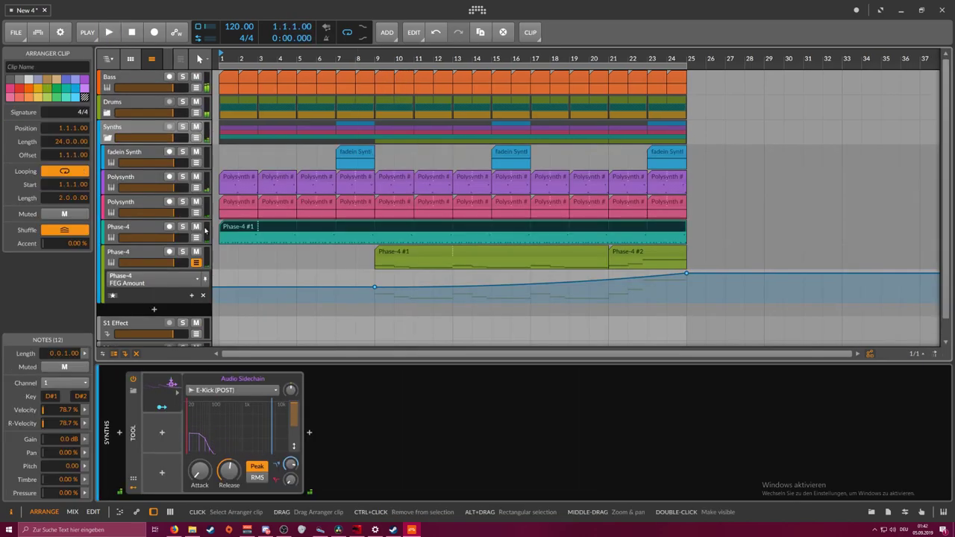
click(157, 227)
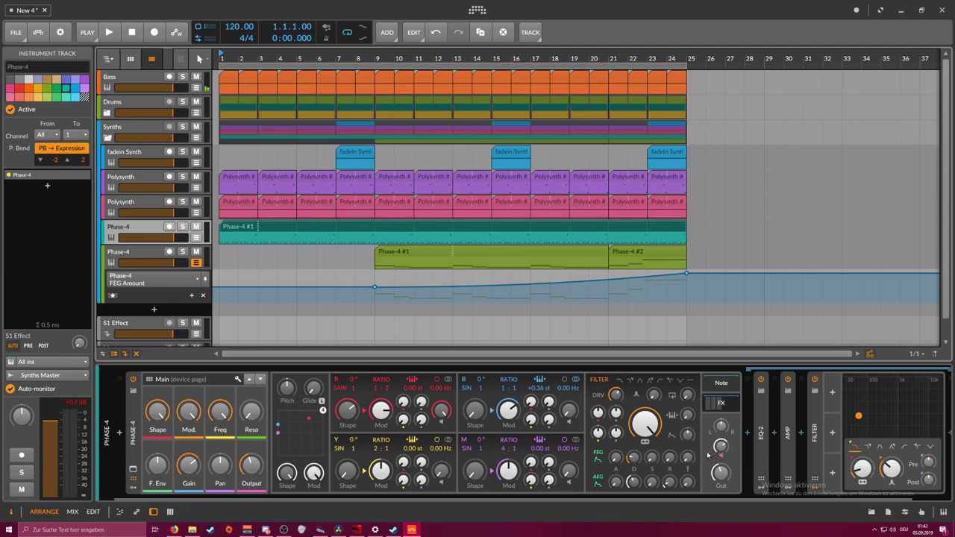
drag(800, 500, 839, 499)
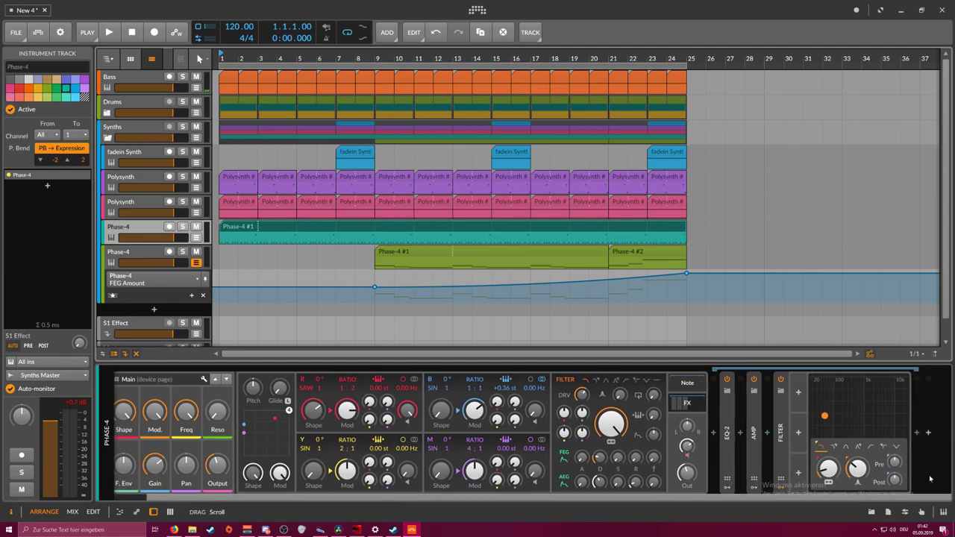
click(918, 436)
text(filter)
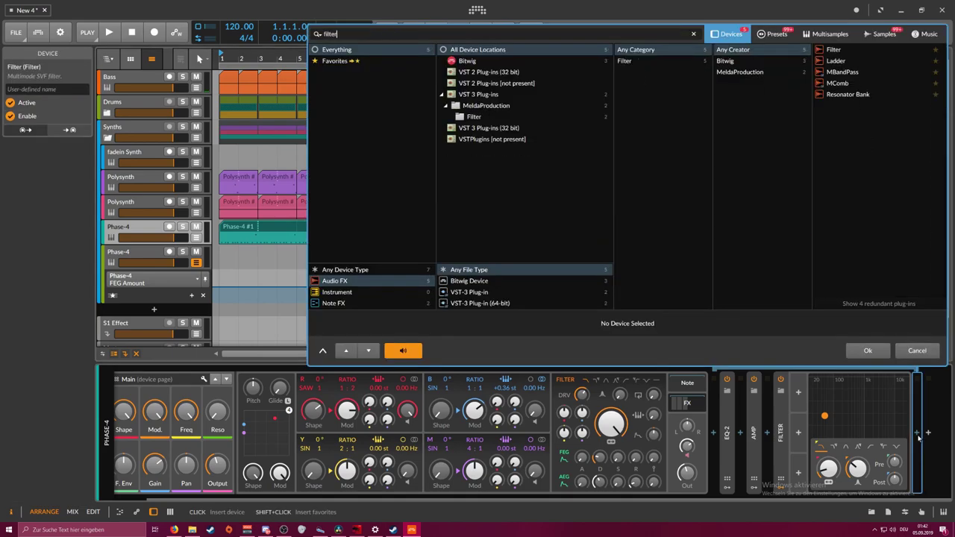
key(Return)
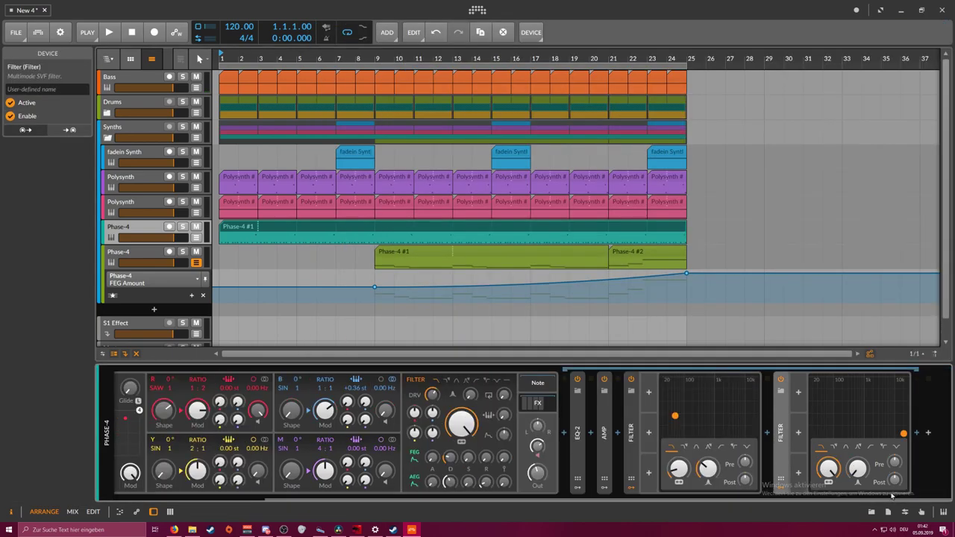
key(space)
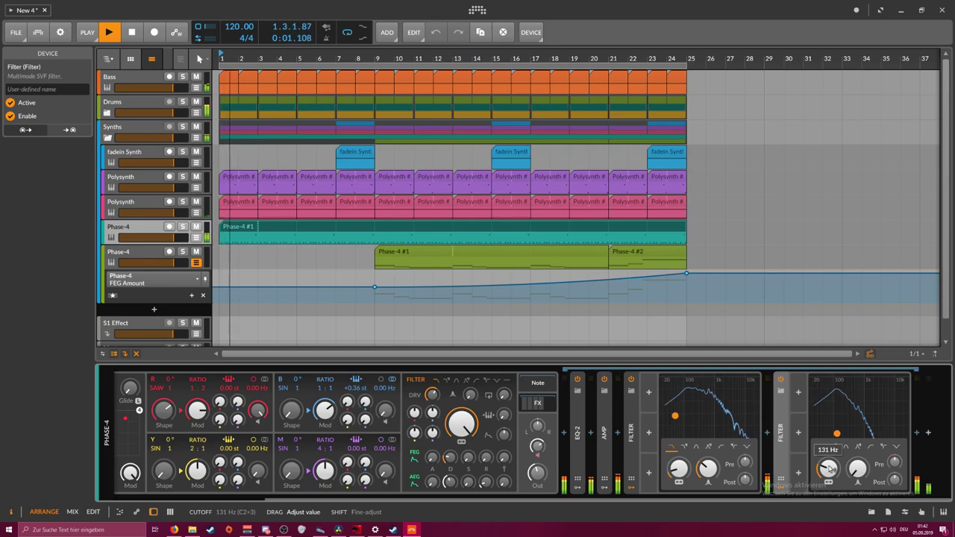
key(space)
Automate the new Filter's cutoff from 131 Hz at bar 1 to 19.9 kHz at bar 25, with a drop at bar 9
click(196, 238)
click(171, 255)
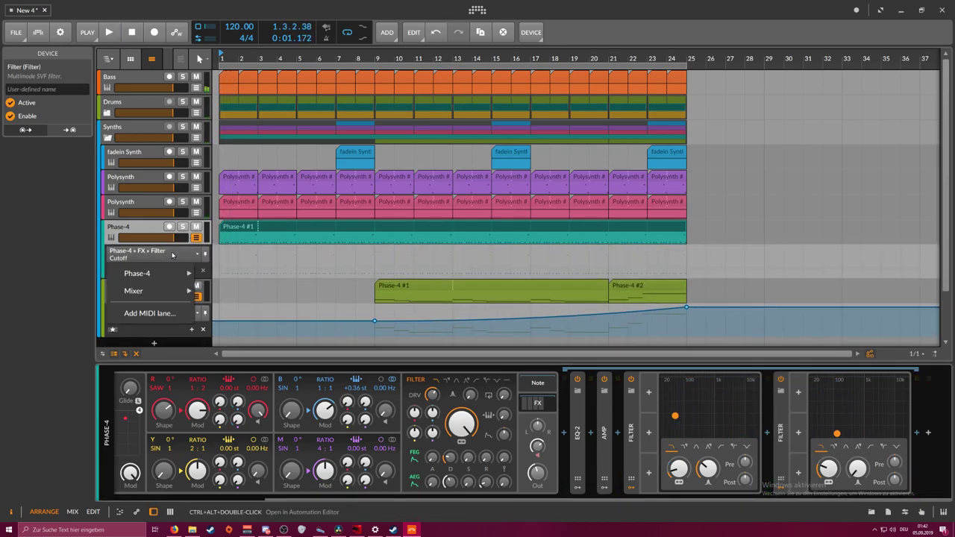
click(163, 253)
double_click(221, 270)
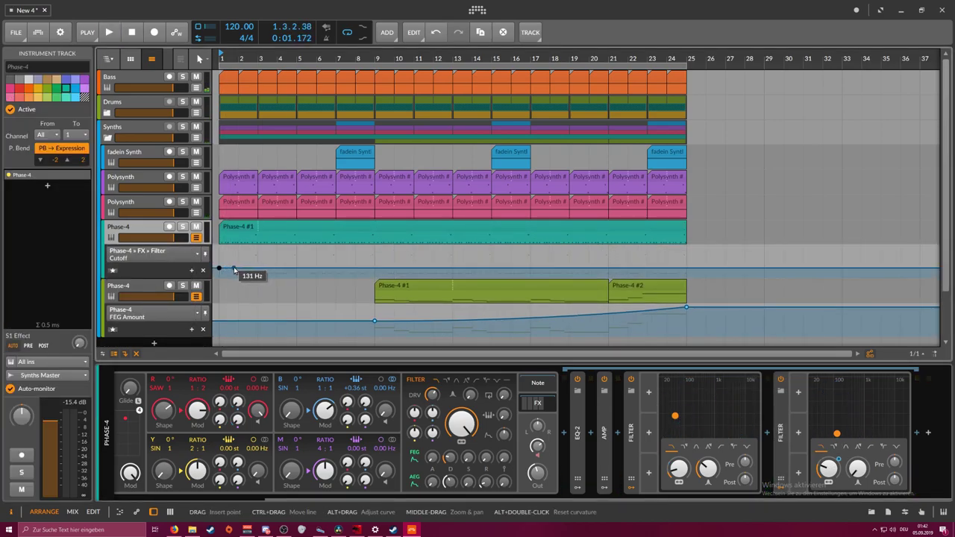
drag(264, 269, 687, 247)
double_click(381, 250)
Play from the start, raise the lower bar 9 cutoff point to 593 Hz and bend the first rise's curve
key(space)
key(space)
click(221, 57)
key(space)
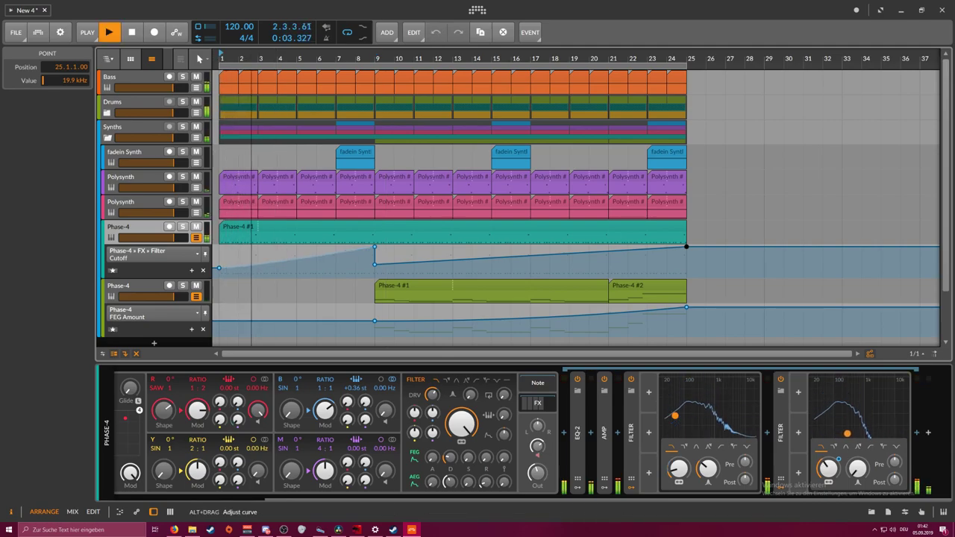
drag(375, 265, 419, 261)
drag(345, 253, 345, 255)
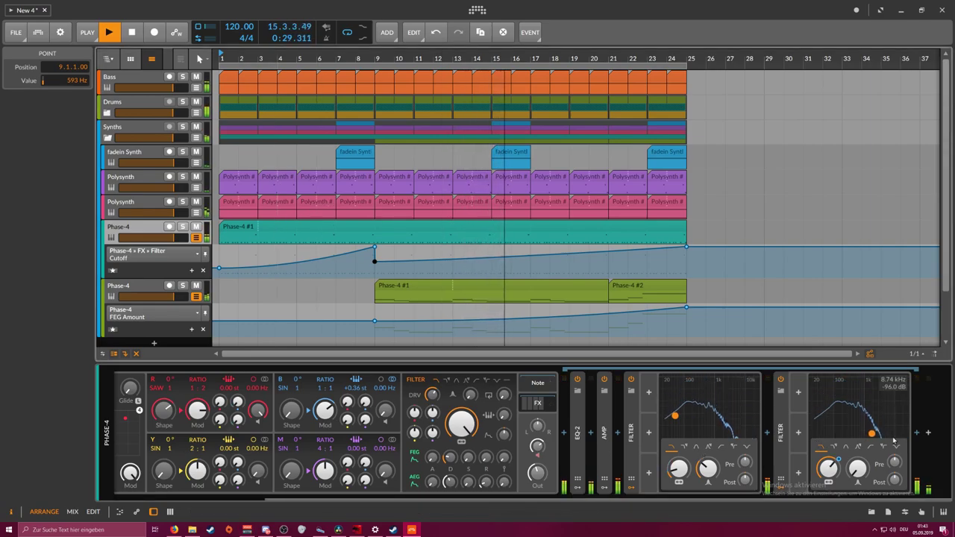
Expand the EQ-2 on the rhythmic Phase-4 and insert a Blur device between it and the Amp
click(576, 433)
click(576, 433)
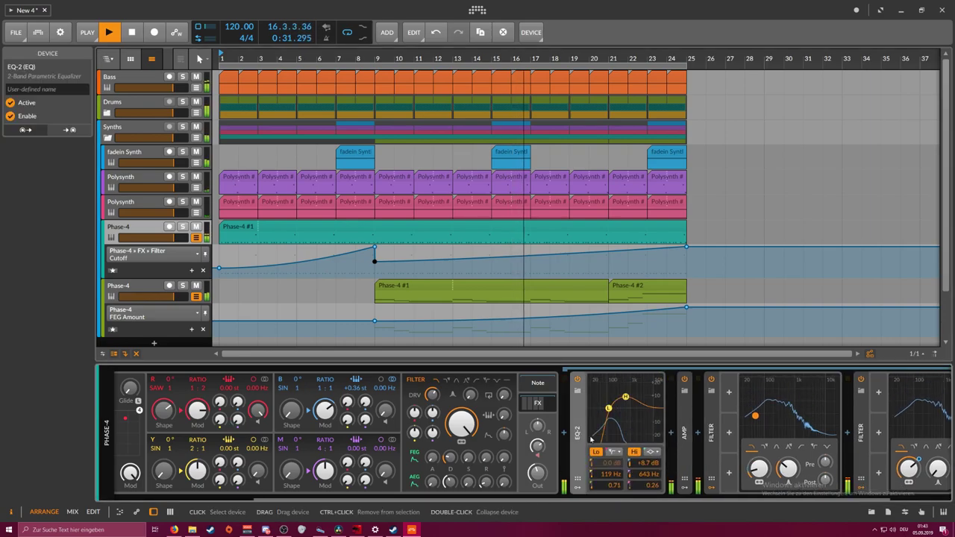
click(672, 433)
text(blu)
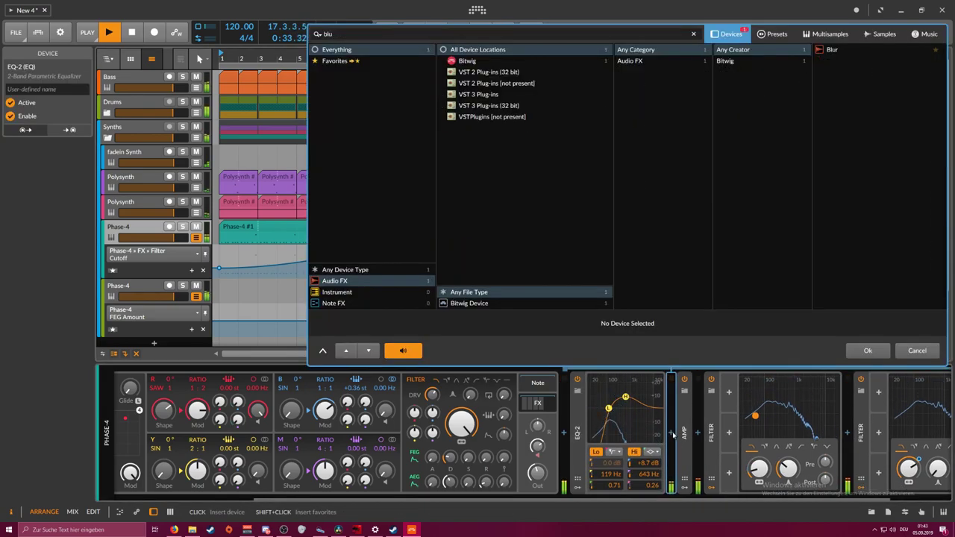
key(Return)
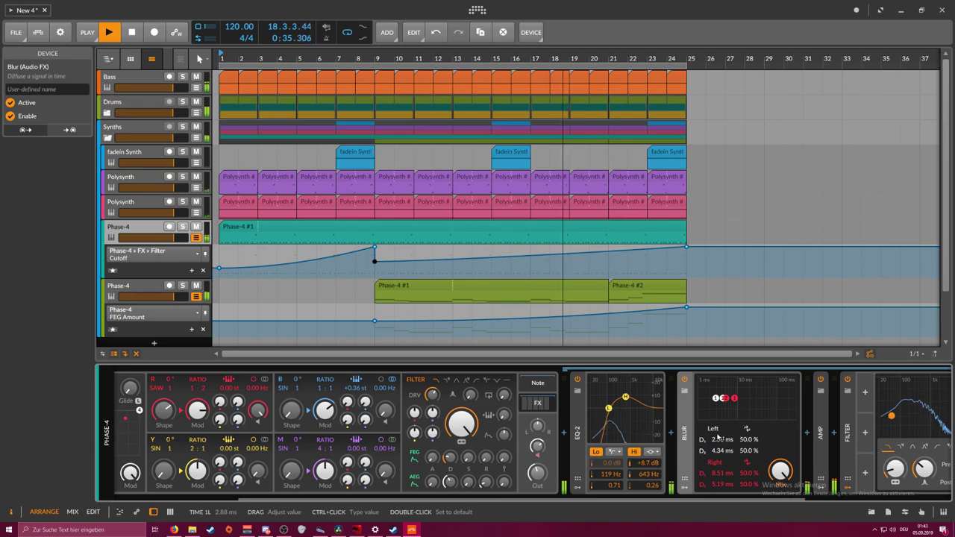
Set all of Blur's left and right delay times to 1.00 ms and their feedback amounts to 0%
drag(721, 440, 721, 508)
drag(719, 473, 719, 530)
drag(721, 485, 722, 522)
drag(749, 474, 748, 526)
drag(748, 451, 747, 489)
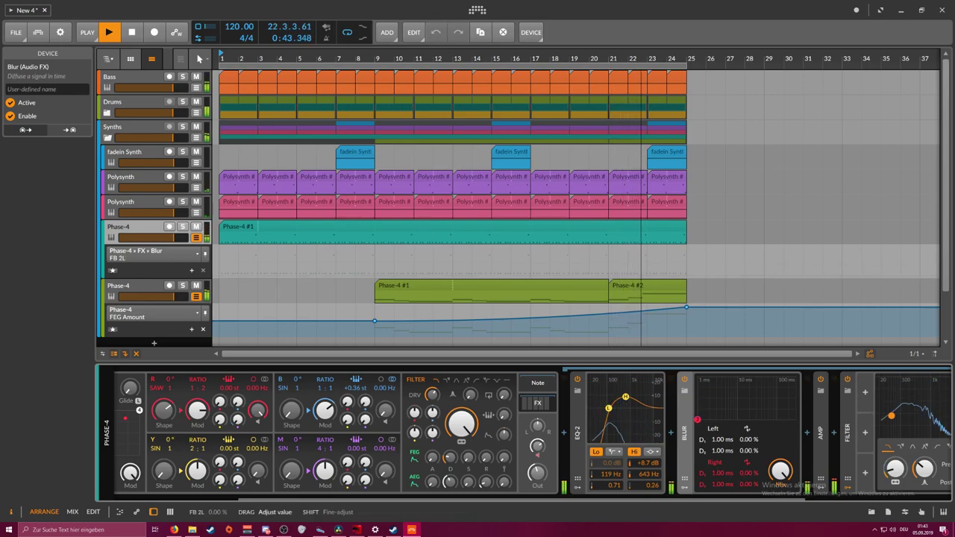
right_click(743, 450)
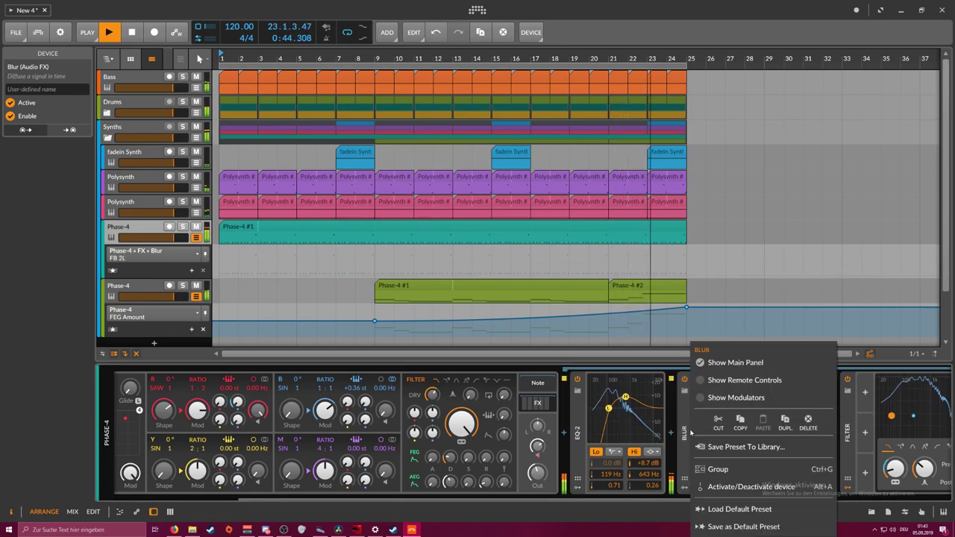
click(739, 509)
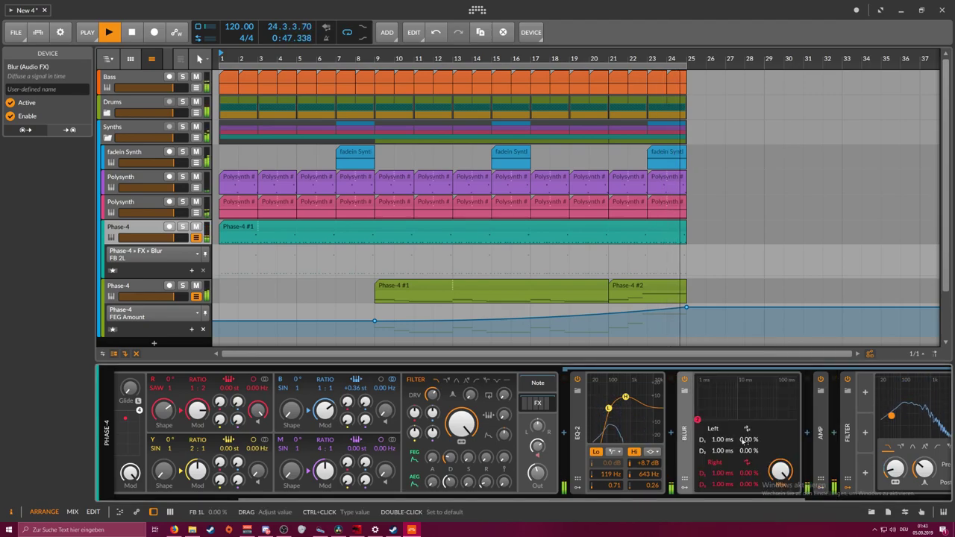
Set Blur's first right-channel delay time to 2.33 ms
drag(720, 474, 720, 442)
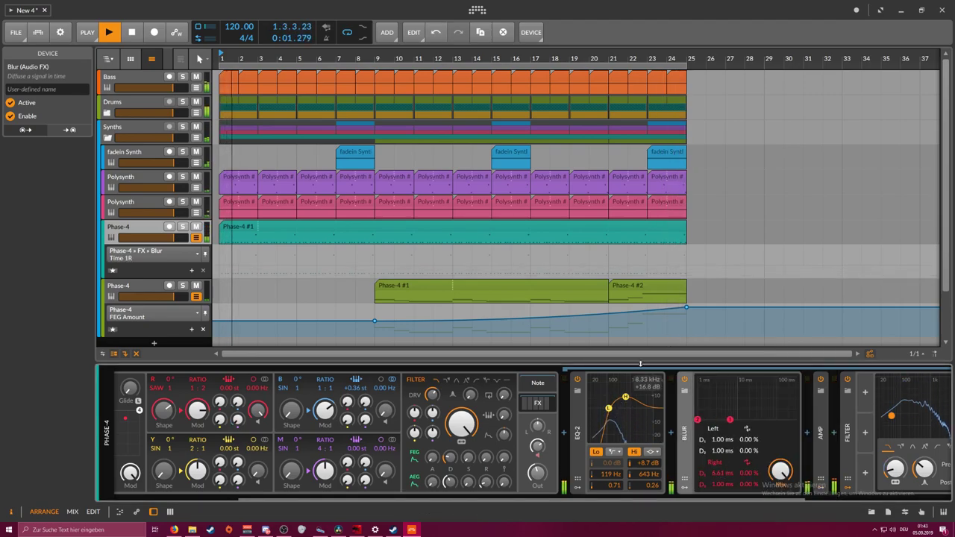
drag(716, 477, 717, 488)
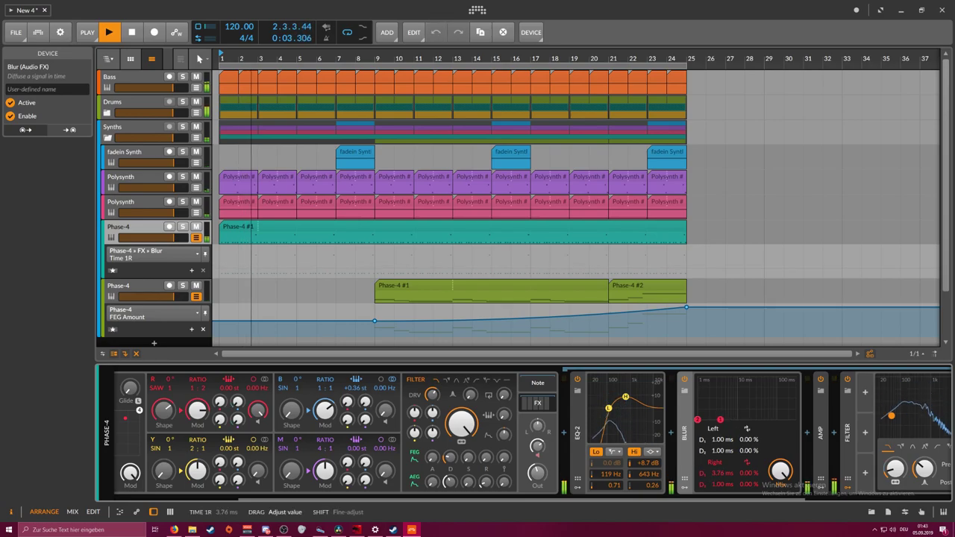
click(778, 472)
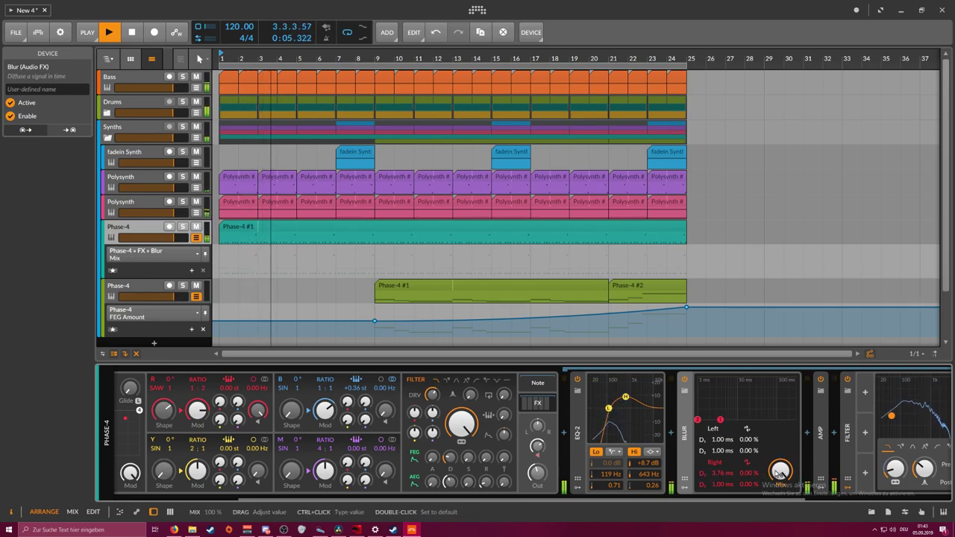
drag(713, 478, 713, 492)
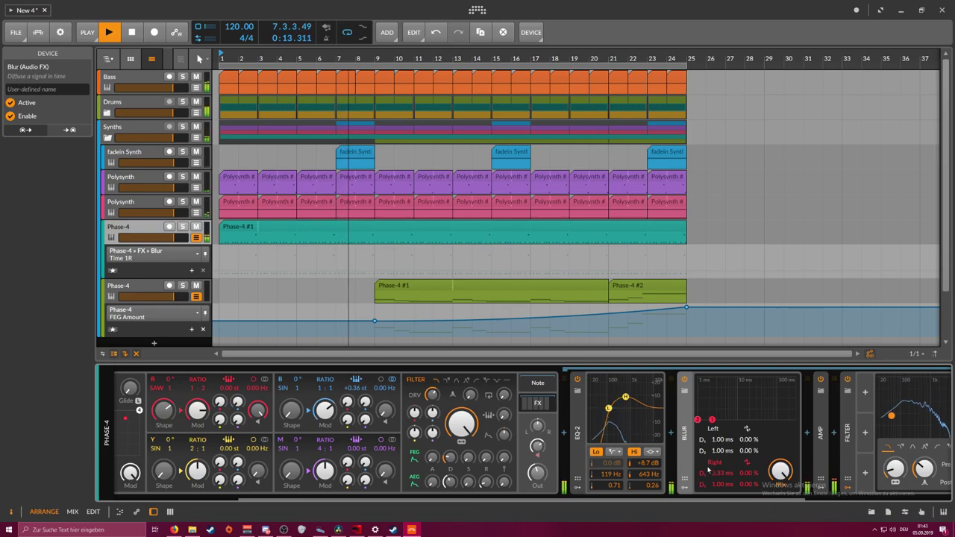
Insert a Mid-Side Split between Blur and the Amp and set its mid gain to about -8.3 dB
click(808, 436)
text(mid)
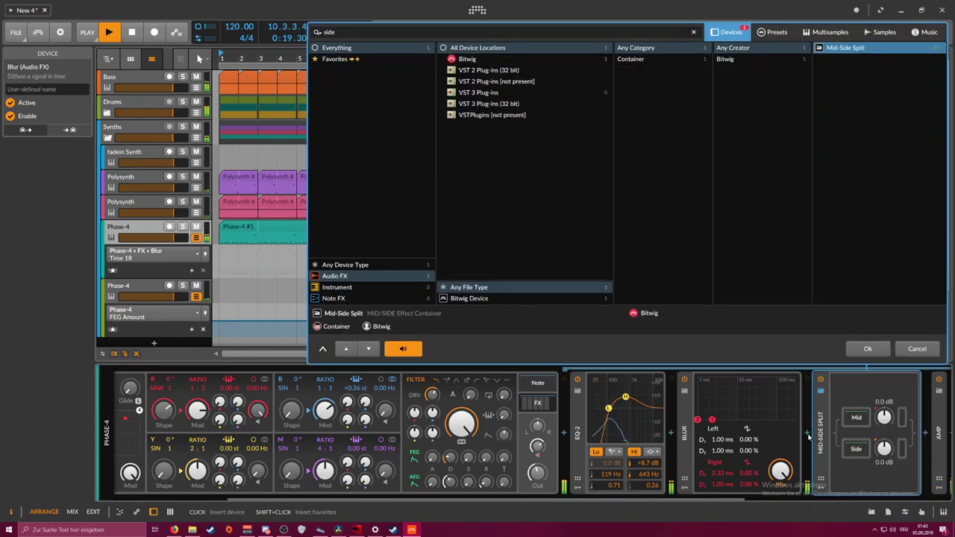
key(Return)
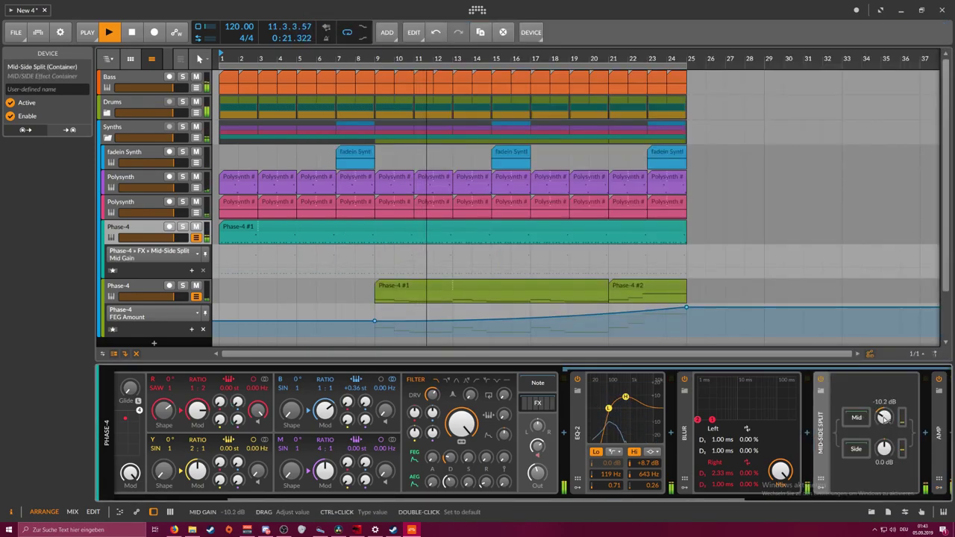
mouse_move(882, 418)
mouse_down()
mouse_move(880, 440)
mouse_move(881, 421)
mouse_up()
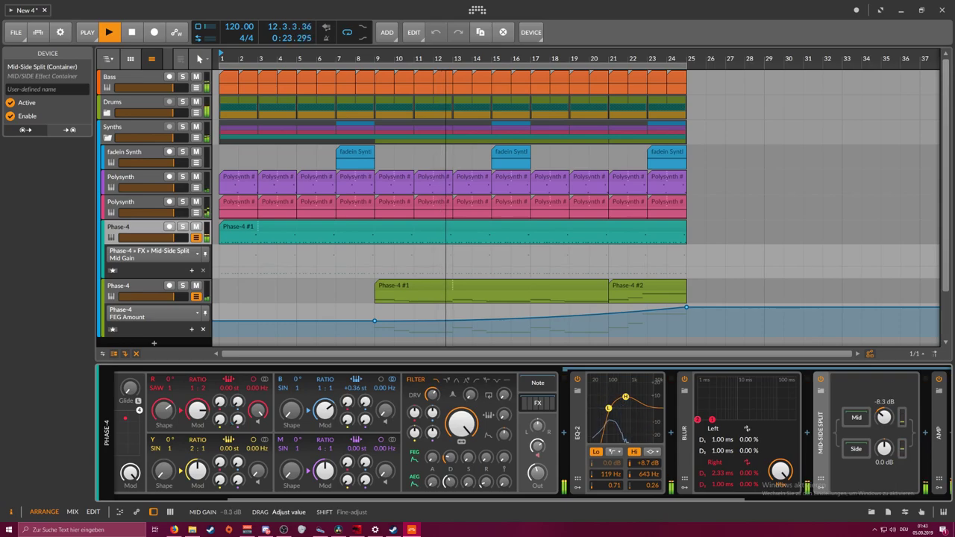
Raise the Mid-Side Split's mid gain to -5.0 dB and collapse the device
scroll(858, 448, right, 5)
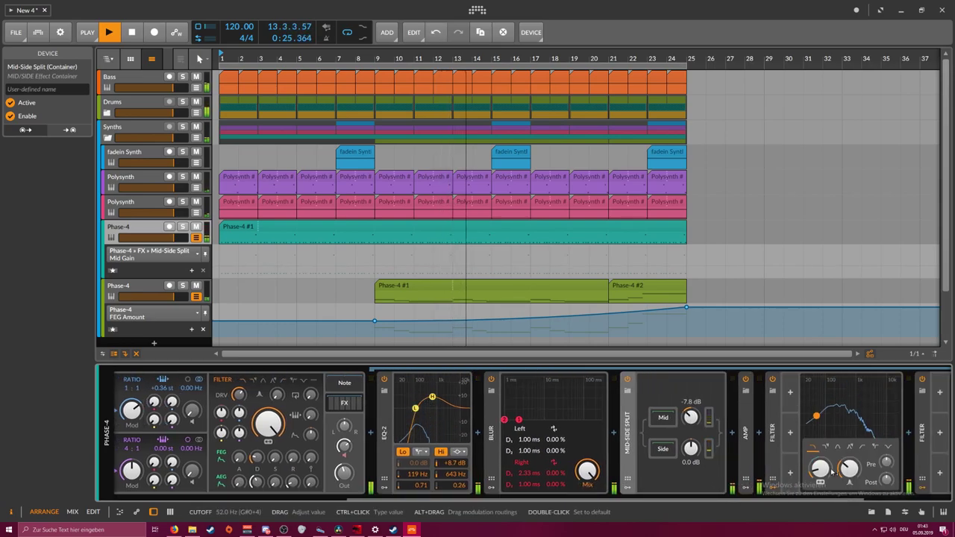
drag(886, 464, 887, 482)
click(691, 417)
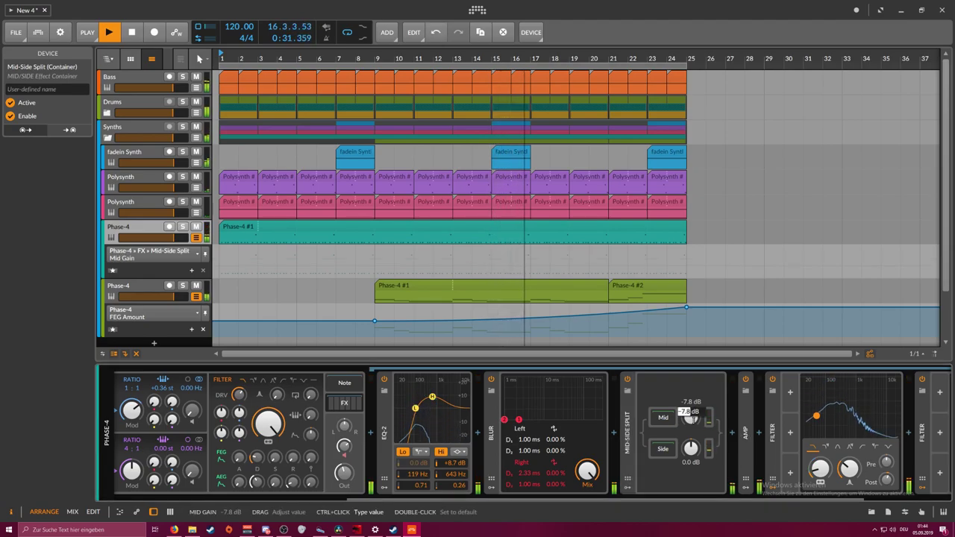
drag(691, 417, 691, 406)
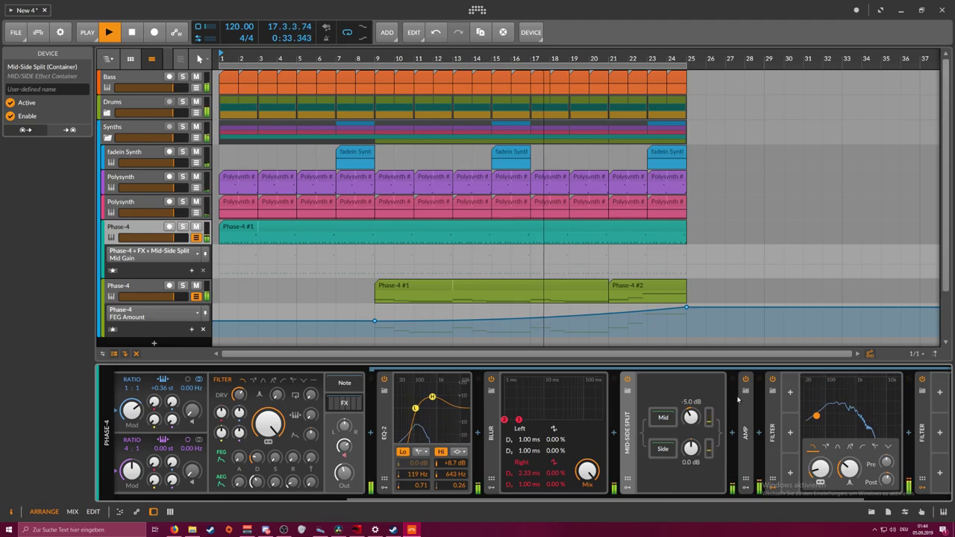
click(633, 422)
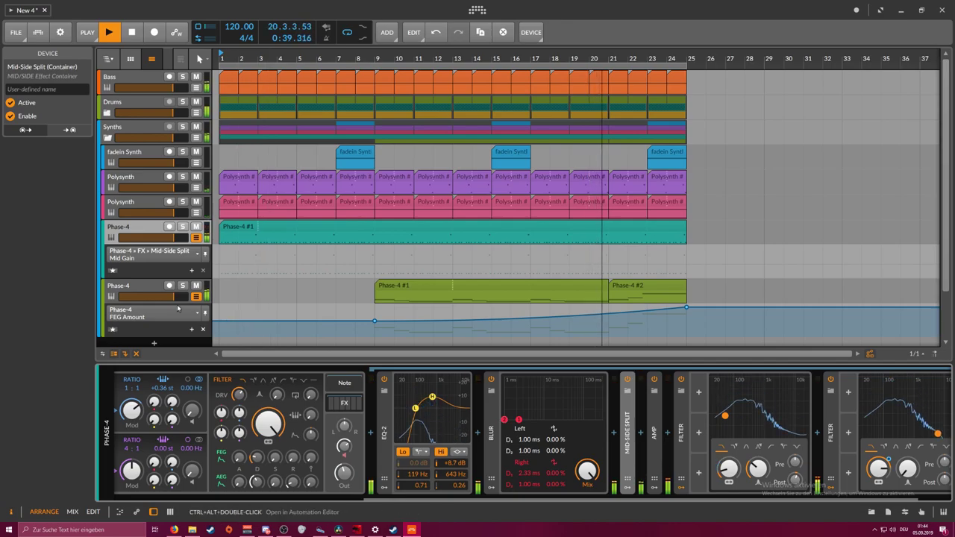
Collapse the Arpeggiator and Diatonic Transposer devices on the arpeggiated Phase-4 track
click(157, 292)
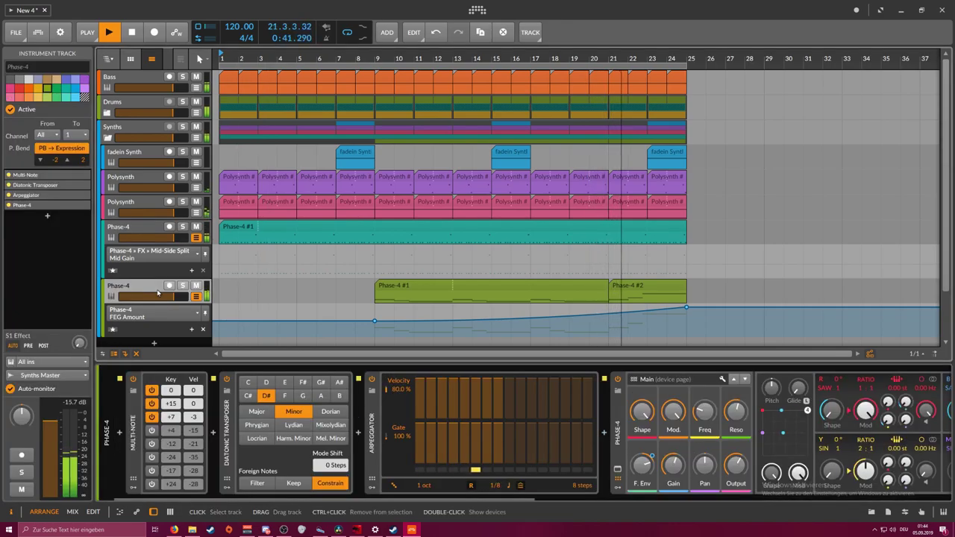
double_click(371, 433)
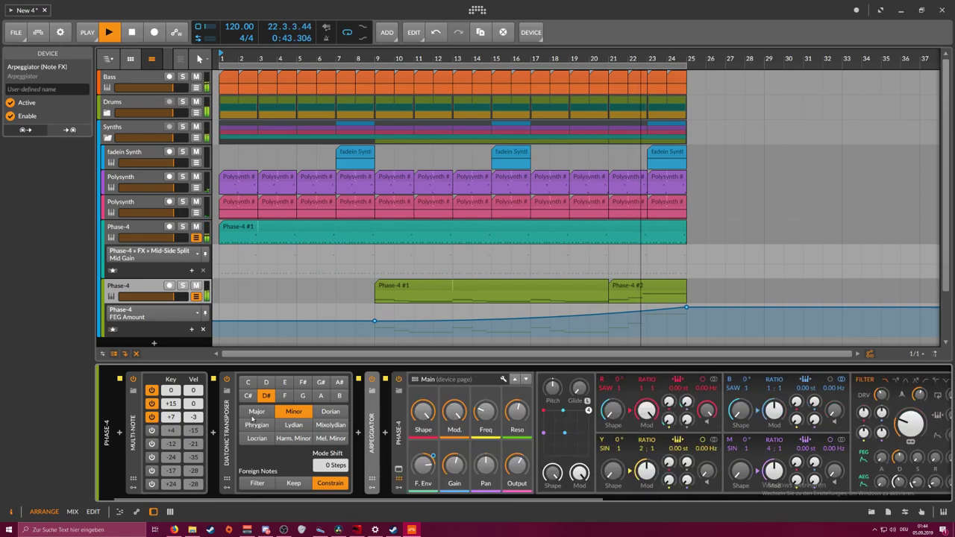
double_click(227, 428)
click(280, 430)
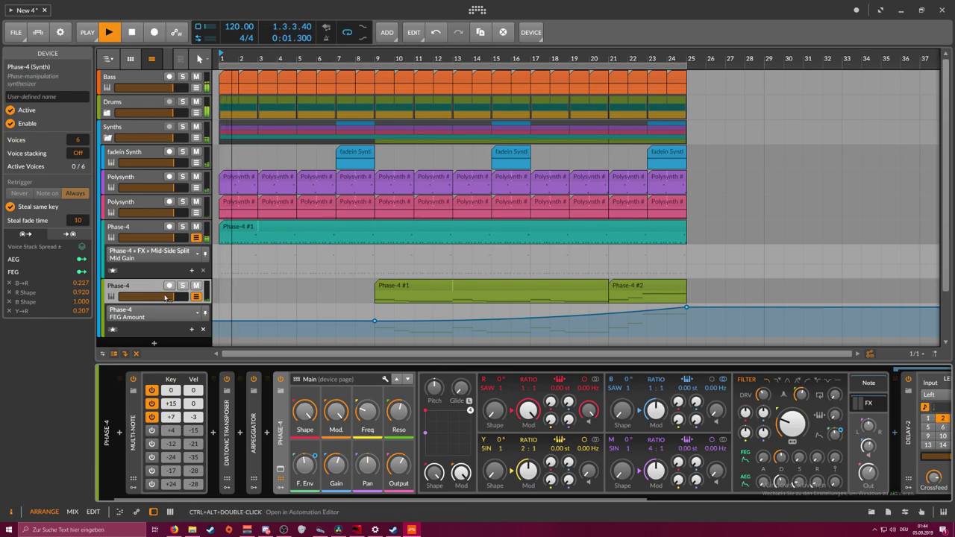
Rename the arpeggiated Phase-4 track to "pathetic" and hide its automation lane
click(139, 291)
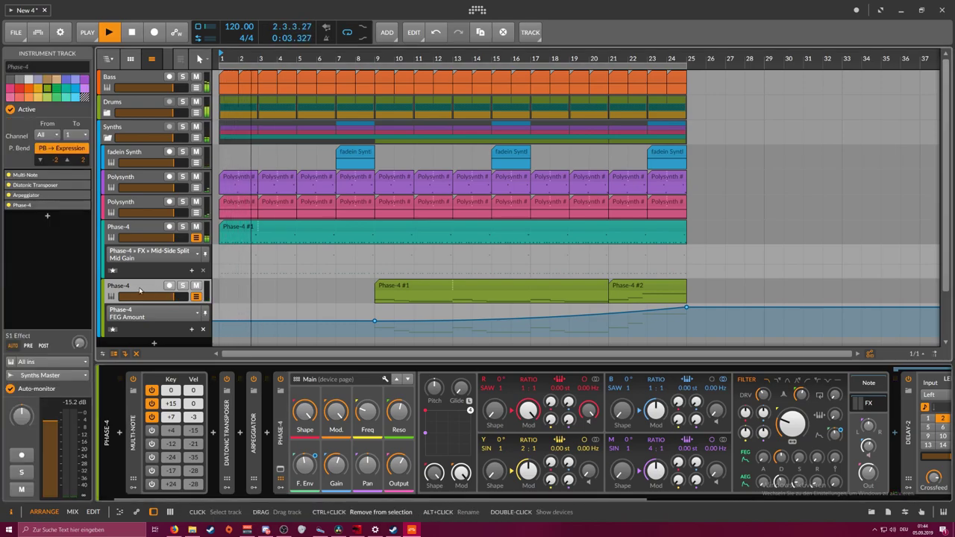
double_click(139, 287)
text(pathetic)
key(Return)
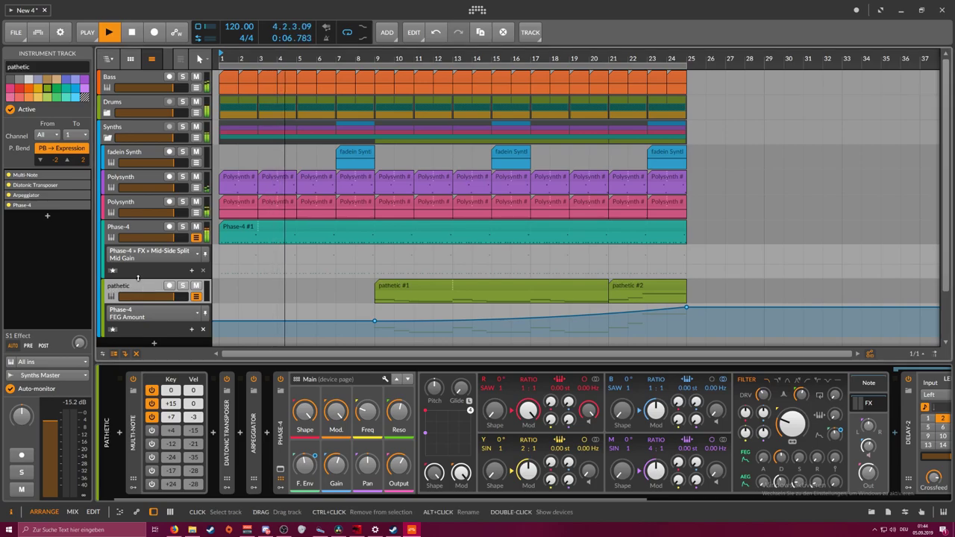
click(197, 296)
Stop playback and save the project as Selfmodulating.bwproject in the Projects folder
key(space)
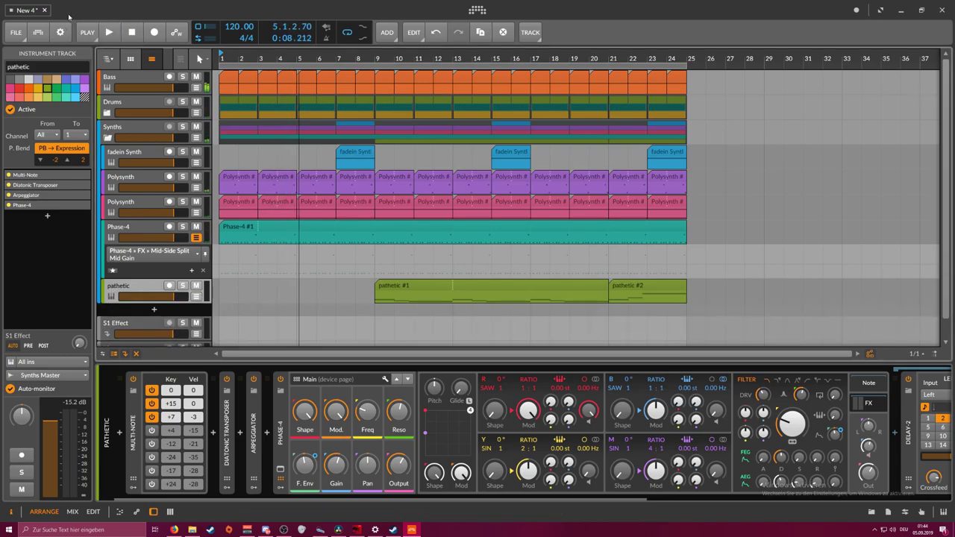
key(ctrl+s)
drag(164, 8, 492, 186)
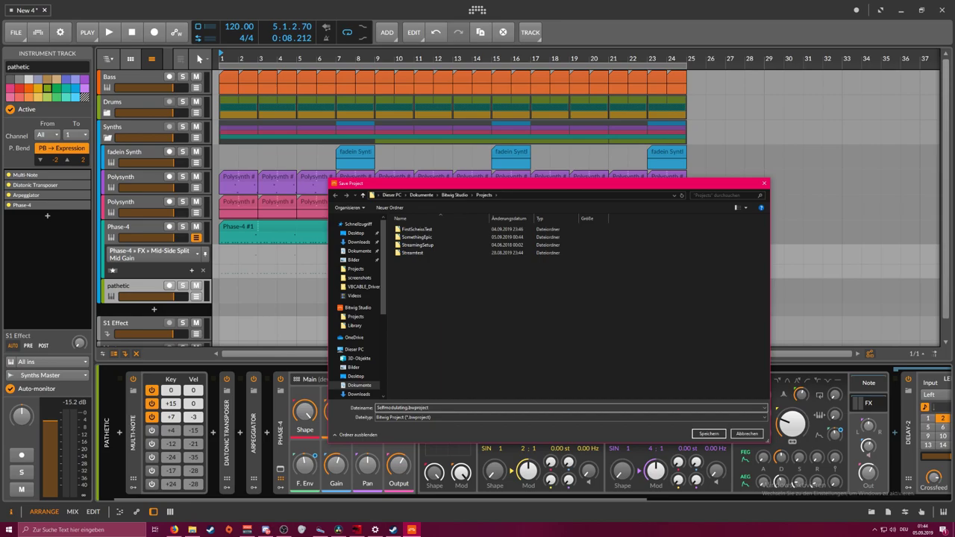
click(709, 434)
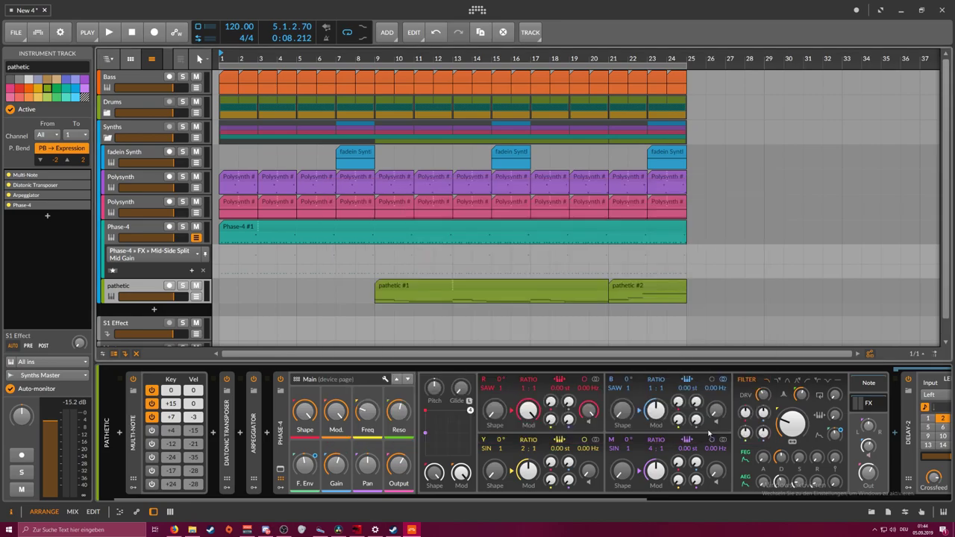